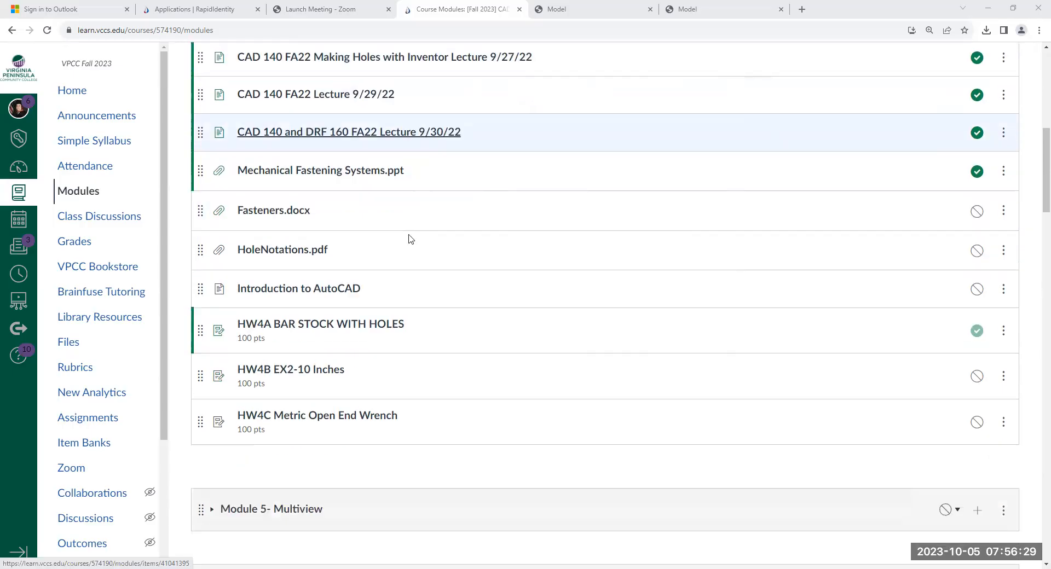
- Expand Module 3 - Introduction to AutoCAD in the CAD 140 course modules and look through its items
{"action": "scroll", "coordinate": [408, 237], "scroll_direction": "up", "scroll_amount": 10}
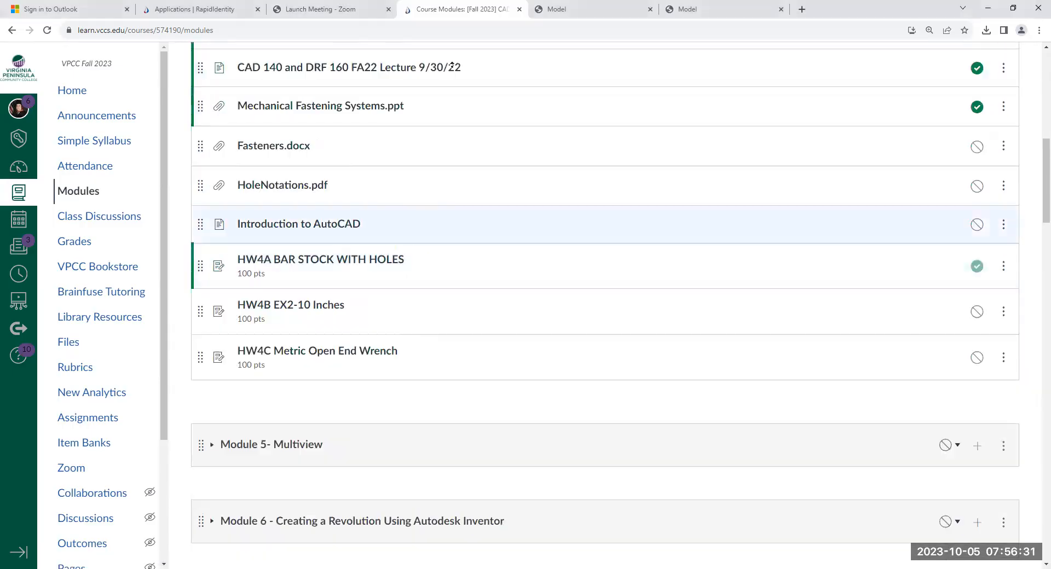
{"action": "scroll", "coordinate": [185, 557], "scroll_direction": "down", "scroll_amount": 8}
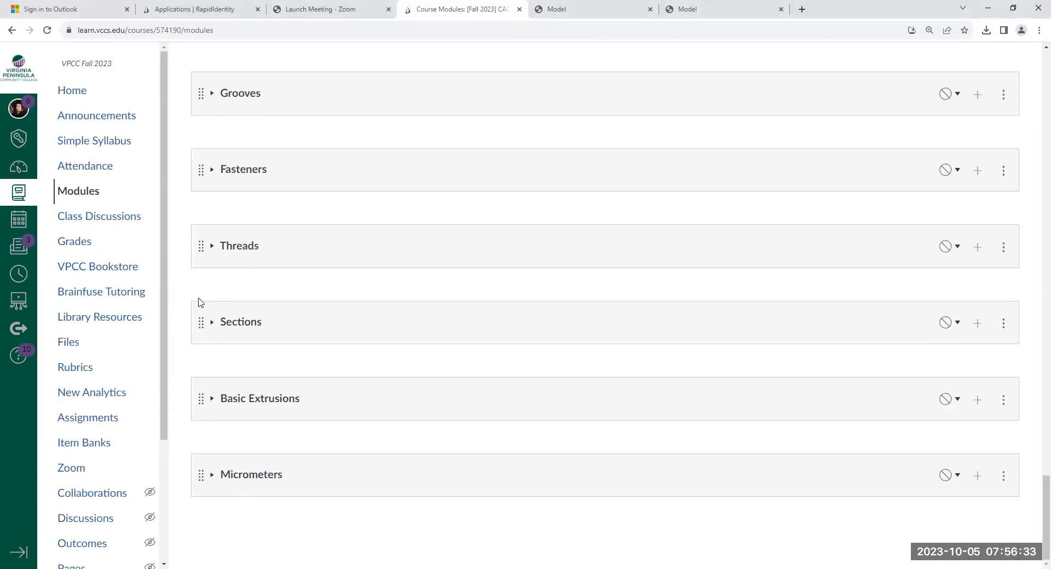
{"action": "scroll", "coordinate": [181, 268], "scroll_direction": "up", "scroll_amount": 10}
{"action": "scroll", "coordinate": [182, 269], "scroll_direction": "up", "scroll_amount": 7}
{"action": "scroll", "coordinate": [183, 269], "scroll_direction": "up", "scroll_amount": 11}
{"action": "scroll", "coordinate": [182, 269], "scroll_direction": "up", "scroll_amount": 8}
{"action": "scroll", "coordinate": [185, 270], "scroll_direction": "up", "scroll_amount": 7}
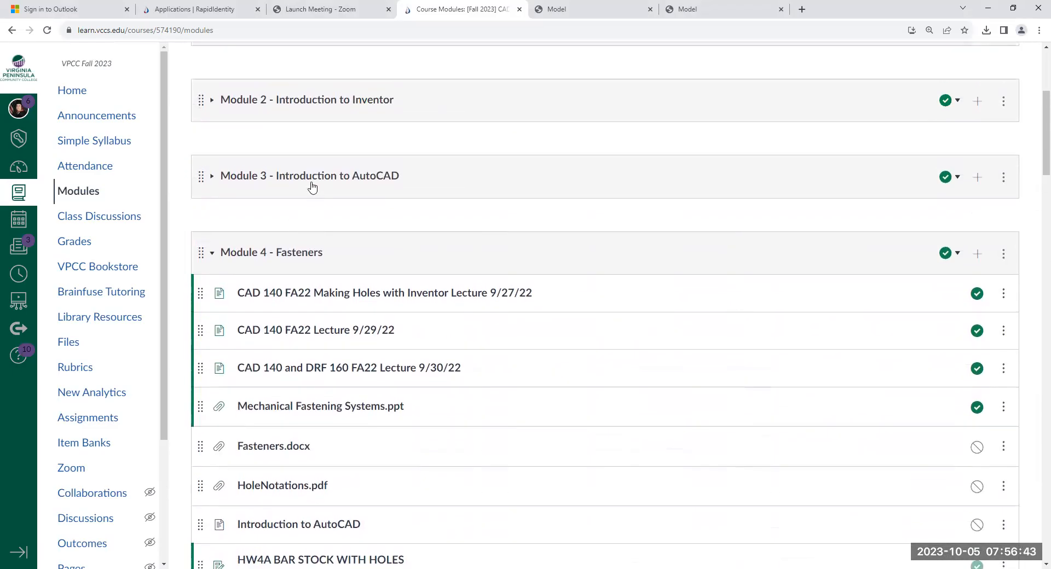
{"action": "left_click", "coordinate": [212, 177]}
{"action": "scroll", "coordinate": [247, 328], "scroll_direction": "down", "scroll_amount": 2}
{"action": "scroll", "coordinate": [247, 327], "scroll_direction": "down", "scroll_amount": 6}
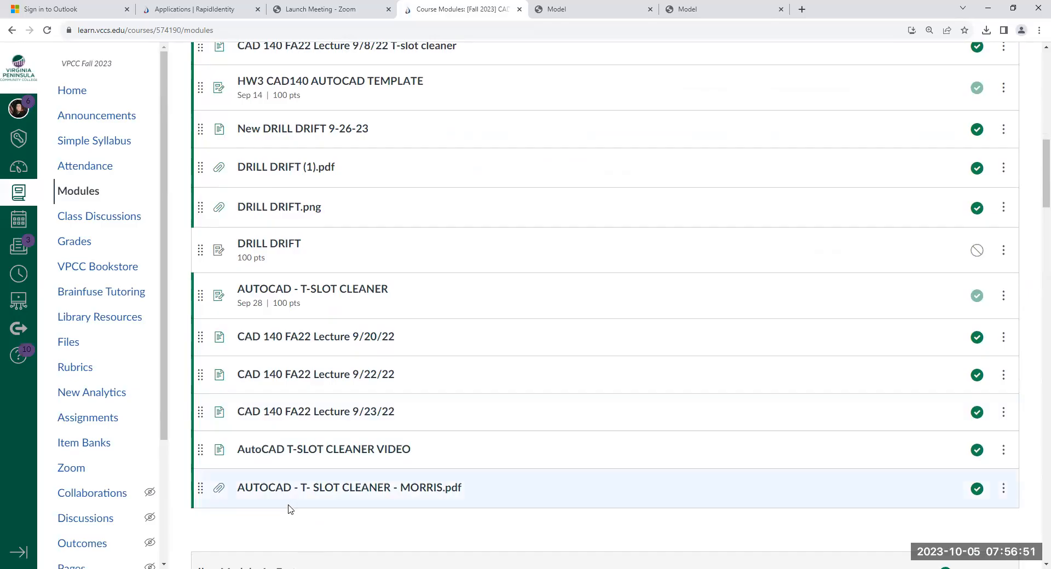
{"action": "scroll", "coordinate": [283, 499], "scroll_direction": "down", "scroll_amount": 10}
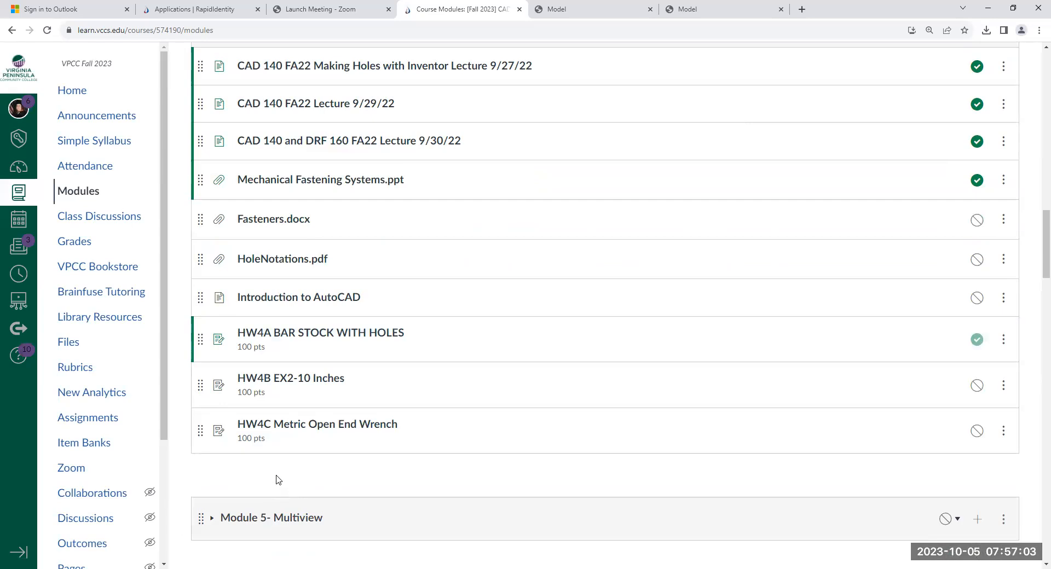
- Expand Module 5 - Multiview and Module 6 - Creating a Revolution Using Autodesk Inventor to review their contents
{"action": "scroll", "coordinate": [235, 475], "scroll_direction": "down", "scroll_amount": 2}
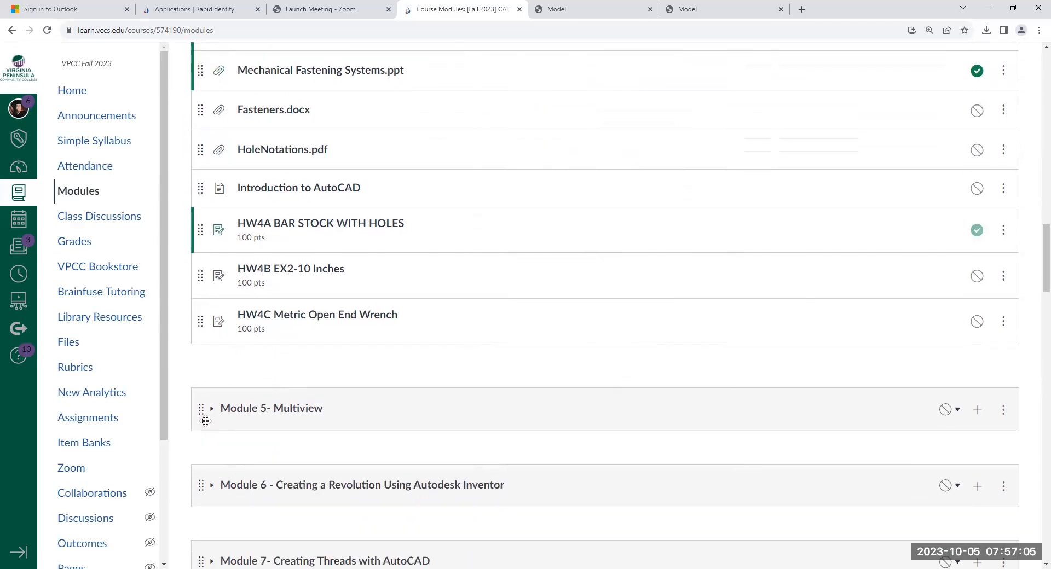
{"action": "left_click", "coordinate": [215, 416]}
{"action": "scroll", "coordinate": [215, 417], "scroll_direction": "down", "scroll_amount": 4}
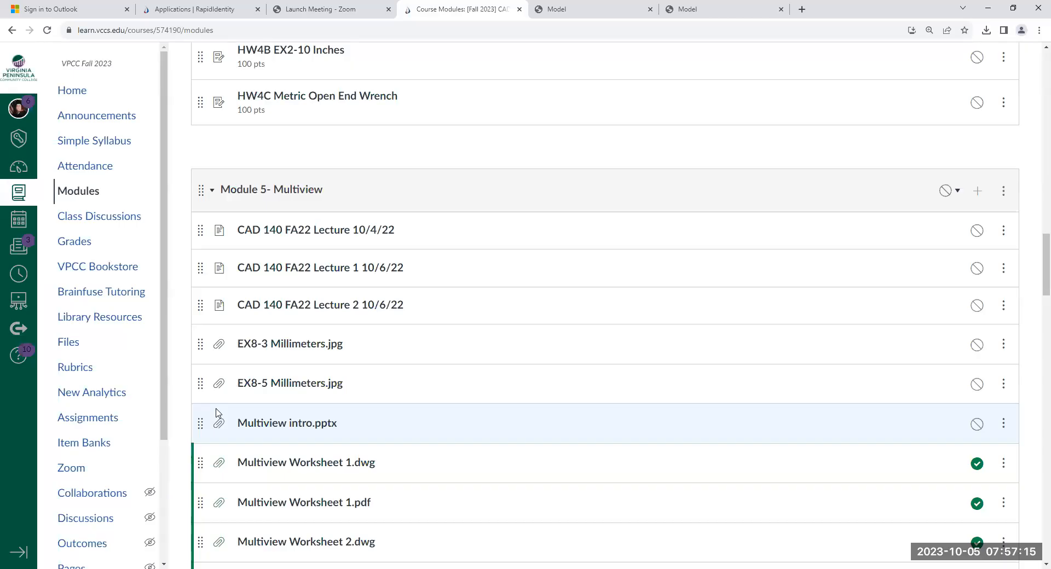
{"action": "scroll", "coordinate": [217, 411], "scroll_direction": "down", "scroll_amount": 5}
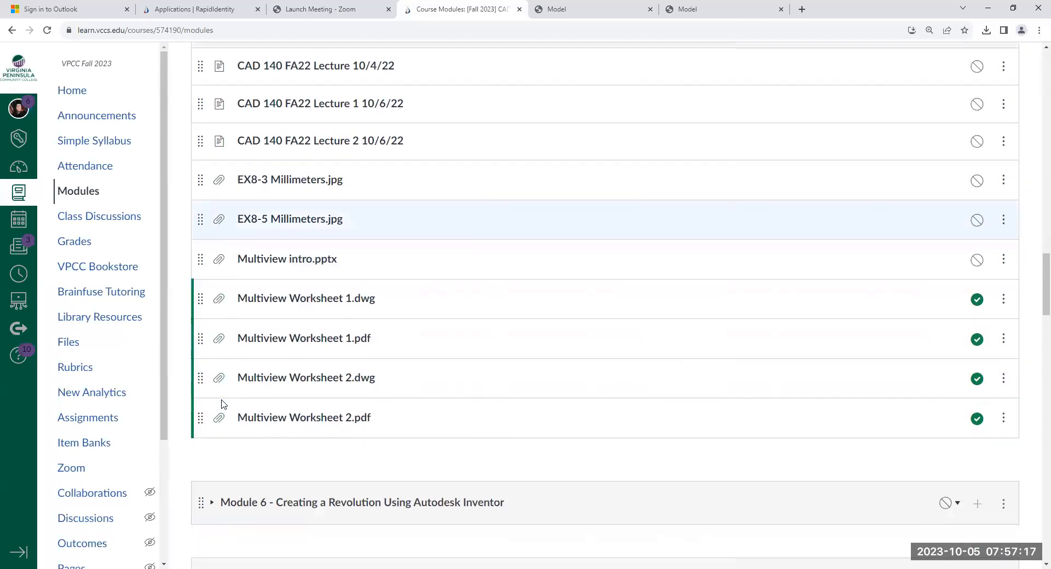
{"action": "left_click", "coordinate": [216, 398]}
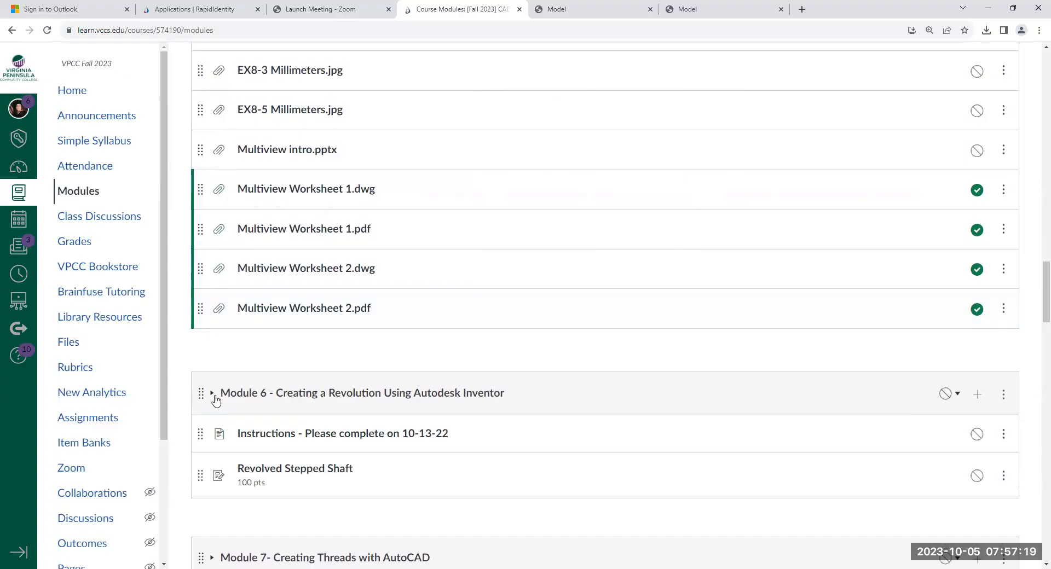
{"action": "scroll", "coordinate": [216, 398], "scroll_direction": "up", "scroll_amount": 4}
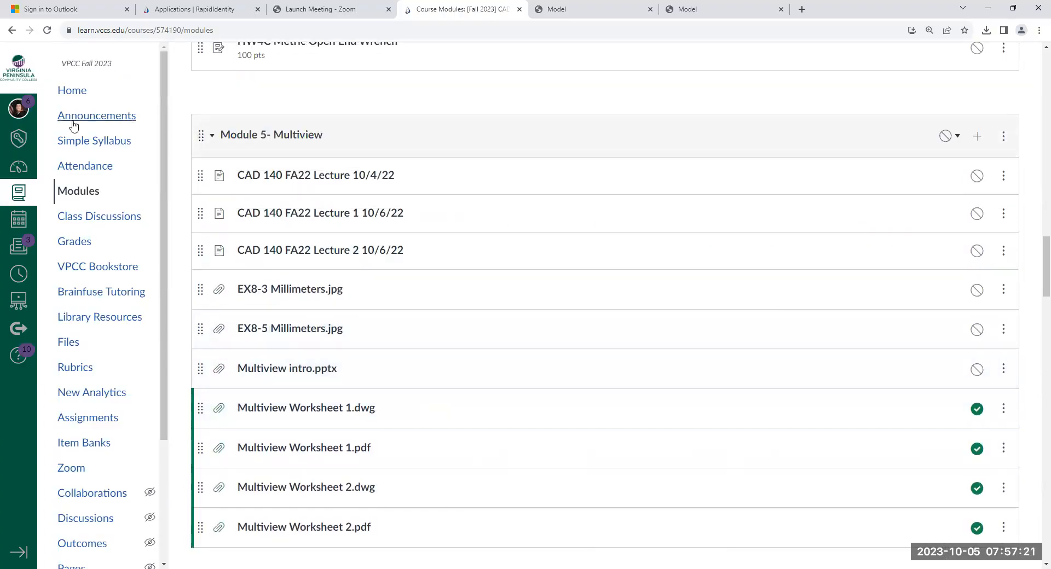
- Return to the dashboard and open the Fall 2023 DRF 160 course
{"action": "left_click", "coordinate": [14, 170]}
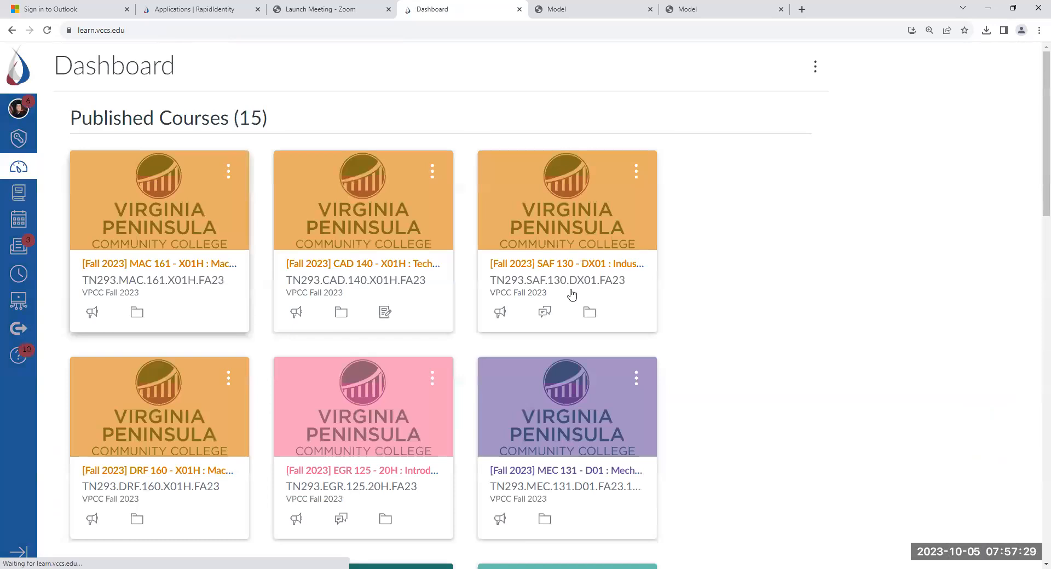
{"action": "scroll", "coordinate": [413, 274], "scroll_direction": "down", "scroll_amount": 1}
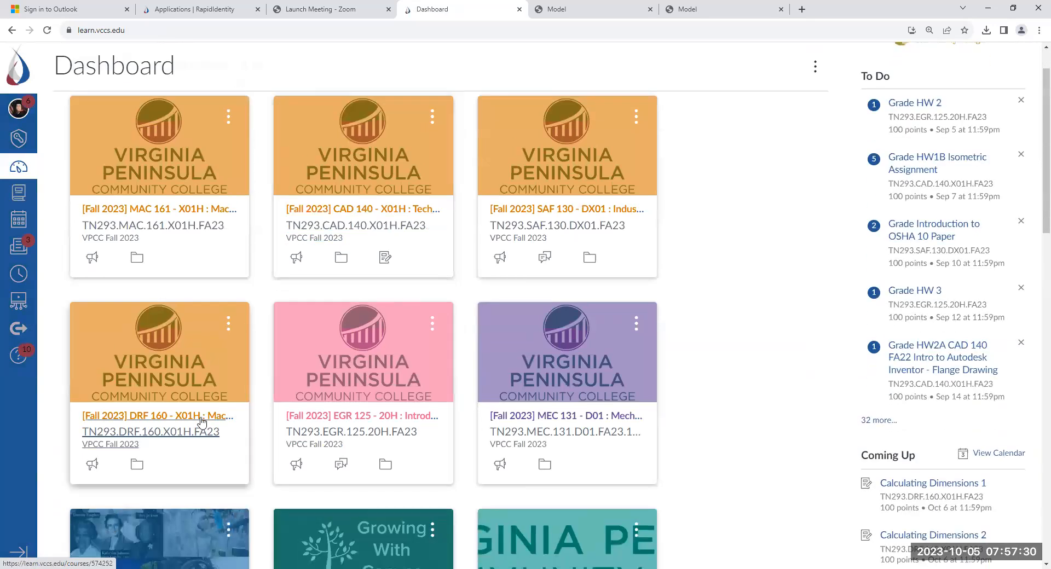
{"action": "left_click", "coordinate": [167, 436]}
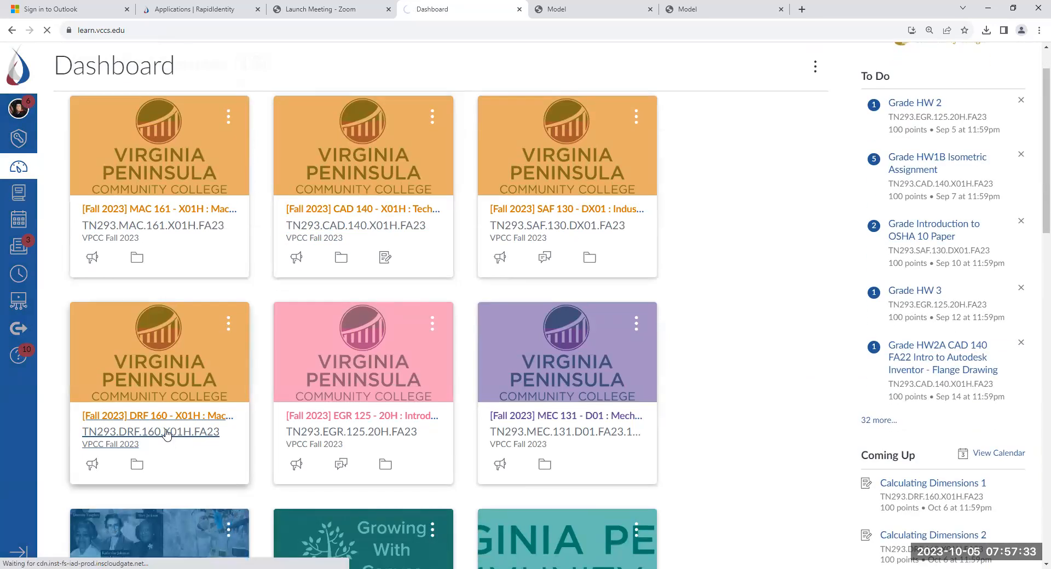
- Expand Module 6 - Fasteners in the DRF 160 course and review its items and the modules that follow
{"action": "scroll", "coordinate": [250, 323], "scroll_direction": "down", "scroll_amount": 6}
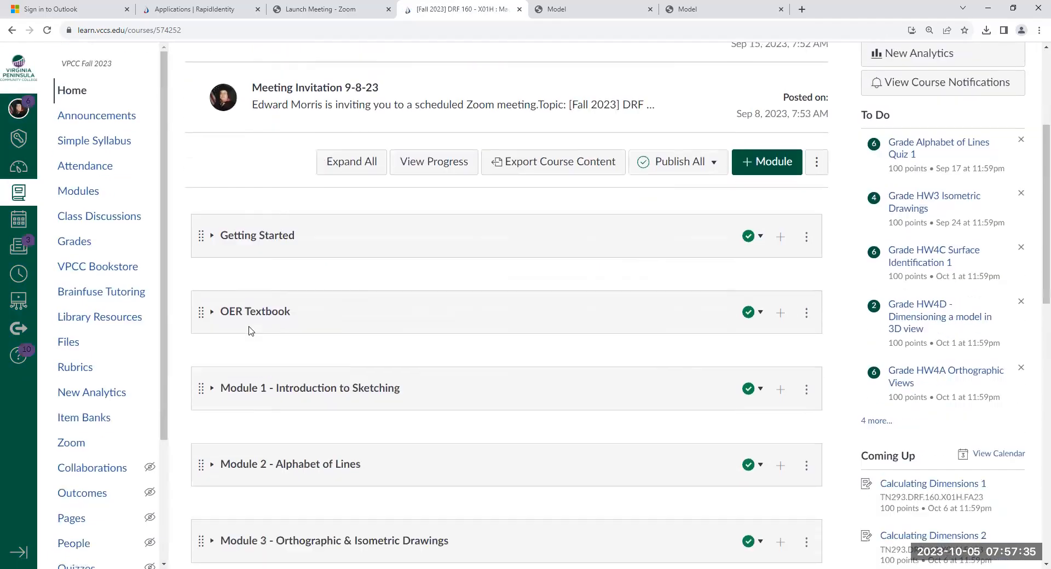
{"action": "scroll", "coordinate": [251, 331], "scroll_direction": "down", "scroll_amount": 8}
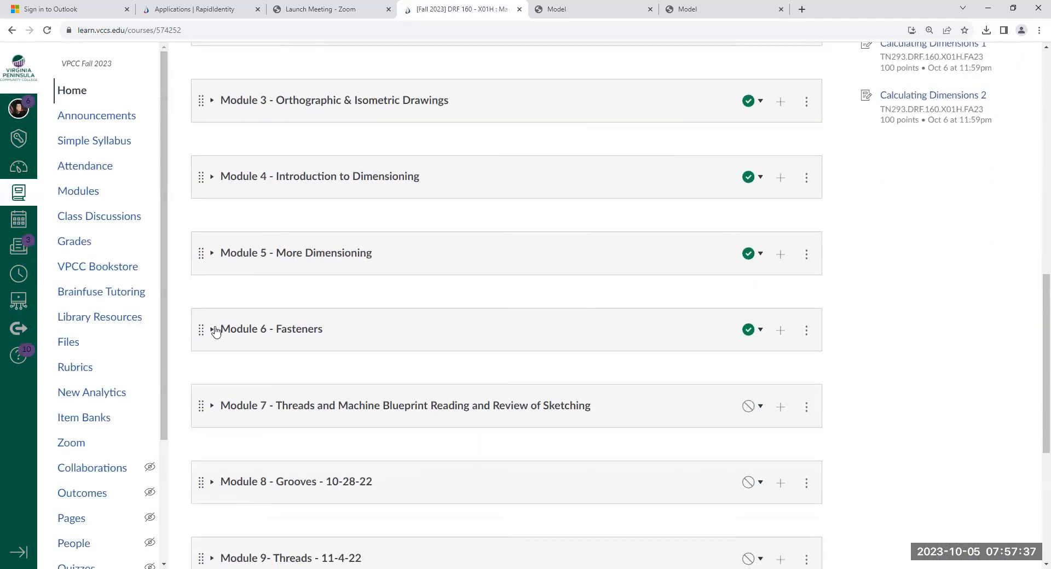
{"action": "left_click", "coordinate": [213, 331]}
{"action": "scroll", "coordinate": [212, 331], "scroll_direction": "down", "scroll_amount": 1}
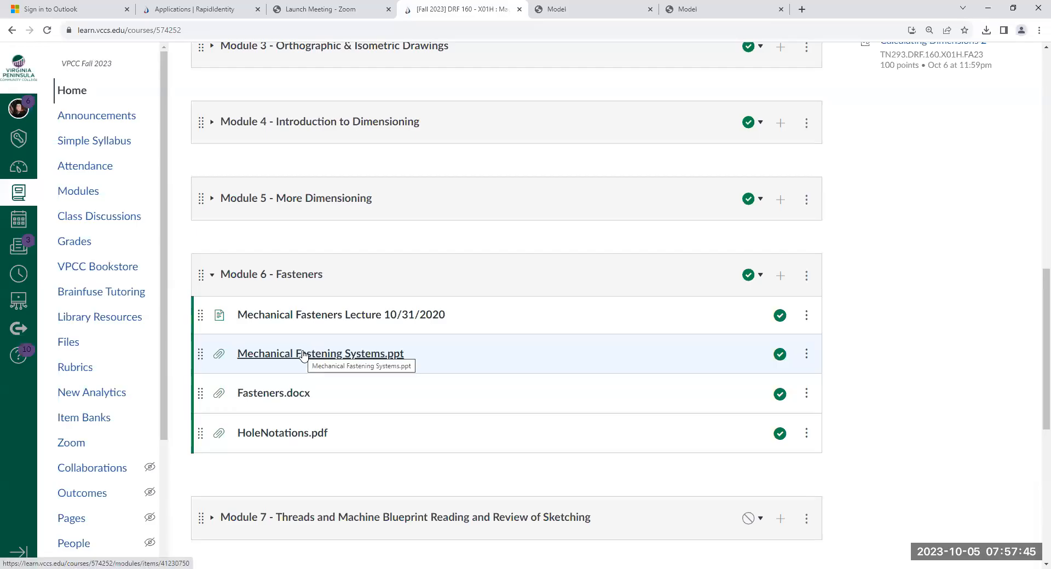
{"action": "scroll", "coordinate": [304, 356], "scroll_direction": "down", "scroll_amount": 8}
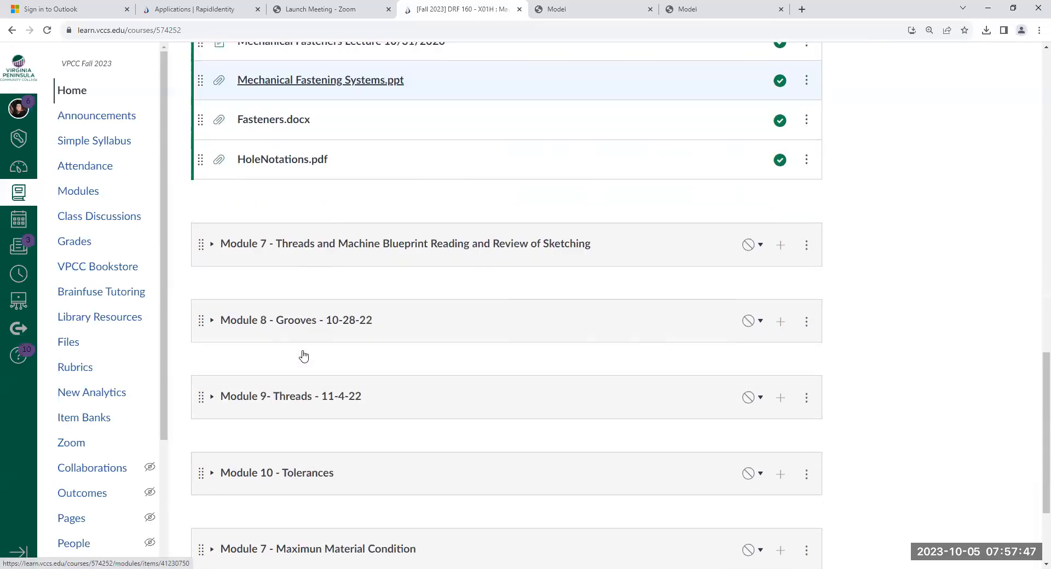
{"action": "scroll", "coordinate": [304, 355], "scroll_direction": "up", "scroll_amount": 2}
{"action": "scroll", "coordinate": [304, 356], "scroll_direction": "up", "scroll_amount": 15}
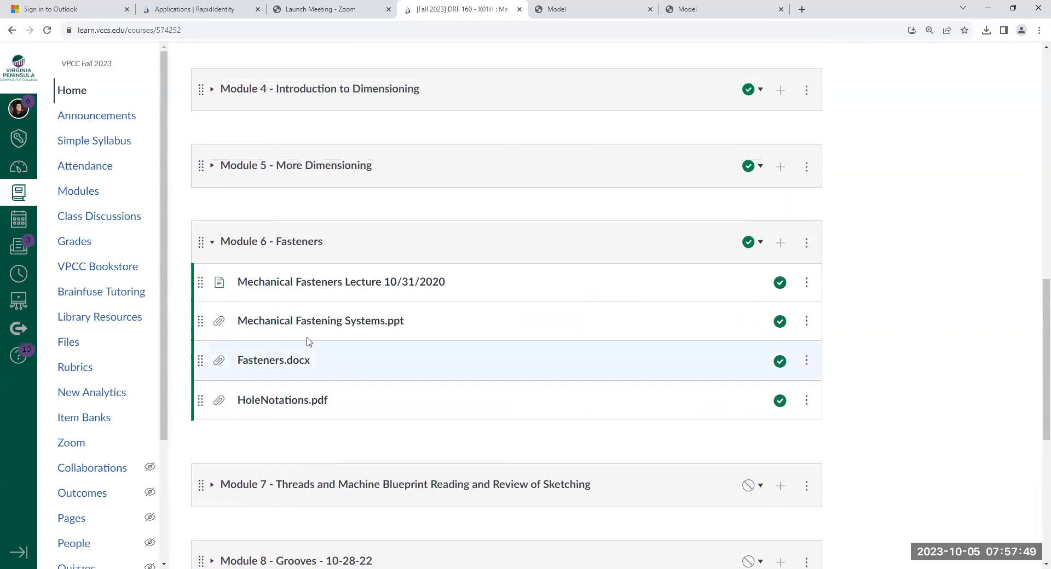
{"action": "scroll", "coordinate": [316, 324], "scroll_direction": "up", "scroll_amount": 1}
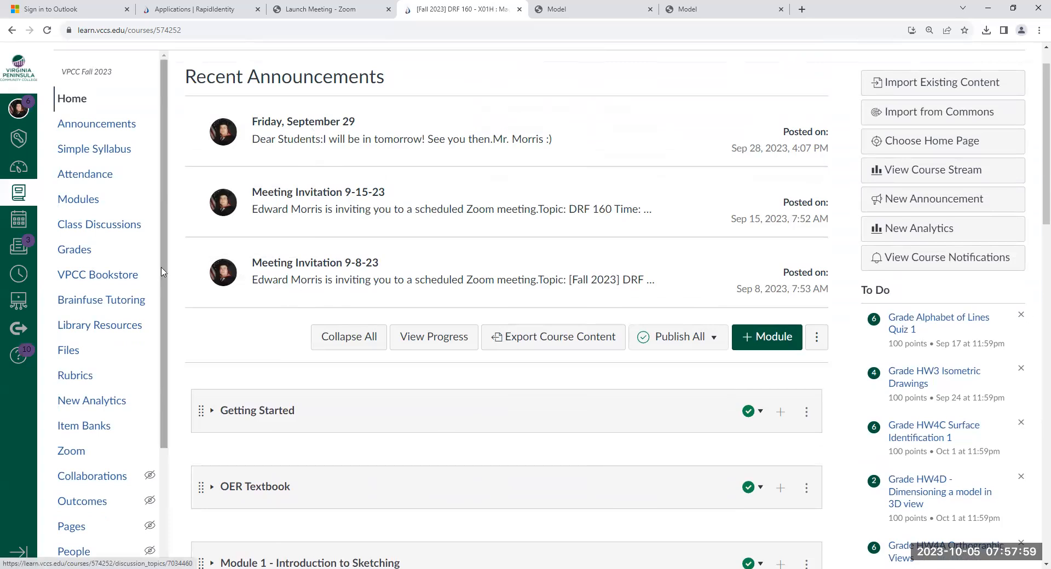
- Go back to the CAD 140 course through the dashboard and expand Module 7 - Creating Threads with AutoCAD to review its items
{"action": "left_click", "coordinate": [18, 169]}
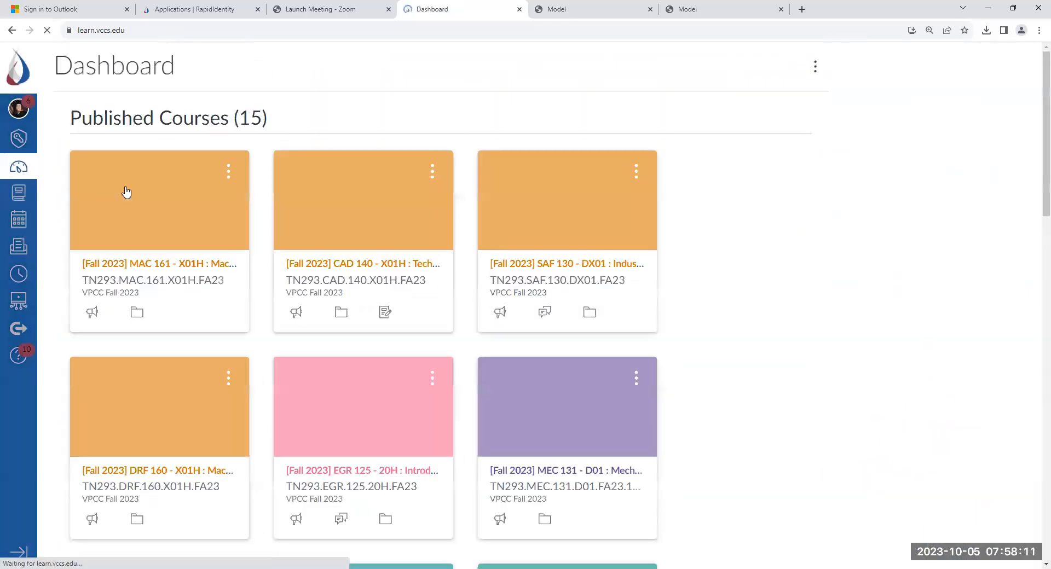
{"action": "left_click", "coordinate": [379, 282]}
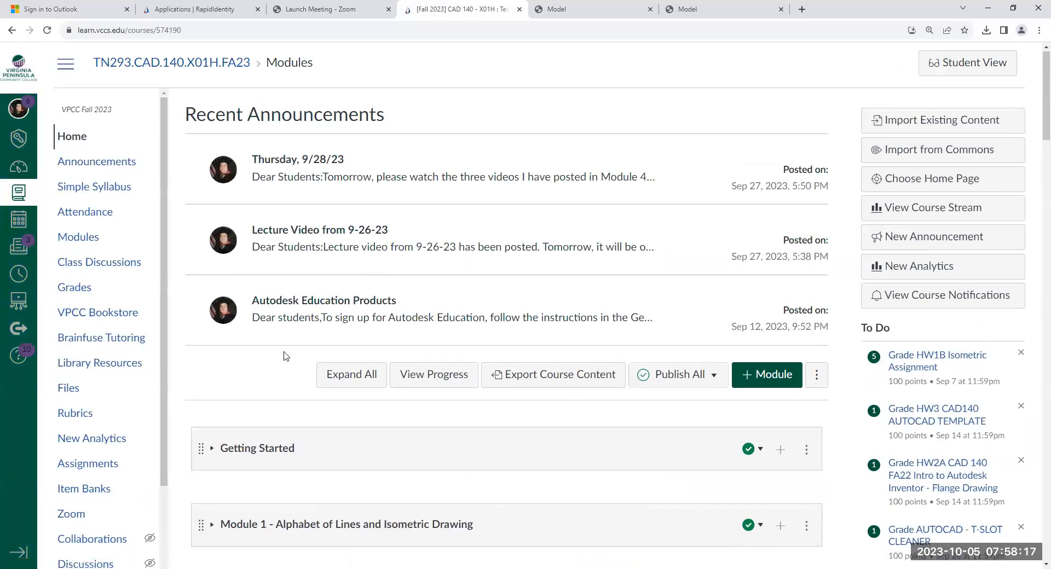
{"action": "scroll", "coordinate": [290, 295], "scroll_direction": "down", "scroll_amount": 2}
{"action": "scroll", "coordinate": [210, 373], "scroll_direction": "down", "scroll_amount": 2}
{"action": "scroll", "coordinate": [210, 372], "scroll_direction": "down", "scroll_amount": 8}
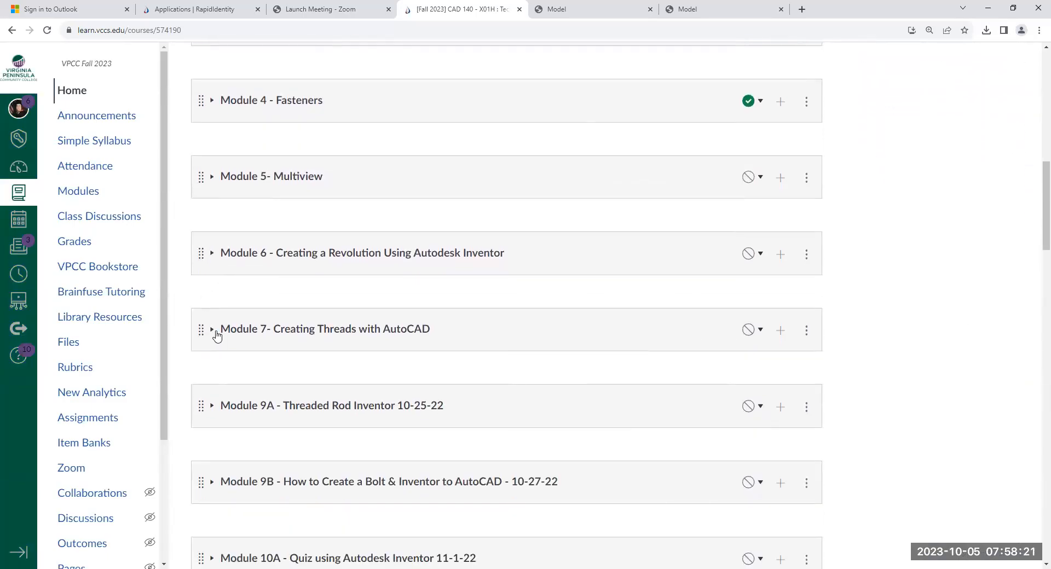
{"action": "left_click", "coordinate": [212, 330]}
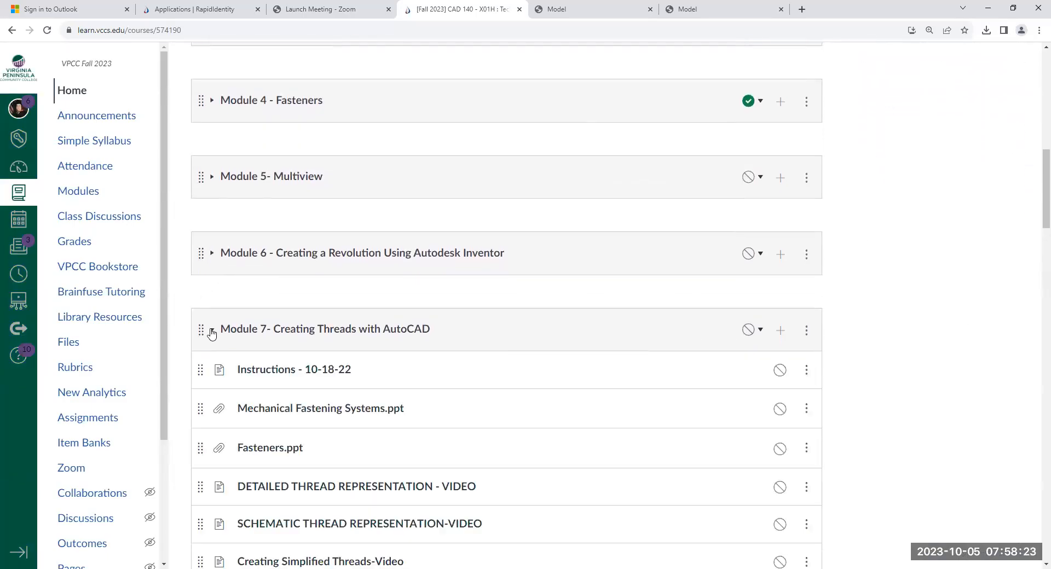
{"action": "scroll", "coordinate": [212, 334], "scroll_direction": "down", "scroll_amount": 5}
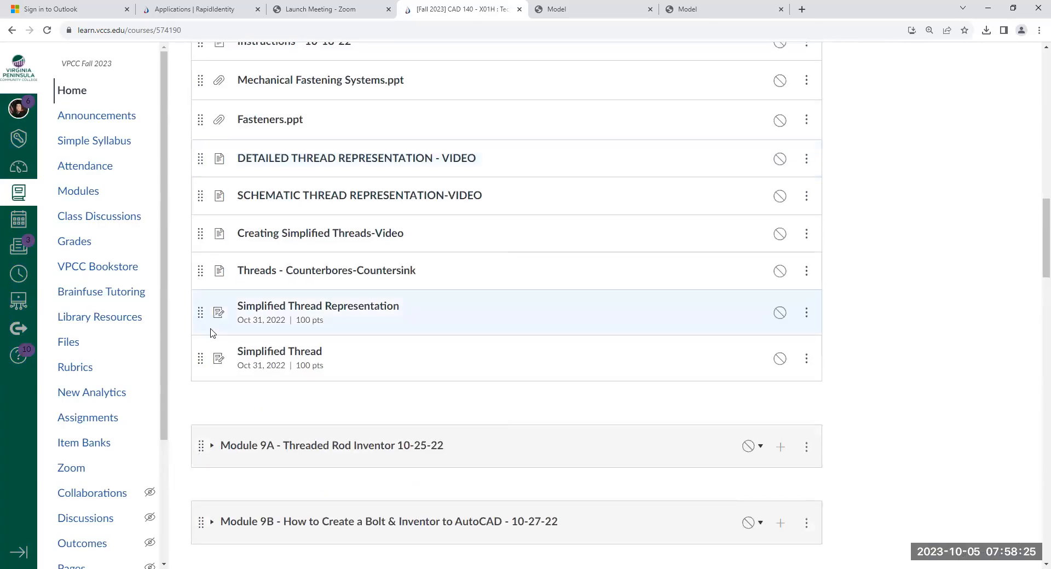
{"action": "scroll", "coordinate": [213, 333], "scroll_direction": "down", "scroll_amount": 5}
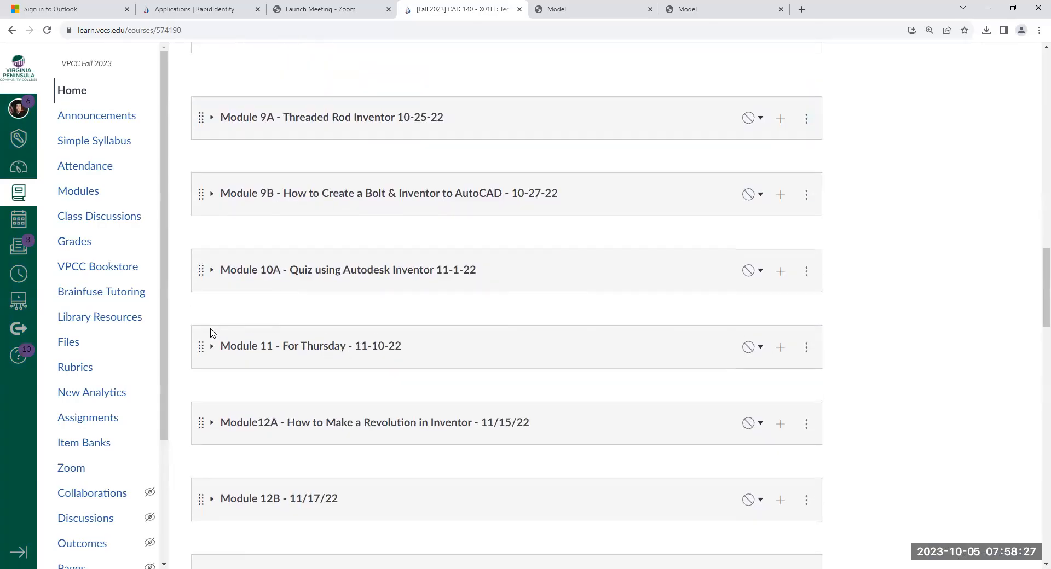
{"action": "scroll", "coordinate": [213, 333], "scroll_direction": "up", "scroll_amount": 7}
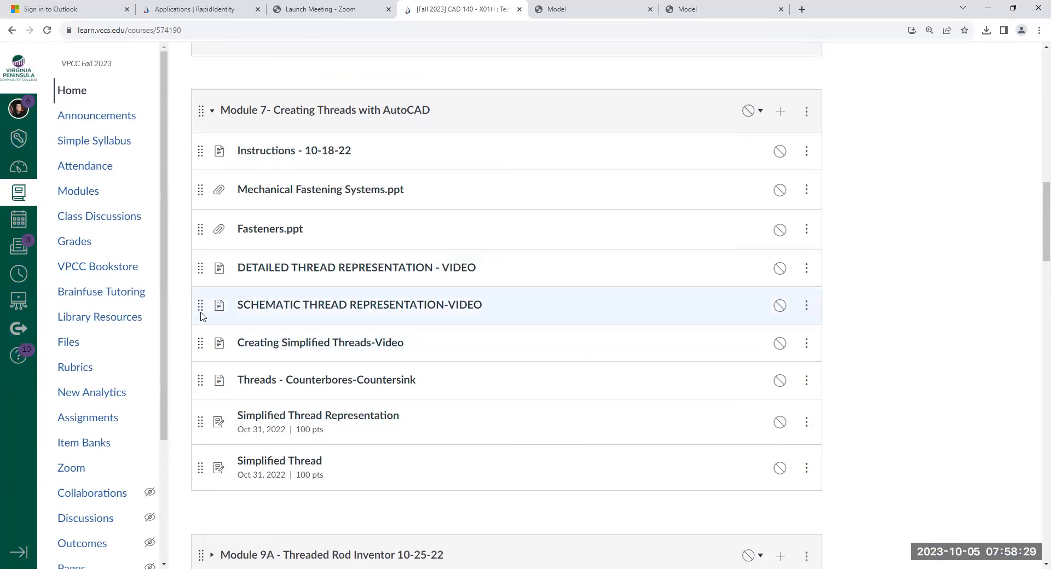
{"action": "scroll", "coordinate": [249, 312], "scroll_direction": "up", "scroll_amount": 1}
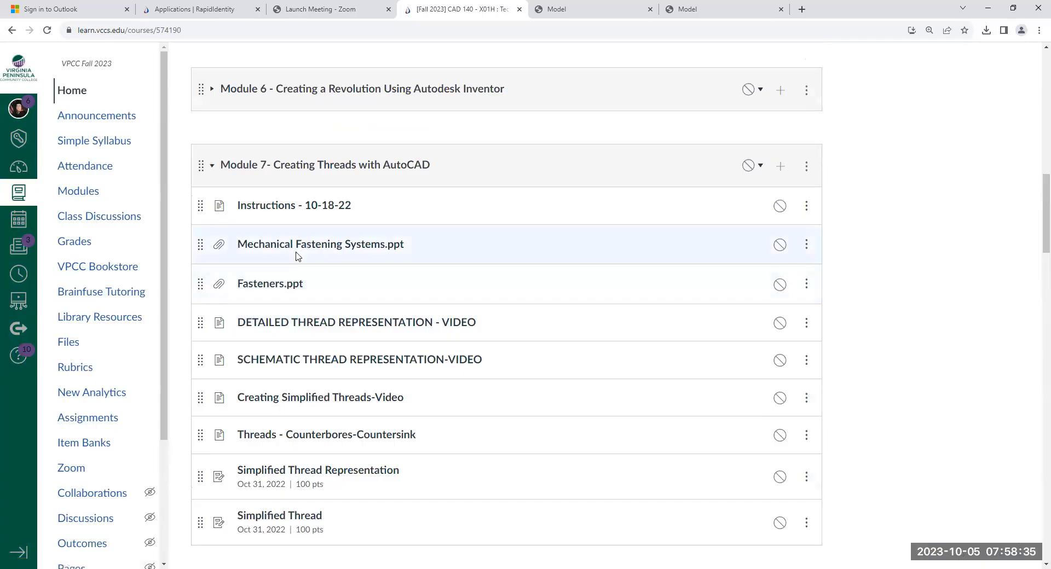
- Expand Module 6 - Creating a Revolution Using Autodesk Inventor and Module 5 - Multiview to check their items
{"action": "scroll", "coordinate": [296, 256], "scroll_direction": "up", "scroll_amount": 2}
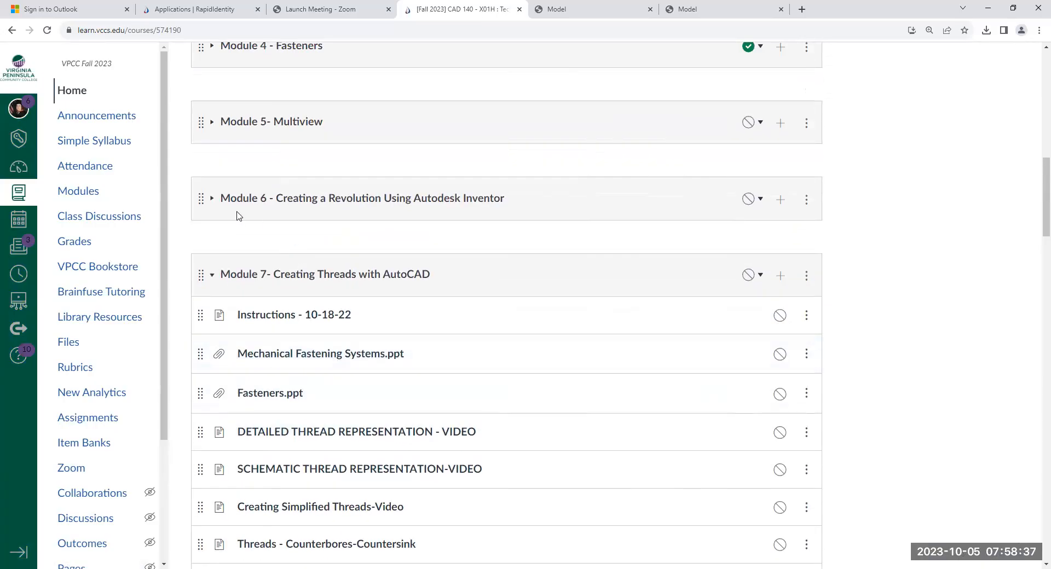
{"action": "left_click", "coordinate": [213, 199]}
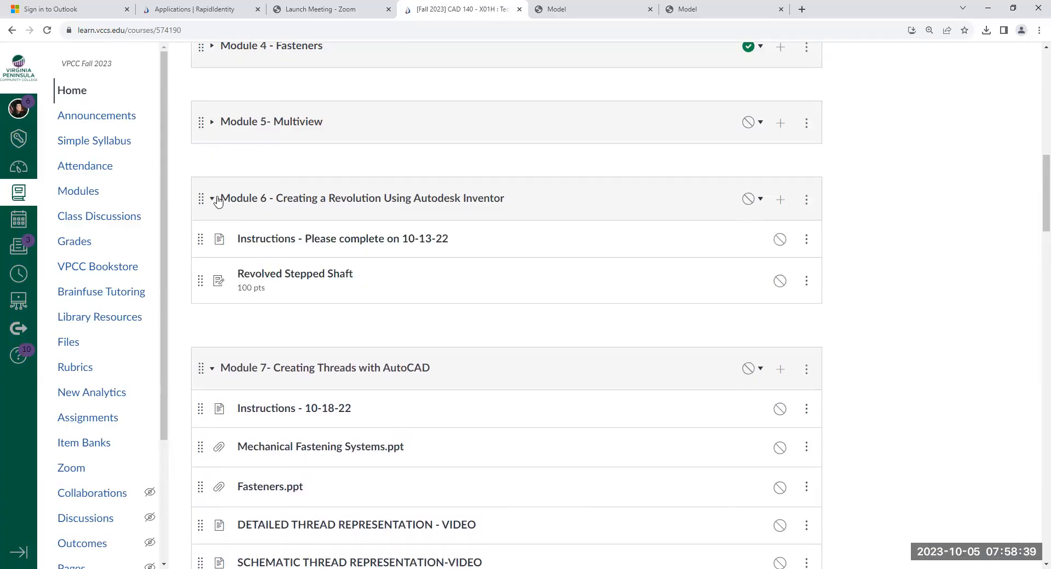
{"action": "scroll", "coordinate": [215, 206], "scroll_direction": "up", "scroll_amount": 2}
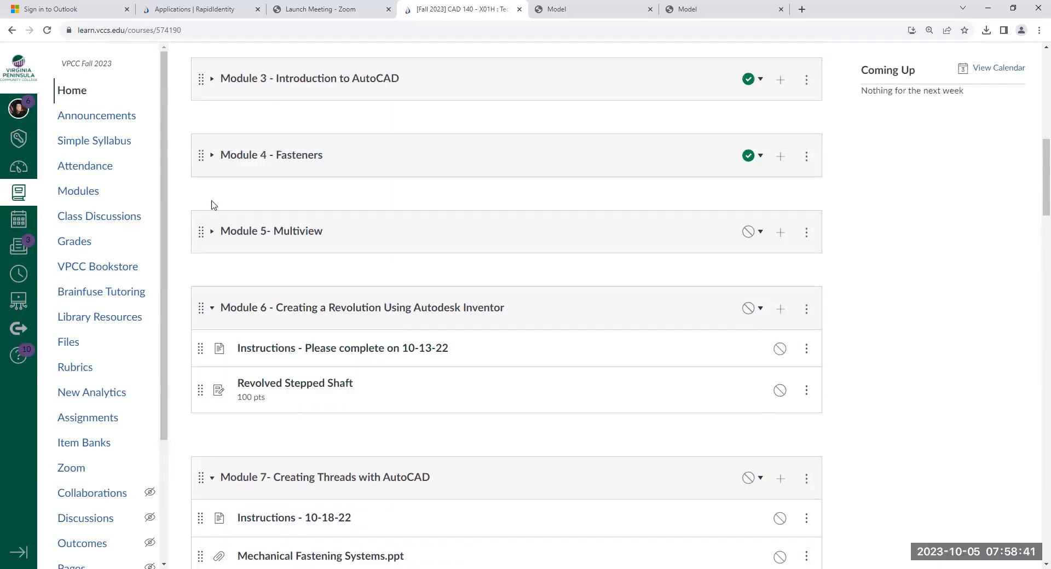
{"action": "left_click", "coordinate": [213, 232]}
{"action": "scroll", "coordinate": [213, 237], "scroll_direction": "down", "scroll_amount": 2}
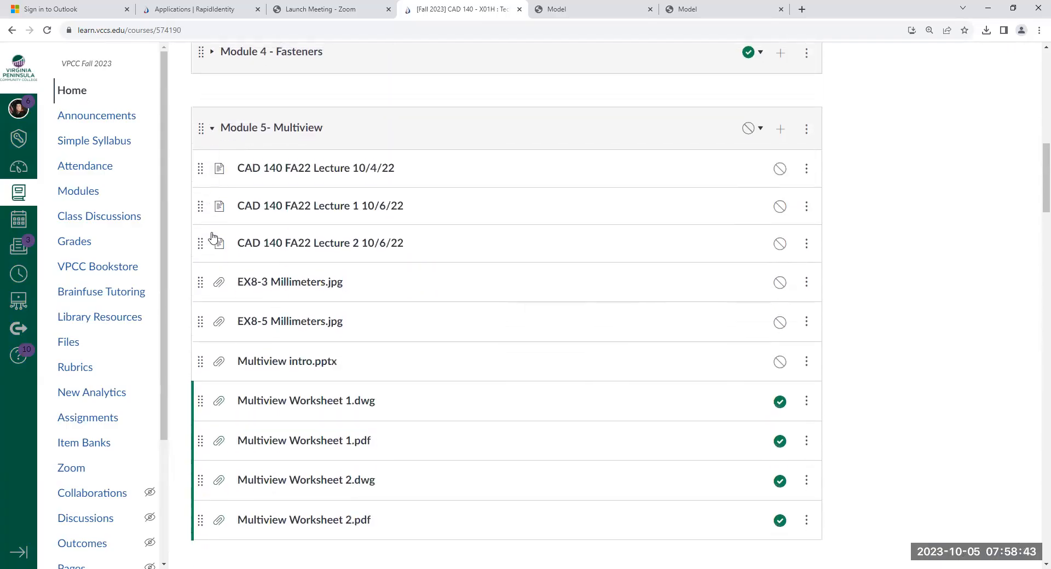
- Expand Module 4 - Fasteners in the CAD 140 course and open its HoleNotations.pdf file
{"action": "scroll", "coordinate": [215, 236], "scroll_direction": "up", "scroll_amount": 10}
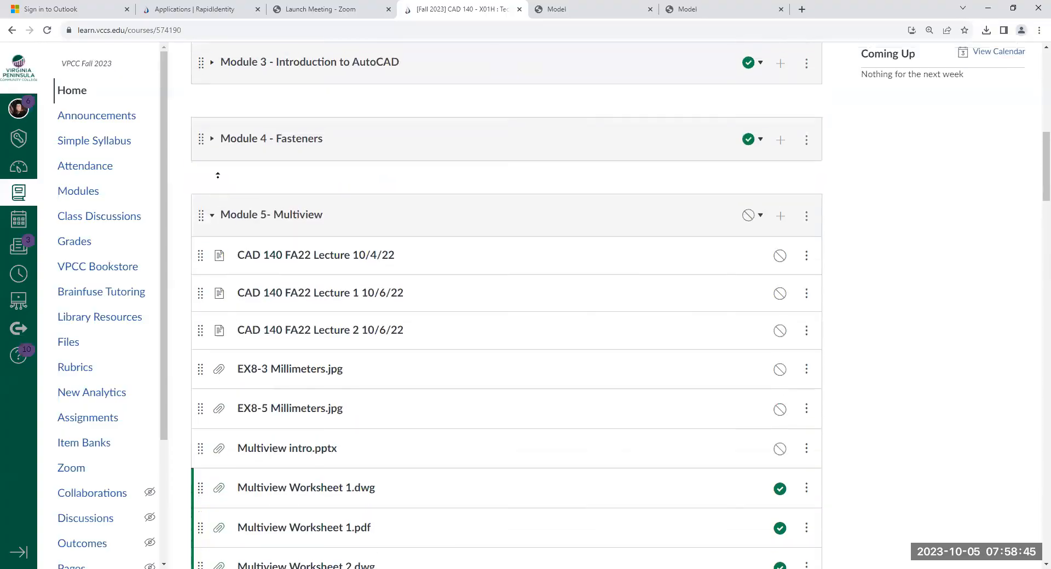
{"action": "scroll", "coordinate": [21, 169], "scroll_direction": "up", "scroll_amount": 3}
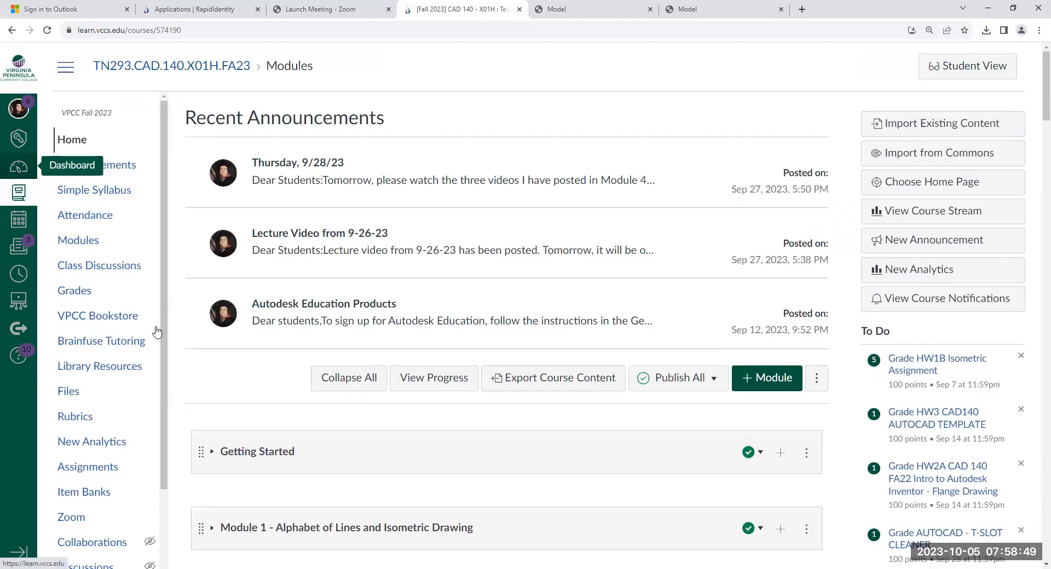
{"action": "scroll", "coordinate": [214, 379], "scroll_direction": "down", "scroll_amount": 5}
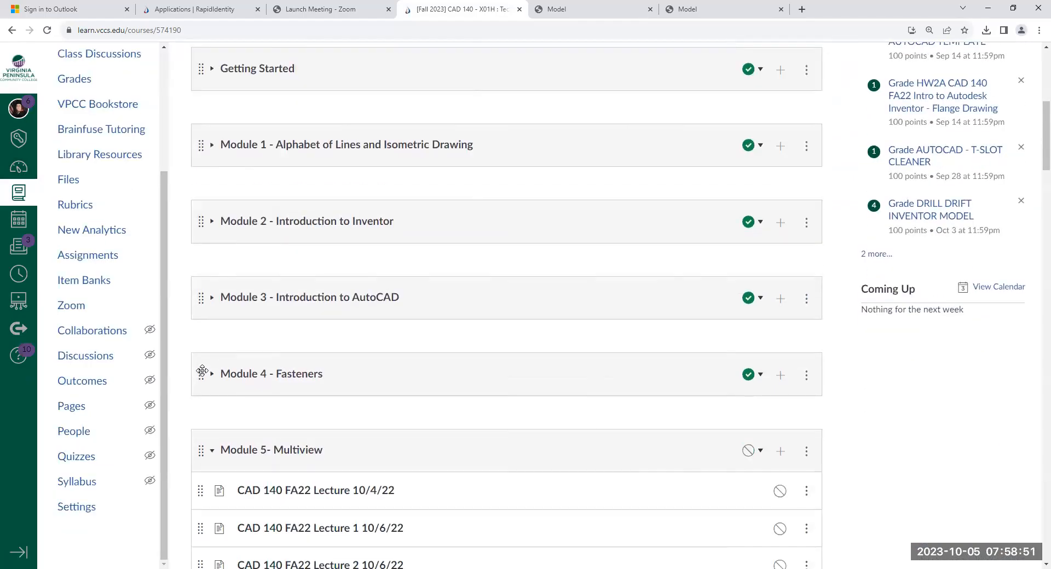
{"action": "left_click", "coordinate": [213, 377]}
{"action": "scroll", "coordinate": [215, 373], "scroll_direction": "down", "scroll_amount": 4}
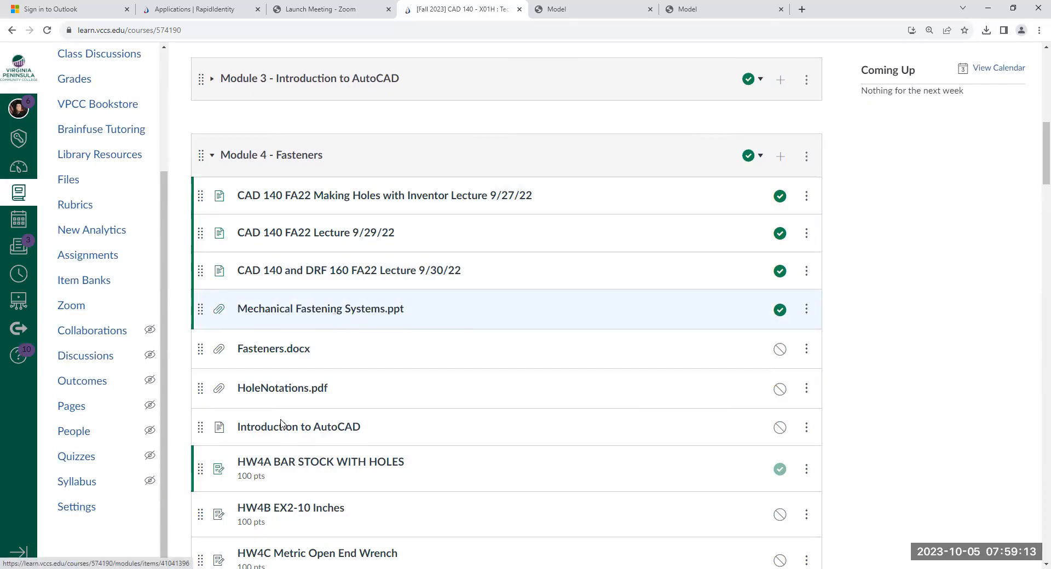
{"action": "left_click", "coordinate": [267, 390]}
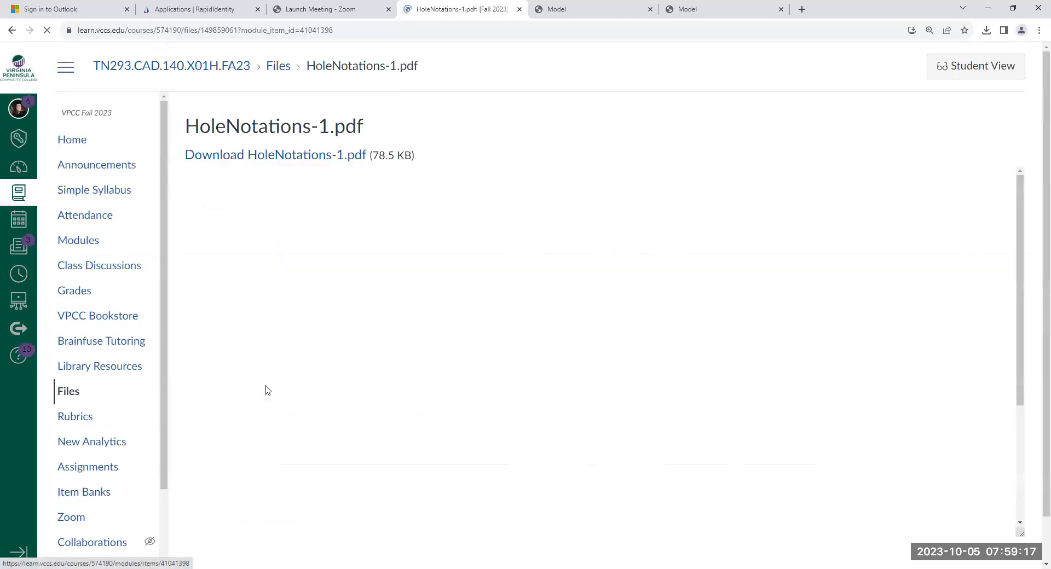
- Examine the hole callouts in the HoleNotations-1.pdf drawing and return to the course home page
{"action": "scroll", "coordinate": [679, 300], "scroll_direction": "down", "scroll_amount": 4}
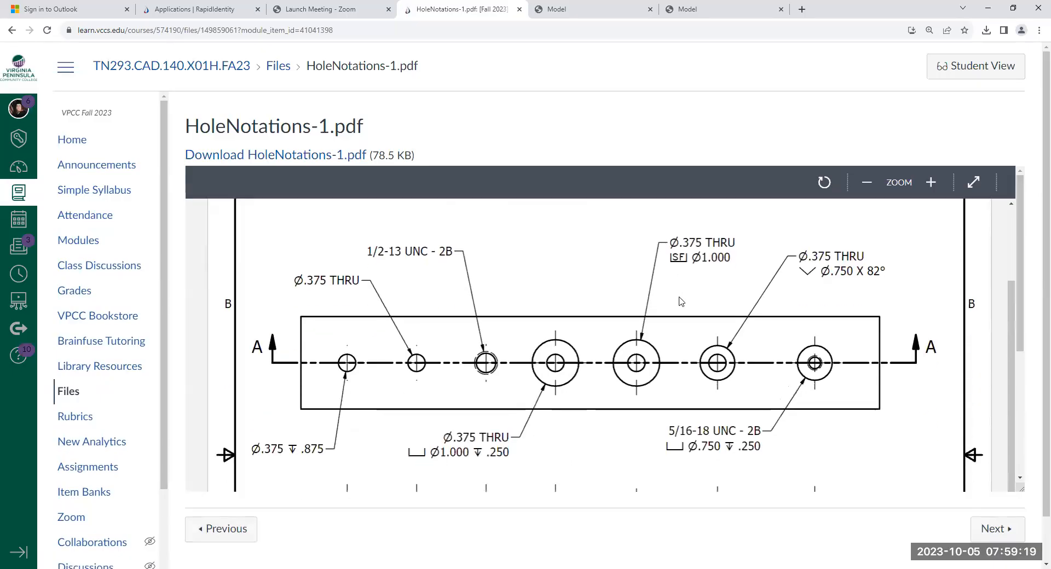
{"action": "scroll", "coordinate": [699, 304], "scroll_direction": "up", "scroll_amount": 4}
{"action": "scroll", "coordinate": [699, 303], "scroll_direction": "down", "scroll_amount": 4}
{"action": "scroll", "coordinate": [698, 304], "scroll_direction": "up", "scroll_amount": 4}
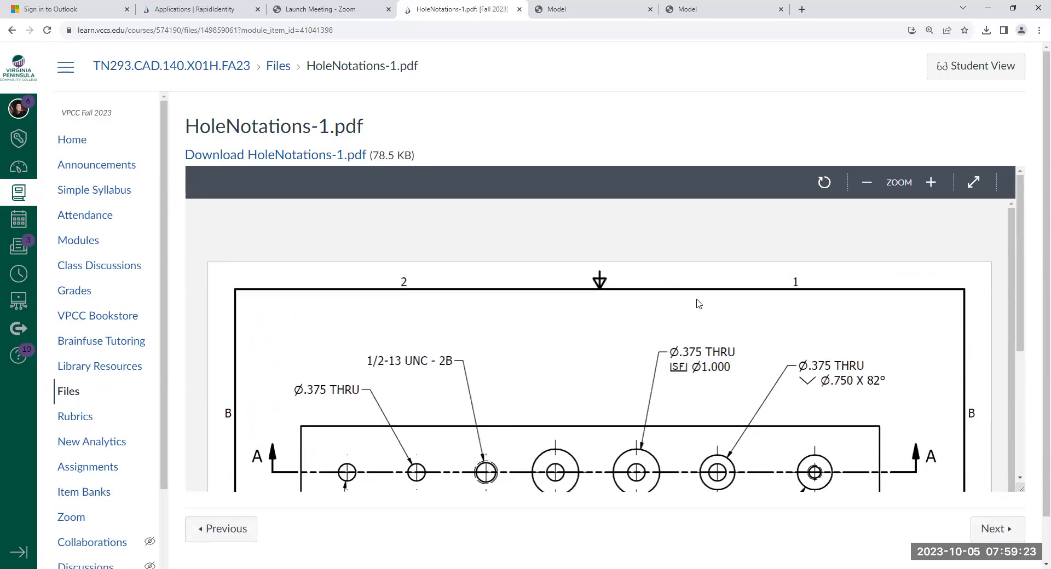
{"action": "scroll", "coordinate": [699, 304], "scroll_direction": "down", "scroll_amount": 4}
{"action": "scroll", "coordinate": [699, 304], "scroll_direction": "up", "scroll_amount": 4}
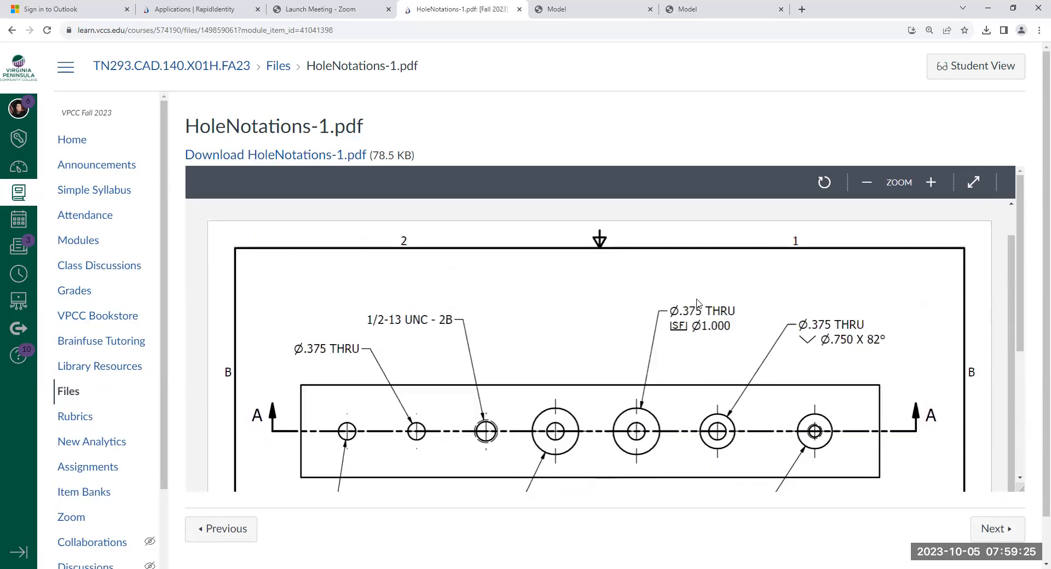
{"action": "left_click", "coordinate": [11, 30]}
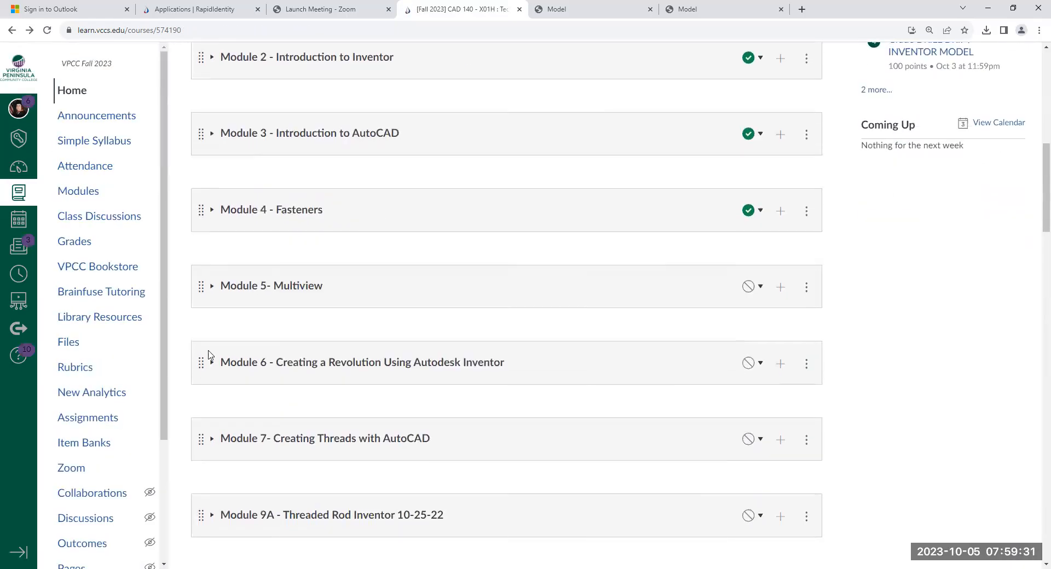
- Expand Module 6 - Creating a Revolution Using Autodesk Inventor and Module 5 - Multiview, and review their contents
{"action": "left_click", "coordinate": [212, 363]}
{"action": "scroll", "coordinate": [211, 350], "scroll_direction": "up", "scroll_amount": 2}
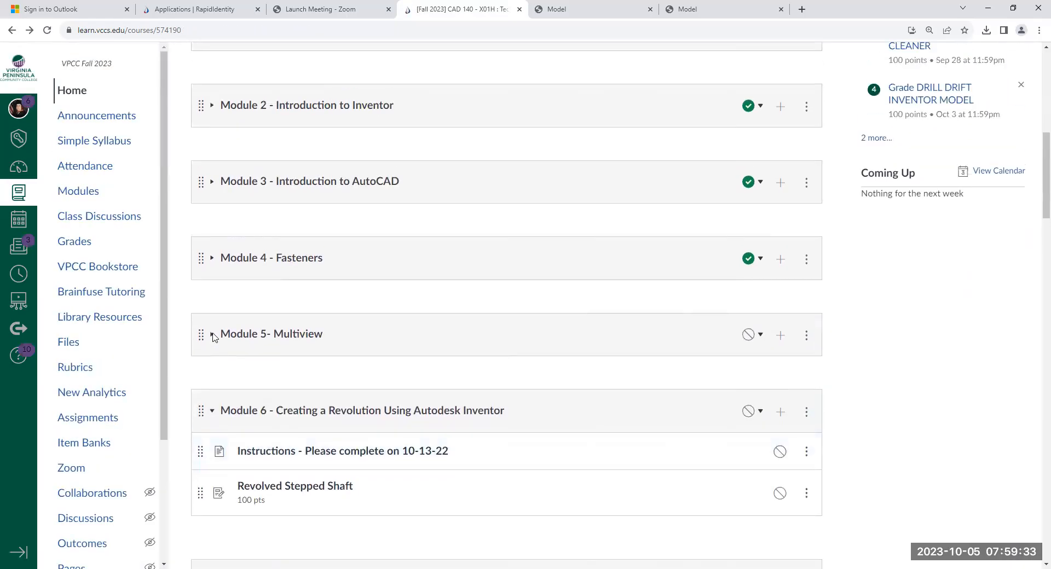
{"action": "left_click", "coordinate": [211, 398]}
{"action": "scroll", "coordinate": [212, 378], "scroll_direction": "down", "scroll_amount": 3}
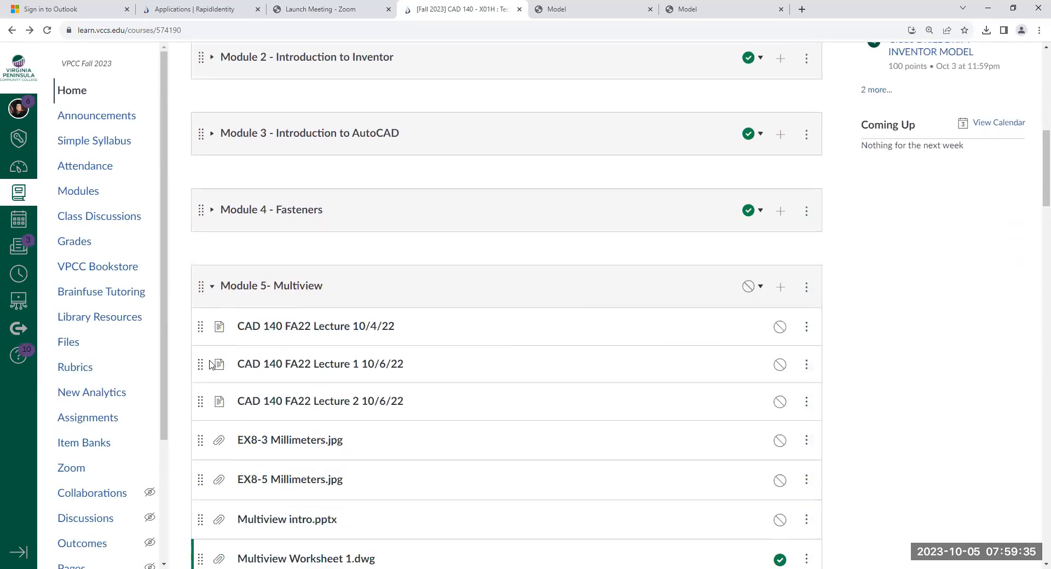
{"action": "scroll", "coordinate": [212, 364], "scroll_direction": "down", "scroll_amount": 4}
{"action": "scroll", "coordinate": [209, 358], "scroll_direction": "up", "scroll_amount": 2}
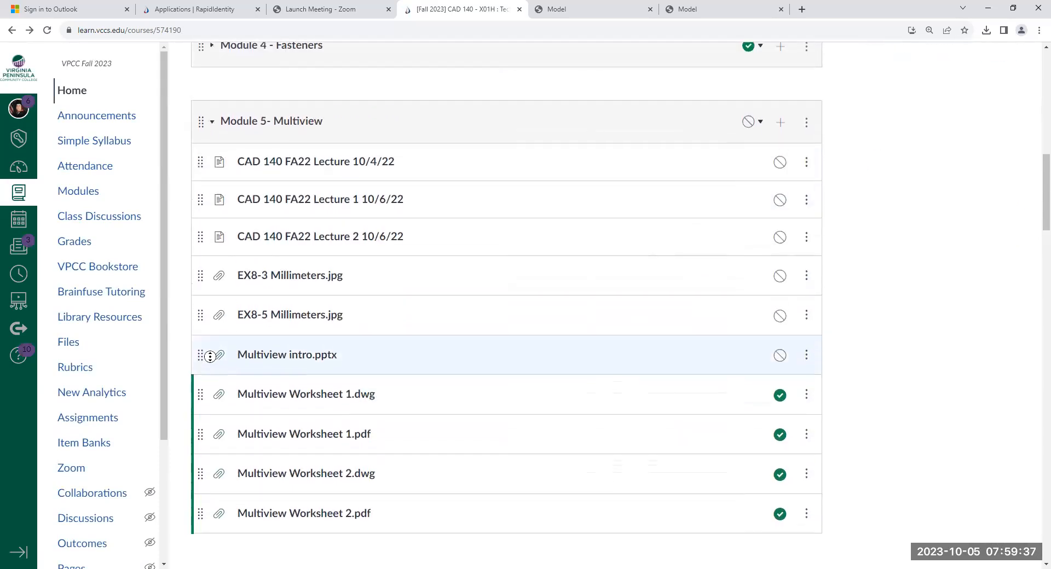
- Expand Module 4 - Fasteners and publish the HW4B EX2-10 Inches and HW4C Metric Open End Wrench assignments
{"action": "left_click", "coordinate": [213, 48]}
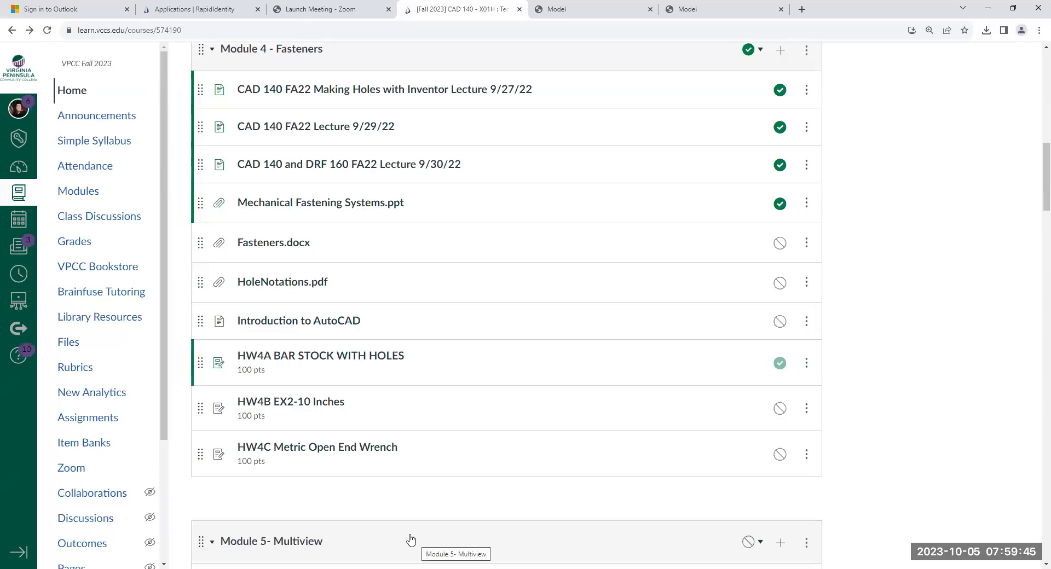
{"action": "left_click", "coordinate": [780, 409]}
{"action": "left_click", "coordinate": [781, 454]}
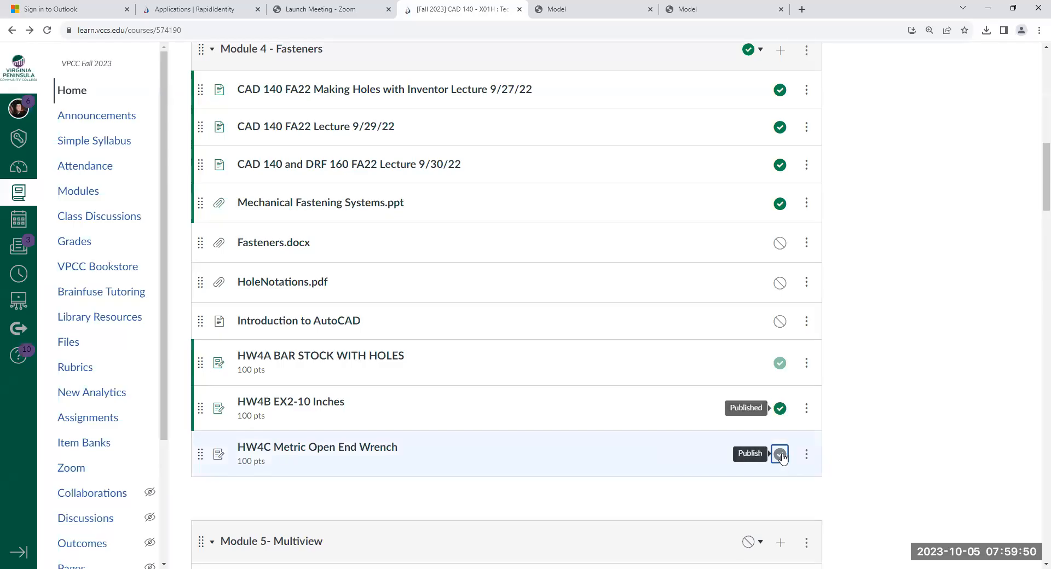
- Open the HW4B EX2-10 Inches assignment, then download and view its EX2-10-Model-1.pdf drawing
{"action": "left_click", "coordinate": [290, 403]}
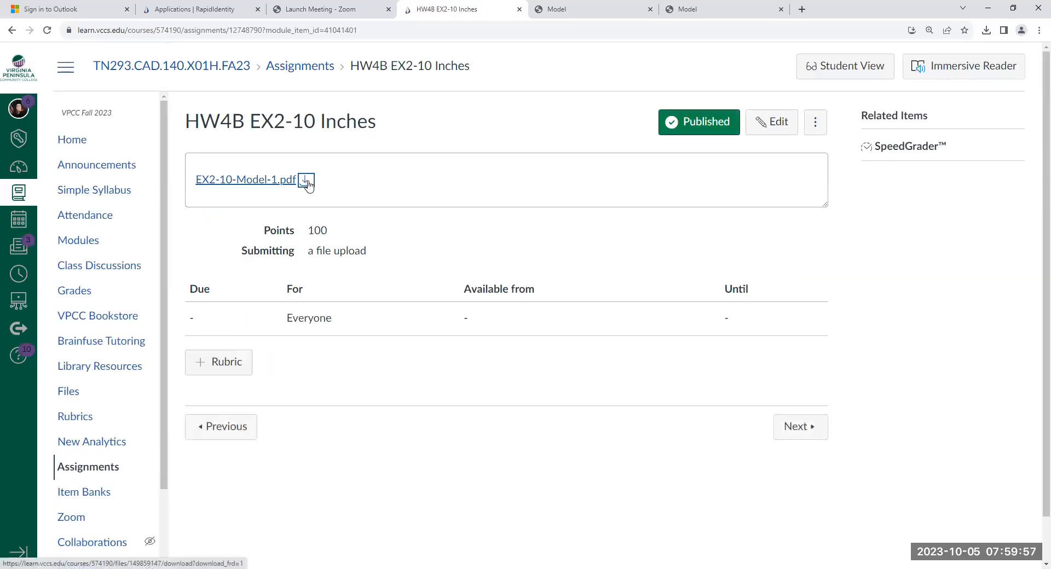
{"action": "left_click", "coordinate": [306, 182]}
{"action": "left_click", "coordinate": [876, 57]}
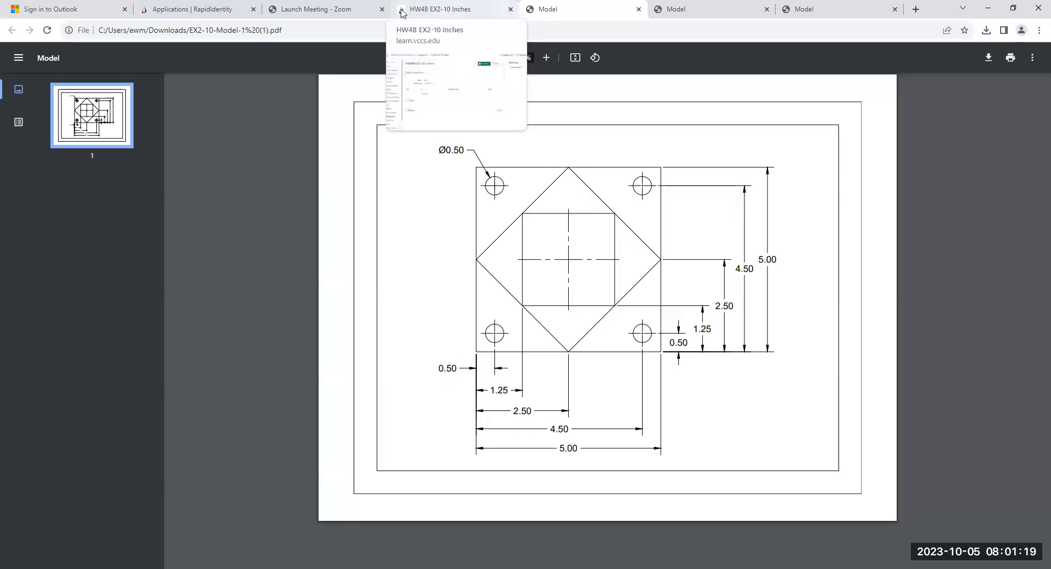
- Return to the HW4B assignment page, go to the course modules and expand Module 4 - Fasteners
{"action": "left_click", "coordinate": [461, 10]}
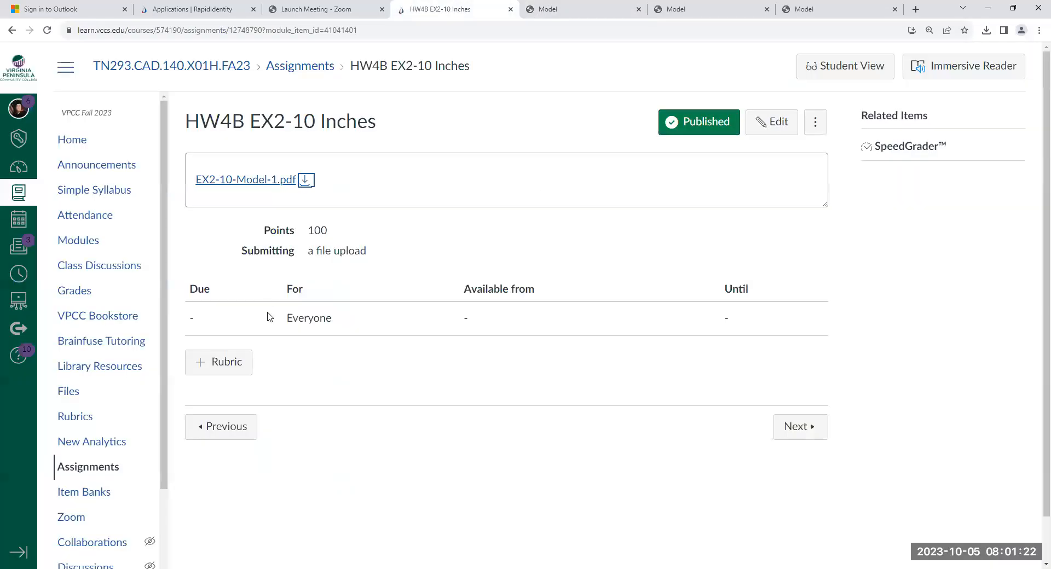
{"action": "left_click", "coordinate": [83, 241]}
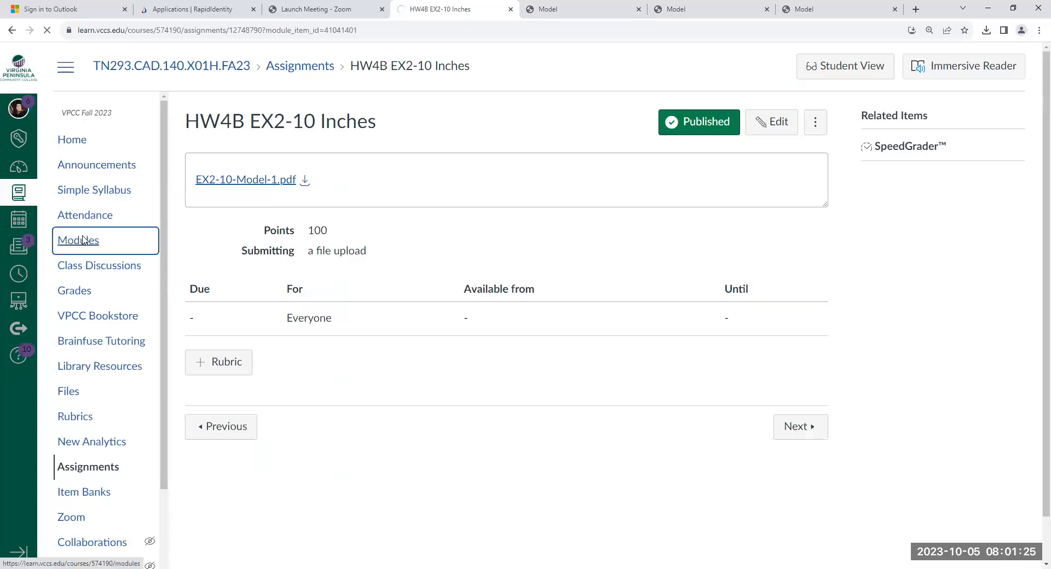
{"action": "scroll", "coordinate": [286, 316], "scroll_direction": "down", "scroll_amount": 4}
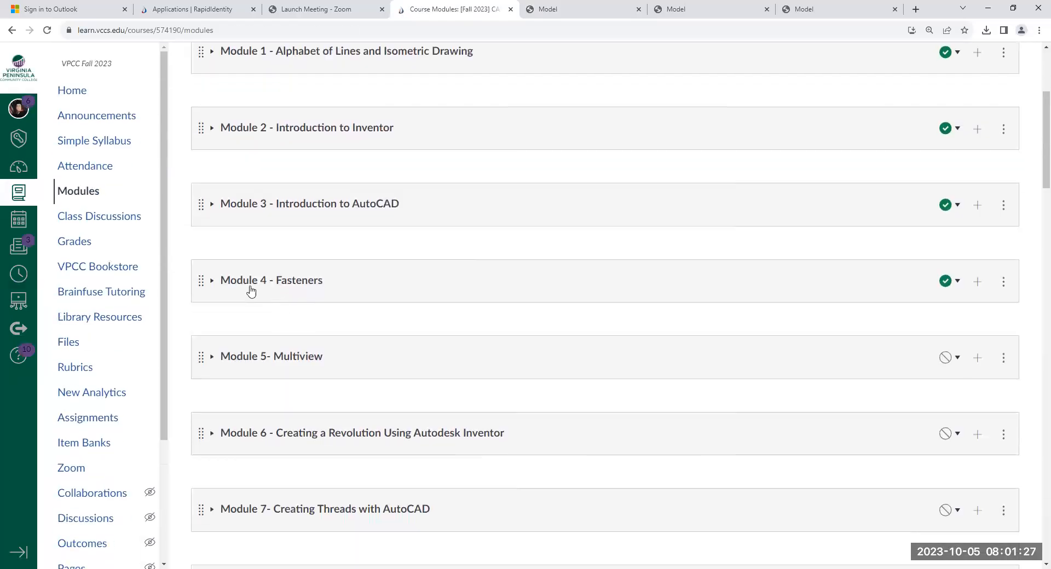
{"action": "left_click", "coordinate": [212, 283]}
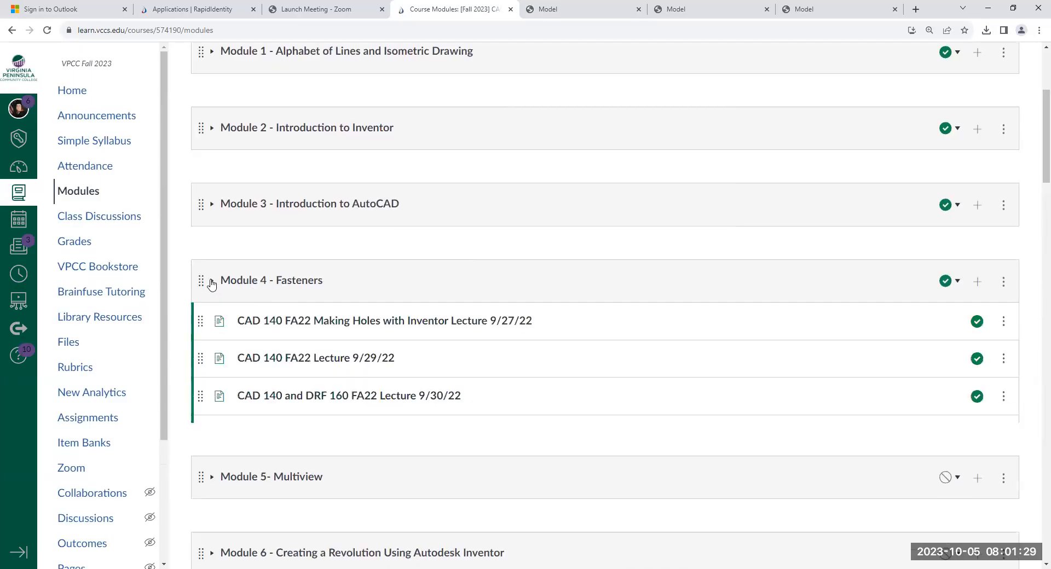
{"action": "scroll", "coordinate": [241, 284], "scroll_direction": "down", "scroll_amount": 5}
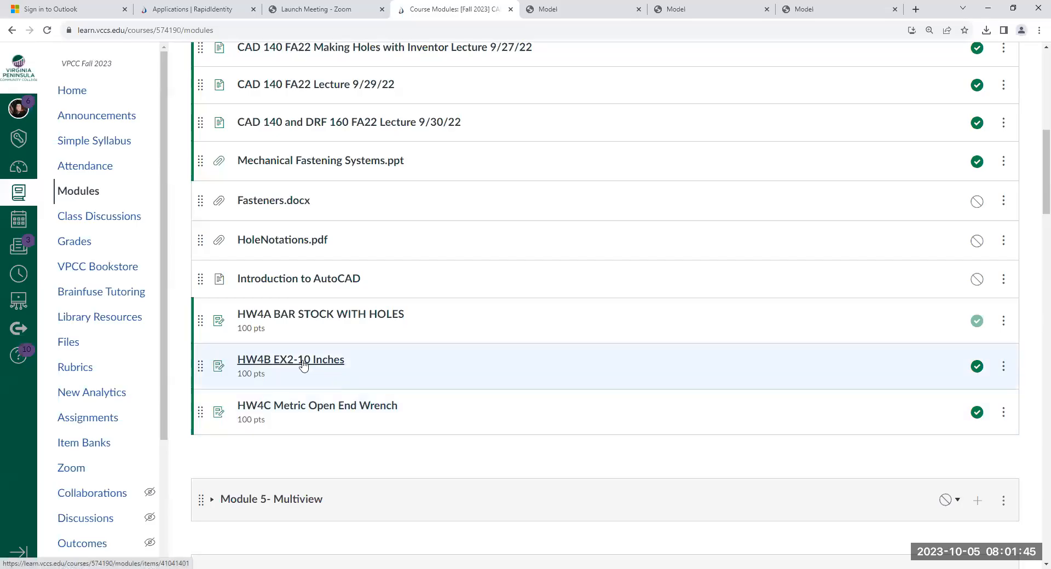
- Reopen HW4B EX2-10 Inches, download and view EX2-10-Model-1.pdf again, and close the drawing
{"action": "left_click", "coordinate": [304, 365]}
{"action": "left_click", "coordinate": [306, 181]}
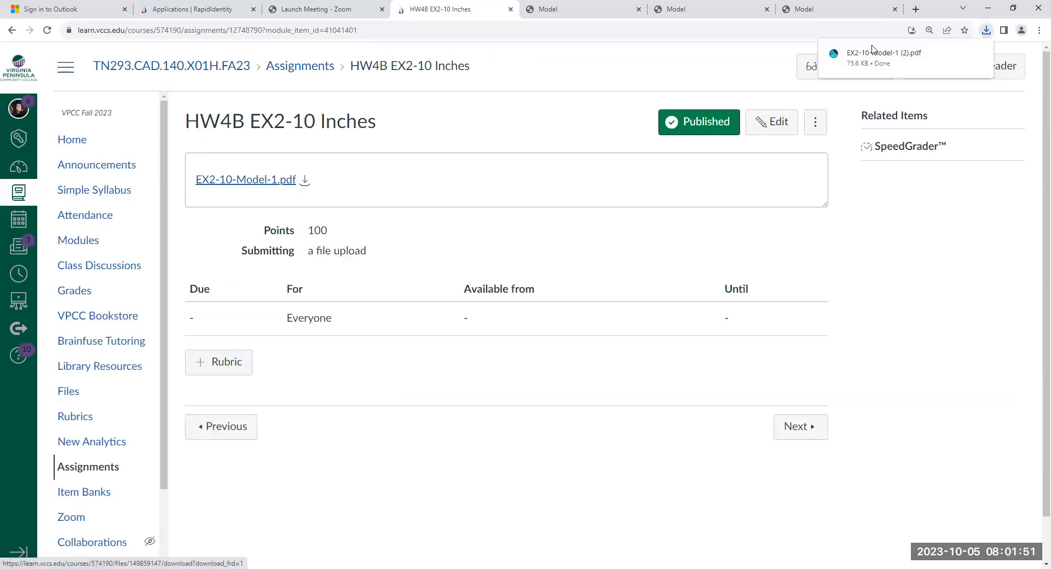
{"action": "left_click", "coordinate": [872, 48]}
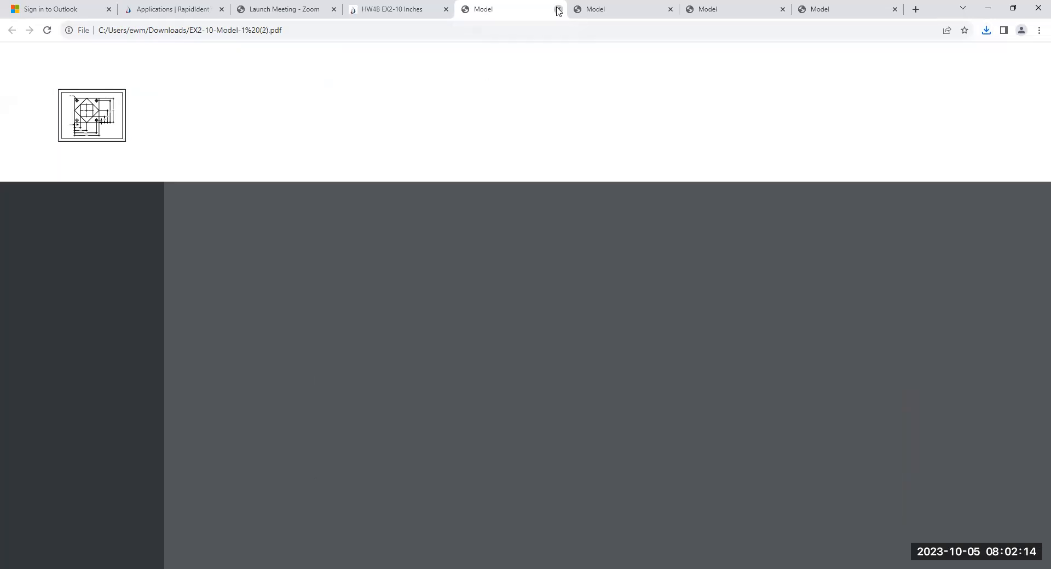
{"action": "left_click", "coordinate": [559, 11]}
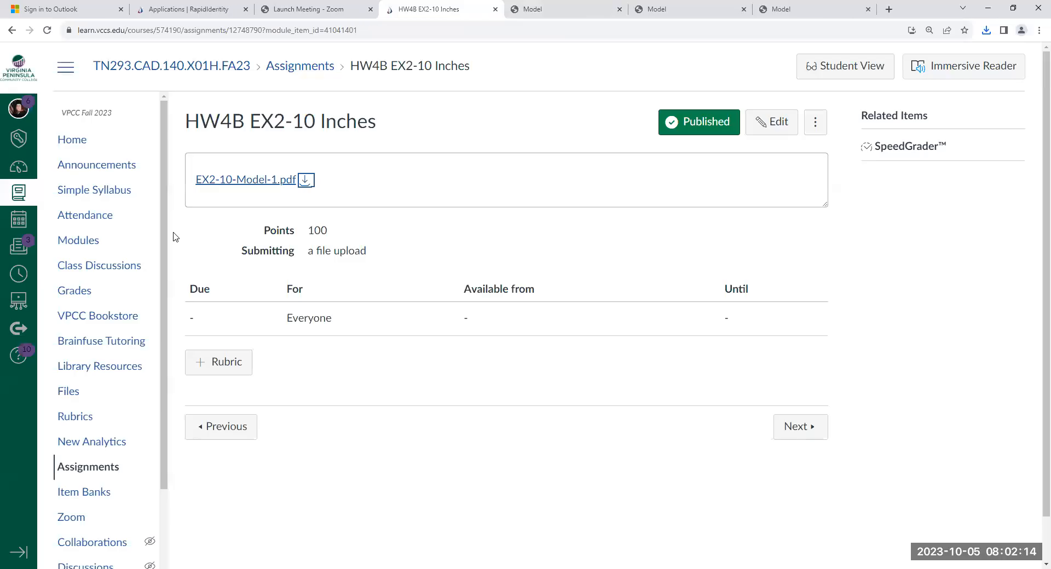
- Open HW4C Metric Open End Wrench from Module 4 - Fasteners and download METRIC OPEN END WRENCH-1.pdf to view it
{"action": "left_click", "coordinate": [88, 245]}
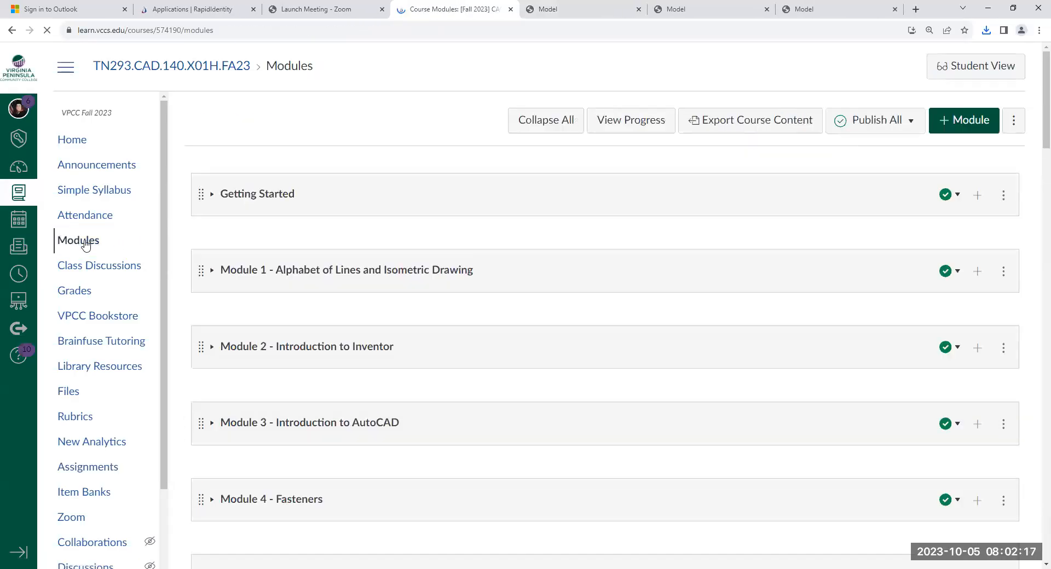
{"action": "scroll", "coordinate": [352, 328], "scroll_direction": "down", "scroll_amount": 4}
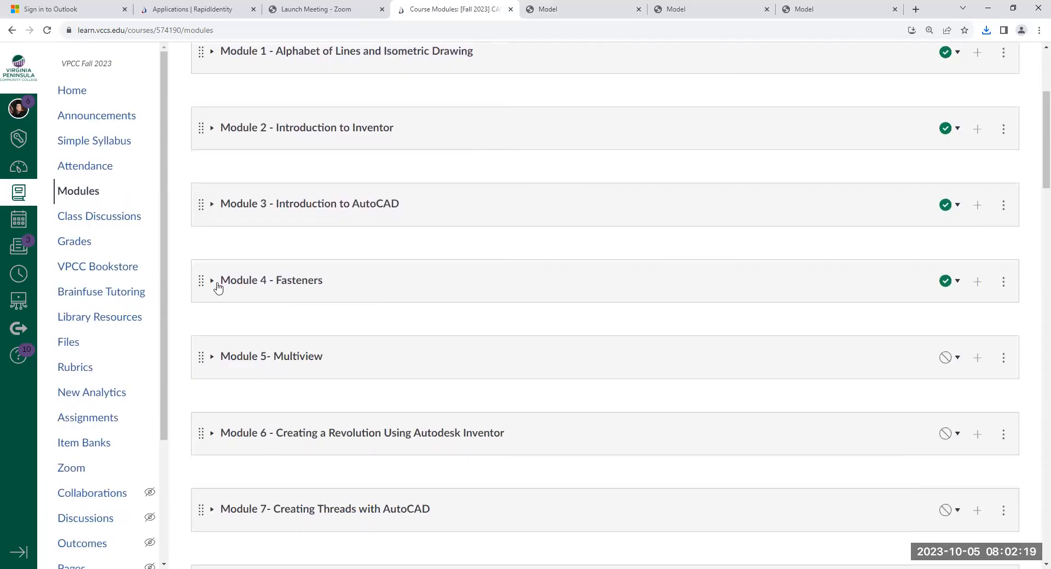
{"action": "left_click", "coordinate": [212, 285]}
{"action": "scroll", "coordinate": [213, 289], "scroll_direction": "down", "scroll_amount": 3}
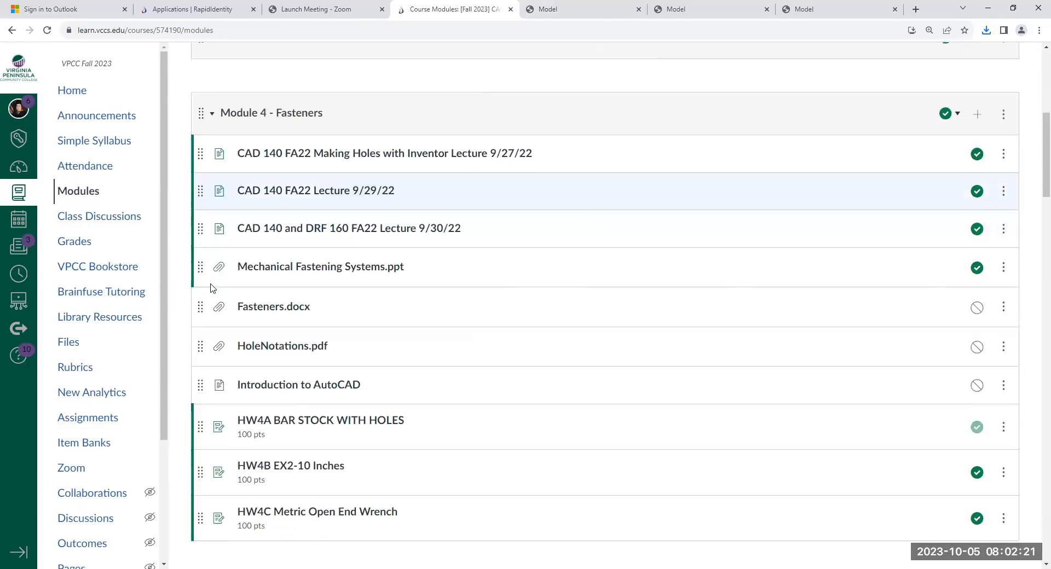
{"action": "scroll", "coordinate": [213, 289], "scroll_direction": "down", "scroll_amount": 2}
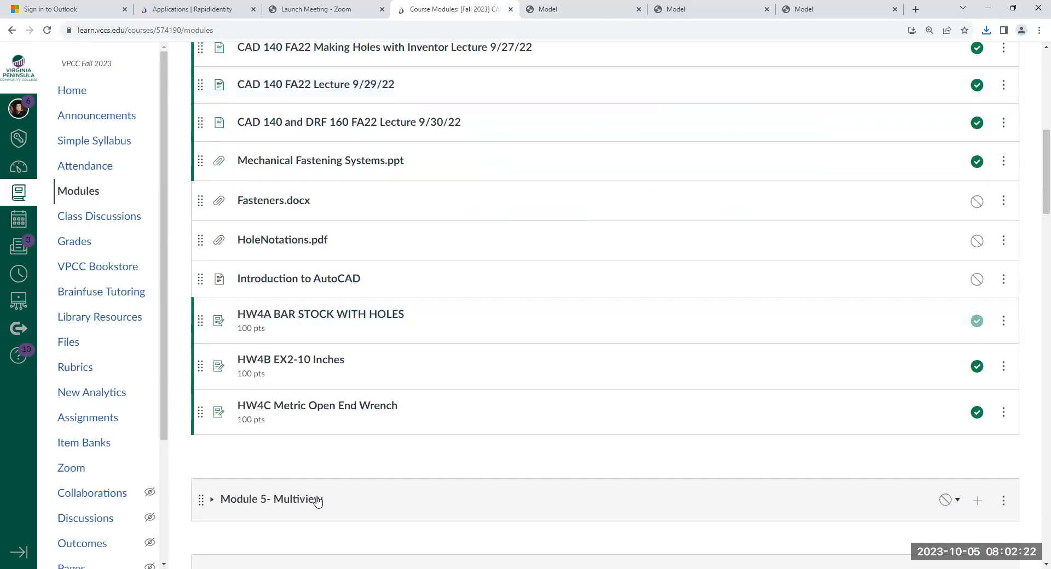
{"action": "left_click", "coordinate": [296, 409]}
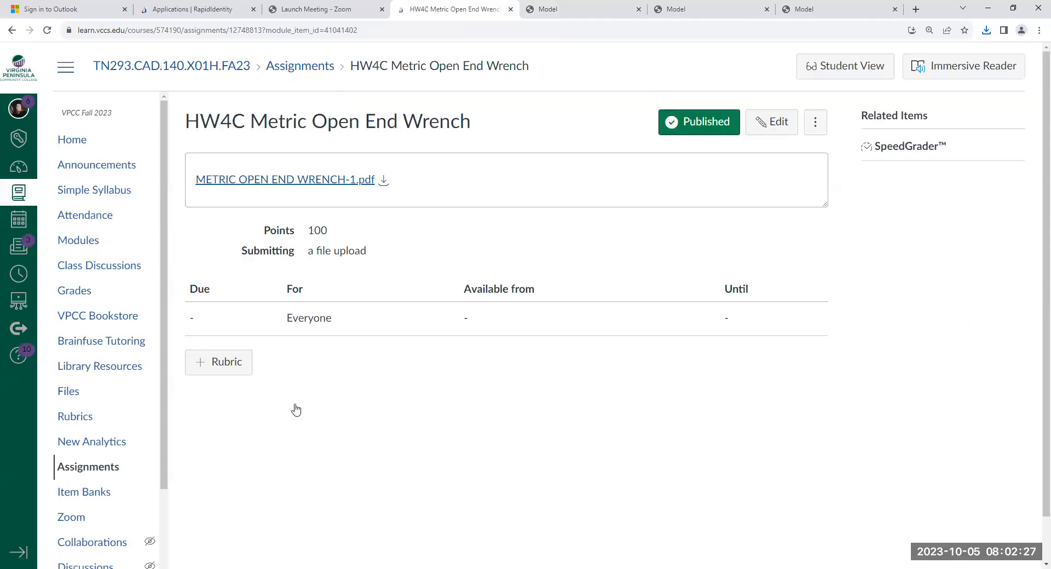
{"action": "left_click", "coordinate": [383, 180]}
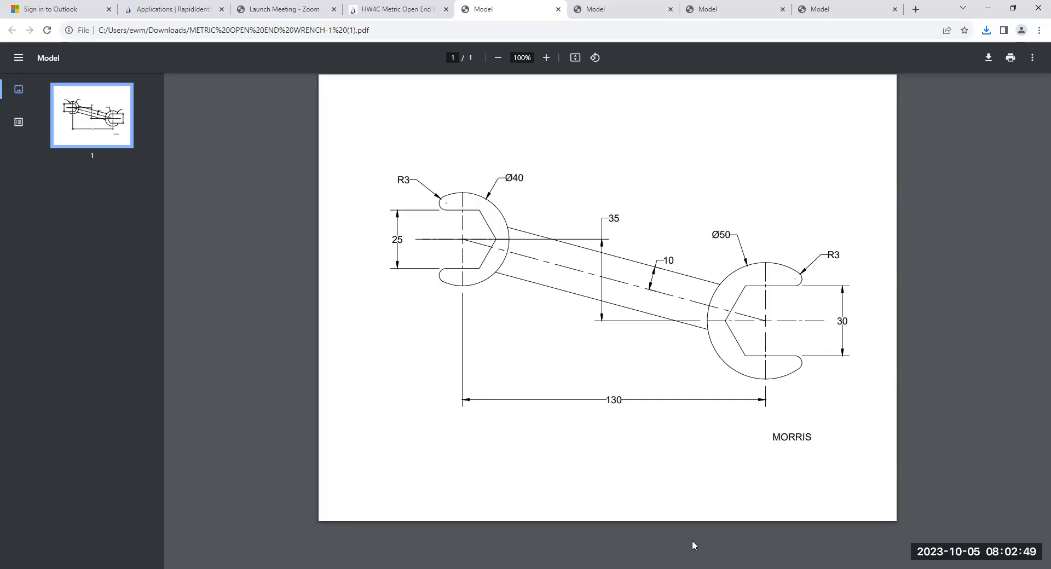
- Close the wrench PDF, switch to AutoCAD and start a new drawing
{"action": "left_click", "coordinate": [557, 9]}
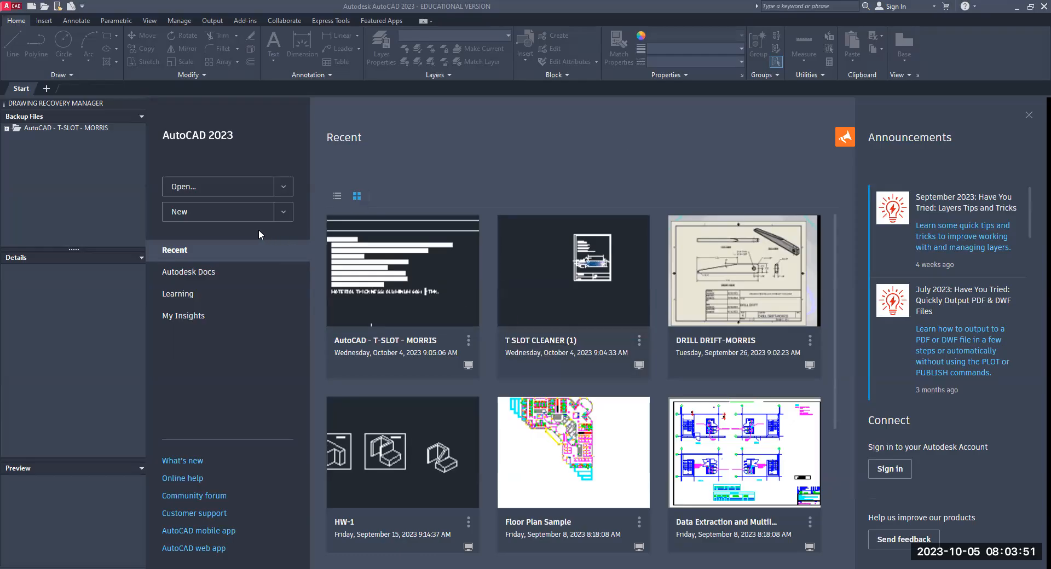
{"action": "left_click", "coordinate": [179, 217]}
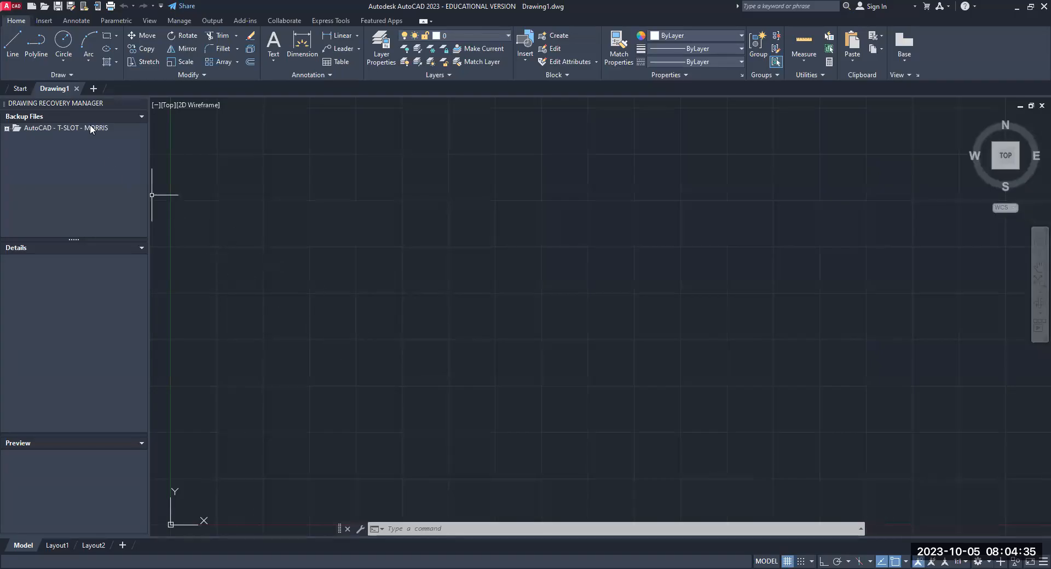
- Draw a 5 by 5 square in the middle of the drawing area with the Rectangle command
{"action": "left_click", "coordinate": [117, 37]}
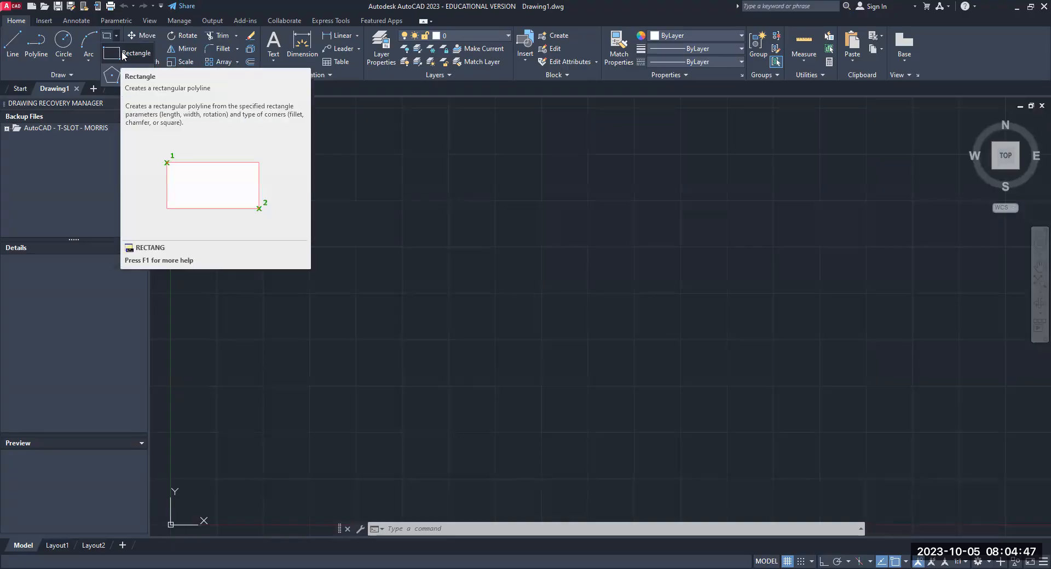
{"action": "left_click", "coordinate": [121, 55]}
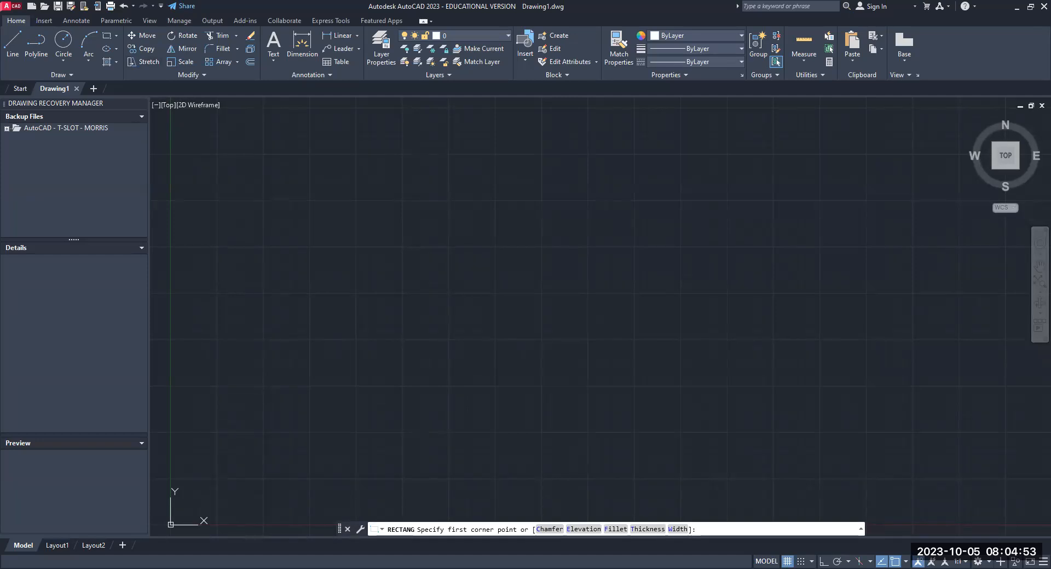
{"action": "left_click", "coordinate": [444, 210]}
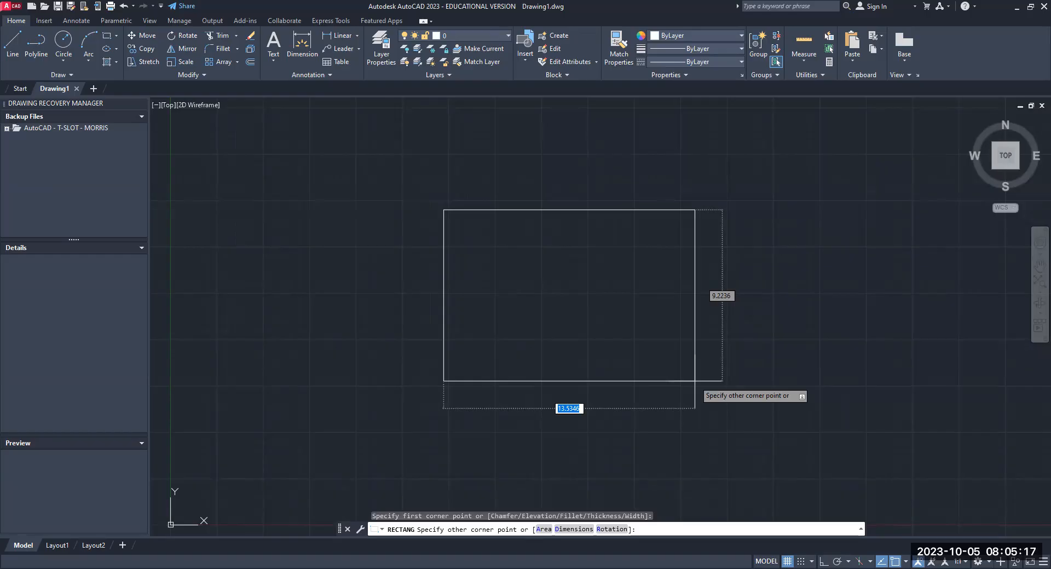
{"action": "type", "text": "5"}
{"action": "key", "text": "Tab"}
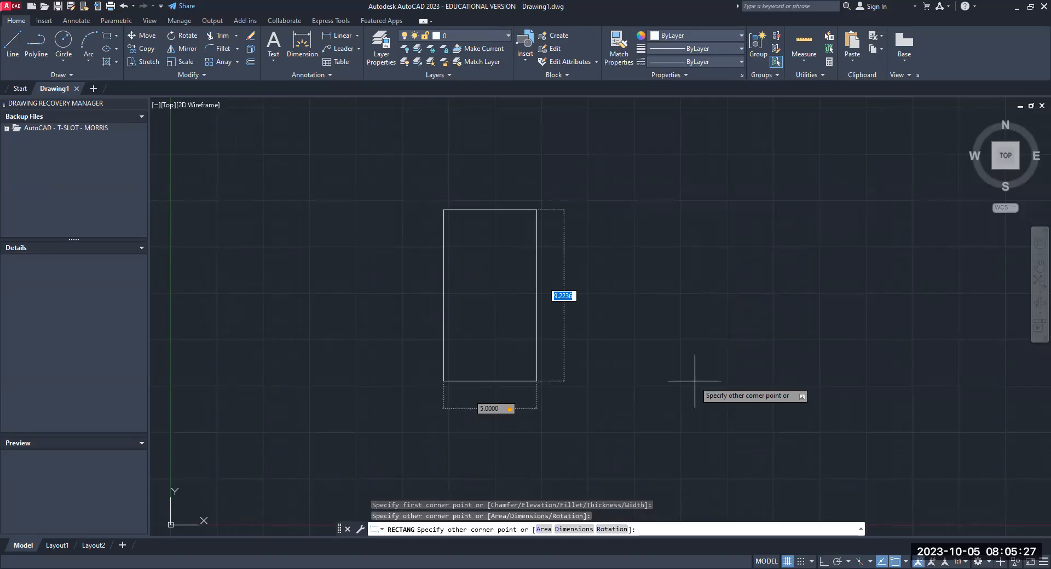
{"action": "key", "text": "F5"}
{"action": "key", "text": "BackSpace"}
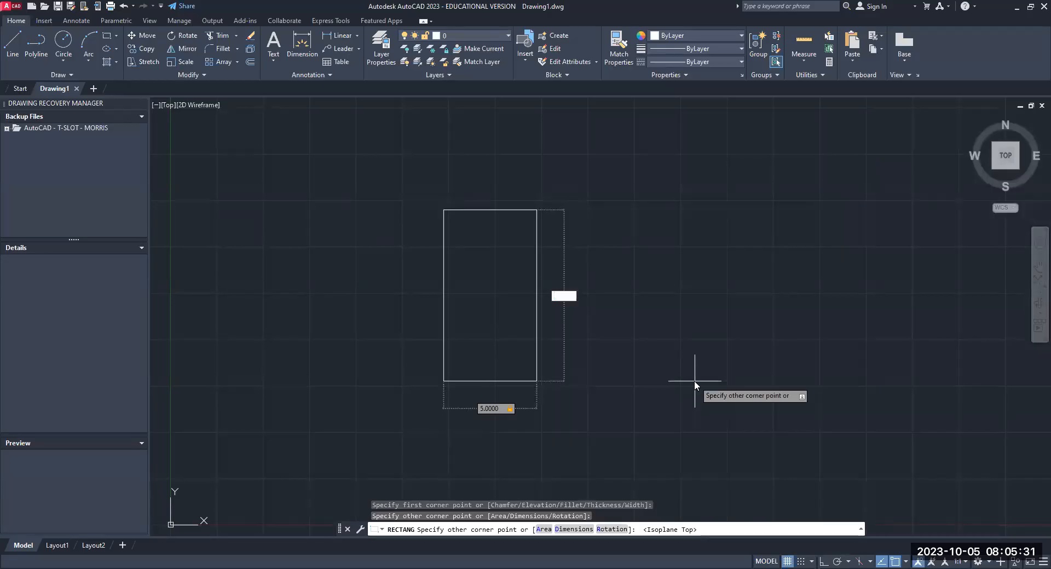
{"action": "type", "text": "5"}
{"action": "key", "text": "Return"}
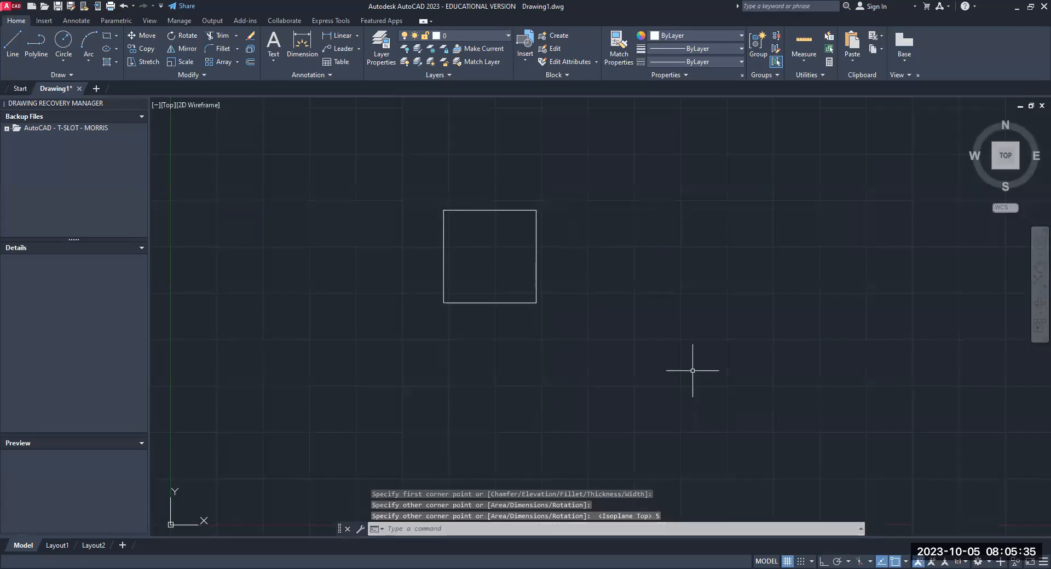
- Undo the square just drawn
{"action": "scroll", "coordinate": [452, 193], "scroll_direction": "up", "scroll_amount": 2}
{"action": "scroll", "coordinate": [507, 323], "scroll_direction": "up", "scroll_amount": 4}
{"action": "scroll", "coordinate": [504, 324], "scroll_direction": "down", "scroll_amount": 4}
{"action": "scroll", "coordinate": [508, 316], "scroll_direction": "up", "scroll_amount": 2}
{"action": "left_click", "coordinate": [122, 7]}
{"action": "left_click", "coordinate": [122, 7]}
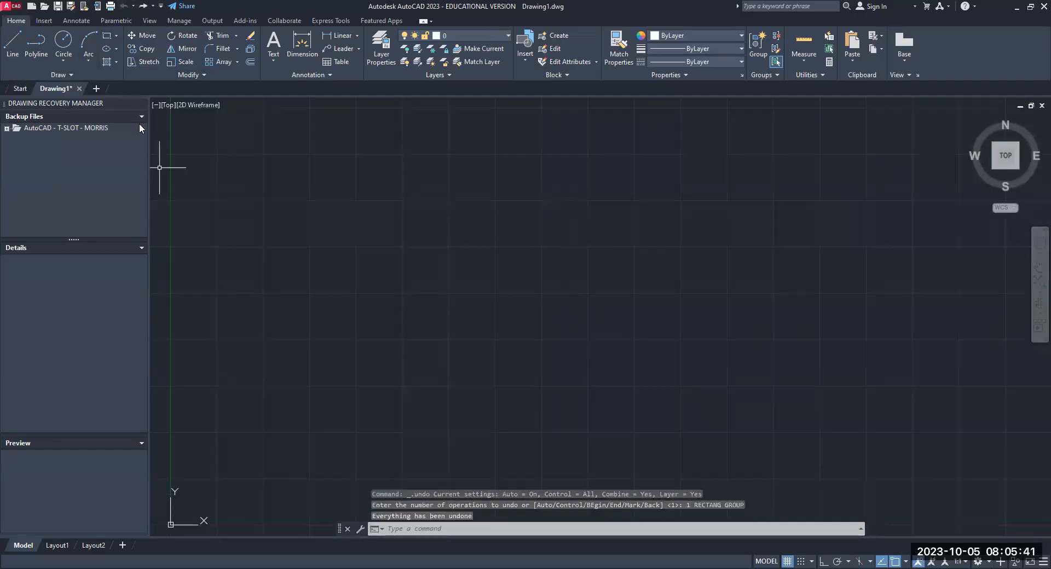
- Draw a 5 by 5 square in the middle of the drawing area with the Rectangle command
{"action": "left_click", "coordinate": [115, 37]}
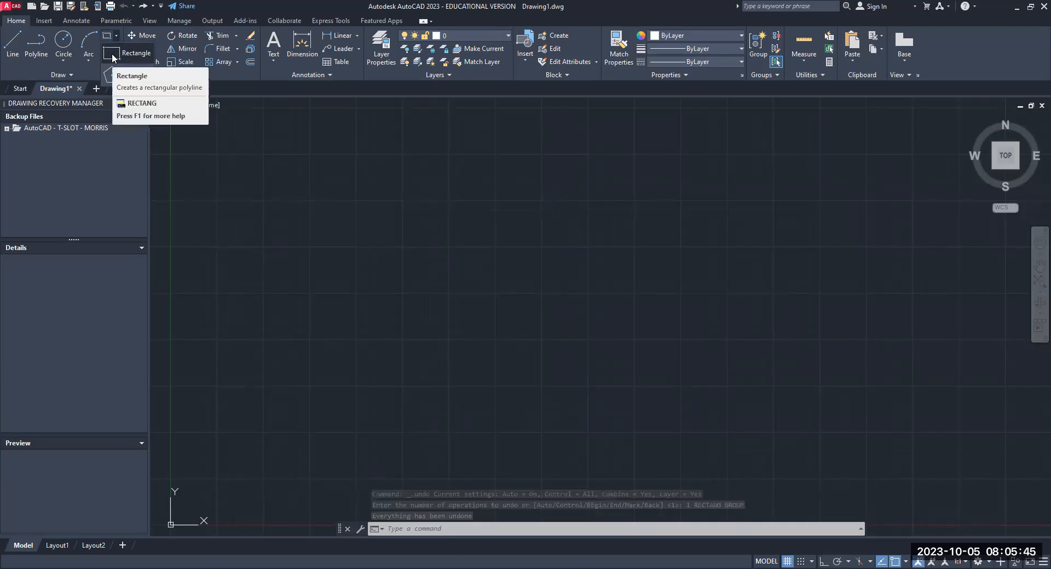
{"action": "left_click", "coordinate": [113, 57]}
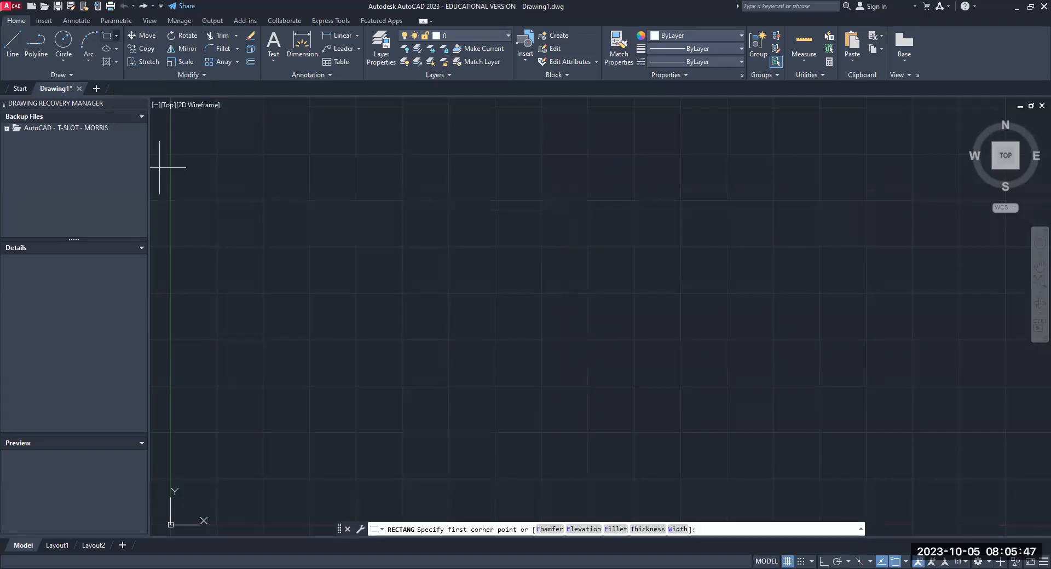
{"action": "left_click", "coordinate": [427, 206]}
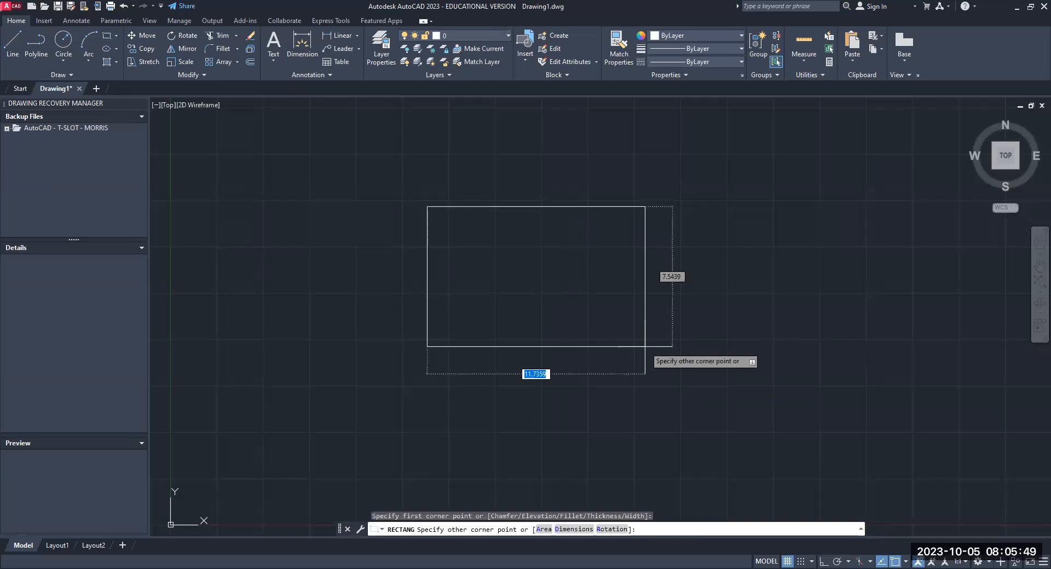
{"action": "type", "text": "5"}
{"action": "key", "text": "Tab"}
{"action": "type", "text": "5"}
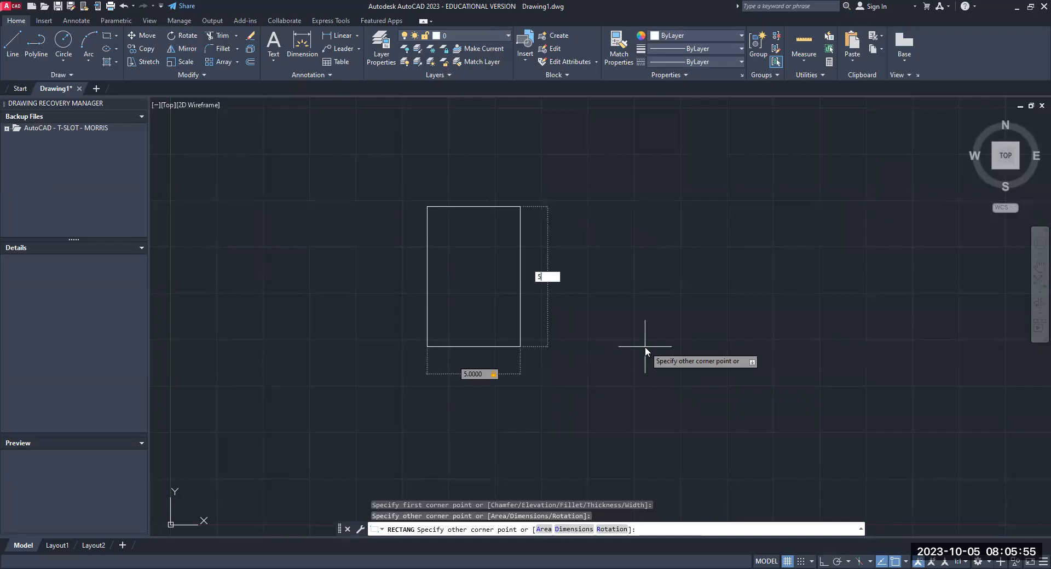
{"action": "key", "text": "Return"}
{"action": "right_click", "coordinate": [692, 273]}
{"action": "left_click", "coordinate": [687, 279]}
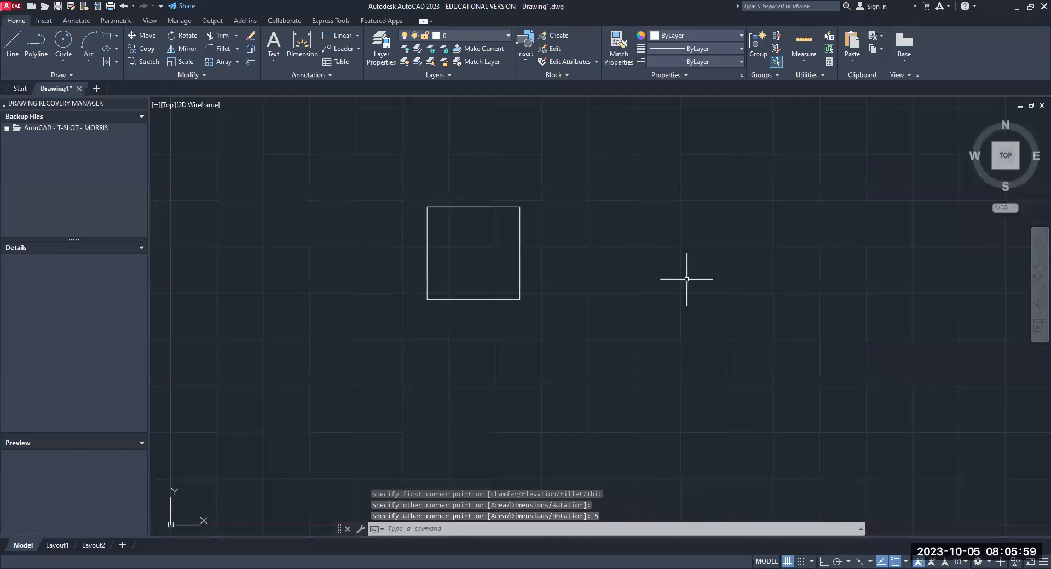
{"action": "key", "text": "Escape"}
{"action": "key", "text": "Escape"}
{"action": "key", "text": "Escape"}
- Zoom and pan around the square to examine it enlarged in the middle of the drawing area
{"action": "scroll", "coordinate": [481, 241], "scroll_direction": "up", "scroll_amount": 2}
{"action": "scroll", "coordinate": [481, 239], "scroll_direction": "up", "scroll_amount": 2}
{"action": "scroll", "coordinate": [482, 239], "scroll_direction": "down", "scroll_amount": 3}
{"action": "scroll", "coordinate": [482, 239], "scroll_direction": "up", "scroll_amount": 3}
{"action": "scroll", "coordinate": [479, 239], "scroll_direction": "down", "scroll_amount": 2}
{"action": "scroll", "coordinate": [479, 241], "scroll_direction": "down", "scroll_amount": 2}
{"action": "scroll", "coordinate": [478, 256], "scroll_direction": "up", "scroll_amount": 4}
{"action": "scroll", "coordinate": [478, 257], "scroll_direction": "down", "scroll_amount": 2}
{"action": "scroll", "coordinate": [476, 258], "scroll_direction": "up", "scroll_amount": 2}
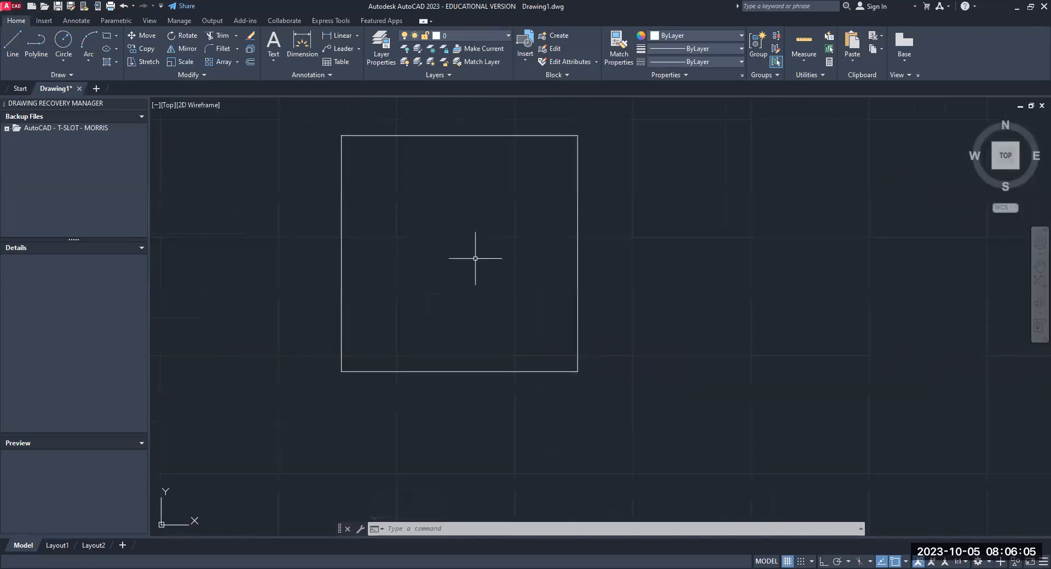
{"action": "middle_click_drag", "start_coordinate": [469, 259], "coordinate": [500, 293]}
{"action": "scroll", "coordinate": [644, 300], "scroll_direction": "down", "scroll_amount": 2}
{"action": "scroll", "coordinate": [567, 297], "scroll_direction": "up", "scroll_amount": 4}
{"action": "scroll", "coordinate": [568, 298], "scroll_direction": "down", "scroll_amount": 2}
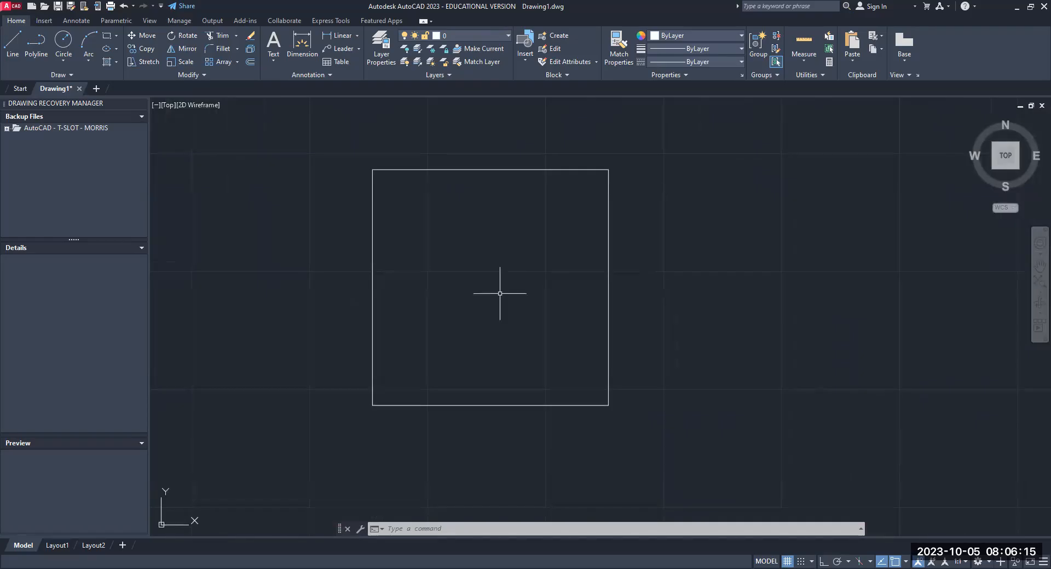
{"action": "scroll", "coordinate": [500, 294], "scroll_direction": "up", "scroll_amount": 3}
{"action": "scroll", "coordinate": [500, 294], "scroll_direction": "down", "scroll_amount": 4}
{"action": "scroll", "coordinate": [500, 294], "scroll_direction": "up", "scroll_amount": 4}
{"action": "scroll", "coordinate": [500, 294], "scroll_direction": "down", "scroll_amount": 3}
{"action": "middle_click_drag", "start_coordinate": [500, 293], "coordinate": [545, 309]}
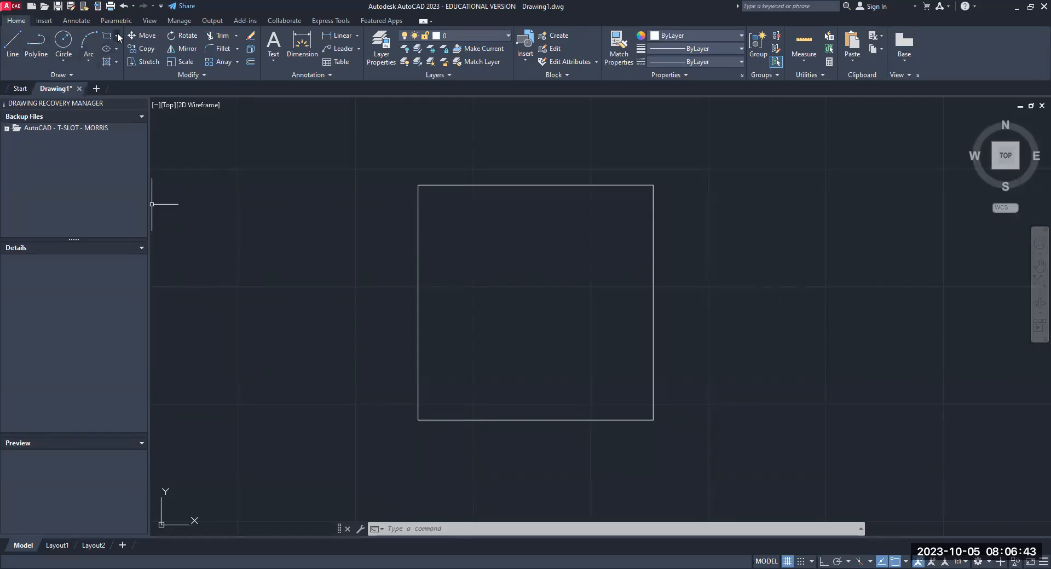
- Check with OSNAP that the Endpoint, Midpoint, Center, Intersection and Extension object snap modes are enabled
{"action": "left_click", "coordinate": [10, 55]}
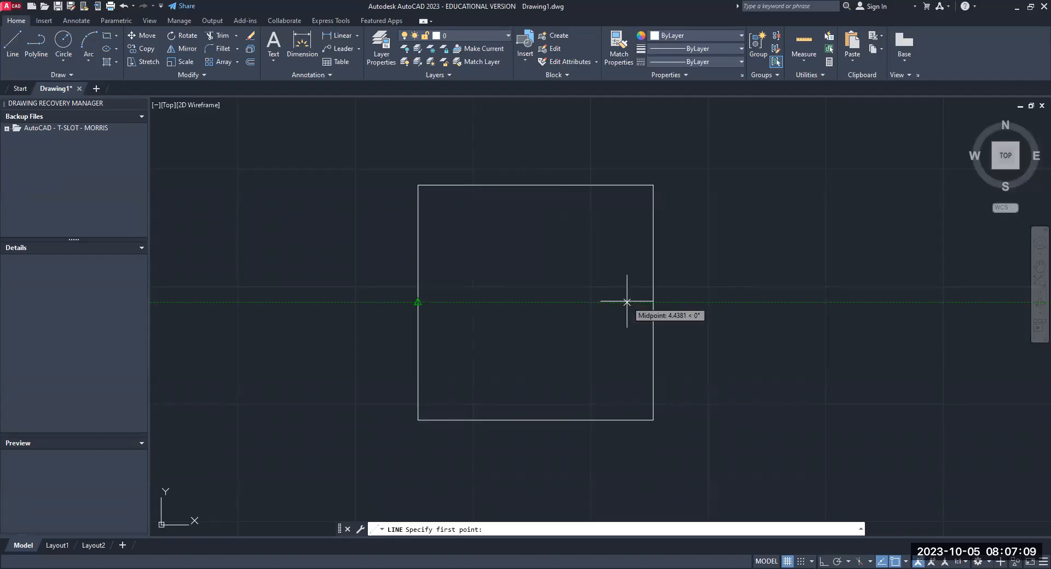
{"action": "key", "text": "Escape"}
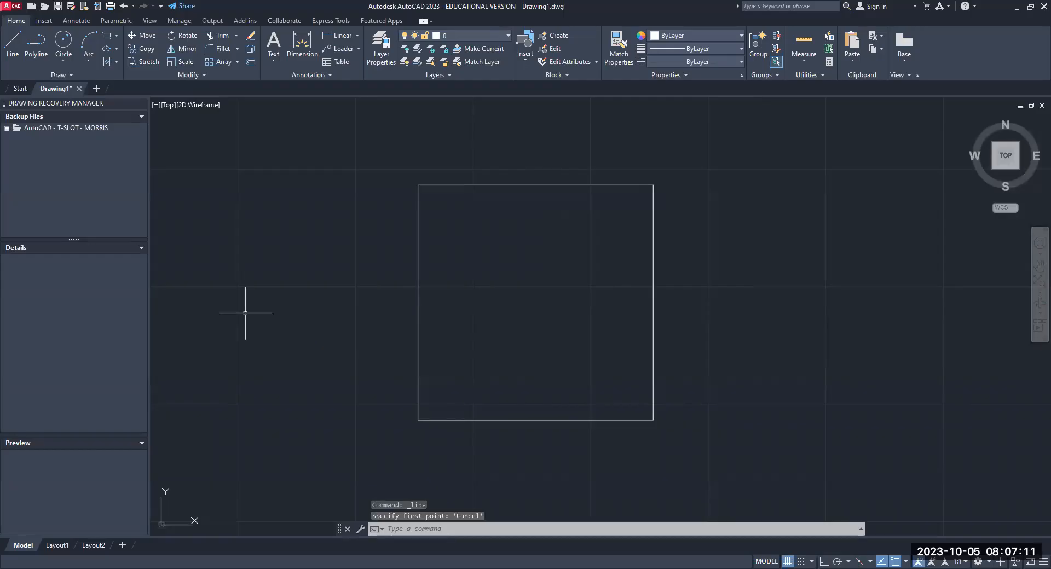
{"action": "type", "text": "osnap"}
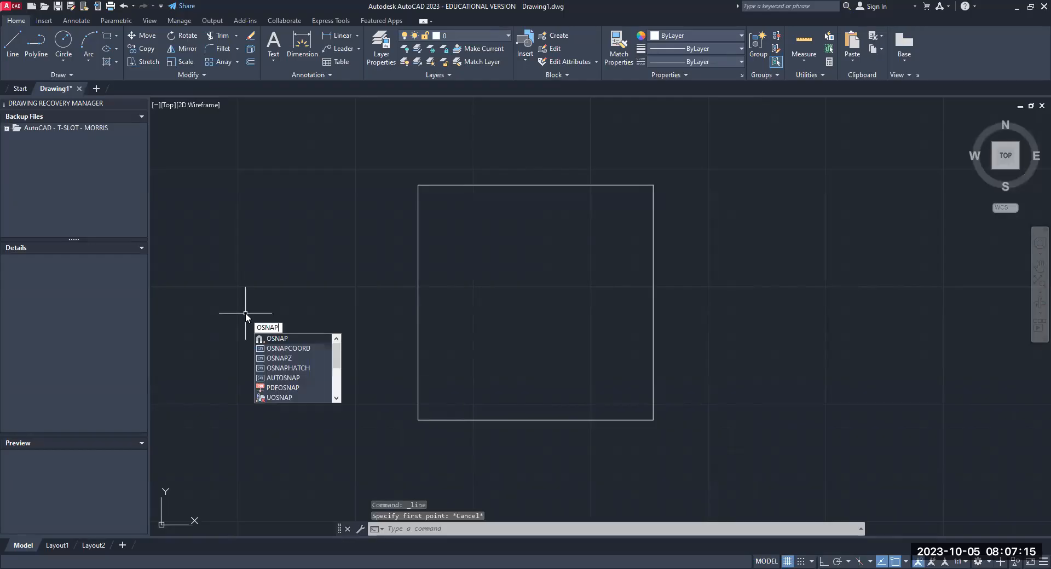
{"action": "key", "text": "Return"}
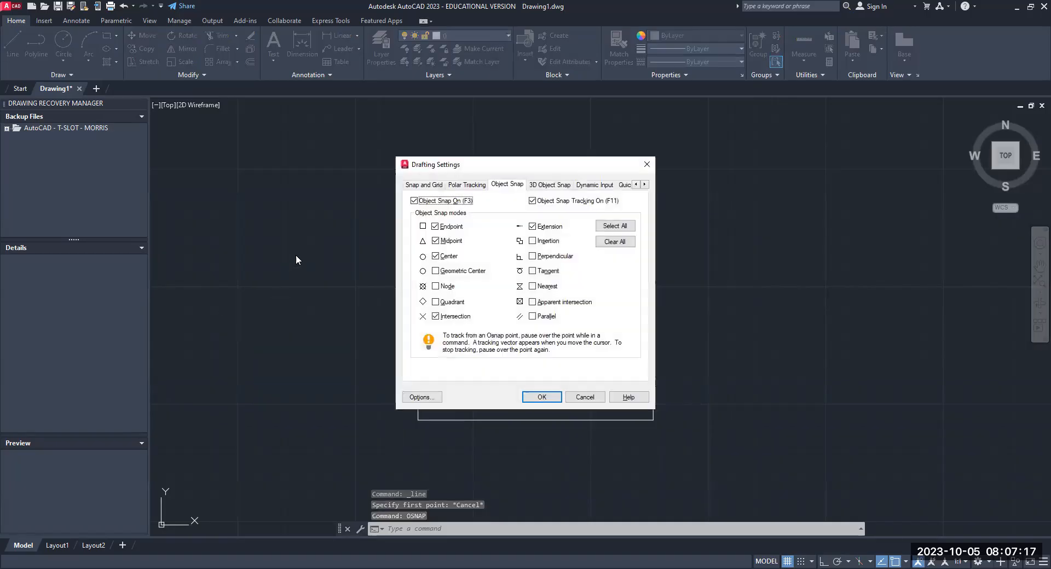
{"action": "left_click", "coordinate": [437, 243]}
{"action": "left_click", "coordinate": [435, 241]}
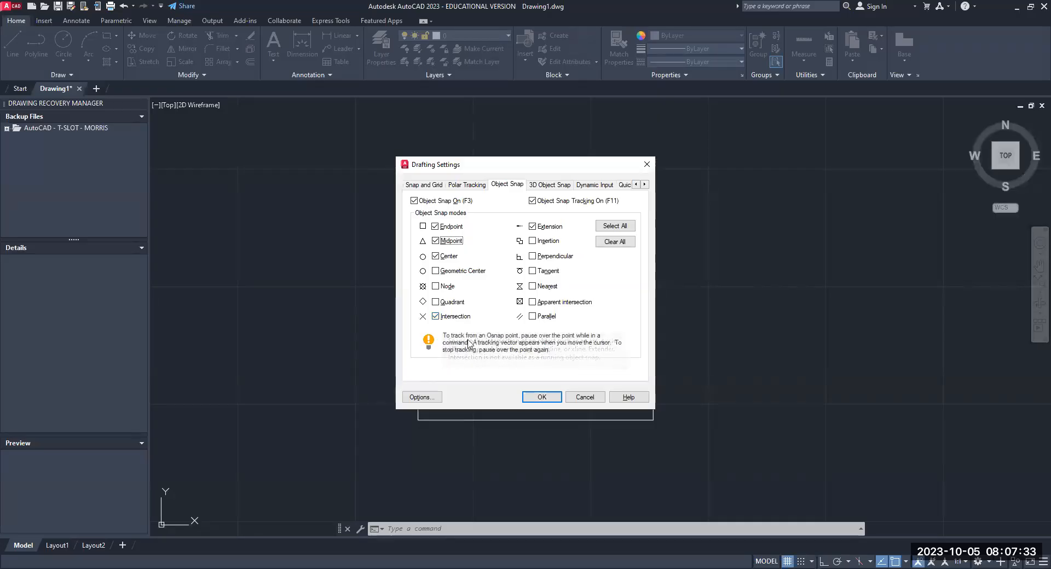
{"action": "left_click", "coordinate": [540, 397]}
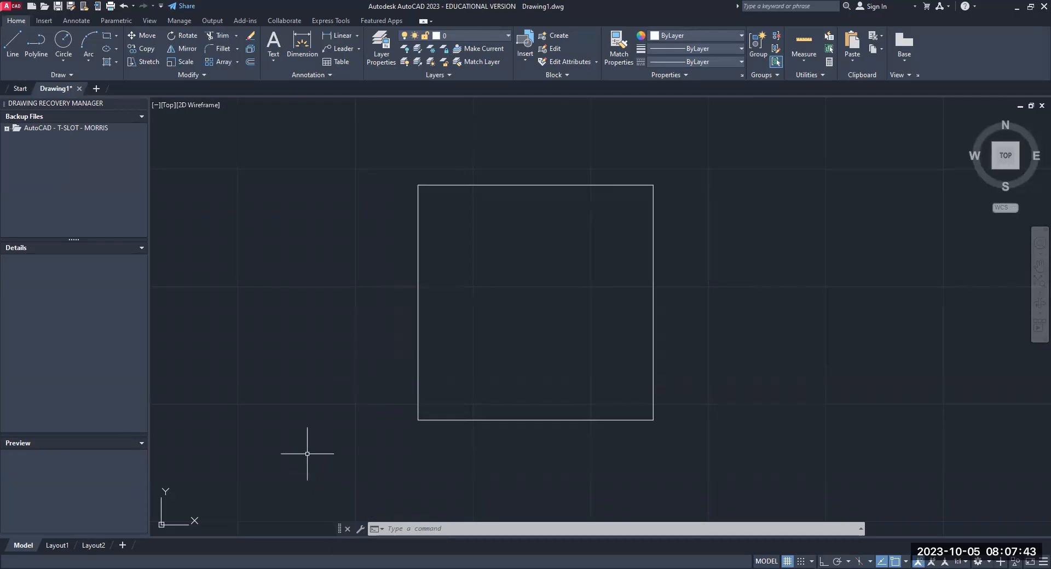
- Draw a closed diamond inside the square with the Line command, connecting the midpoints of its four sides
{"action": "left_click", "coordinate": [12, 58]}
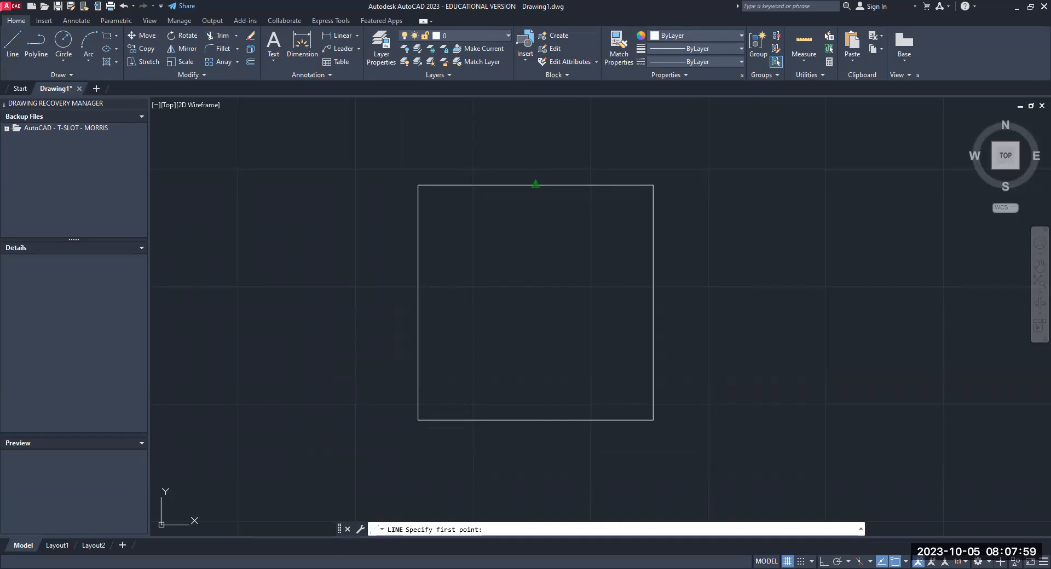
{"action": "left_click", "coordinate": [536, 185]}
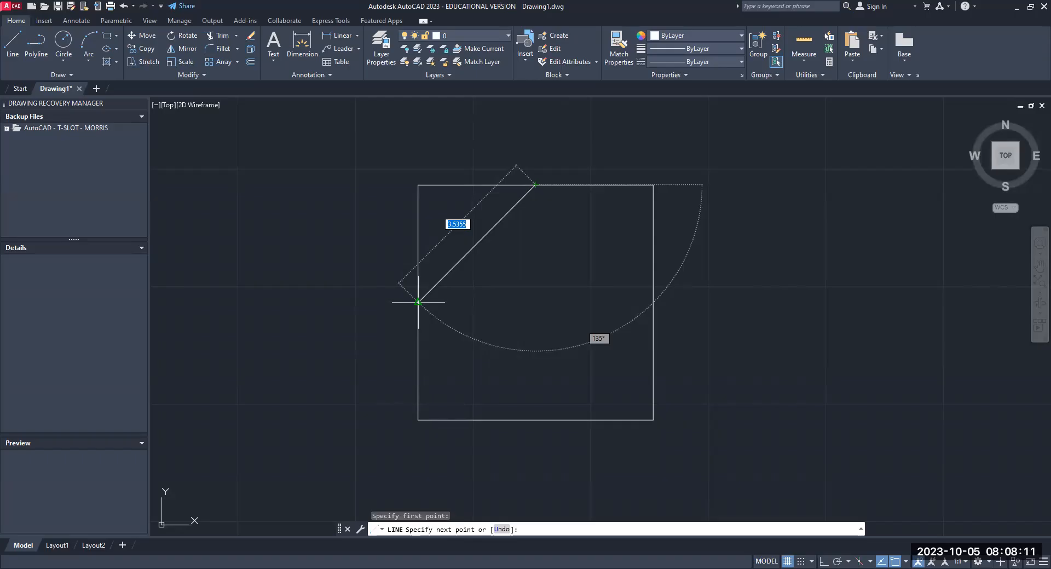
{"action": "left_click", "coordinate": [418, 302]}
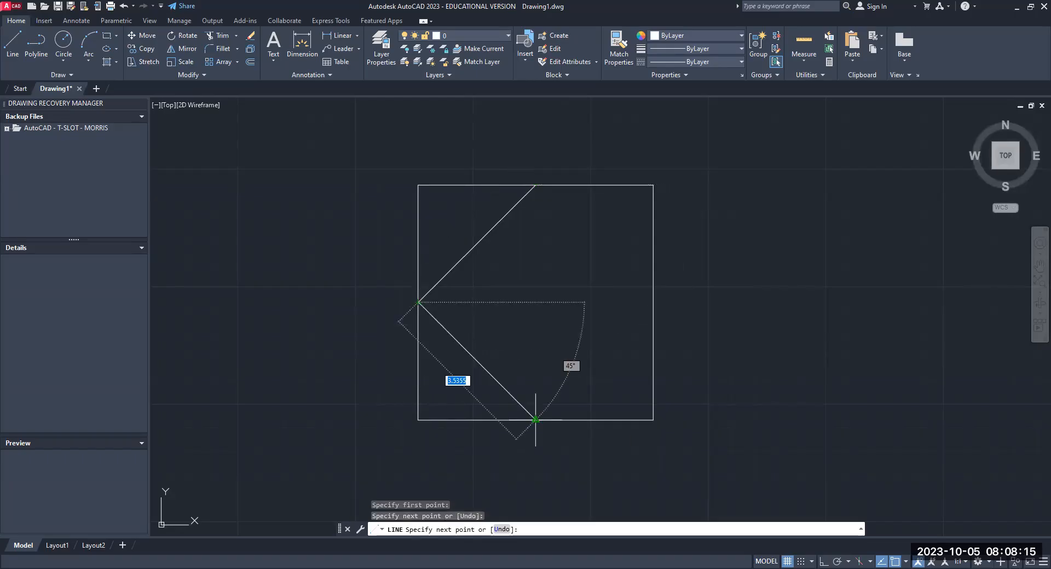
{"action": "left_click", "coordinate": [535, 419]}
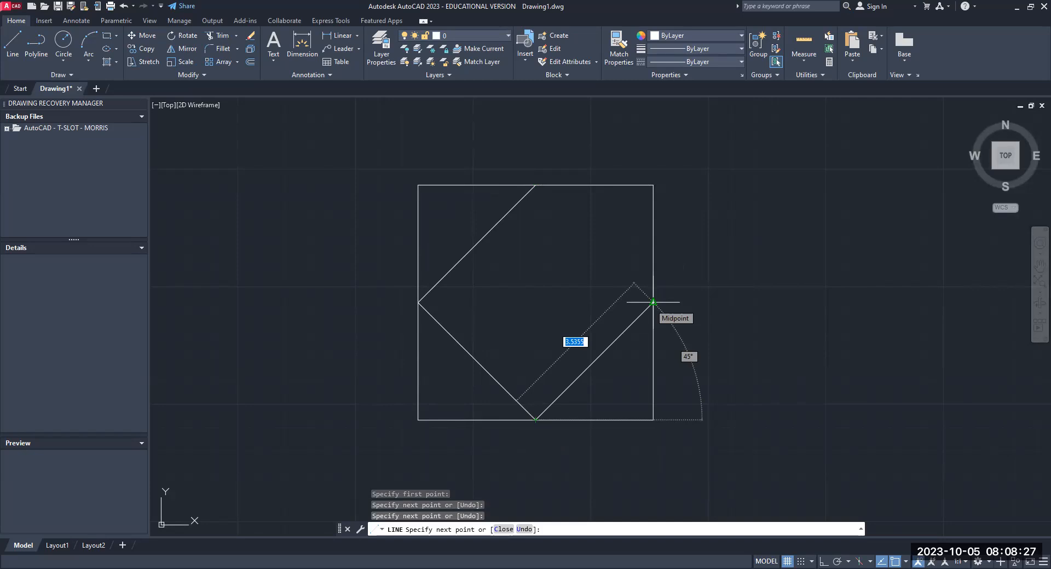
{"action": "left_click", "coordinate": [653, 302]}
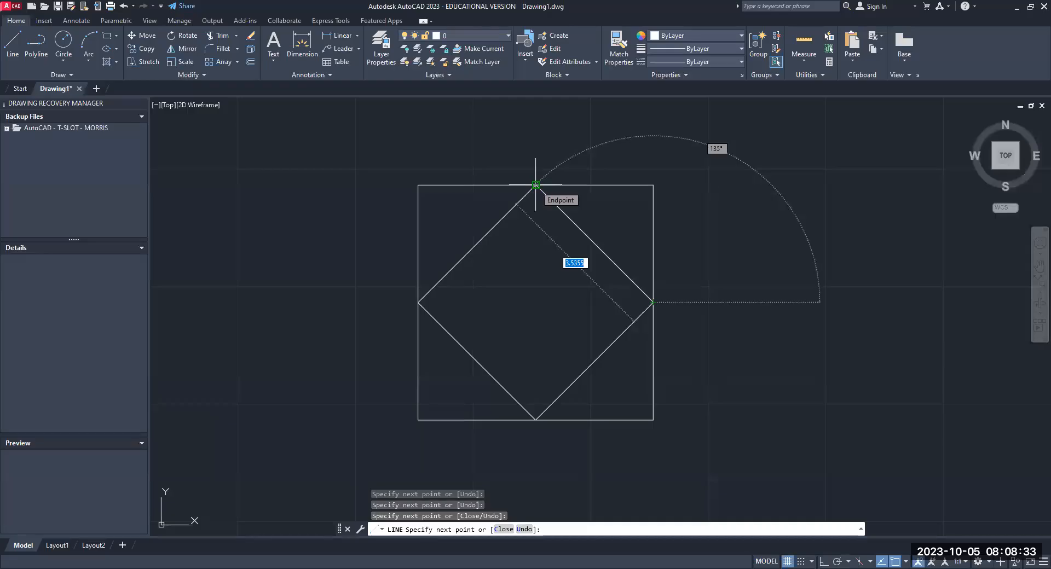
{"action": "left_click", "coordinate": [536, 185]}
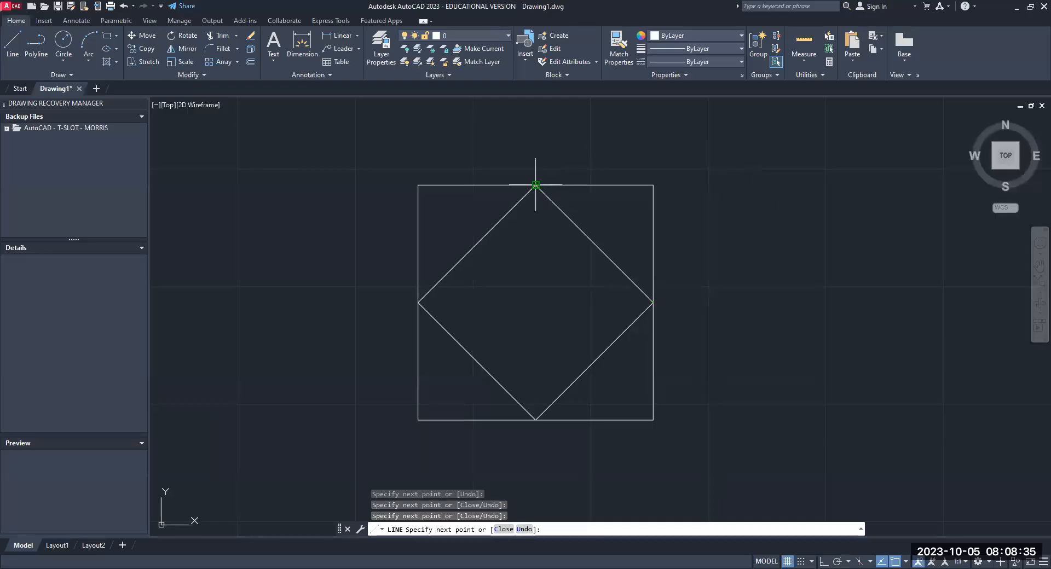
{"action": "right_click", "coordinate": [688, 141]}
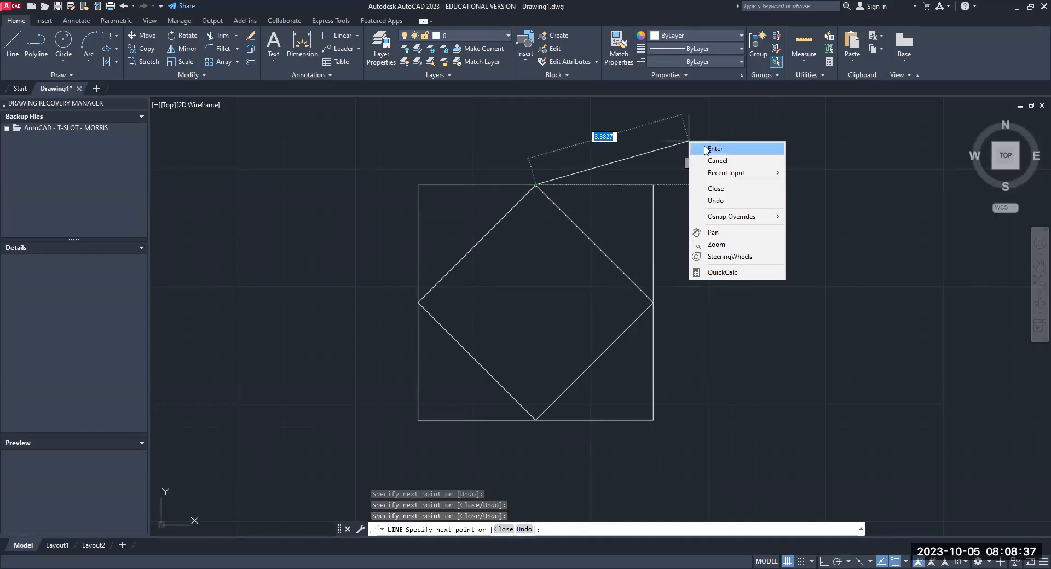
{"action": "left_click", "coordinate": [705, 150]}
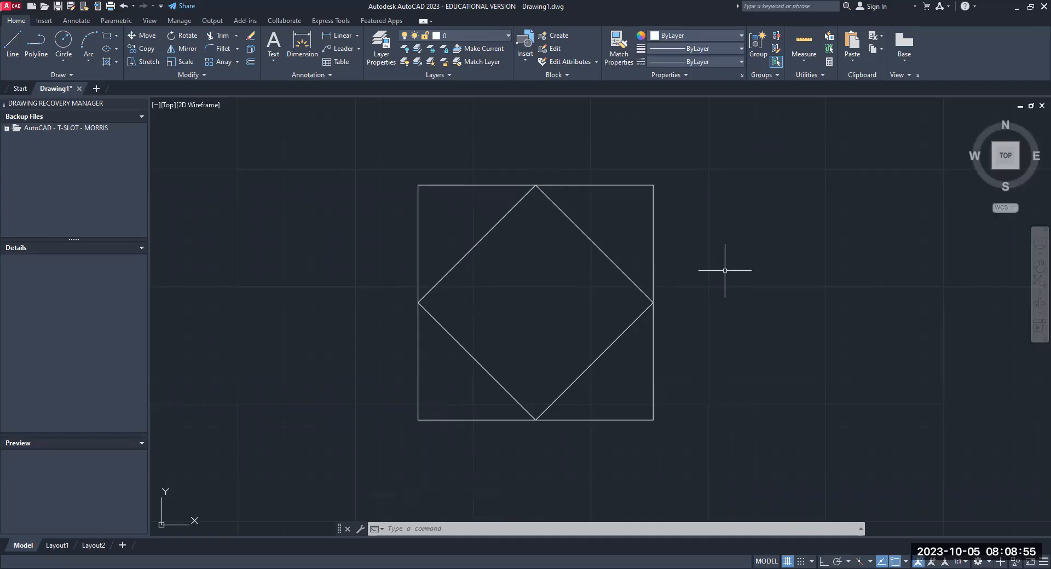
- Draw an inner square with the Line command, connecting the midpoints of the diamond's four sides
{"action": "type", "text": "l"}
{"action": "key", "text": "Return"}
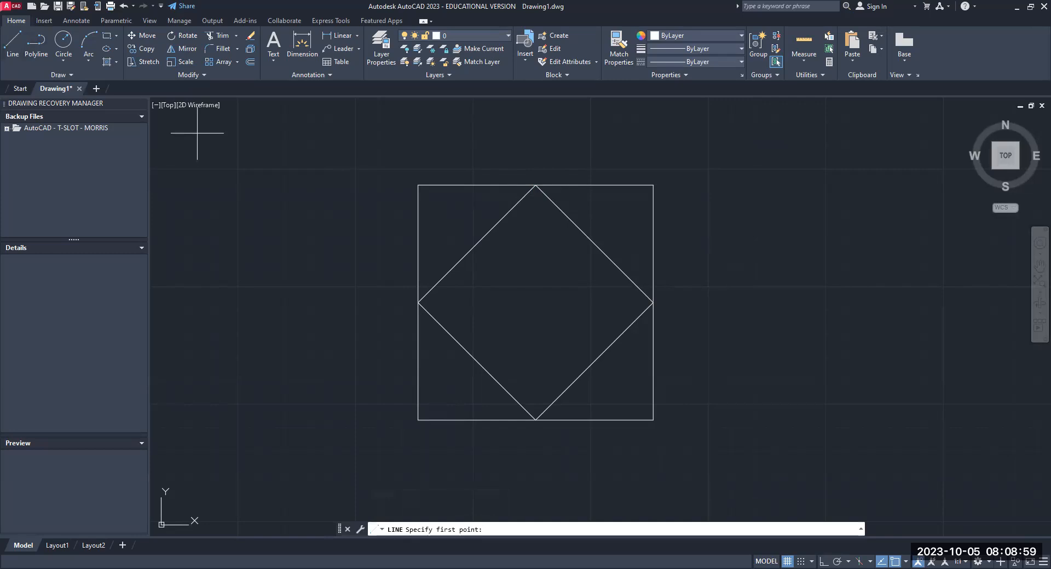
{"action": "left_click", "coordinate": [595, 244]}
{"action": "left_click", "coordinate": [477, 244]}
{"action": "left_click", "coordinate": [477, 362]}
{"action": "left_click", "coordinate": [595, 362]}
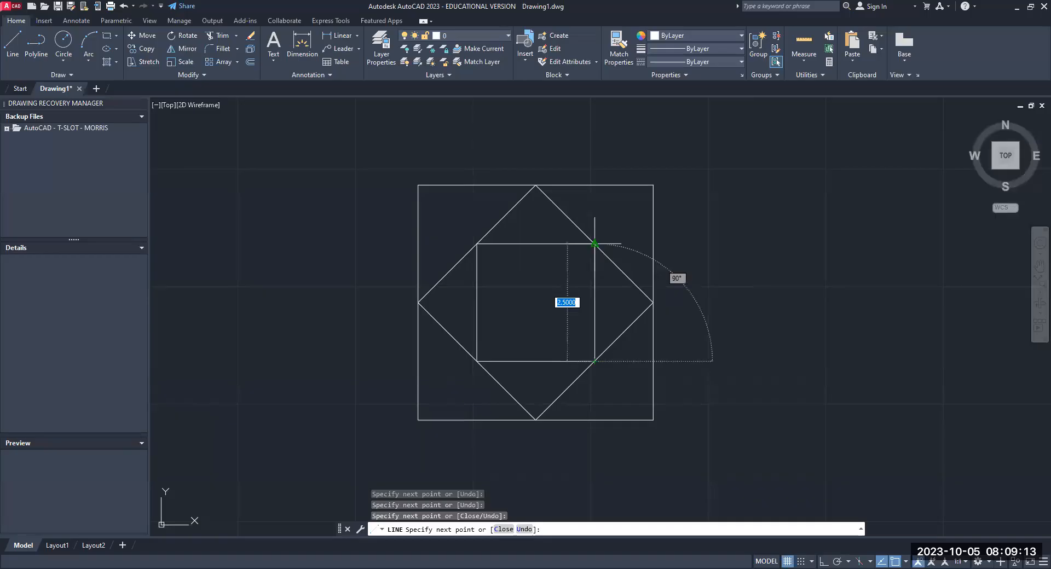
{"action": "left_click", "coordinate": [595, 243]}
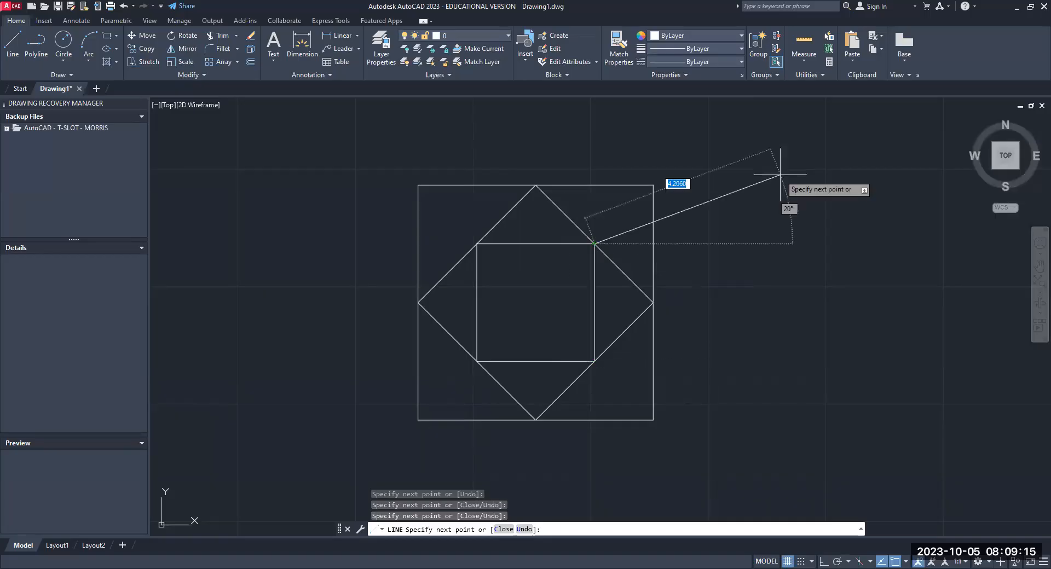
{"action": "right_click", "coordinate": [779, 175]}
{"action": "left_click", "coordinate": [800, 179]}
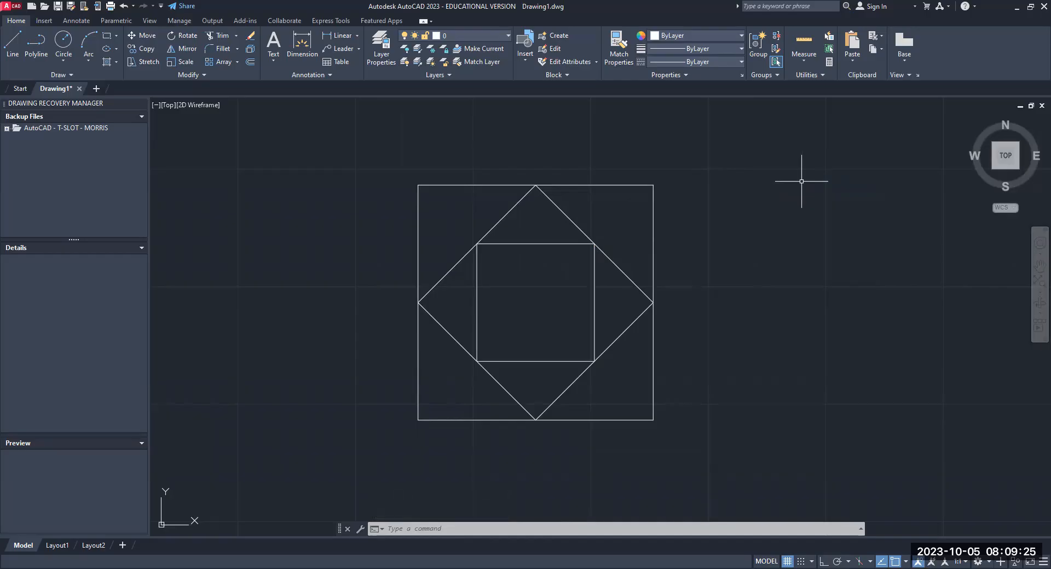
- Explode the outer square into separate lines and check the result by selecting its upper edge alone
{"action": "left_click", "coordinate": [624, 186]}
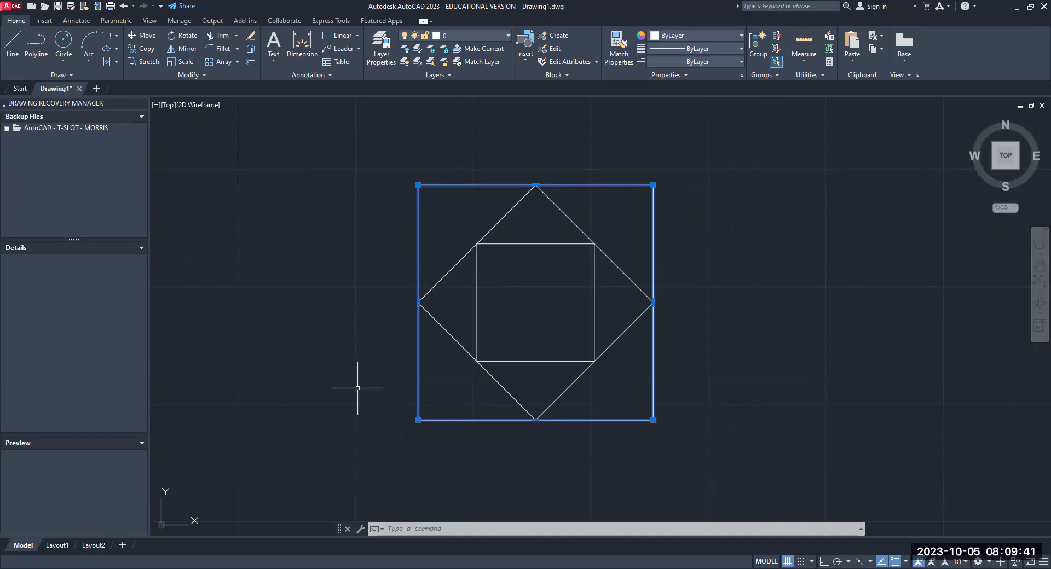
{"action": "key", "text": "Escape"}
{"action": "key", "text": "Escape"}
{"action": "key", "text": "Escape"}
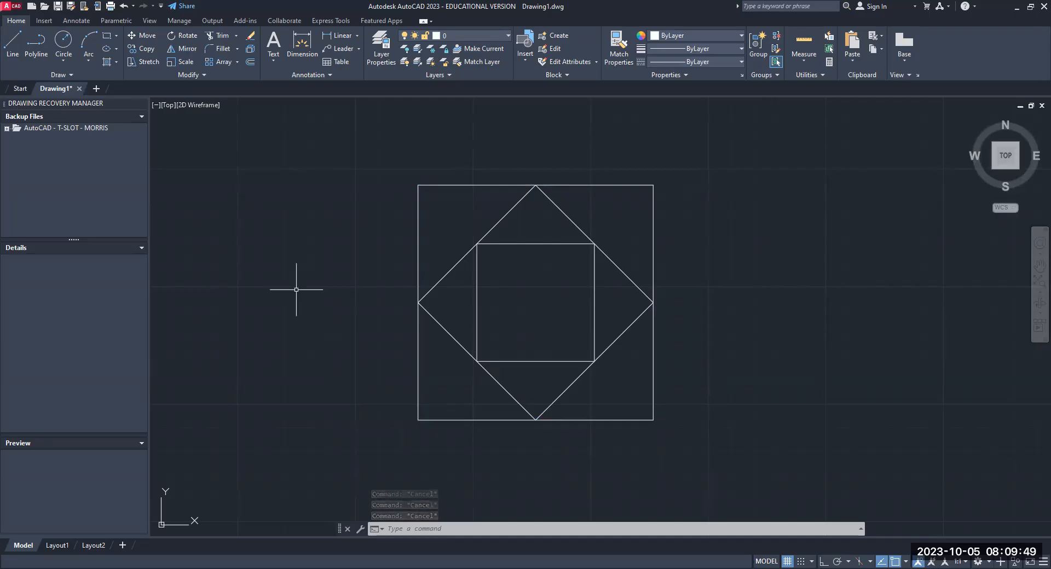
{"action": "type", "text": "EXP"}
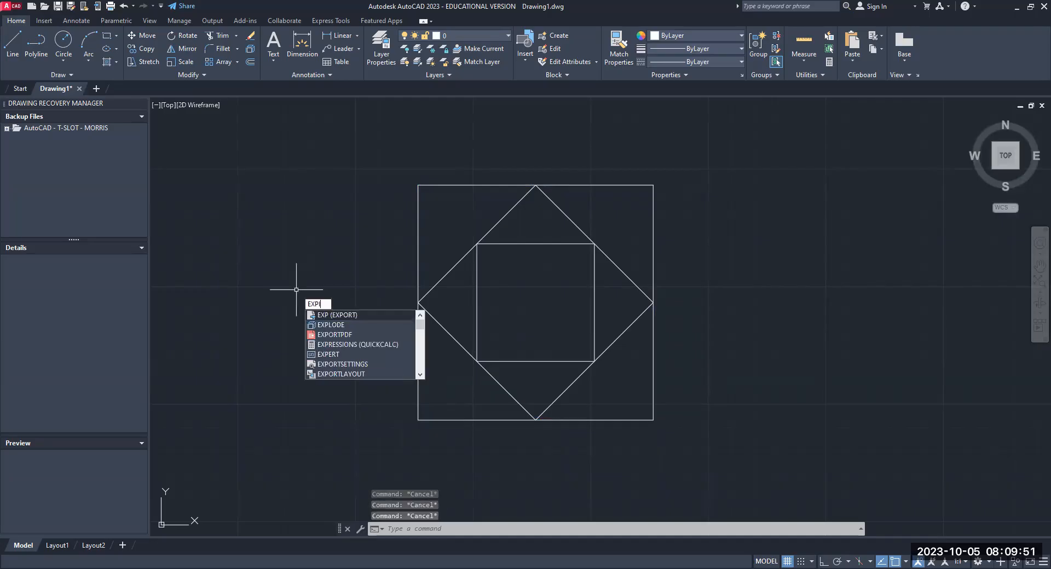
{"action": "type", "text": "LODE"}
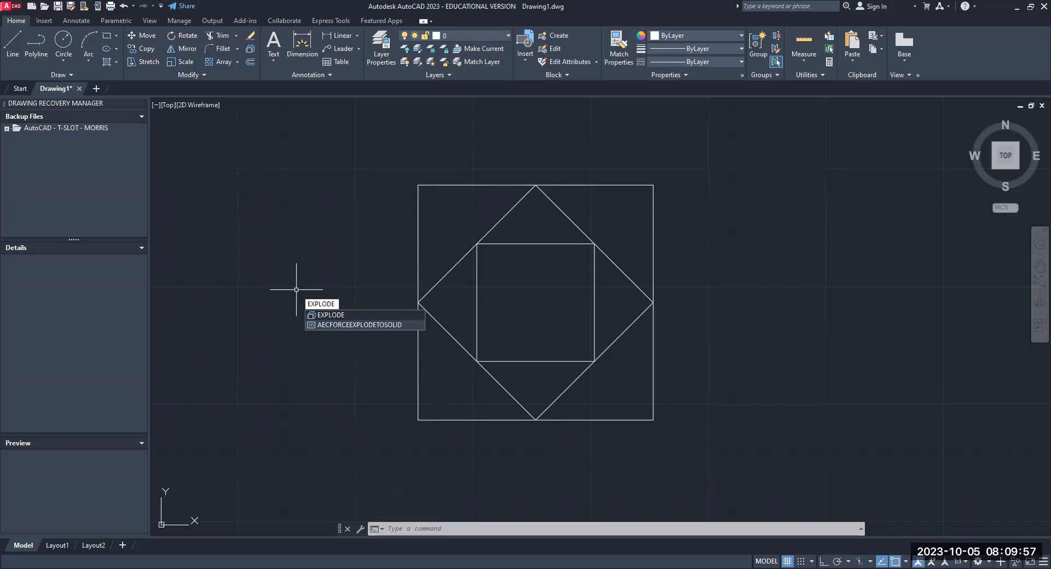
{"action": "key", "text": "Return"}
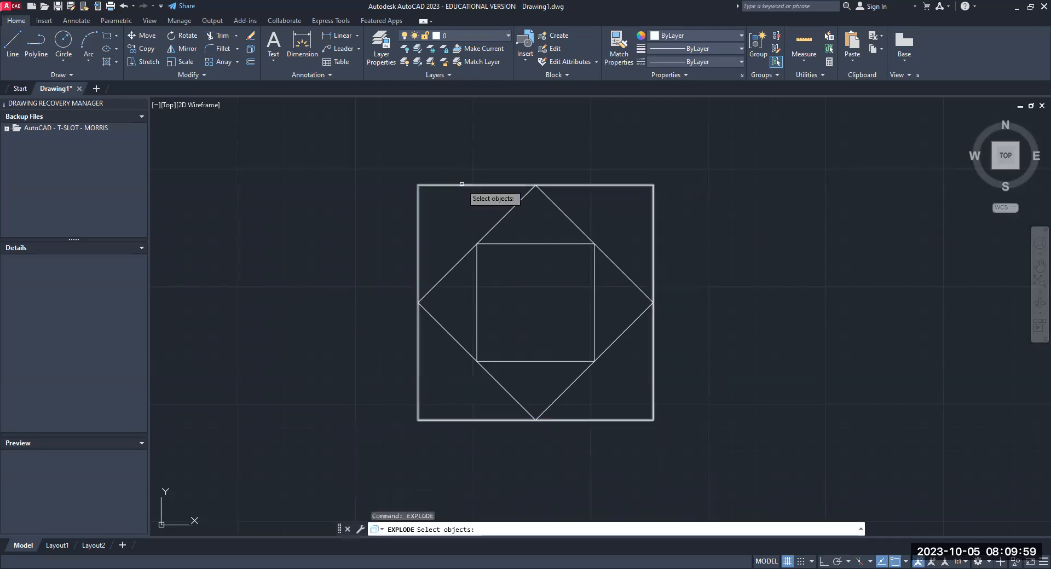
{"action": "left_click", "coordinate": [462, 184]}
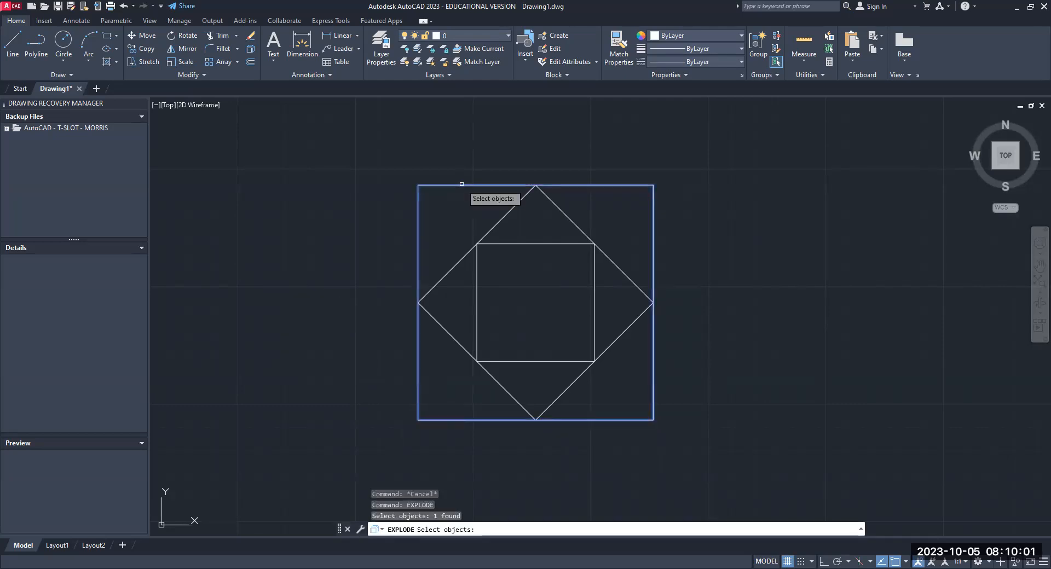
{"action": "key", "text": "Return"}
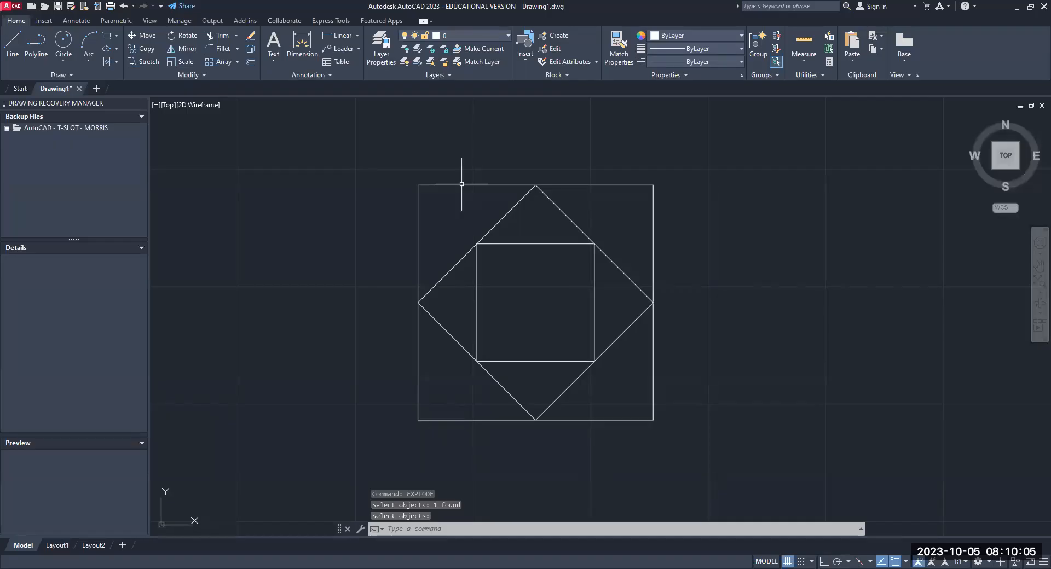
{"action": "left_click", "coordinate": [462, 184]}
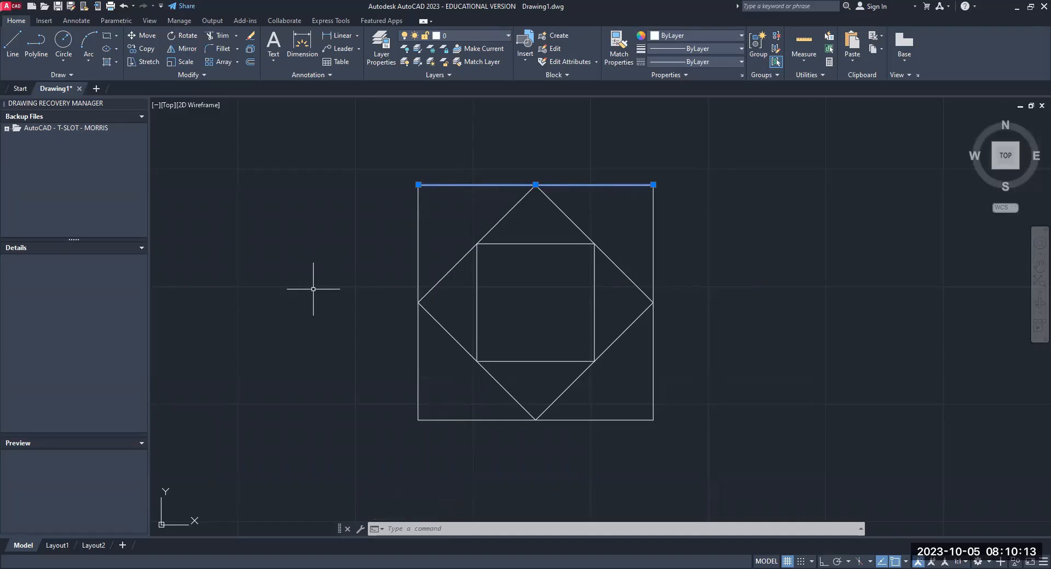
{"action": "key", "text": "Escape"}
{"action": "key", "text": "Escape"}
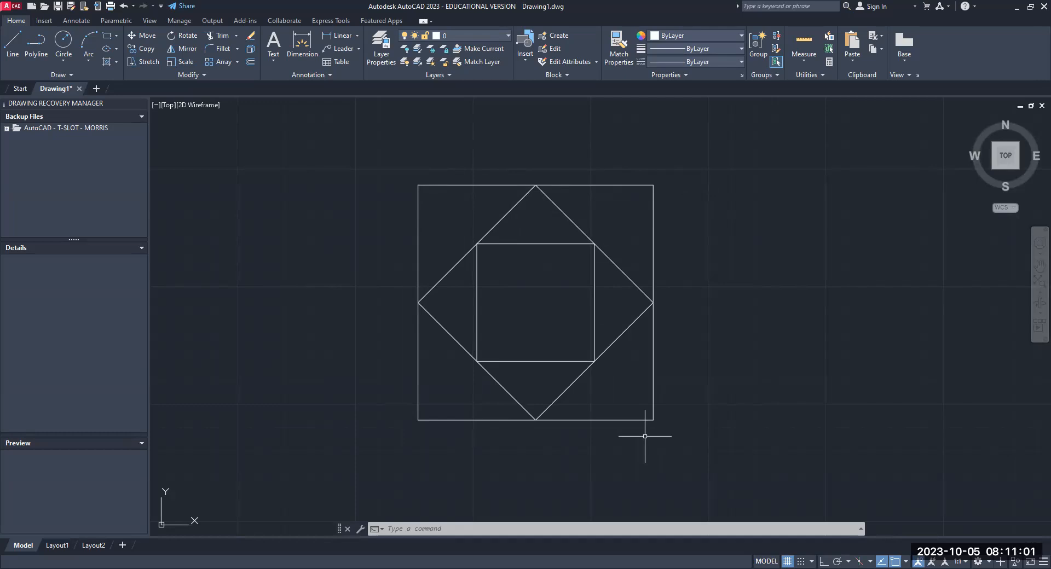
- Offset the outer square's left and upper edges 0.5 inward
{"action": "type", "text": "OFFSET"}
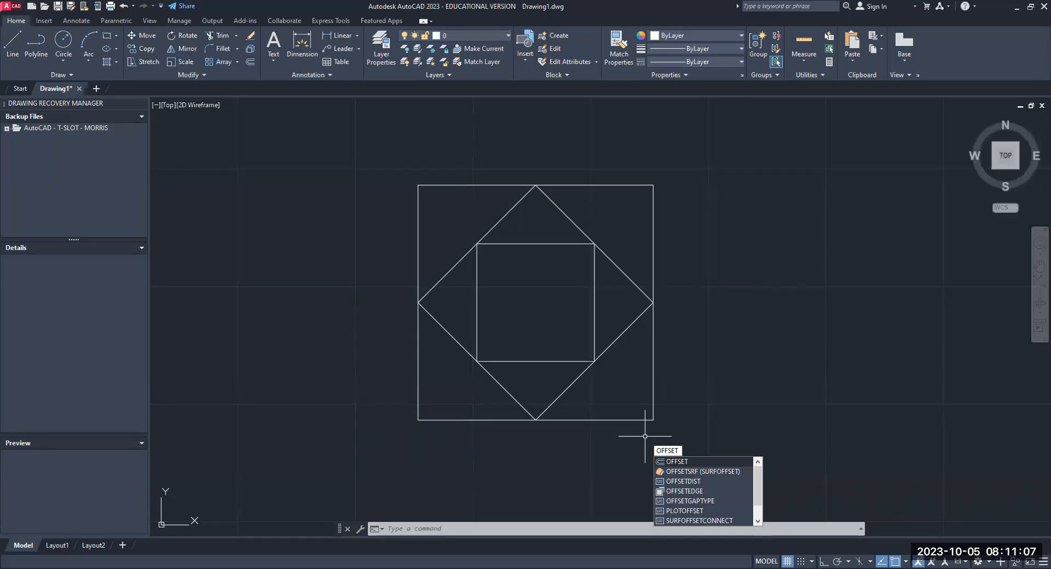
{"action": "key", "text": "Return"}
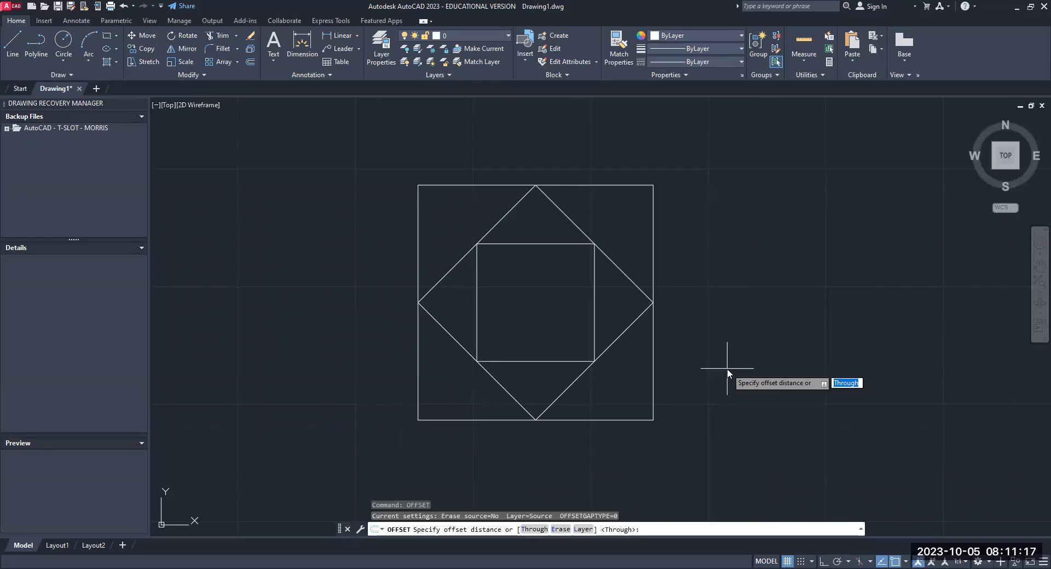
{"action": "type", "text": ".5"}
{"action": "key", "text": "Return"}
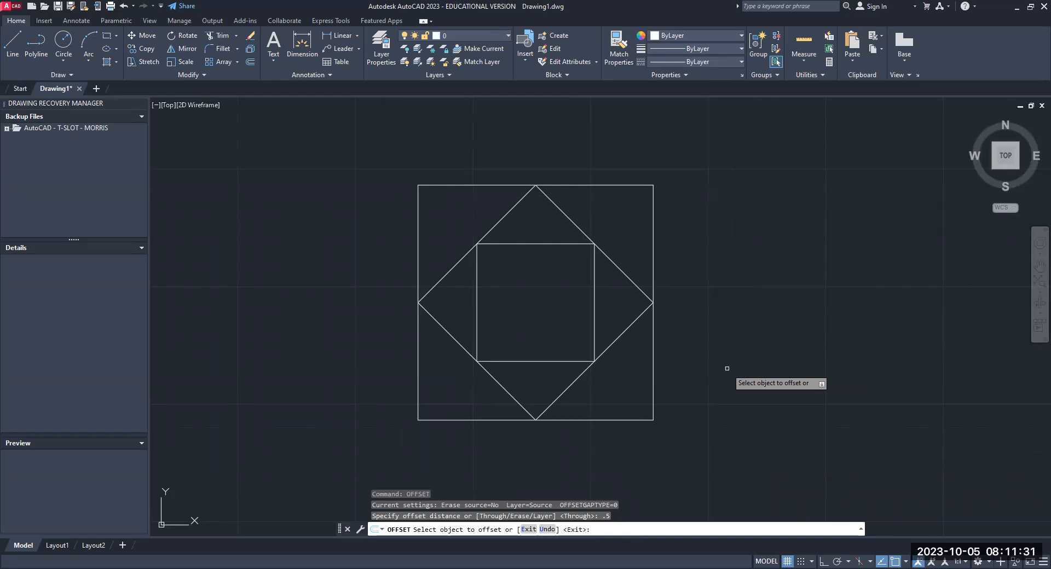
{"action": "left_click", "coordinate": [418, 230]}
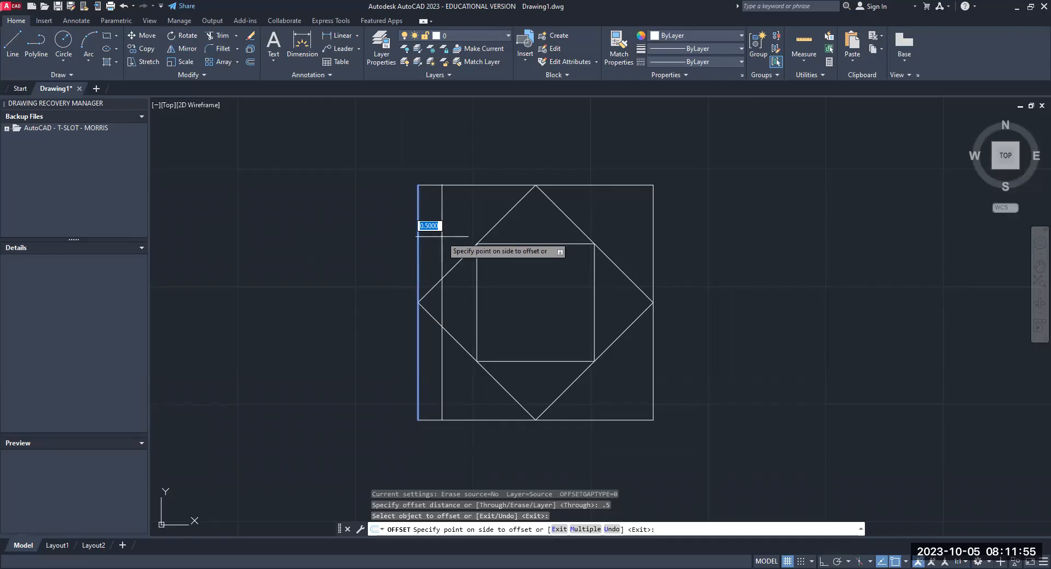
{"action": "left_click", "coordinate": [442, 237]}
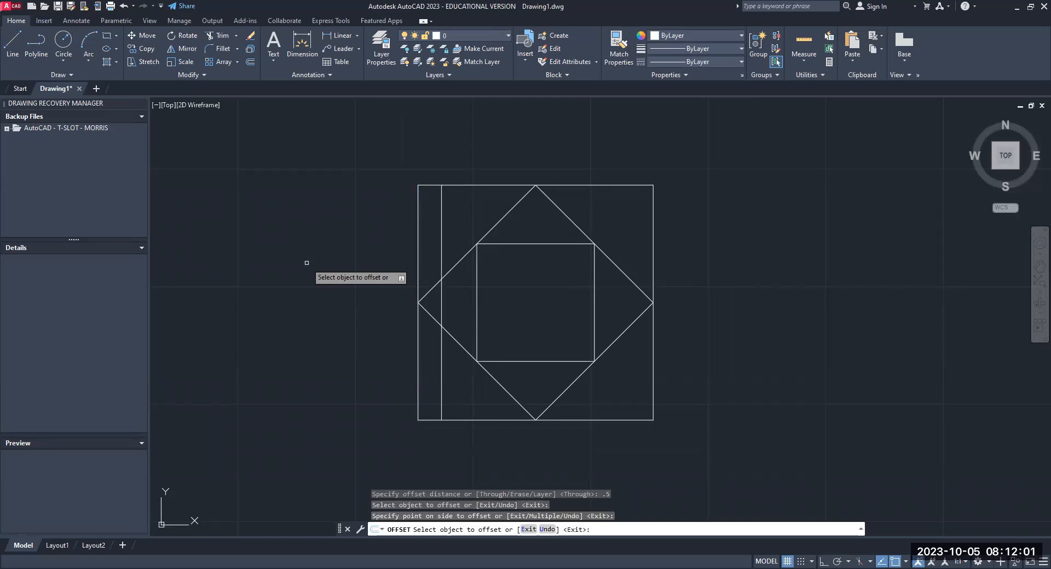
{"action": "left_click", "coordinate": [469, 187]}
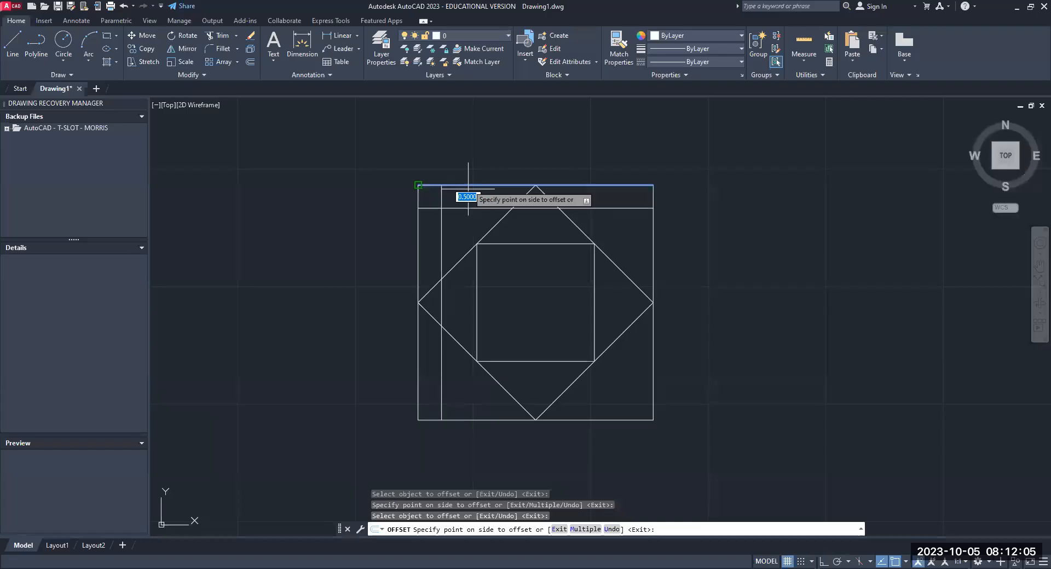
{"action": "left_click", "coordinate": [474, 217]}
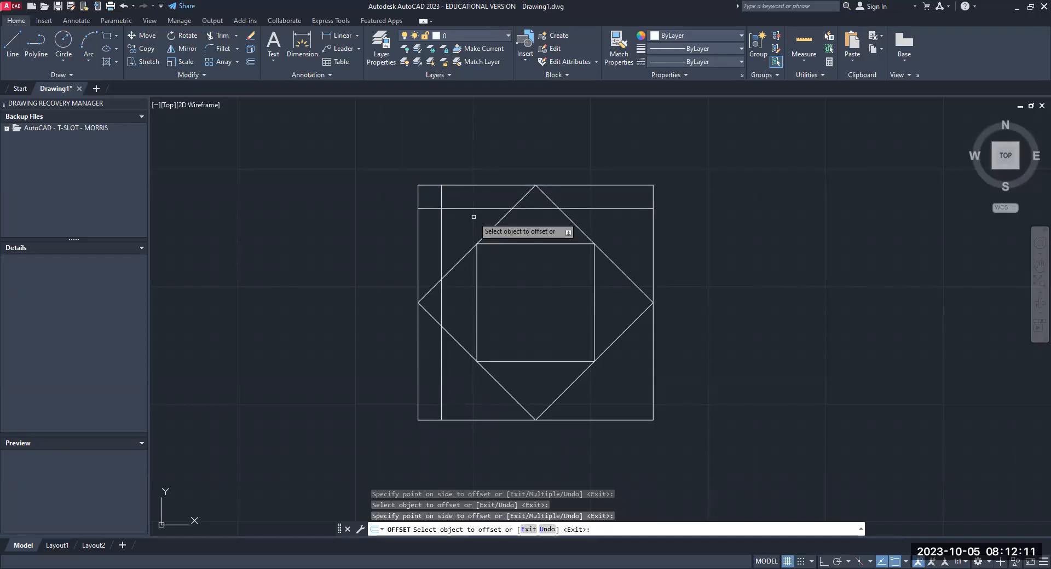
- Offset the outer square's right and lower edges inward by the same 0.5 distance and end the Offset command
{"action": "left_click", "coordinate": [653, 223]}
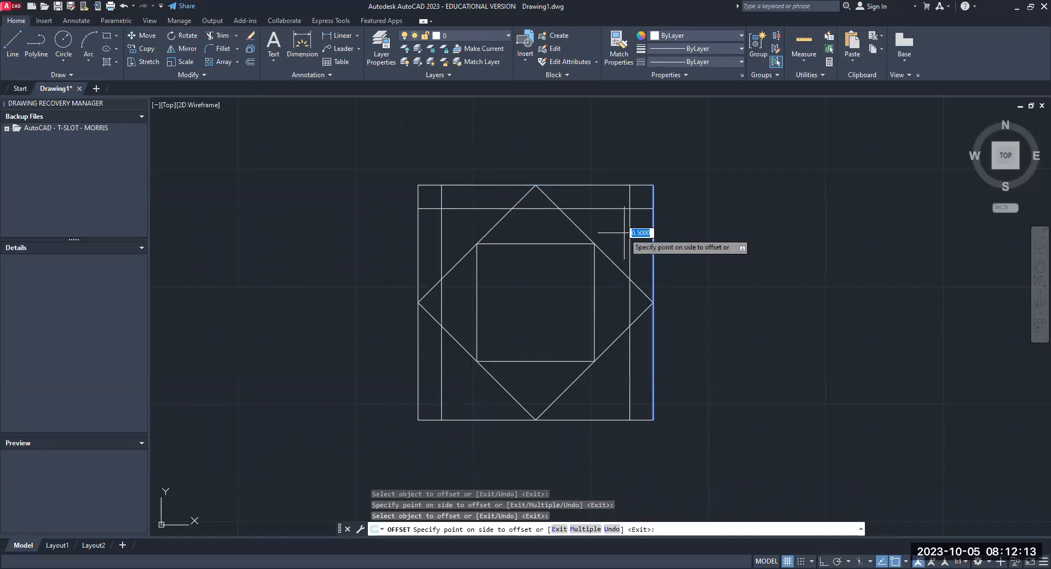
{"action": "left_click", "coordinate": [624, 233]}
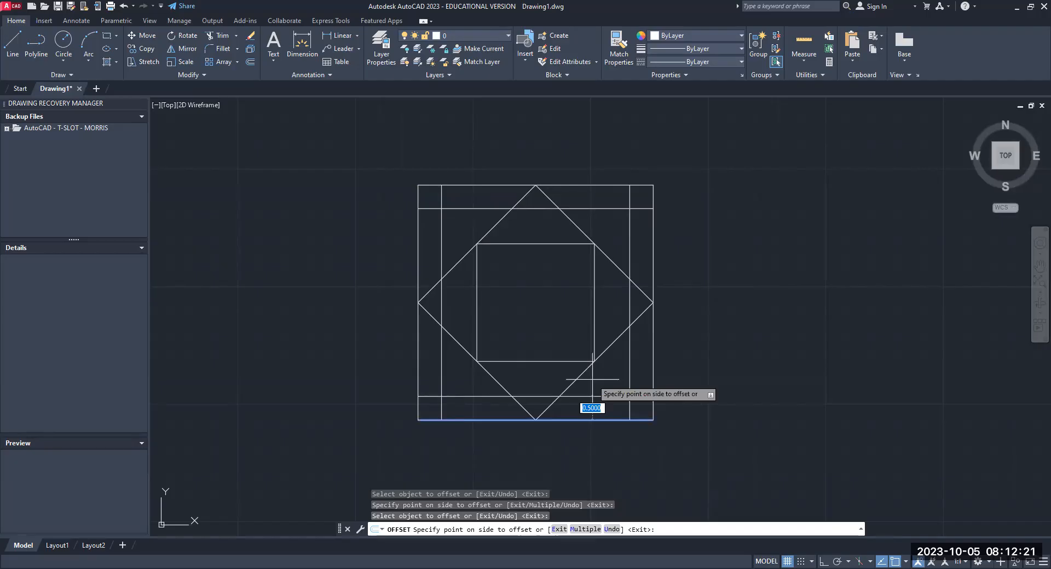
{"action": "left_click", "coordinate": [592, 379]}
{"action": "key", "text": "Return"}
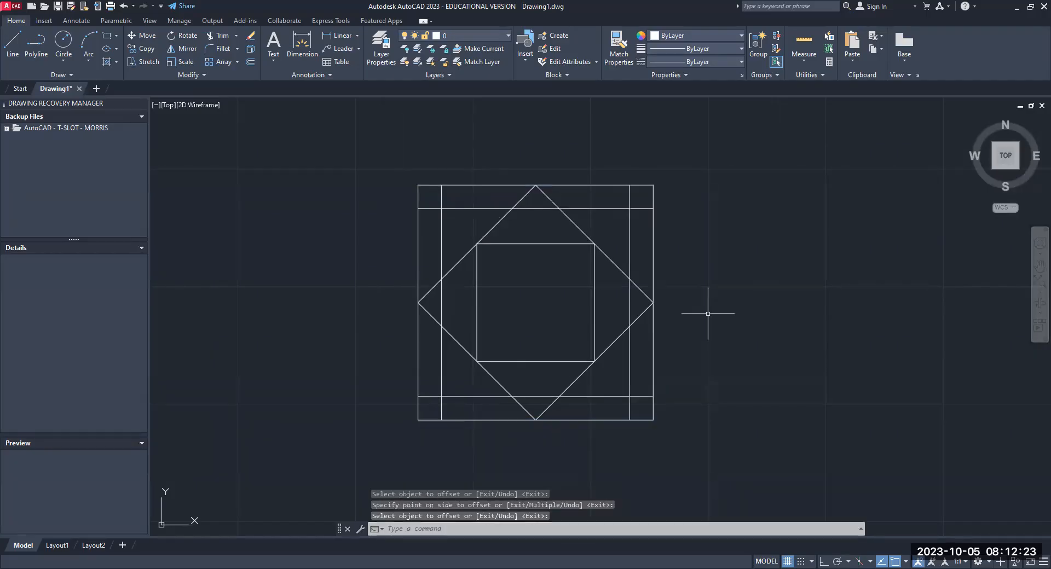
{"action": "key", "text": "Escape"}
{"action": "key", "text": "Escape"}
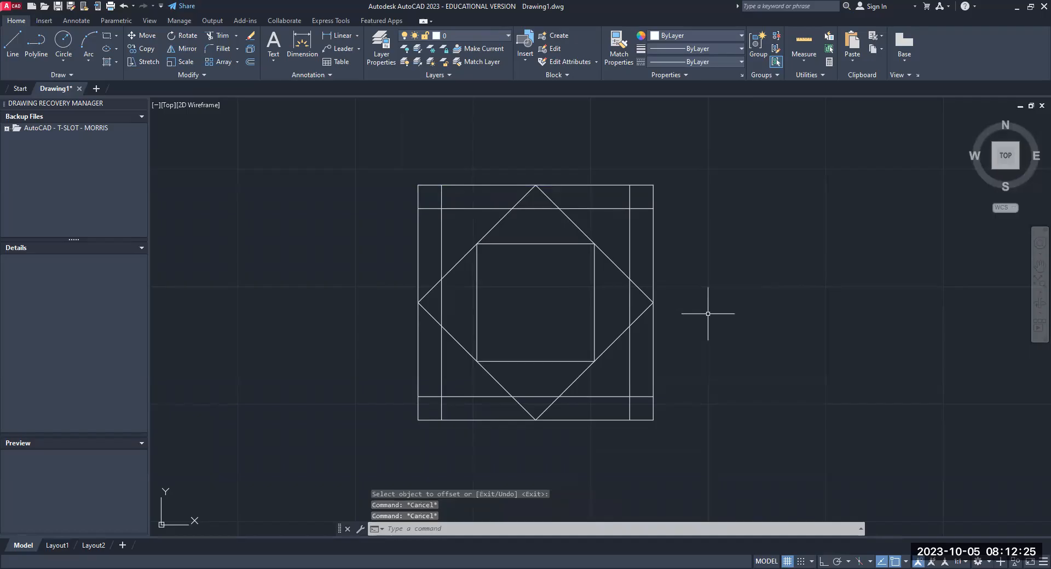
{"action": "key", "text": "Escape"}
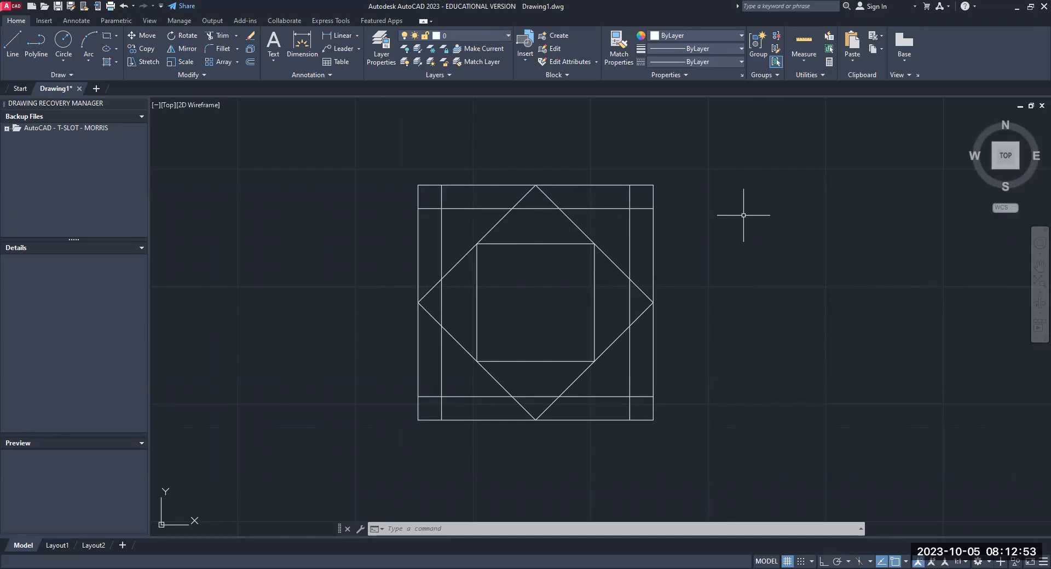
- Draw 0.5-diameter circles centered on the upper-left and upper-right intersections of the offset lines
{"action": "left_click", "coordinate": [63, 61]}
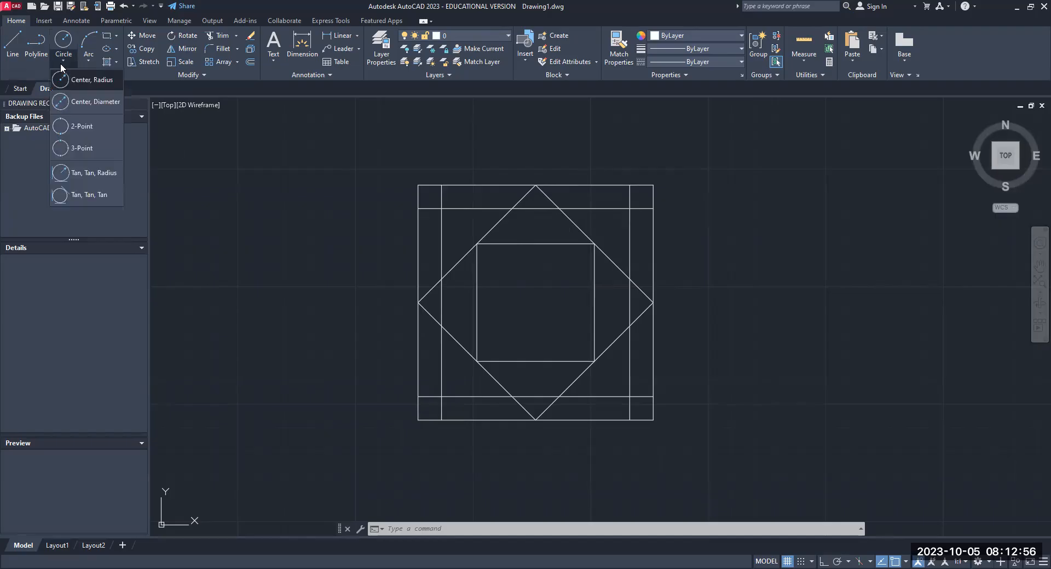
{"action": "left_click", "coordinate": [76, 100]}
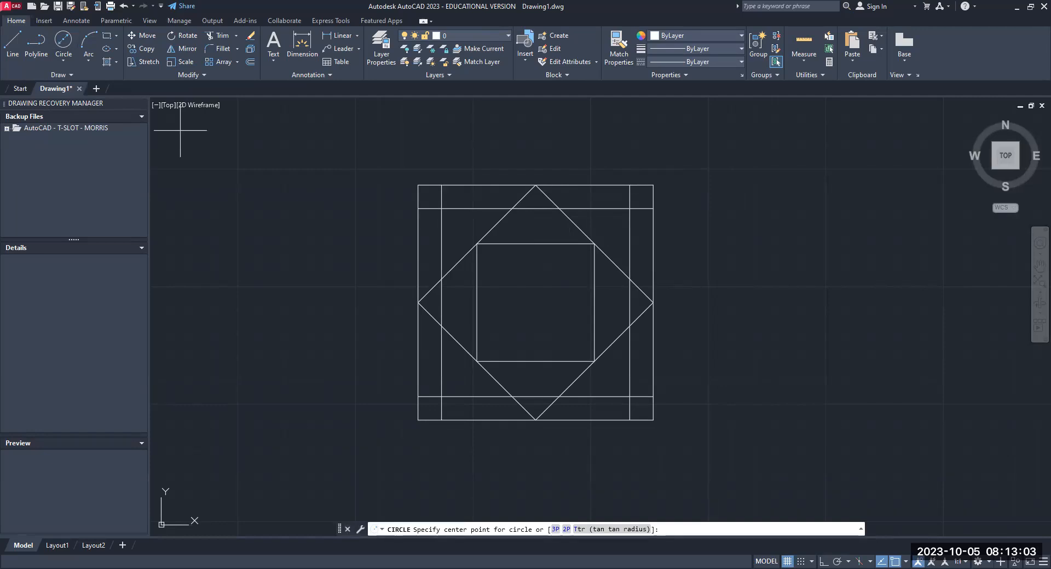
{"action": "left_click", "coordinate": [442, 209]}
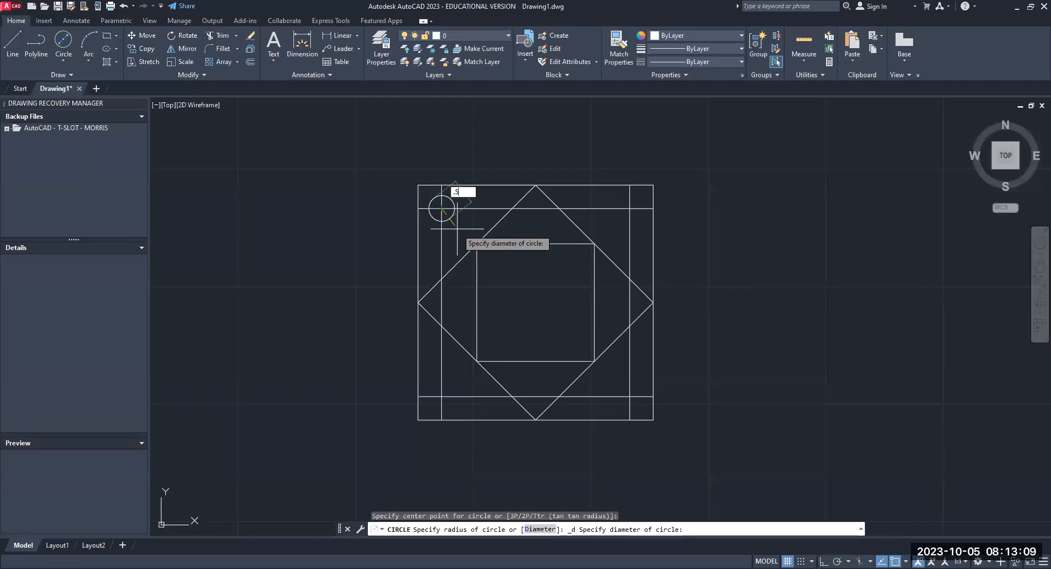
{"action": "key", "text": "Return"}
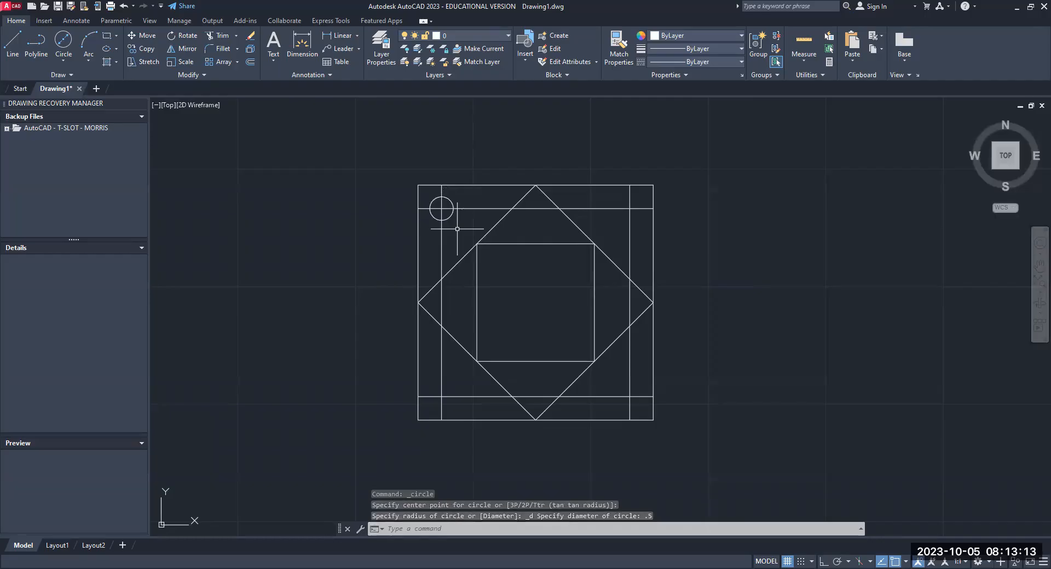
{"action": "key", "text": "Return"}
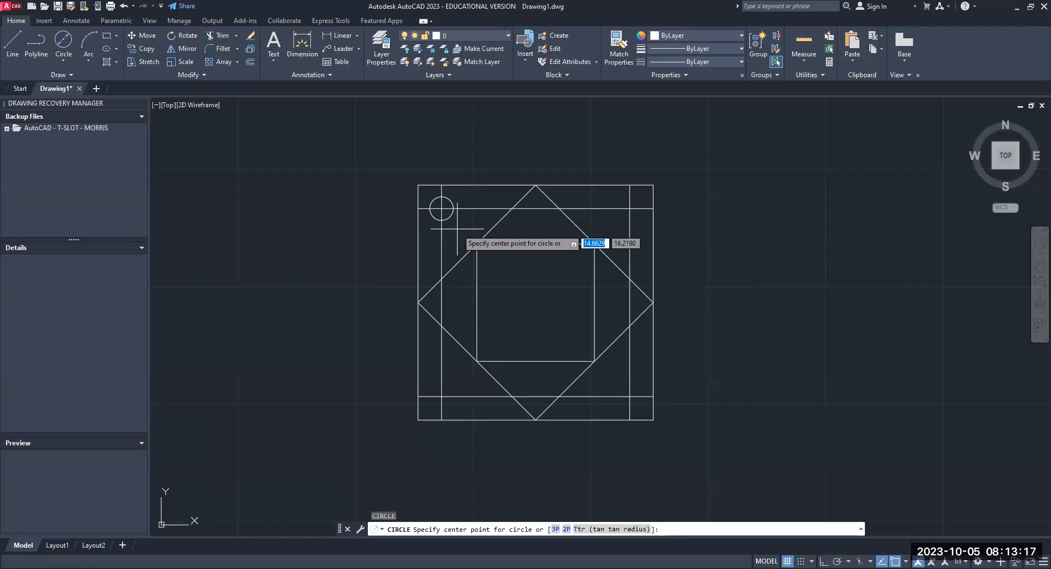
{"action": "left_click", "coordinate": [630, 208]}
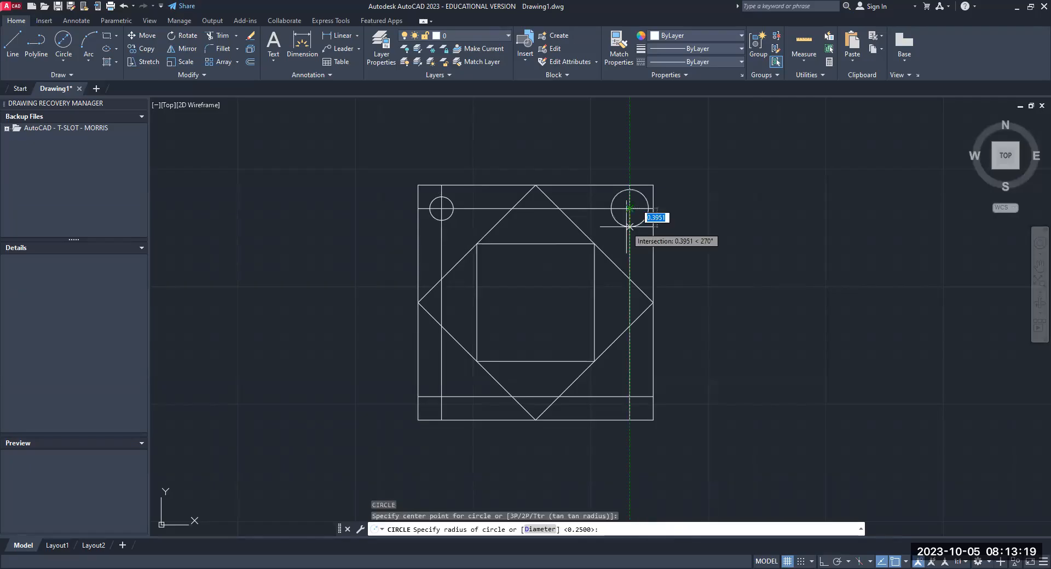
{"action": "key", "text": "Return"}
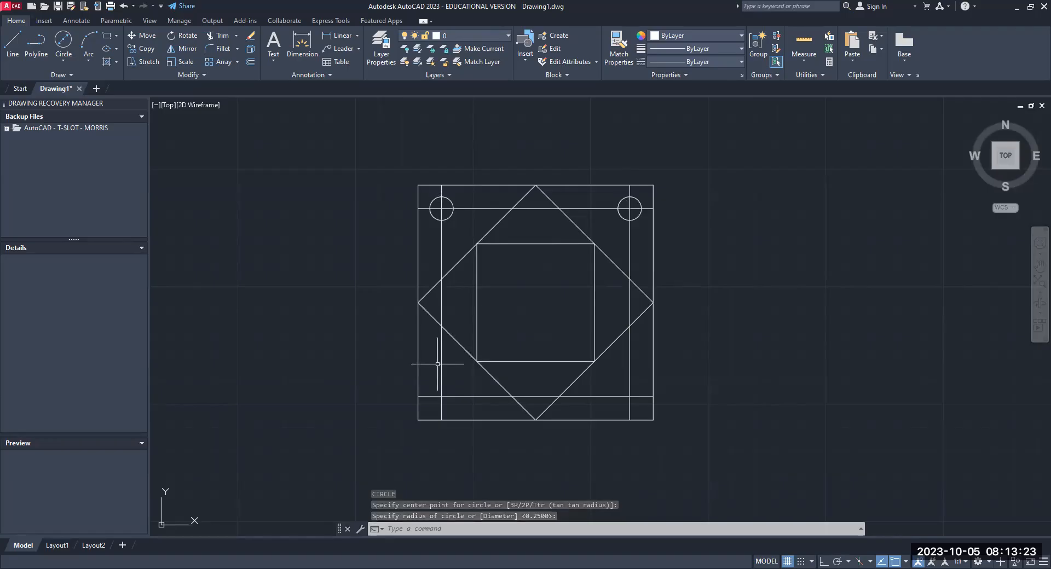
- Draw circles of the same 0.25 radius on the lower-left and lower-right intersections of the offset lines
{"action": "key", "text": "Return"}
{"action": "left_click", "coordinate": [441, 397]}
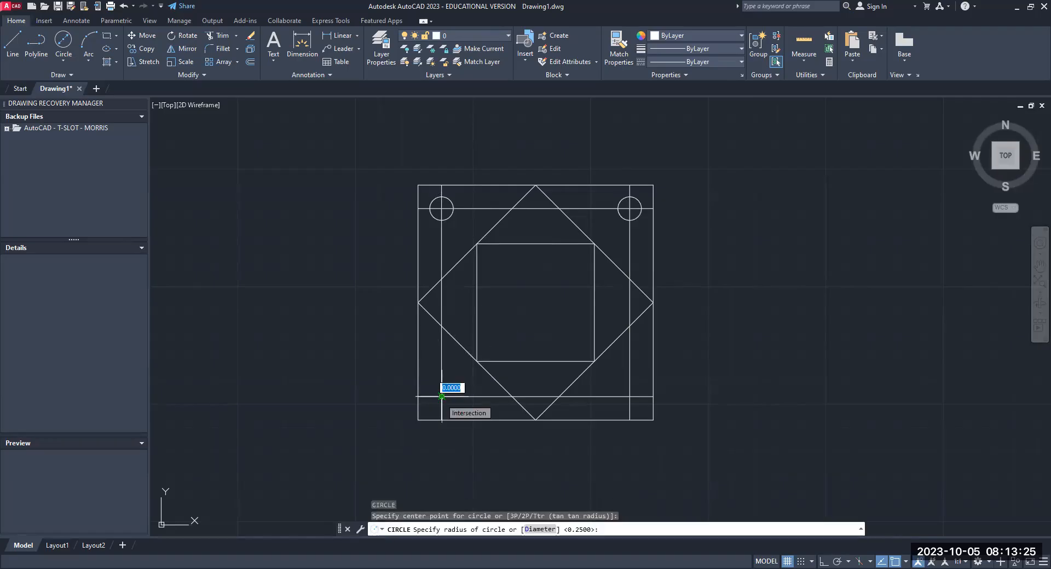
{"action": "key", "text": "Return"}
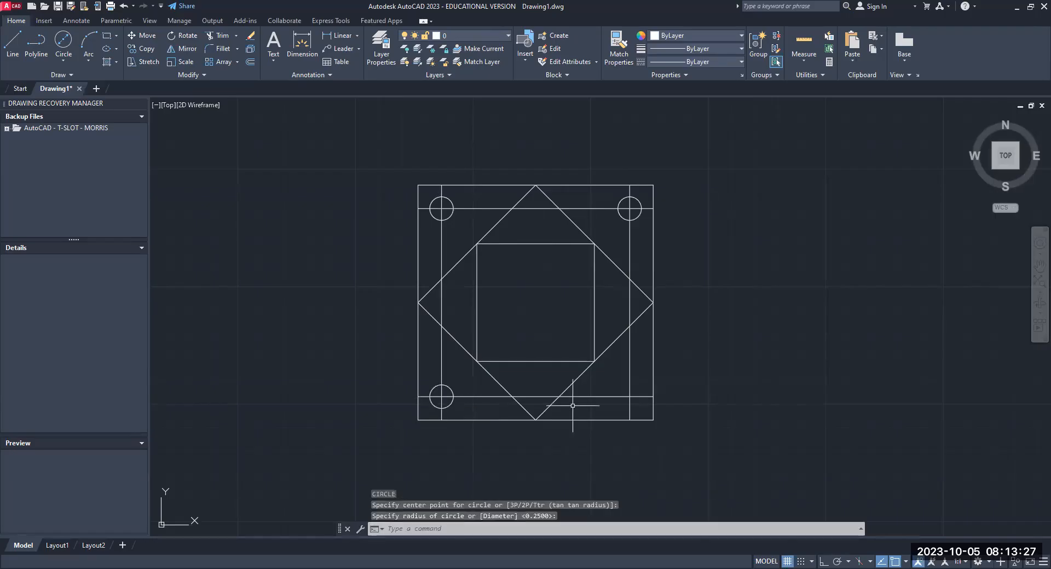
{"action": "key", "text": "Return"}
{"action": "left_click", "coordinate": [629, 396]}
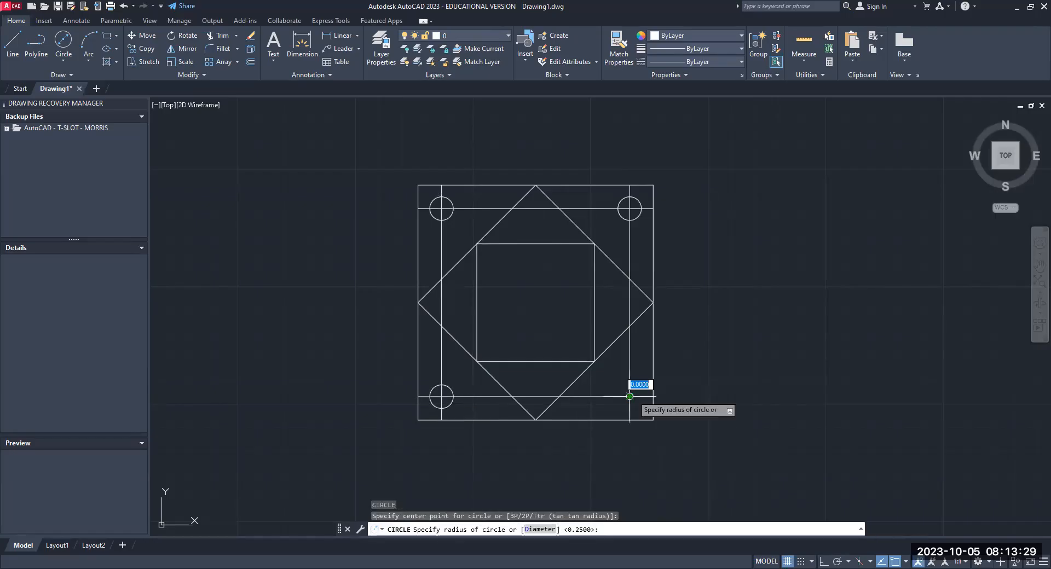
{"action": "key", "text": "Return"}
{"action": "key", "text": "Escape"}
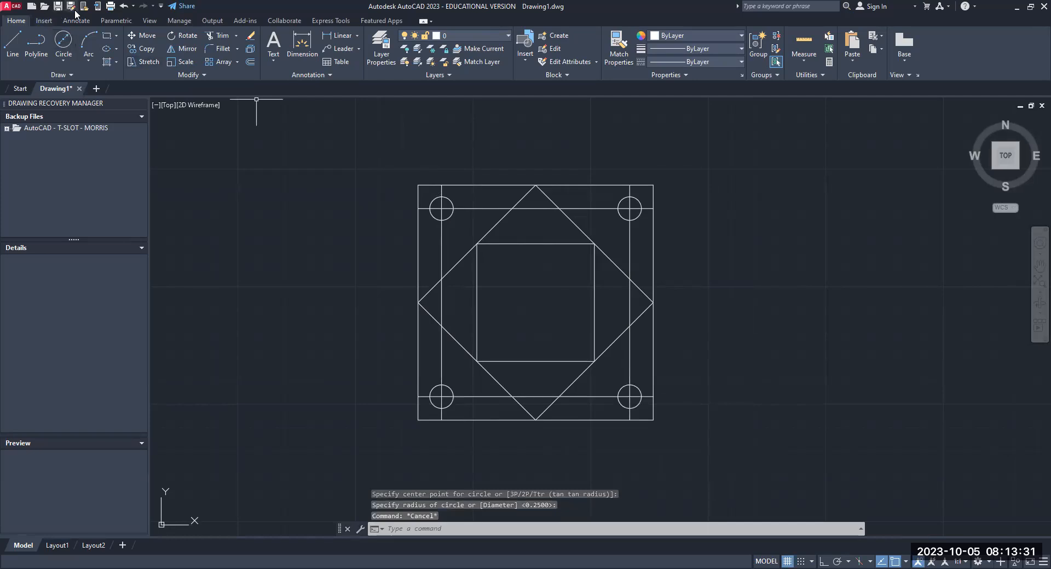
- Undo the four corner circles, keeping the offset lines
{"action": "left_click", "coordinate": [126, 8]}
{"action": "left_click", "coordinate": [126, 8]}
{"action": "left_click", "coordinate": [126, 8]}
{"action": "left_click", "coordinate": [126, 8]}
{"action": "key", "text": "Escape"}
{"action": "key", "text": "Escape"}
{"action": "key", "text": "Escape"}
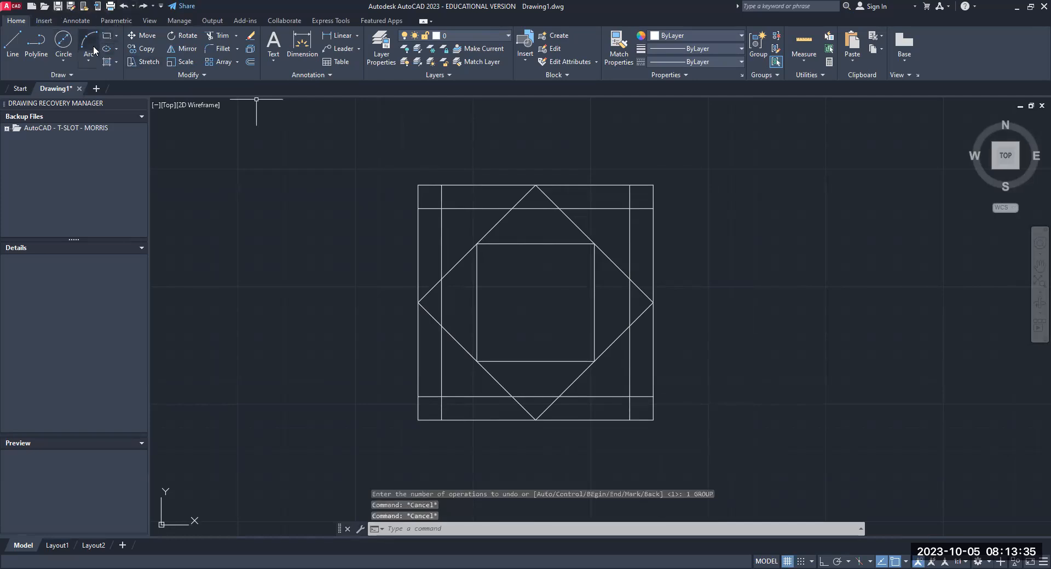
- Draw a circle with the Center, Diameter method at the upper-left intersection of the offset lines, diameter 0.5
{"action": "left_click", "coordinate": [63, 61]}
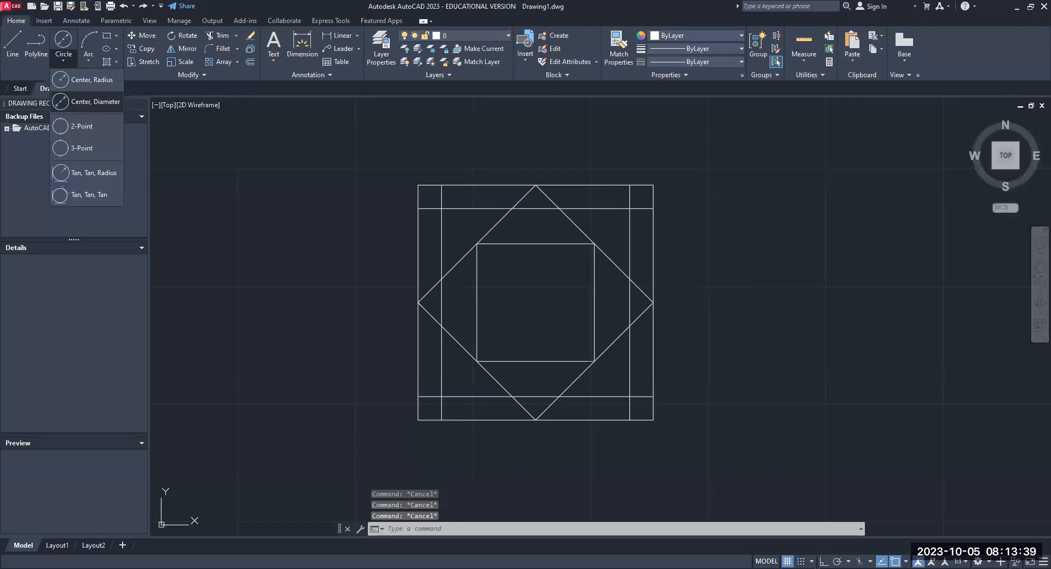
{"action": "left_click", "coordinate": [81, 103]}
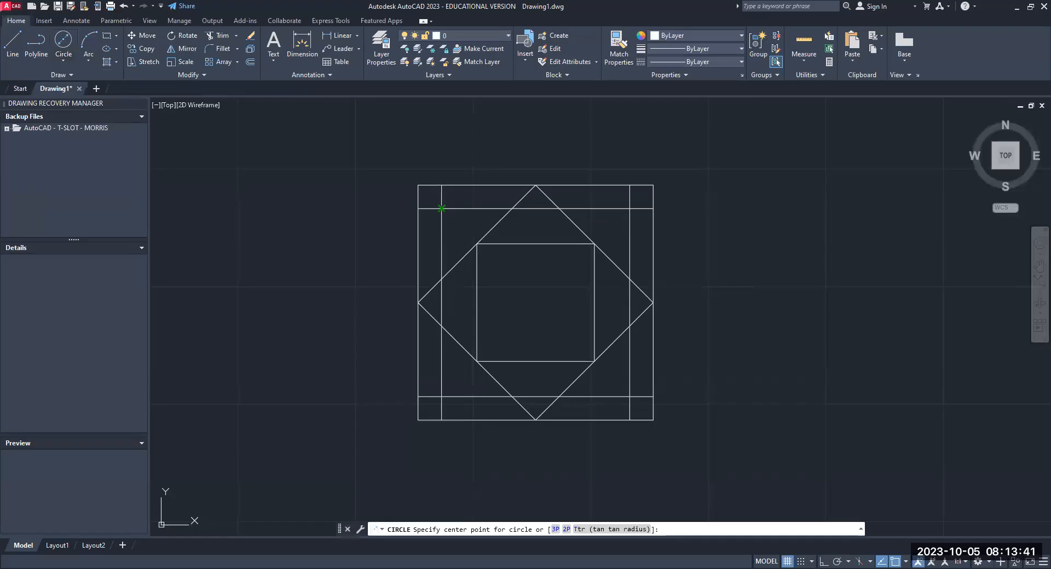
{"action": "left_click", "coordinate": [442, 209]}
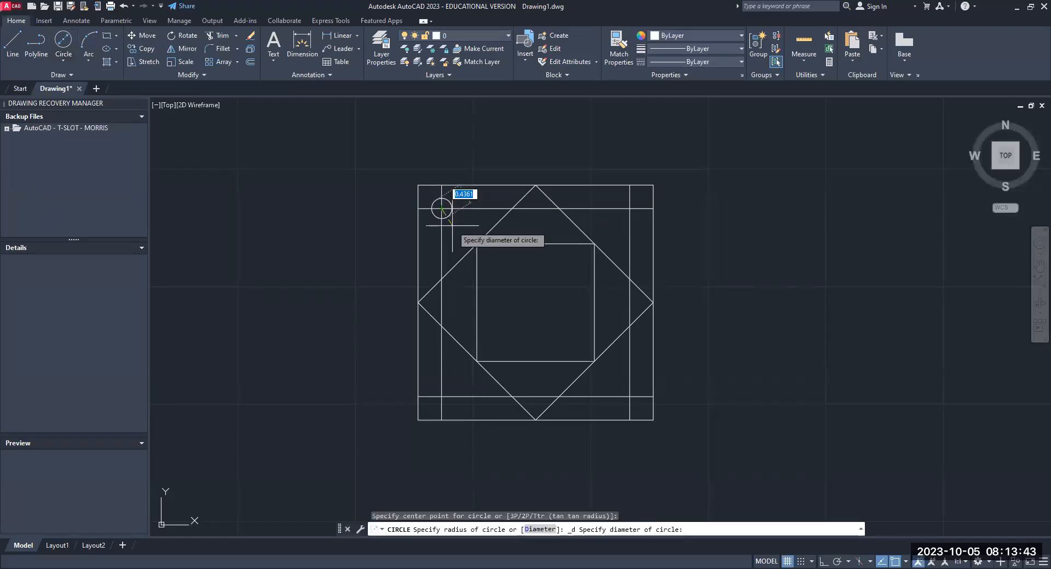
{"action": "type", "text": ".5"}
{"action": "key", "text": "Return"}
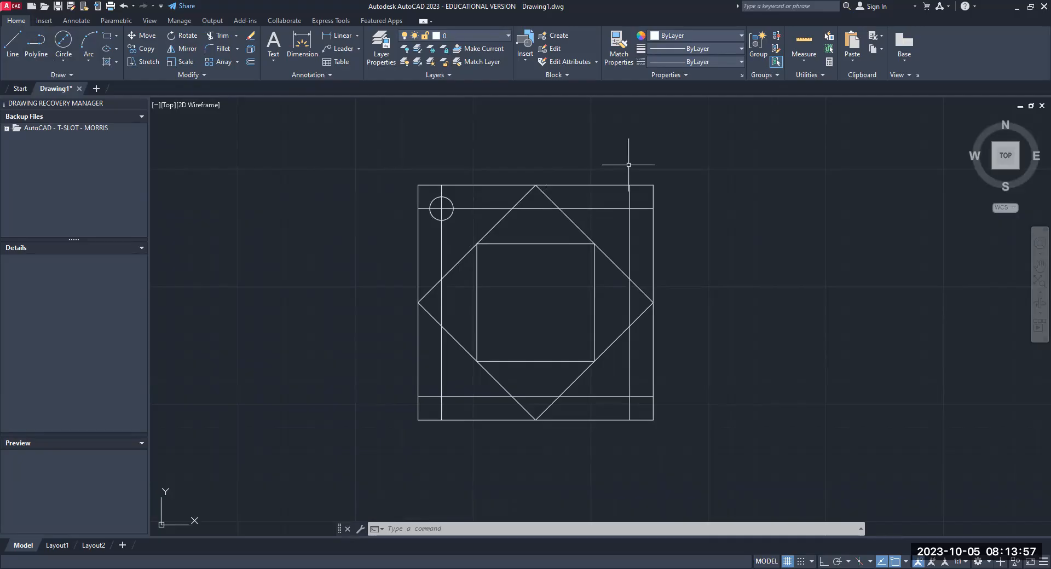
- Repeat the Circle command with the 0.25 radius at the upper-right, lower-left and lower-right intersections of the offset lines
{"action": "key", "text": "space"}
{"action": "left_click", "coordinate": [630, 209]}
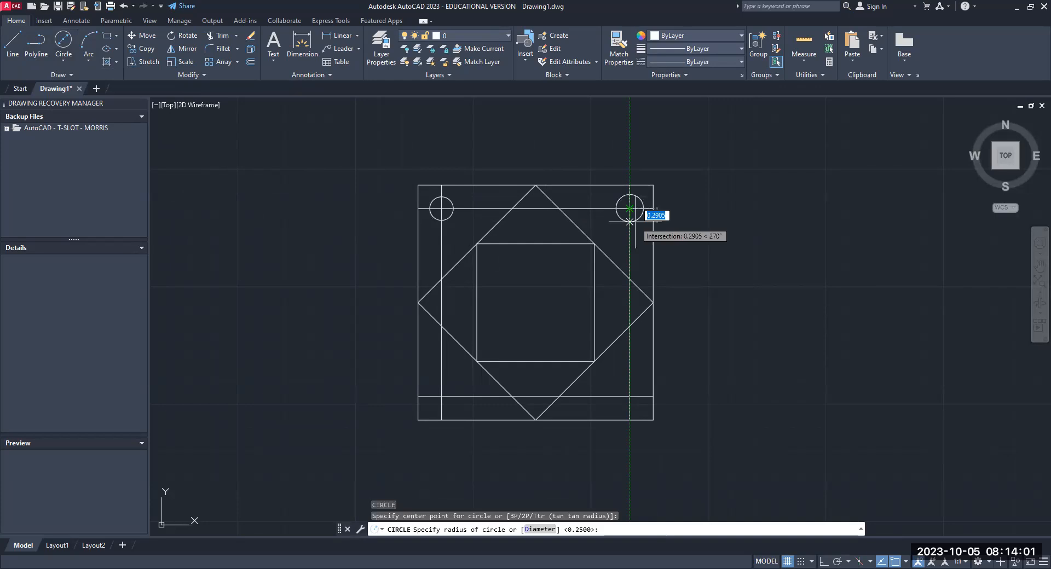
{"action": "key", "text": "Return"}
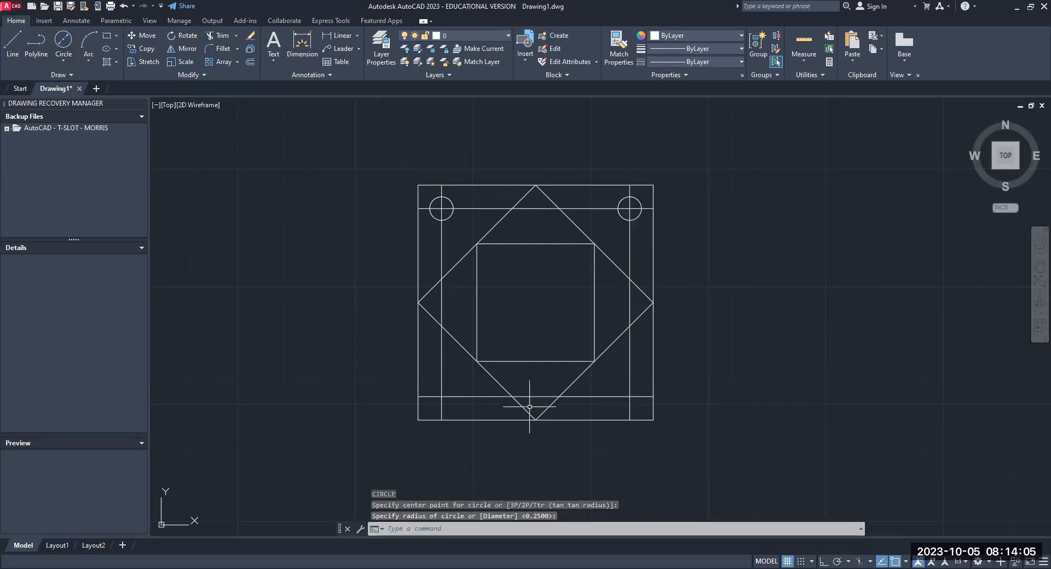
{"action": "key", "text": "Return"}
{"action": "left_click", "coordinate": [441, 397]}
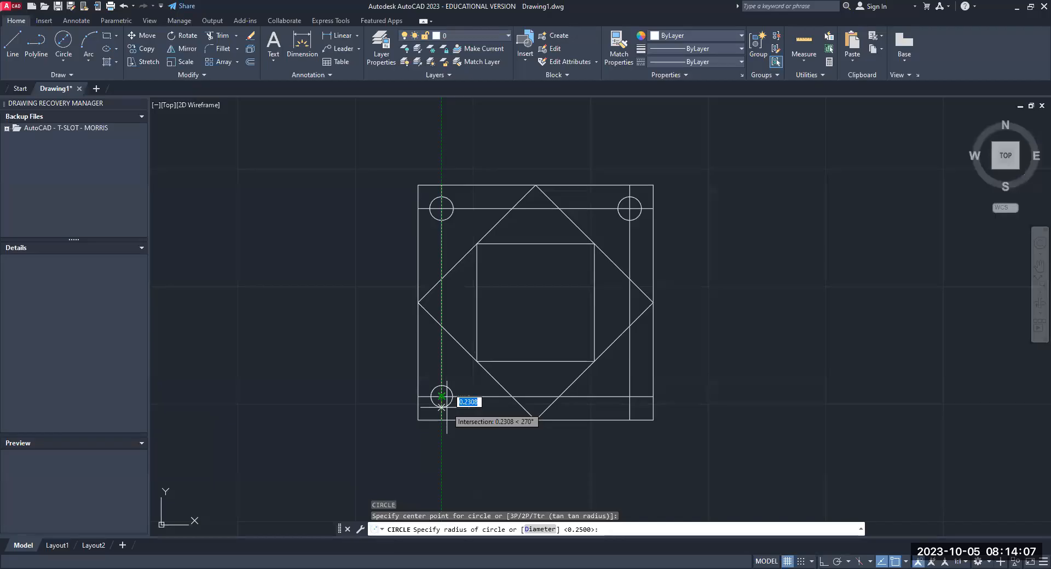
{"action": "key", "text": "Return"}
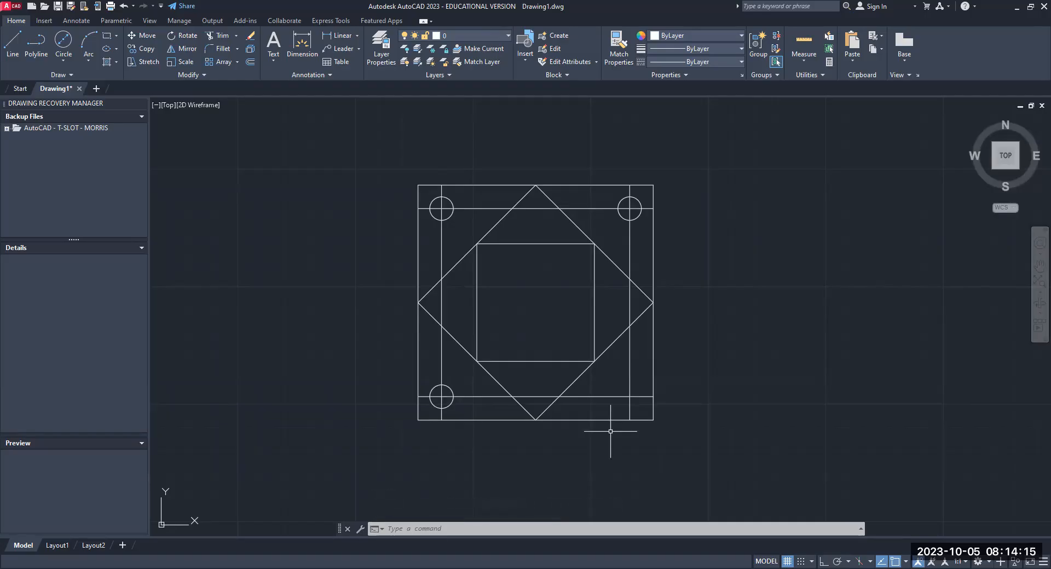
{"action": "key", "text": "Return"}
{"action": "left_click", "coordinate": [629, 396]}
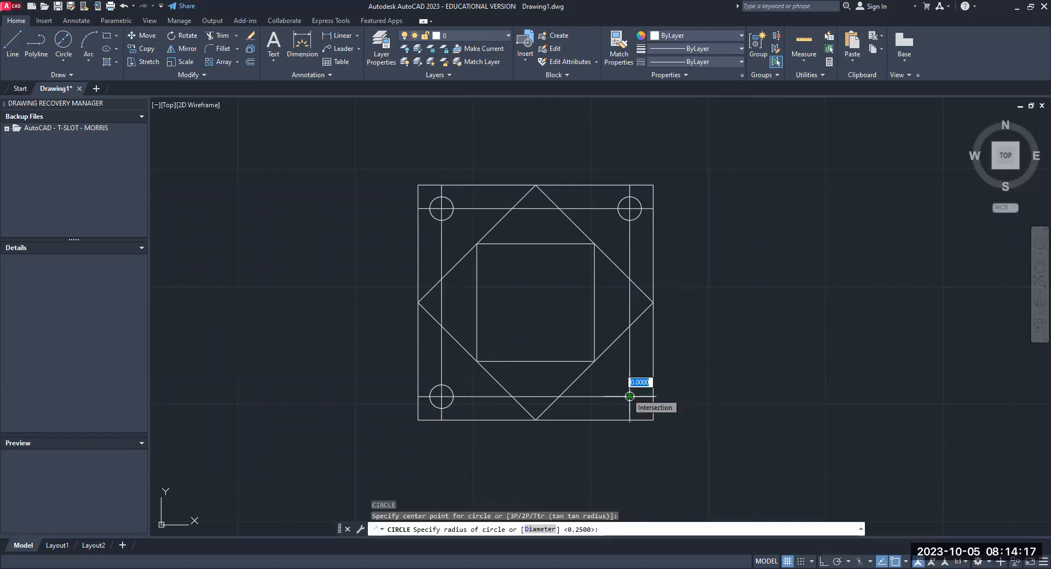
{"action": "key", "text": "Return"}
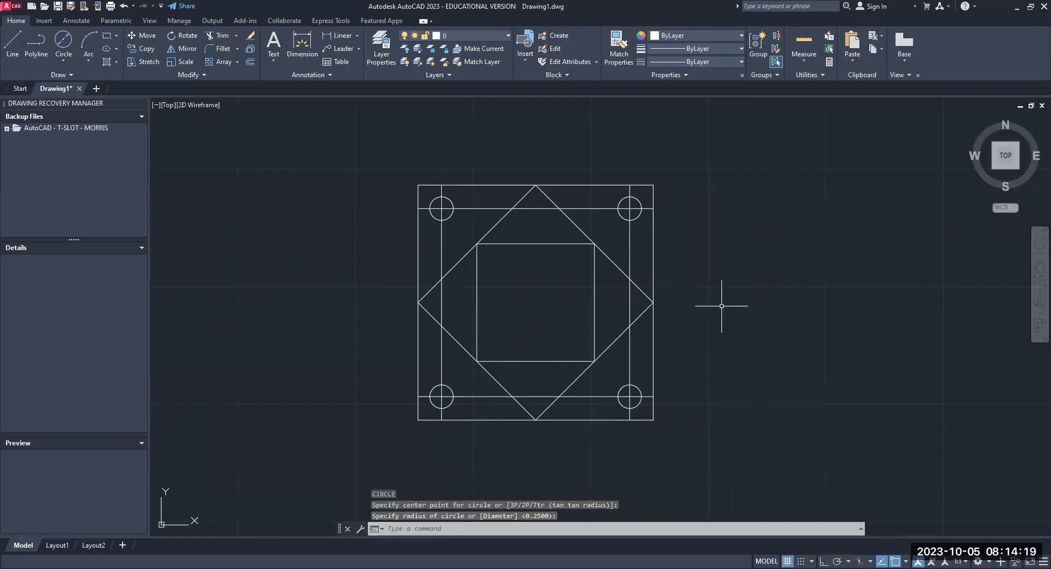
{"action": "key", "text": "Escape"}
{"action": "key", "text": "Escape"}
{"action": "key", "text": "Escape"}
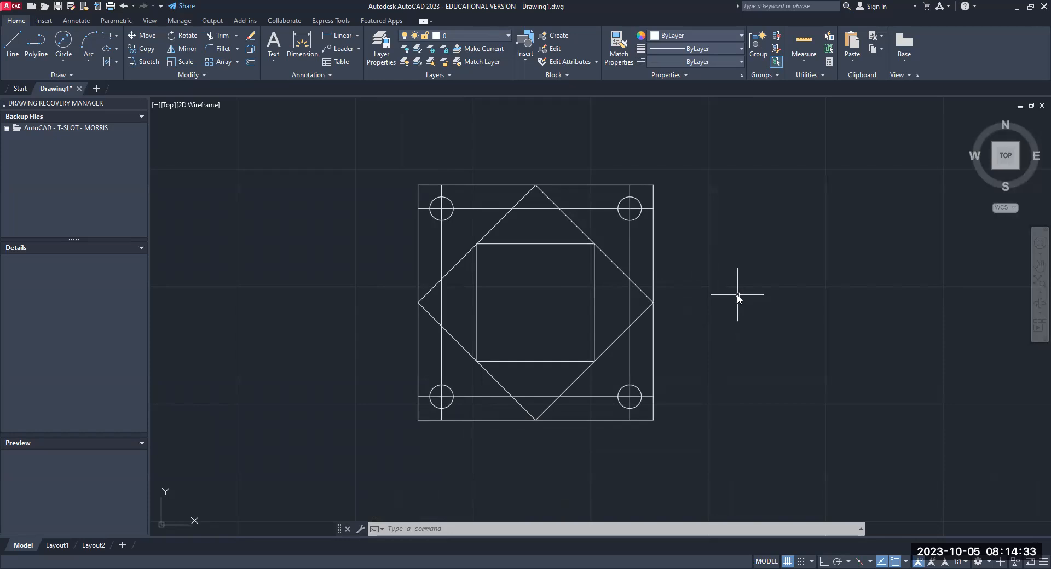
{"action": "type", "text": "e"}
{"action": "key", "text": "Return"}
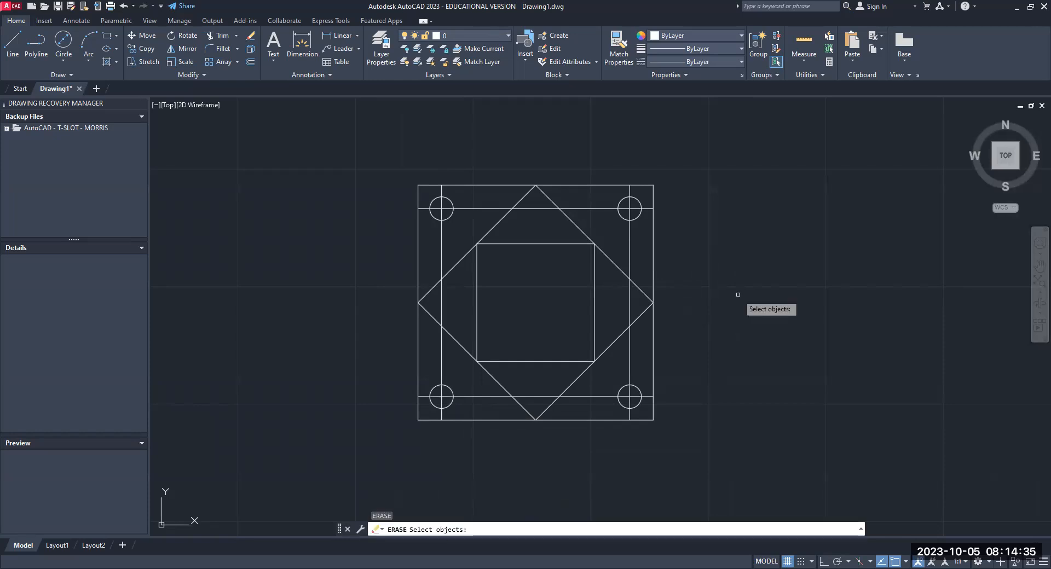
{"action": "key", "text": "Escape"}
{"action": "key", "text": "Escape"}
- Erase the four offset construction lines running through the corner circles
{"action": "type", "text": "e"}
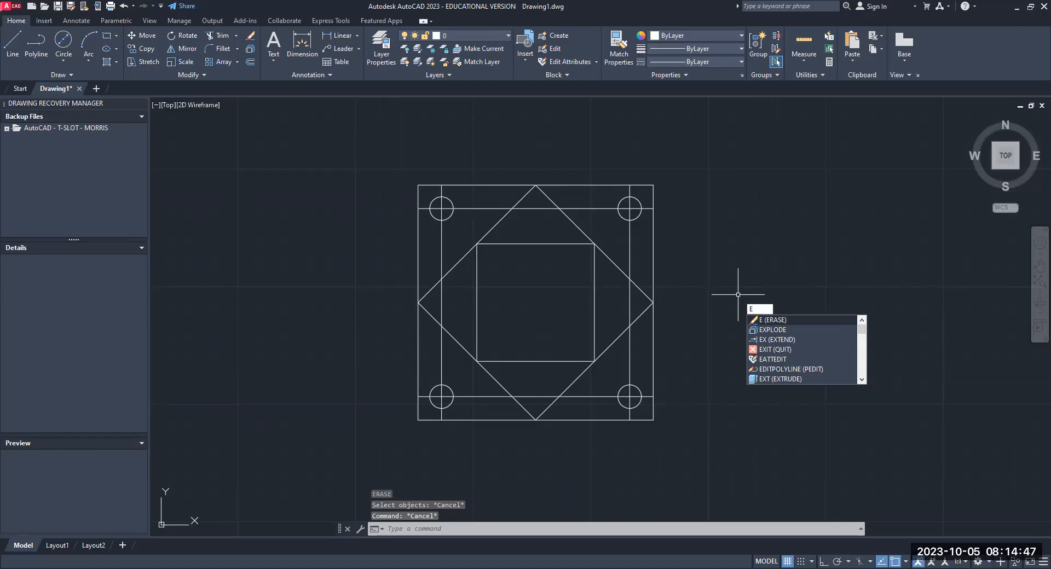
{"action": "key", "text": "Return"}
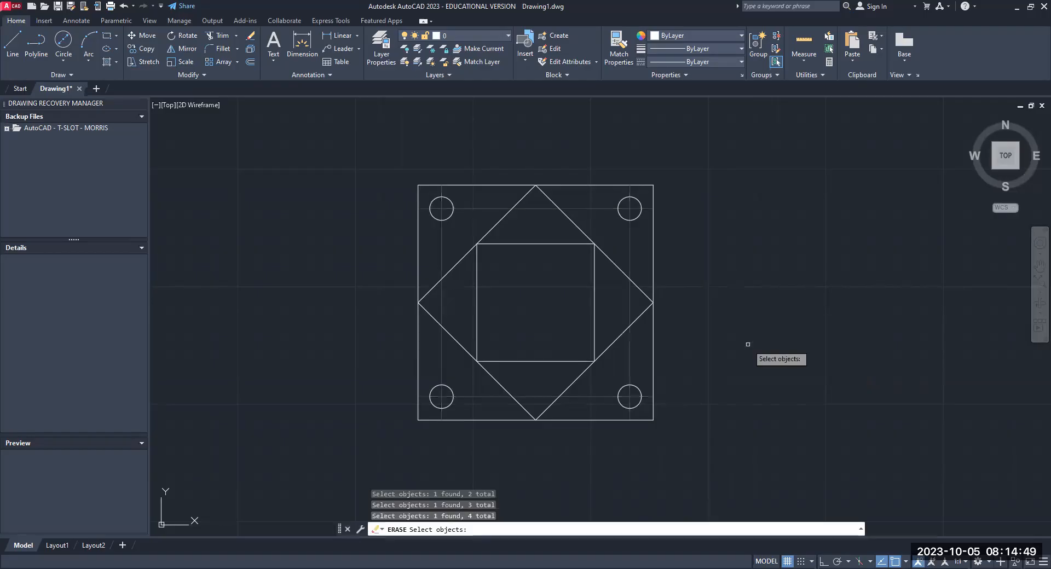
{"action": "key", "text": "Return"}
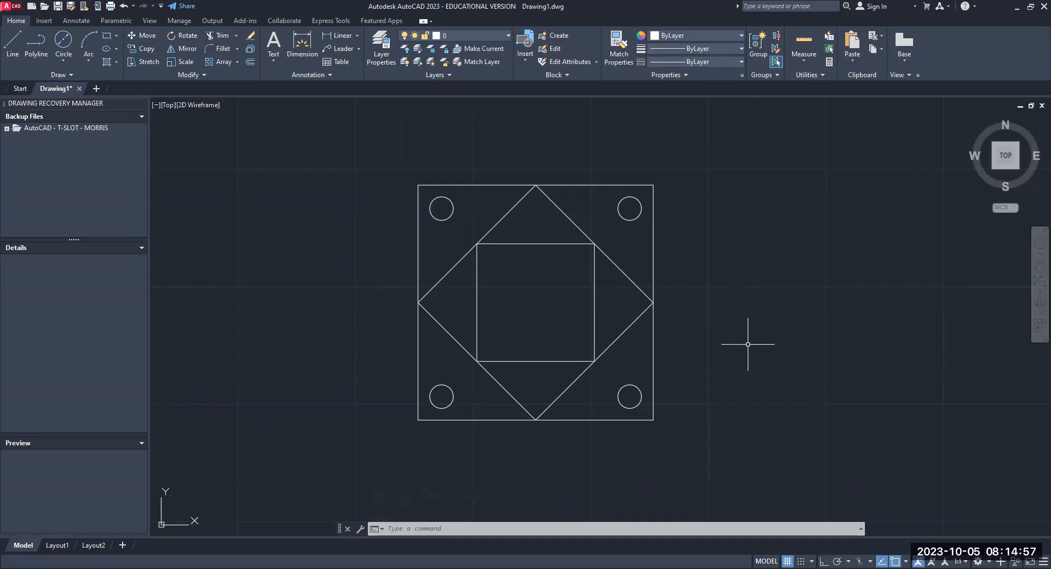
- Add center marks to all four corner circles of the plate
{"action": "middle_click_drag", "start_coordinate": [734, 340], "coordinate": [727, 279]}
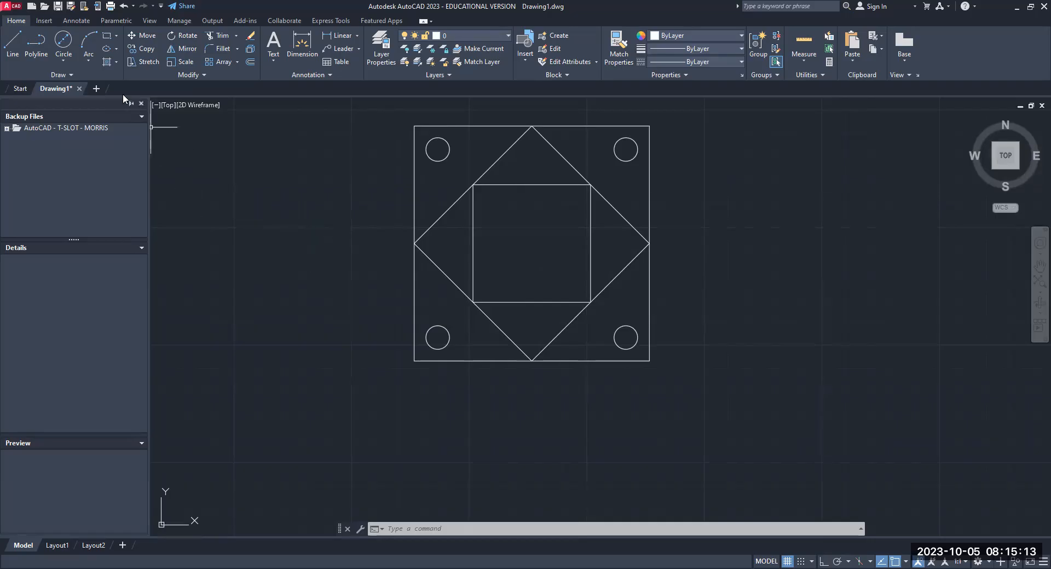
{"action": "left_click", "coordinate": [80, 21]}
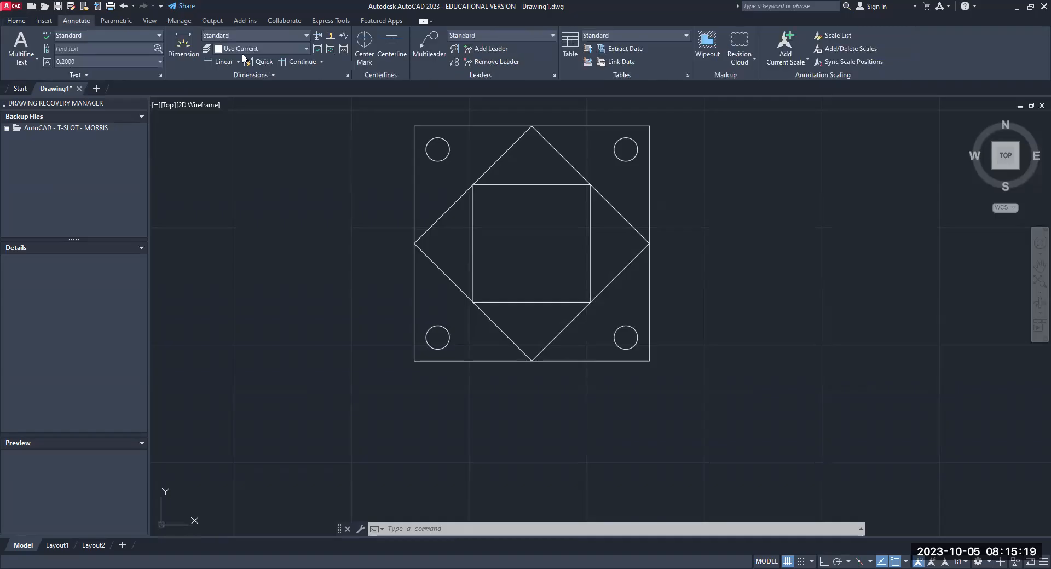
{"action": "left_click", "coordinate": [362, 57]}
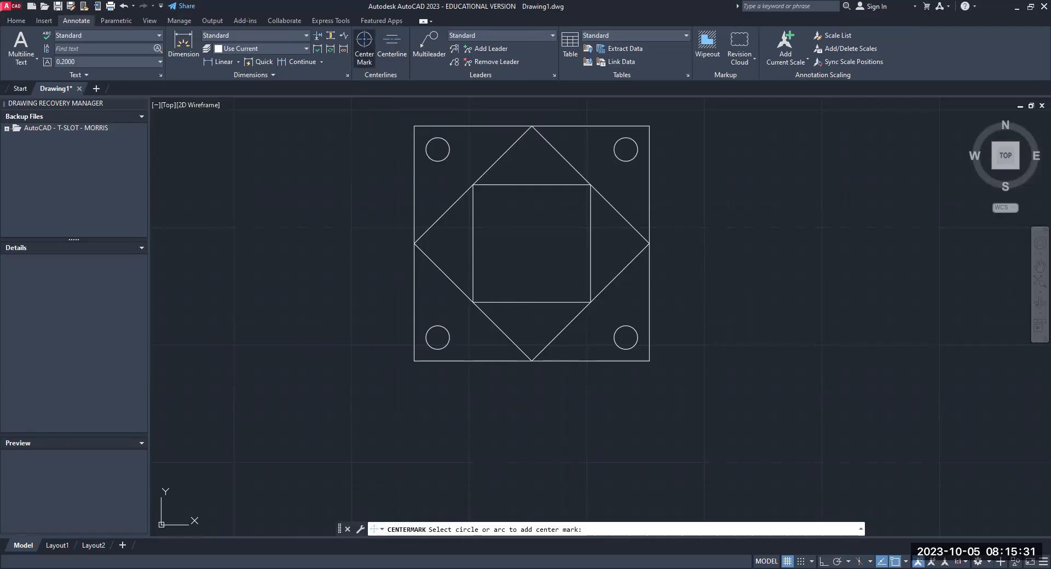
{"action": "left_click", "coordinate": [438, 161]}
{"action": "left_click", "coordinate": [624, 160]}
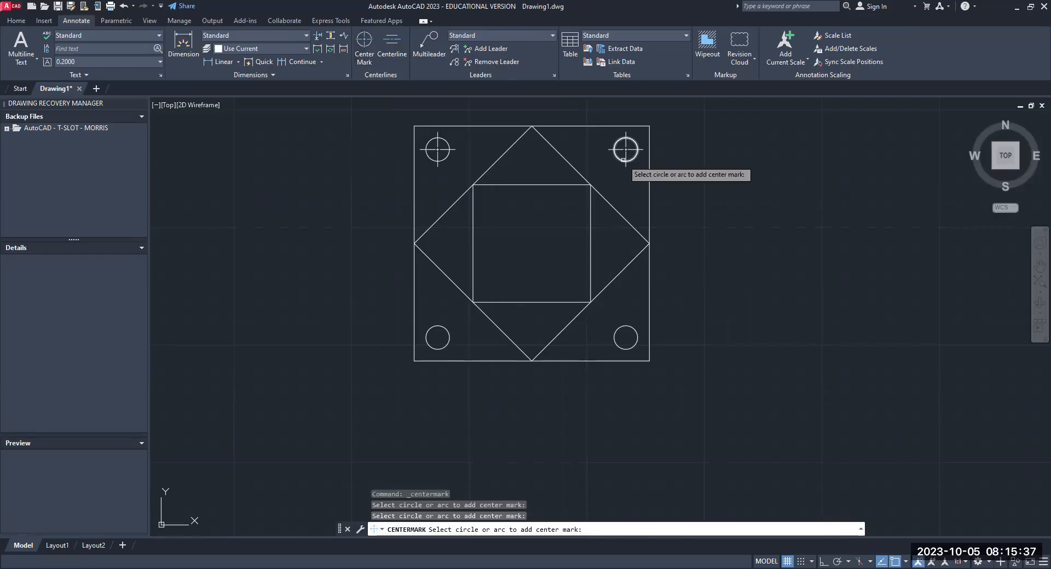
{"action": "left_click", "coordinate": [626, 350]}
{"action": "left_click", "coordinate": [438, 349]}
{"action": "key", "text": "Return"}
{"action": "key", "text": "Escape"}
{"action": "key", "text": "Escape"}
{"action": "key", "text": "Escape"}
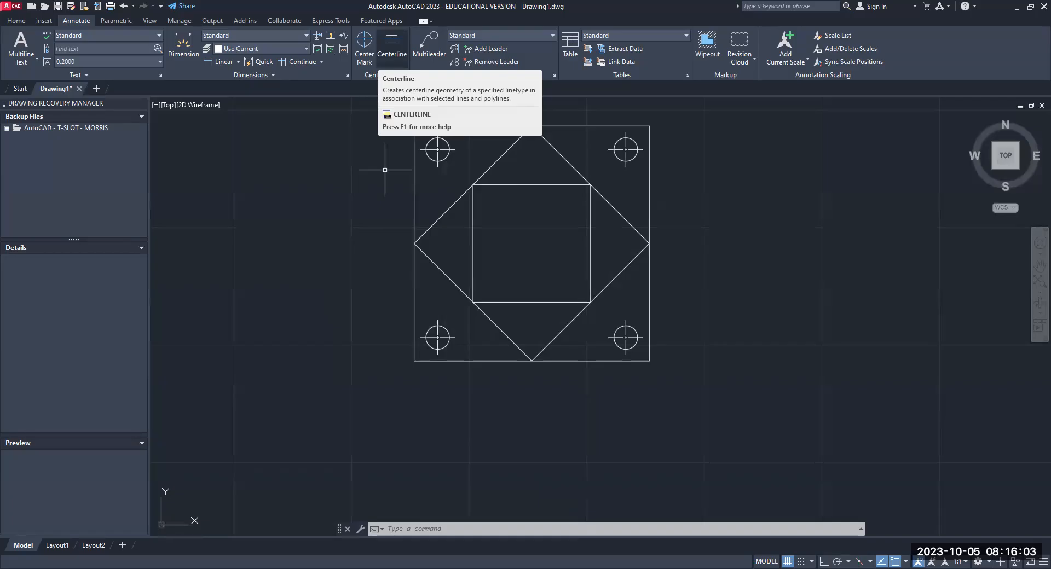
- Create a vertical centerline between the outer square's side edges and a horizontal centerline between its top and bottom edges
{"action": "left_click", "coordinate": [392, 45]}
{"action": "left_click", "coordinate": [414, 189]}
{"action": "left_click", "coordinate": [649, 189]}
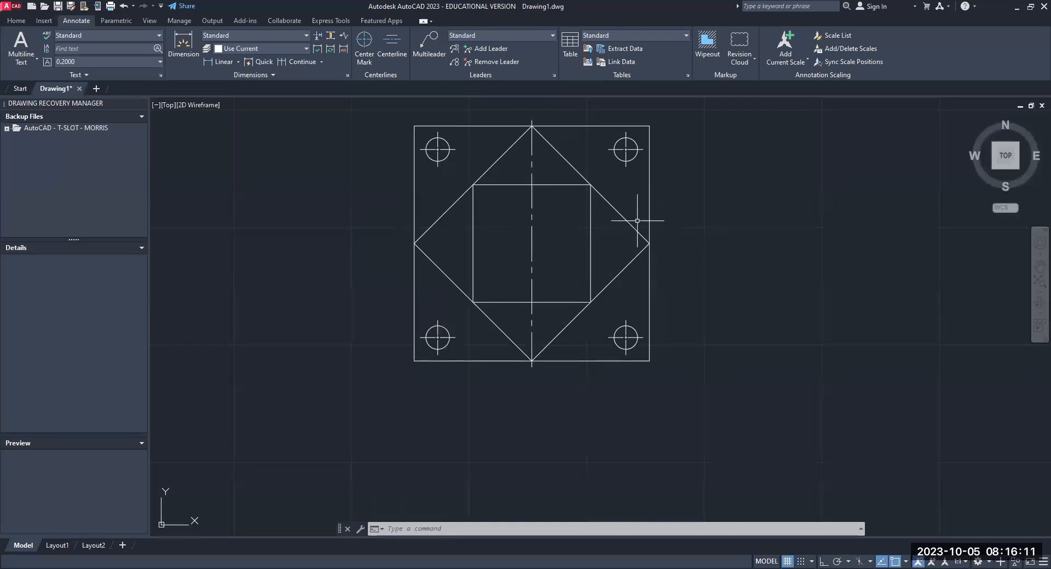
{"action": "left_click", "coordinate": [393, 46]}
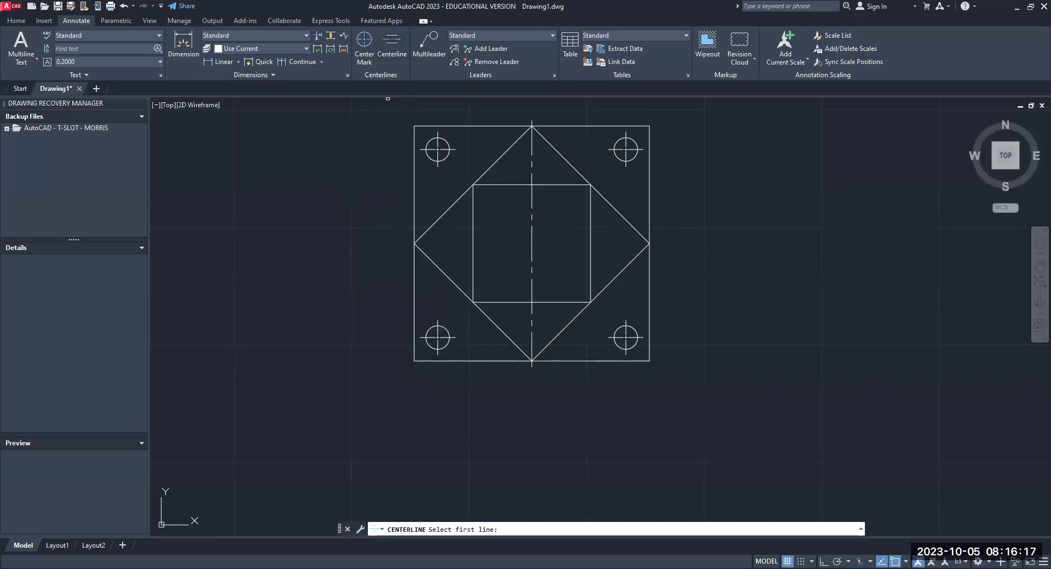
{"action": "left_click", "coordinate": [570, 126]}
{"action": "left_click", "coordinate": [581, 361]}
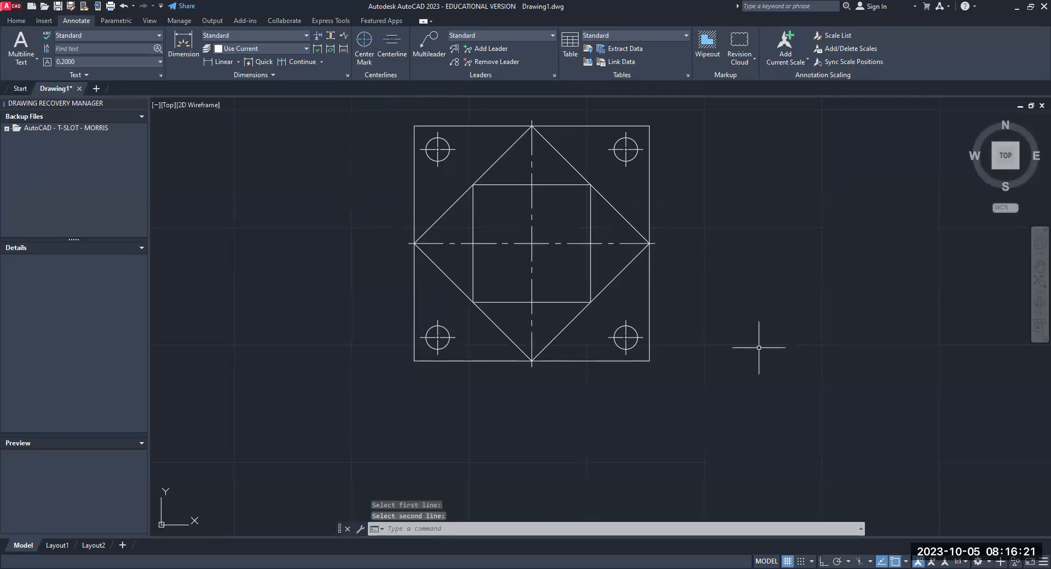
{"action": "key", "text": "Escape"}
{"action": "key", "text": "Escape"}
{"action": "key", "text": "Escape"}
- Stretch both ends of the horizontal centerline beyond the outer square, the left end by about 0.64
{"action": "scroll", "coordinate": [576, 183], "scroll_direction": "down", "scroll_amount": 2}
{"action": "scroll", "coordinate": [575, 183], "scroll_direction": "down", "scroll_amount": 3}
{"action": "scroll", "coordinate": [575, 184], "scroll_direction": "up", "scroll_amount": 5}
{"action": "scroll", "coordinate": [575, 183], "scroll_direction": "down", "scroll_amount": 2}
{"action": "mouse_move", "coordinate": [577, 194]}
{"action": "middle_mouse_down"}
{"action": "mouse_move", "coordinate": [558, 323]}
{"action": "mouse_move", "coordinate": [567, 272]}
{"action": "middle_mouse_up"}
{"action": "scroll", "coordinate": [564, 306], "scroll_direction": "up", "scroll_amount": 1}
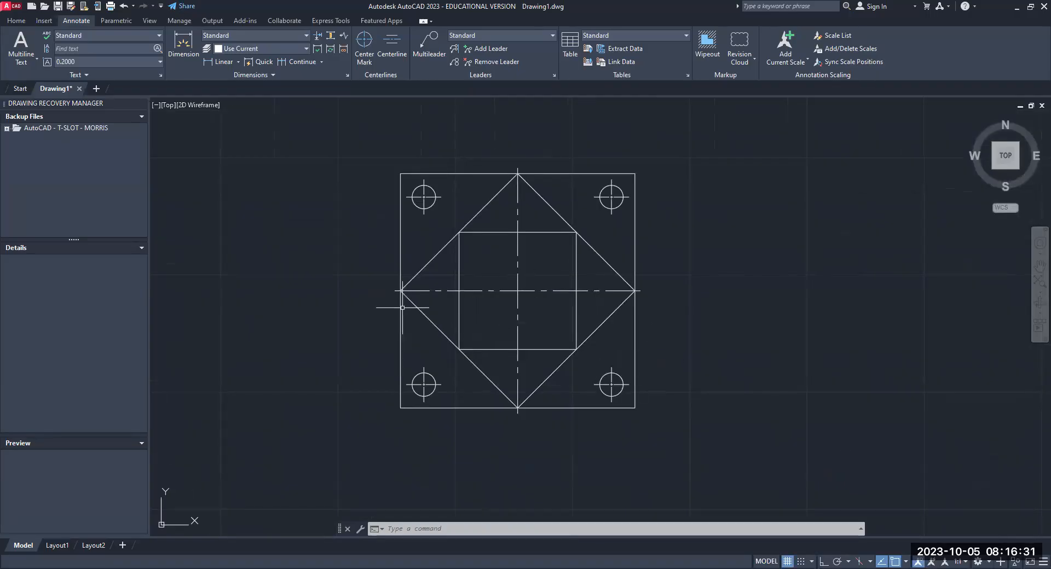
{"action": "left_click", "coordinate": [427, 290]}
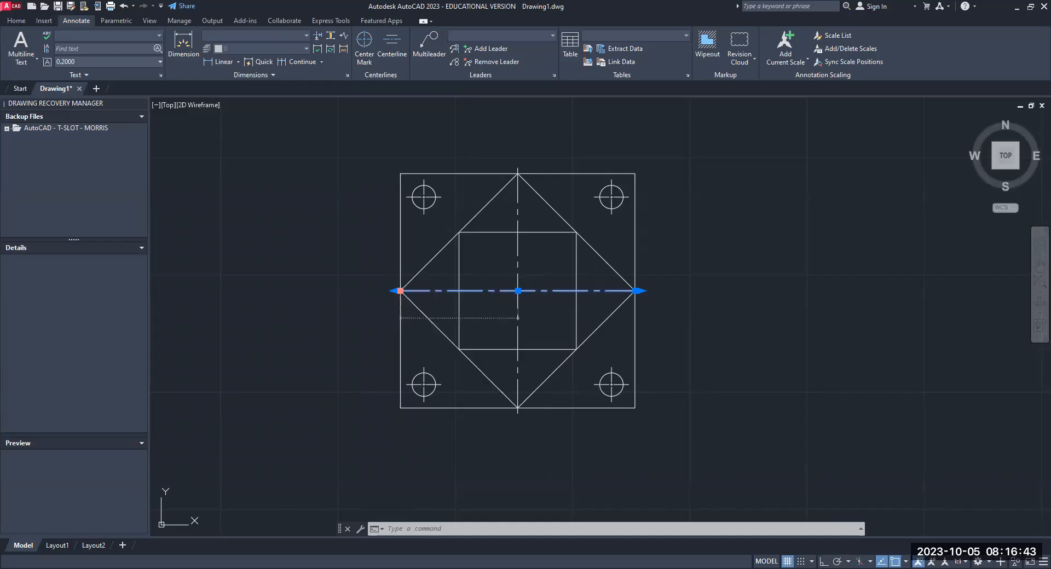
{"action": "left_click", "coordinate": [400, 291]}
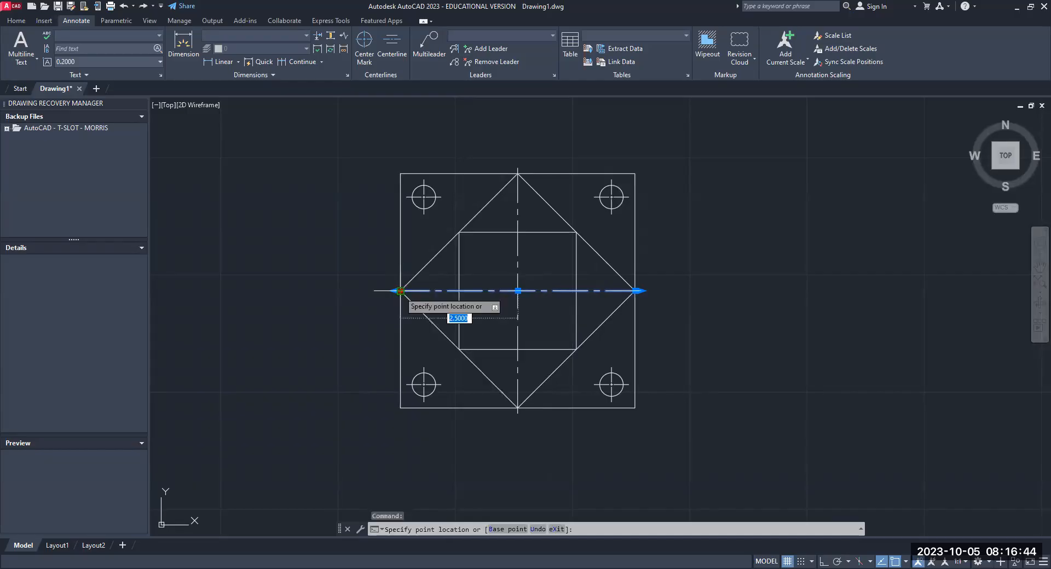
{"action": "left_click", "coordinate": [370, 295]}
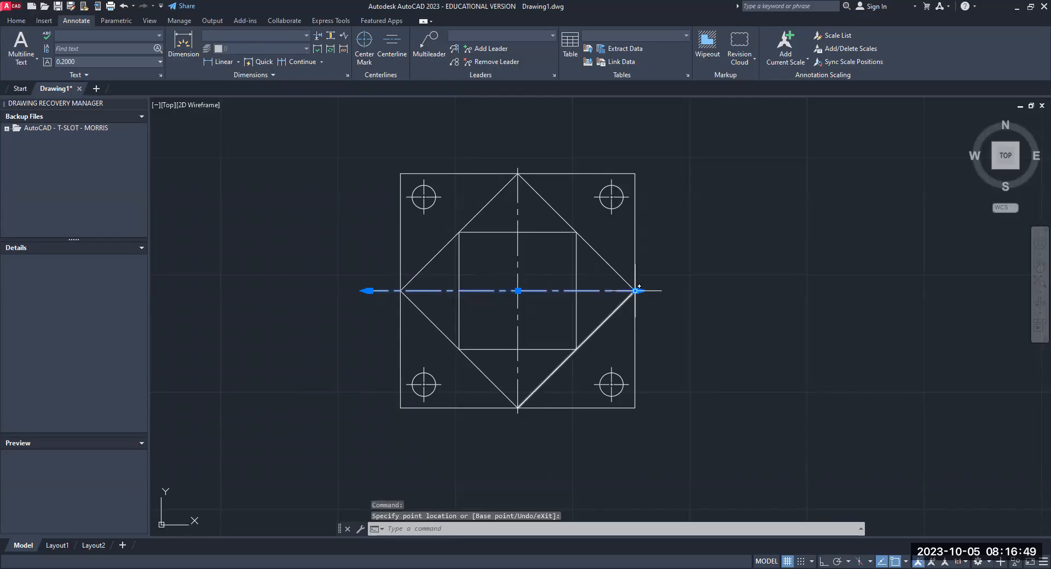
{"action": "left_click", "coordinate": [636, 290]}
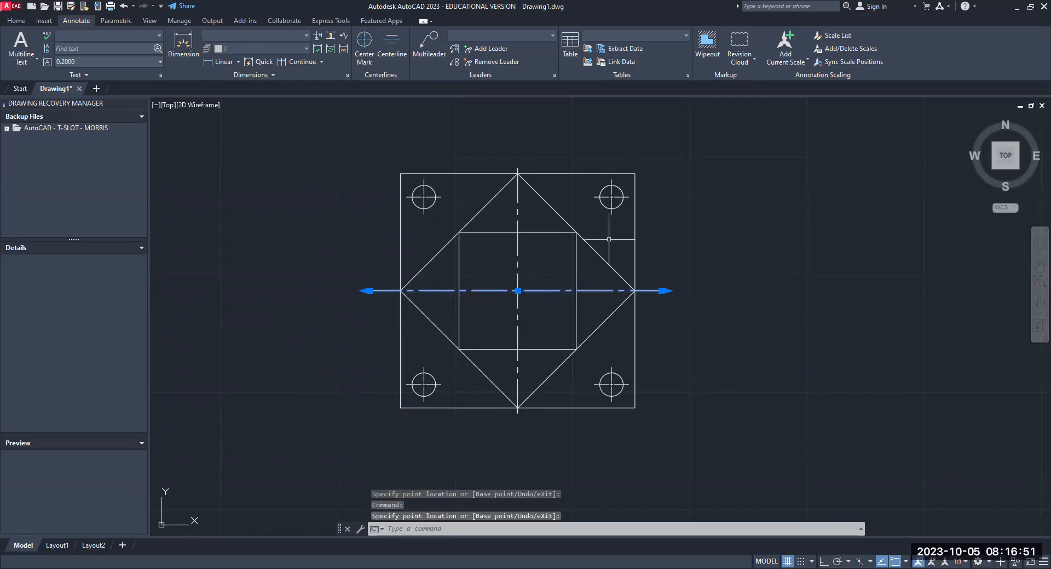
- Stretch both ends of the vertical centerline beyond the outer square, the lower end by about 0.45
{"action": "left_click", "coordinate": [518, 173]}
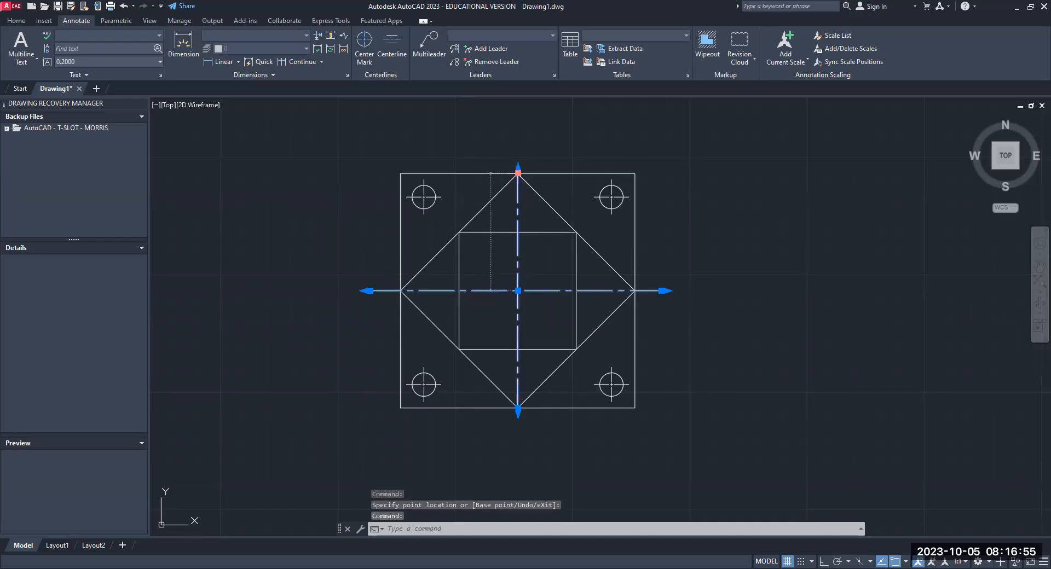
{"action": "left_click", "coordinate": [518, 174]}
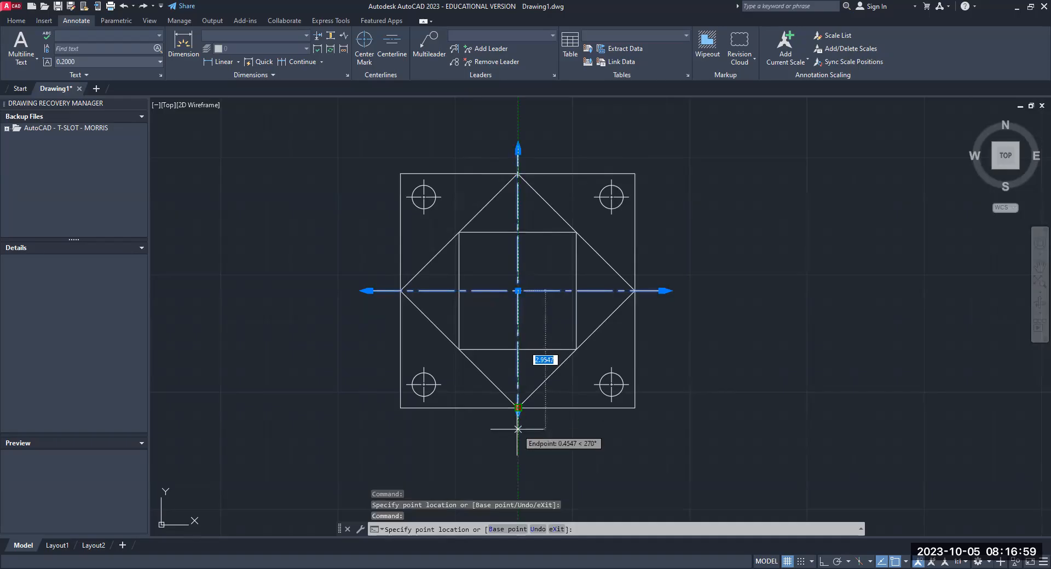
{"action": "left_click", "coordinate": [518, 429]}
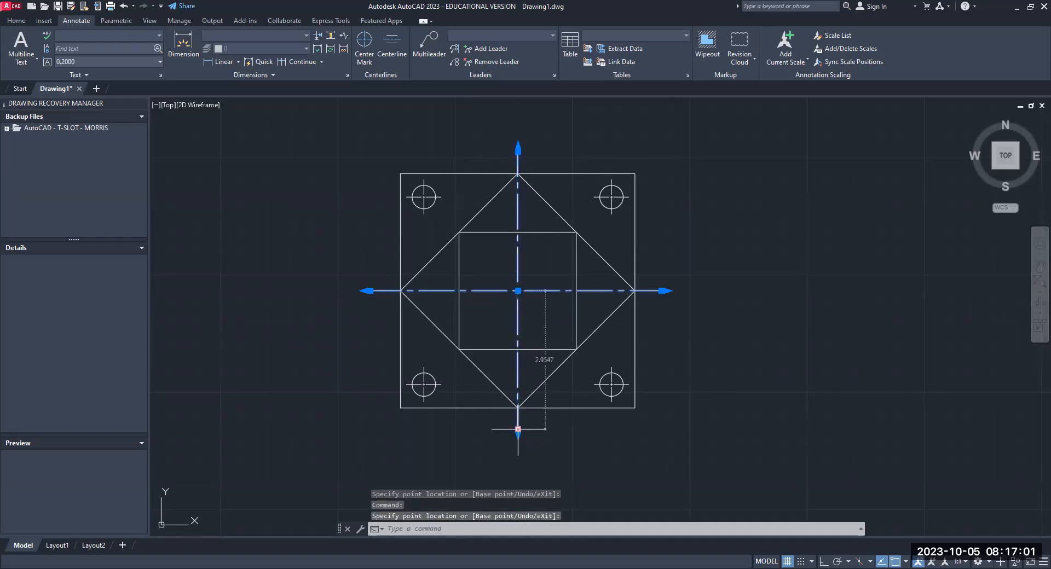
{"action": "key", "text": "Return"}
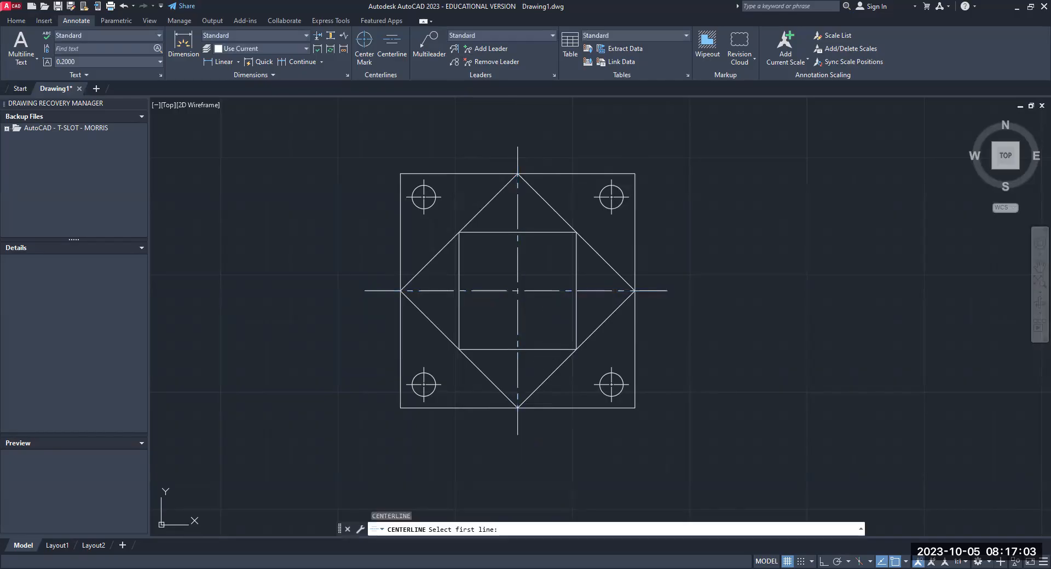
{"action": "key", "text": "Escape"}
{"action": "key", "text": "Escape"}
{"action": "key", "text": "Escape"}
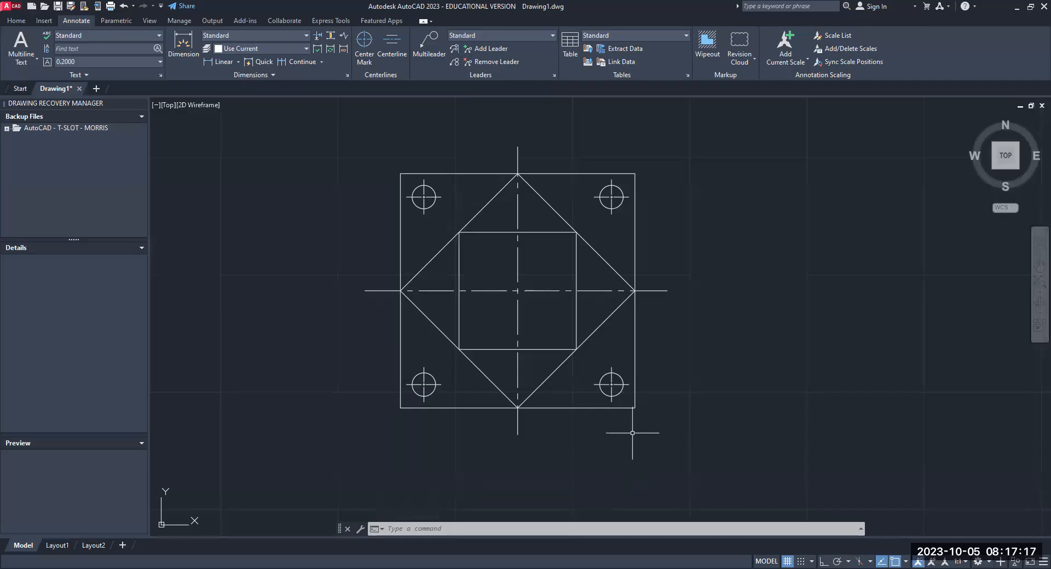
- Use the Change command to set the color property of the outer square's four edges to red
{"action": "middle_click_drag", "start_coordinate": [634, 435], "coordinate": [523, 405]}
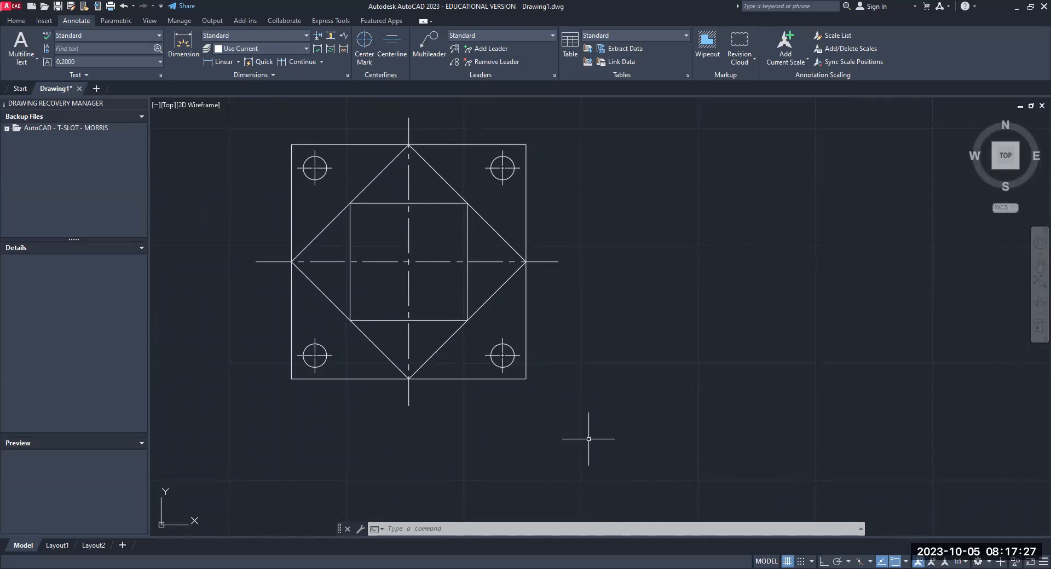
{"action": "type", "text": "change"}
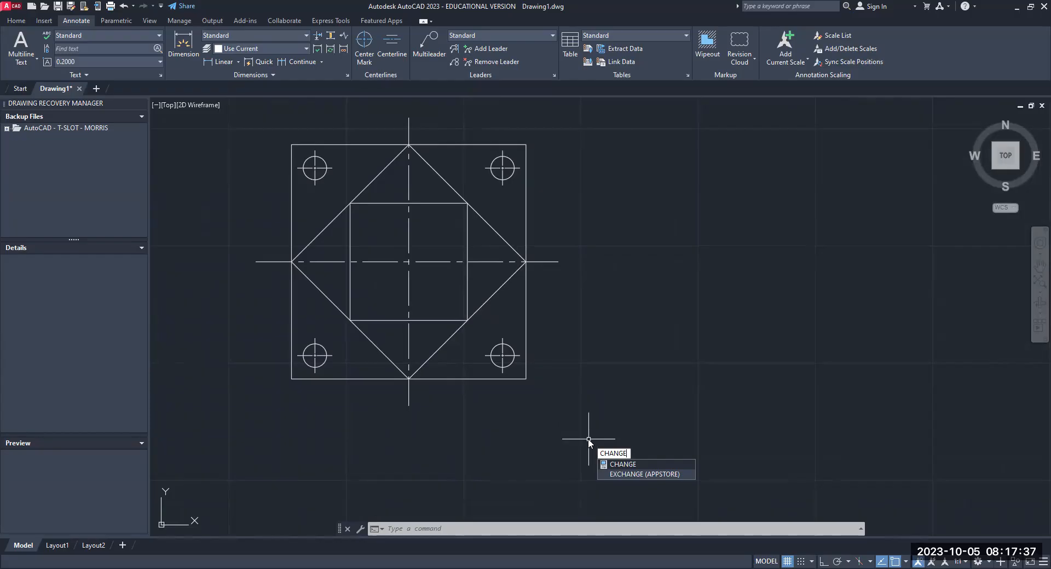
{"action": "key", "text": "Return"}
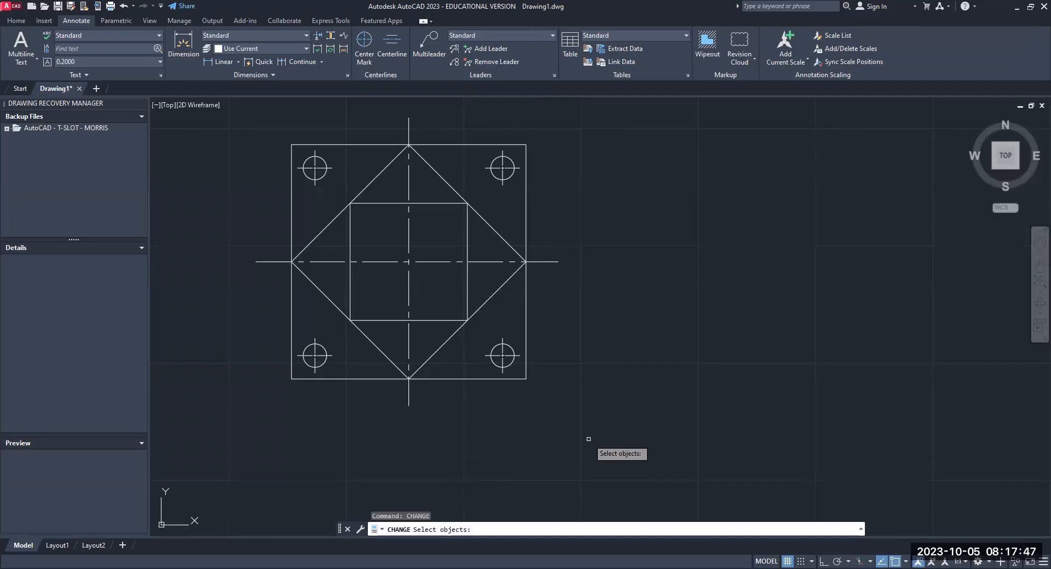
{"action": "left_click", "coordinate": [334, 145]}
{"action": "left_click", "coordinate": [526, 219]}
{"action": "left_click", "coordinate": [465, 380]}
{"action": "left_click", "coordinate": [291, 329]}
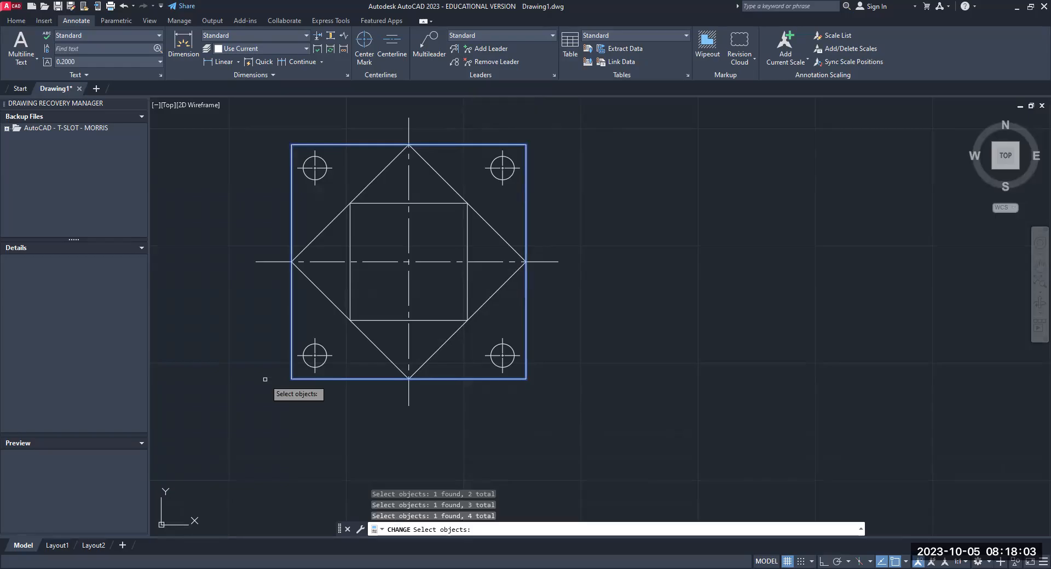
{"action": "key", "text": "Return"}
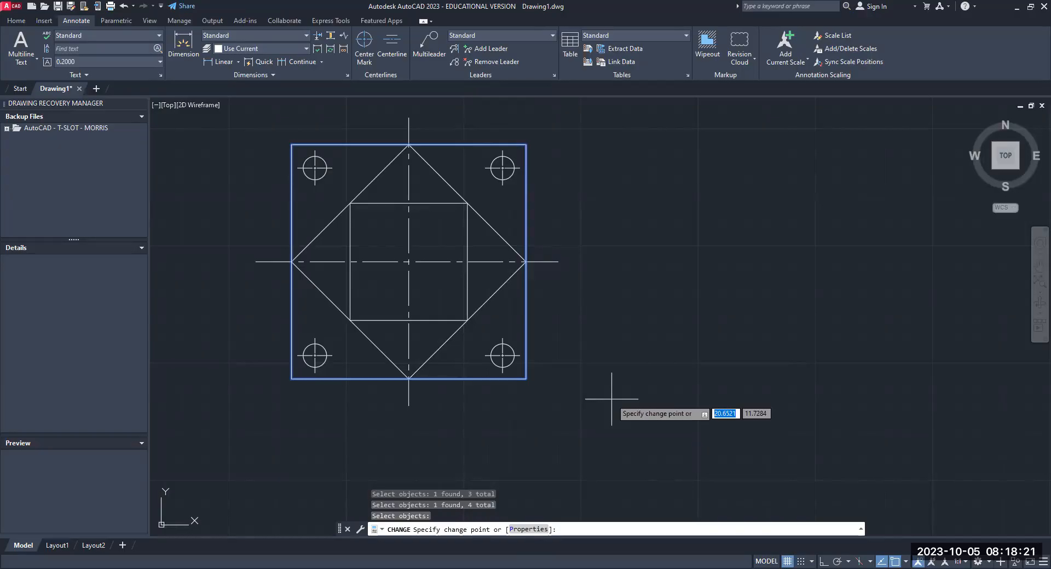
{"action": "type", "text": "p"}
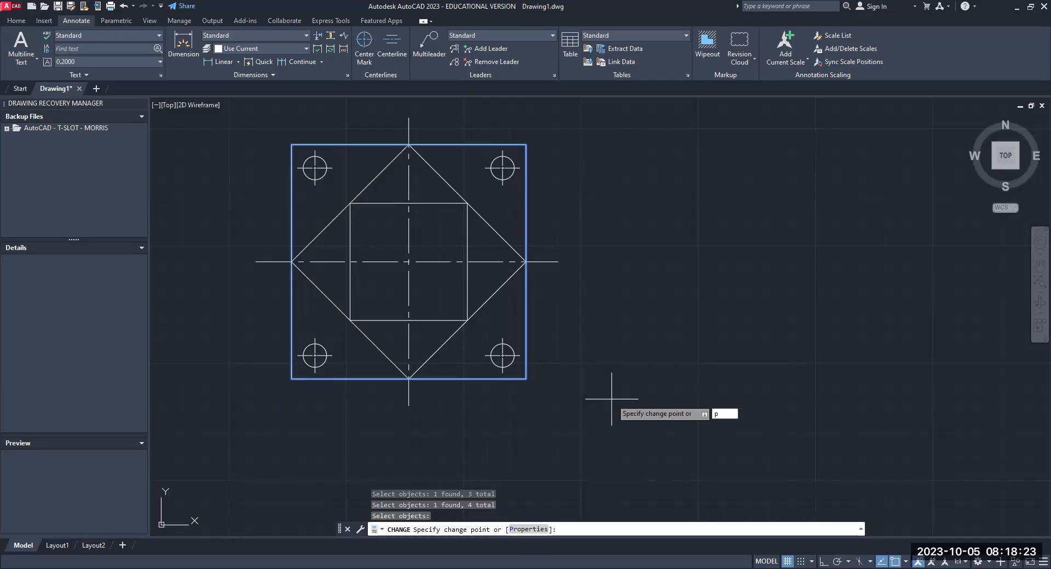
{"action": "key", "text": "Return"}
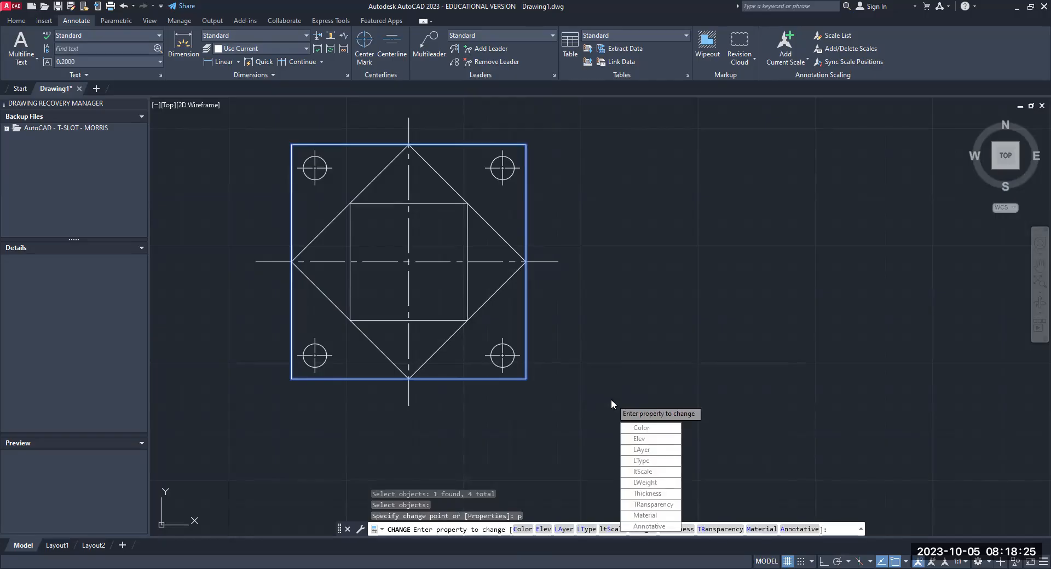
{"action": "left_click", "coordinate": [645, 431]}
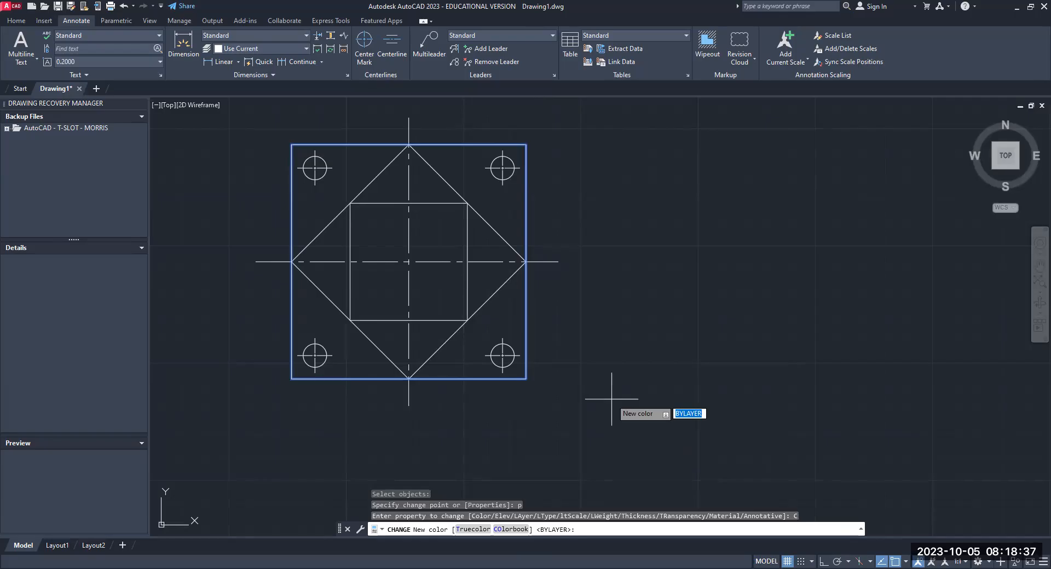
{"action": "type", "text": "red"}
{"action": "key", "text": "Return"}
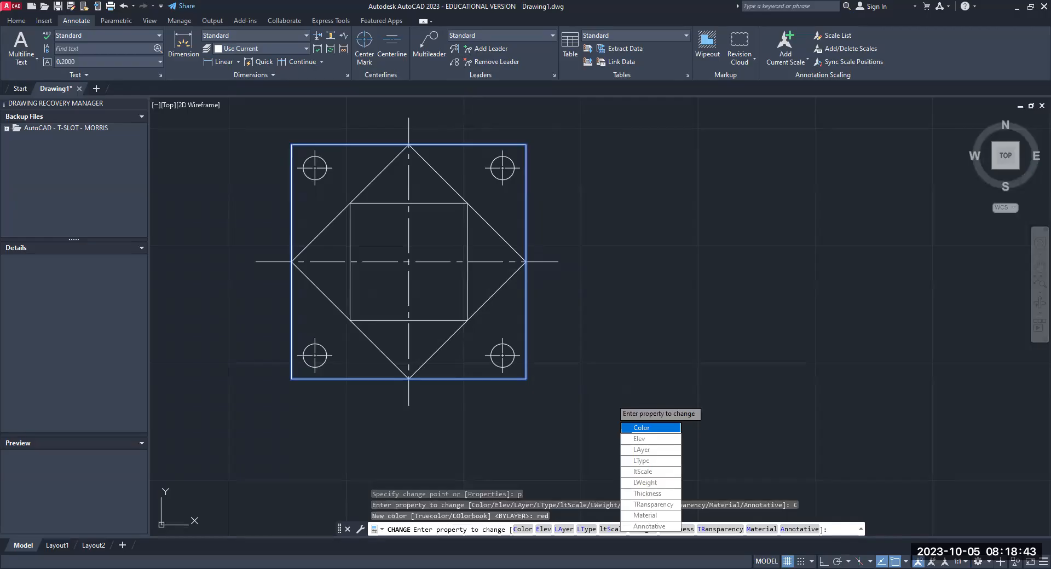
{"action": "key", "text": "Return"}
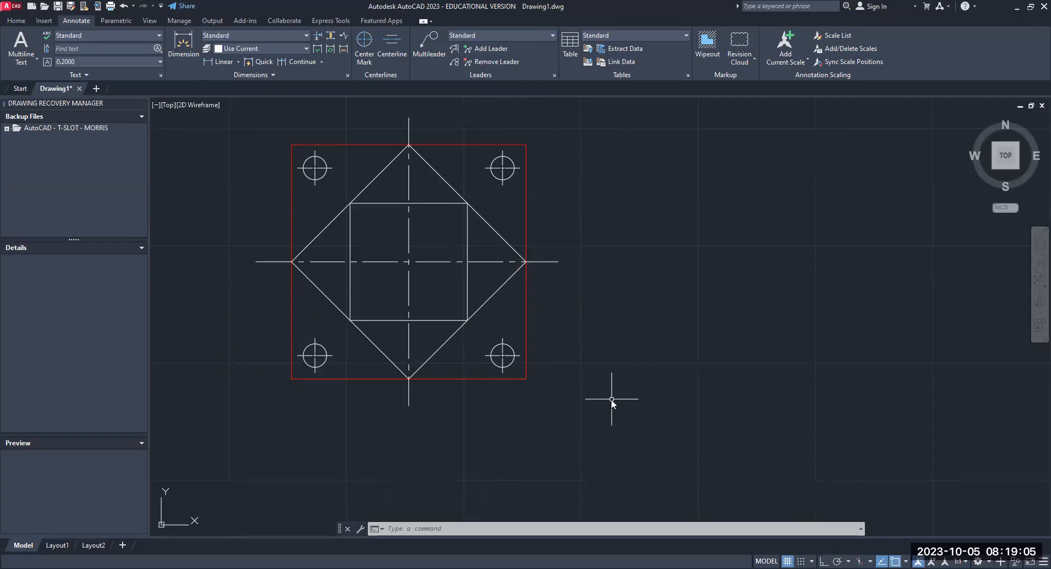
- Use the Change command to set the color property of the rotated middle square's four edges to blue
{"action": "type", "text": "change"}
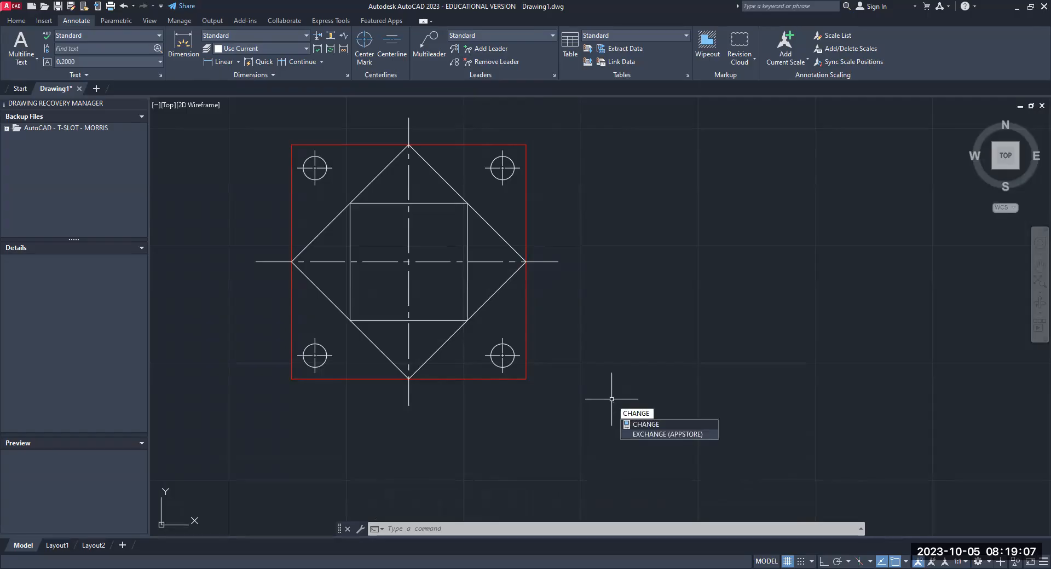
{"action": "key", "text": "Return"}
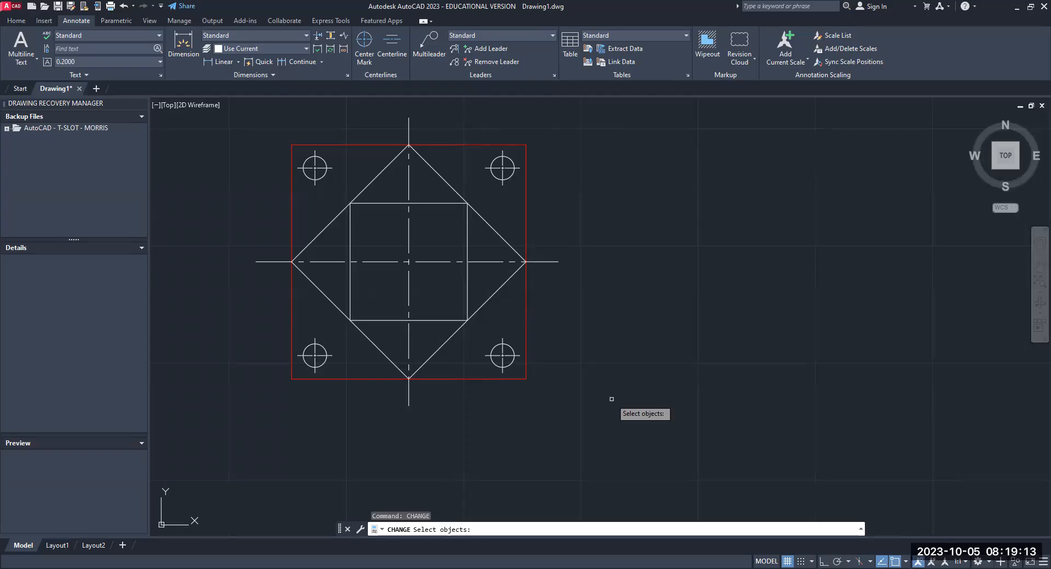
{"action": "left_click", "coordinate": [438, 174]}
{"action": "left_click", "coordinate": [465, 321]}
{"action": "left_click", "coordinate": [370, 341]}
{"action": "left_click", "coordinate": [320, 233]}
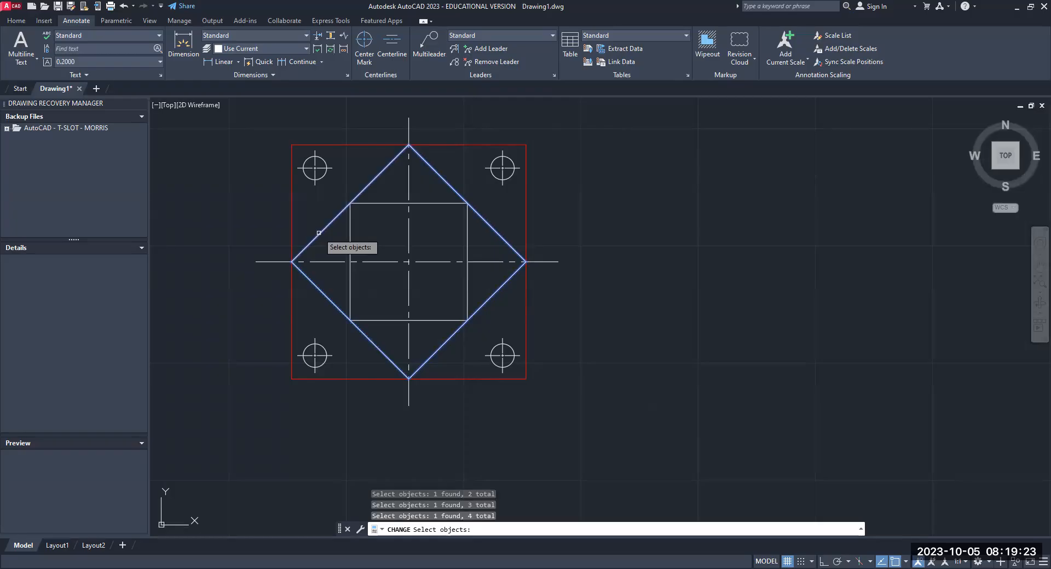
{"action": "key", "text": "Return"}
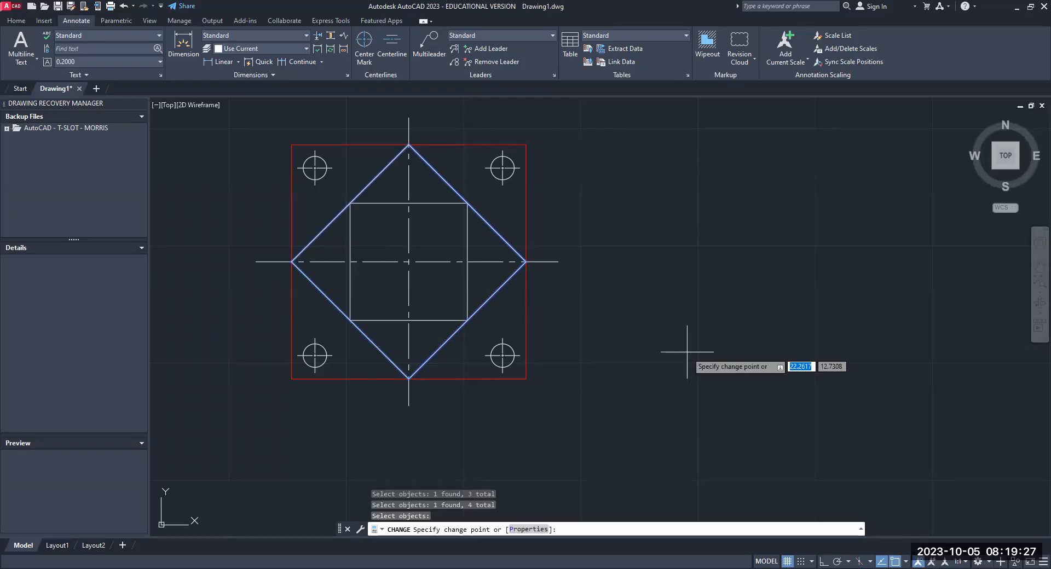
{"action": "type", "text": "p"}
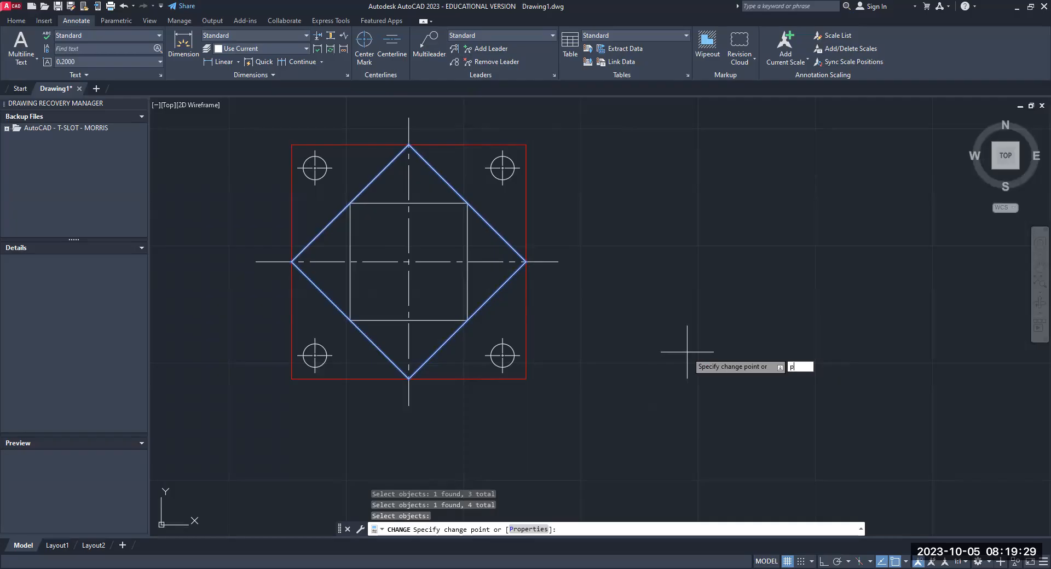
{"action": "key", "text": "Return"}
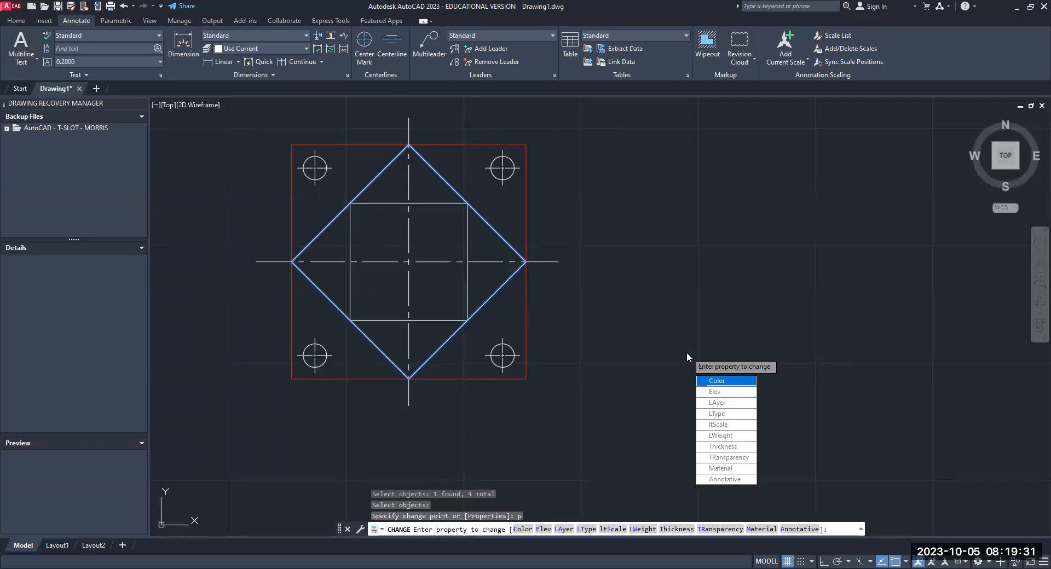
{"action": "left_click", "coordinate": [723, 381]}
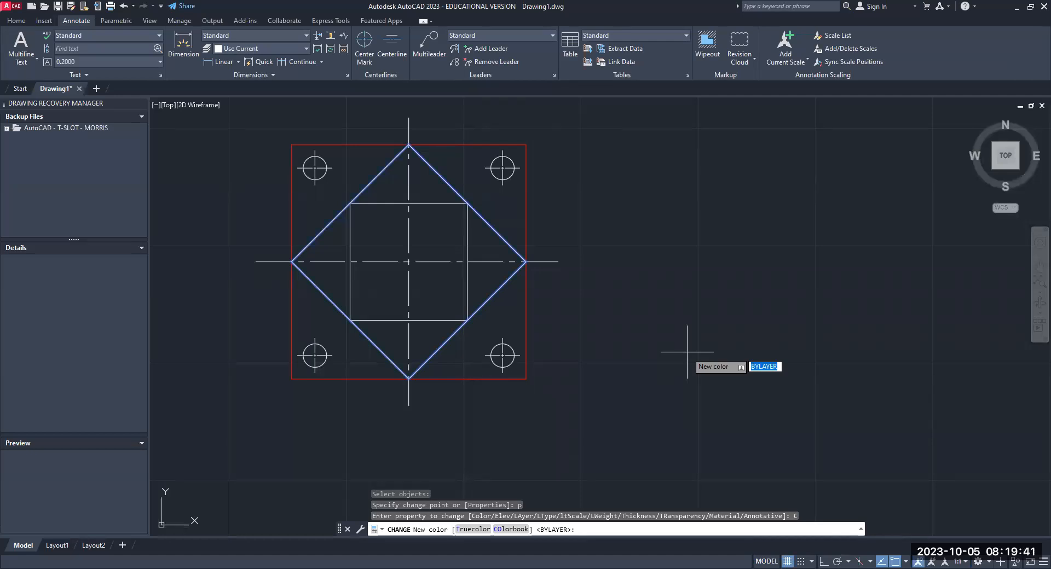
{"action": "type", "text": "blue"}
{"action": "key", "text": "Return"}
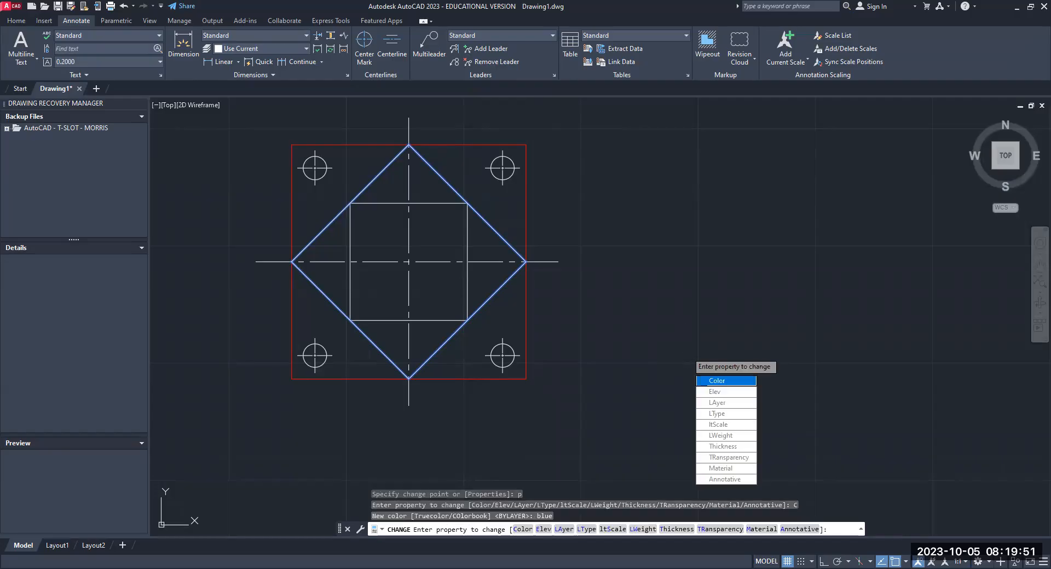
{"action": "key", "text": "Return"}
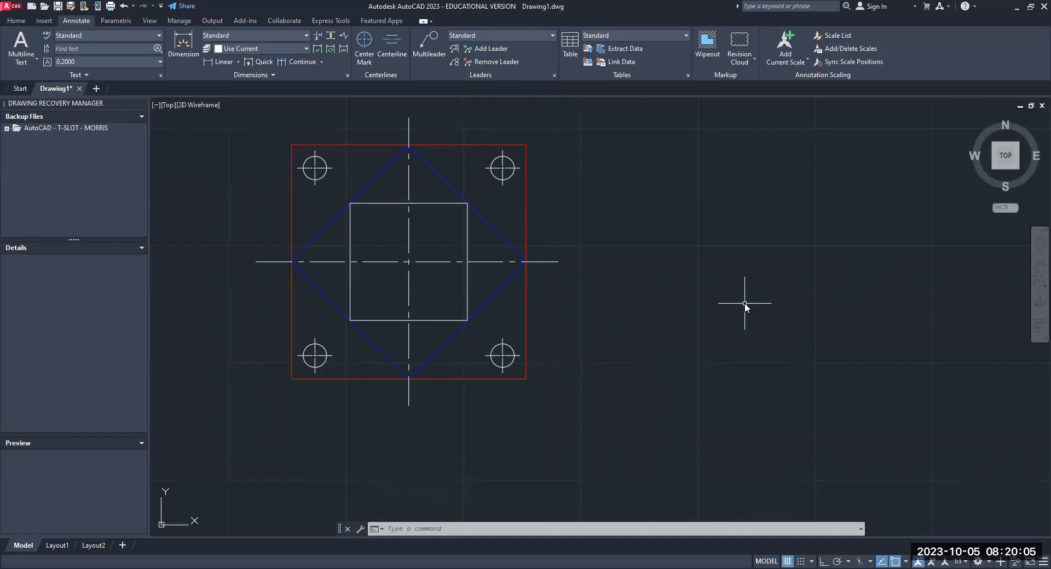
- Use the Change command to set the color property of the inner square's four edges to yellow
{"action": "type", "text": "change"}
{"action": "key", "text": "Return"}
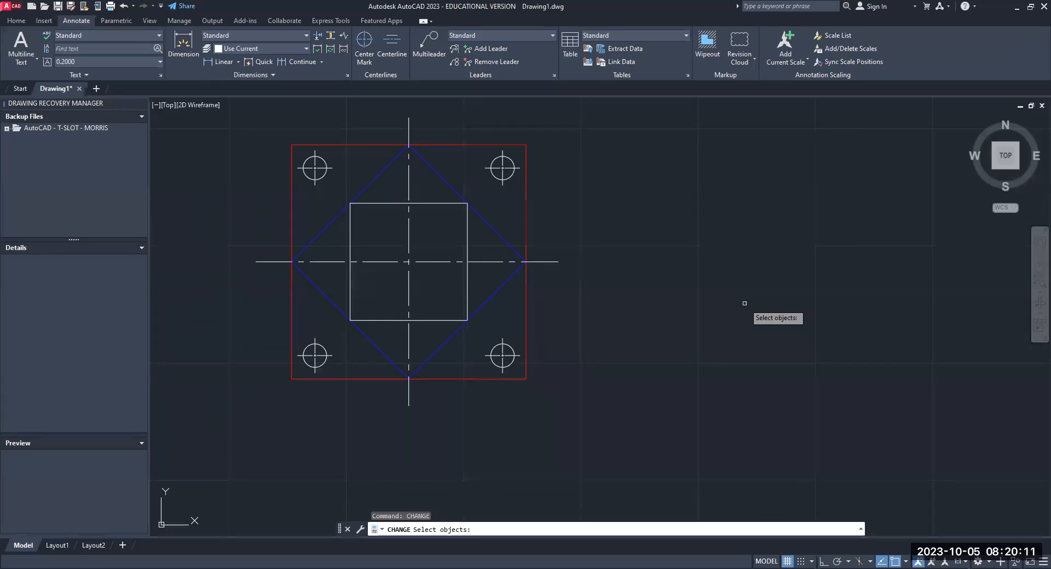
{"action": "left_click", "coordinate": [439, 203]}
{"action": "left_click", "coordinate": [468, 239]}
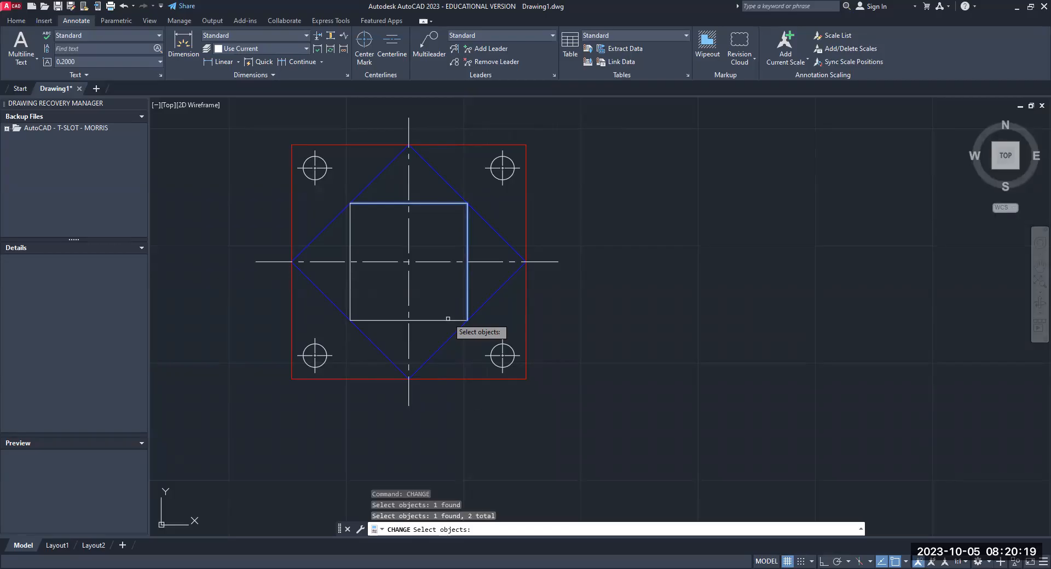
{"action": "left_click", "coordinate": [447, 320]}
{"action": "left_click", "coordinate": [351, 290]}
{"action": "key", "text": "Return"}
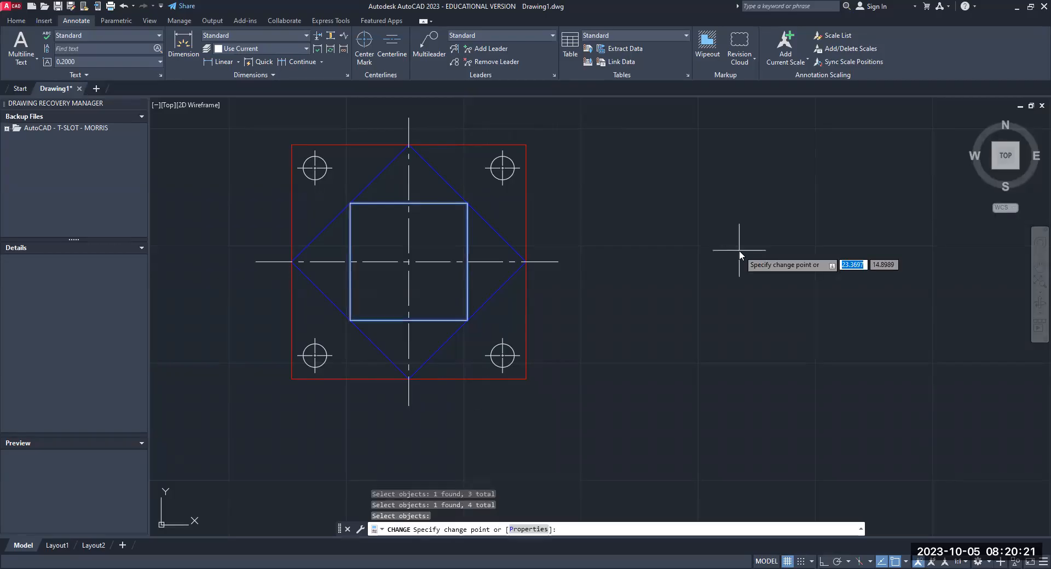
{"action": "type", "text": "p"}
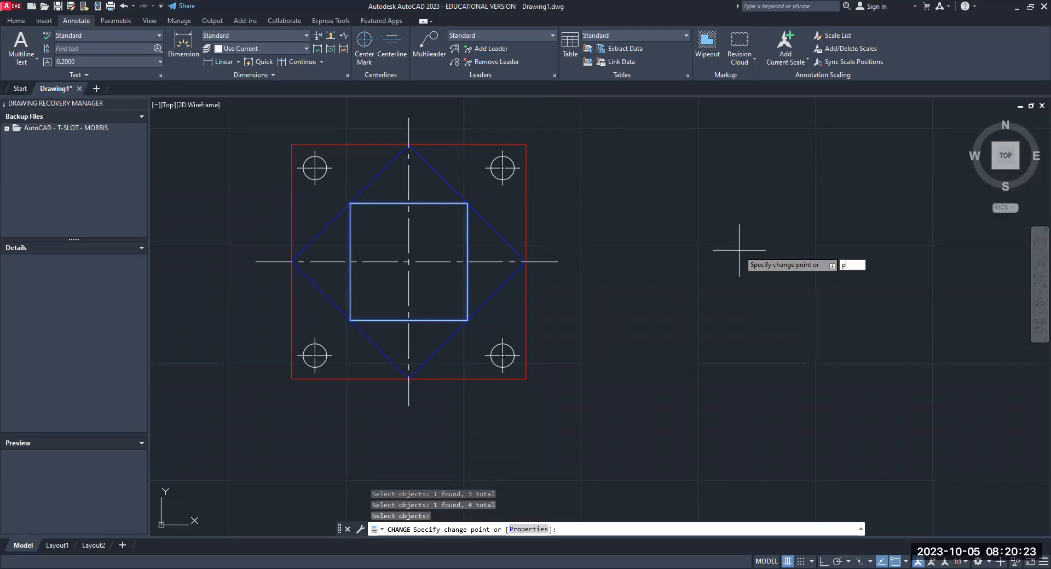
{"action": "key", "text": "Return"}
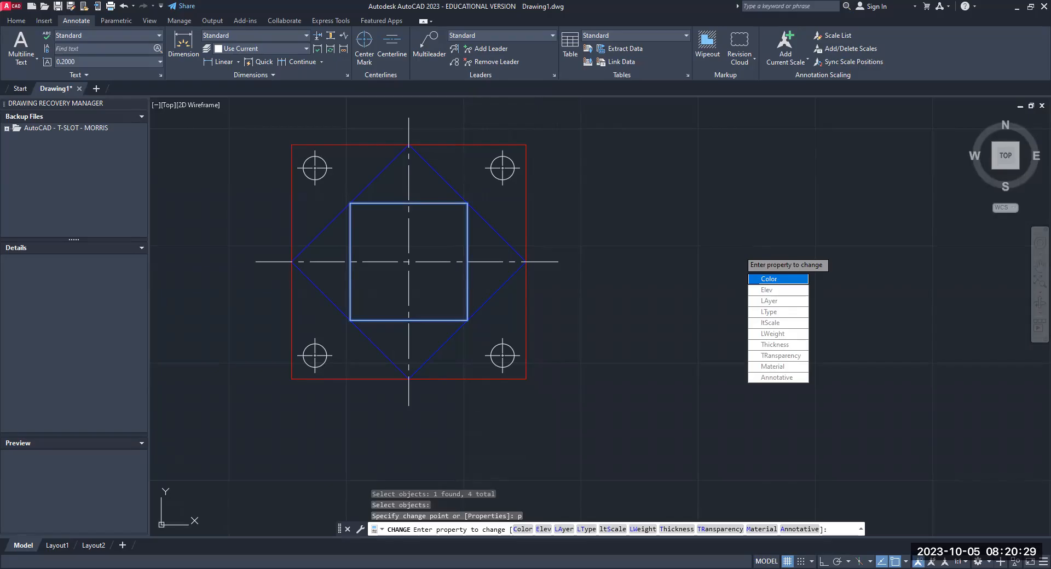
{"action": "left_click", "coordinate": [769, 280]}
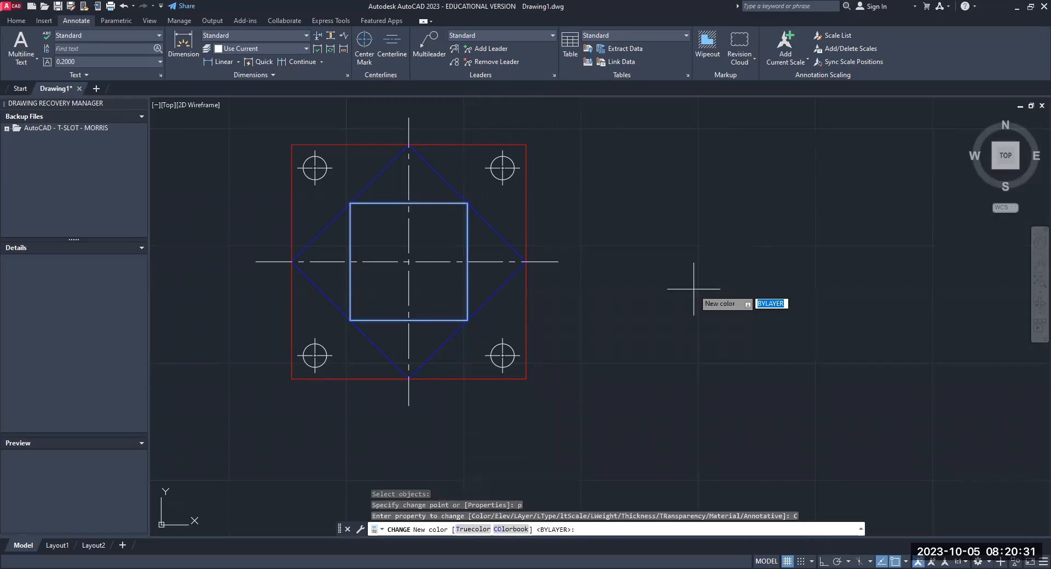
{"action": "type", "text": "yellow"}
{"action": "key", "text": "Return"}
{"action": "key", "text": "Return"}
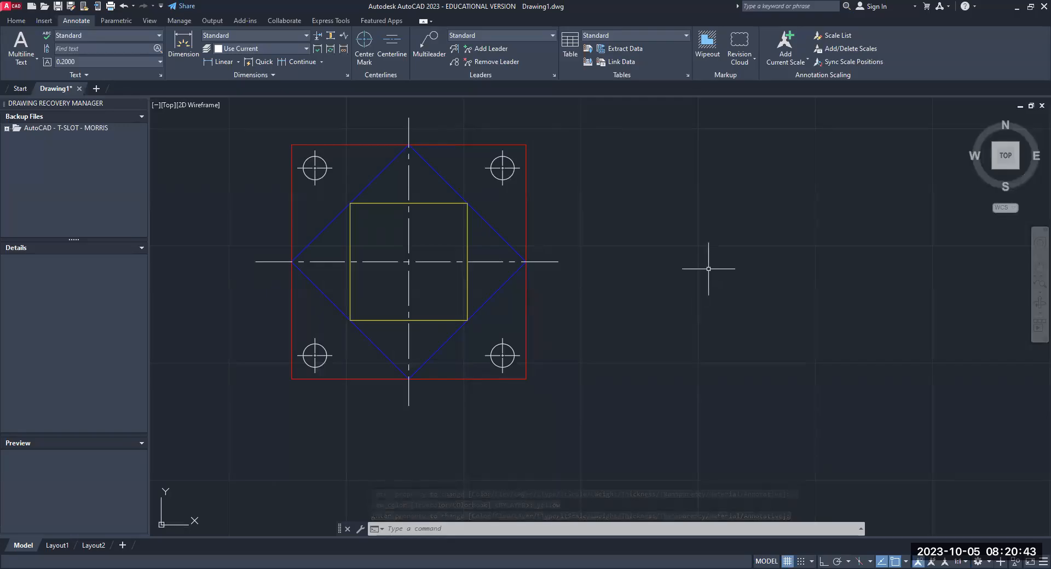
- Use the Change command to set the color property of the four corner hole circles to cyan
{"action": "scroll", "coordinate": [471, 244], "scroll_direction": "up", "scroll_amount": 2}
{"action": "scroll", "coordinate": [472, 244], "scroll_direction": "down", "scroll_amount": 2}
{"action": "mouse_move", "coordinate": [479, 245]}
{"action": "middle_mouse_down"}
{"action": "mouse_move", "coordinate": [563, 268]}
{"action": "mouse_move", "coordinate": [553, 231]}
{"action": "mouse_move", "coordinate": [532, 232]}
{"action": "middle_mouse_up"}
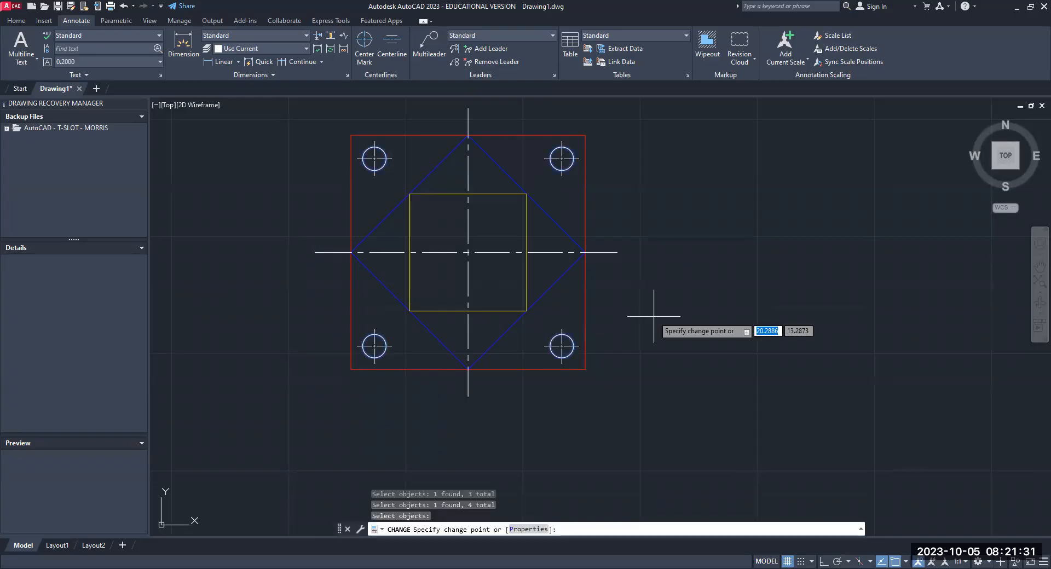
{"action": "type", "text": "p"}
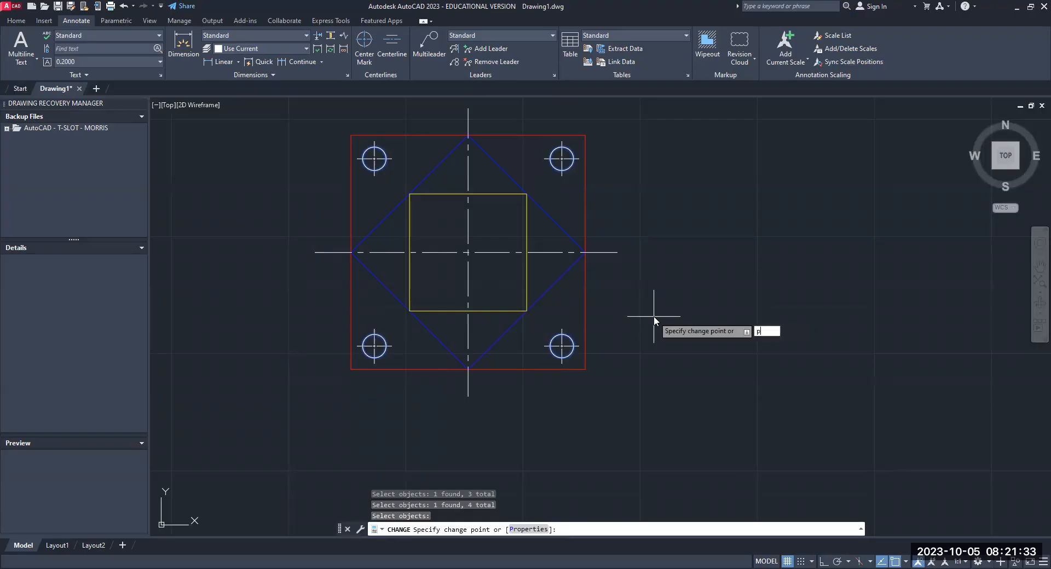
{"action": "key", "text": "Return"}
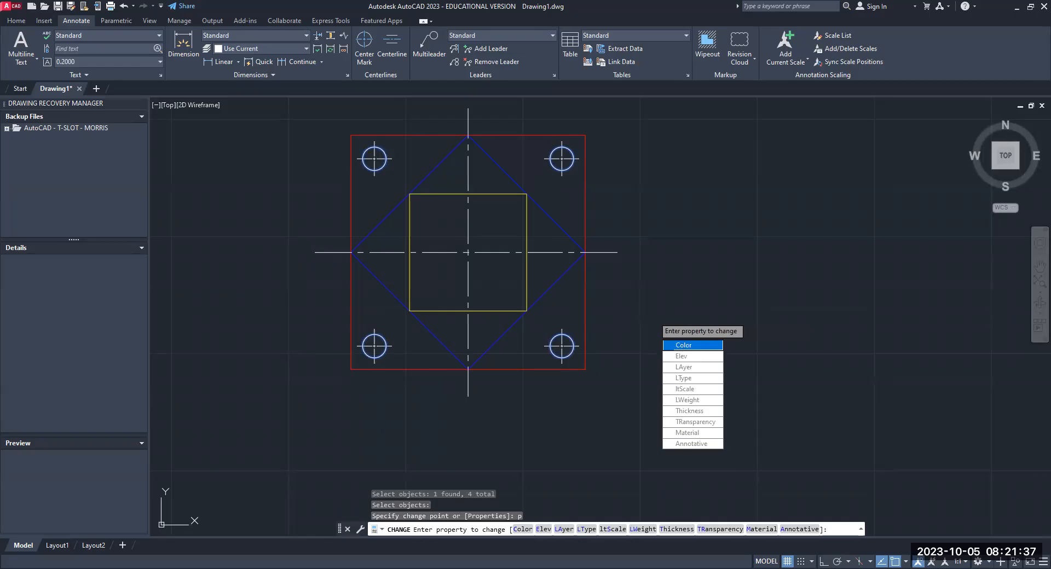
{"action": "left_click", "coordinate": [683, 345]}
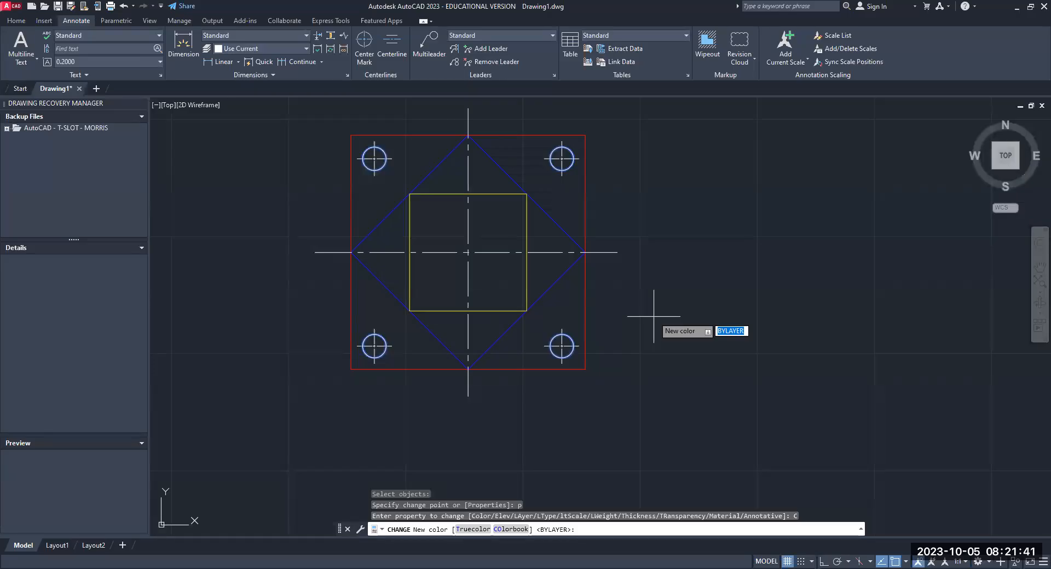
{"action": "type", "text": "cyan"}
{"action": "key", "text": "Return"}
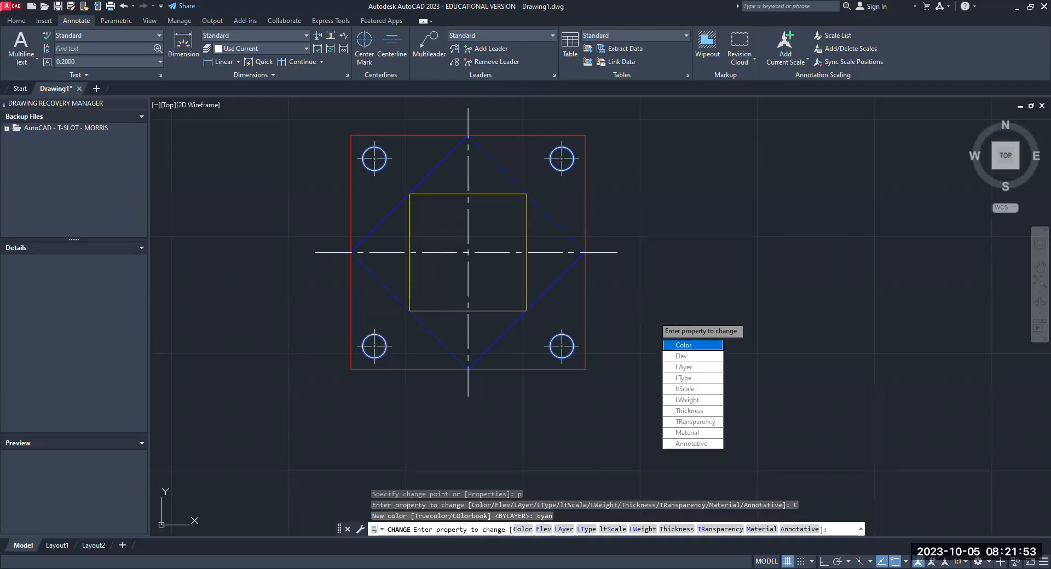
{"action": "key", "text": "Return"}
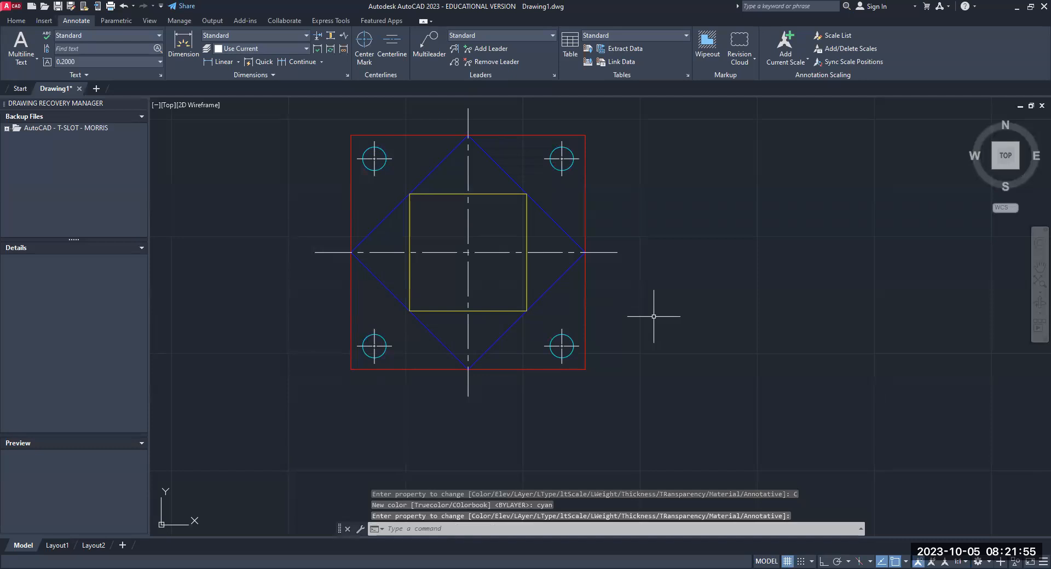
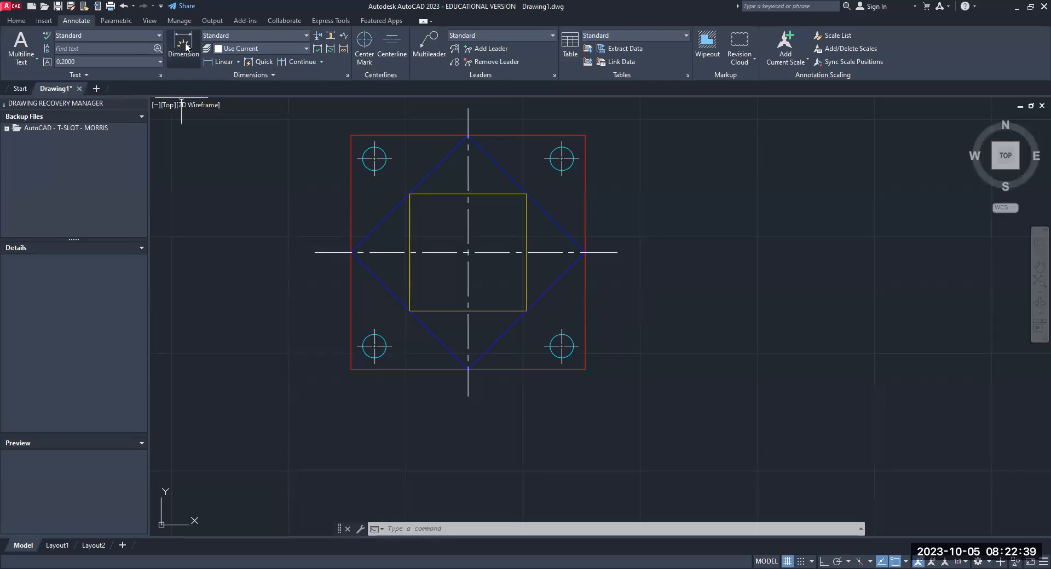
- Add a horizontal linear dimension from the lower-left hole's center mark to the outer square's lower-left corner, placed below the plate
{"action": "left_click", "coordinate": [230, 62]}
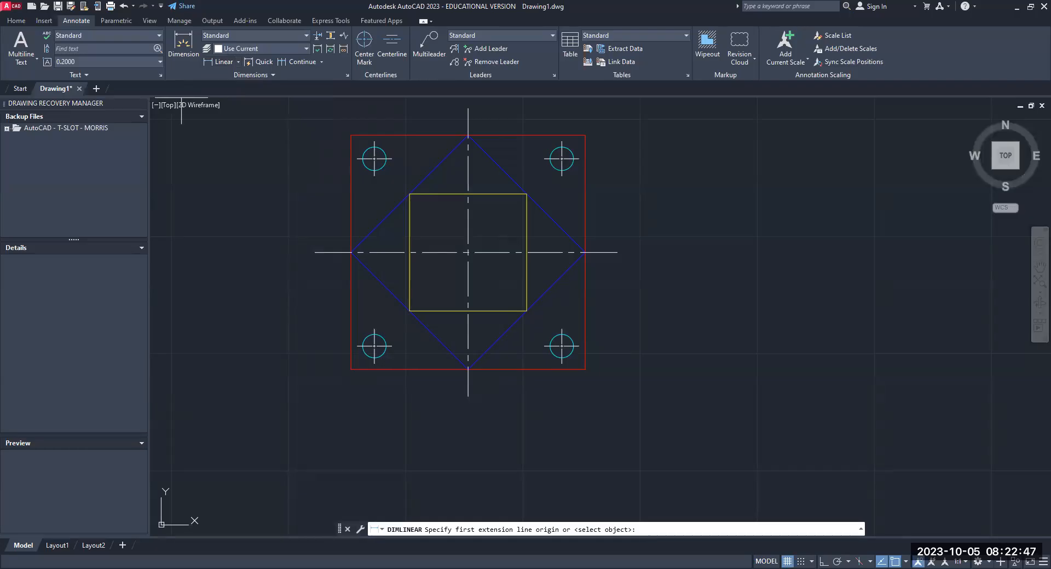
{"action": "left_click", "coordinate": [374, 358]}
{"action": "left_click", "coordinate": [351, 370]}
{"action": "left_click", "coordinate": [368, 393]}
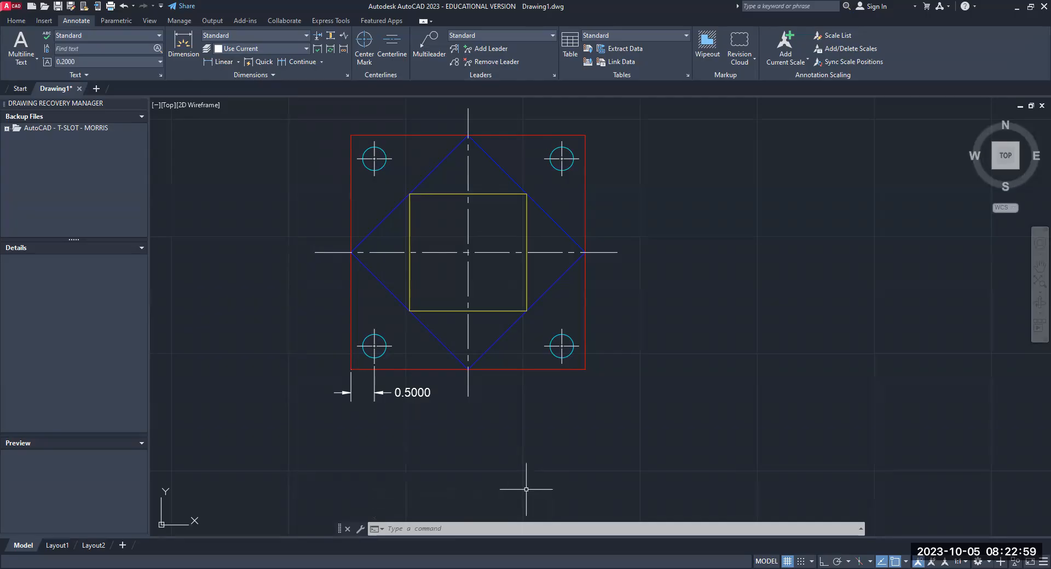
- Examine the gaps between the new dimension's extension lines and the plate's lower-left corner and hole center mark
{"action": "scroll", "coordinate": [403, 385], "scroll_direction": "up", "scroll_amount": 2}
{"action": "scroll", "coordinate": [331, 355], "scroll_direction": "up", "scroll_amount": 4}
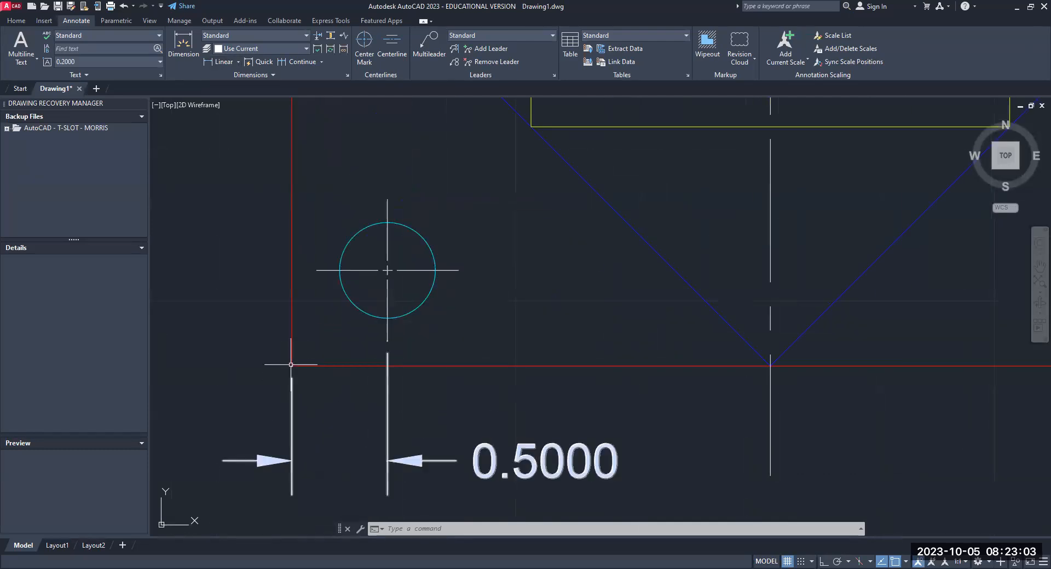
{"action": "scroll", "coordinate": [310, 383], "scroll_direction": "down", "scroll_amount": 2}
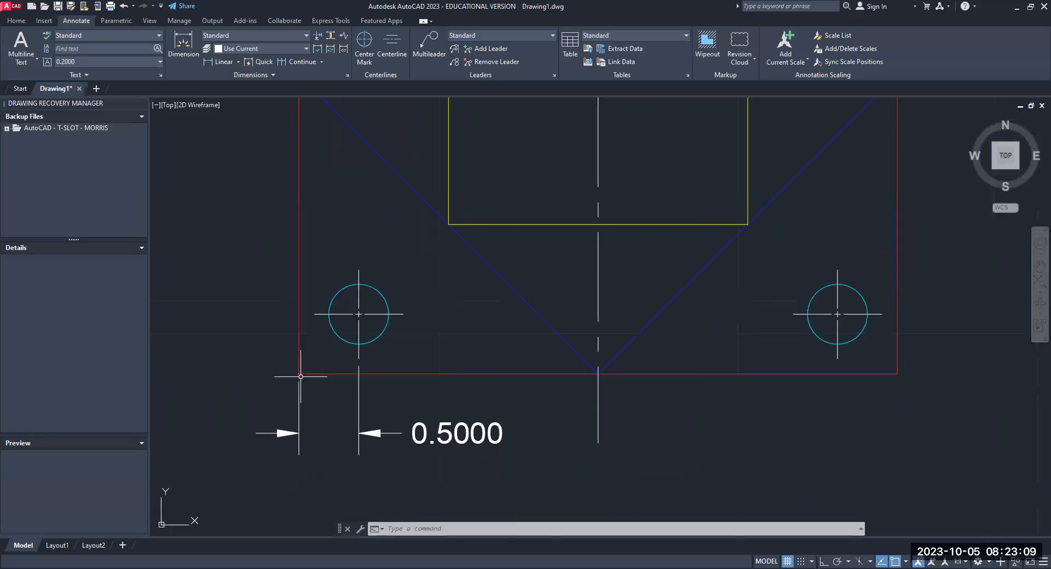
{"action": "scroll", "coordinate": [300, 376], "scroll_direction": "up", "scroll_amount": 2}
{"action": "scroll", "coordinate": [302, 377], "scroll_direction": "down", "scroll_amount": 2}
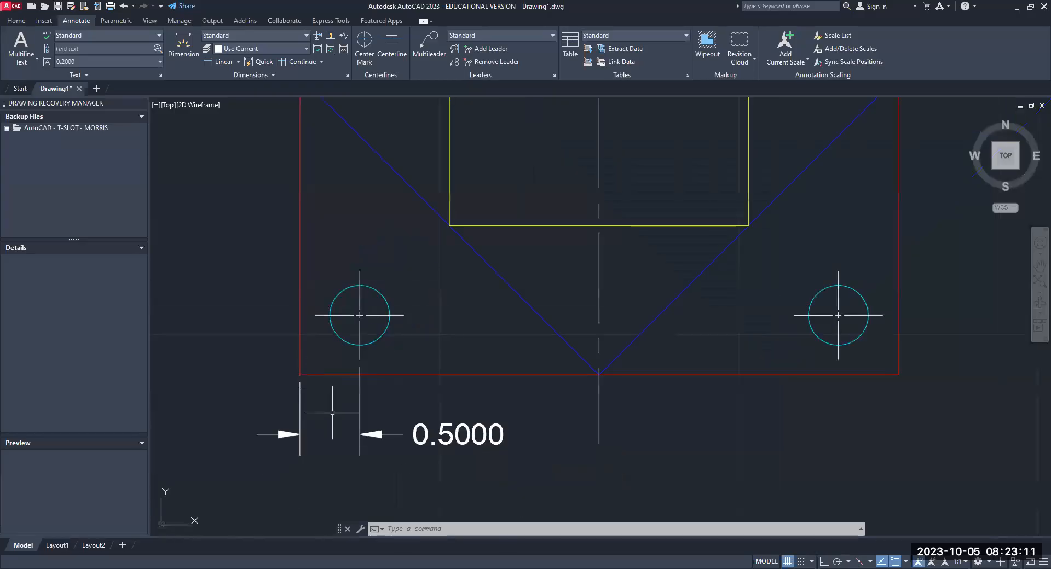
{"action": "scroll", "coordinate": [464, 451], "scroll_direction": "down", "scroll_amount": 2}
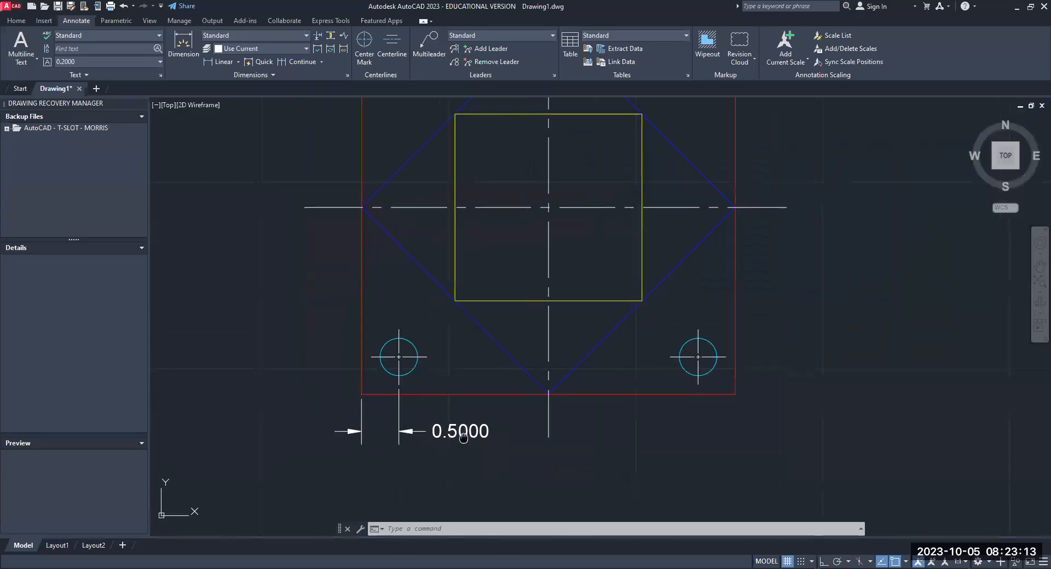
{"action": "middle_click_drag", "start_coordinate": [464, 451], "coordinate": [450, 400]}
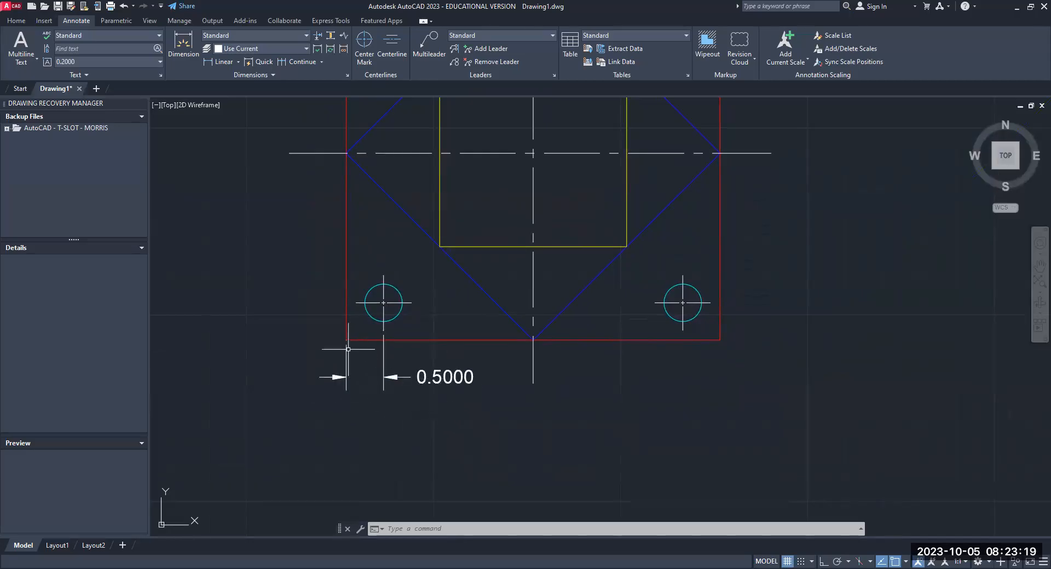
{"action": "scroll", "coordinate": [349, 348], "scroll_direction": "up", "scroll_amount": 2}
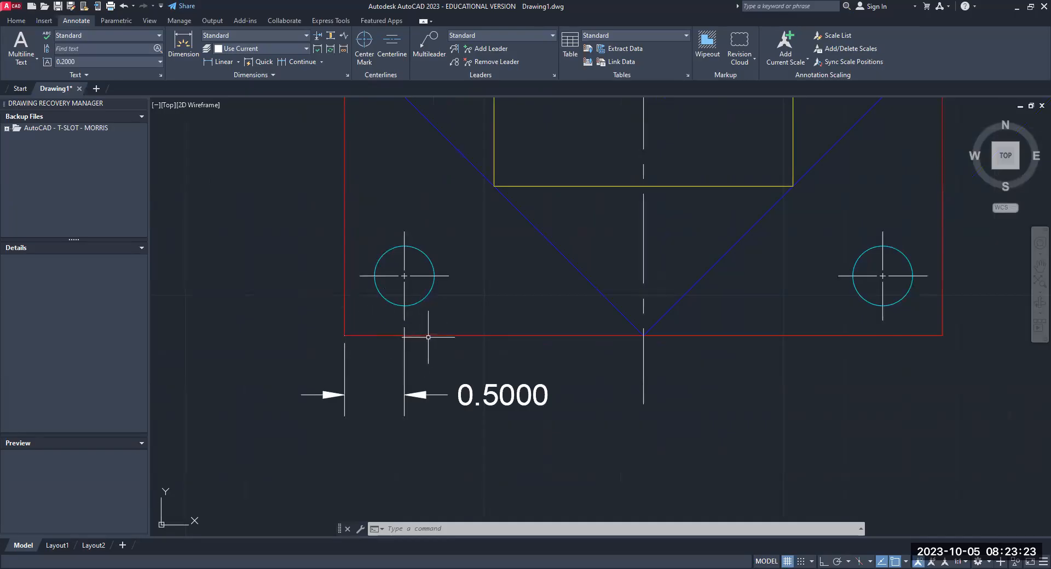
{"action": "scroll", "coordinate": [482, 410], "scroll_direction": "down", "scroll_amount": 2}
{"action": "scroll", "coordinate": [482, 411], "scroll_direction": "down", "scroll_amount": 1}
{"action": "mouse_move", "coordinate": [538, 425]}
{"action": "middle_mouse_down"}
{"action": "mouse_move", "coordinate": [324, 424]}
{"action": "mouse_move", "coordinate": [315, 445]}
{"action": "middle_mouse_up"}
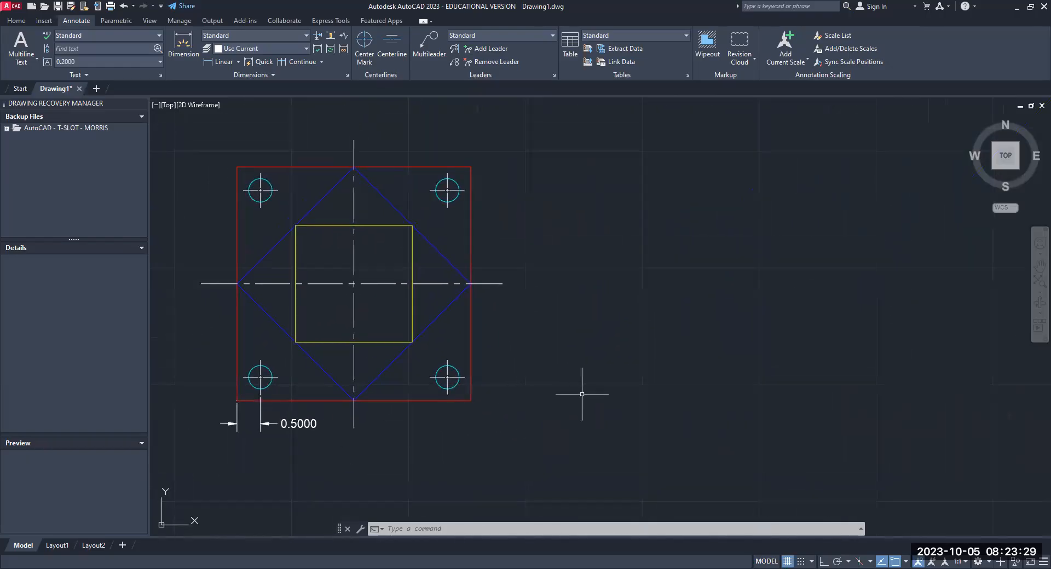
- Check the current arrow size and text height of dimensions with the DIMASZ and DIMTXT variables, keeping both values
{"action": "type", "text": "DIM"}
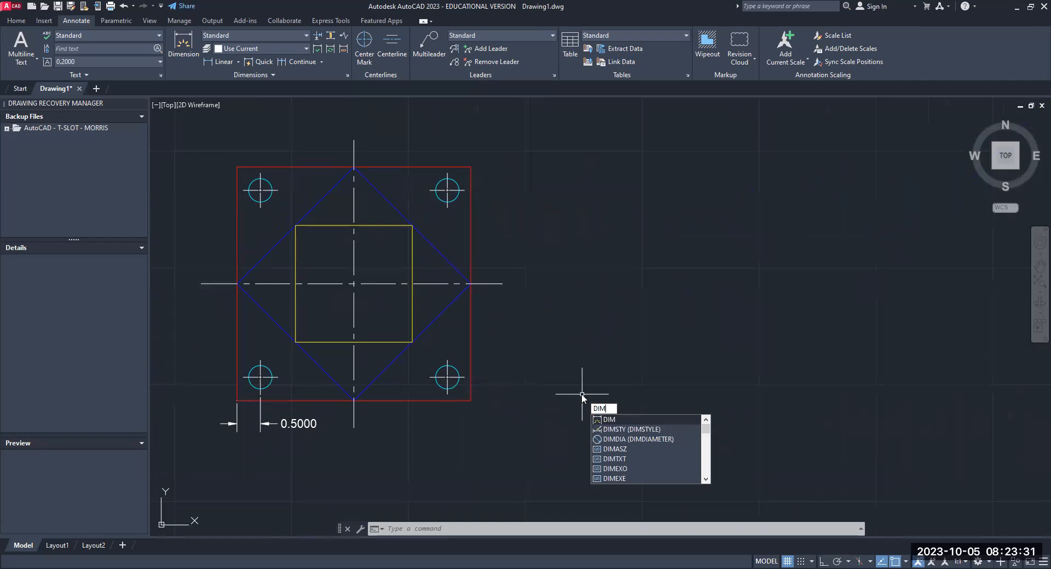
{"action": "type", "text": "ASZ"}
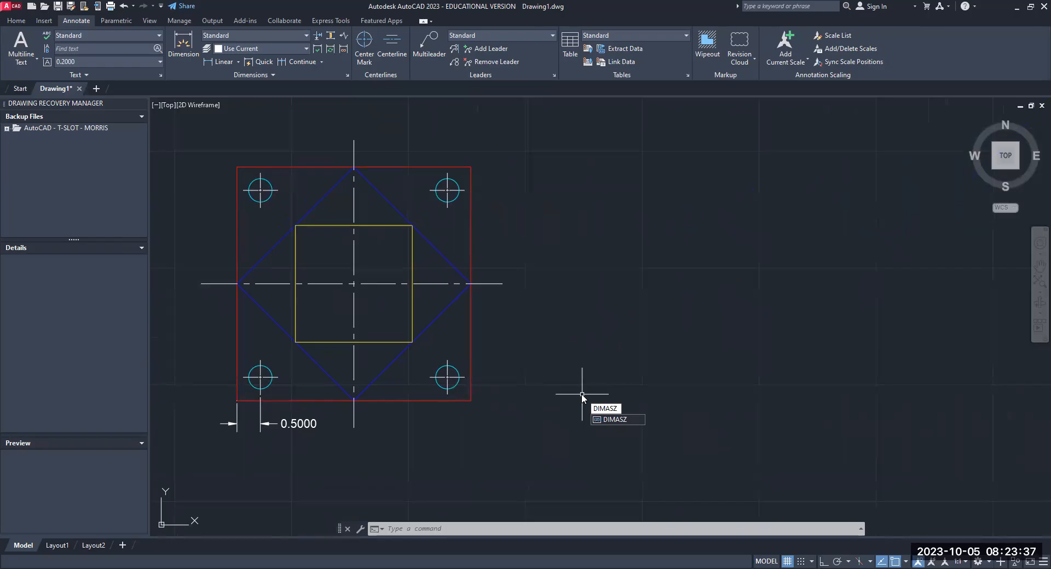
{"action": "key", "text": "Return"}
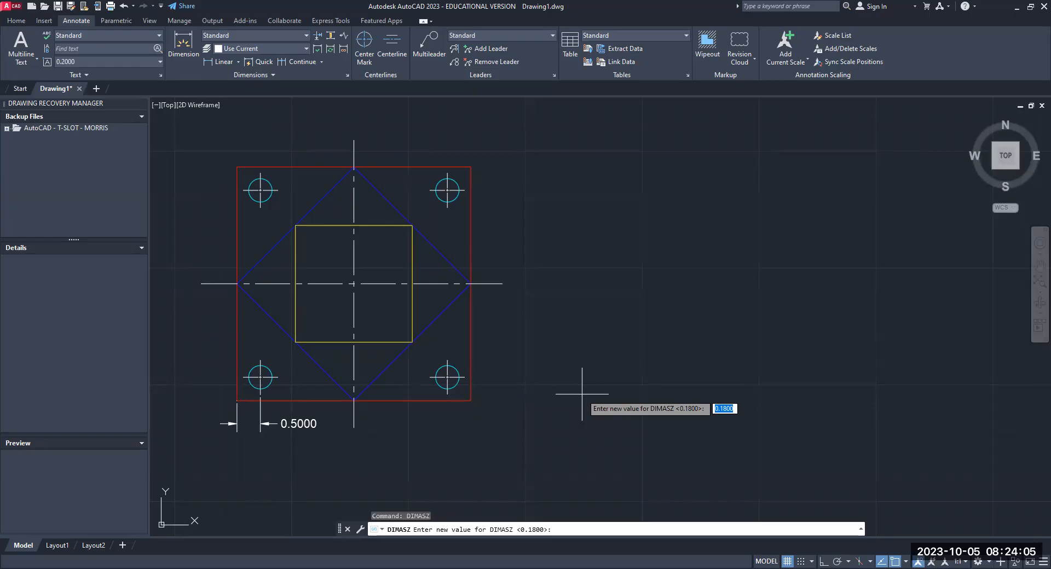
{"action": "key", "text": "Escape"}
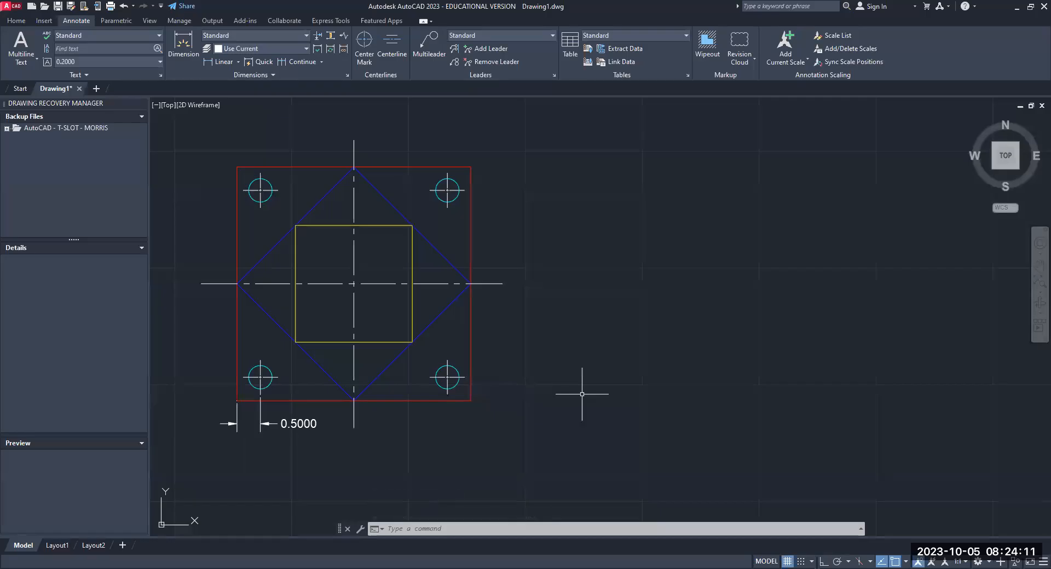
{"action": "type", "text": "DIMTXT"}
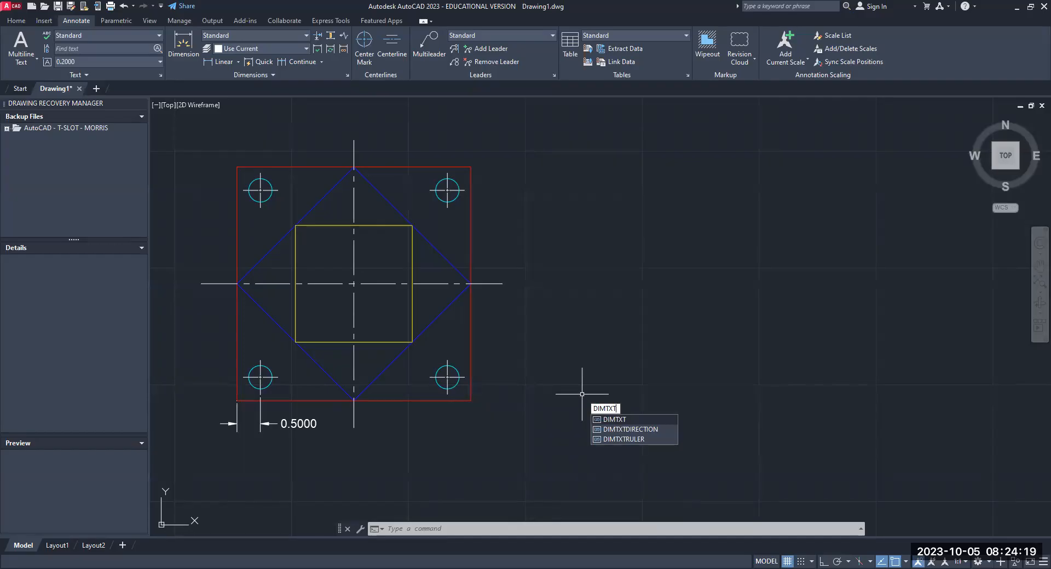
{"action": "key", "text": "Return"}
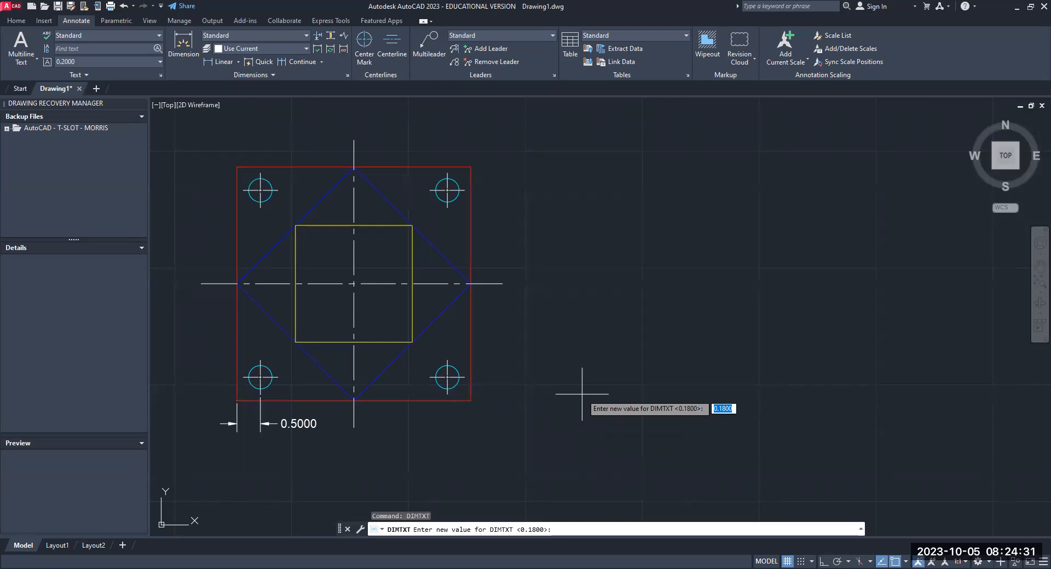
{"action": "key", "text": "Return"}
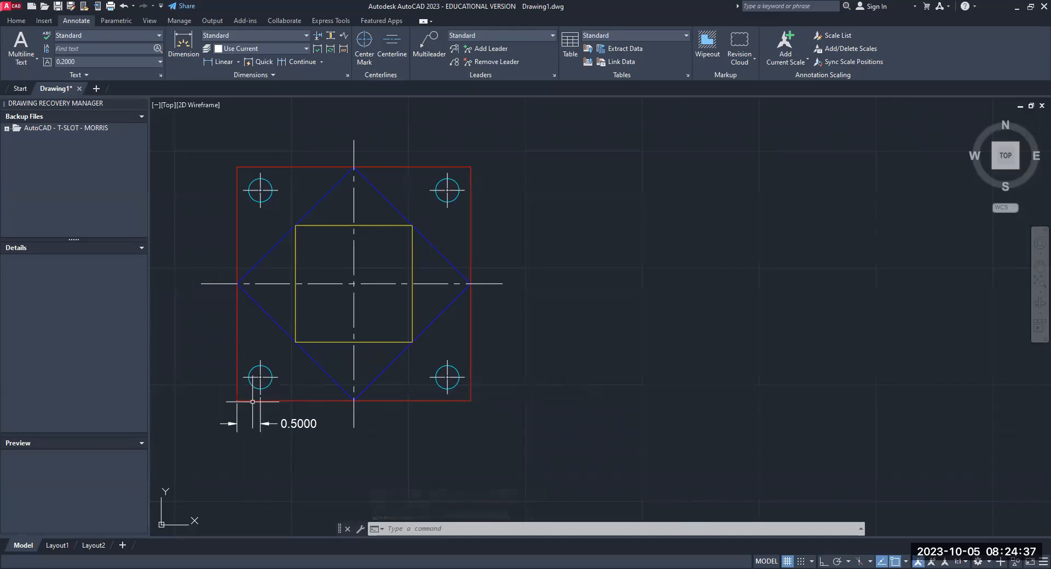
- Set the dimension extension line offset variable DIMEXO to .18
{"action": "scroll", "coordinate": [235, 404], "scroll_direction": "up", "scroll_amount": 8}
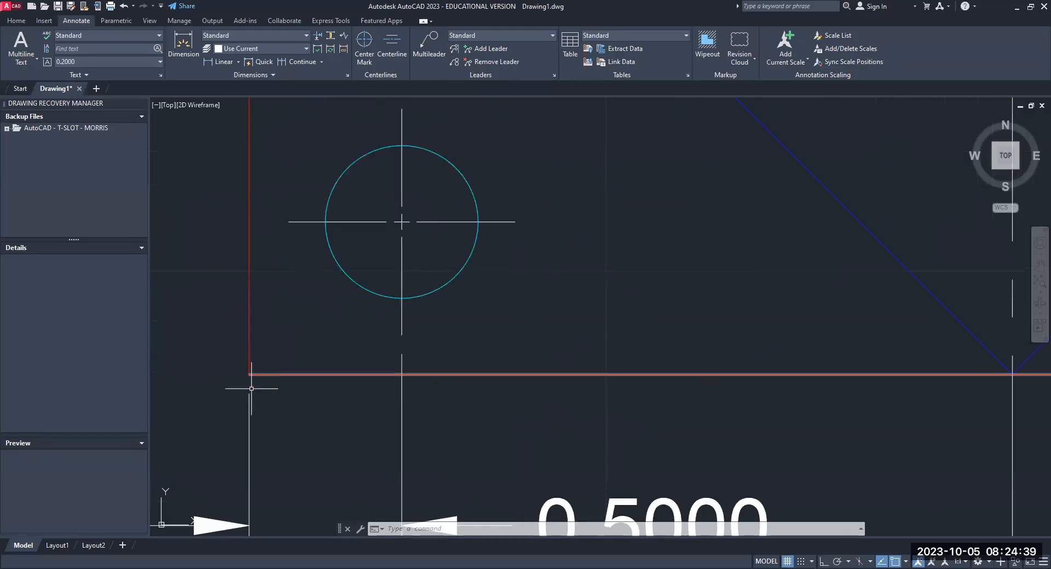
{"action": "scroll", "coordinate": [513, 346], "scroll_direction": "down", "scroll_amount": 6}
{"action": "middle_click_drag", "start_coordinate": [534, 369], "coordinate": [275, 365]}
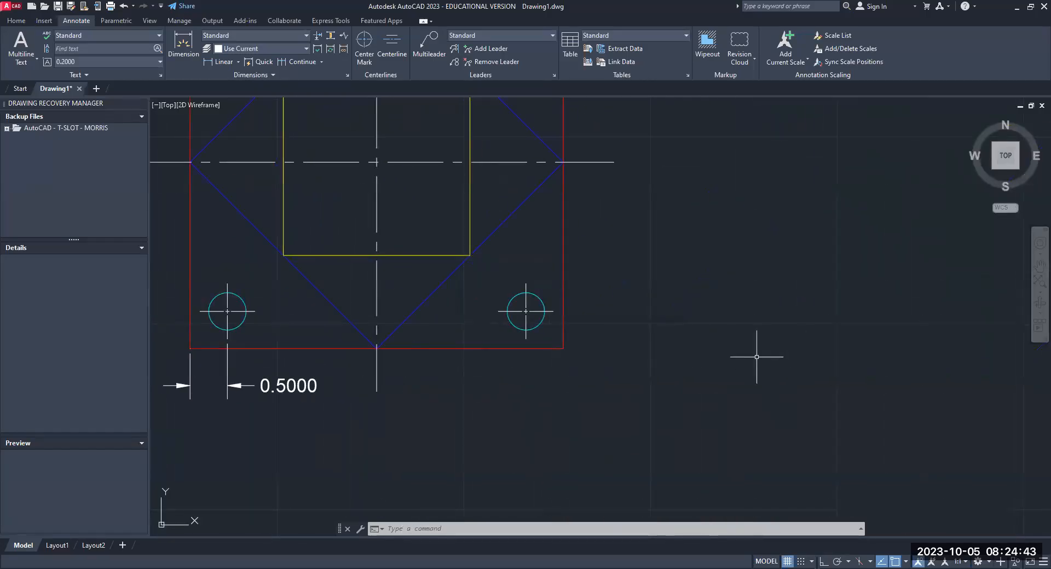
{"action": "type", "text": "DIM"}
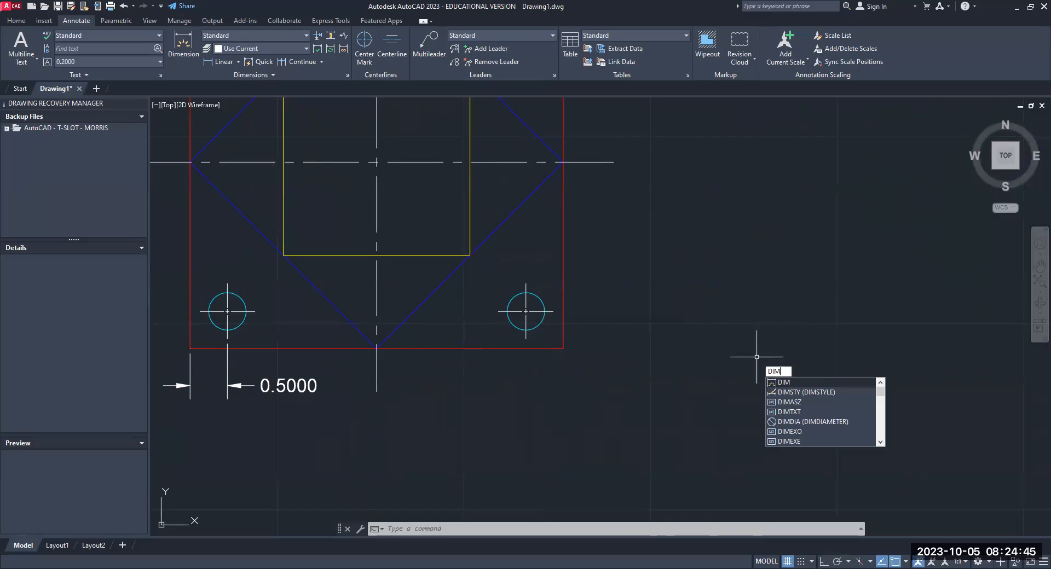
{"action": "type", "text": "EX"}
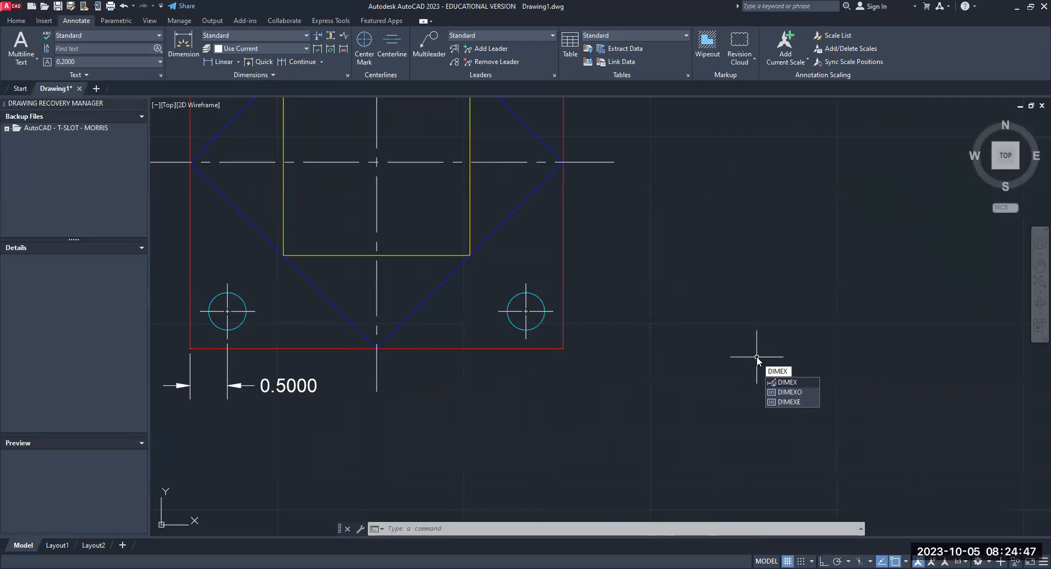
{"action": "type", "text": "O"}
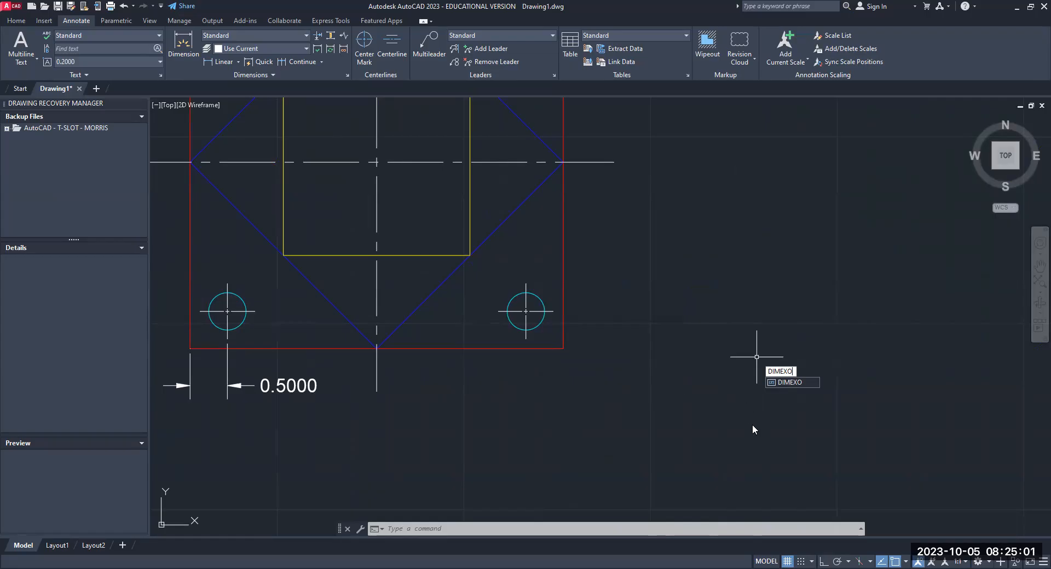
{"action": "scroll", "coordinate": [752, 425], "scroll_direction": "down", "scroll_amount": 2}
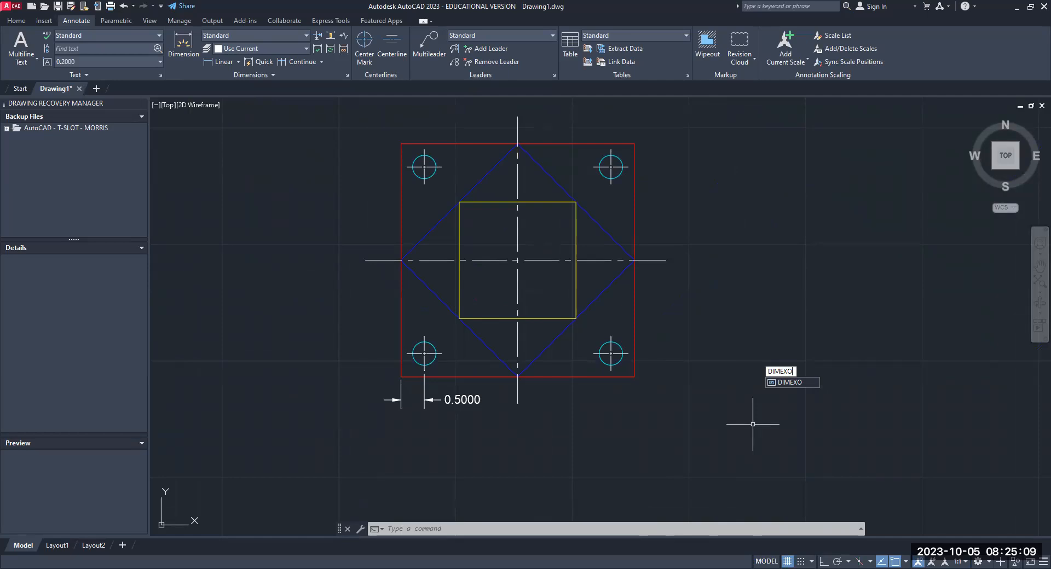
{"action": "key", "text": "Return"}
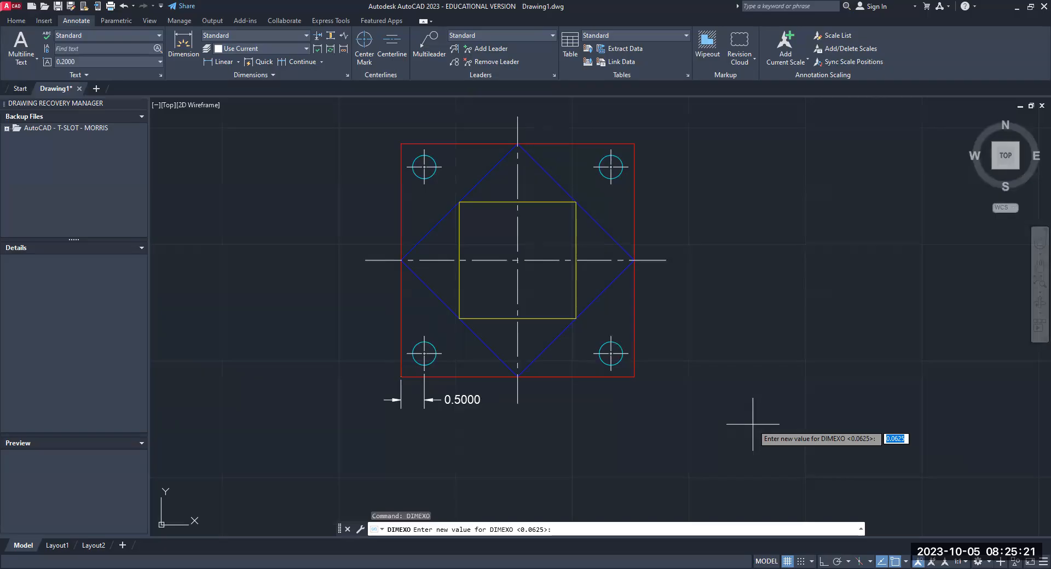
{"action": "type", "text": ".18"}
{"action": "key", "text": "Return"}
- Add a horizontal linear dimension from the lower-right hole's center mark to the outer square's lower-right corner, placed below the plate
{"action": "scroll", "coordinate": [364, 367], "scroll_direction": "up", "scroll_amount": 4}
{"action": "mouse_move", "coordinate": [364, 363]}
{"action": "middle_mouse_down"}
{"action": "mouse_move", "coordinate": [263, 266]}
{"action": "mouse_move", "coordinate": [208, 252]}
{"action": "middle_mouse_up"}
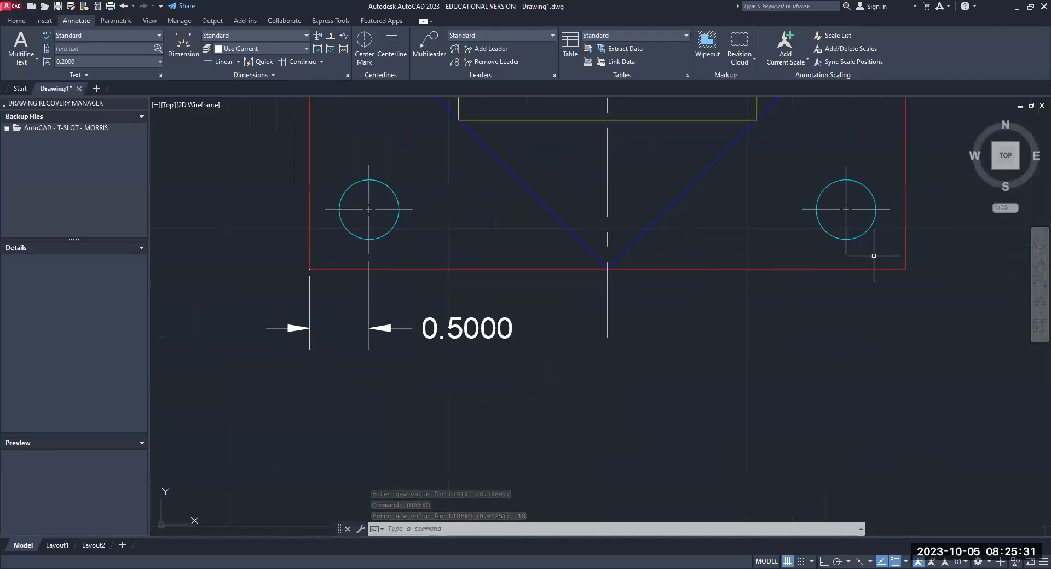
{"action": "scroll", "coordinate": [475, 374], "scroll_direction": "down", "scroll_amount": 2}
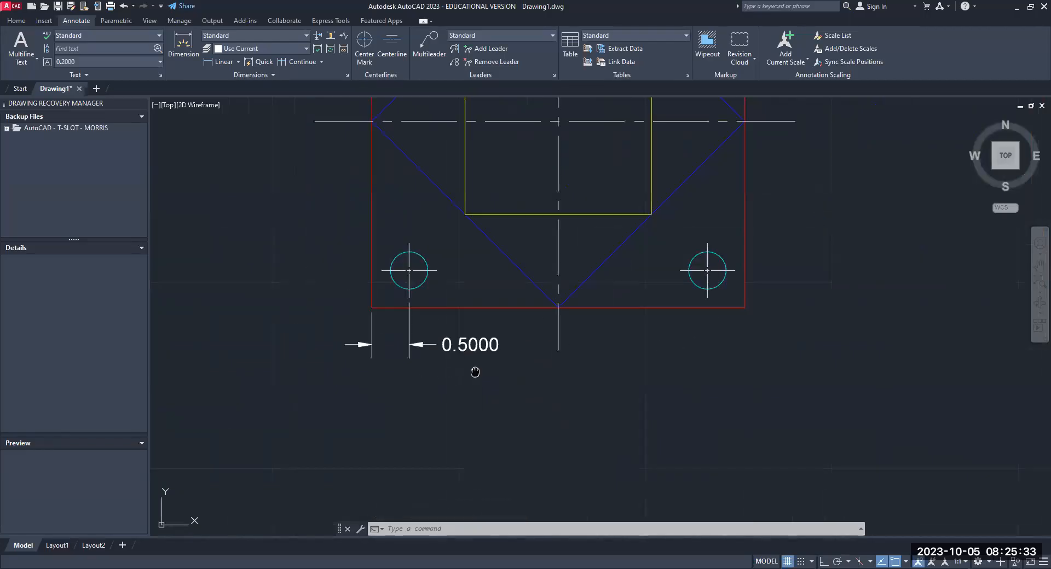
{"action": "middle_click_drag", "start_coordinate": [475, 372], "coordinate": [405, 375]}
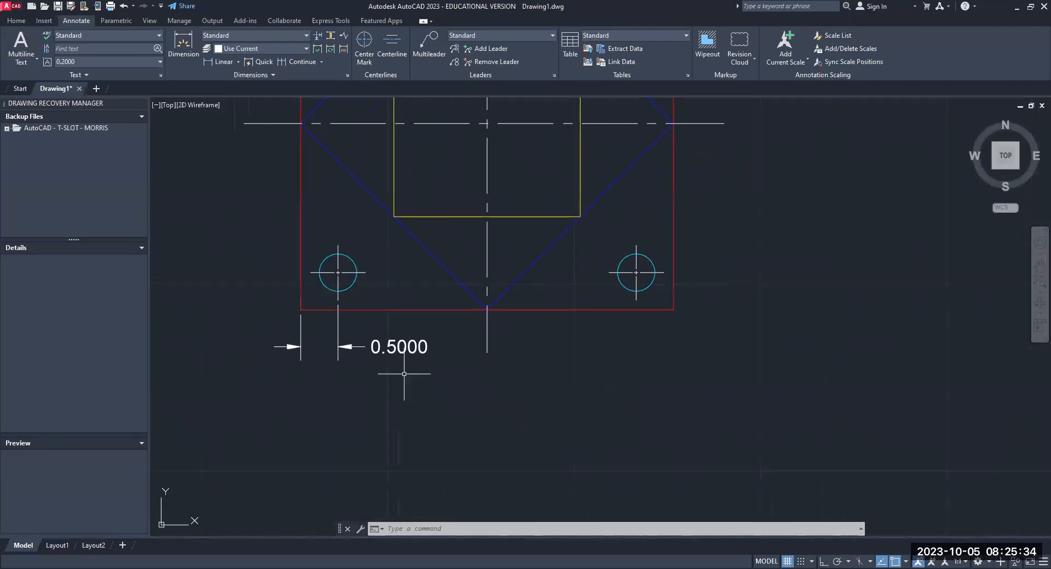
{"action": "left_click", "coordinate": [220, 63]}
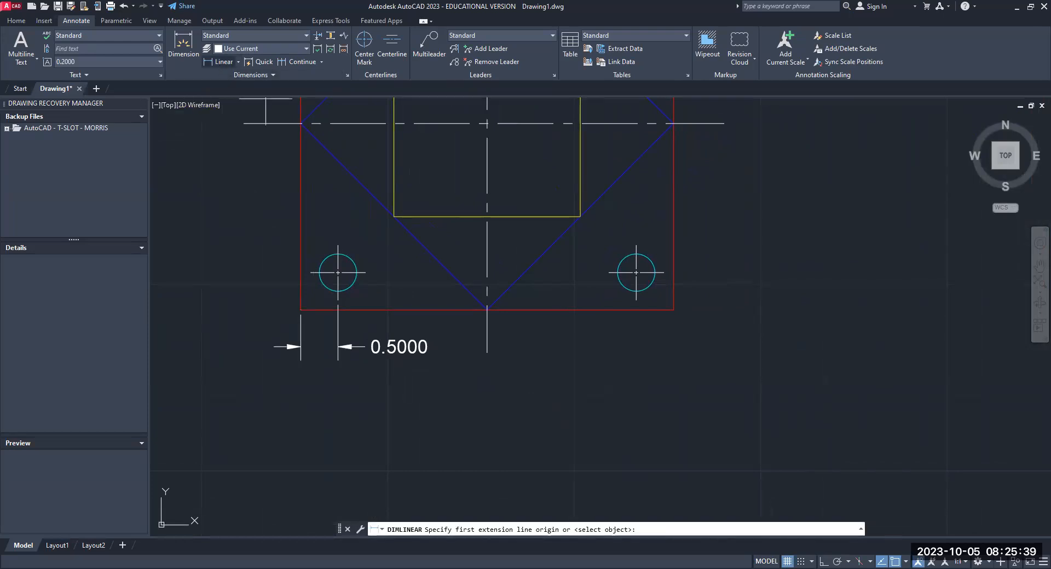
{"action": "left_click", "coordinate": [637, 300]}
{"action": "left_click", "coordinate": [673, 310]}
{"action": "left_click", "coordinate": [664, 341]}
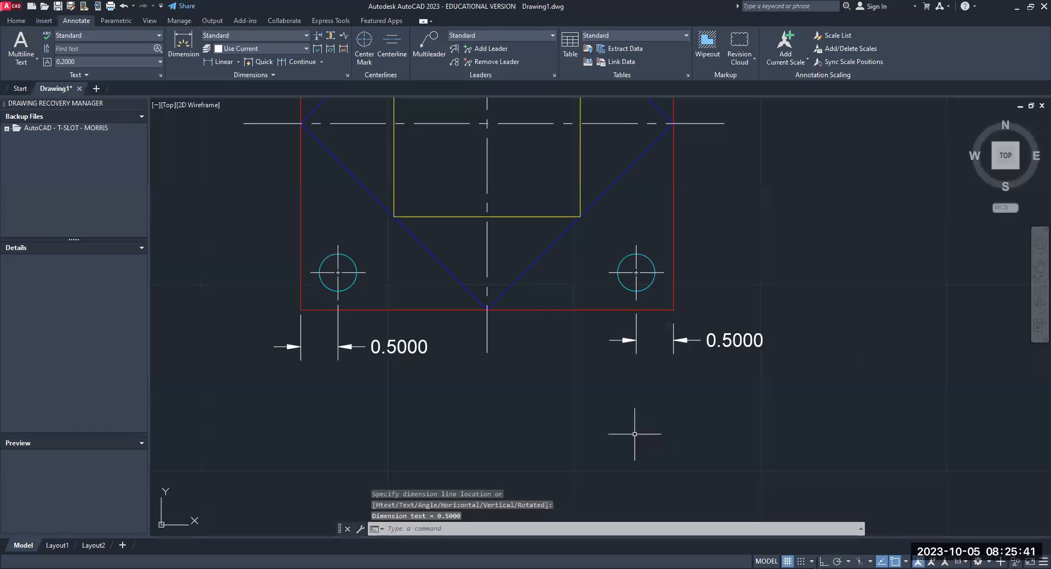
- Compare the extension line gaps of the dimensions at the plate's lower-left and lower-right corners
{"action": "middle_click_drag", "start_coordinate": [605, 410], "coordinate": [700, 383]}
{"action": "scroll", "coordinate": [406, 298], "scroll_direction": "up", "scroll_amount": 4}
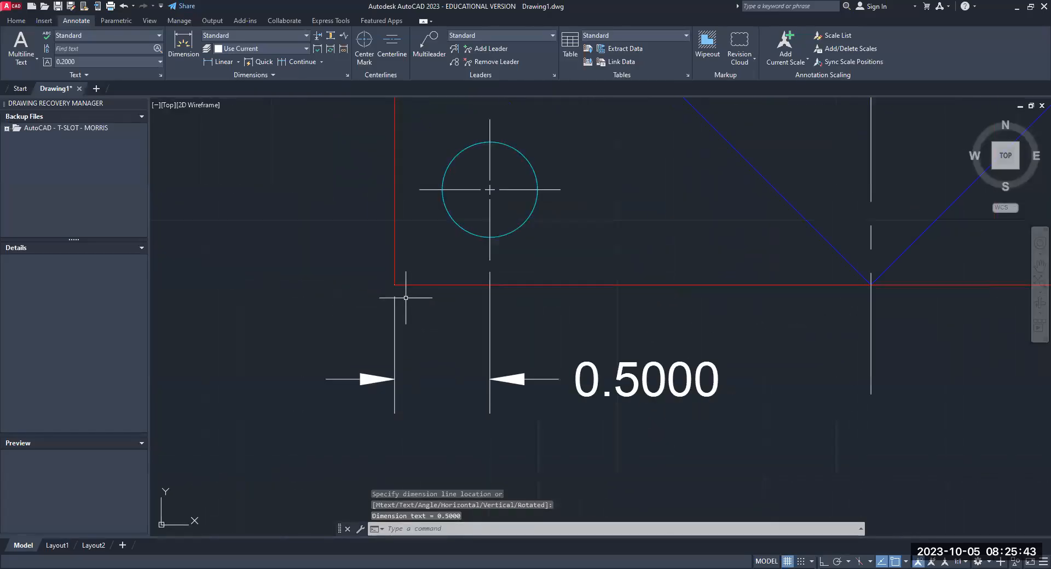
{"action": "scroll", "coordinate": [479, 291], "scroll_direction": "down", "scroll_amount": 2}
{"action": "middle_click_drag", "start_coordinate": [479, 290], "coordinate": [217, 302]}
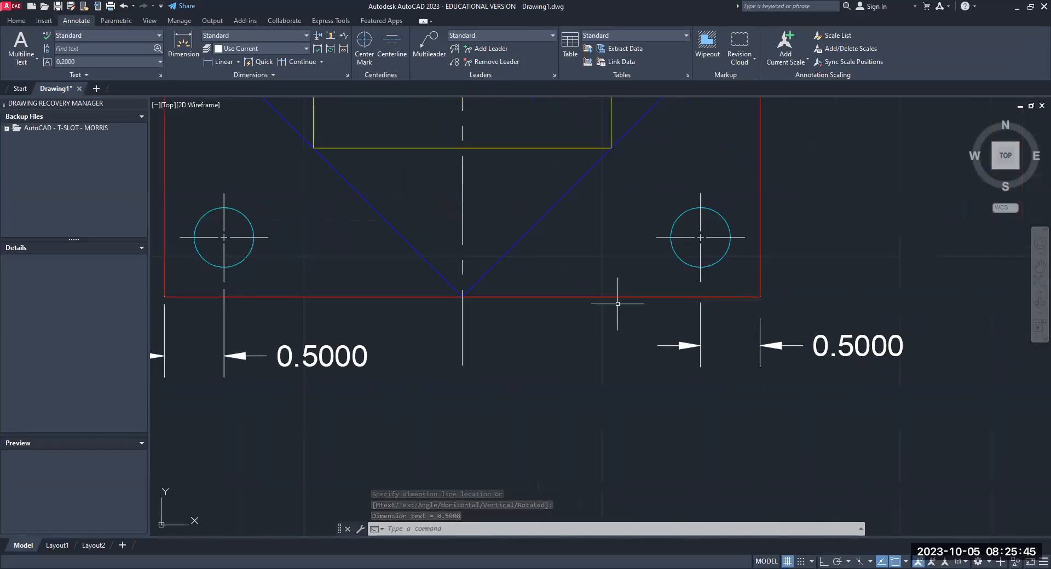
{"action": "scroll", "coordinate": [741, 352], "scroll_direction": "down", "scroll_amount": 2}
{"action": "mouse_move", "coordinate": [737, 372]}
{"action": "middle_mouse_down"}
{"action": "mouse_move", "coordinate": [736, 386]}
{"action": "mouse_move", "coordinate": [779, 314]}
{"action": "middle_mouse_up"}
{"action": "middle_click_drag", "start_coordinate": [818, 353], "coordinate": [781, 354]}
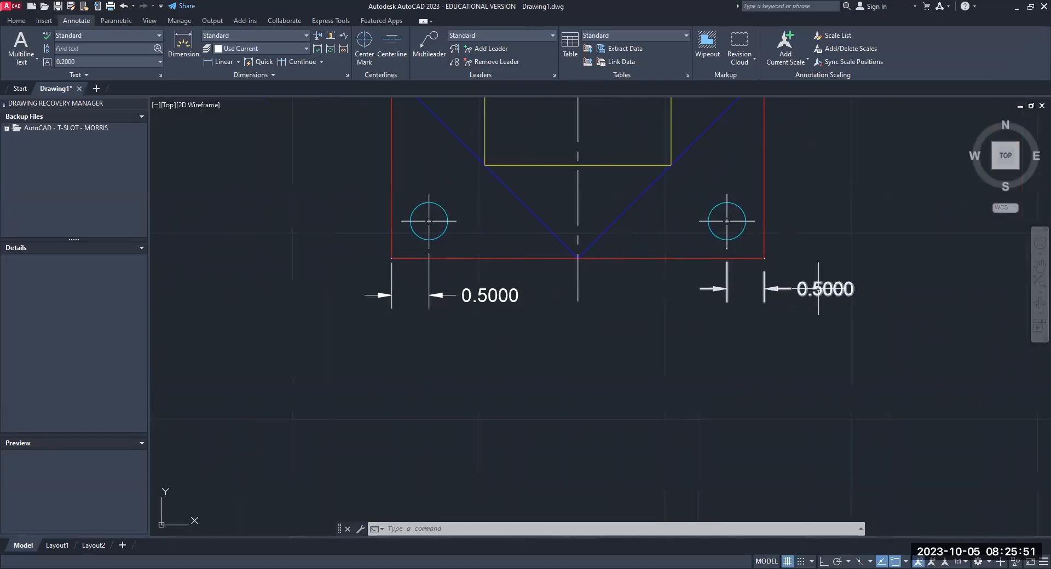
- Delete the horizontal dimensions below the lower-right and lower-left holes
{"action": "left_click", "coordinate": [818, 289]}
{"action": "key", "text": "Delete"}
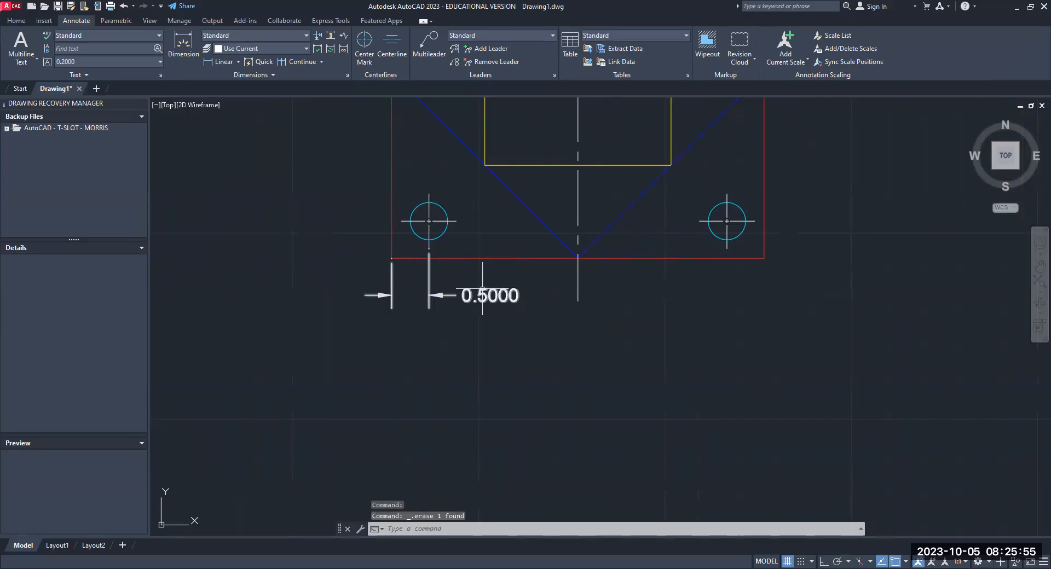
{"action": "left_click", "coordinate": [429, 279]}
{"action": "key", "text": "Delete"}
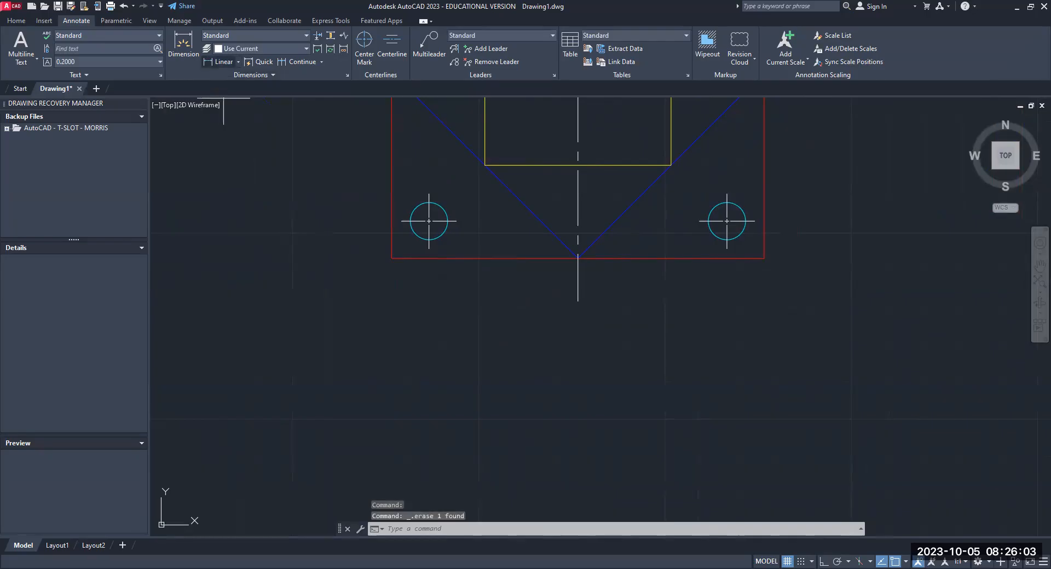
- Add a horizontal linear dimension from the outer square's lower-left corner to the lower-left hole's center mark, placed below the plate
{"action": "left_click", "coordinate": [223, 62]}
{"action": "left_click", "coordinate": [392, 259]}
{"action": "left_click", "coordinate": [429, 250]}
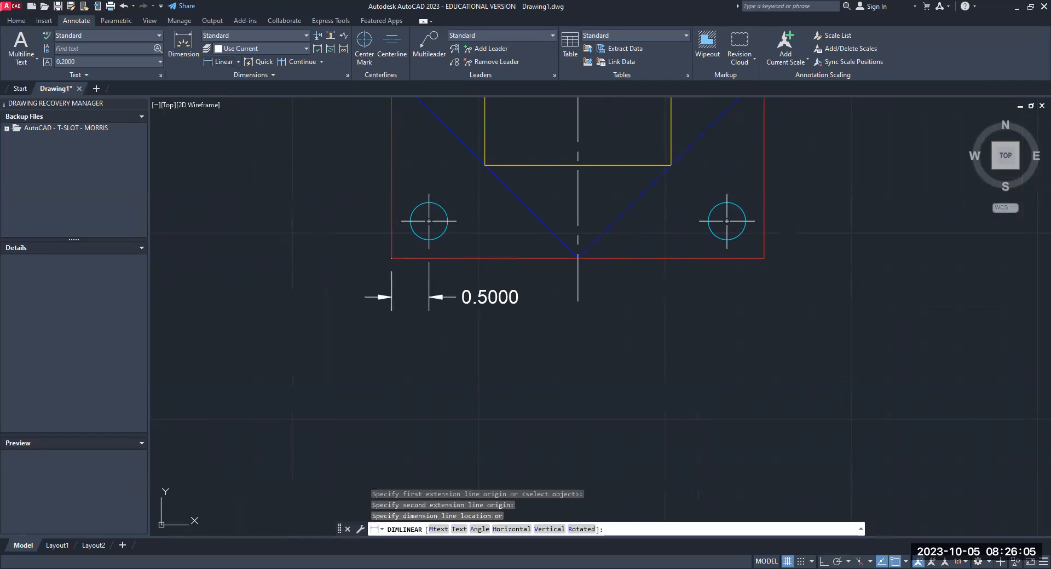
{"action": "left_click", "coordinate": [428, 296]}
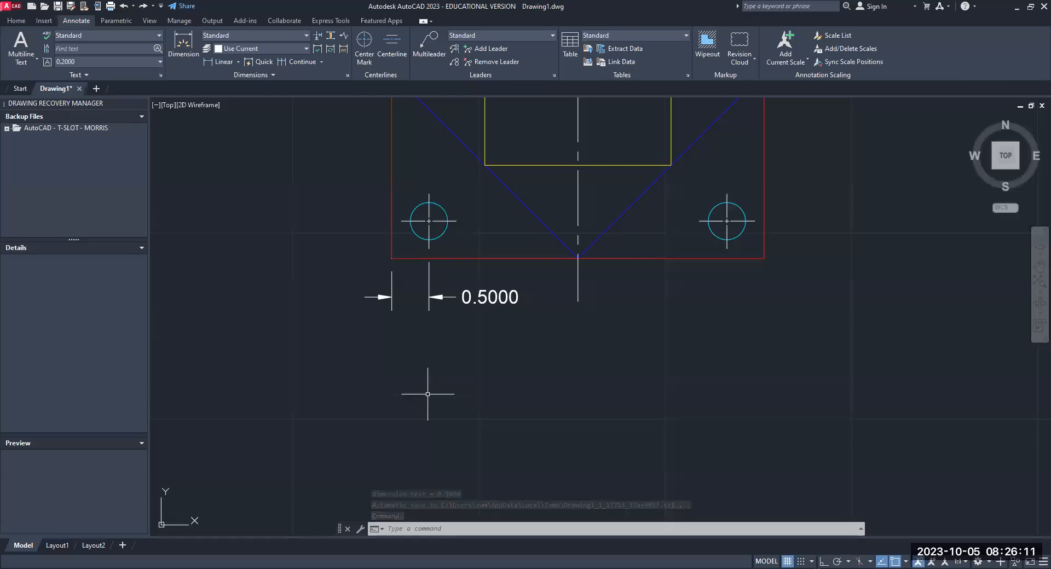
- Set the linear dimension precision of the Standard style's overrides to 0.00 and set the style current
{"action": "key", "text": "Escape"}
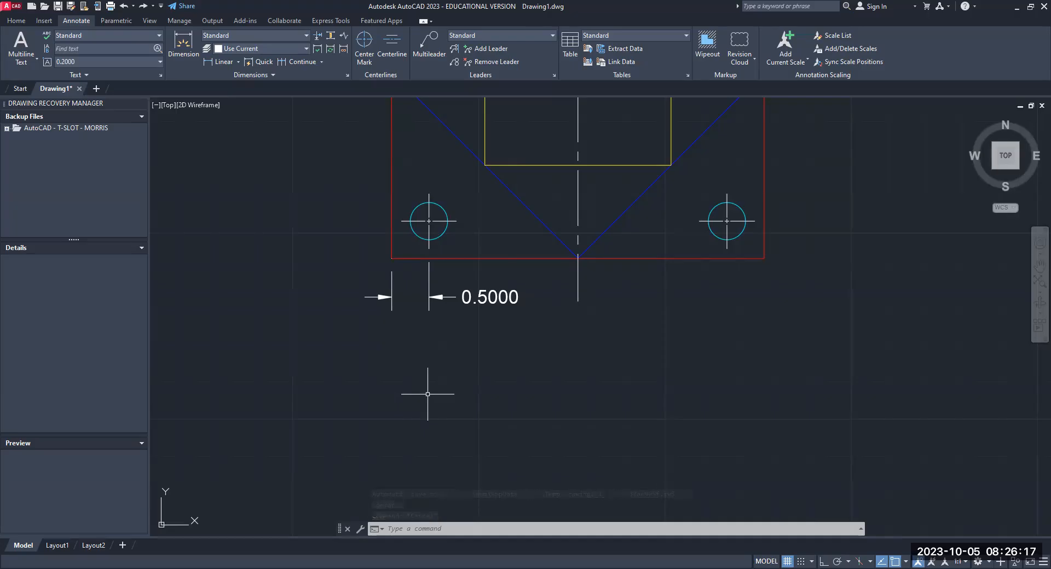
{"action": "type", "text": "DDIM"}
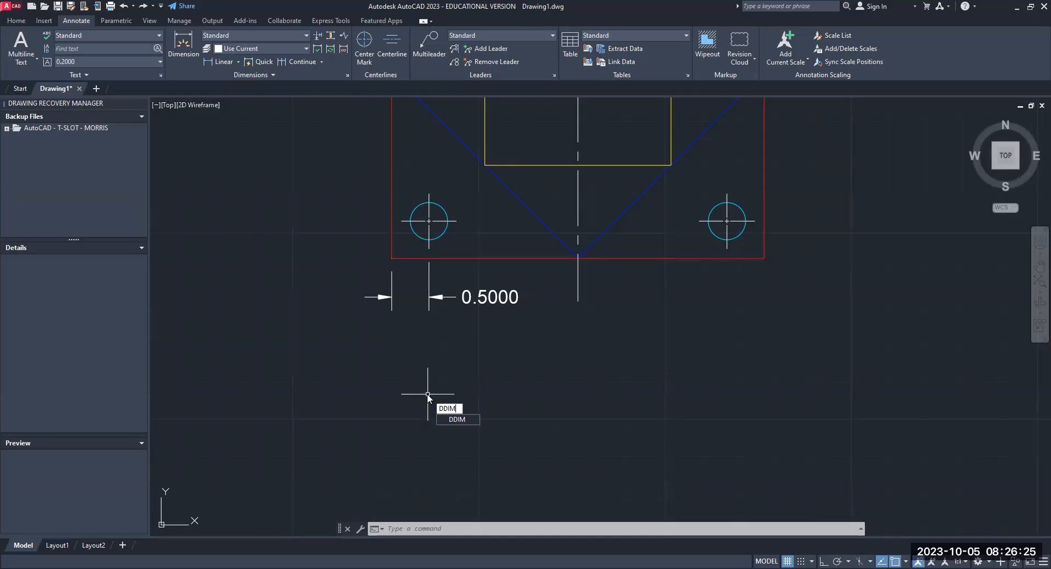
{"action": "key", "text": "Return"}
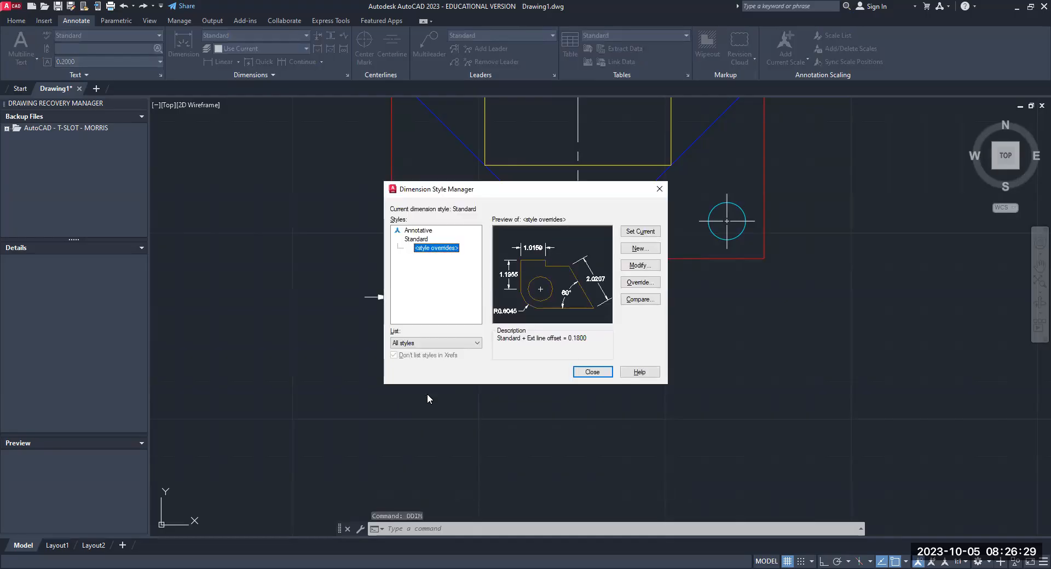
{"action": "left_click", "coordinate": [639, 267]}
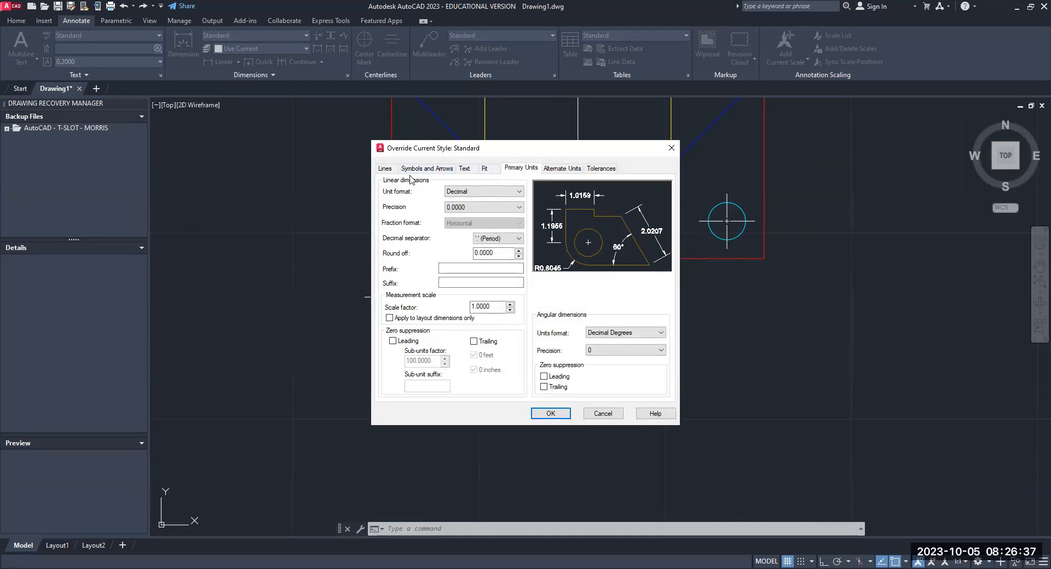
{"action": "left_click", "coordinate": [393, 171]}
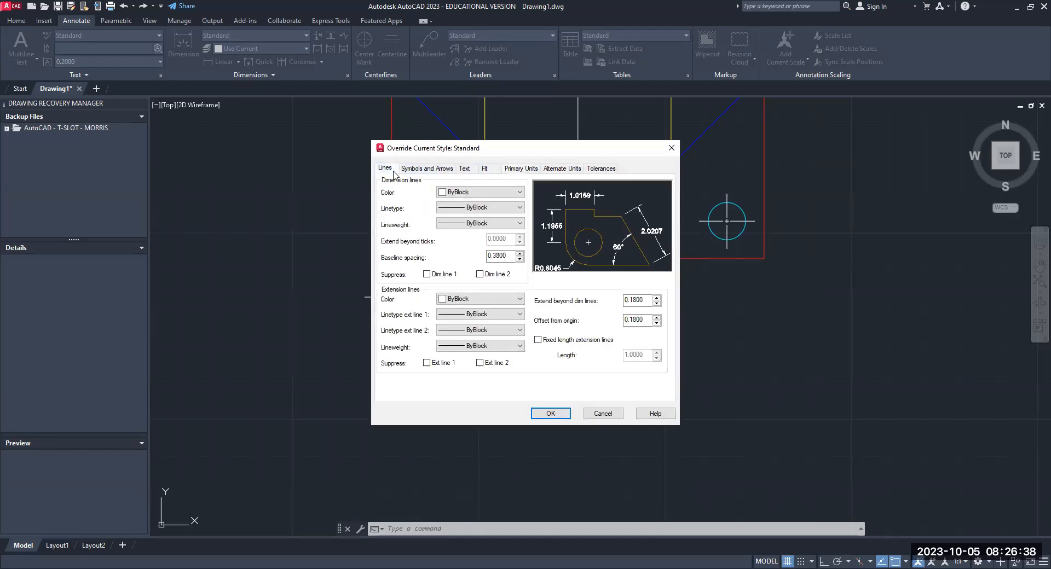
{"action": "left_click", "coordinate": [426, 169]}
{"action": "left_click", "coordinate": [465, 170]}
{"action": "left_click", "coordinate": [486, 173]}
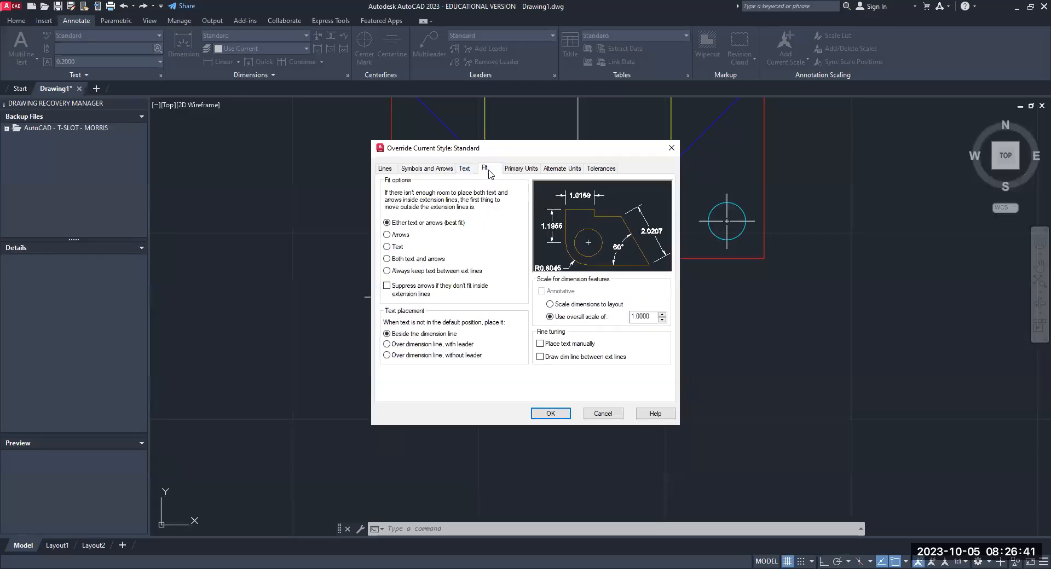
{"action": "left_click", "coordinate": [524, 173]}
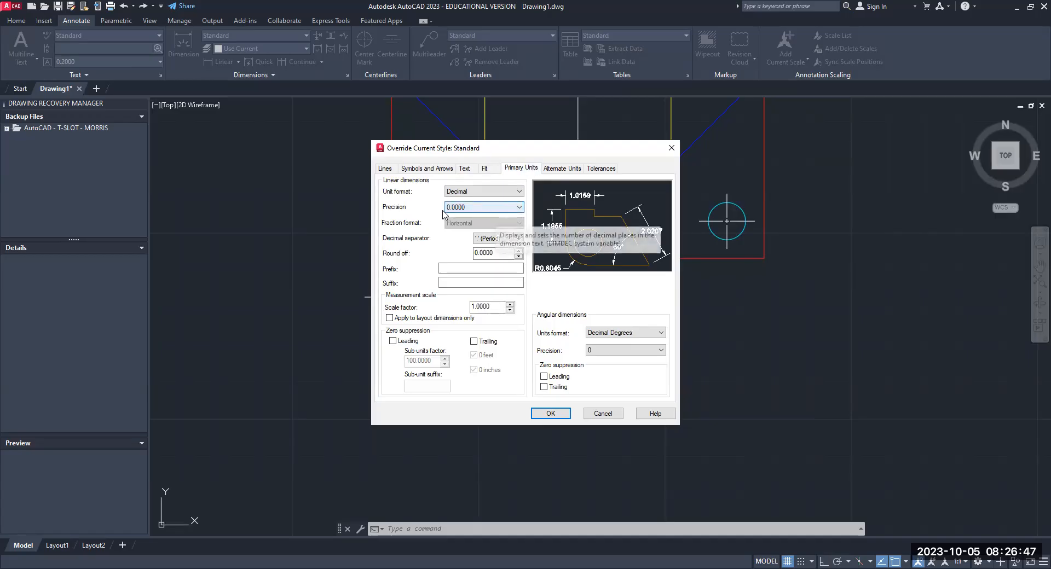
{"action": "left_click", "coordinate": [519, 208]}
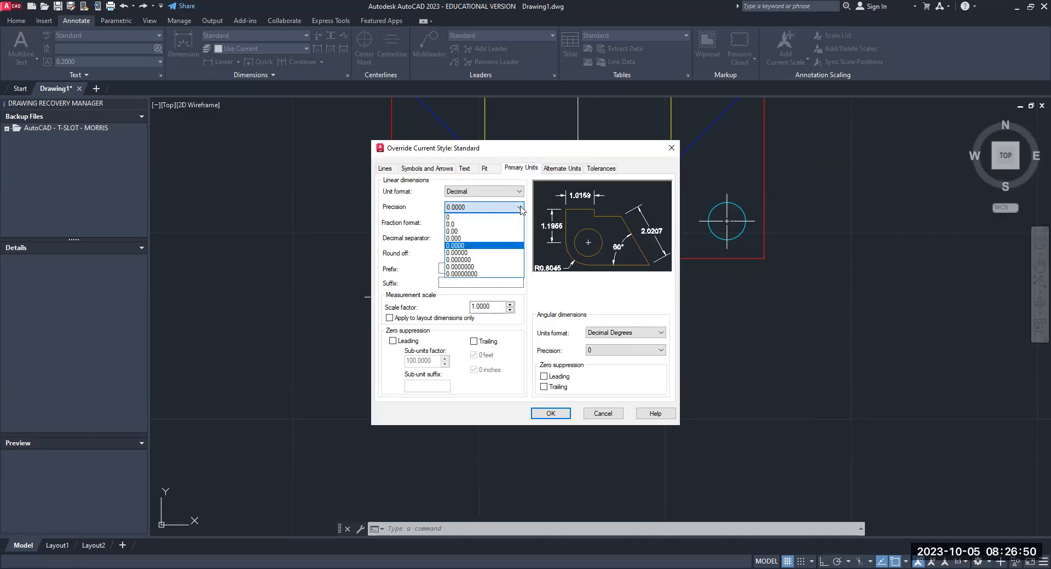
{"action": "left_click", "coordinate": [489, 232]}
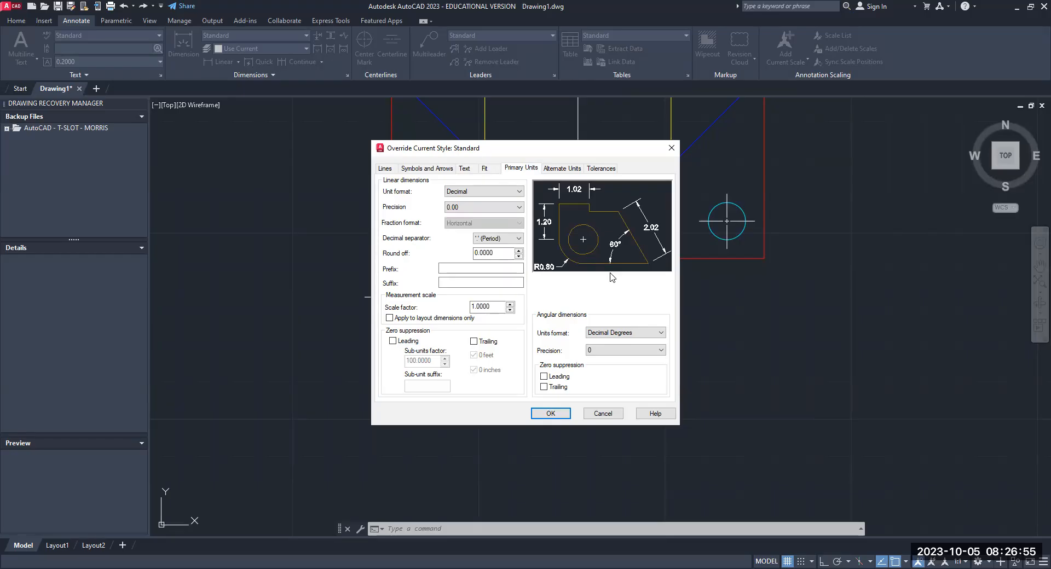
{"action": "left_click", "coordinate": [559, 416]}
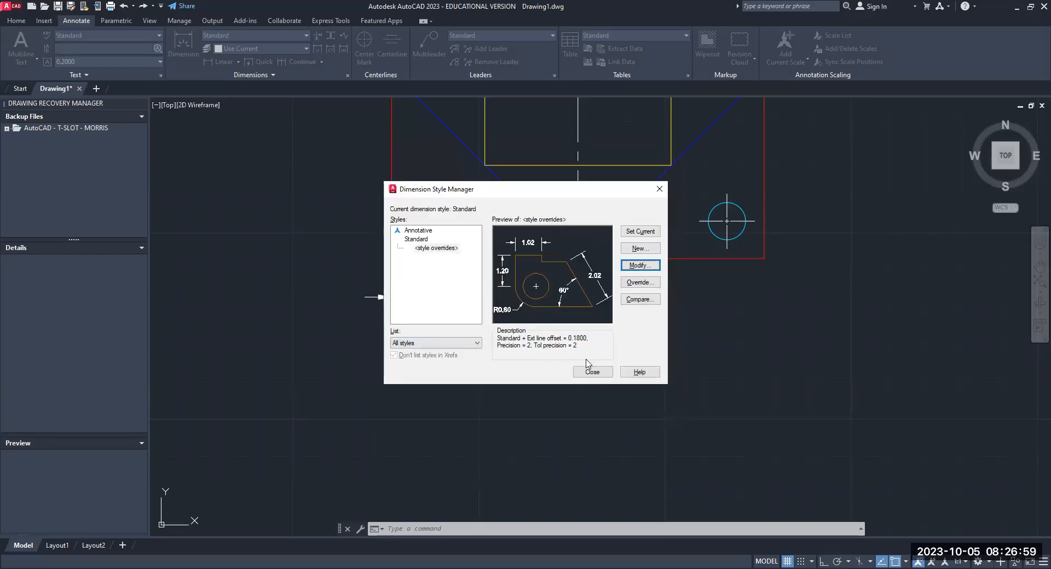
{"action": "left_click", "coordinate": [643, 234]}
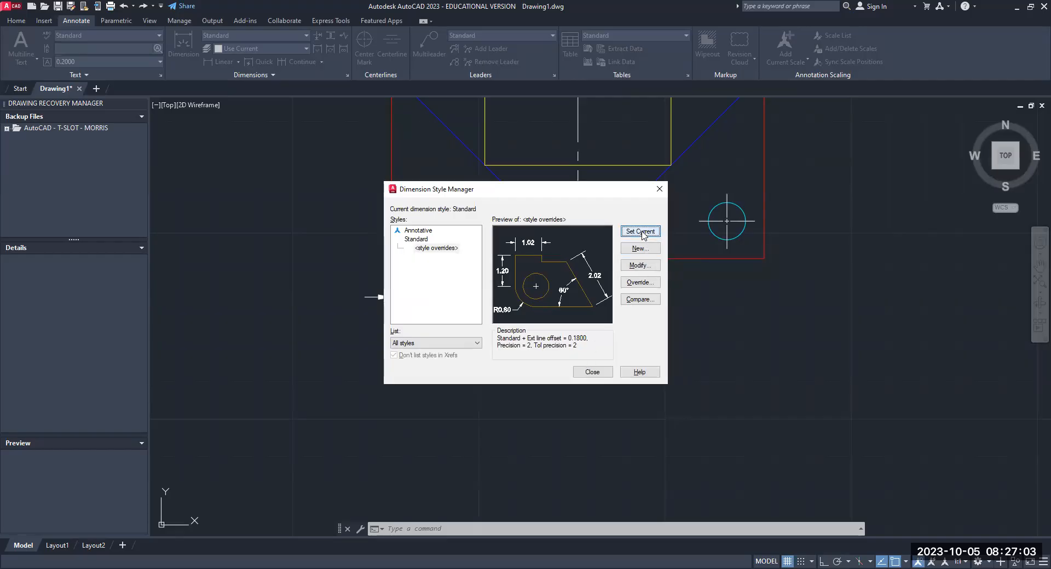
{"action": "left_click", "coordinate": [599, 373]}
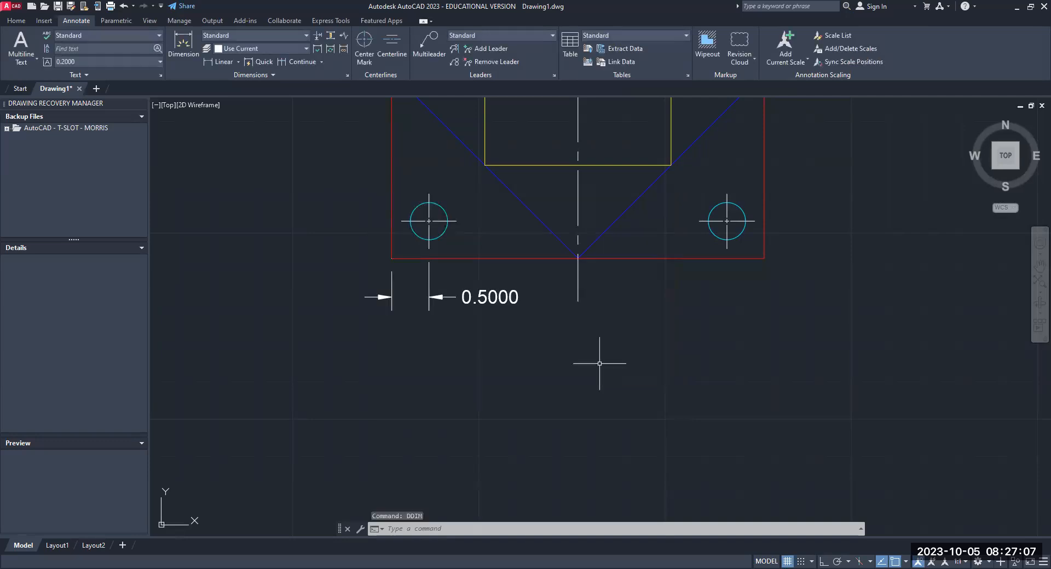
- Replace the dimension below the lower-left hole with a new horizontal linear dimension from the outer square's lower-left corner to the hole's center mark
{"action": "left_click", "coordinate": [470, 297]}
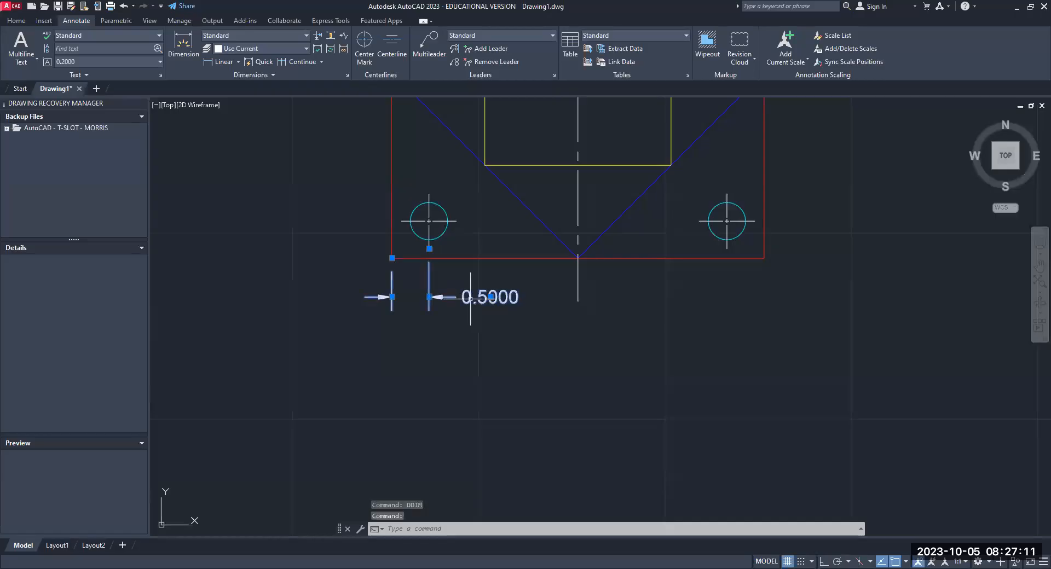
{"action": "key", "text": "Delete"}
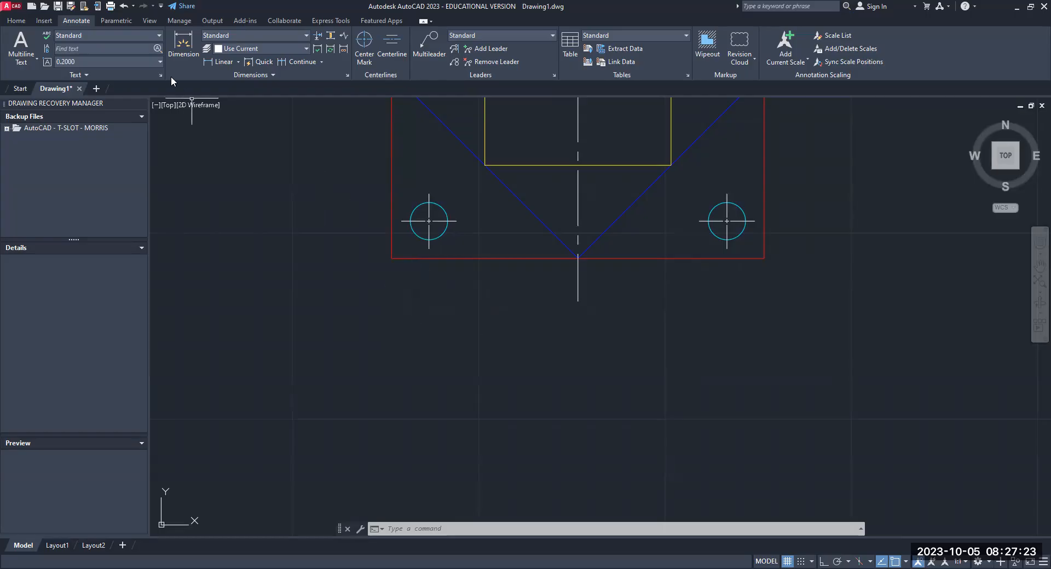
{"action": "left_click", "coordinate": [222, 69]}
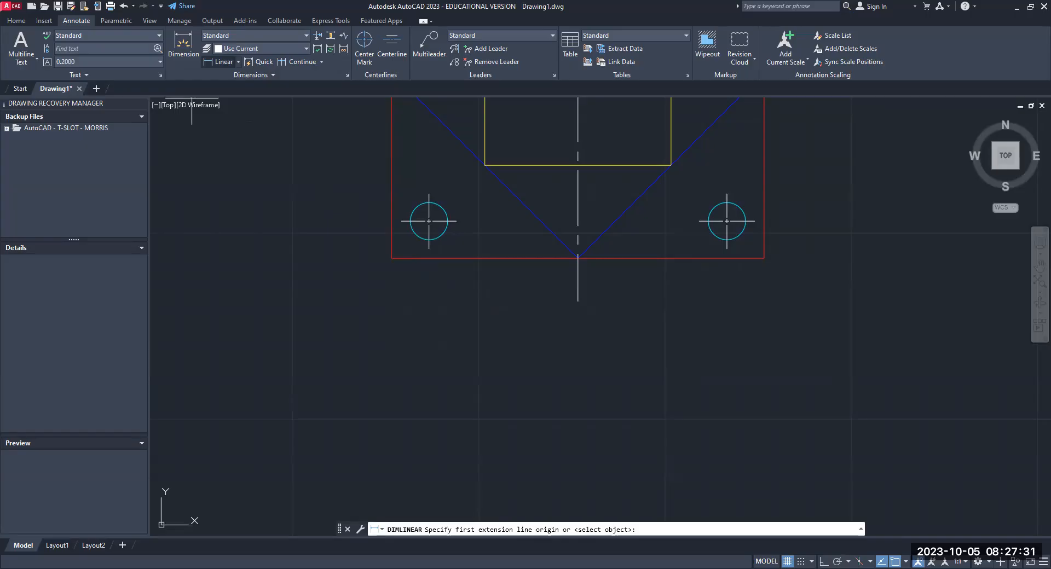
{"action": "left_click", "coordinate": [391, 258]}
{"action": "left_click", "coordinate": [428, 249]}
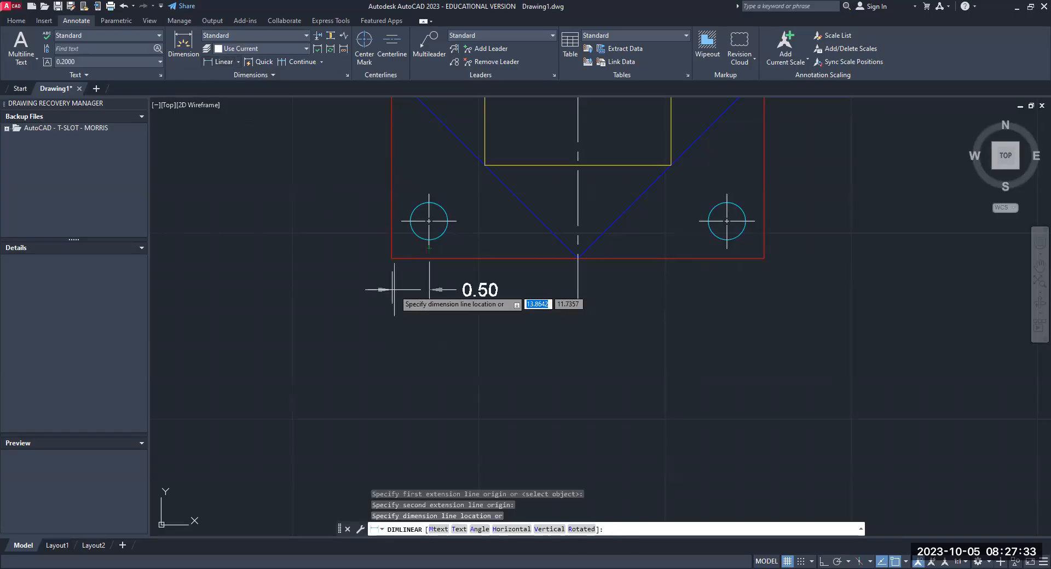
{"action": "left_click", "coordinate": [394, 290]}
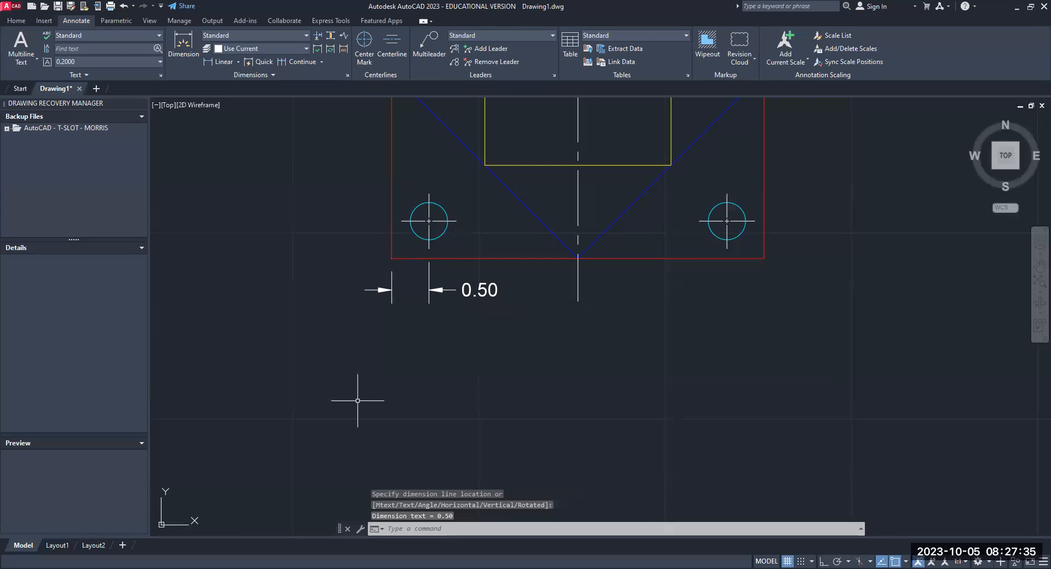
- Move the text of the dimension below the lower-left hole to the outer left side of its extension lines
{"action": "left_click", "coordinate": [482, 290]}
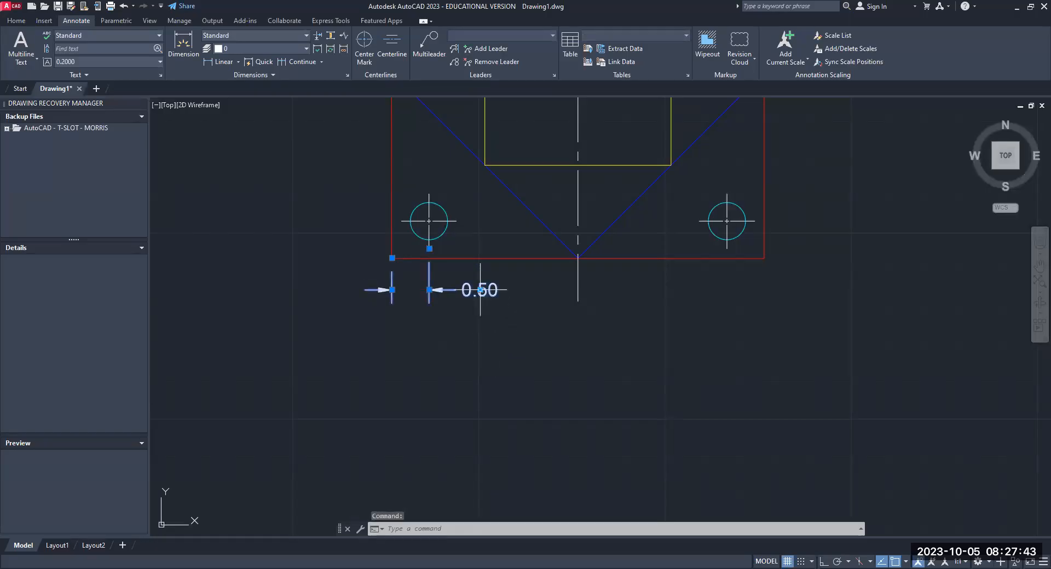
{"action": "mouse_move", "coordinate": [480, 290]}
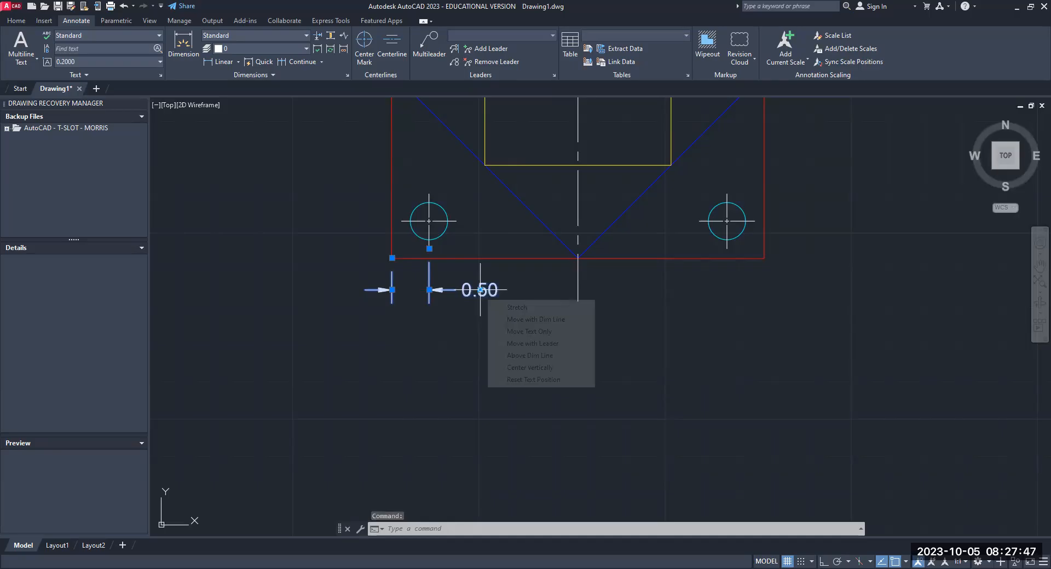
{"action": "left_click", "coordinate": [480, 290]}
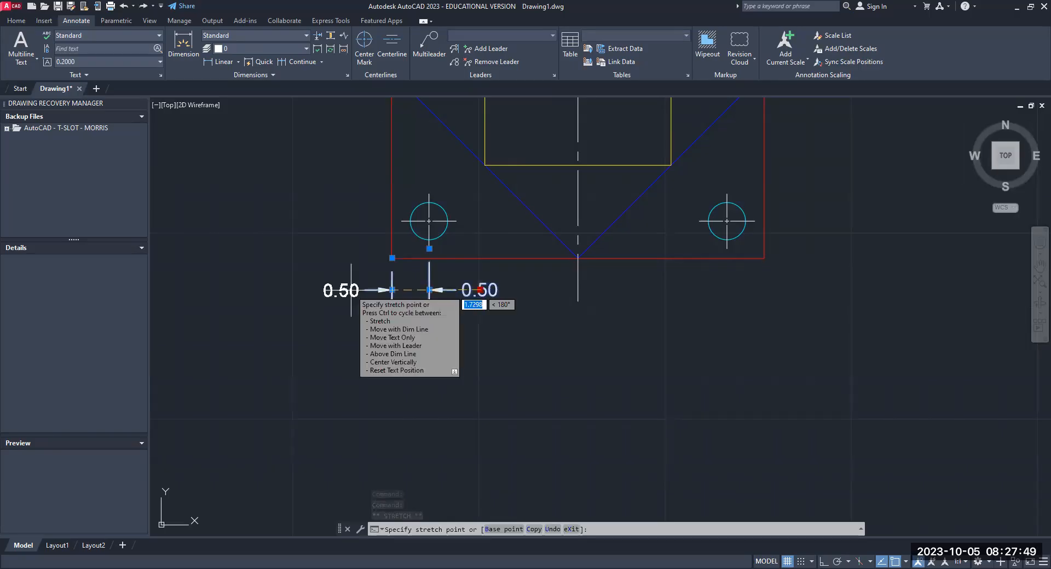
{"action": "left_click", "coordinate": [350, 290]}
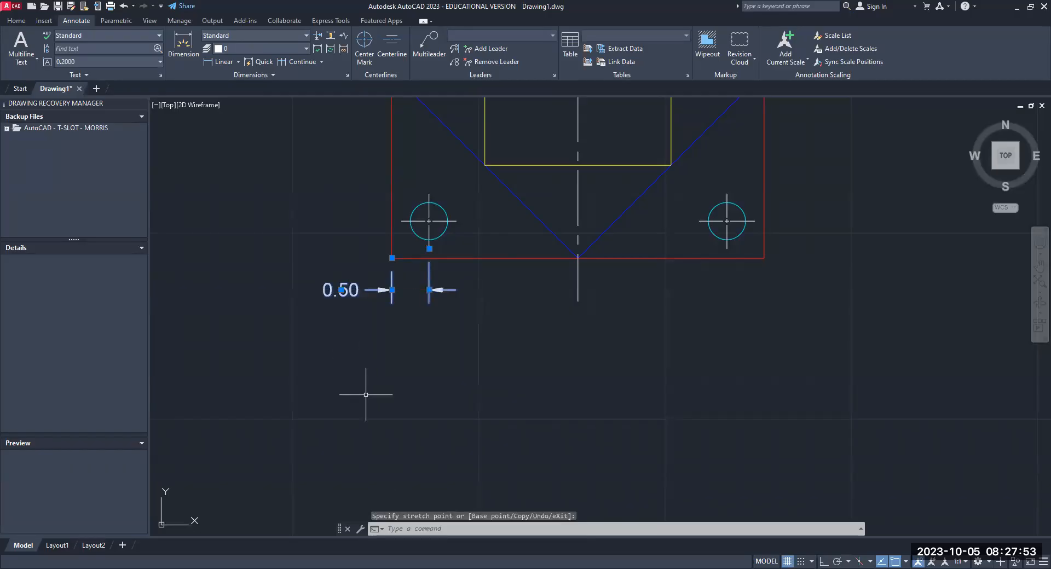
{"action": "key", "text": "Escape"}
{"action": "key", "text": "Escape"}
{"action": "key", "text": "Escape"}
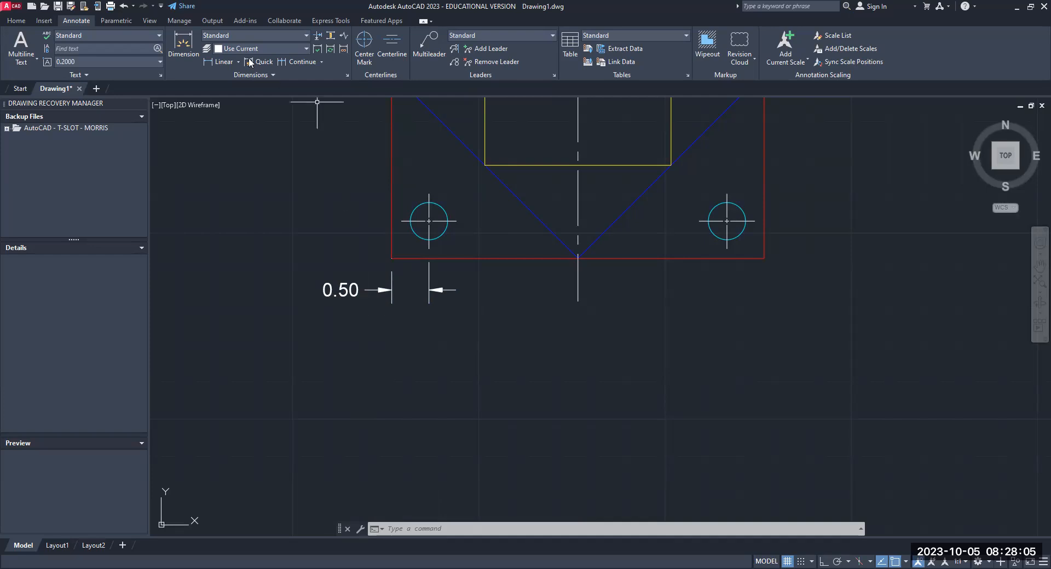
- Add a horizontal linear dimension from the outer square's lower-left corner to the yellow square's lower-left corner, placed below the lower-left hole's dimension
{"action": "left_click", "coordinate": [224, 62]}
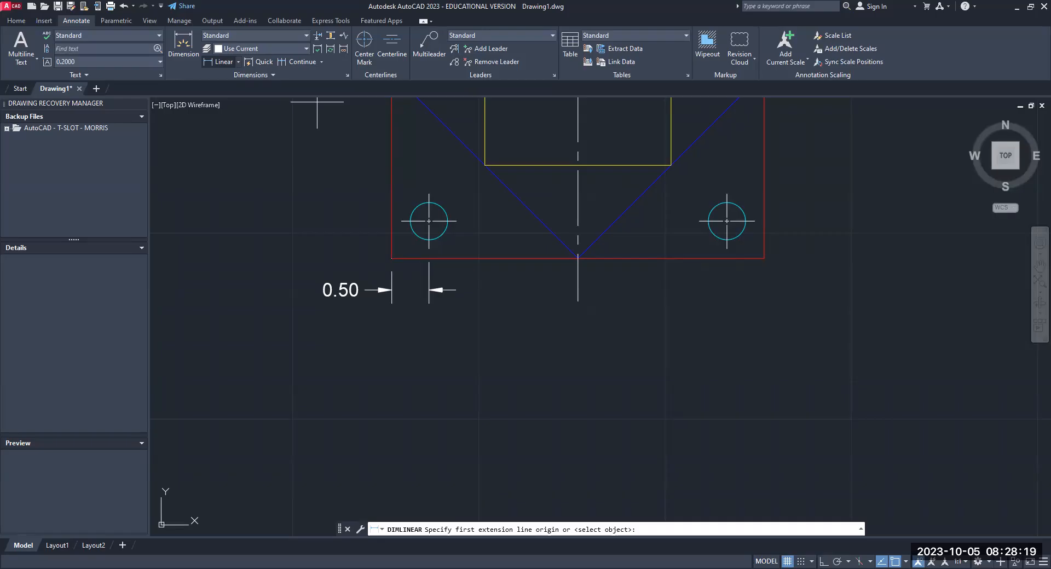
{"action": "left_click", "coordinate": [392, 259]}
{"action": "left_click", "coordinate": [485, 165]}
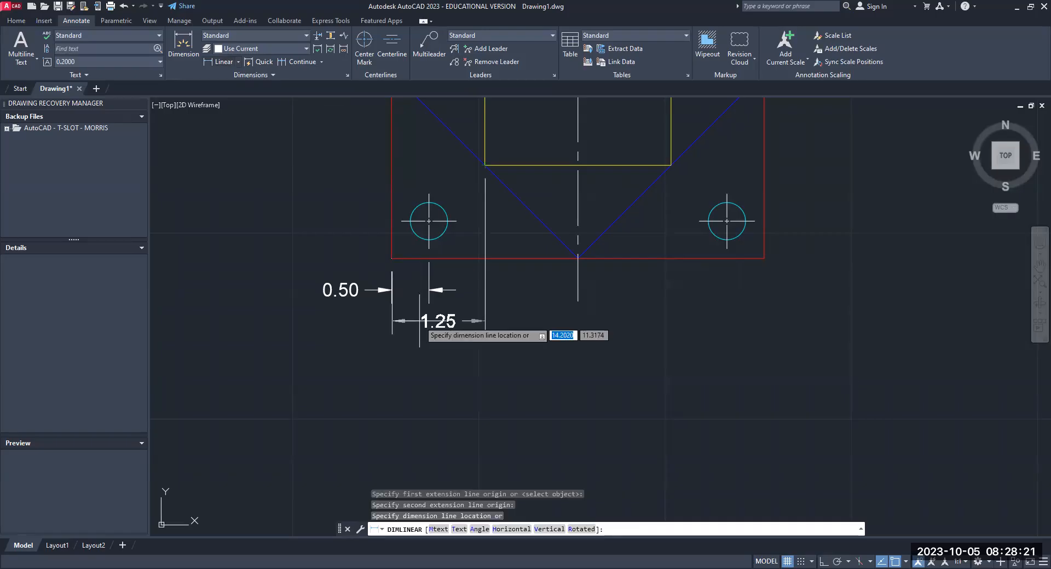
{"action": "left_click", "coordinate": [420, 321]}
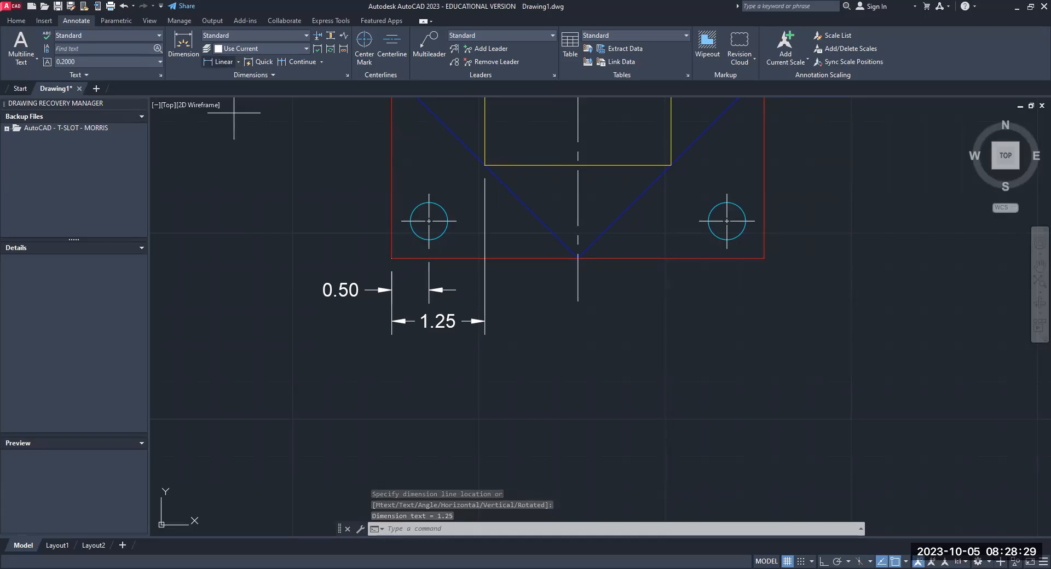
- Add a horizontal linear dimension from the outer square's lower-left corner to the vertical centerline's lower end, placed below the 1.25 dimension
{"action": "left_click", "coordinate": [223, 62]}
{"action": "left_click", "coordinate": [392, 258]}
{"action": "left_click", "coordinate": [578, 301]}
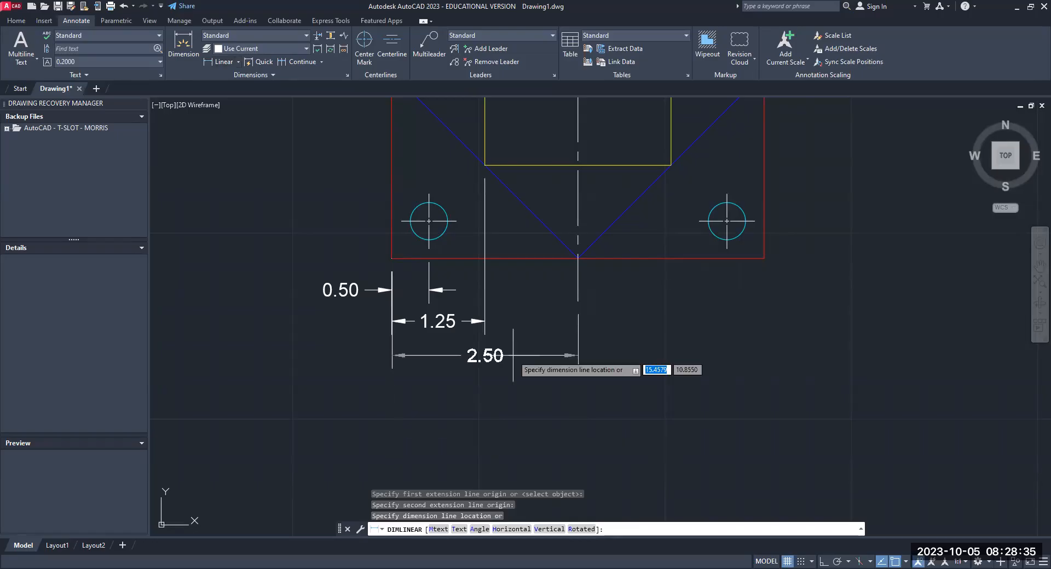
{"action": "left_click", "coordinate": [513, 355]}
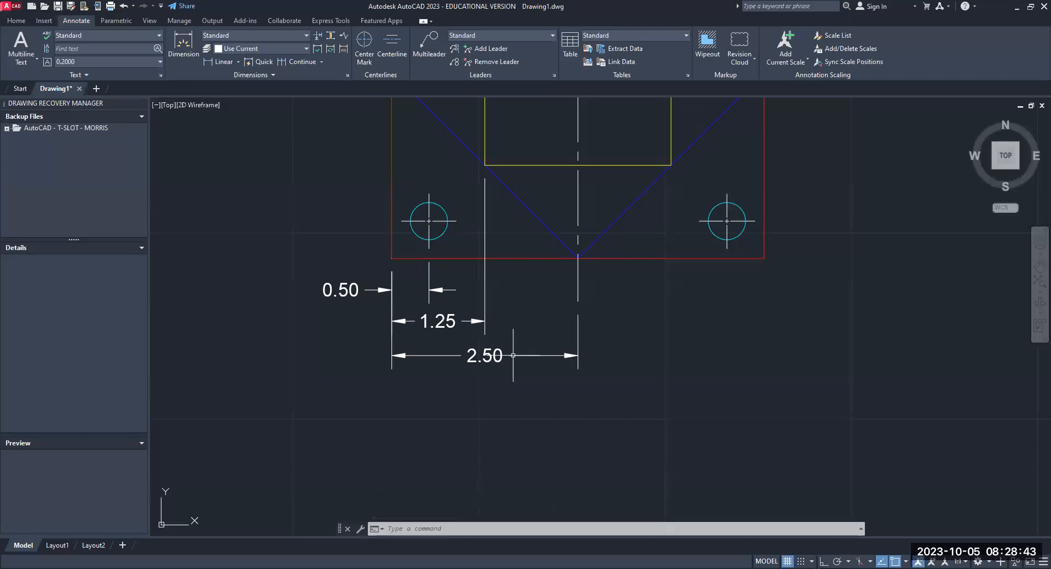
- Stack horizontal linear dimensions from the outer square's lower-left corner to the yellow square's lower-right corner, the lower-right hole's center mark and the outer lower-right corner
{"action": "key", "text": "Return"}
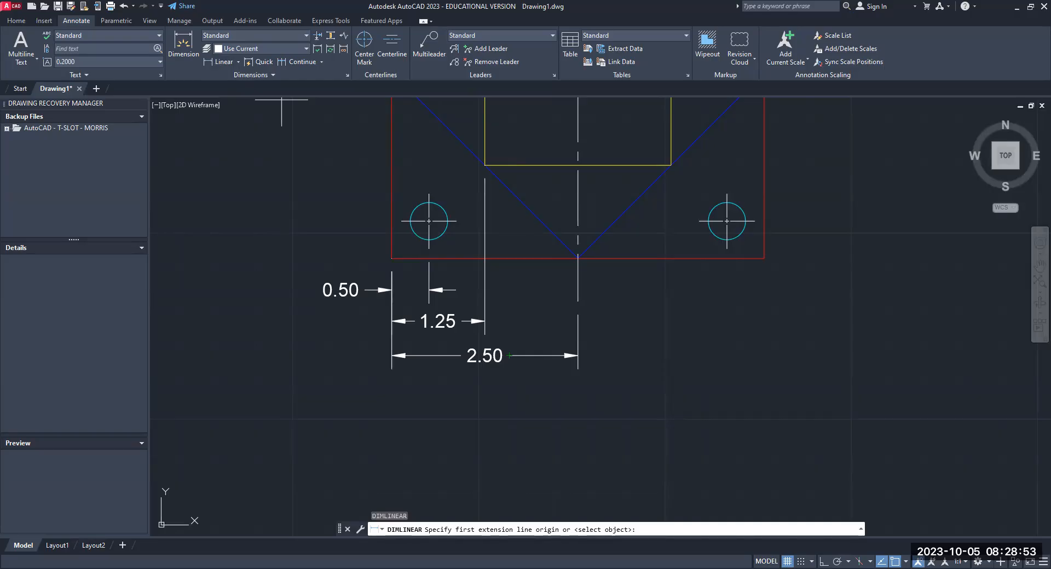
{"action": "left_click", "coordinate": [391, 258]}
{"action": "left_click", "coordinate": [671, 166]}
{"action": "left_click", "coordinate": [644, 387]}
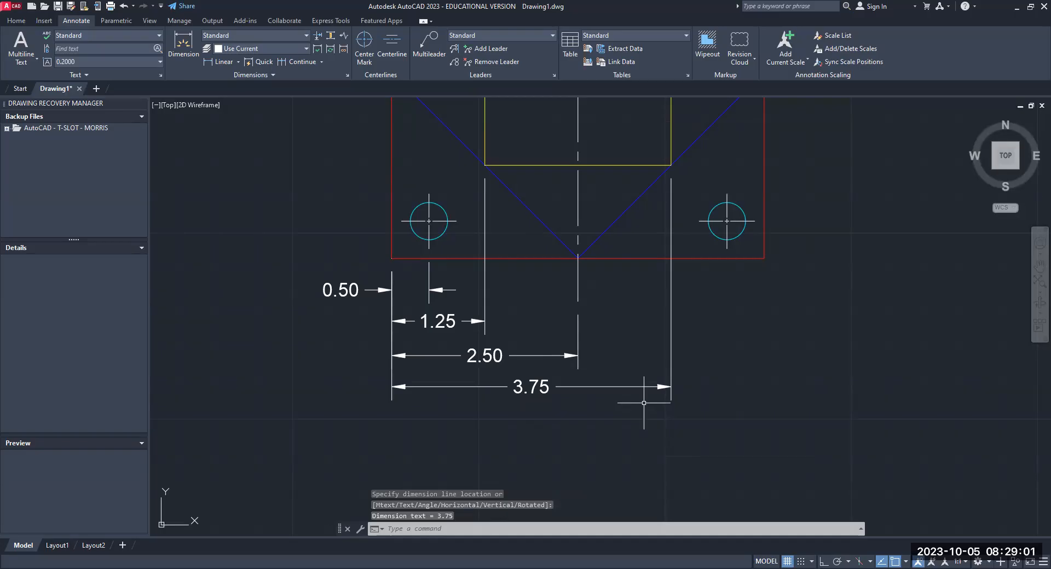
{"action": "key", "text": "Return"}
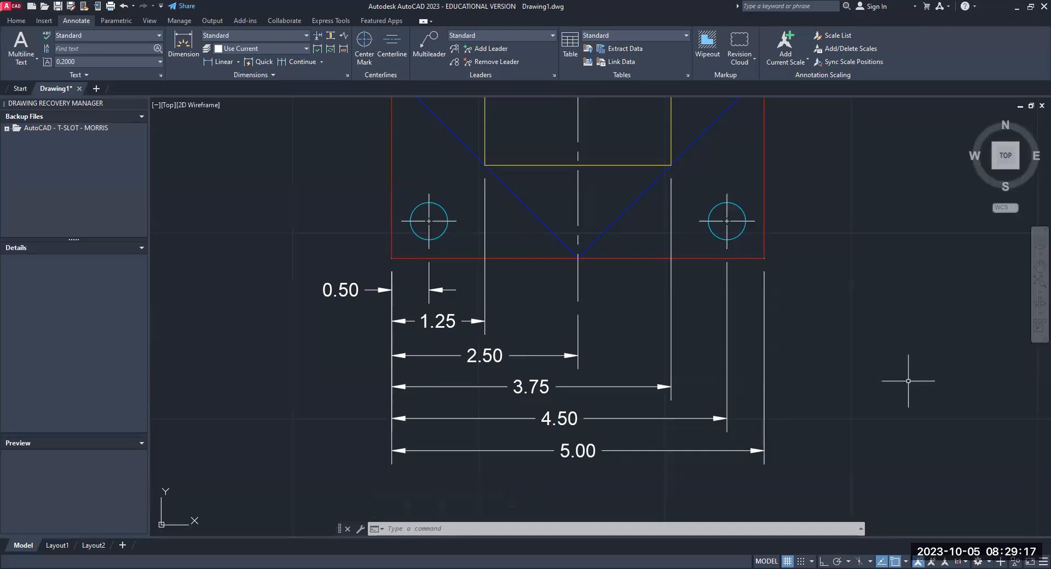
- Add a vertical linear dimension from the outer square's lower-right corner to the lower-right hole's center mark, placed just right of the plate
{"action": "scroll", "coordinate": [719, 241], "scroll_direction": "down", "scroll_amount": 4}
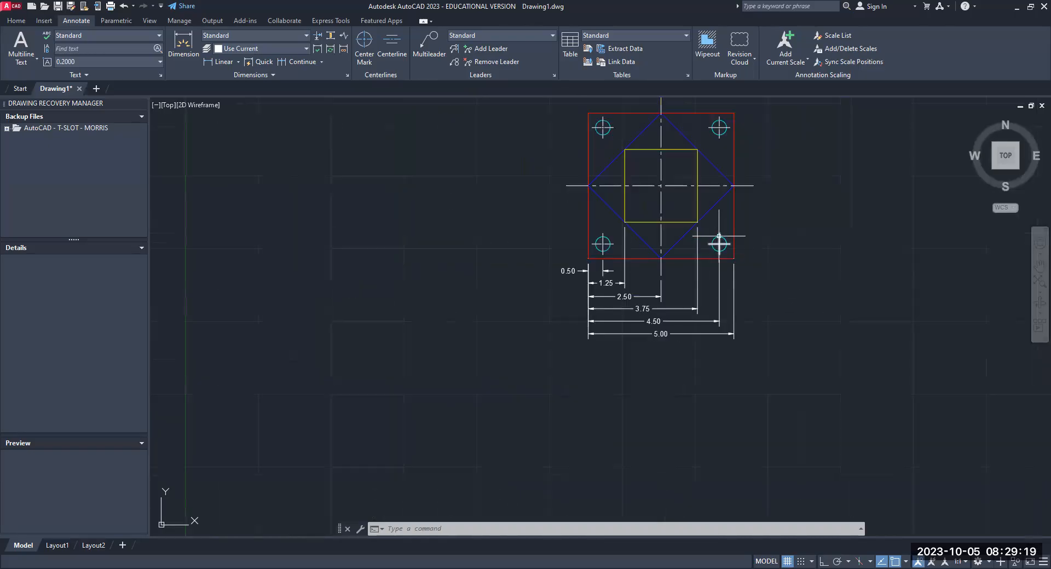
{"action": "mouse_move", "coordinate": [719, 241]}
{"action": "middle_mouse_down"}
{"action": "mouse_move", "coordinate": [687, 259]}
{"action": "mouse_move", "coordinate": [425, 310]}
{"action": "mouse_move", "coordinate": [497, 305]}
{"action": "middle_mouse_up"}
{"action": "scroll", "coordinate": [425, 309], "scroll_direction": "up", "scroll_amount": 2}
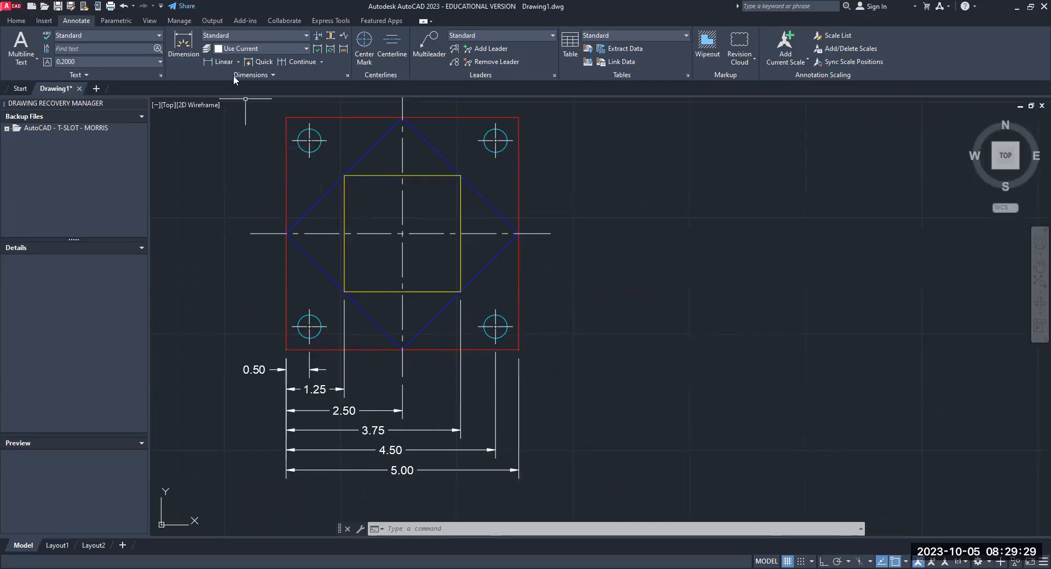
{"action": "left_click", "coordinate": [222, 62]}
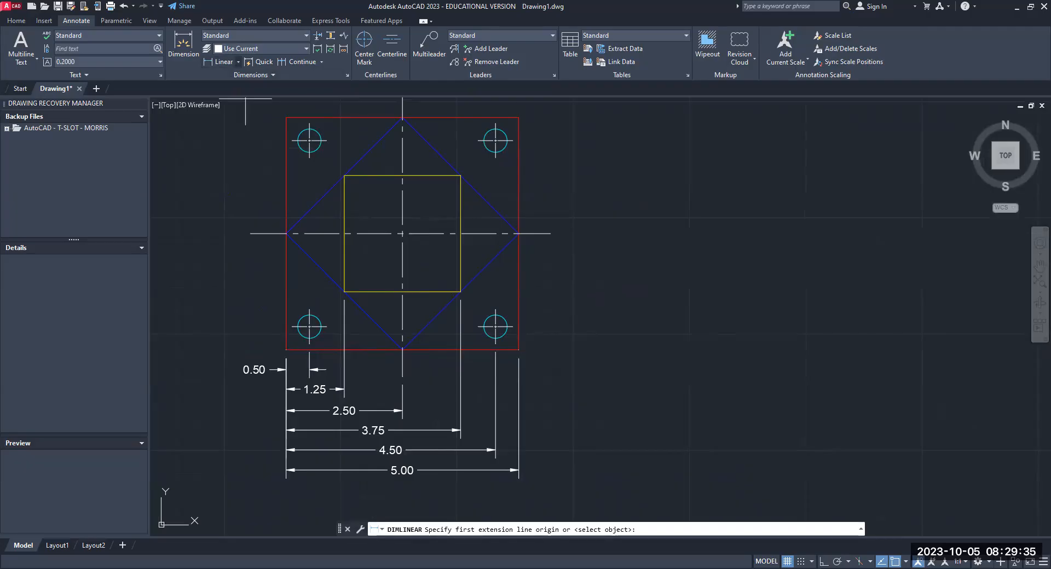
{"action": "left_click", "coordinate": [518, 350]}
{"action": "left_click", "coordinate": [513, 327]}
{"action": "left_click", "coordinate": [539, 350]}
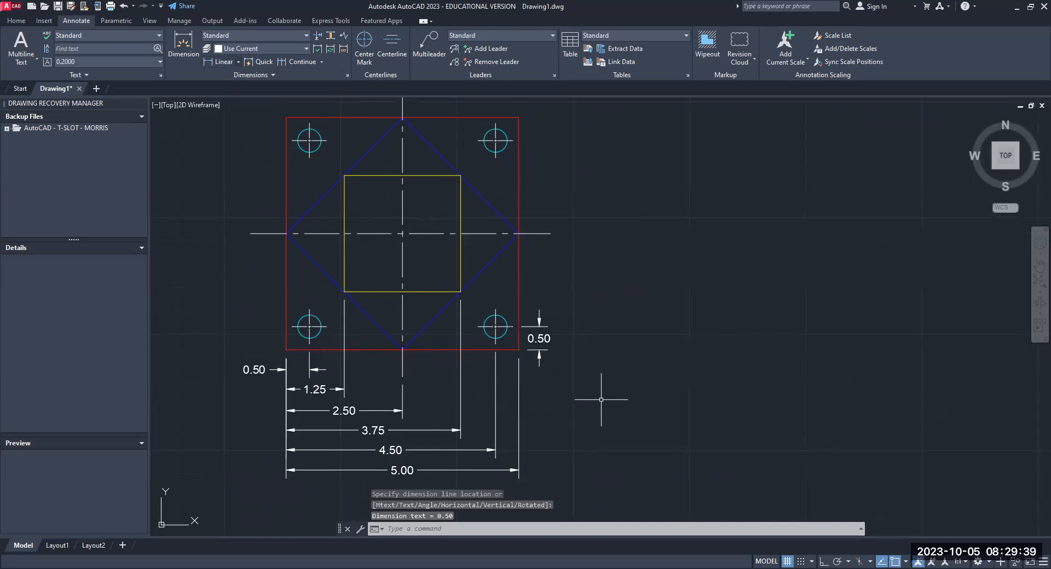
- Stack vertical linear dimensions from the outer square's lower-right corner to the yellow square's lower-right corner and the horizontal centerline's right end, outside the hole's dimension
{"action": "left_click", "coordinate": [216, 63]}
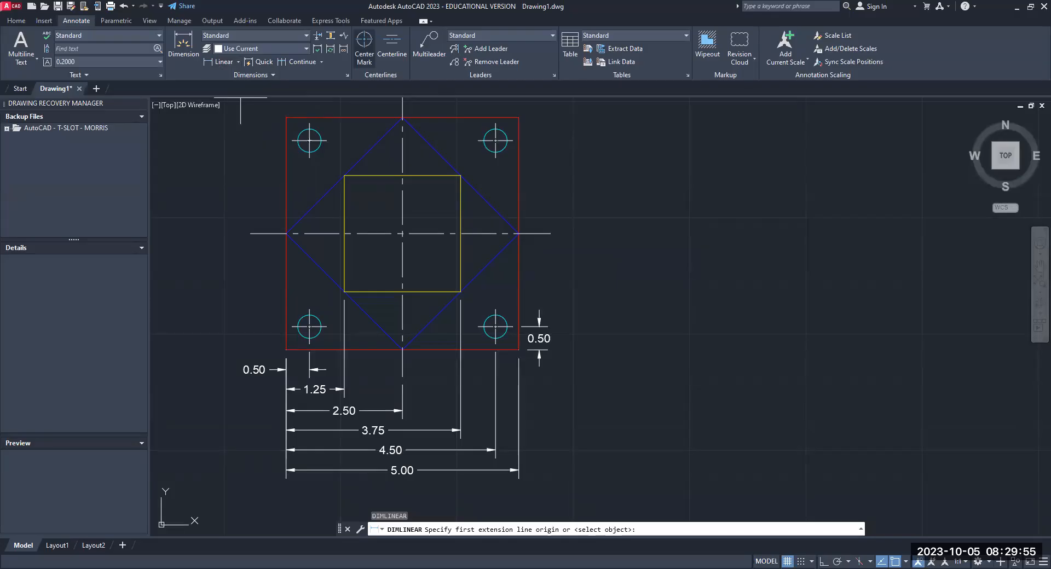
{"action": "left_click", "coordinate": [518, 350]}
{"action": "left_click", "coordinate": [460, 292]}
{"action": "left_click", "coordinate": [568, 322]}
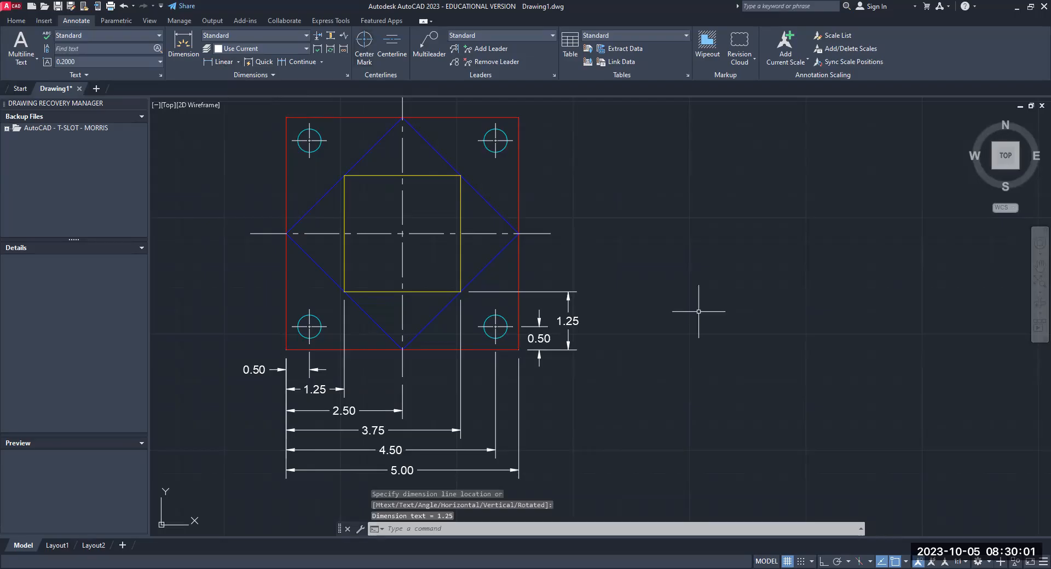
{"action": "key", "text": "Return"}
{"action": "left_click", "coordinate": [519, 349]}
{"action": "left_click", "coordinate": [551, 234]}
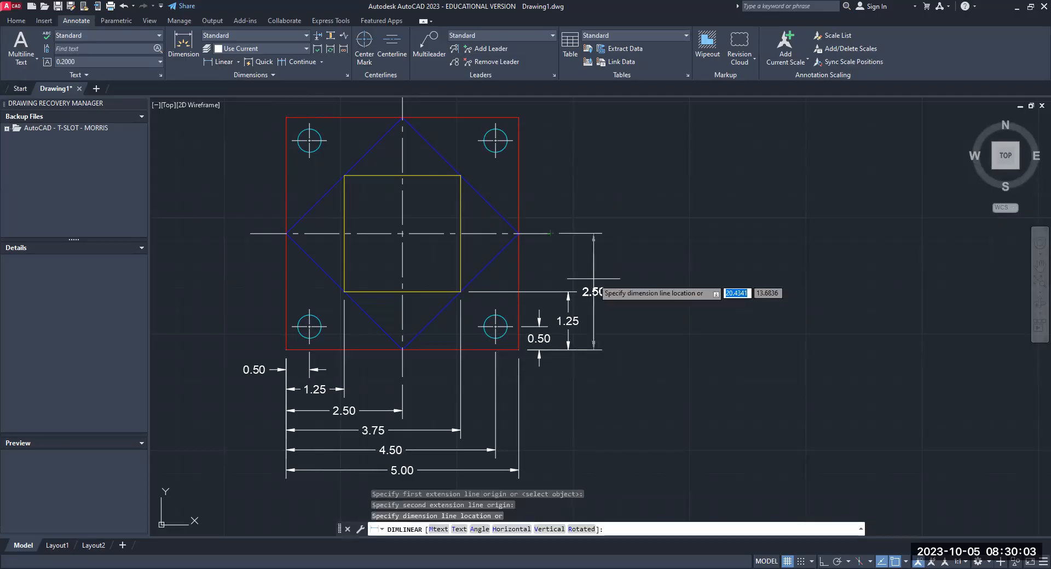
{"action": "left_click", "coordinate": [593, 279]}
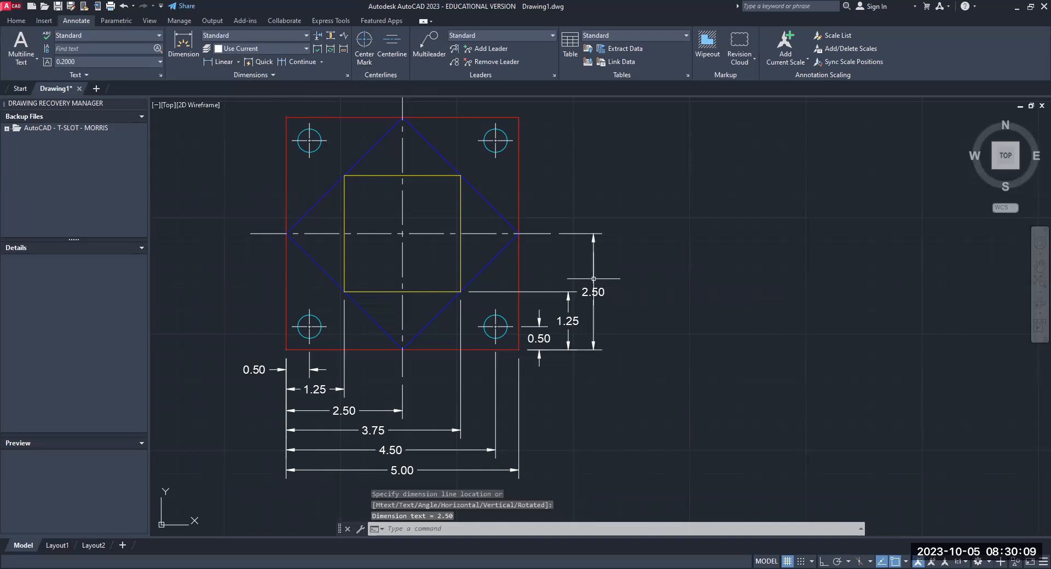
- Stack vertical linear dimensions from the outer square's lower-right corner to the yellow square's upper-right corner and the upper-right hole's center mark, beyond the 2.50 dimension
{"action": "key", "text": "Return"}
{"action": "left_click", "coordinate": [519, 350]}
{"action": "left_click", "coordinate": [460, 176]}
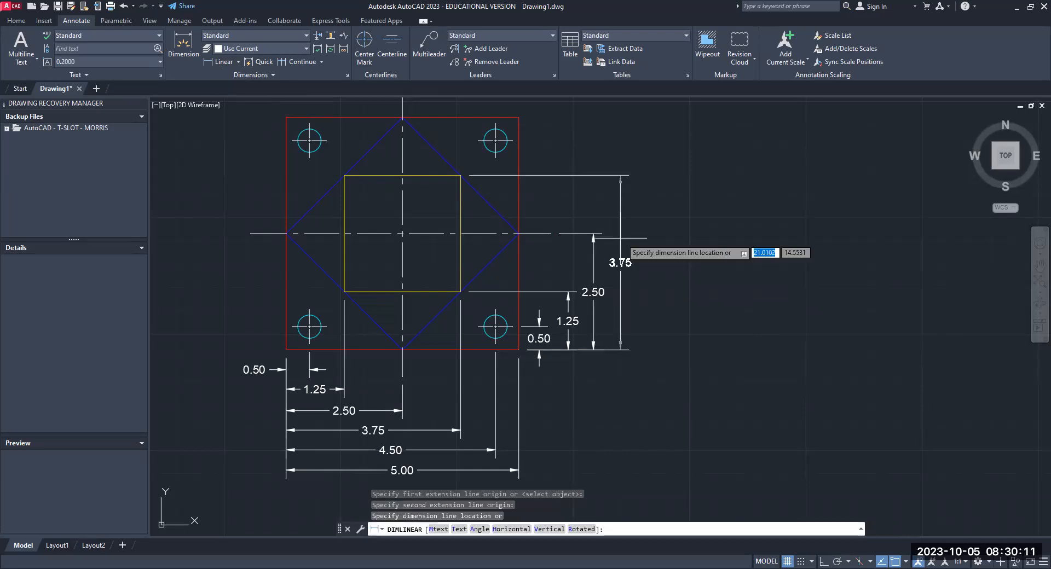
{"action": "left_click", "coordinate": [619, 238]}
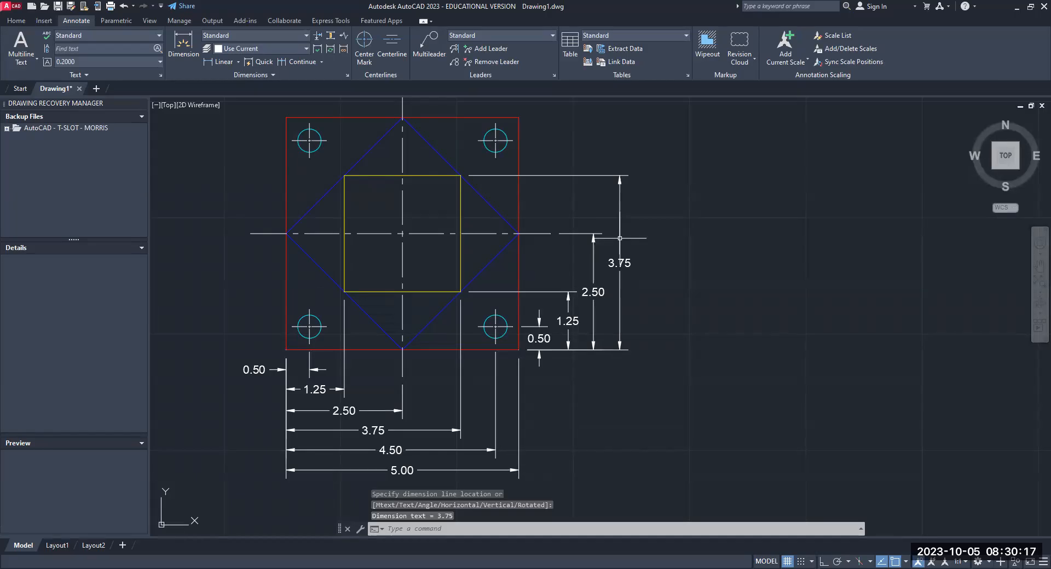
{"action": "key", "text": "Return"}
{"action": "left_click", "coordinate": [519, 350]}
{"action": "left_click", "coordinate": [513, 141]}
{"action": "left_click", "coordinate": [649, 216]}
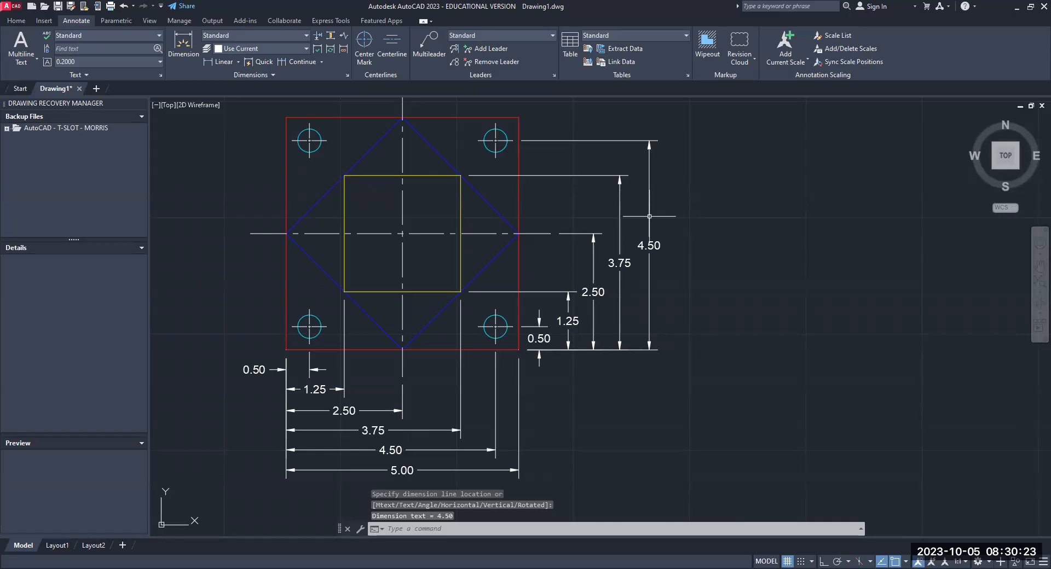
- Add the overall vertical linear dimension between the outer square's right corners, placed outermost in the stack
{"action": "key", "text": "Return"}
{"action": "left_click", "coordinate": [518, 349]}
{"action": "left_click", "coordinate": [519, 117]}
{"action": "left_click", "coordinate": [676, 237]}
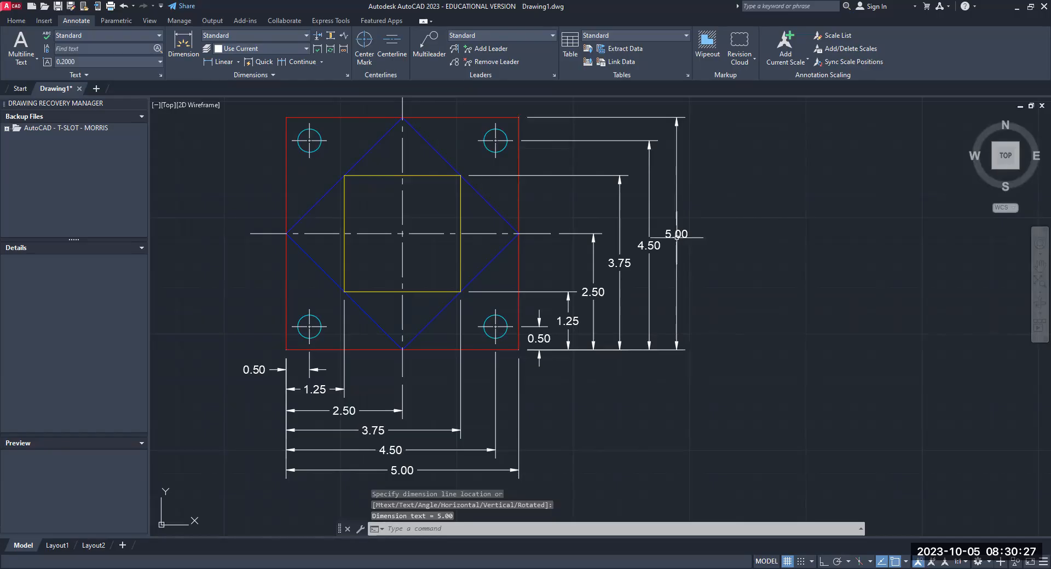
{"action": "key", "text": "Return"}
{"action": "key", "text": "Escape"}
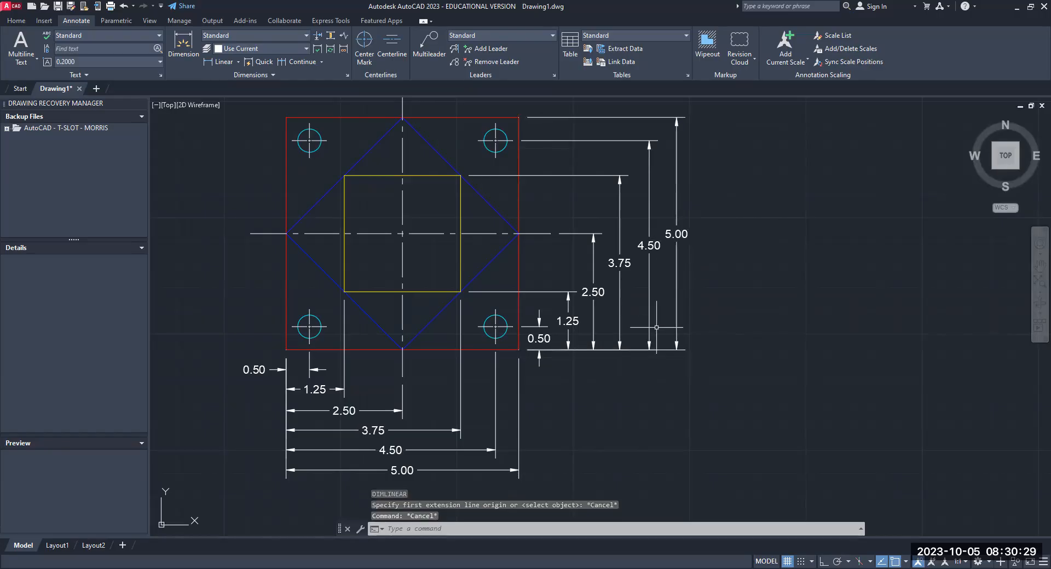
- Add a diameter dimension to the upper-left hole, with its text placed above and outside the plate's upper-left corner
{"action": "scroll", "coordinate": [684, 315], "scroll_direction": "down", "scroll_amount": 2}
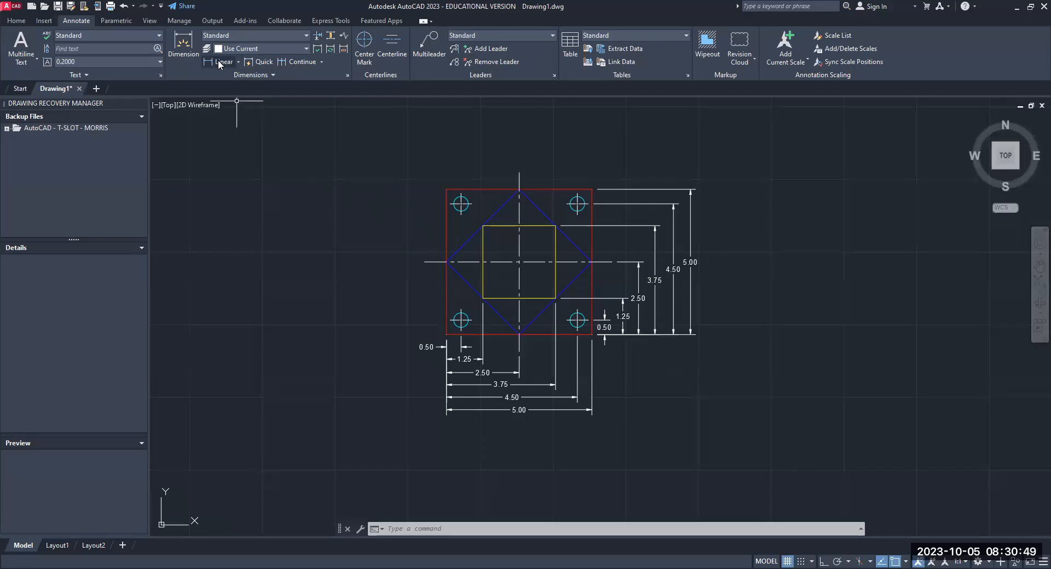
{"action": "left_click", "coordinate": [238, 62]}
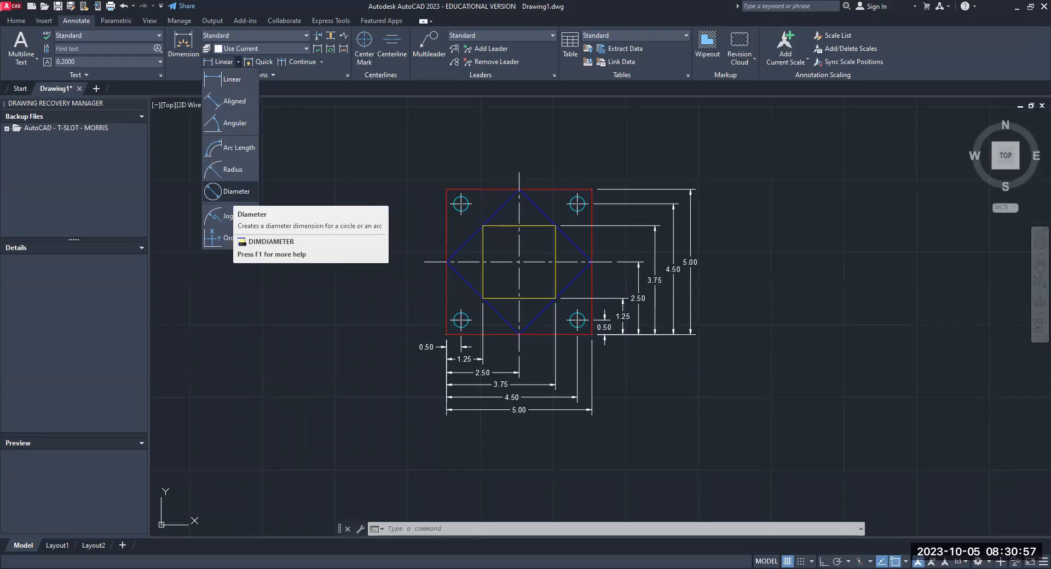
{"action": "left_click", "coordinate": [232, 192]}
{"action": "scroll", "coordinate": [452, 194], "scroll_direction": "up", "scroll_amount": 6}
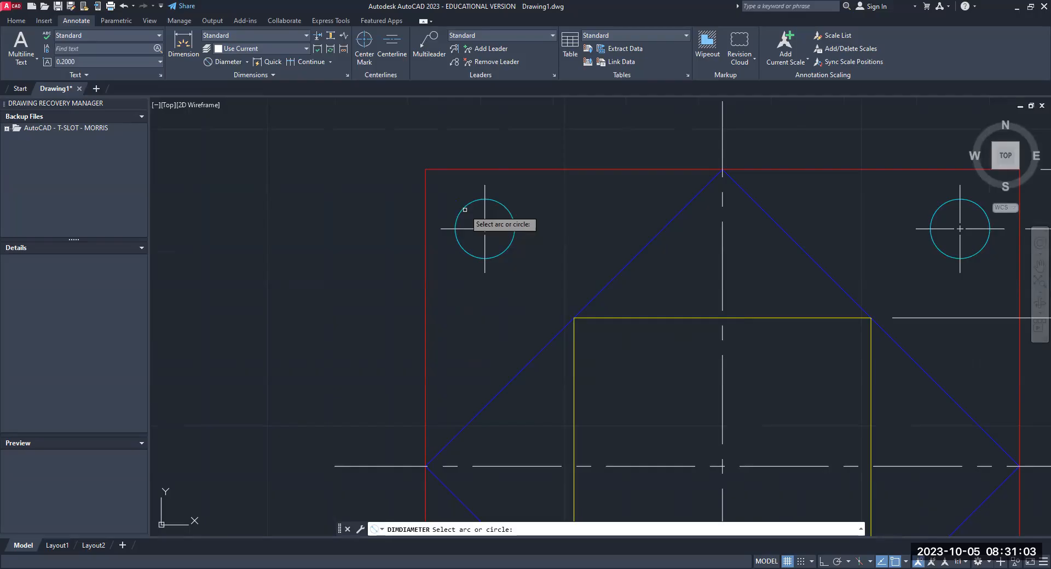
{"action": "left_click", "coordinate": [465, 210]}
{"action": "scroll", "coordinate": [465, 209], "scroll_direction": "down", "scroll_amount": 2}
{"action": "left_click", "coordinate": [434, 149]}
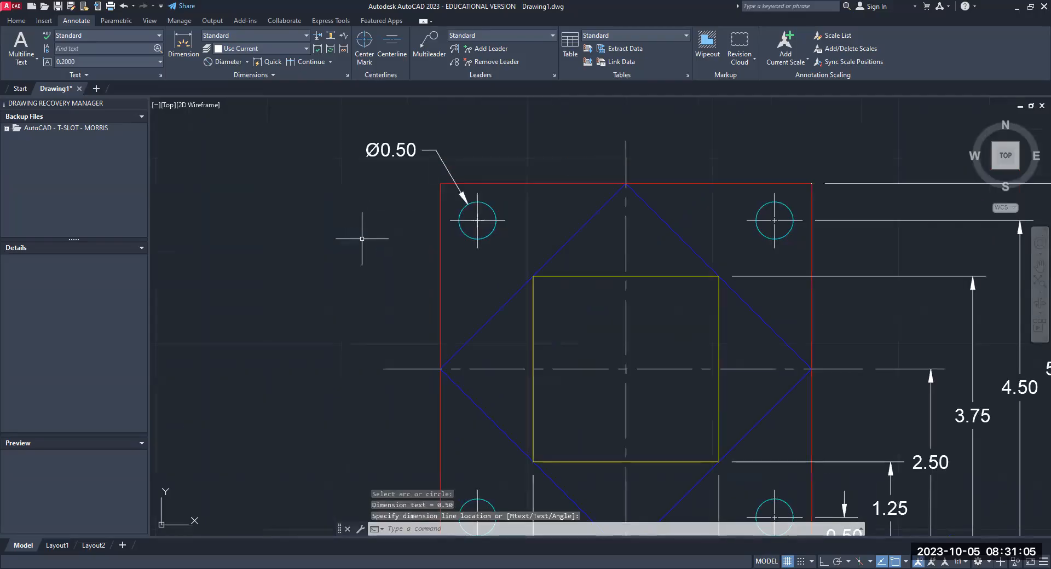
{"action": "scroll", "coordinate": [362, 238], "scroll_direction": "down", "scroll_amount": 1}
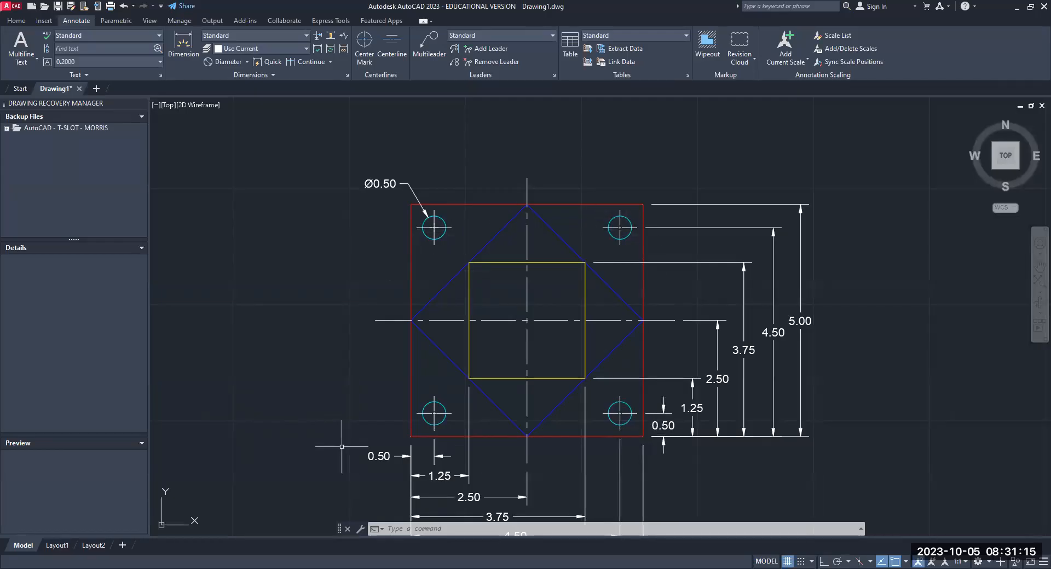
{"action": "left_click", "coordinate": [392, 183]}
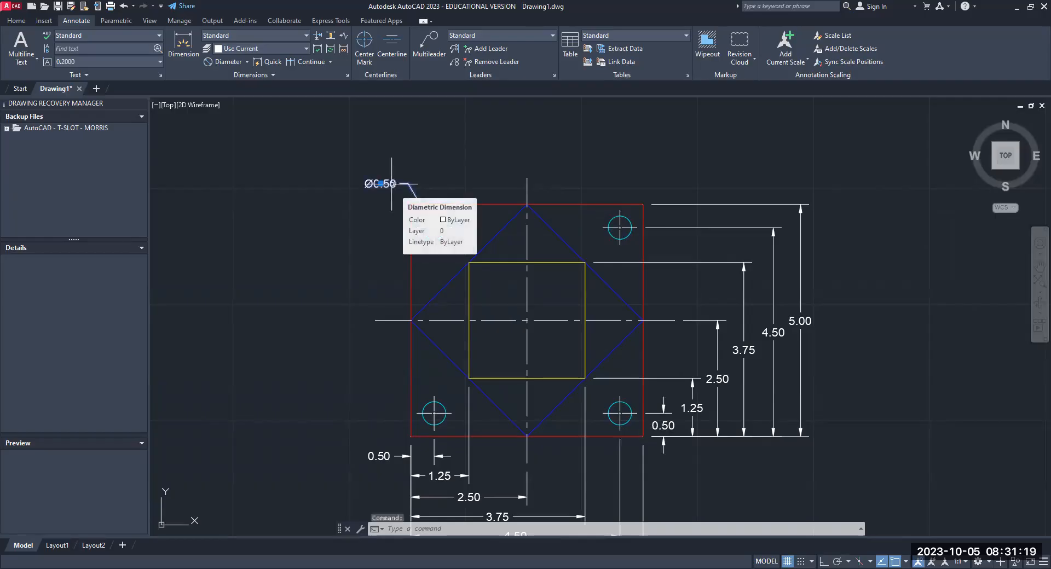
{"action": "double_click", "coordinate": [393, 185]}
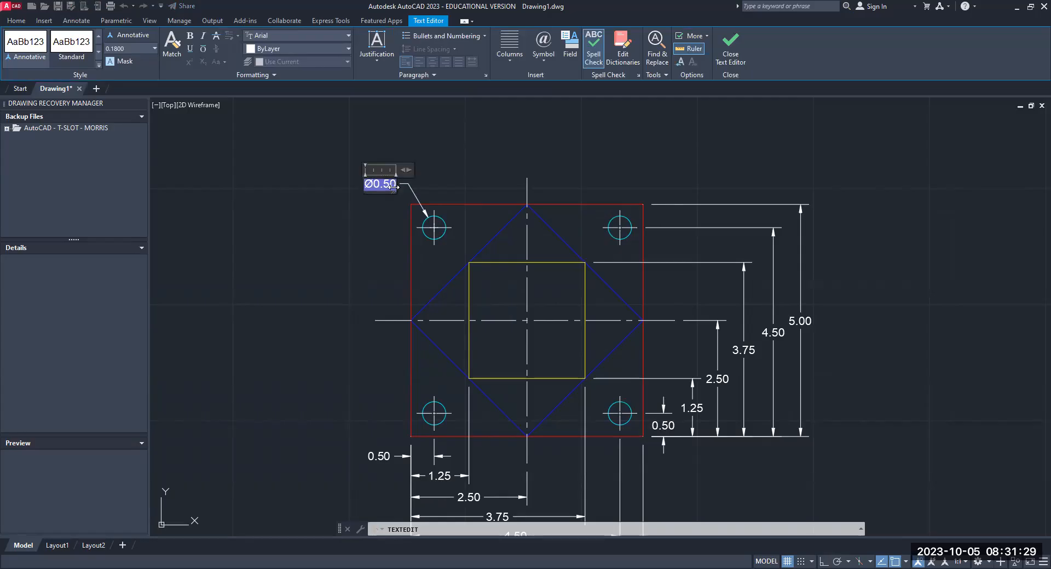
{"action": "scroll", "coordinate": [393, 186], "scroll_direction": "up", "scroll_amount": 5}
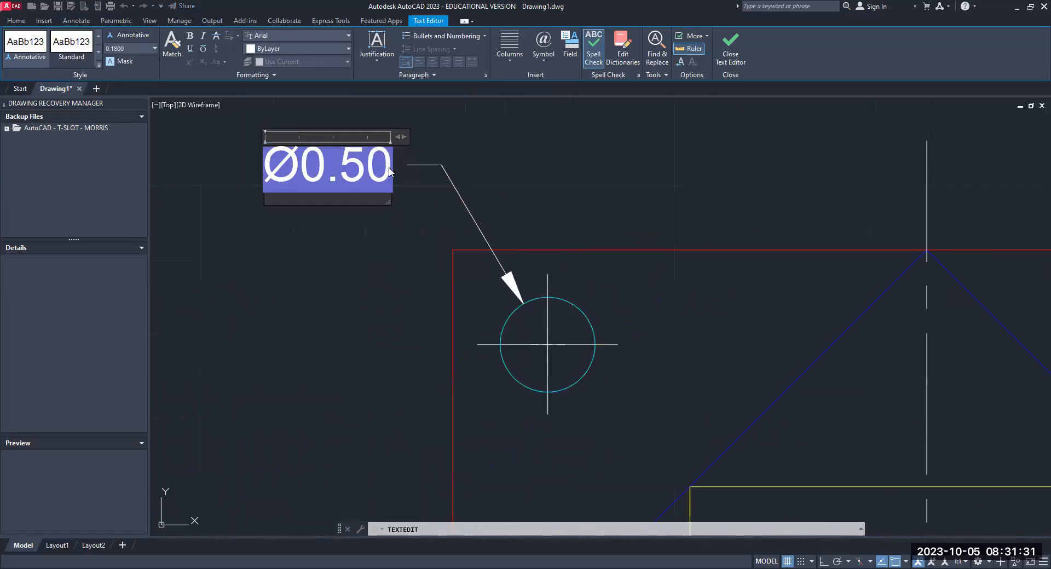
{"action": "key", "text": "Escape"}
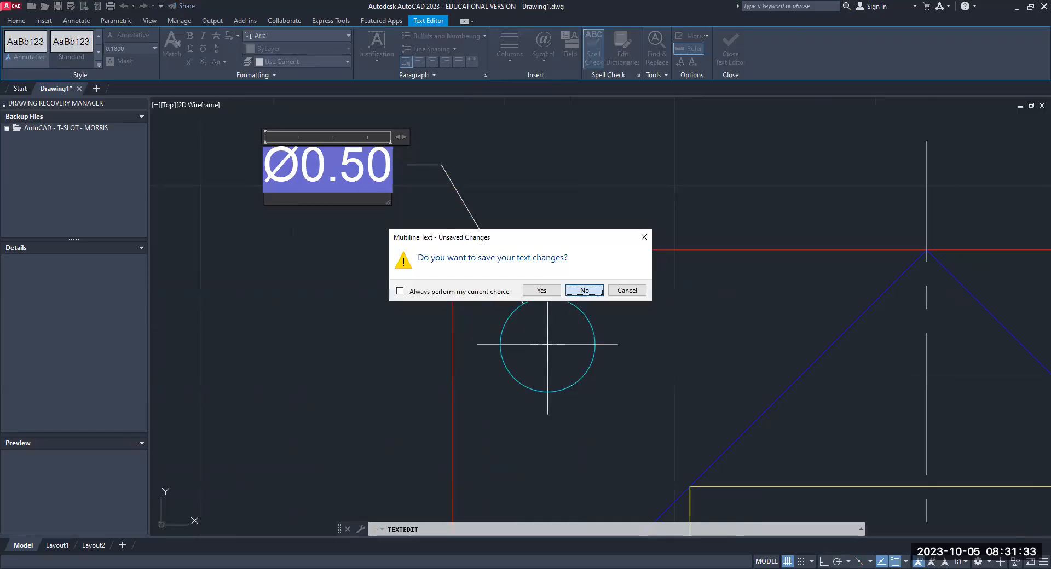
{"action": "key", "text": "Return"}
{"action": "double_click", "coordinate": [380, 169]}
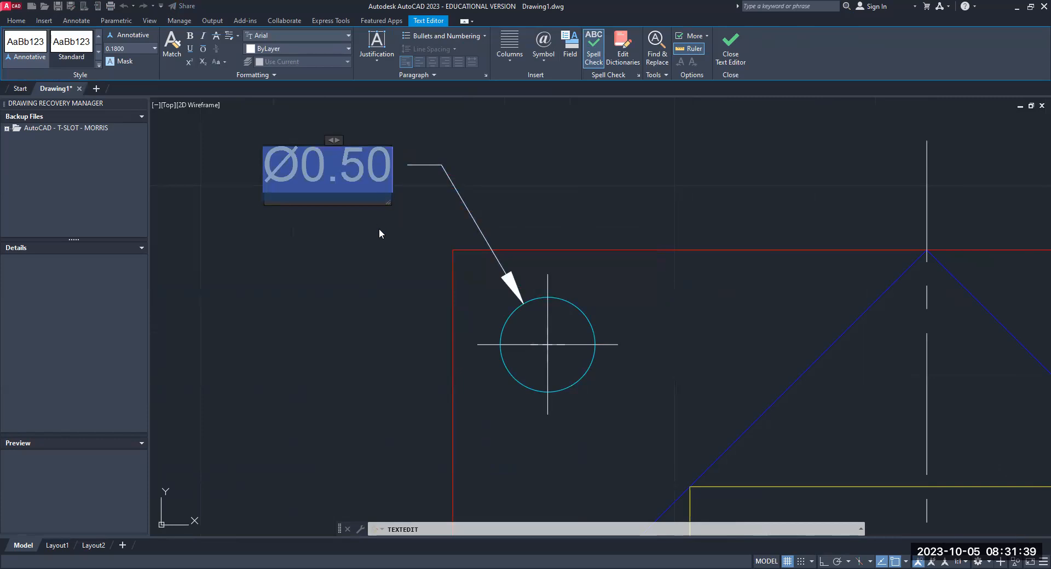
{"action": "key", "text": "Delete"}
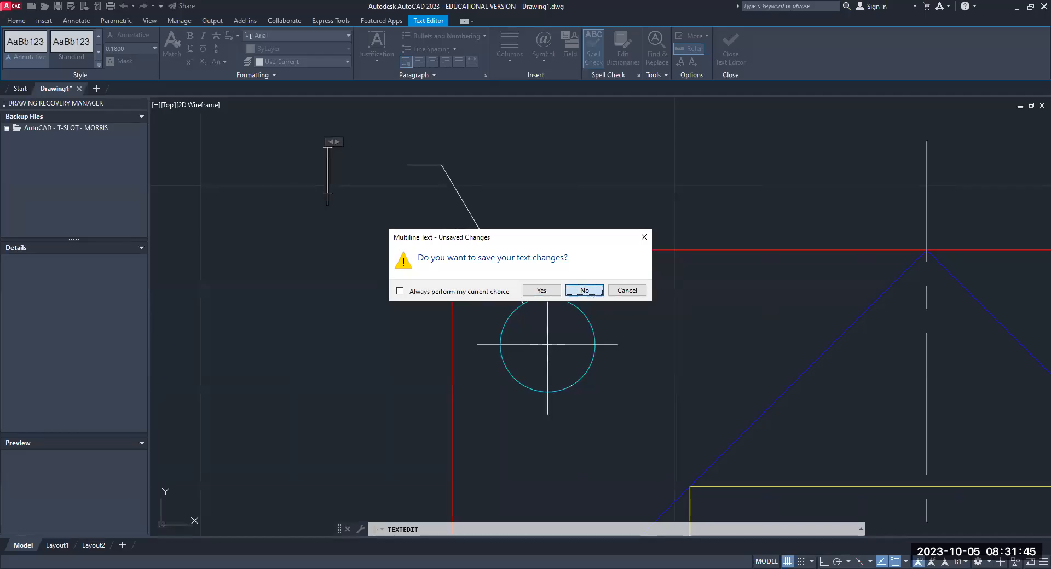
{"action": "double_click", "coordinate": [331, 187]}
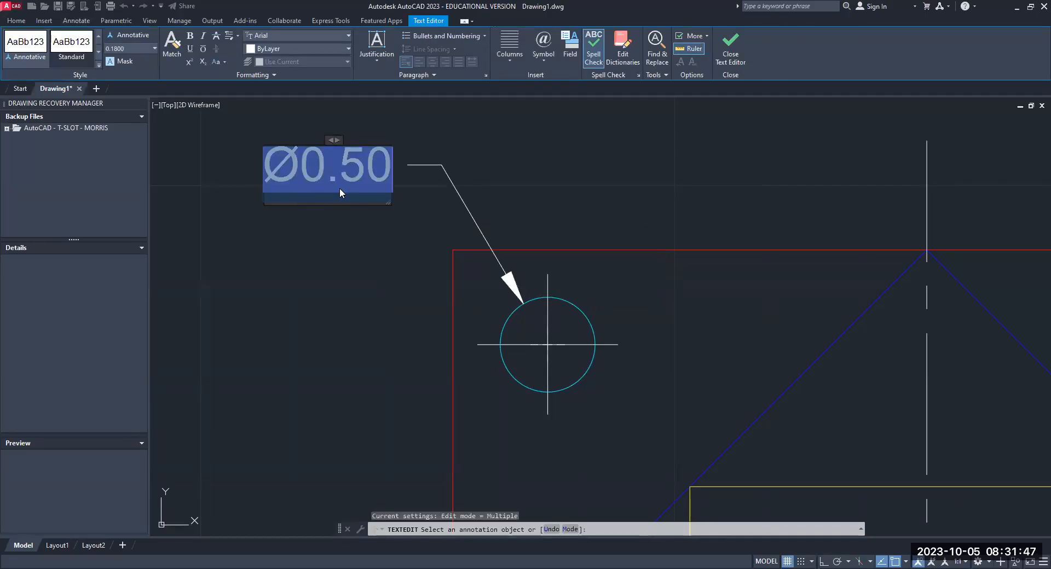
{"action": "left_click", "coordinate": [392, 188]}
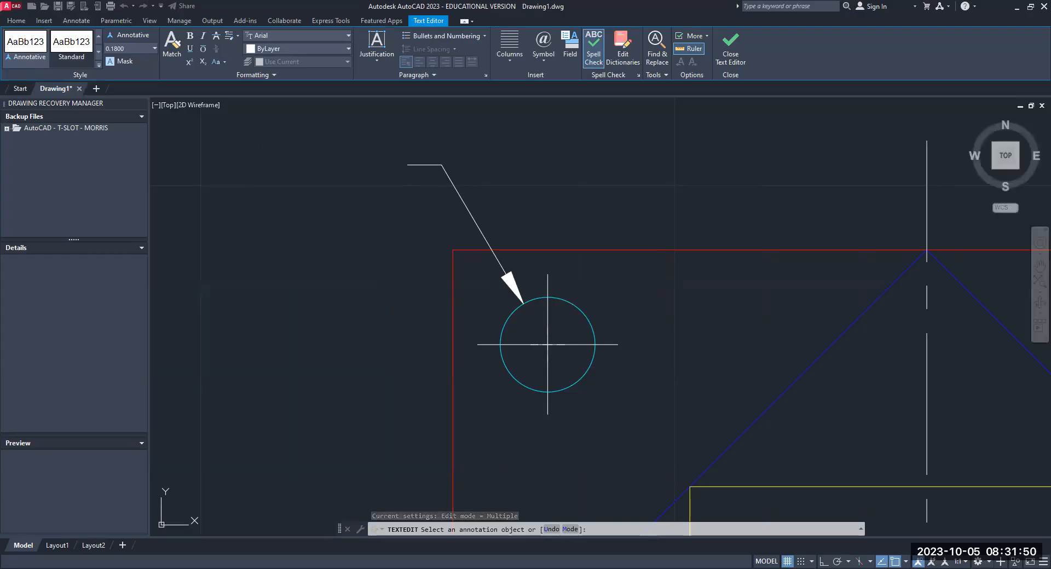
{"action": "left_click", "coordinate": [395, 169]}
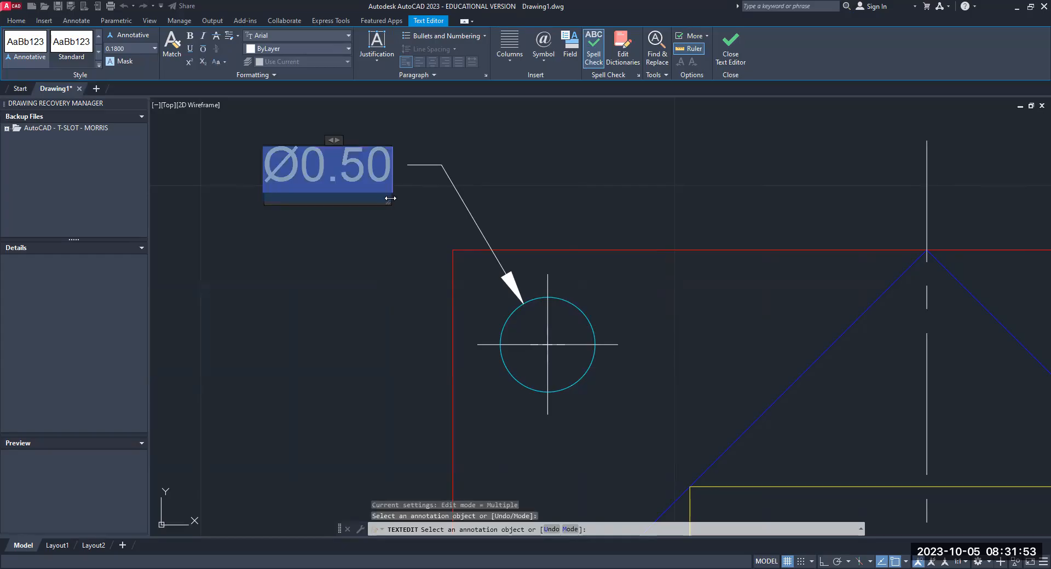
{"action": "mouse_move", "coordinate": [390, 202]}
{"action": "left_mouse_down"}
{"action": "mouse_move", "coordinate": [402, 208]}
{"action": "mouse_move", "coordinate": [399, 194]}
{"action": "left_mouse_up"}
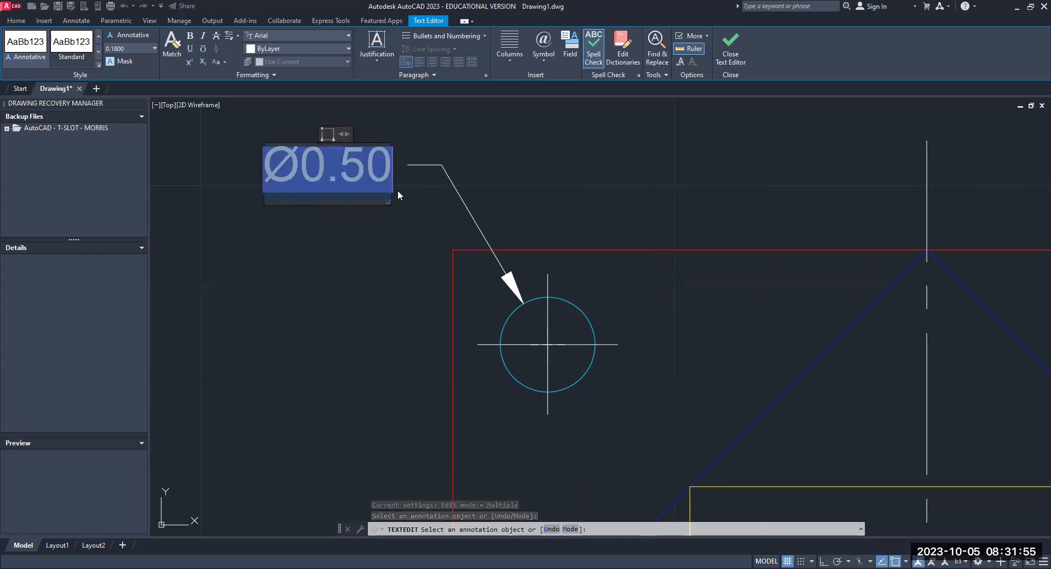
{"action": "key", "text": "Escape"}
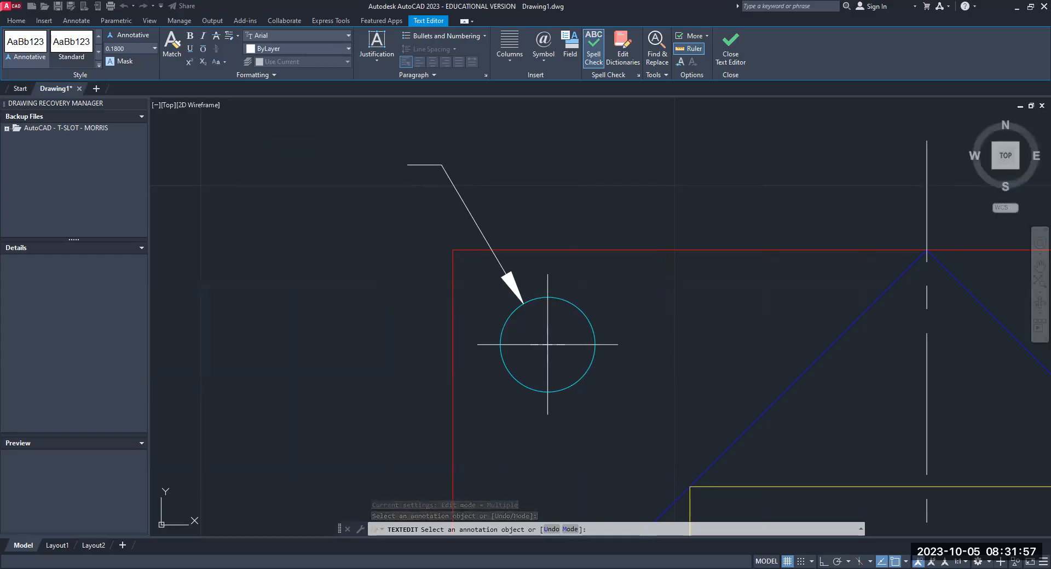
- Replace the upper-left hole's diameter dimension text with "(4X Ø.50)"
{"action": "left_click", "coordinate": [272, 186]}
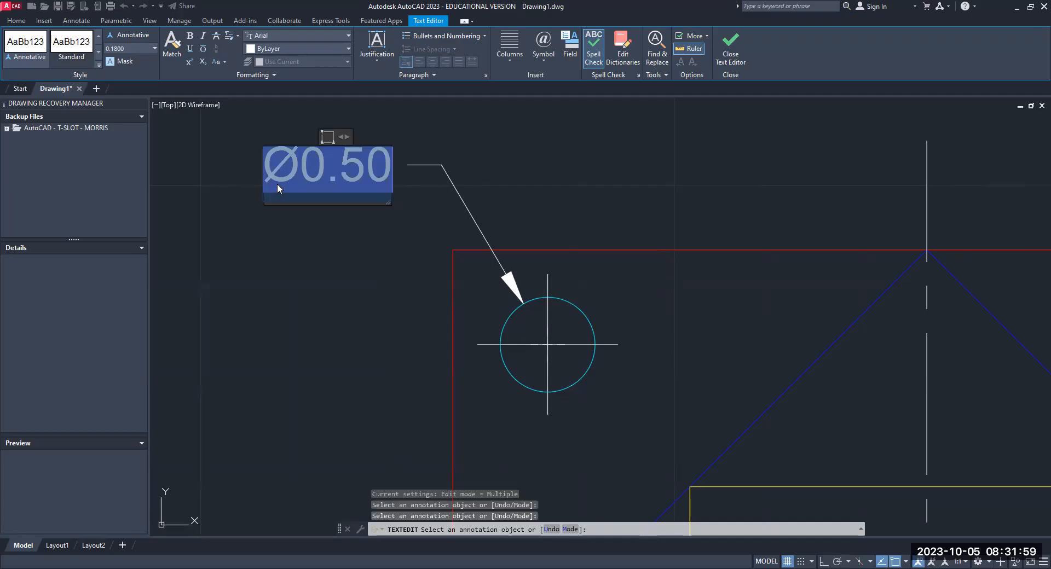
{"action": "type", "text": "(4X"}
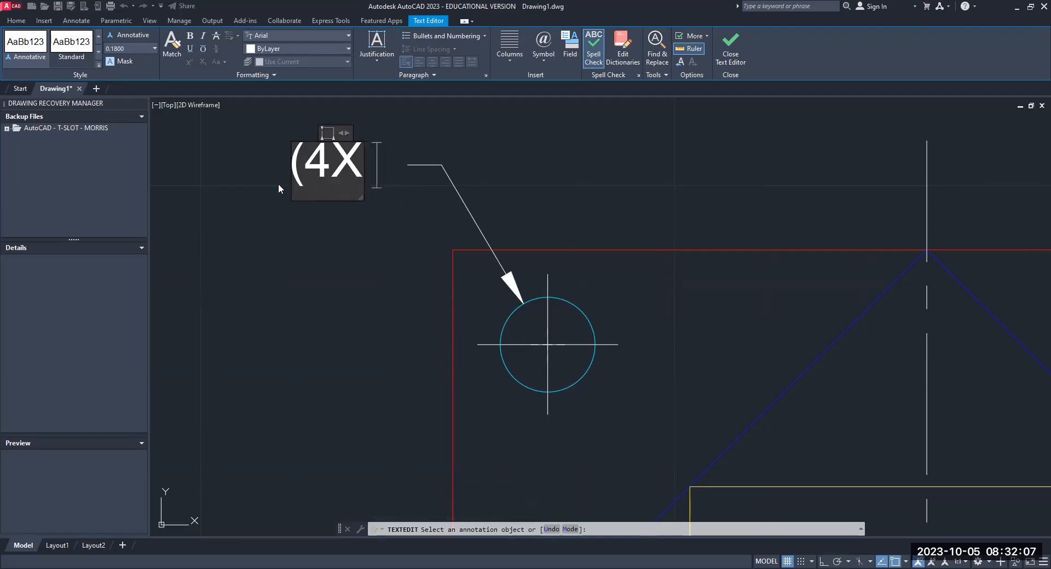
{"action": "type", "text": "%%X"}
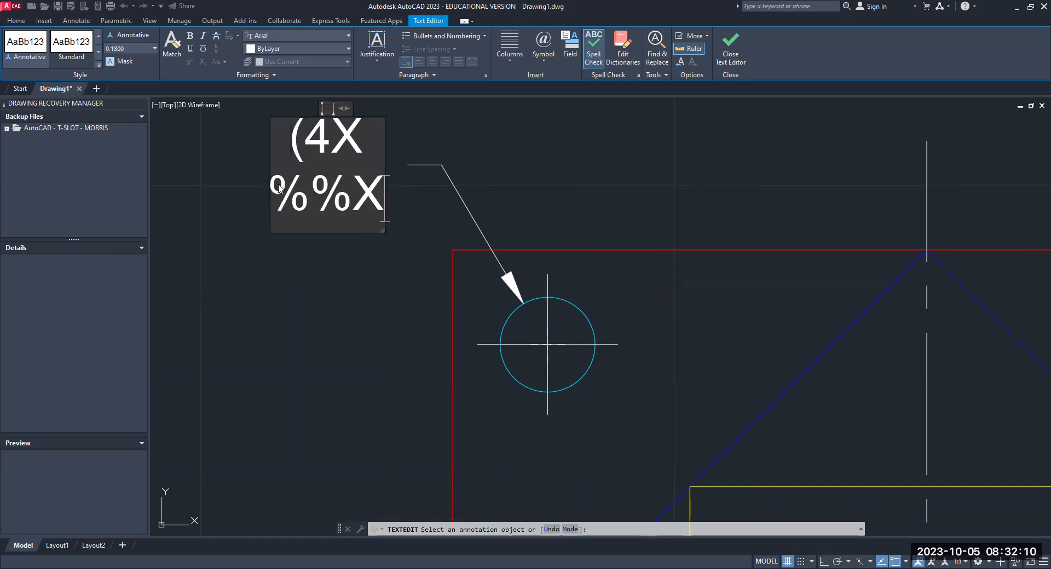
{"action": "key", "text": "BackSpace"}
{"action": "type", "text": "c"}
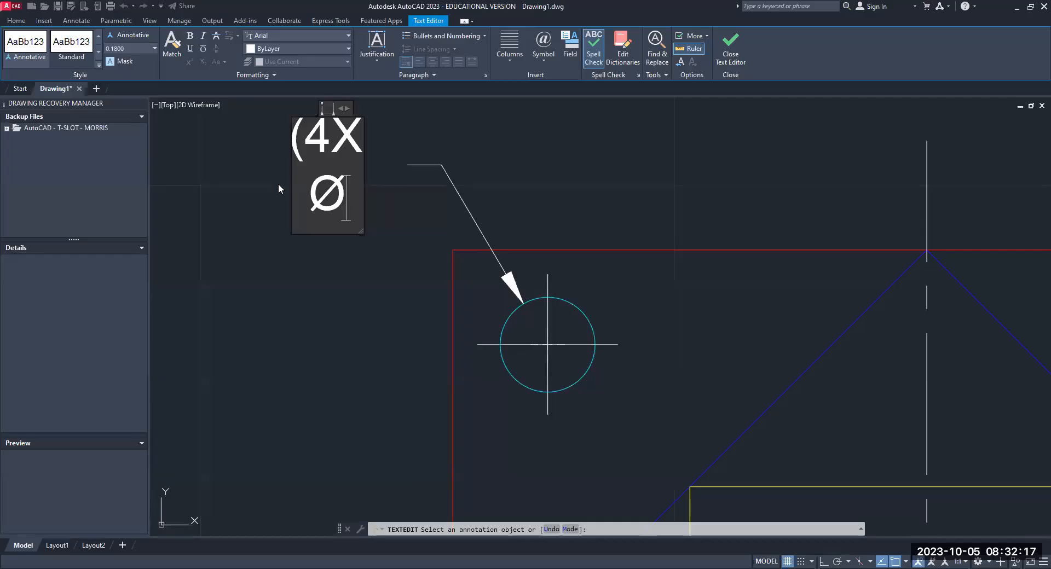
{"action": "type", "text": ".50"}
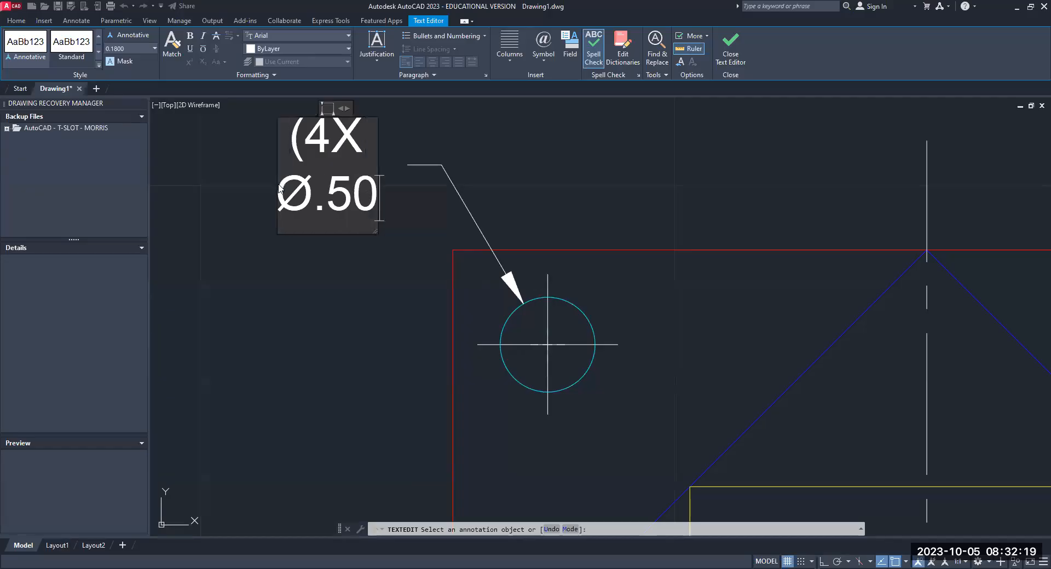
{"action": "type", "text": ")"}
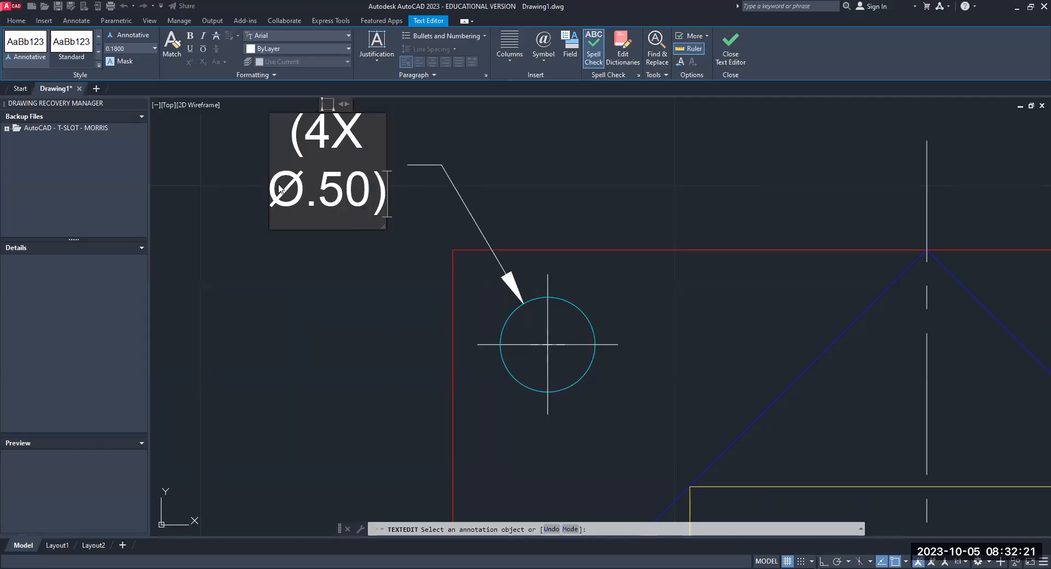
{"action": "left_click", "coordinate": [544, 152]}
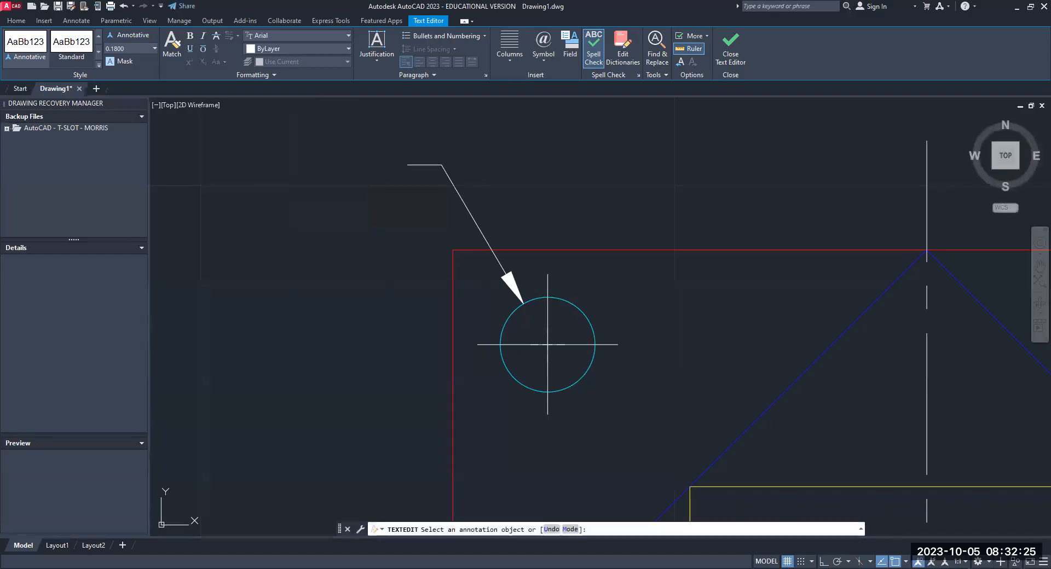
{"action": "key", "text": "Escape"}
{"action": "key", "text": "Escape"}
{"action": "left_click", "coordinate": [349, 233]}
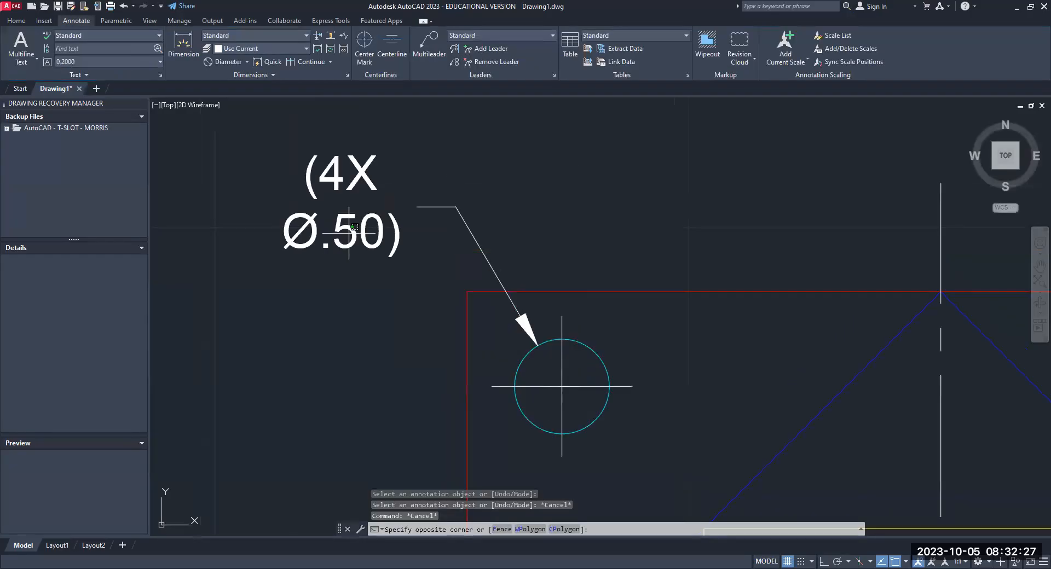
{"action": "key", "text": "Escape"}
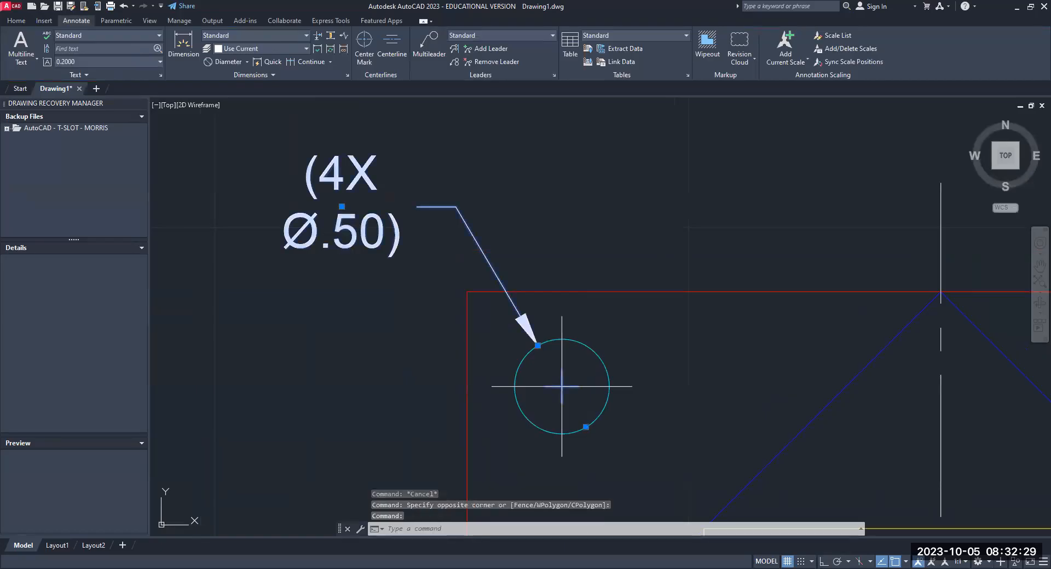
{"action": "double_click", "coordinate": [296, 158]}
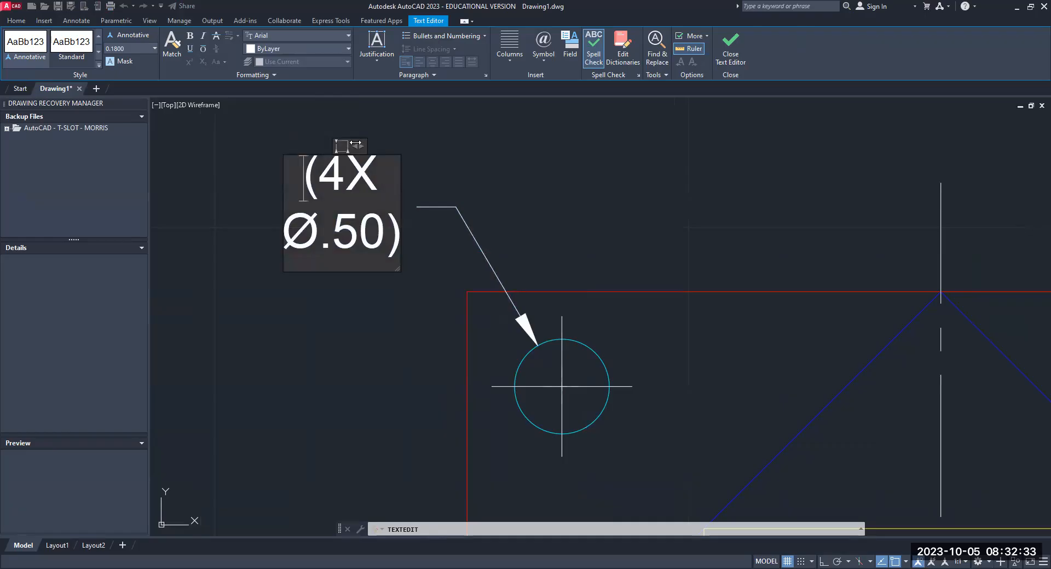
{"action": "left_click_drag", "start_coordinate": [306, 174], "coordinate": [401, 255]}
{"action": "key", "text": "Delete"}
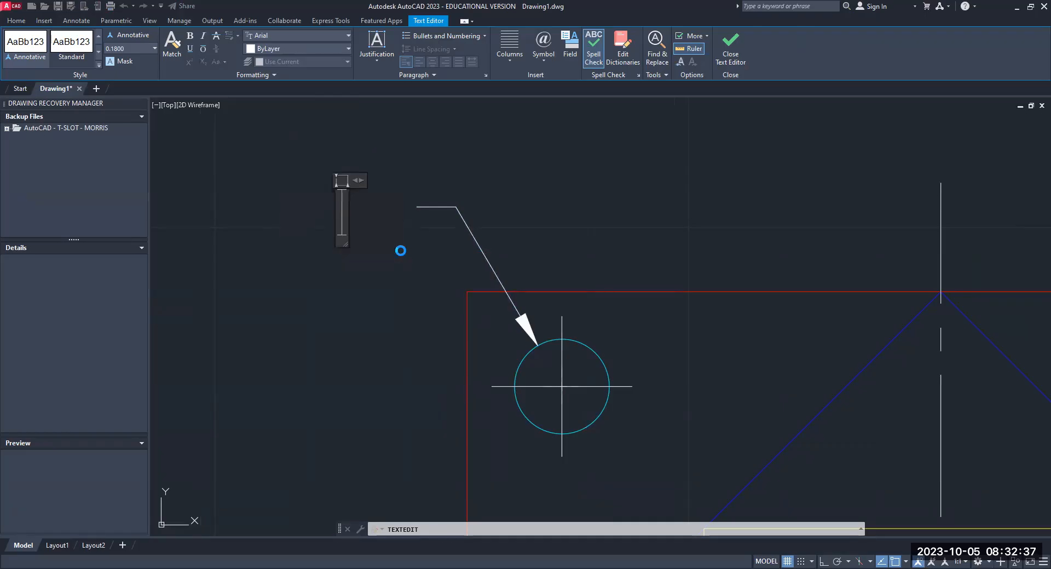
{"action": "key", "text": "Escape"}
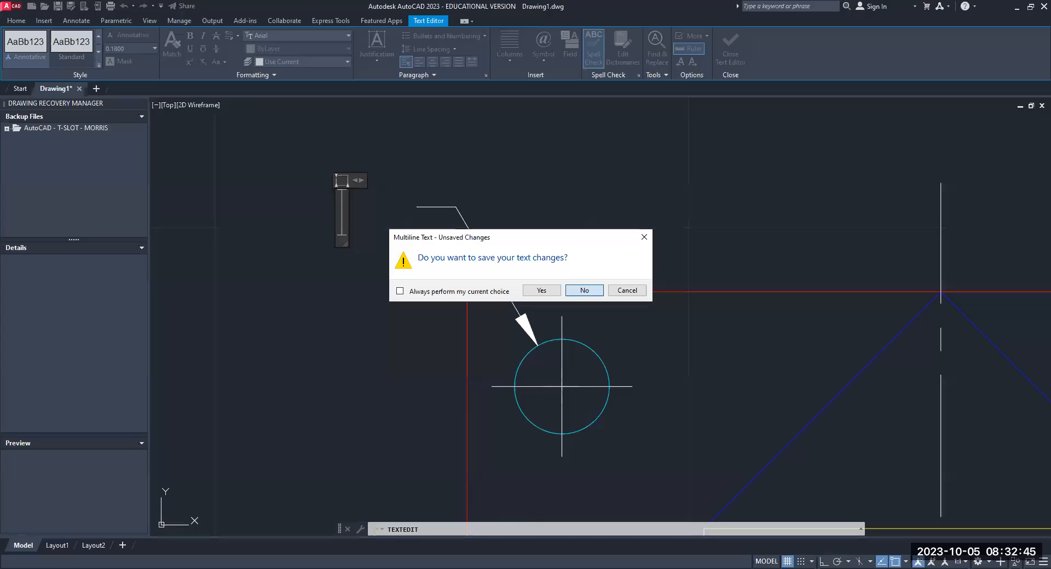
{"action": "left_click", "coordinate": [584, 290]}
{"action": "left_click", "coordinate": [358, 228]}
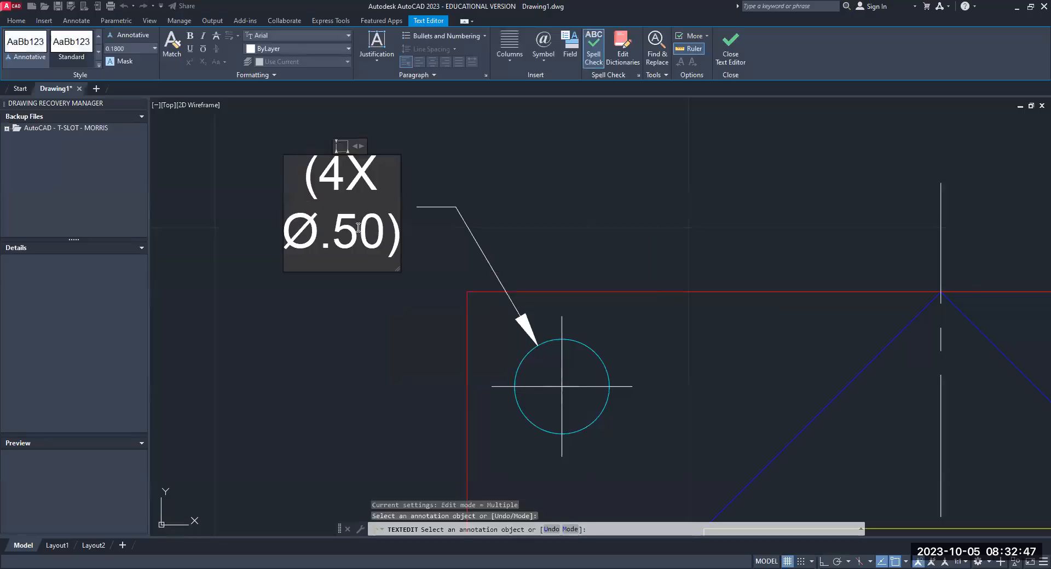
{"action": "key", "text": "ctrl+Home"}
{"action": "key", "text": "Delete"}
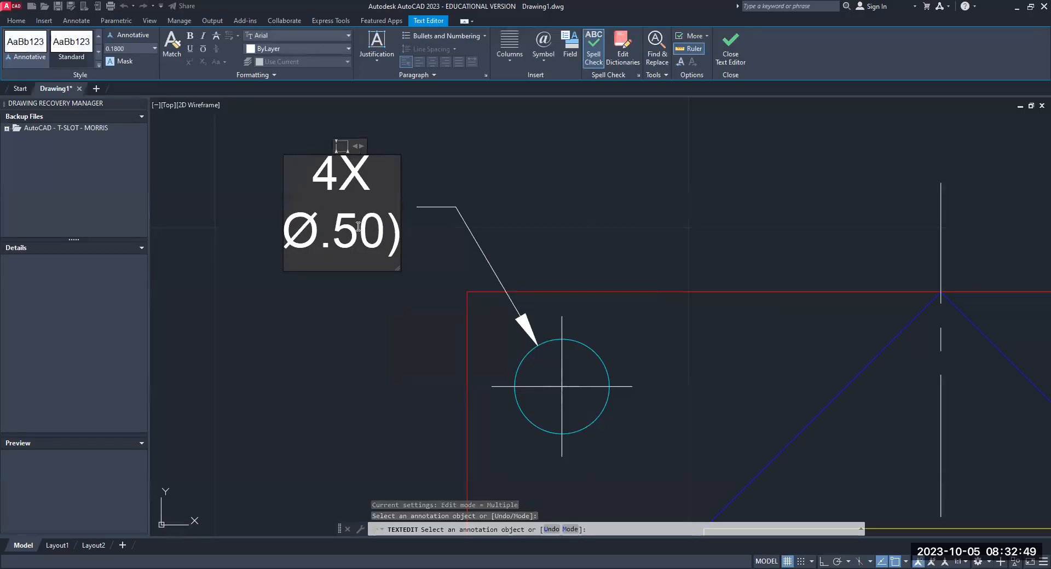
{"action": "key", "text": "Escape"}
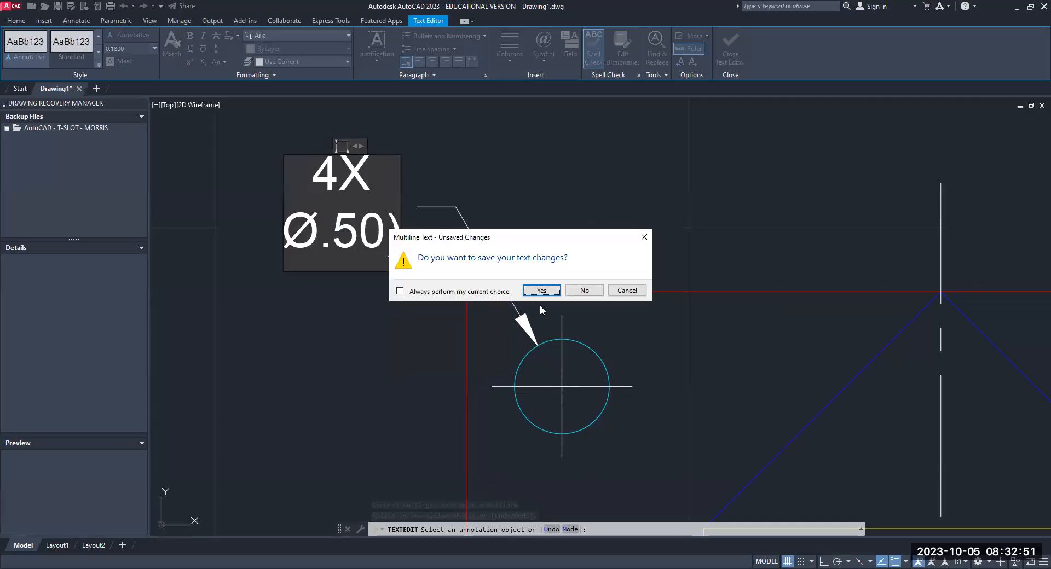
{"action": "left_click", "coordinate": [579, 292]}
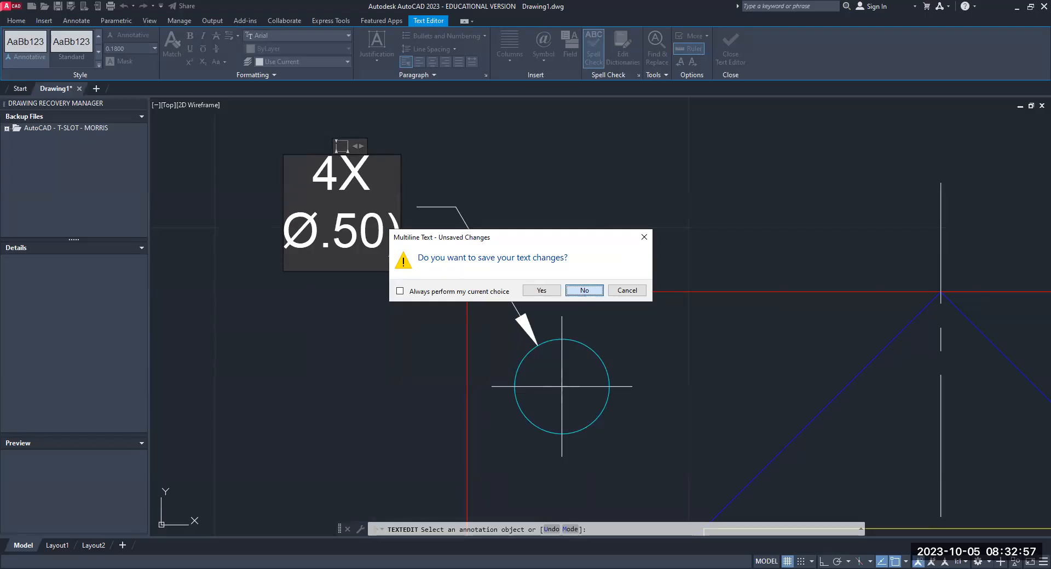
- Clear the "(4X Ø.50)" override text from the upper-left hole's diameter dimension
{"action": "key", "text": "Delete"}
{"action": "key", "text": "Delete"}
{"action": "key", "text": "Delete"}
{"action": "key", "text": "Delete"}
{"action": "key", "text": "Delete"}
{"action": "key", "text": "Delete"}
{"action": "key", "text": "Delete"}
{"action": "key", "text": "Delete"}
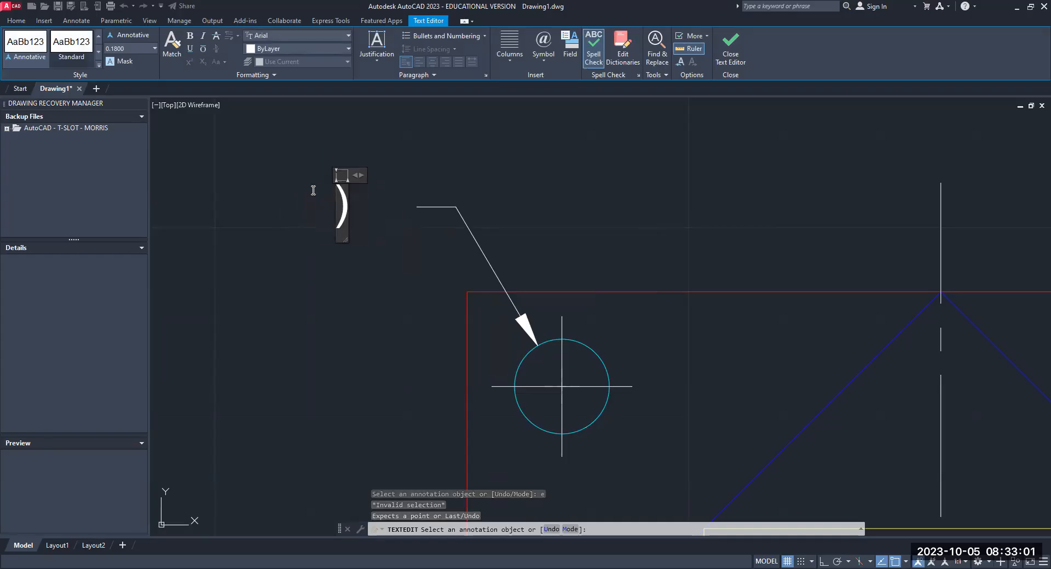
{"action": "key", "text": "Escape"}
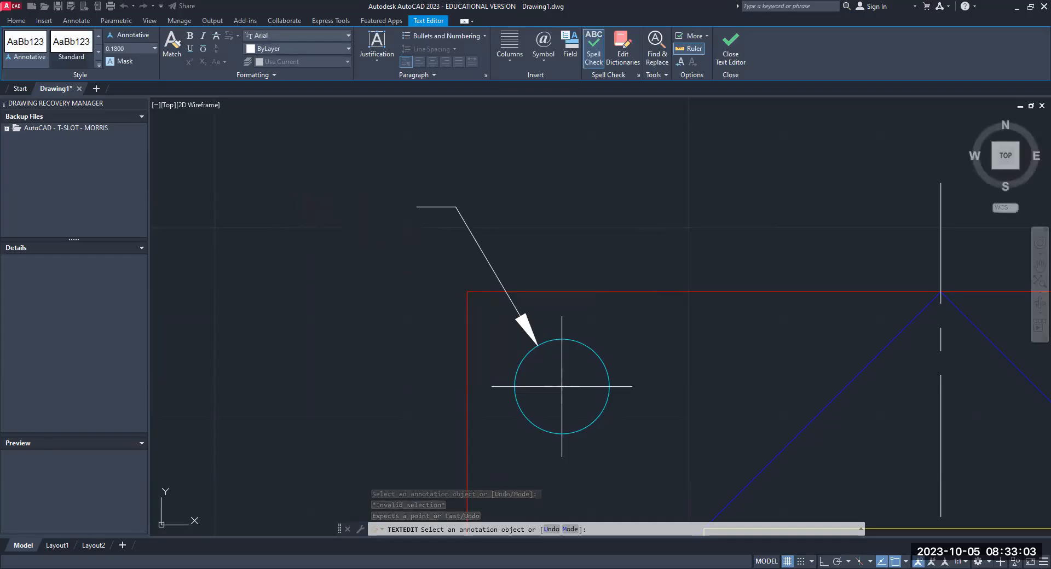
- Erase the diameter dimension from the upper-left hole
{"action": "left_click", "coordinate": [423, 207]}
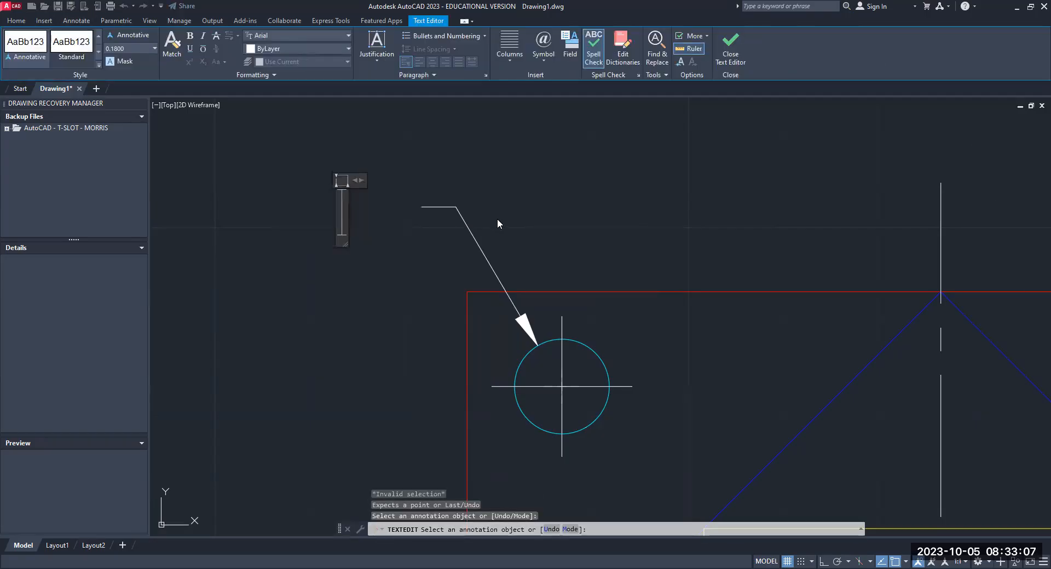
{"action": "left_click", "coordinate": [497, 220]}
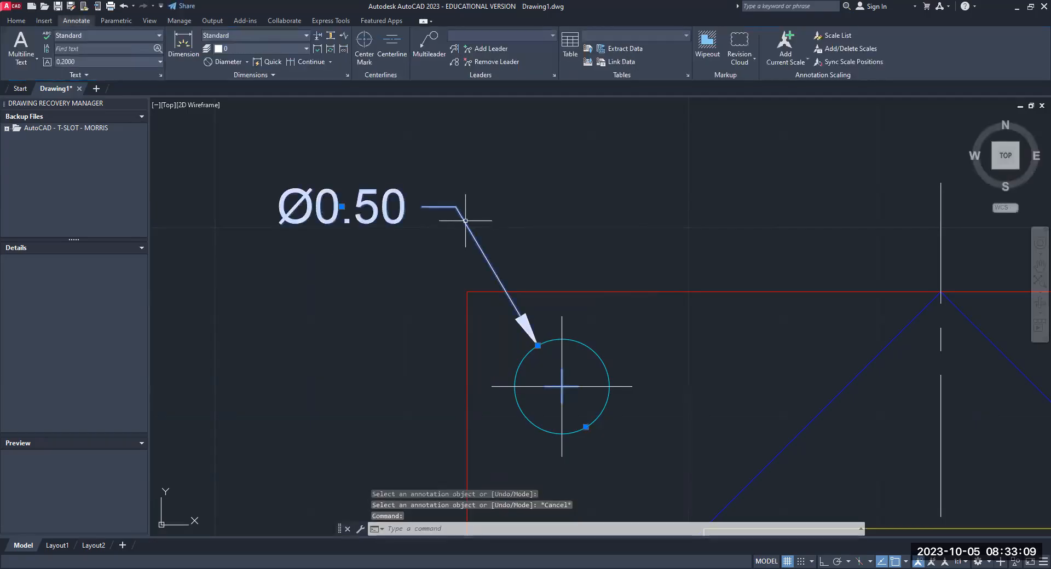
{"action": "key", "text": "Delete"}
{"action": "key", "text": "Escape"}
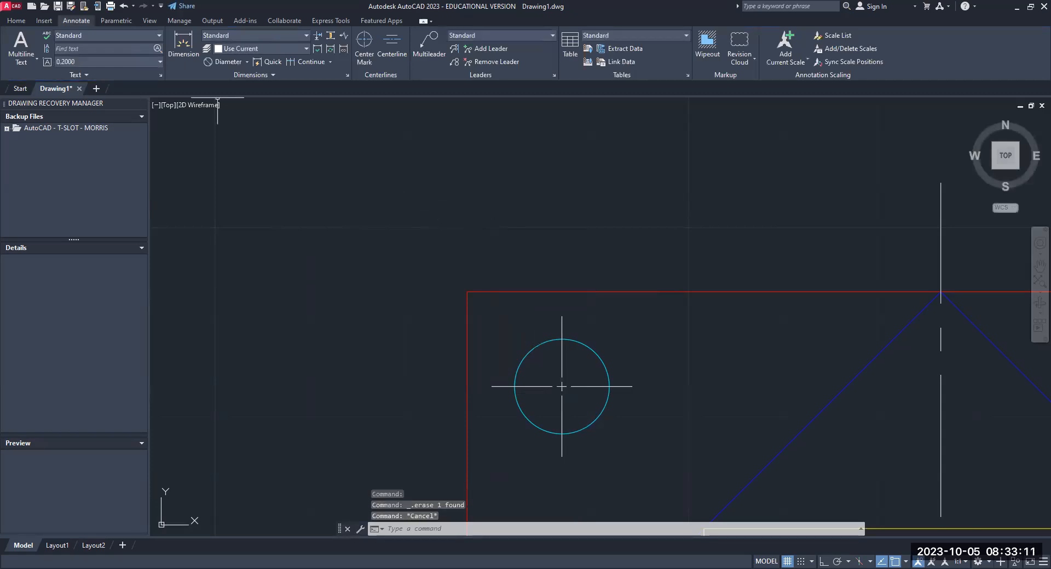
- Add a new diameter dimension to the upper-left hole, with its text above and outside the plate's upper-left corner
{"action": "left_click", "coordinate": [246, 61]}
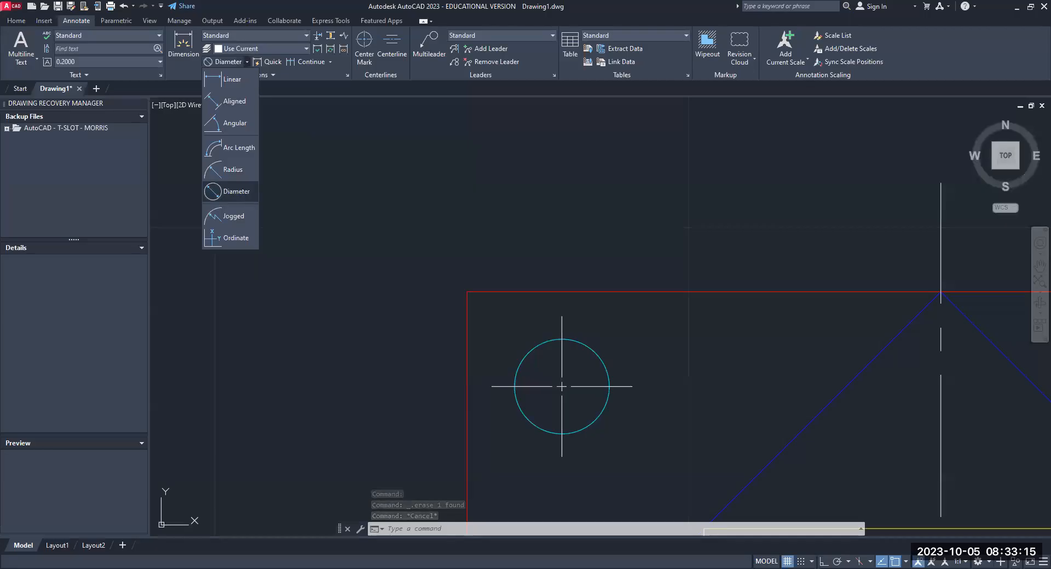
{"action": "left_click", "coordinate": [241, 193]}
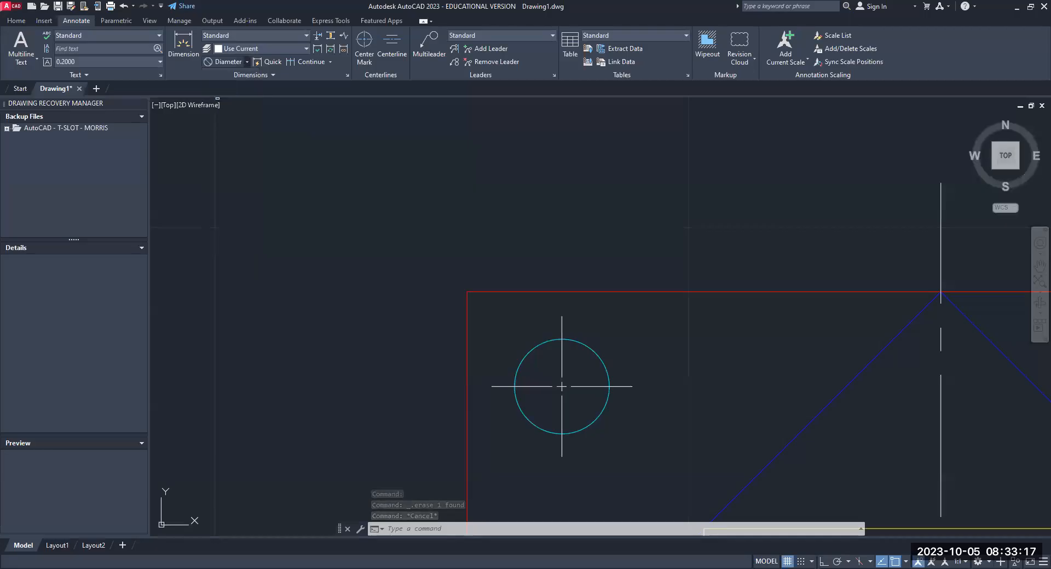
{"action": "left_click", "coordinate": [538, 346]}
{"action": "left_click", "coordinate": [446, 182]}
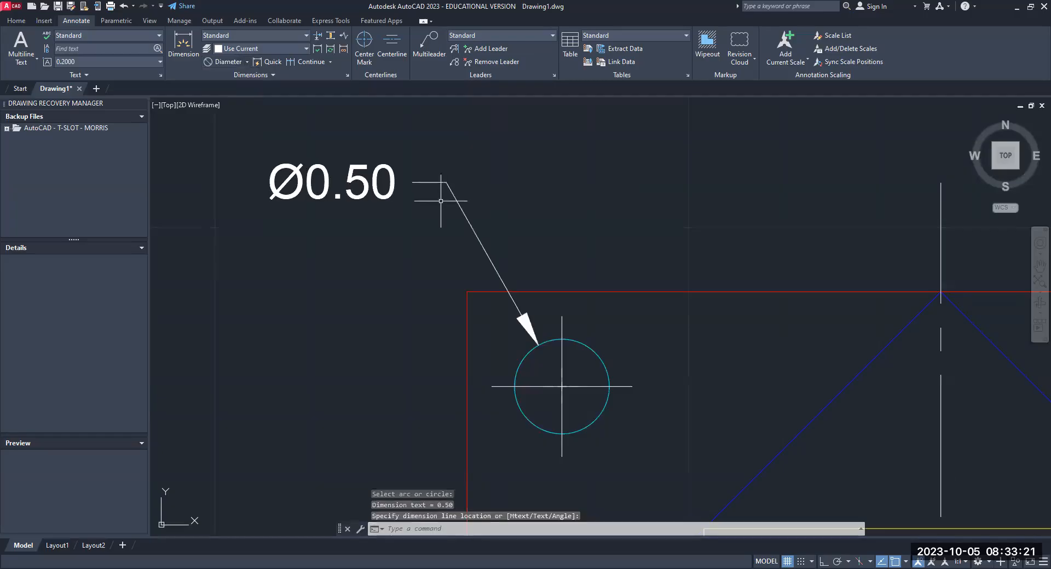
{"action": "key", "text": "Escape"}
- Place single-line text "(4X)" directly below the hole's diameter dimension text, with a height of .2 and a rotation angle of 0
{"action": "scroll", "coordinate": [388, 271], "scroll_direction": "down", "scroll_amount": 2}
{"action": "scroll", "coordinate": [389, 271], "scroll_direction": "down", "scroll_amount": 4}
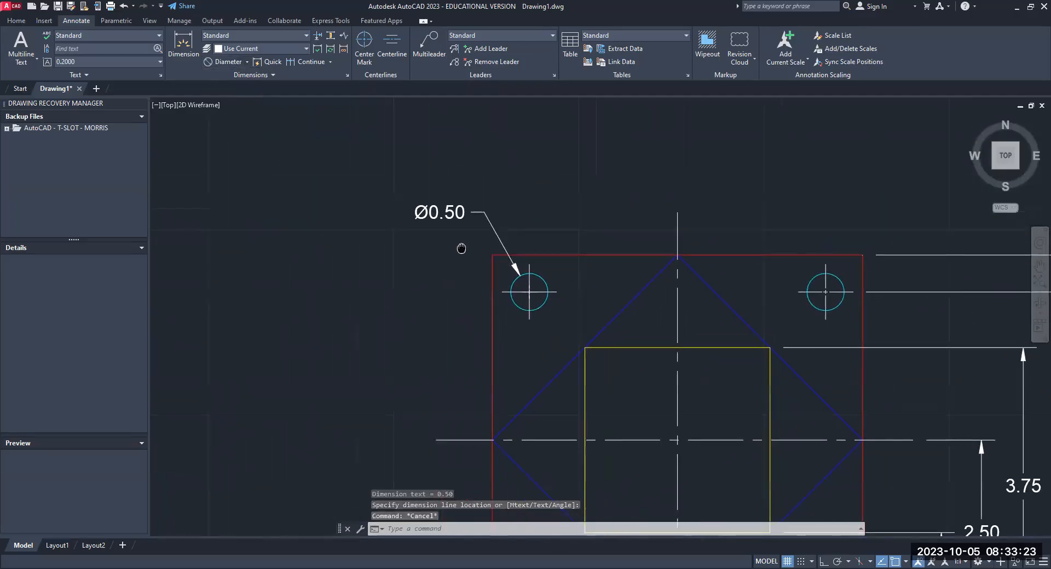
{"action": "scroll", "coordinate": [362, 233], "scroll_direction": "up", "scroll_amount": 5}
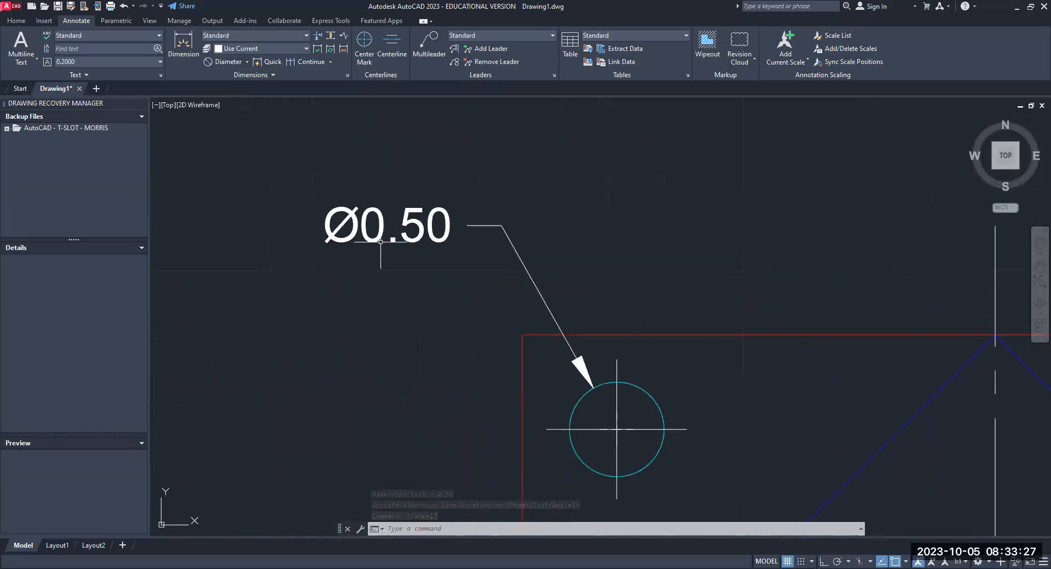
{"action": "left_click", "coordinate": [38, 58]}
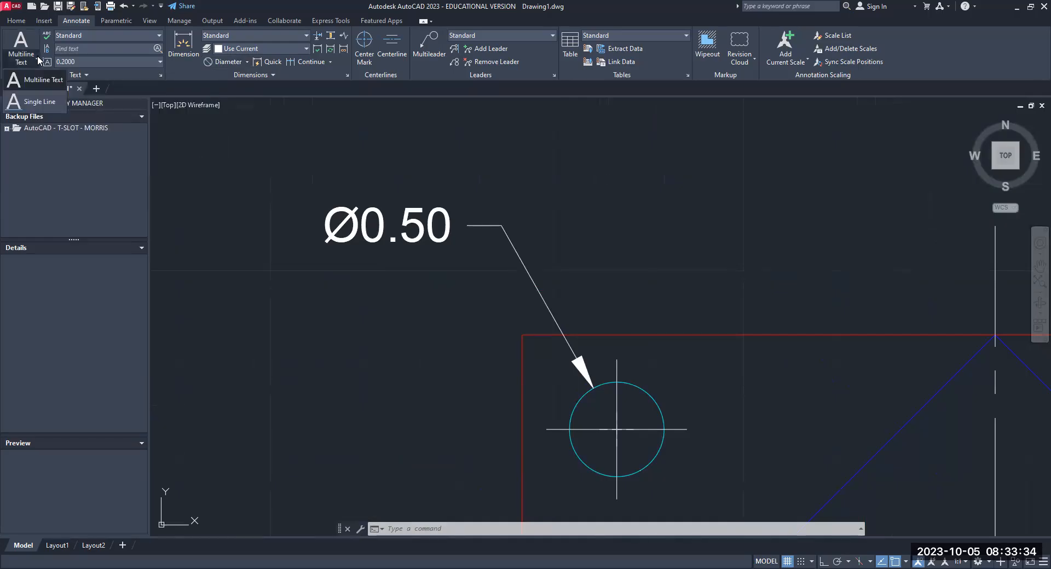
{"action": "left_click", "coordinate": [39, 102]}
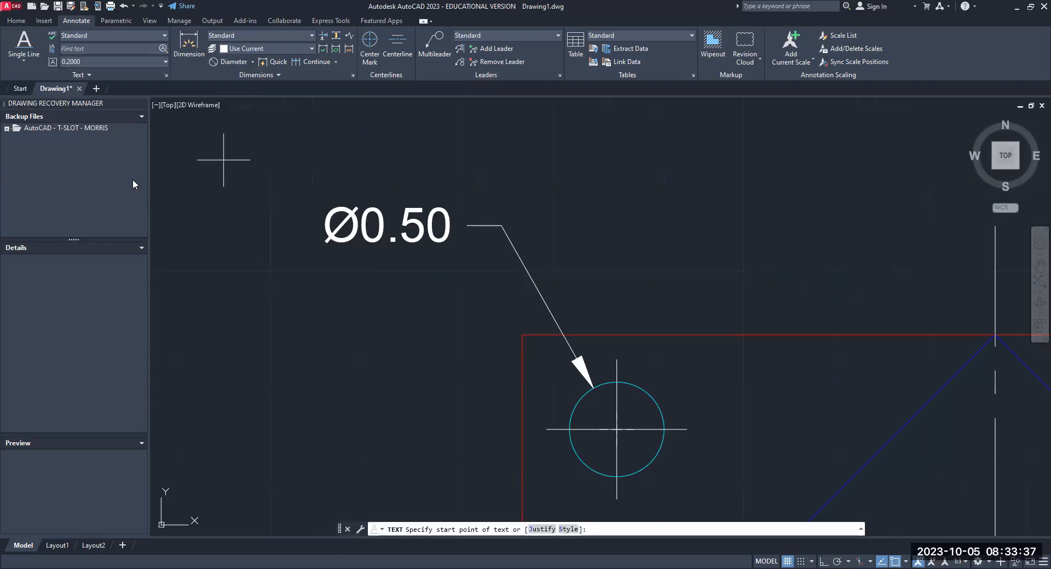
{"action": "left_click", "coordinate": [330, 285]}
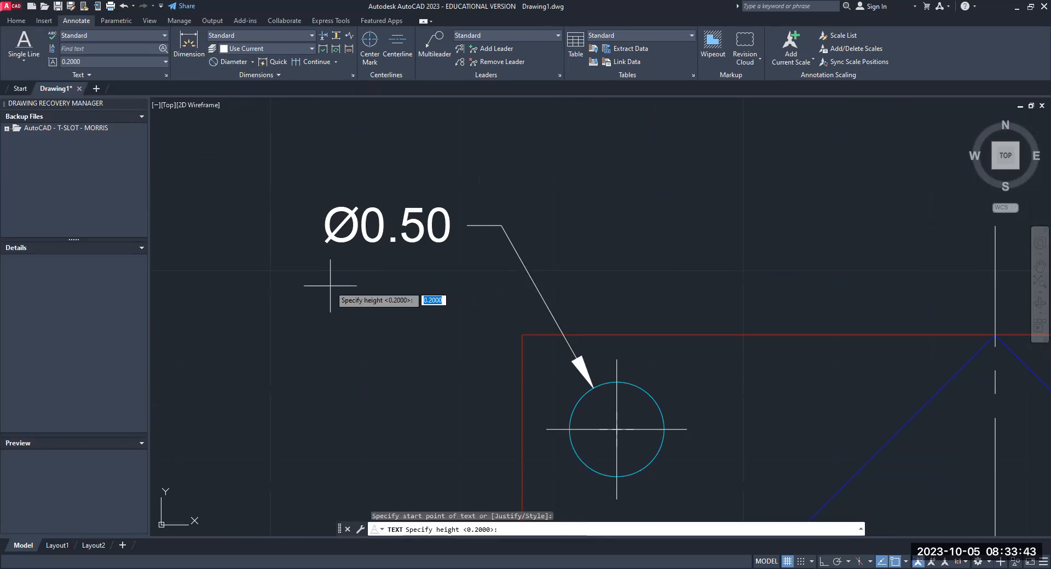
{"action": "key", "text": "BackSpace"}
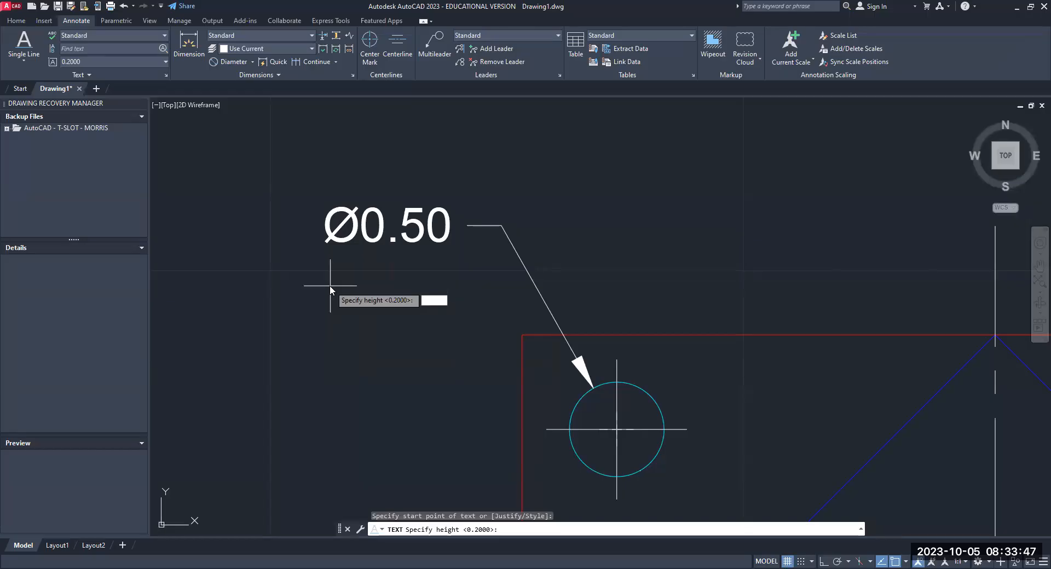
{"action": "type", "text": ".2"}
{"action": "key", "text": "Return"}
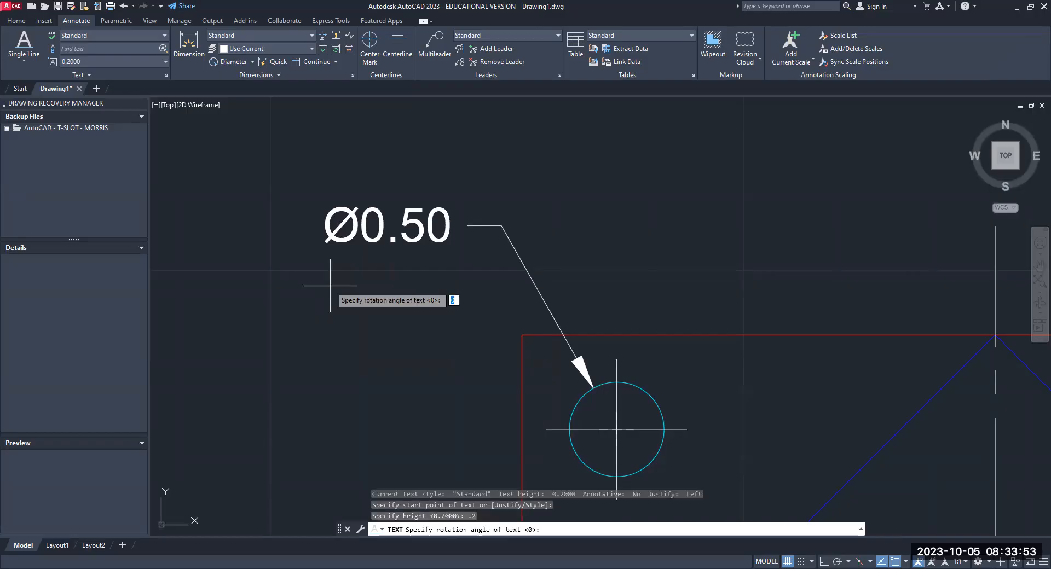
{"action": "key", "text": "Return"}
{"action": "type", "text": "("}
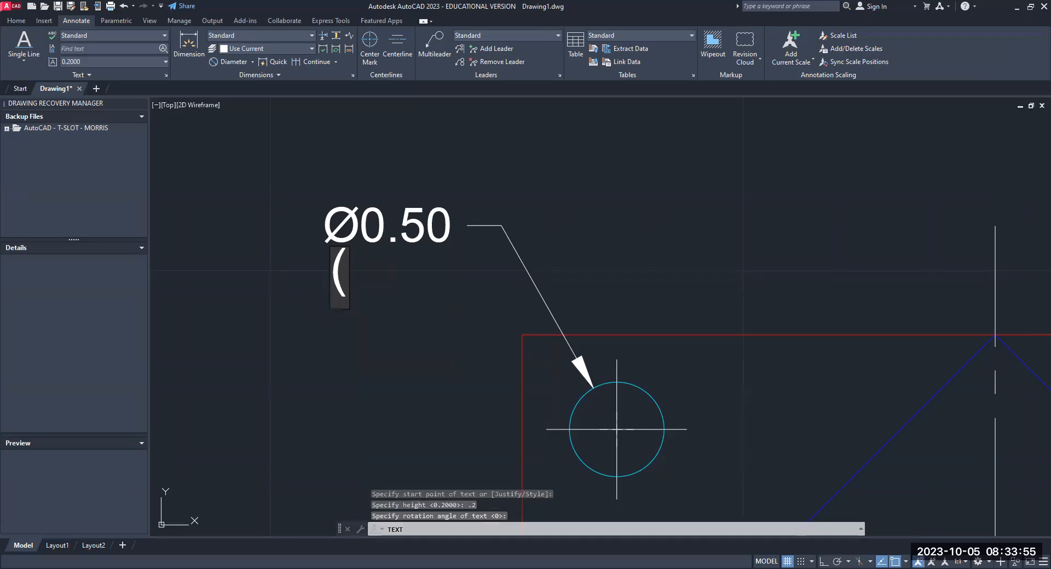
{"action": "type", "text": "4X)"}
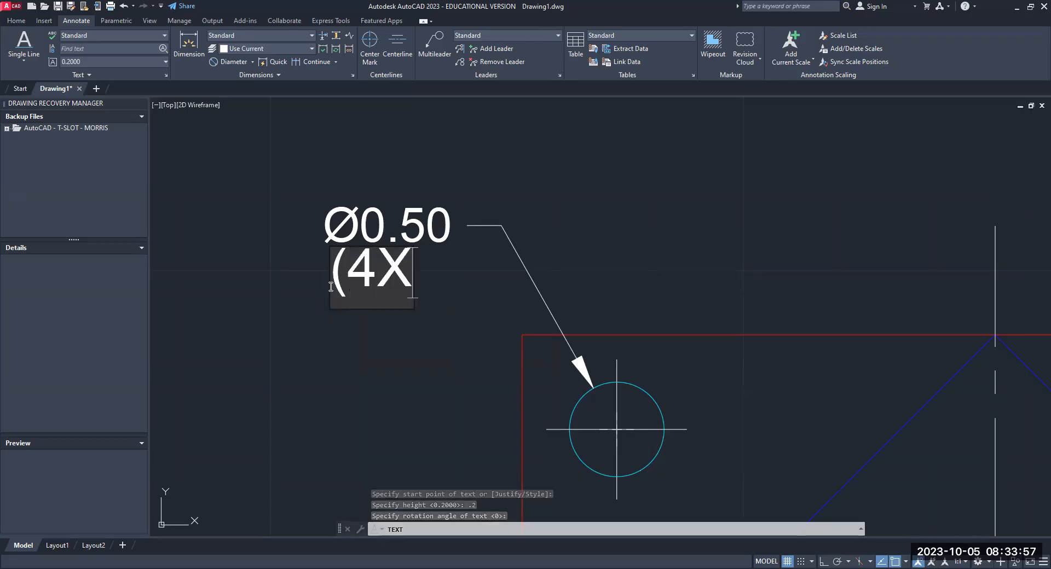
{"action": "key", "text": "Return"}
{"action": "key", "text": "Return"}
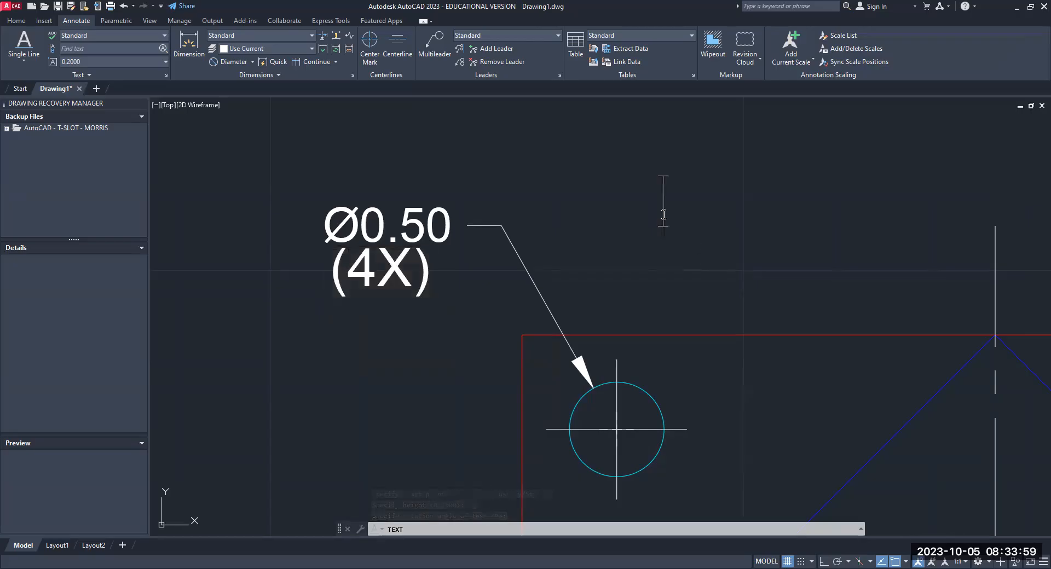
{"action": "key", "text": "Escape"}
{"action": "key", "text": "Escape"}
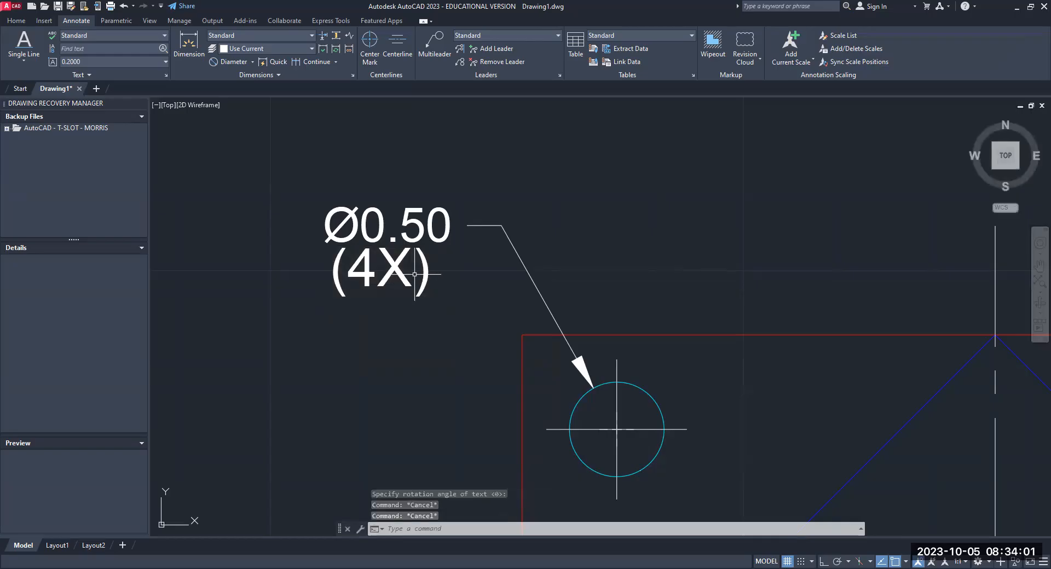
- Erase the "(4X)" note and place it again as single-line text slightly lower beneath the Ø0.50 text, with height 0.2 and rotation 0
{"action": "left_click", "coordinate": [400, 272]}
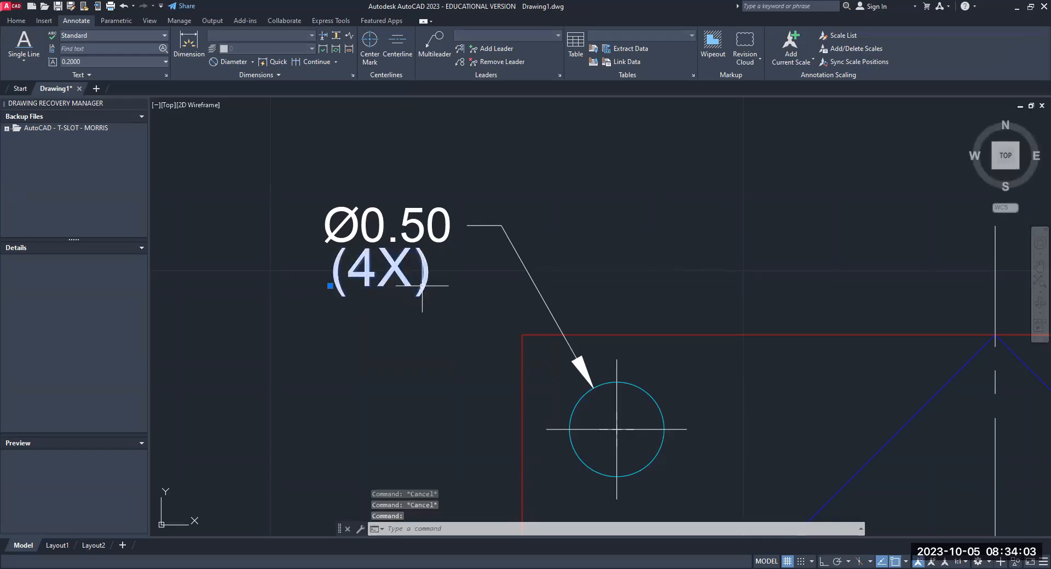
{"action": "key", "text": "Delete"}
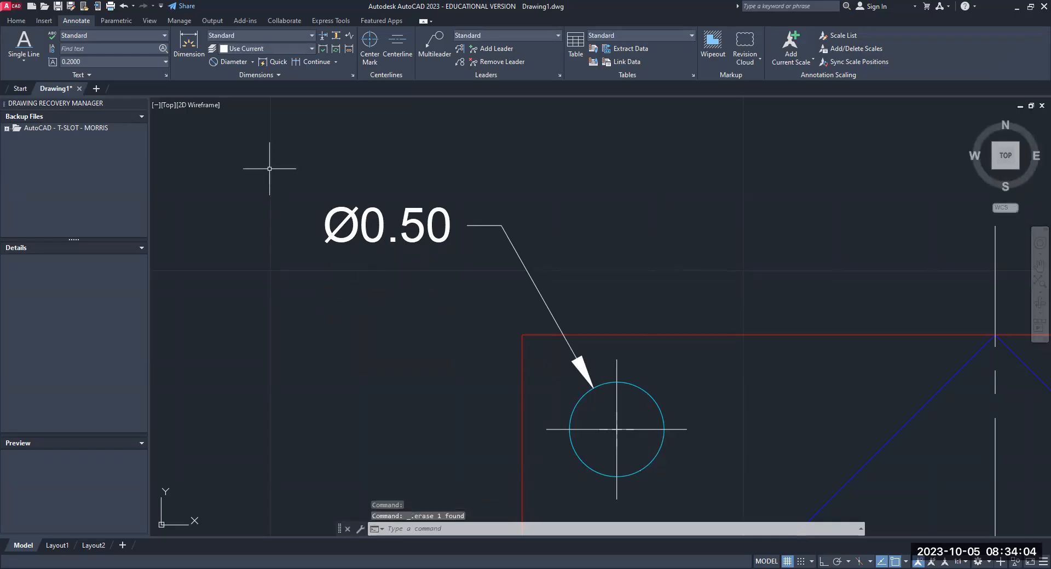
{"action": "left_click", "coordinate": [32, 61]}
{"action": "left_click", "coordinate": [33, 101]}
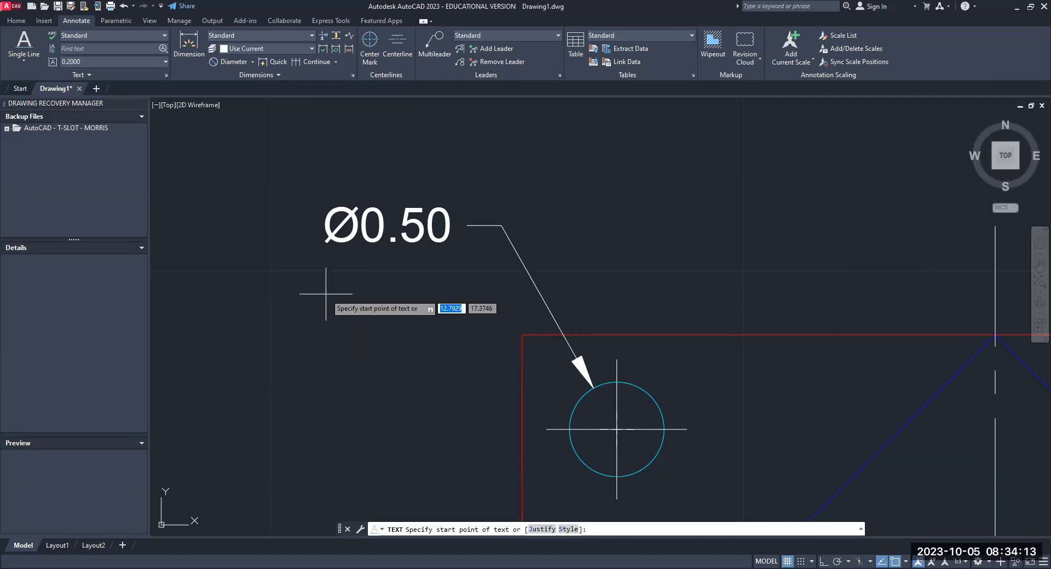
{"action": "left_click", "coordinate": [327, 294]}
{"action": "key", "text": "Return"}
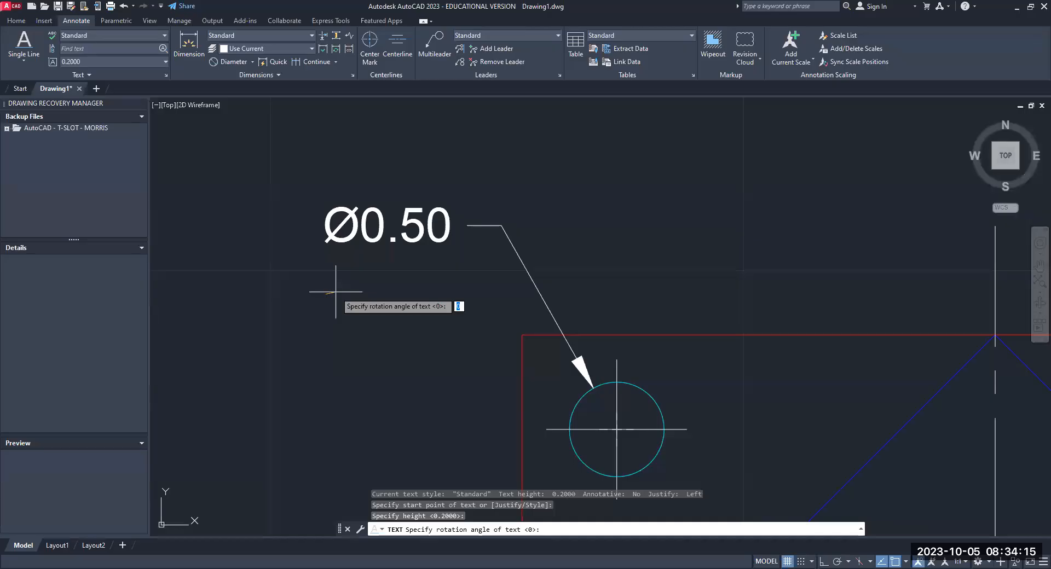
{"action": "key", "text": "Return"}
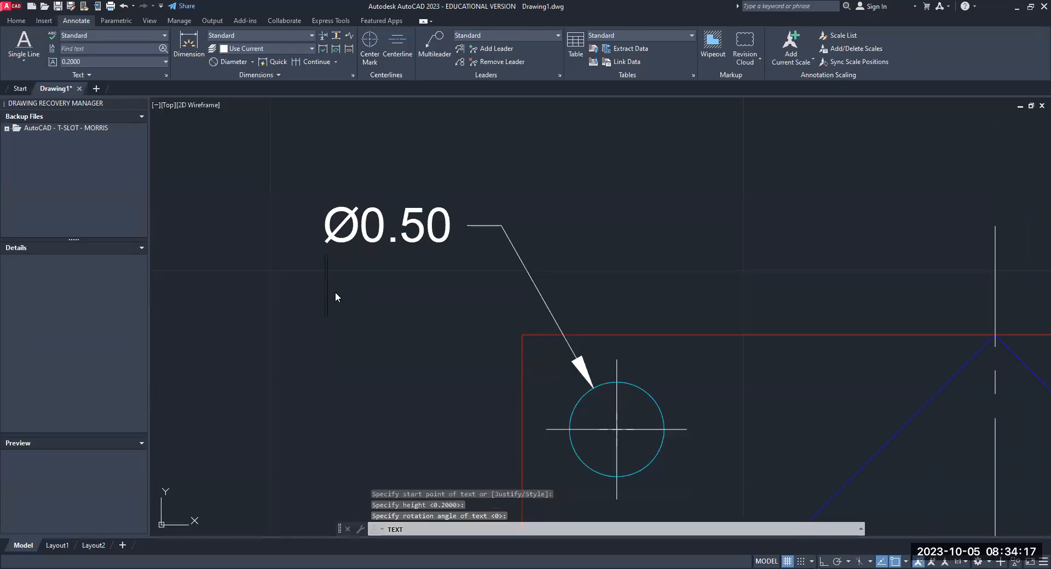
{"action": "type", "text": "("}
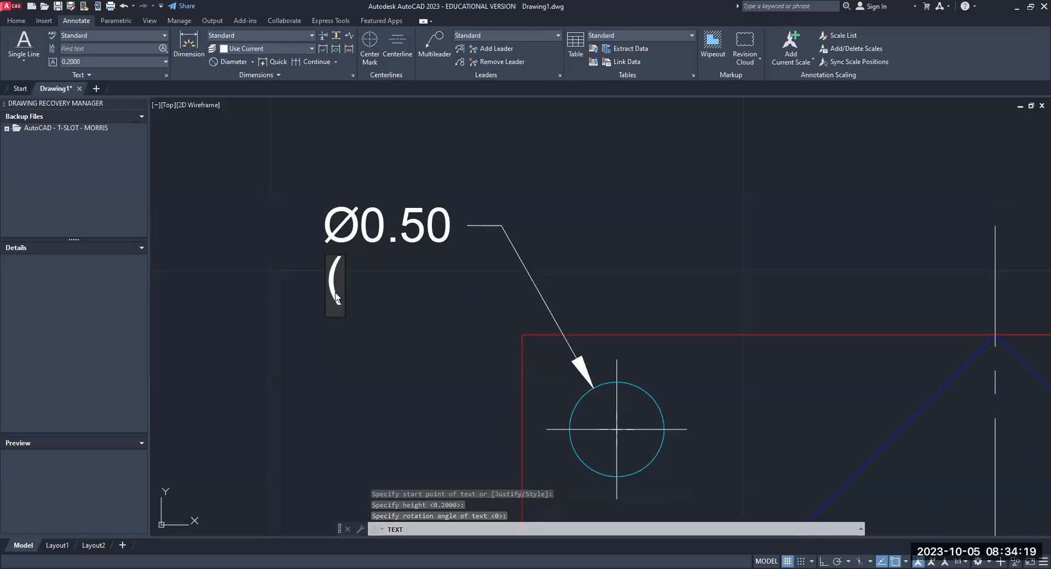
{"action": "type", "text": "4X)"}
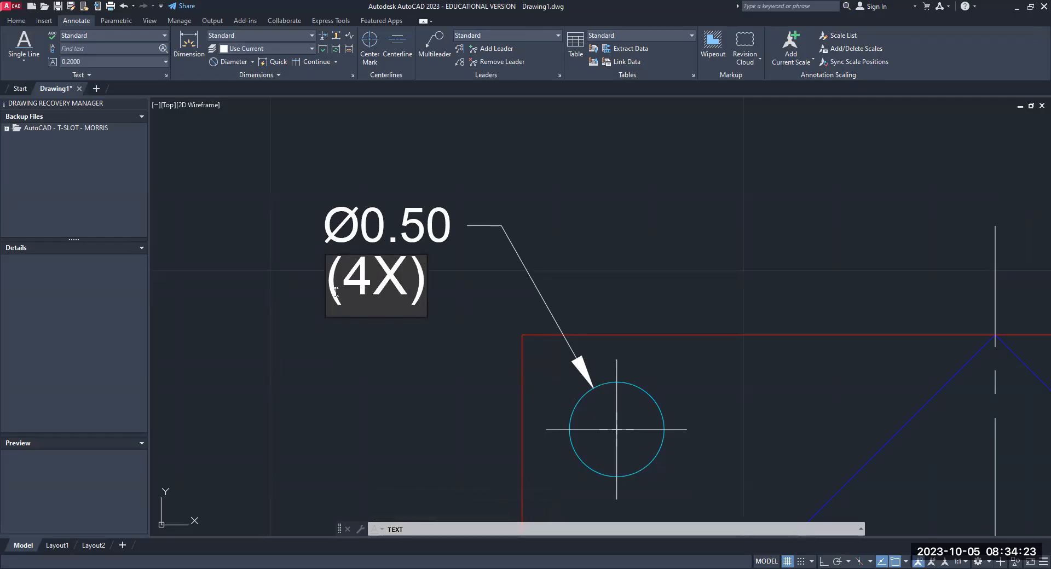
{"action": "left_click", "coordinate": [644, 199]}
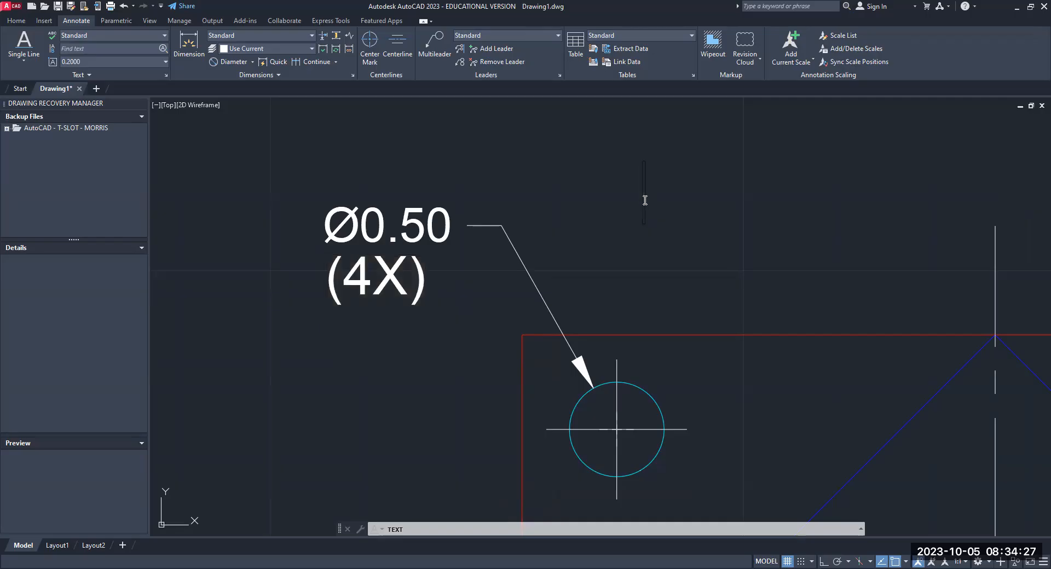
{"action": "key", "text": "Escape"}
{"action": "key", "text": "Escape"}
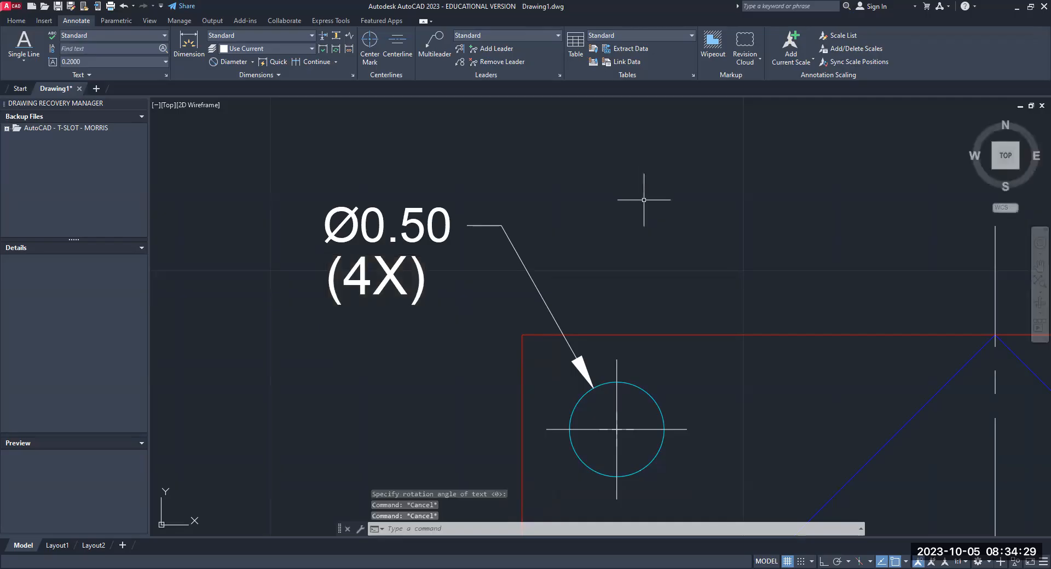
- Review the complete dimensioned plate with its hole callout, and the empty space beside it
{"action": "scroll", "coordinate": [602, 323], "scroll_direction": "down", "scroll_amount": 6}
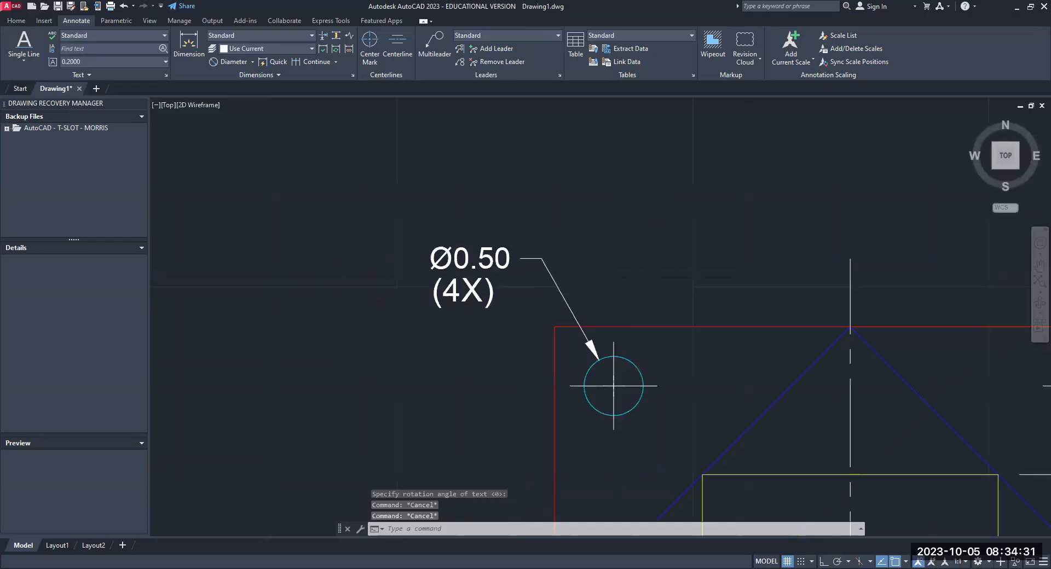
{"action": "mouse_move", "coordinate": [595, 313]}
{"action": "middle_mouse_down"}
{"action": "mouse_move", "coordinate": [386, 136]}
{"action": "mouse_move", "coordinate": [402, 169]}
{"action": "middle_mouse_up"}
{"action": "scroll", "coordinate": [415, 219], "scroll_direction": "up", "scroll_amount": 2}
{"action": "scroll", "coordinate": [416, 219], "scroll_direction": "down", "scroll_amount": 2}
{"action": "mouse_move", "coordinate": [416, 218]}
{"action": "middle_mouse_down"}
{"action": "mouse_move", "coordinate": [311, 196]}
{"action": "mouse_move", "coordinate": [279, 215]}
{"action": "middle_mouse_up"}
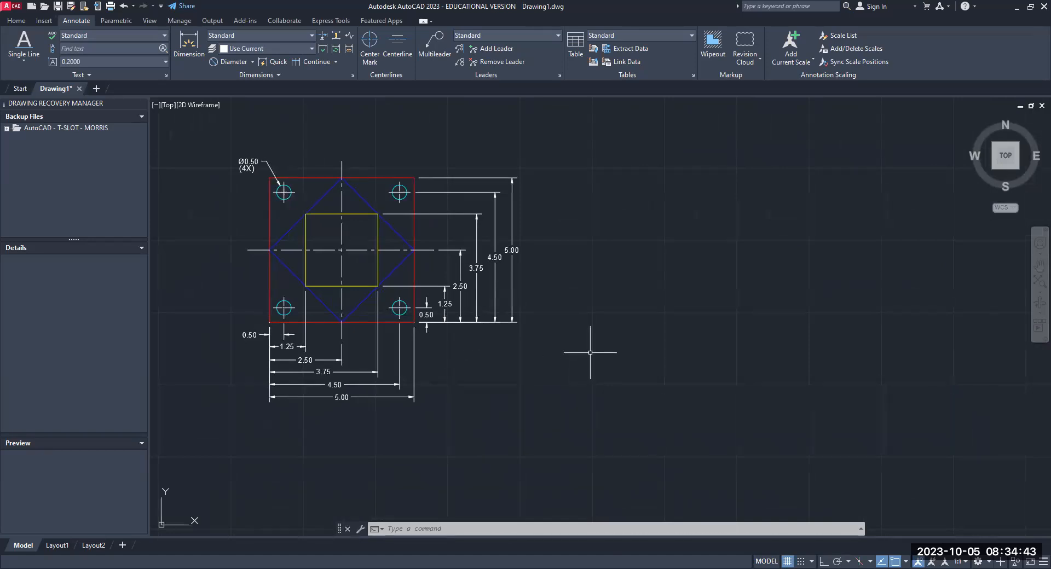
{"action": "middle_click_drag", "start_coordinate": [588, 357], "coordinate": [623, 339]}
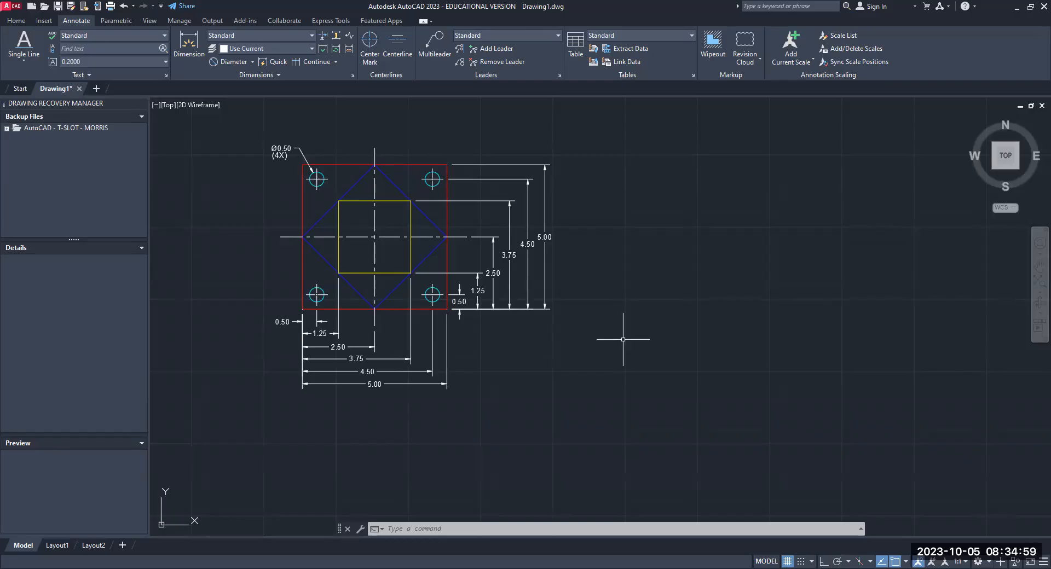
{"action": "scroll", "coordinate": [651, 312], "scroll_direction": "down", "scroll_amount": 2}
{"action": "mouse_move", "coordinate": [652, 305]}
{"action": "middle_mouse_down"}
{"action": "mouse_move", "coordinate": [602, 317]}
{"action": "mouse_move", "coordinate": [458, 307]}
{"action": "middle_mouse_up"}
{"action": "scroll", "coordinate": [457, 307], "scroll_direction": "up", "scroll_amount": 2}
{"action": "scroll", "coordinate": [458, 307], "scroll_direction": "down", "scroll_amount": 2}
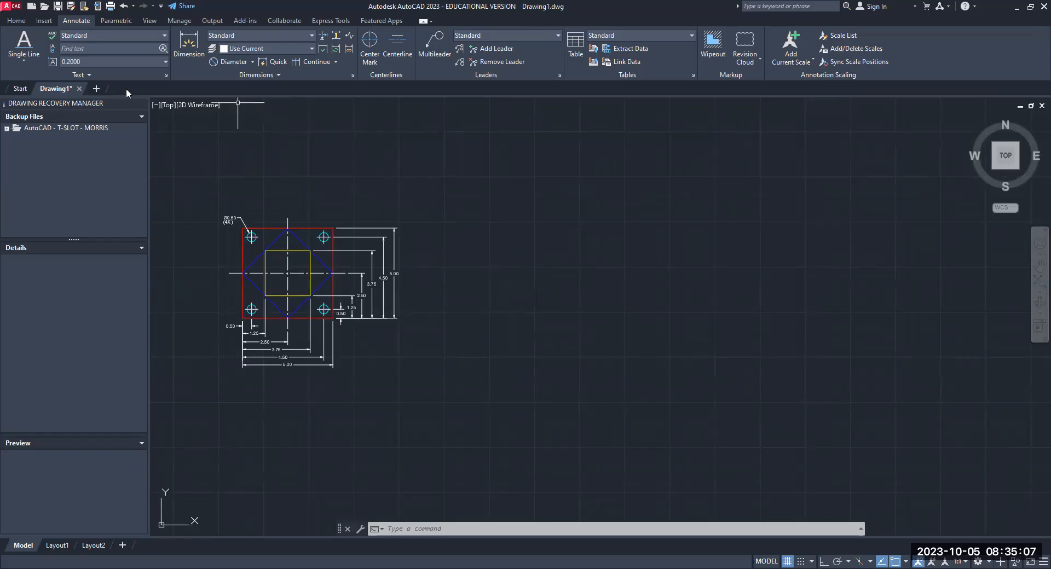
- Draw an 11 by 8.5 rectangle in the empty space to the right of the dimensioned plate
{"action": "left_click", "coordinate": [22, 25]}
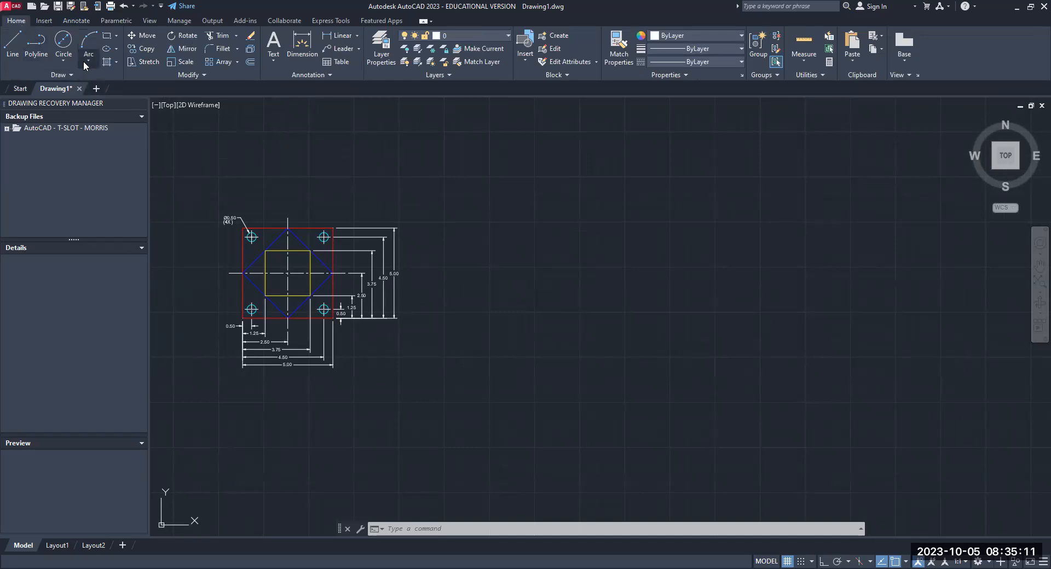
{"action": "left_click", "coordinate": [116, 36]}
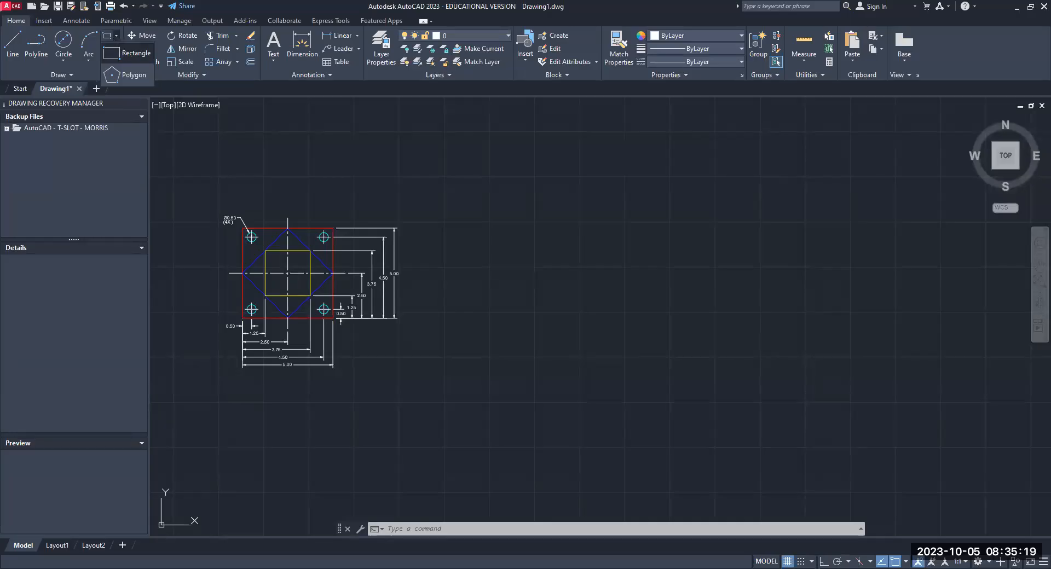
{"action": "left_click", "coordinate": [127, 52]}
{"action": "left_click", "coordinate": [509, 202]}
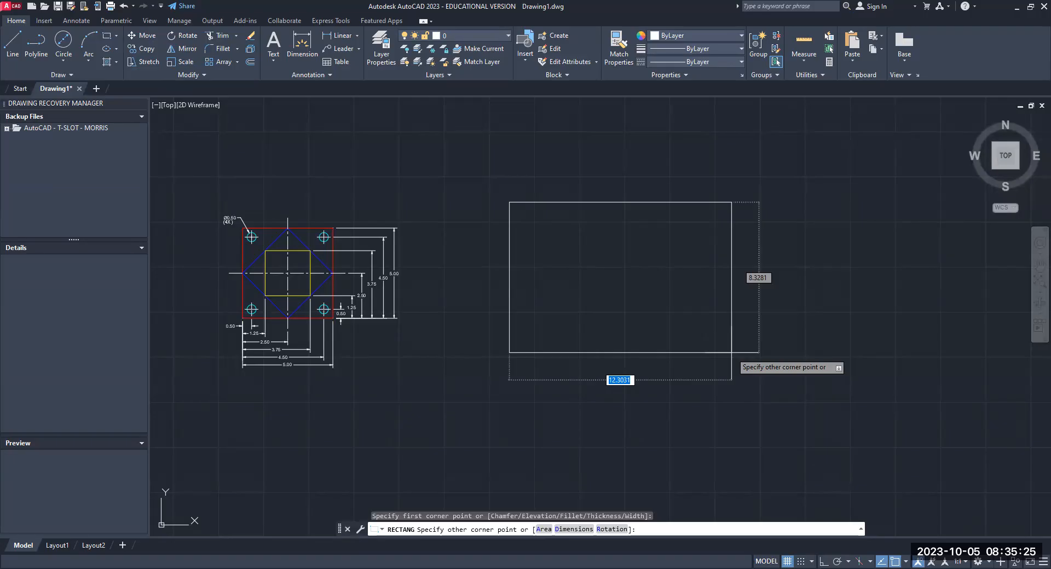
{"action": "type", "text": "11"}
{"action": "key", "text": "Tab"}
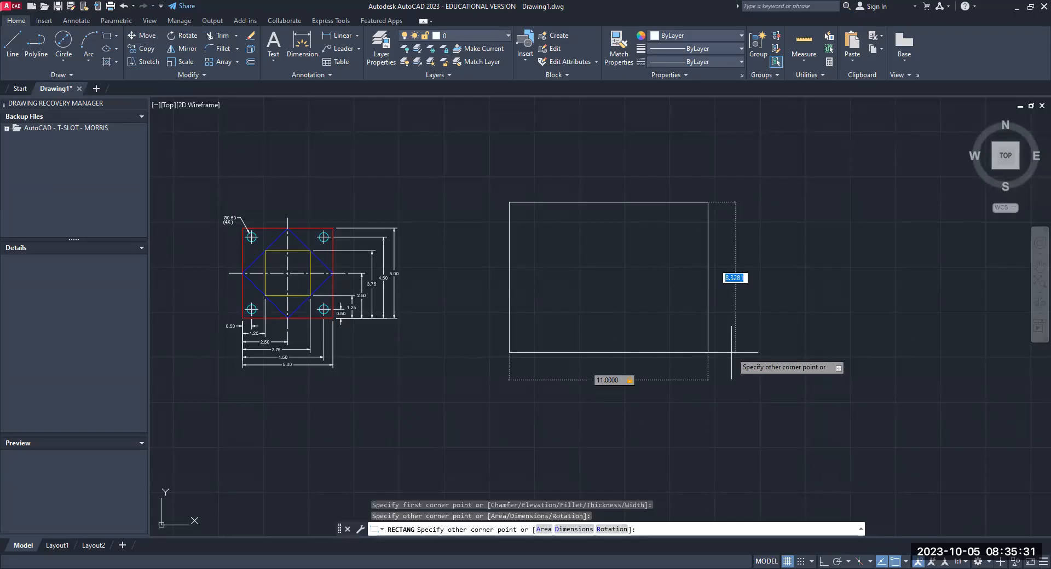
{"action": "type", "text": "8.5"}
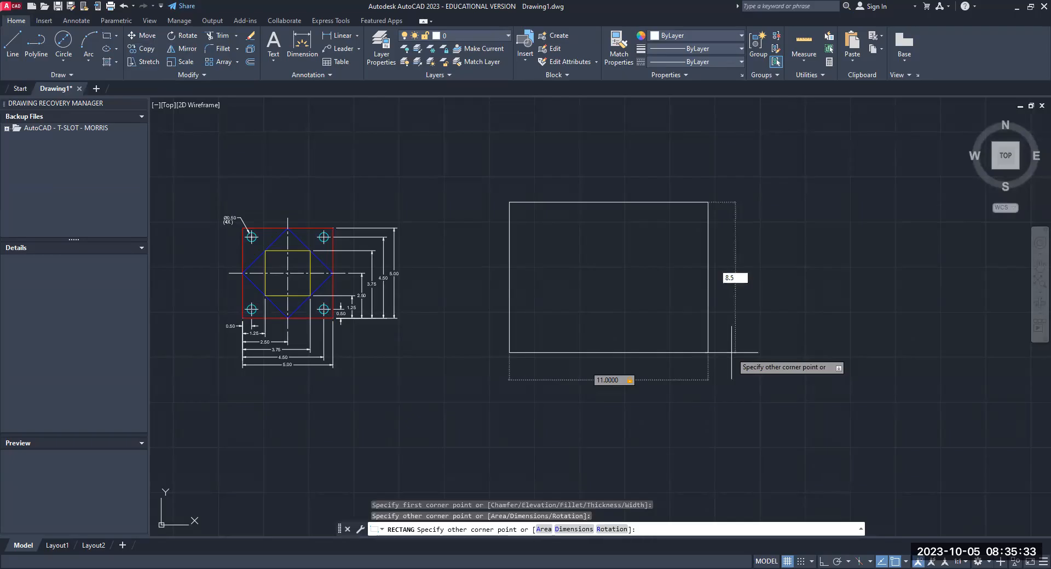
{"action": "key", "text": "Return"}
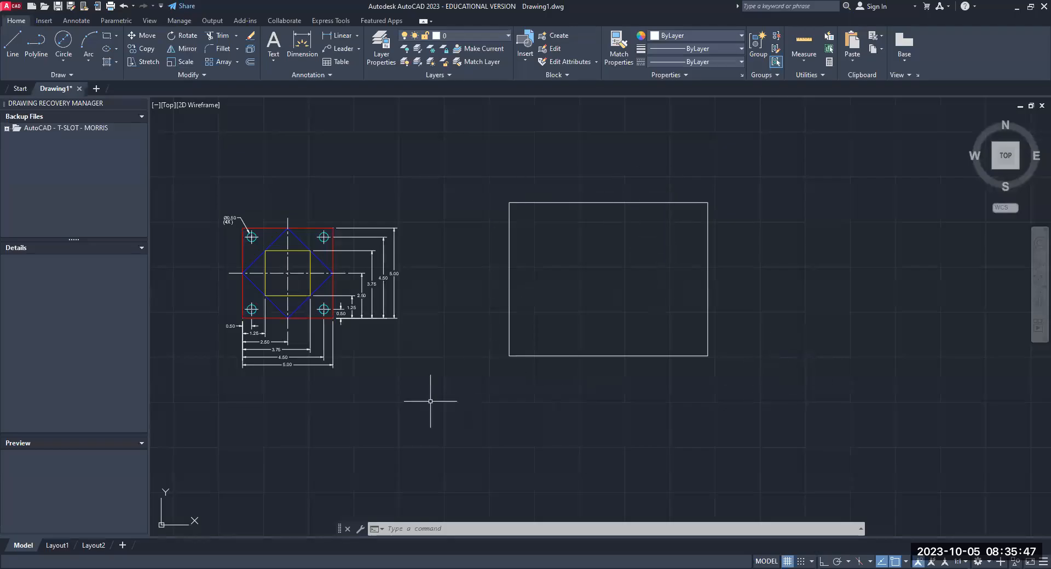
- Move the plate with all its dimensions and notes inside the 11 by 8.5 rectangle, using the plate's center as base point
{"action": "left_click", "coordinate": [146, 36]}
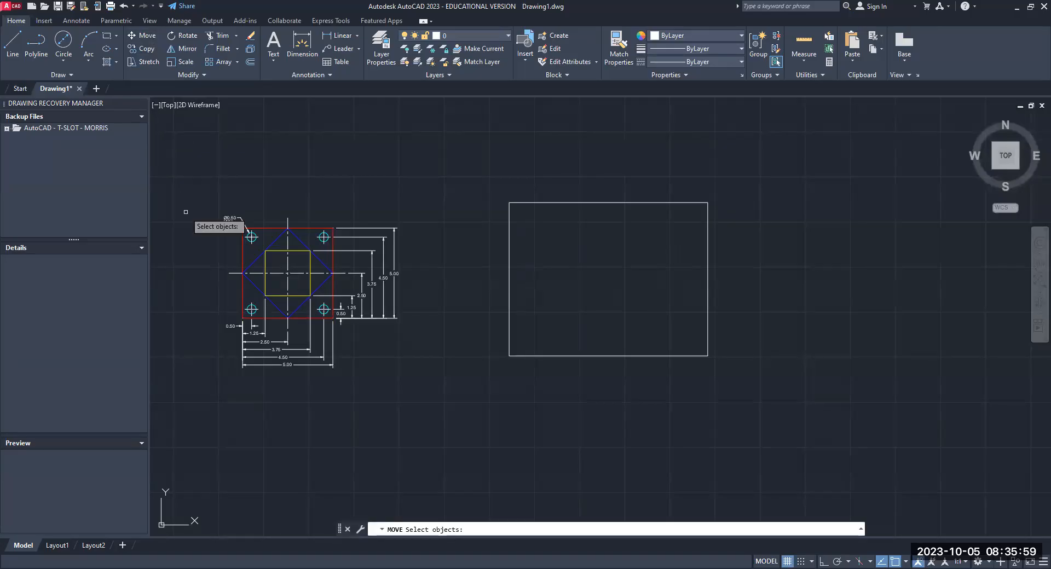
{"action": "left_click", "coordinate": [185, 212]}
{"action": "left_click", "coordinate": [411, 387]}
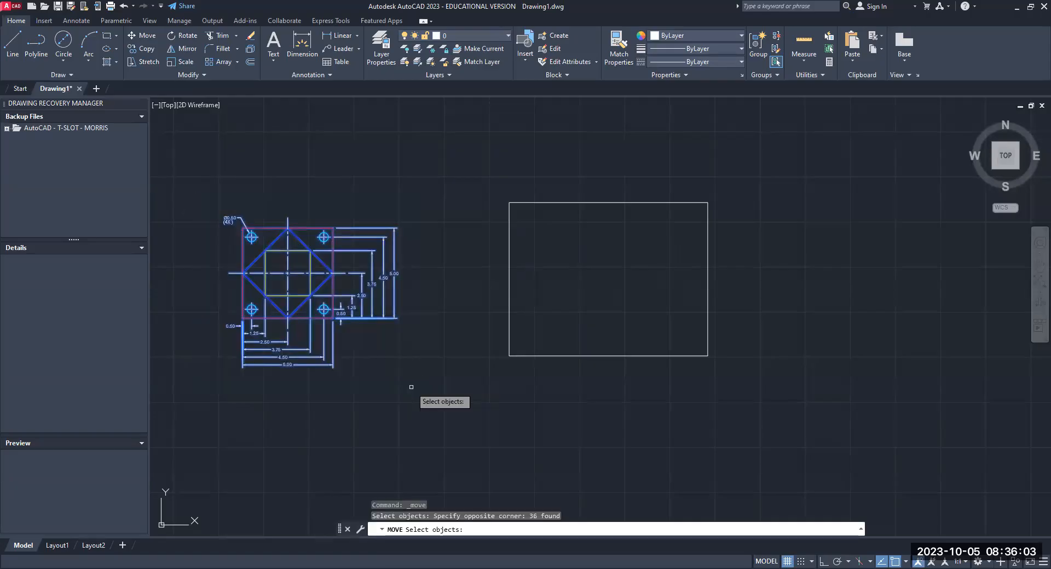
{"action": "key", "text": "Return"}
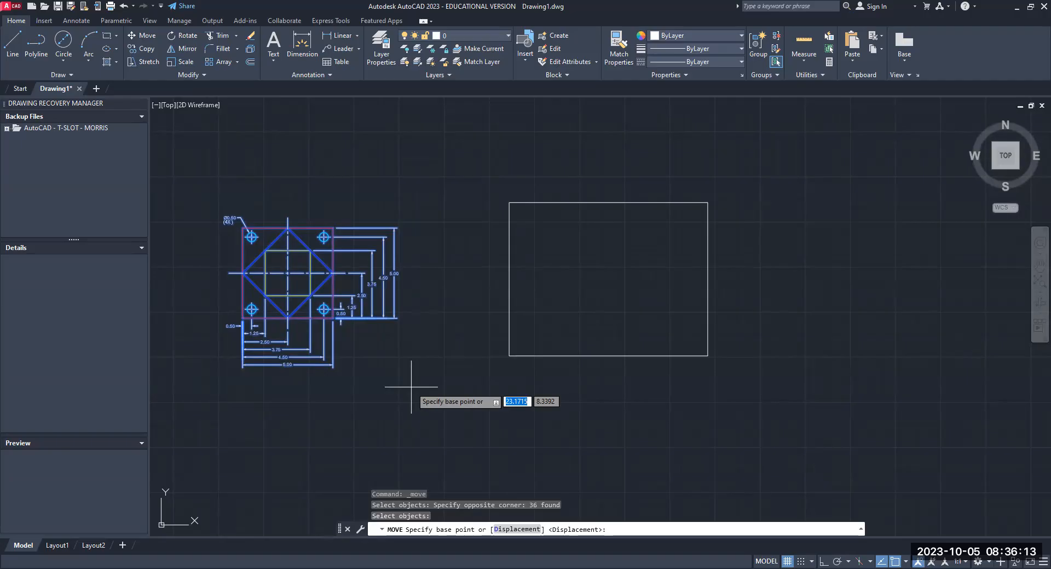
{"action": "left_click", "coordinate": [287, 272]}
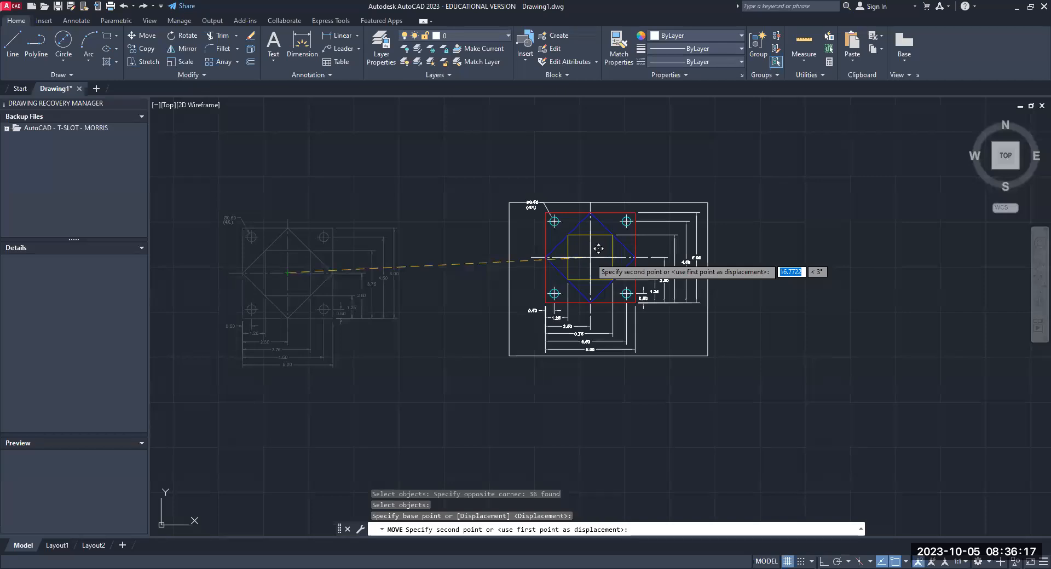
{"action": "left_click", "coordinate": [587, 257]}
- Lower the upper-left hole's Ø0.50 callout text to clear the rectangle's top edge, and reposition the "(4X)" note directly beneath it
{"action": "middle_click_drag", "start_coordinate": [532, 272], "coordinate": [398, 272]}
{"action": "scroll", "coordinate": [396, 267], "scroll_direction": "down", "scroll_amount": 1}
{"action": "scroll", "coordinate": [395, 266], "scroll_direction": "up", "scroll_amount": 2}
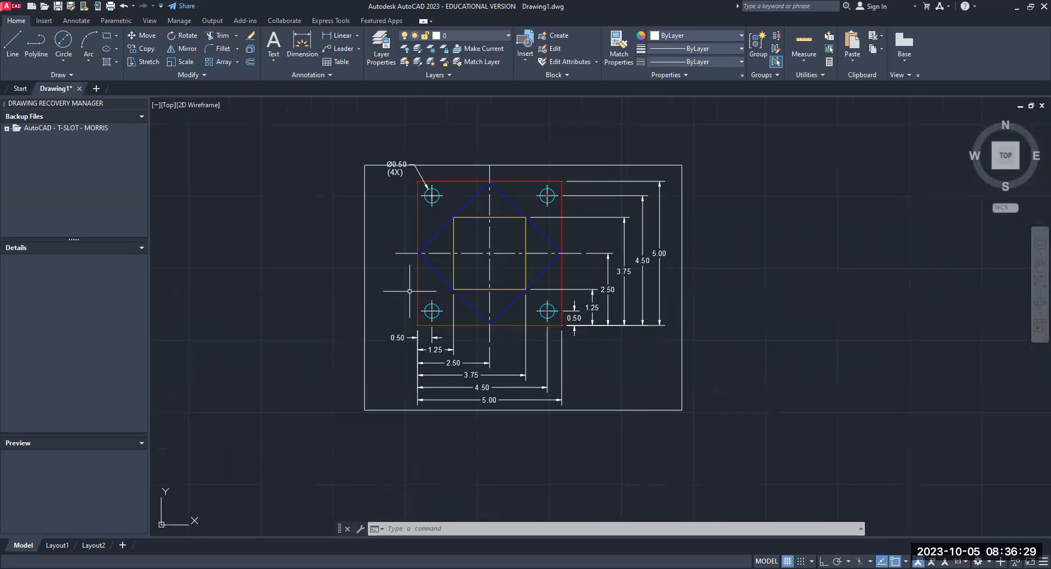
{"action": "scroll", "coordinate": [384, 167], "scroll_direction": "up", "scroll_amount": 2}
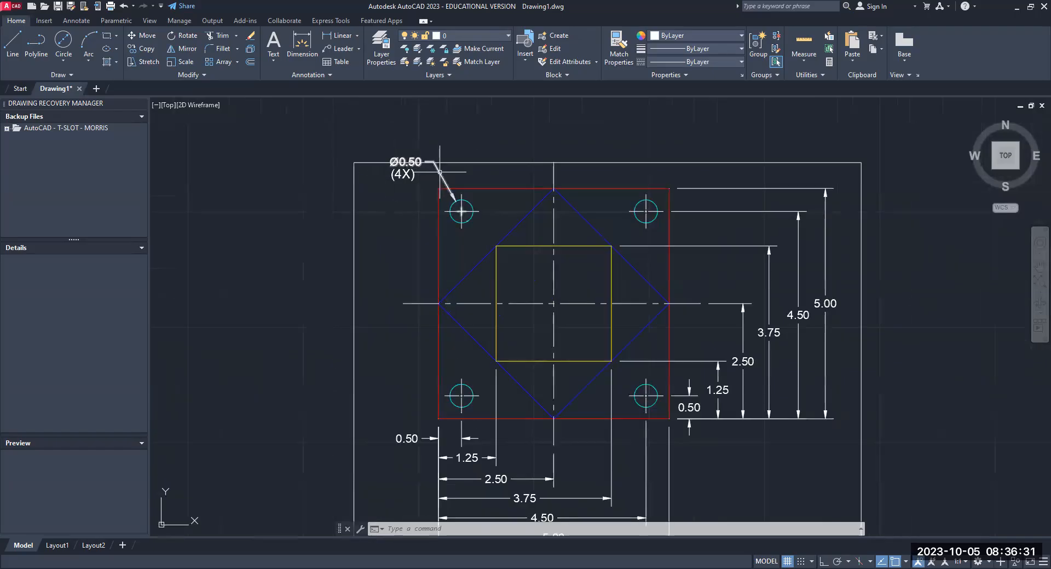
{"action": "middle_click_drag", "start_coordinate": [440, 172], "coordinate": [410, 119]}
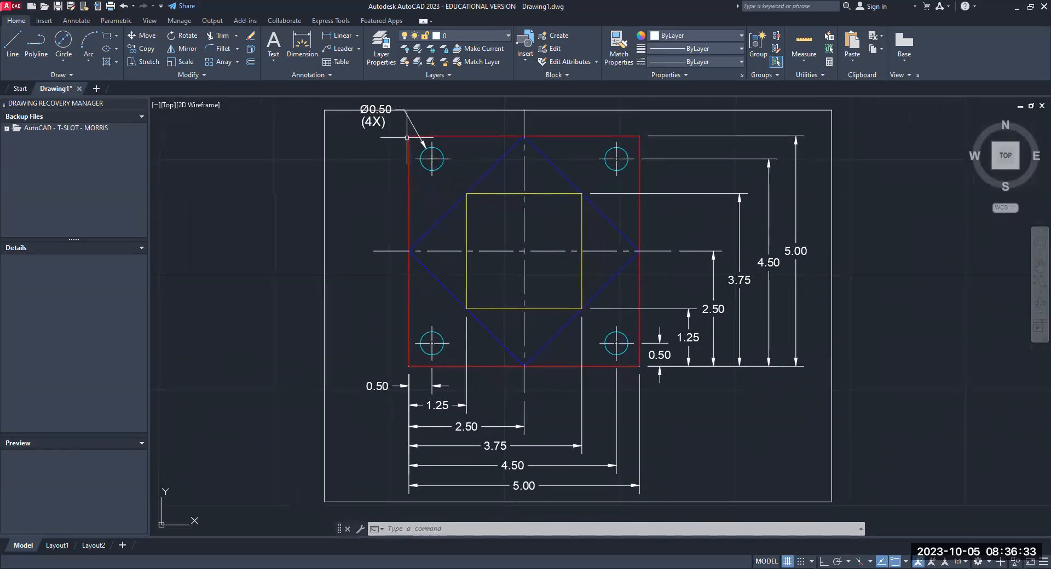
{"action": "scroll", "coordinate": [419, 156], "scroll_direction": "up", "scroll_amount": 4}
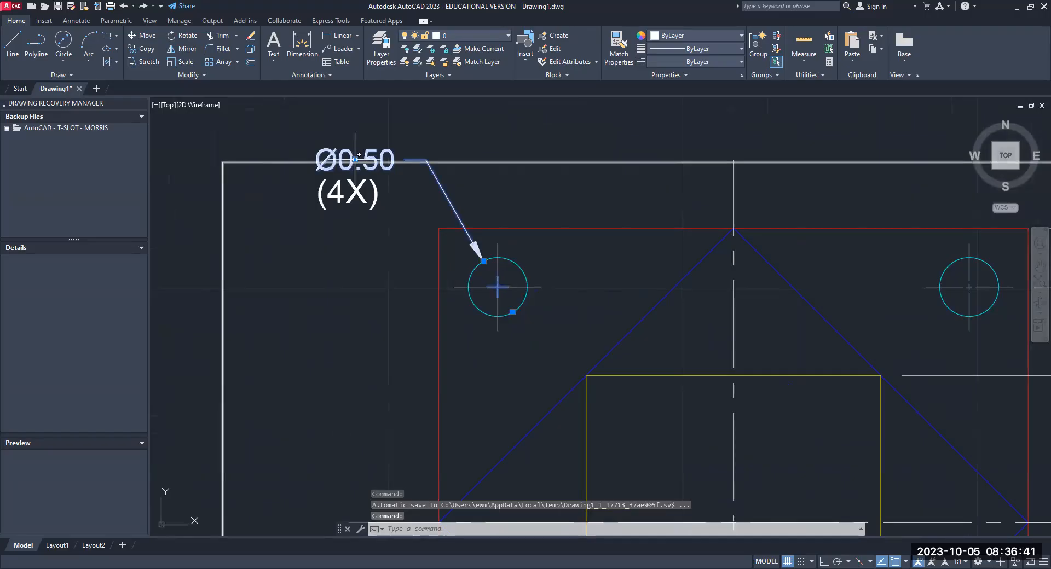
{"action": "left_click_drag", "start_coordinate": [355, 160], "coordinate": [318, 202]}
{"action": "key", "text": "Escape"}
{"action": "key", "text": "Escape"}
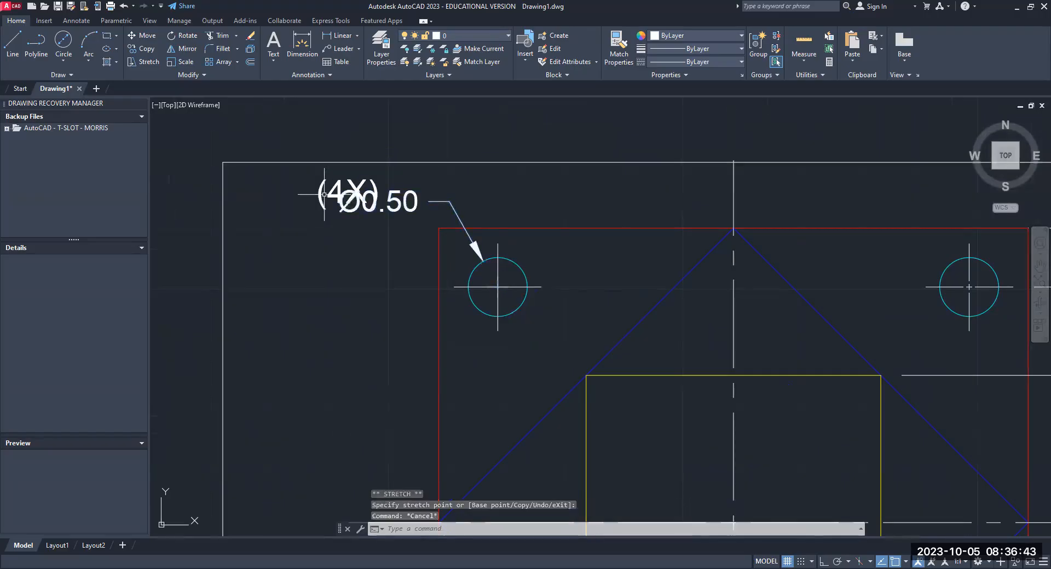
{"action": "left_click", "coordinate": [317, 203]}
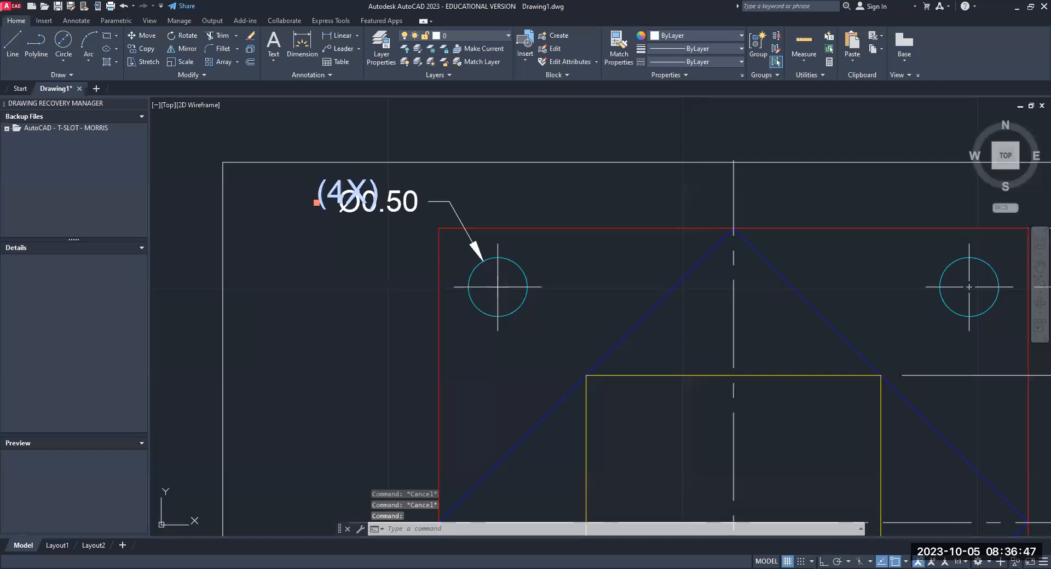
{"action": "key", "text": "Escape"}
- Offset the rectangle around the drawing outward by .25
{"action": "scroll", "coordinate": [326, 236], "scroll_direction": "down", "scroll_amount": 5}
{"action": "scroll", "coordinate": [332, 265], "scroll_direction": "down", "scroll_amount": 2}
{"action": "mouse_move", "coordinate": [332, 266]}
{"action": "middle_mouse_down"}
{"action": "mouse_move", "coordinate": [331, 192]}
{"action": "mouse_move", "coordinate": [336, 245]}
{"action": "mouse_move", "coordinate": [322, 231]}
{"action": "middle_mouse_up"}
{"action": "scroll", "coordinate": [332, 195], "scroll_direction": "up", "scroll_amount": 2}
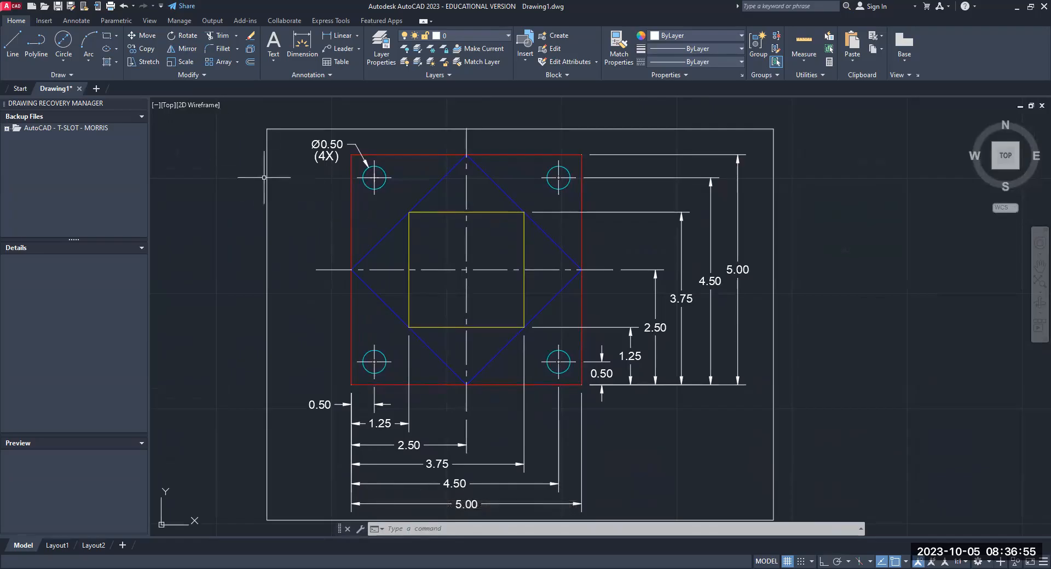
{"action": "type", "text": "offset"}
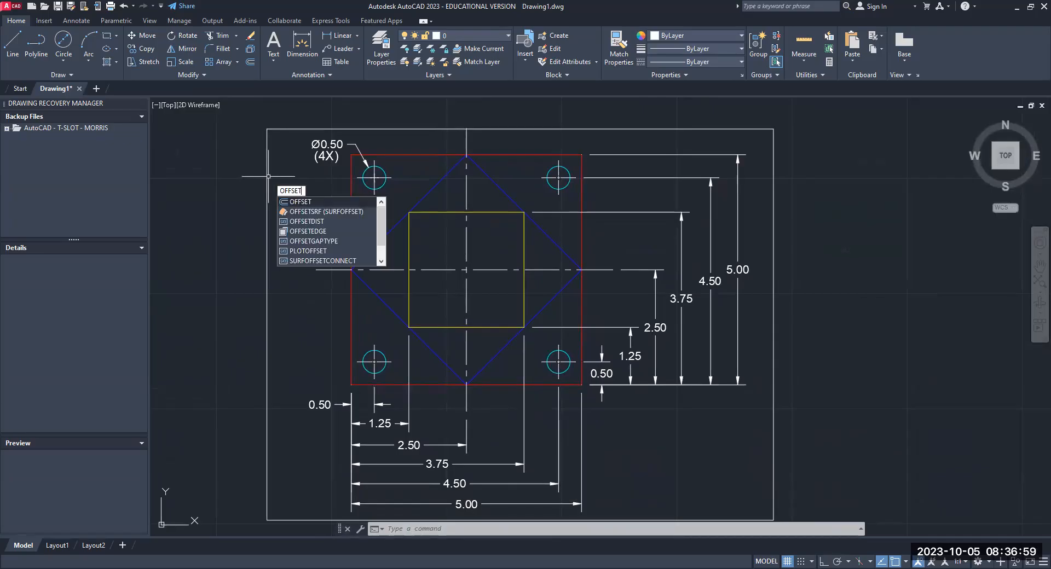
{"action": "key", "text": "Return"}
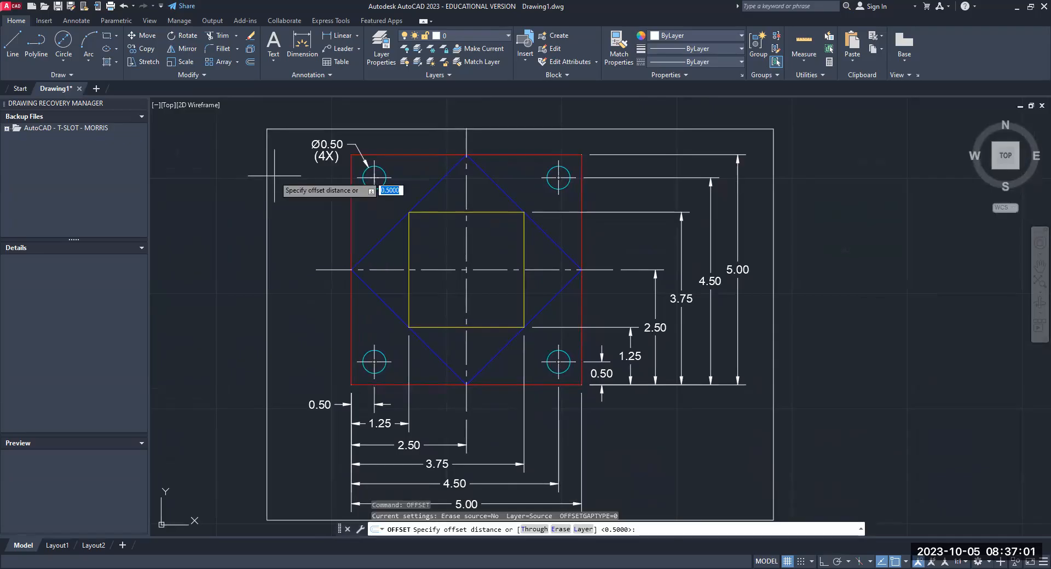
{"action": "type", "text": ".25"}
{"action": "key", "text": "Return"}
{"action": "left_click", "coordinate": [420, 130]}
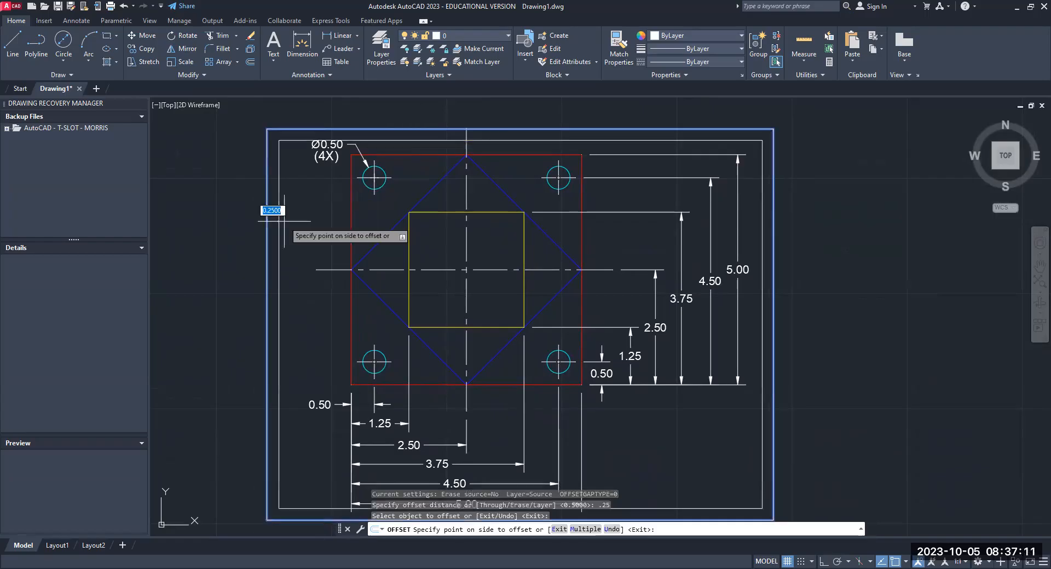
{"action": "left_click", "coordinate": [254, 227]}
{"action": "key", "text": "Return"}
- Erase the inner of the two rectangles around the drawing, keeping the outer offset one
{"action": "scroll", "coordinate": [418, 269], "scroll_direction": "down", "scroll_amount": 2}
{"action": "middle_click_drag", "start_coordinate": [428, 246], "coordinate": [424, 218]}
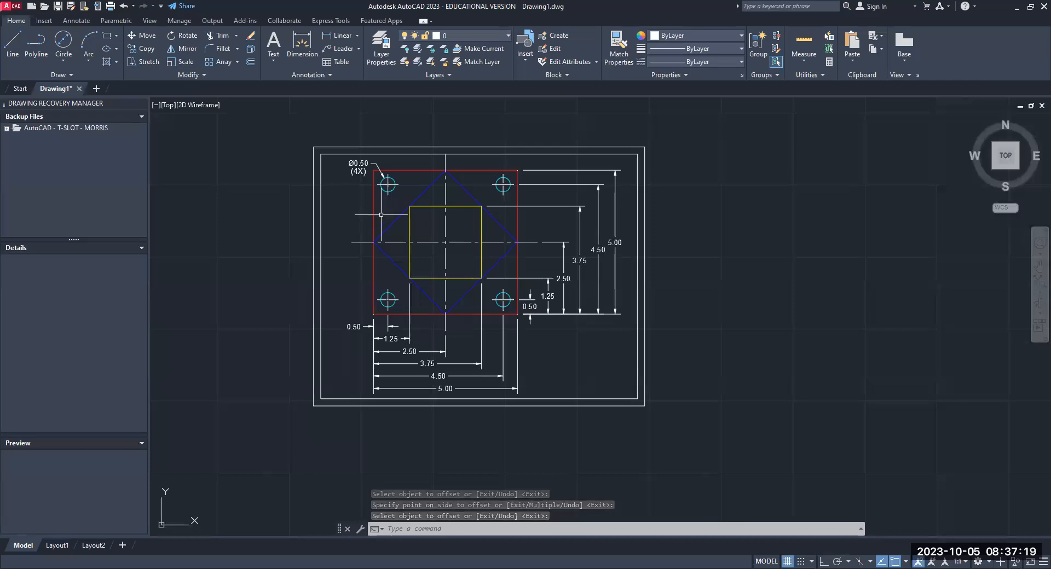
{"action": "type", "text": "e"}
{"action": "key", "text": "Return"}
{"action": "left_click", "coordinate": [433, 399]}
{"action": "key", "text": "Return"}
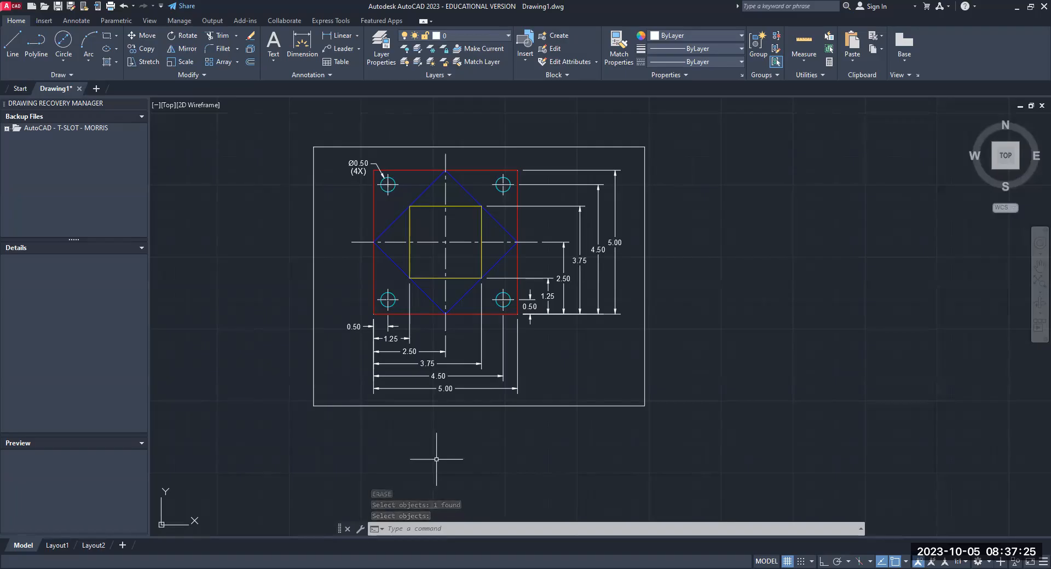
- Offset the border rectangle outward by 0.25 to form a double frame around the drawing
{"action": "type", "text": "offset"}
{"action": "key", "text": "Return"}
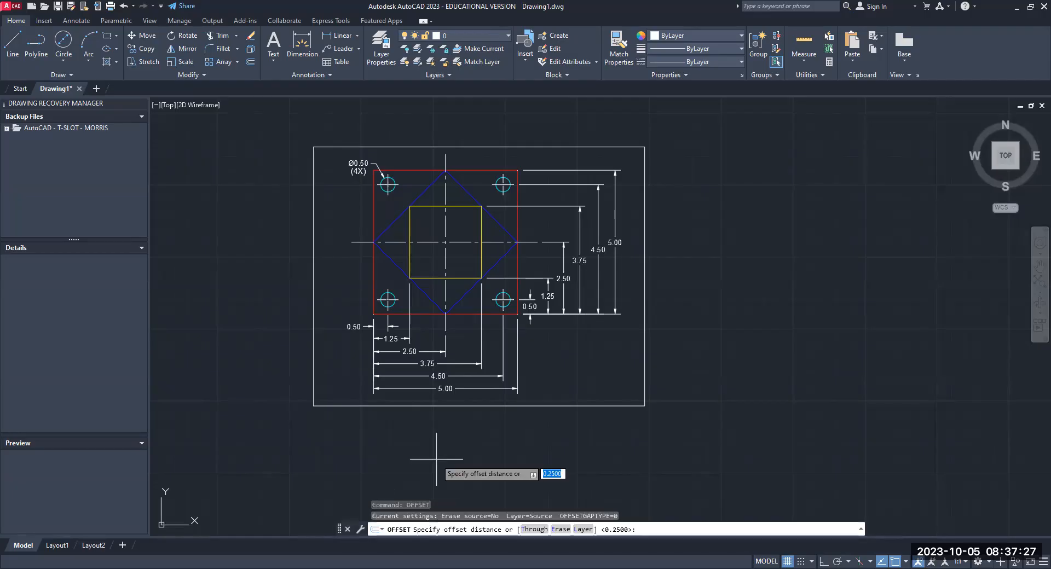
{"action": "key", "text": "Return"}
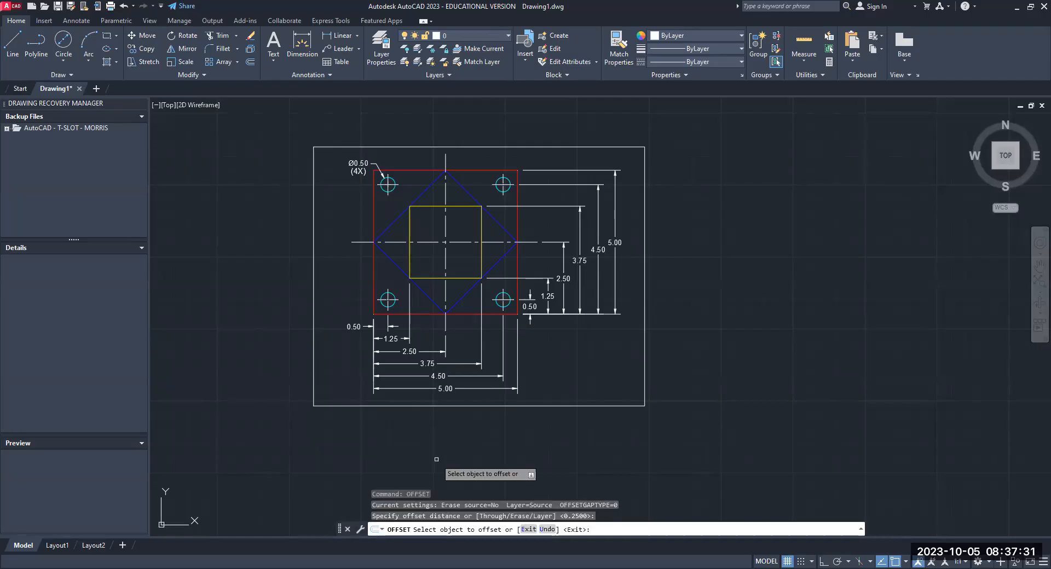
{"action": "left_click", "coordinate": [468, 406]}
{"action": "left_click", "coordinate": [501, 457]}
{"action": "key", "text": "Escape"}
- Add the drafter's full name as single-line text, height 0.2000 and rotation 0, near the inner border's lower-right corner
{"action": "mouse_move", "coordinate": [513, 472]}
{"action": "middle_mouse_down"}
{"action": "mouse_move", "coordinate": [449, 437]}
{"action": "mouse_move", "coordinate": [458, 445]}
{"action": "mouse_move", "coordinate": [439, 450]}
{"action": "middle_mouse_up"}
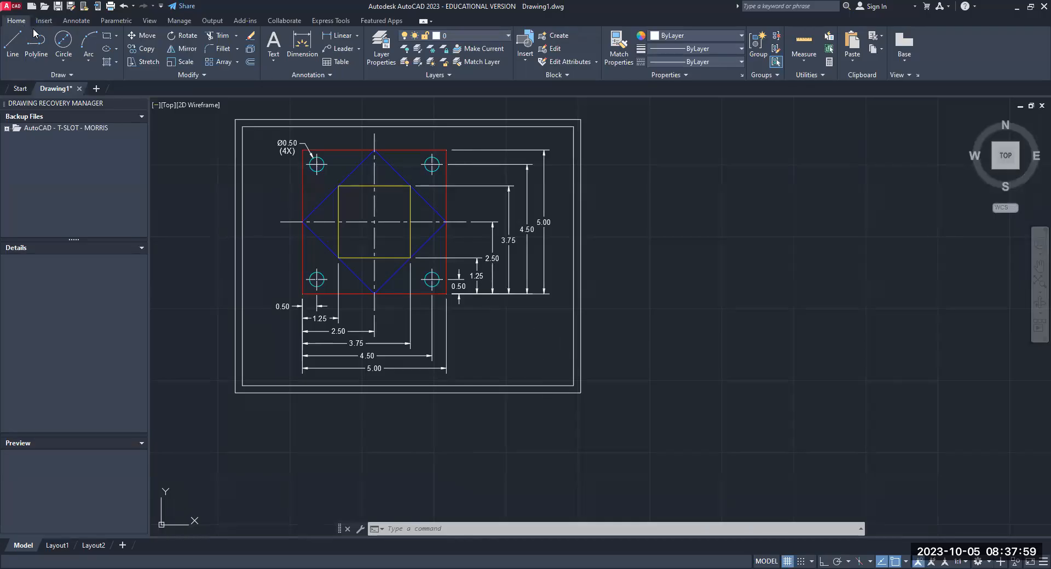
{"action": "left_click", "coordinate": [274, 60]}
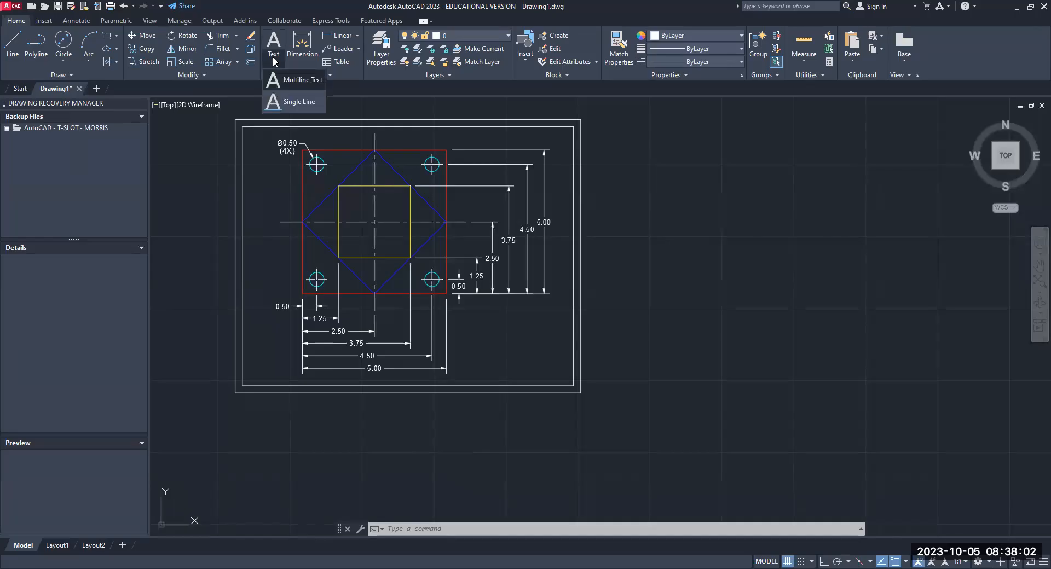
{"action": "left_click", "coordinate": [284, 103]}
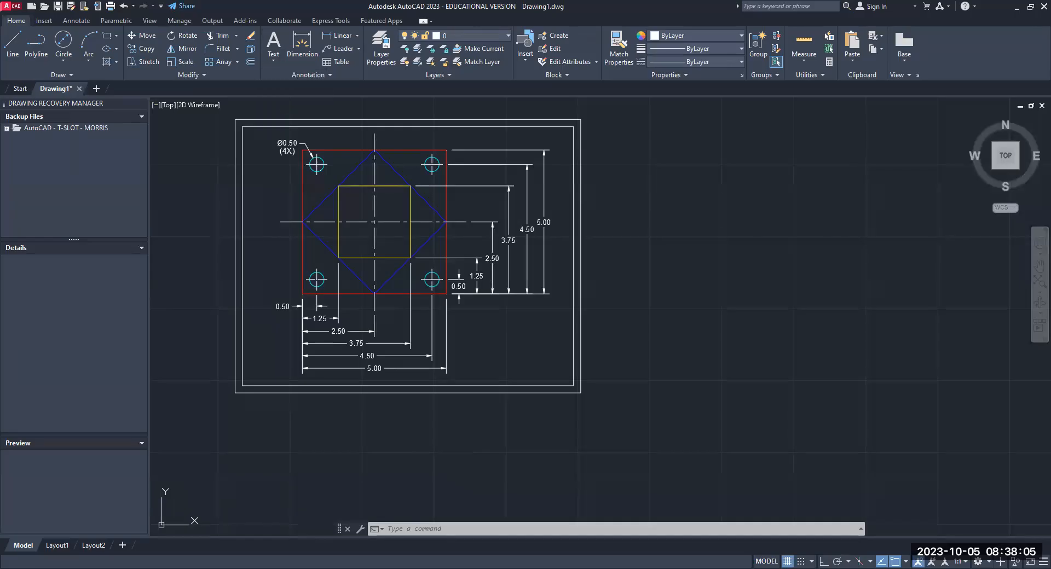
{"action": "left_click", "coordinate": [477, 370]}
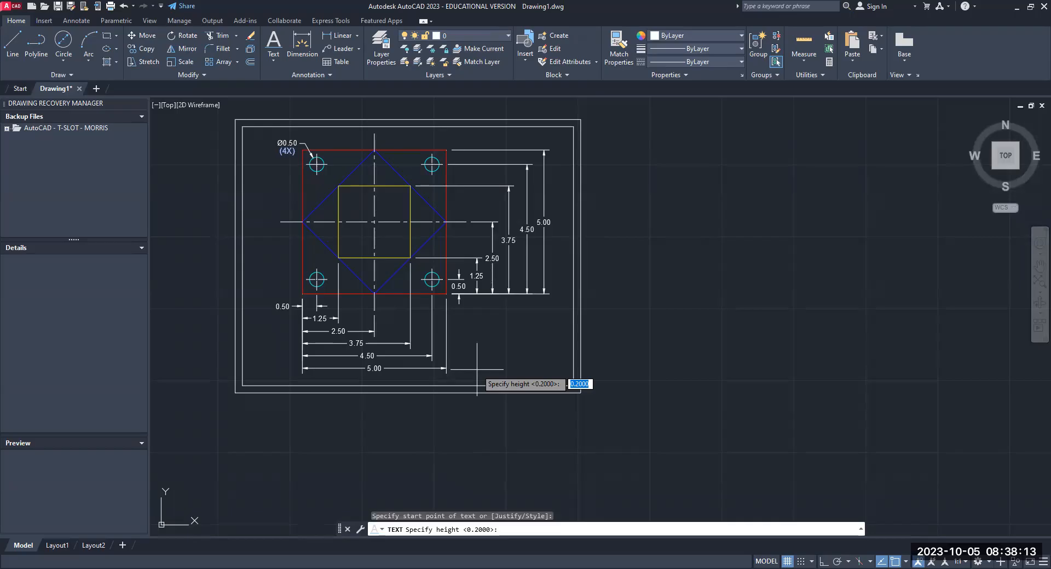
{"action": "key", "text": "Return"}
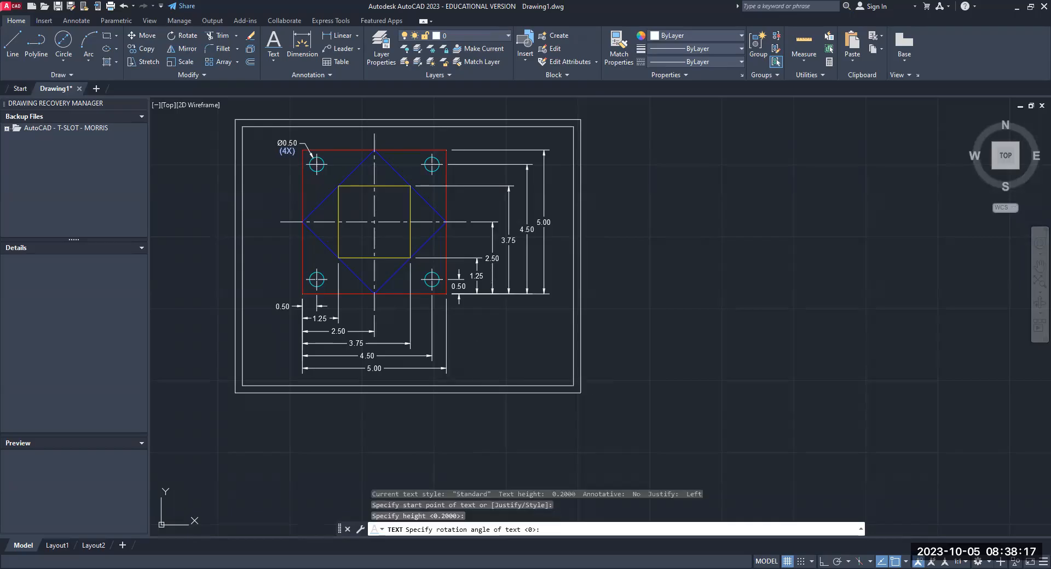
{"action": "key", "text": "Return"}
{"action": "type", "text": "ED M"}
{"action": "type", "text": "PORR"}
{"action": "key", "text": "BackSpace"}
{"action": "key", "text": "BackSpace"}
{"action": "key", "text": "BackSpace"}
{"action": "key", "text": "BackSpace"}
{"action": "type", "text": "ORRIS"}
{"action": "key", "text": "Escape"}
{"action": "left_click", "coordinate": [698, 236]}
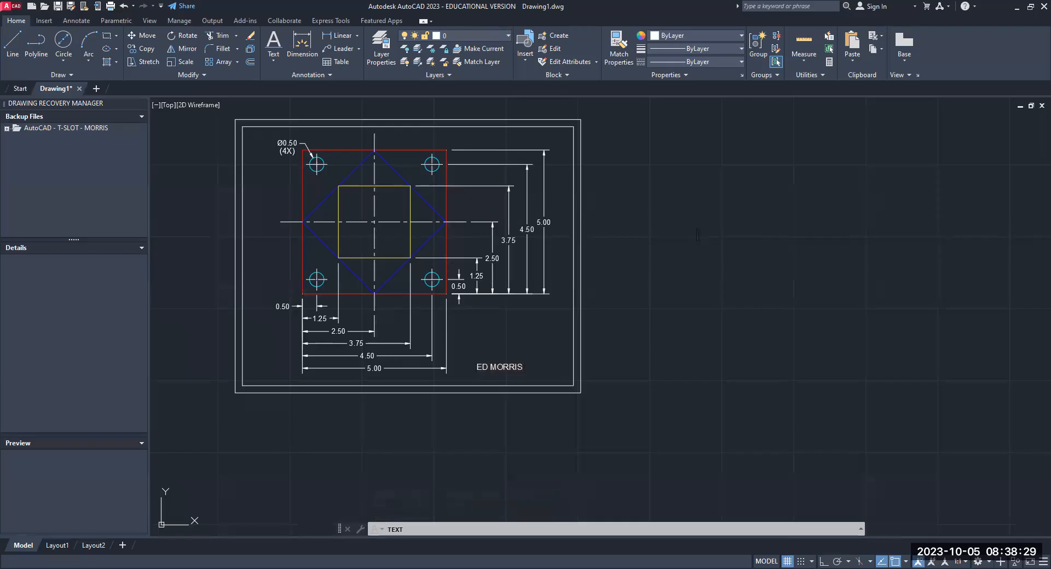
{"action": "key", "text": "Escape"}
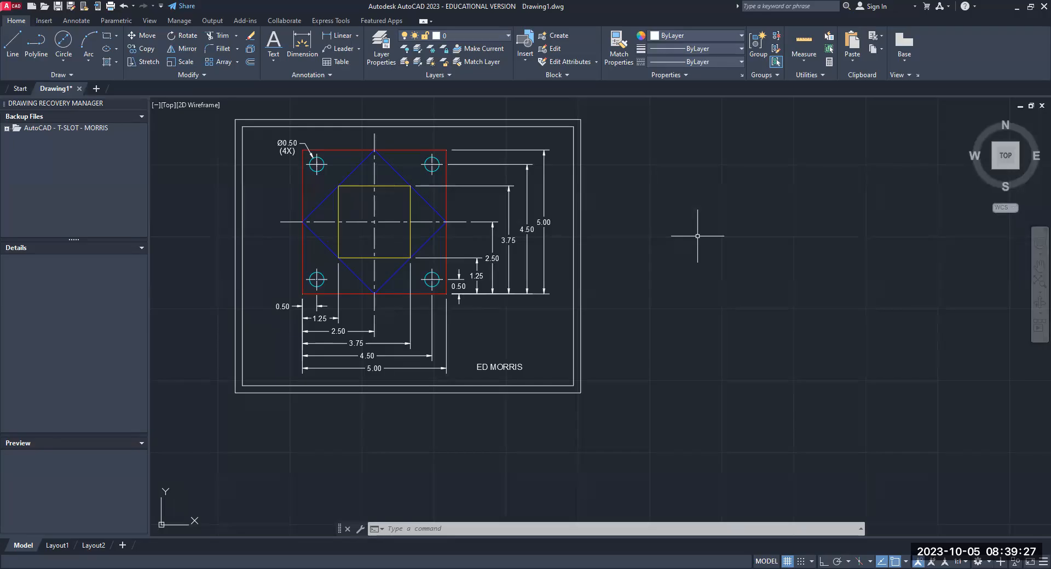
- Set up a plot with the AutoCAD PDF (General Documentation).pc3 plotter and ANSI A (8.50 x 11.00 Inches) paper
{"action": "type", "text": "PLOT"}
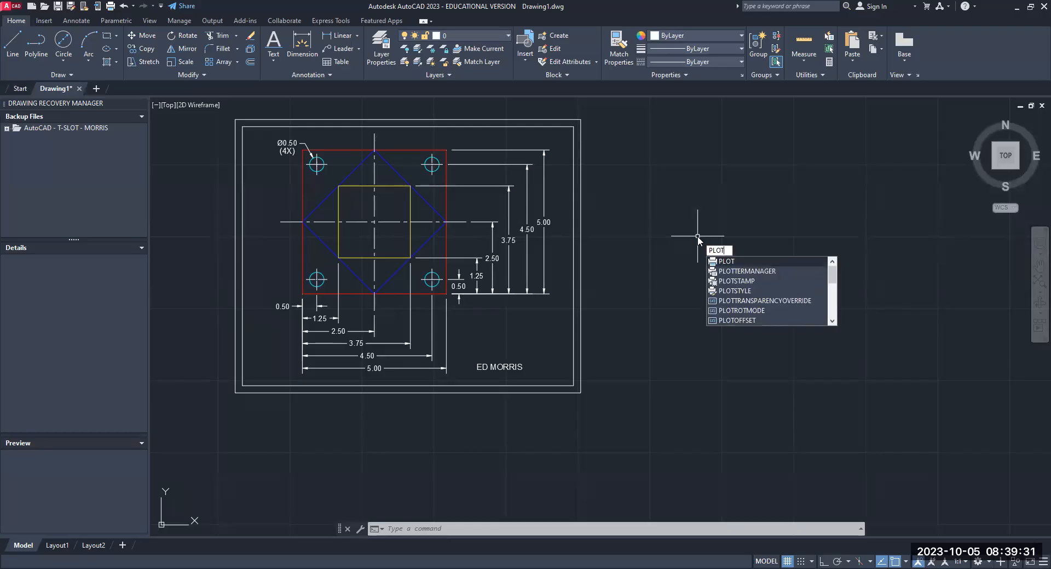
{"action": "key", "text": "Return"}
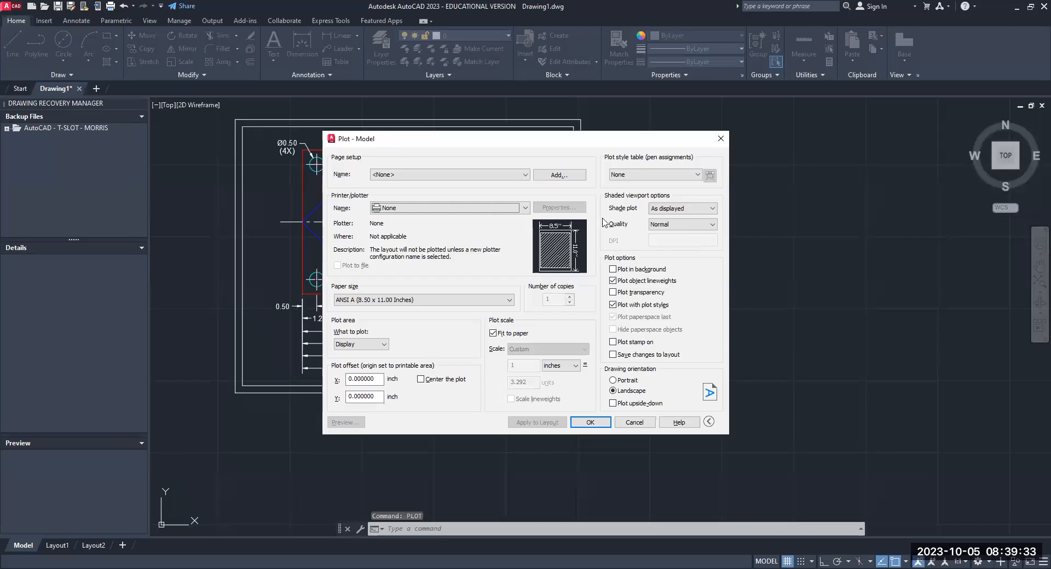
{"action": "left_click", "coordinate": [527, 211]}
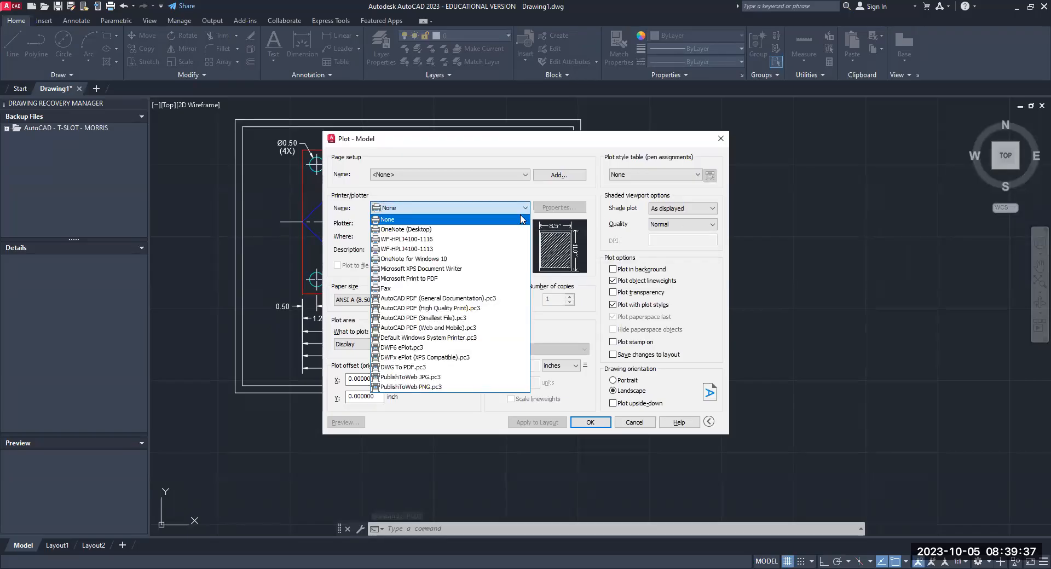
{"action": "left_click", "coordinate": [411, 303]}
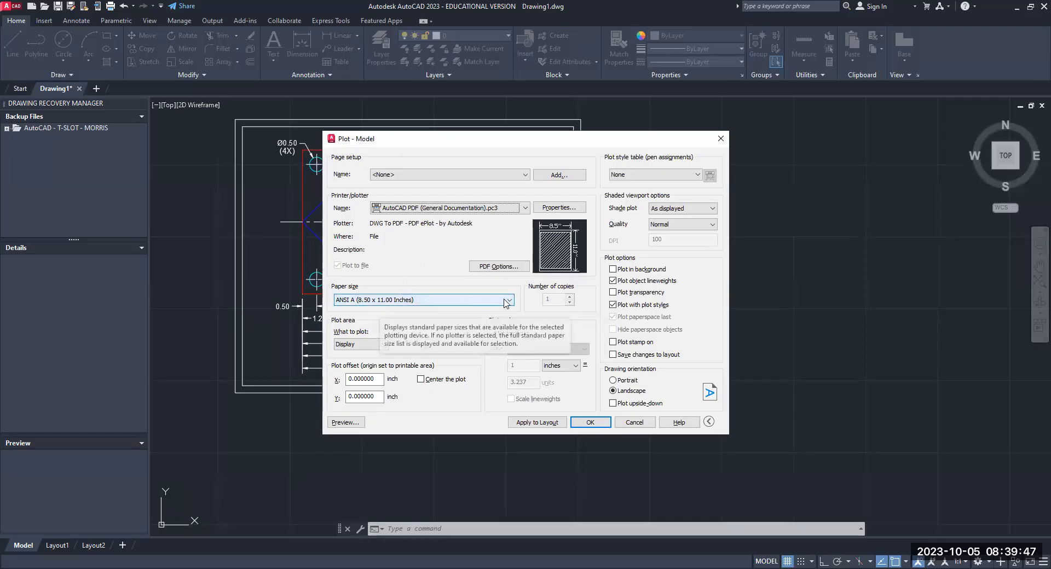
{"action": "left_click", "coordinate": [468, 300]}
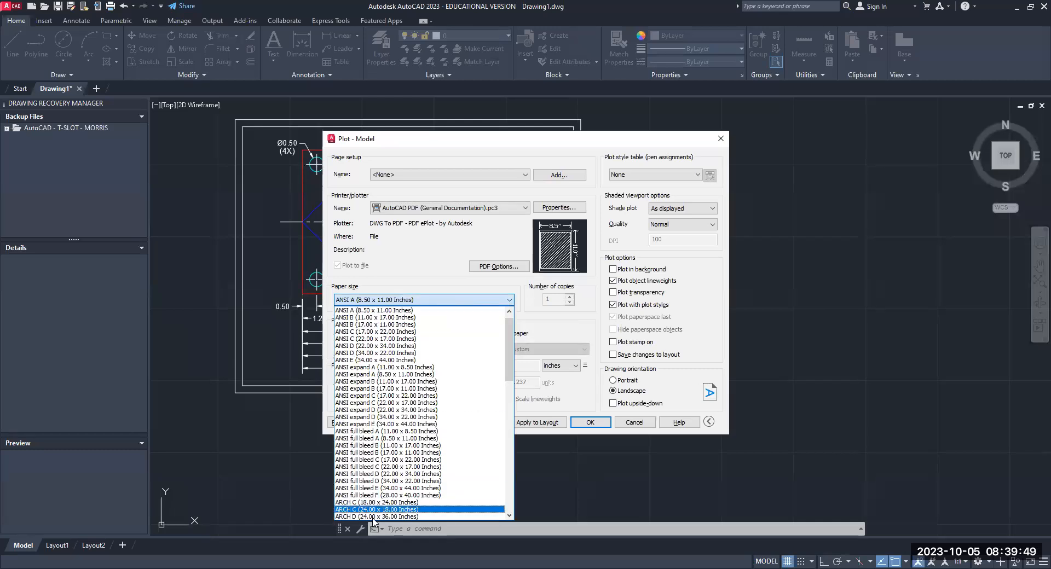
{"action": "left_click", "coordinate": [365, 302]}
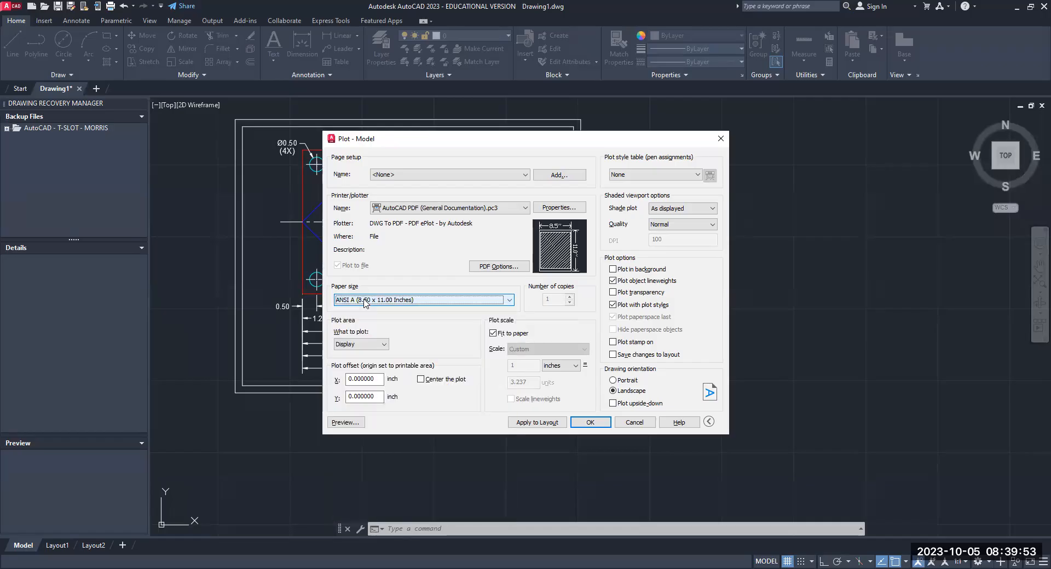
- Set the plot area to a window across the outer border rectangle's opposite corners, and center the plot
{"action": "left_click", "coordinate": [385, 345]}
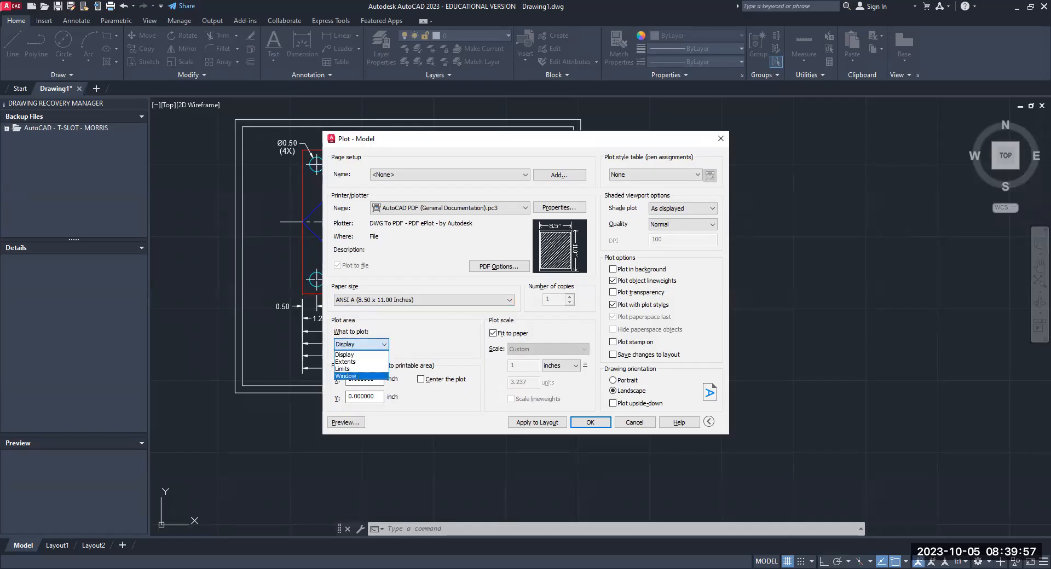
{"action": "left_click", "coordinate": [359, 376]}
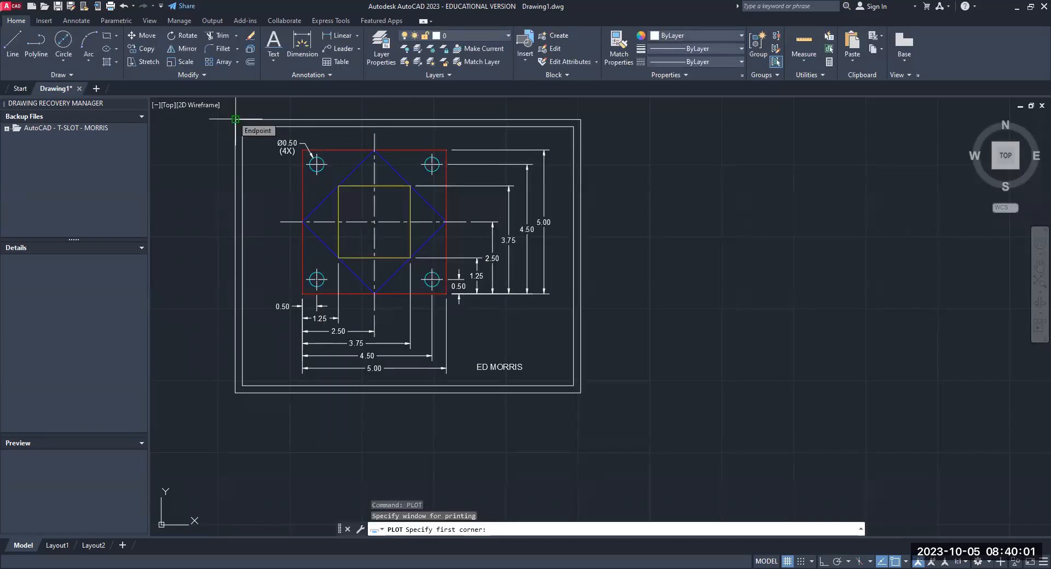
{"action": "left_click", "coordinate": [236, 119]}
{"action": "left_click", "coordinate": [580, 393]}
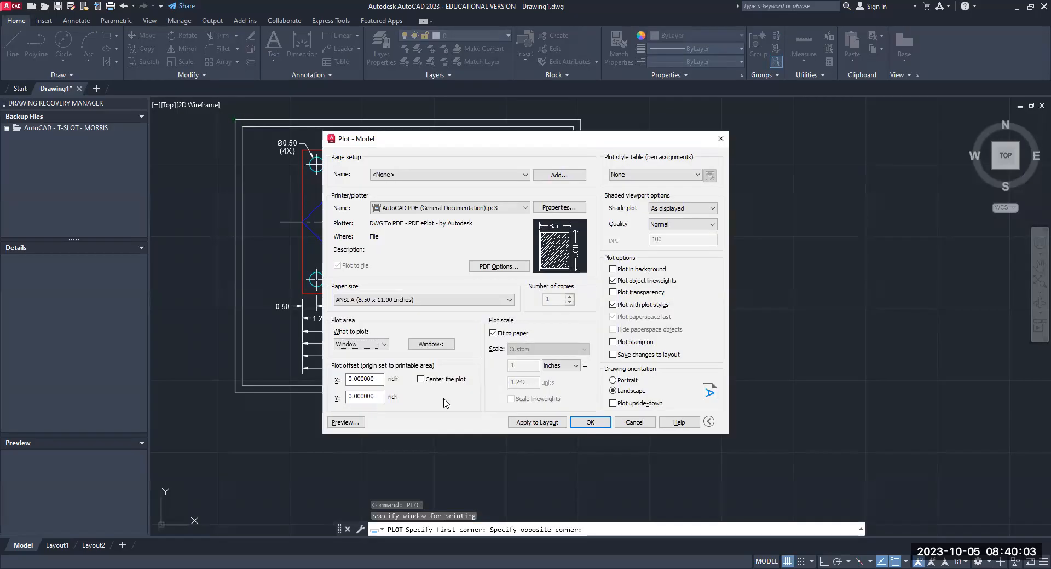
{"action": "left_click", "coordinate": [421, 380]}
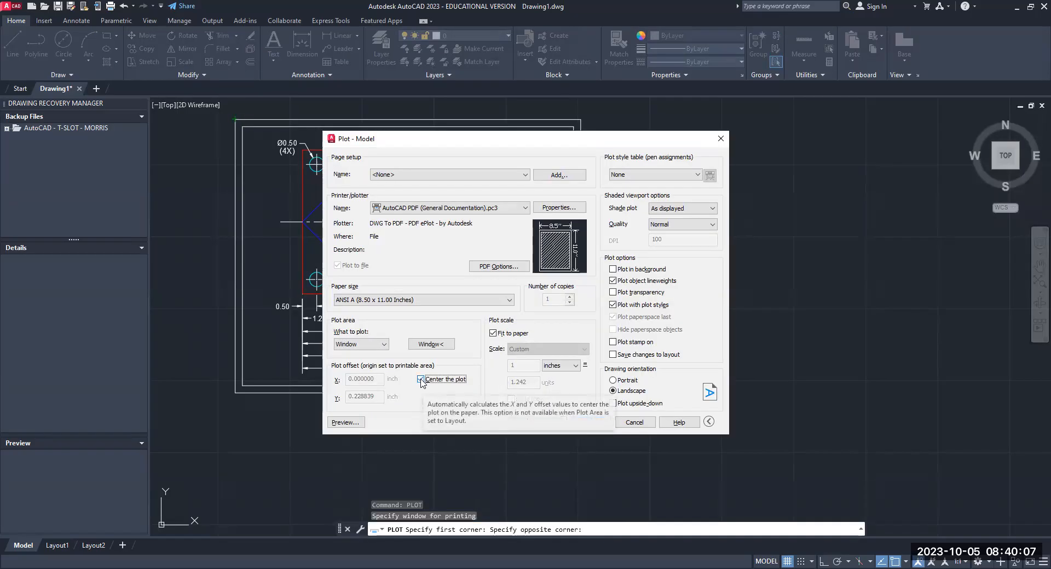
- Preview the plotted sheet to check the line colors, and close the plot setup without plotting
{"action": "left_click", "coordinate": [346, 422]}
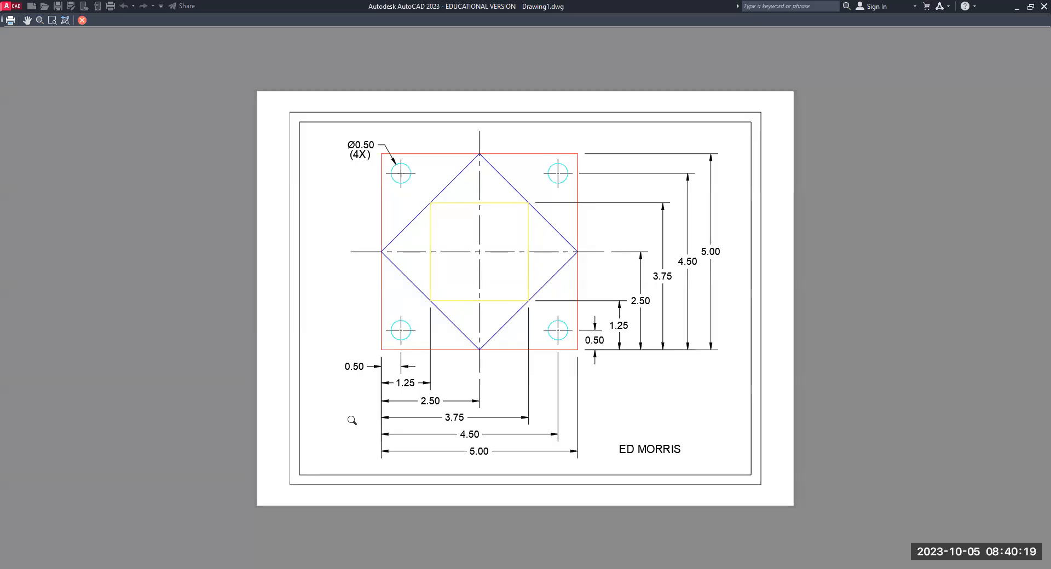
{"action": "key", "text": "Escape"}
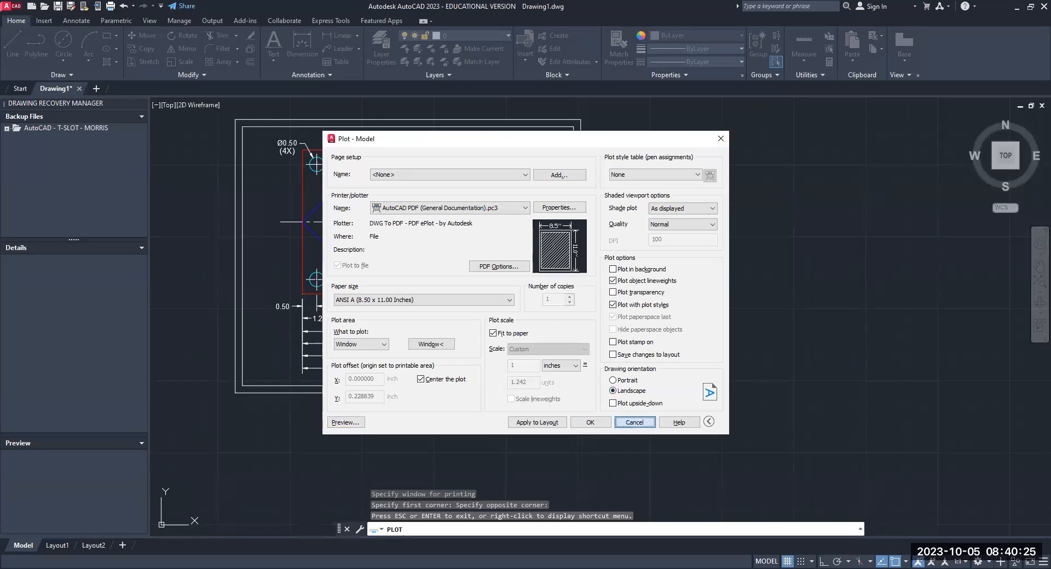
{"action": "left_click", "coordinate": [630, 424]}
- Change the color of the inner yellow square's four lines to magenta using the Change command
{"action": "scroll", "coordinate": [391, 257], "scroll_direction": "up", "scroll_amount": 2}
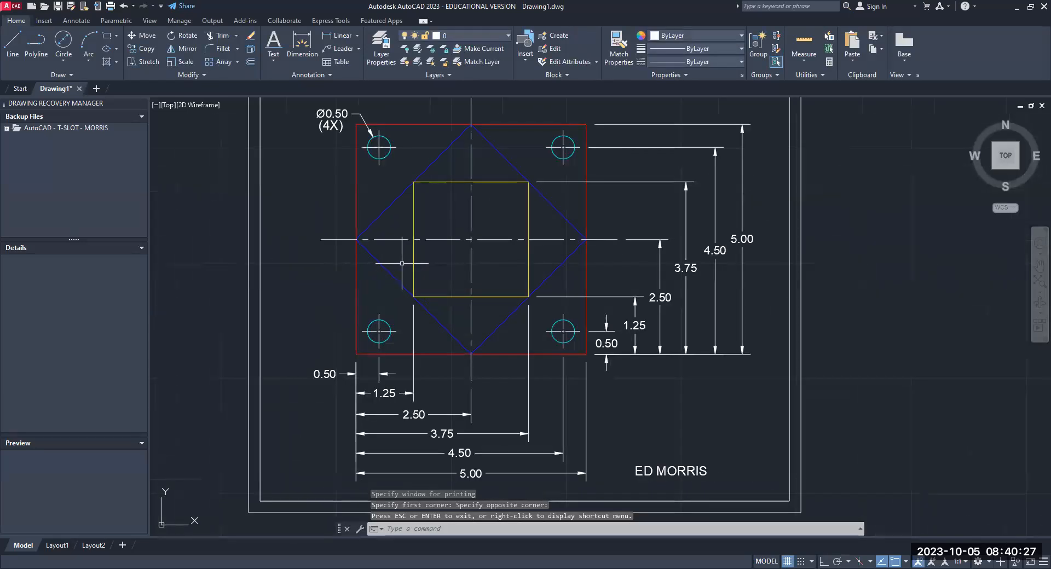
{"action": "type", "text": "CHANGE"}
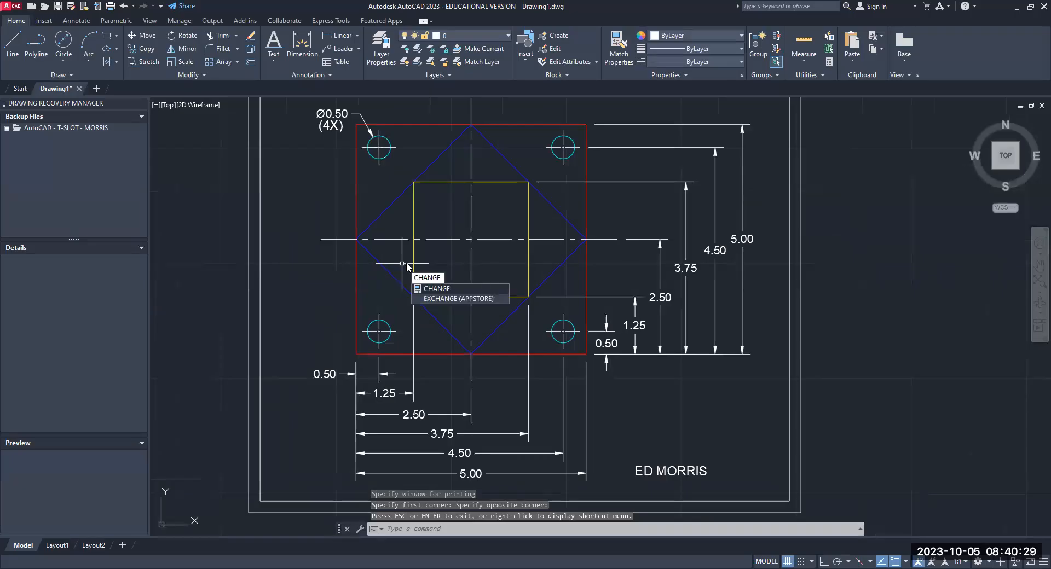
{"action": "key", "text": "Return"}
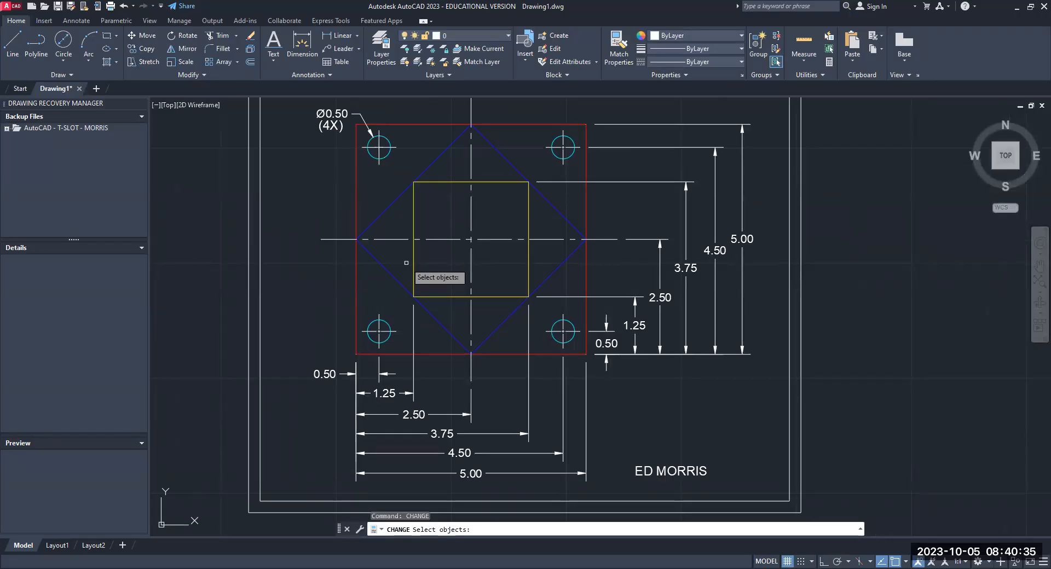
{"action": "left_click", "coordinate": [431, 183]}
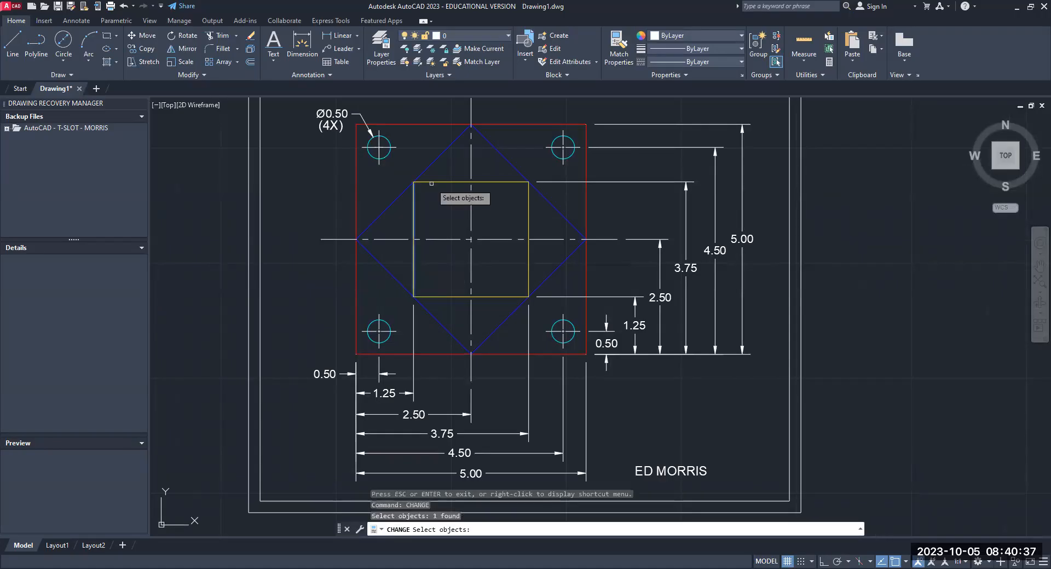
{"action": "left_click", "coordinate": [431, 183]}
{"action": "left_click", "coordinate": [529, 224]}
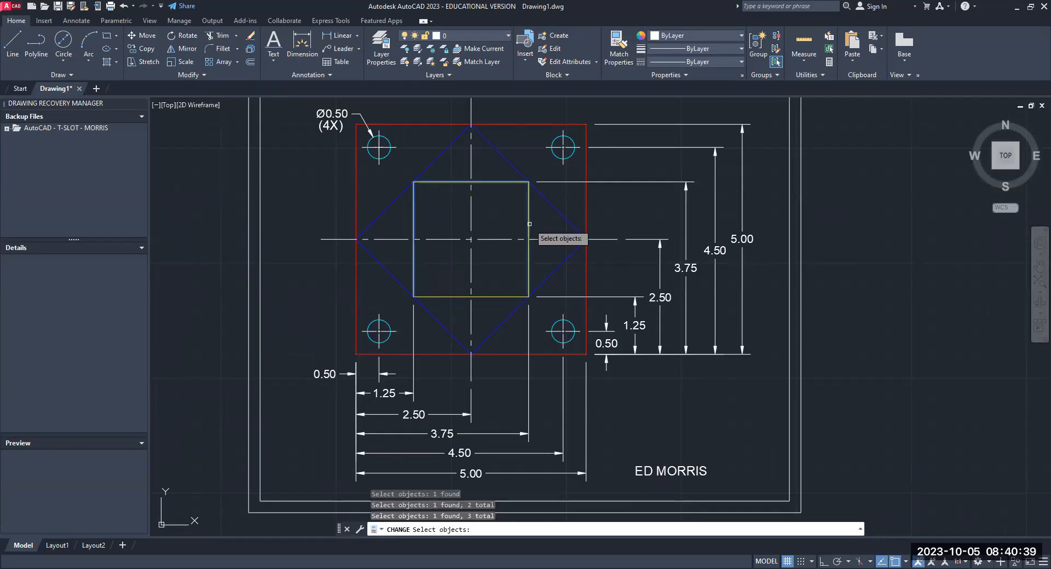
{"action": "left_click", "coordinate": [489, 296]}
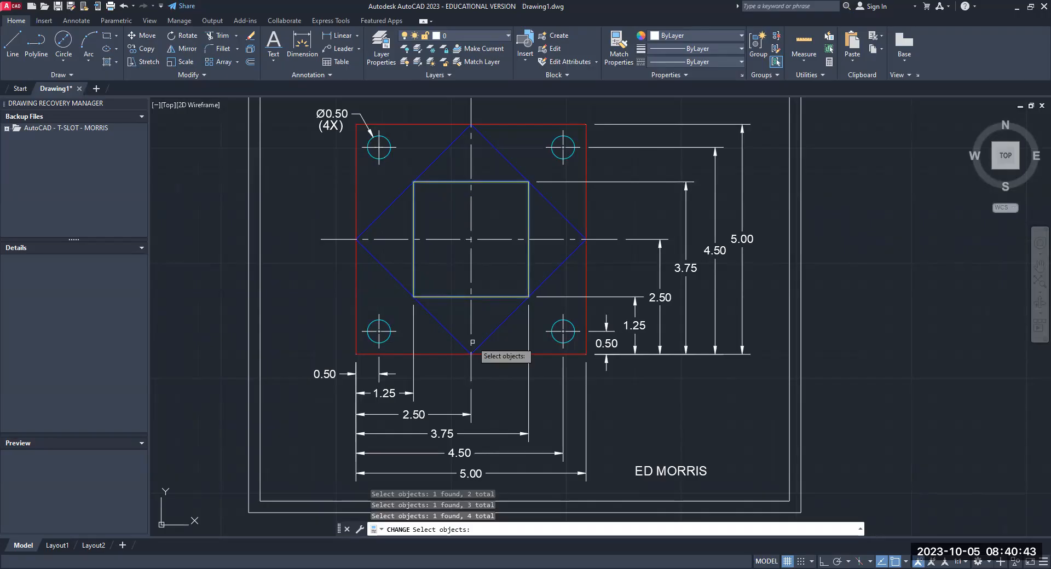
{"action": "key", "text": "Return"}
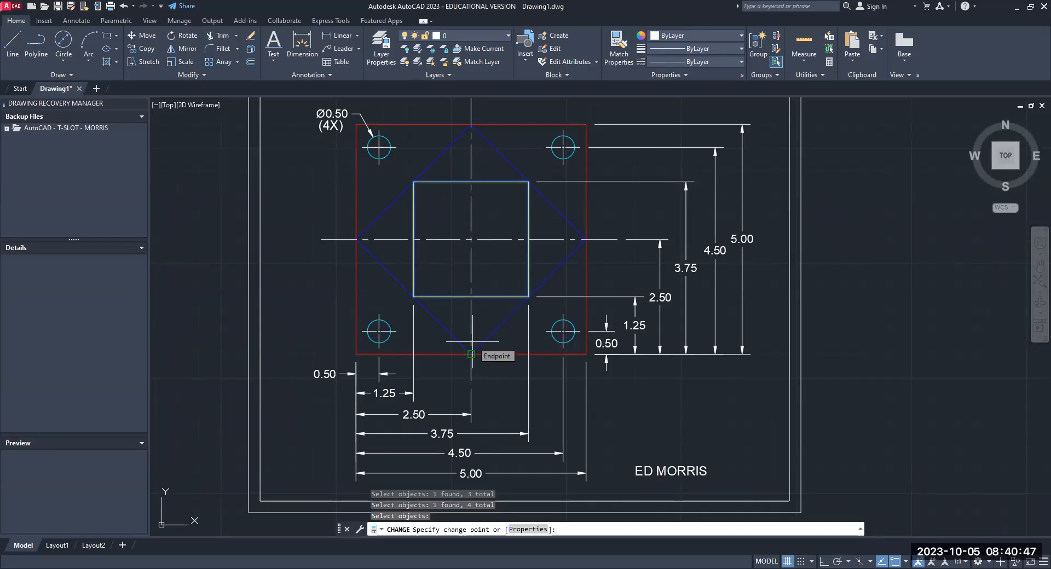
{"action": "type", "text": "p"}
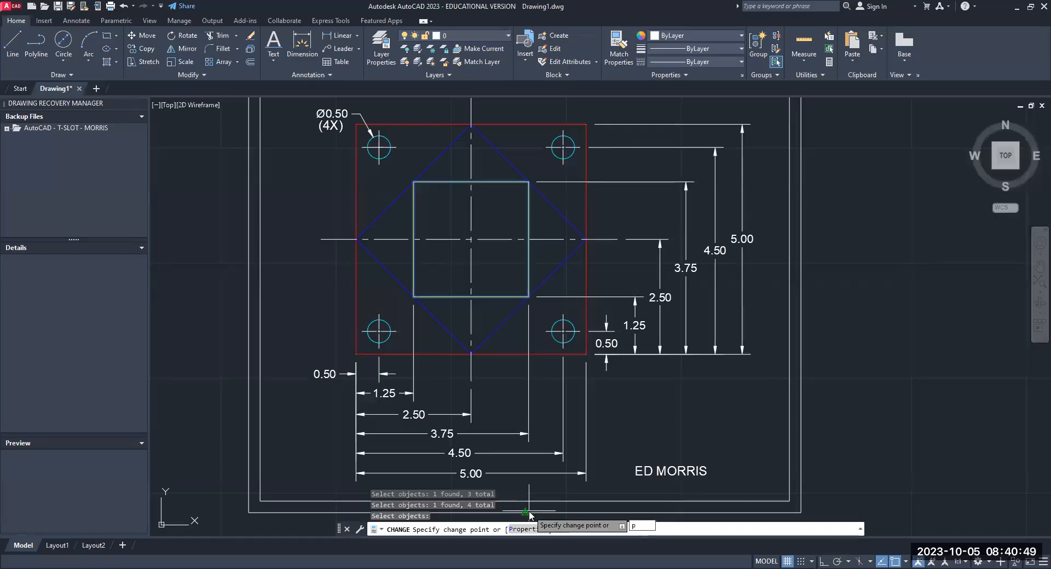
{"action": "key", "text": "Return"}
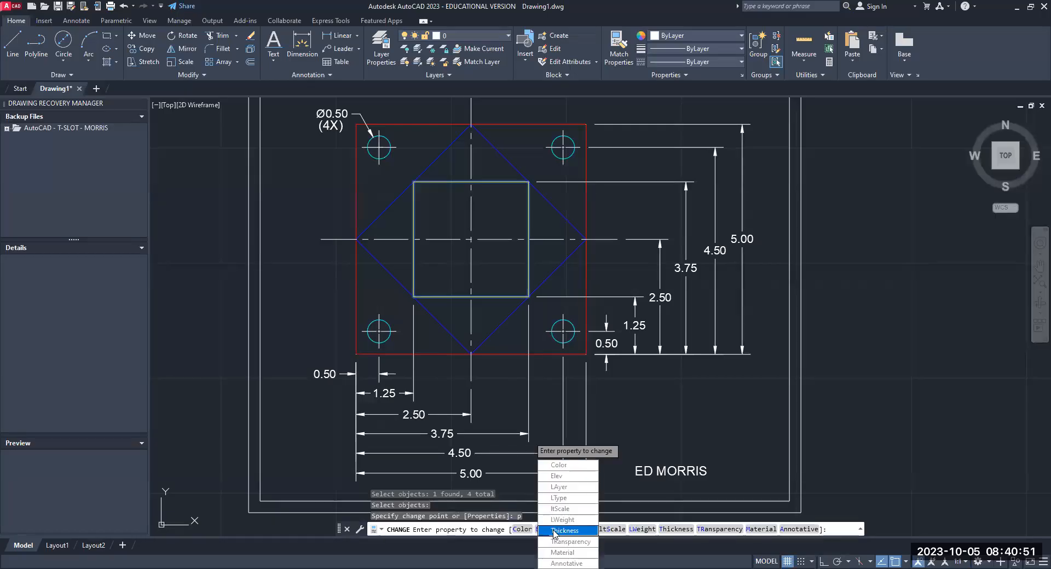
{"action": "left_click", "coordinate": [560, 466]}
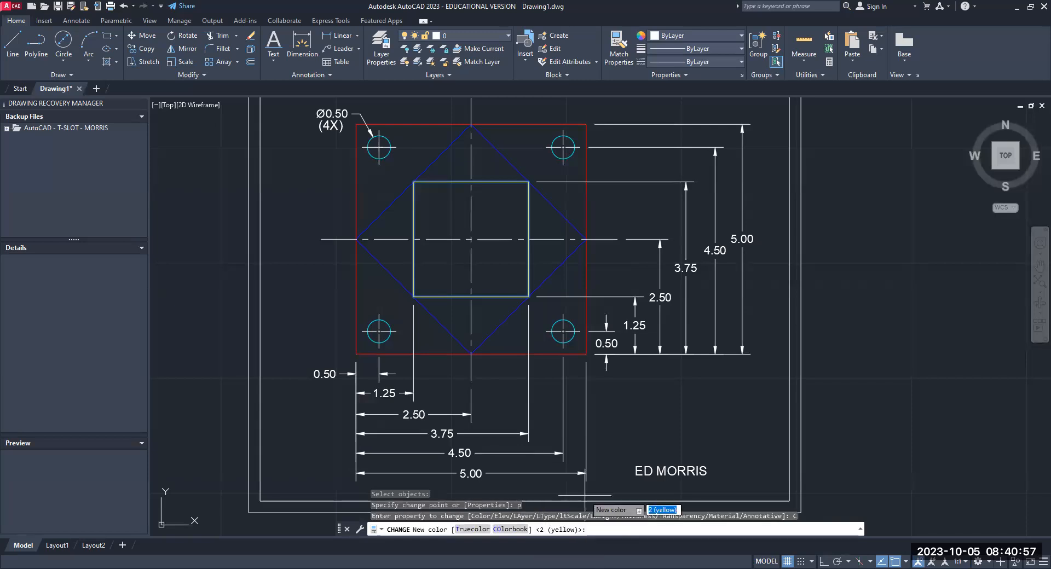
{"action": "type", "text": "magenta"}
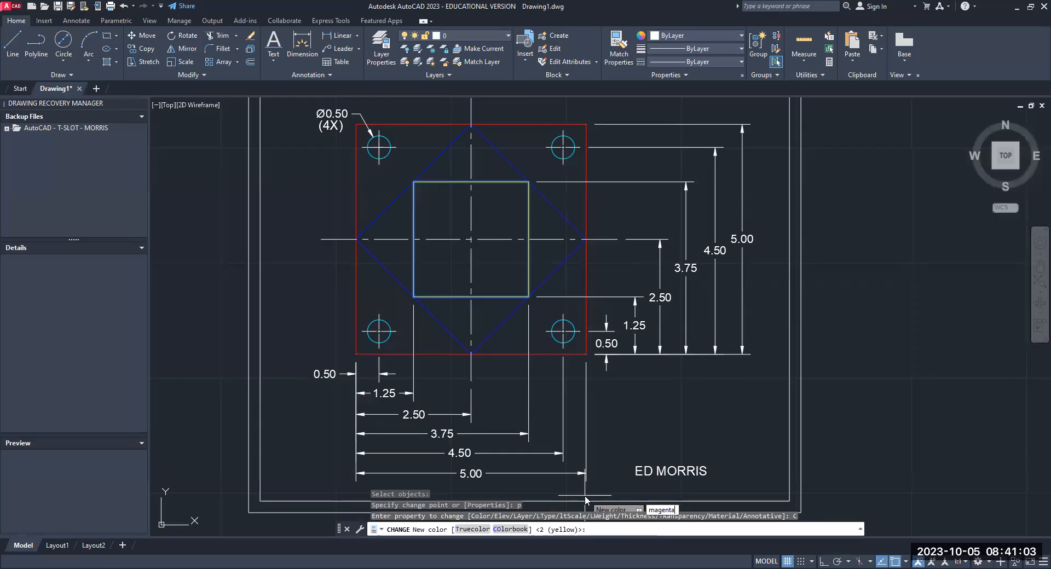
{"action": "key", "text": "Return"}
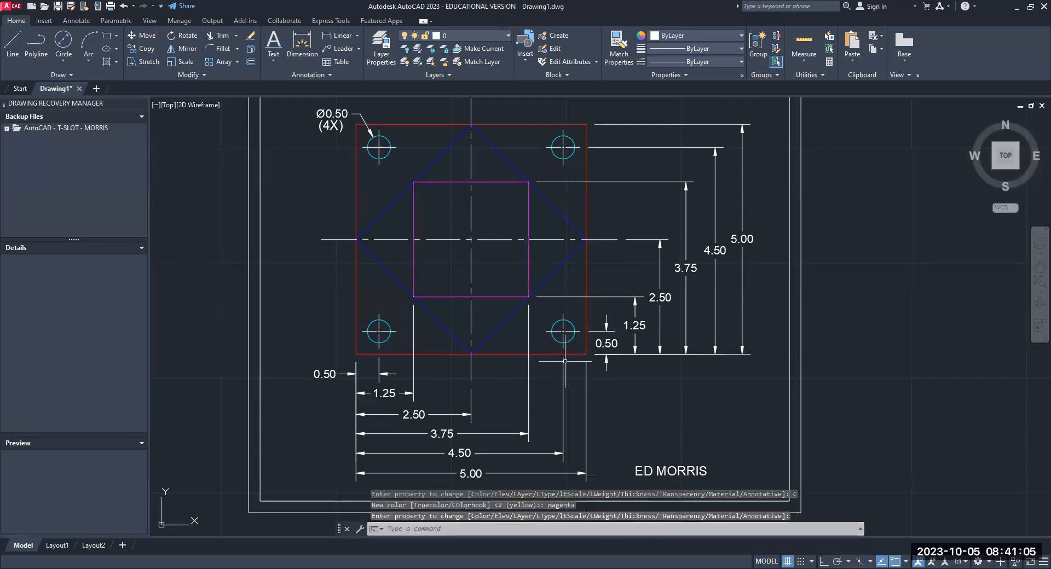
- Set up a plot with the AutoCAD PDF (General Documentation).pc3 plotter and ANSI A (8.50 x 11.00 Inches) paper size
{"action": "scroll", "coordinate": [564, 361], "scroll_direction": "down", "scroll_amount": 4}
{"action": "scroll", "coordinate": [564, 359], "scroll_direction": "up", "scroll_amount": 4}
{"action": "scroll", "coordinate": [564, 358], "scroll_direction": "down", "scroll_amount": 3}
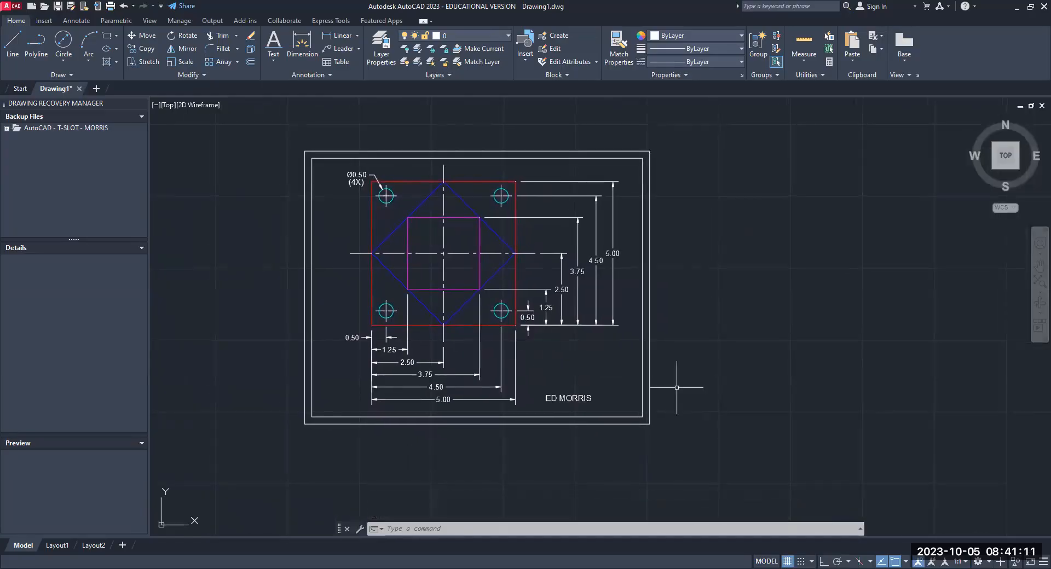
{"action": "type", "text": "PLOT"}
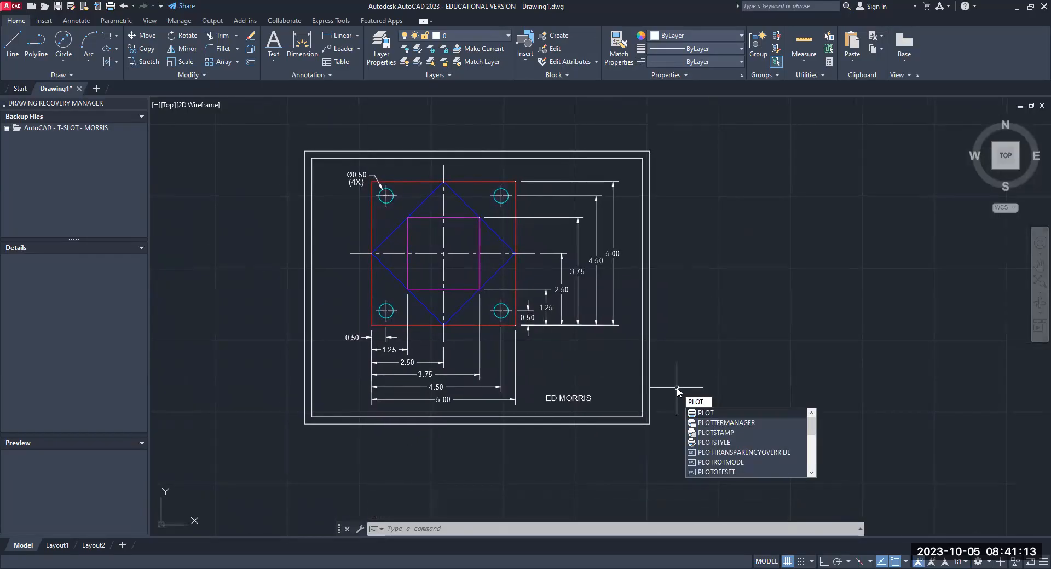
{"action": "key", "text": "Return"}
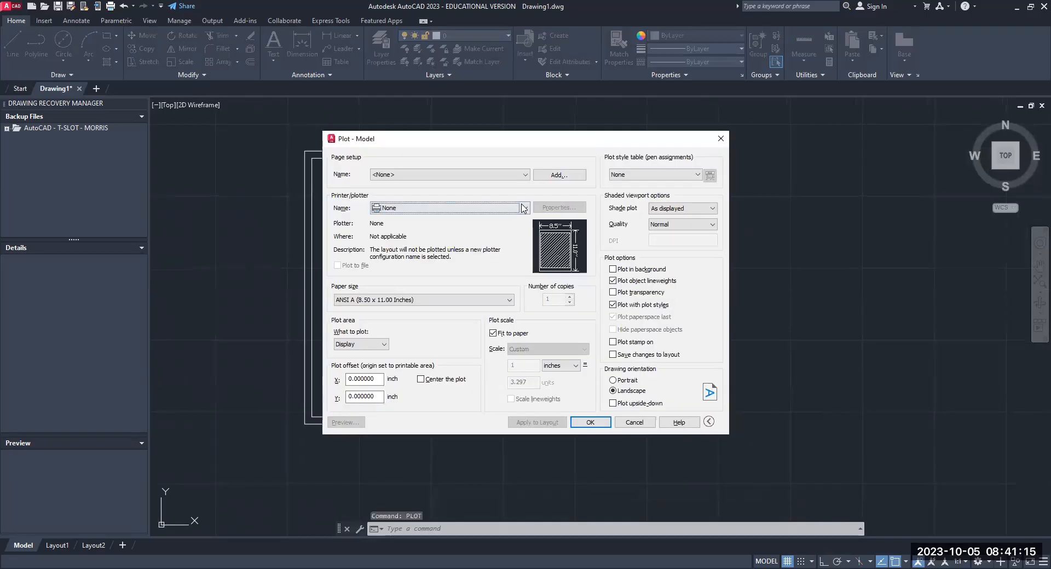
{"action": "left_click", "coordinate": [523, 208]}
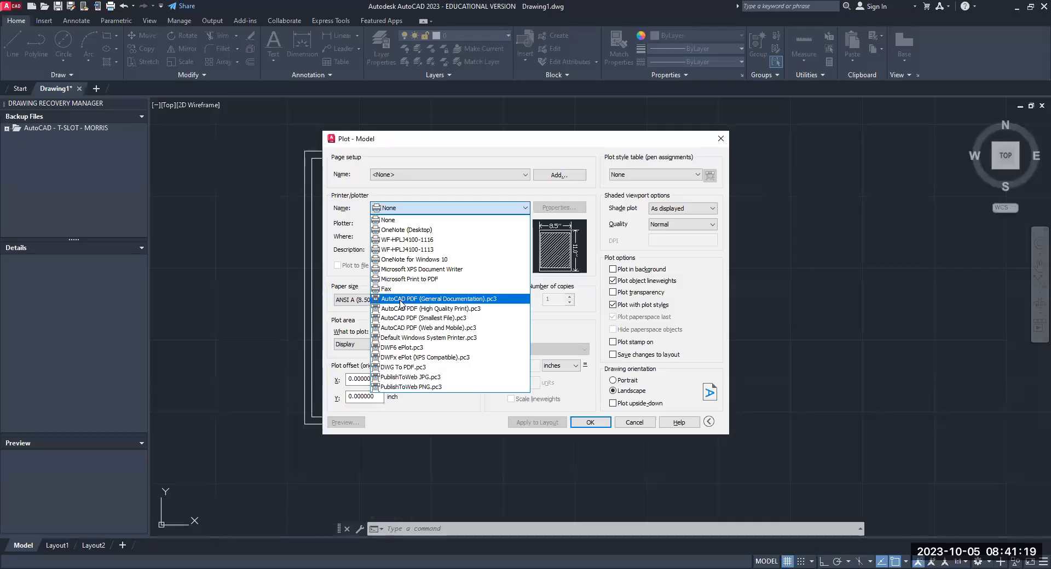
{"action": "left_click", "coordinate": [401, 300]}
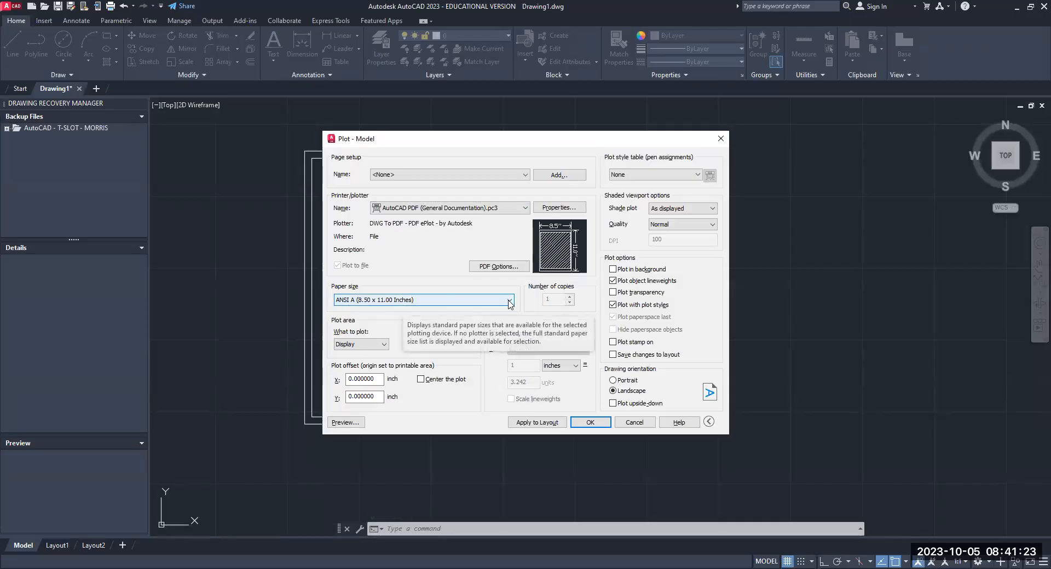
{"action": "left_click", "coordinate": [404, 304]}
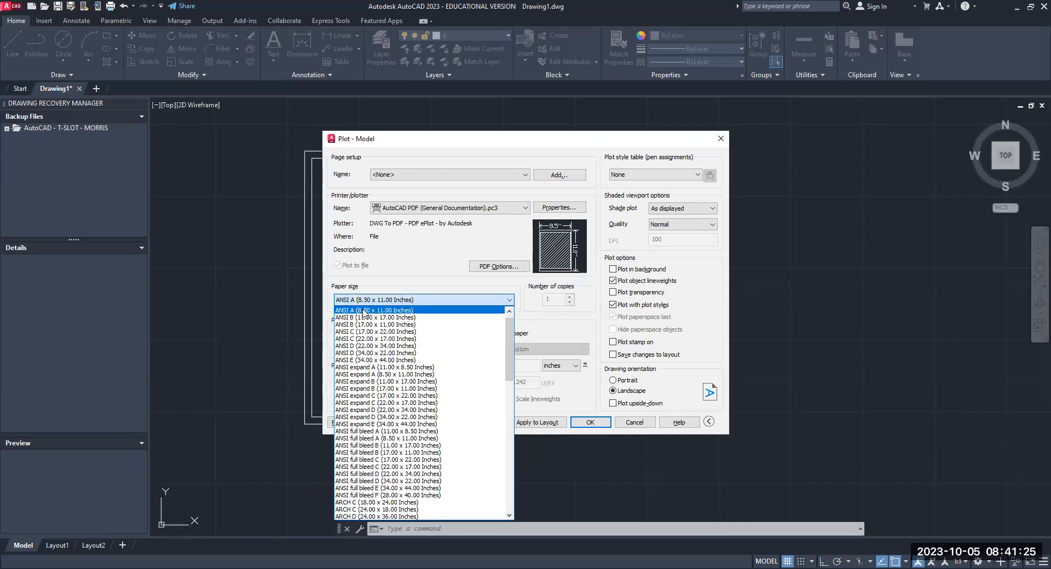
{"action": "left_click", "coordinate": [364, 311]}
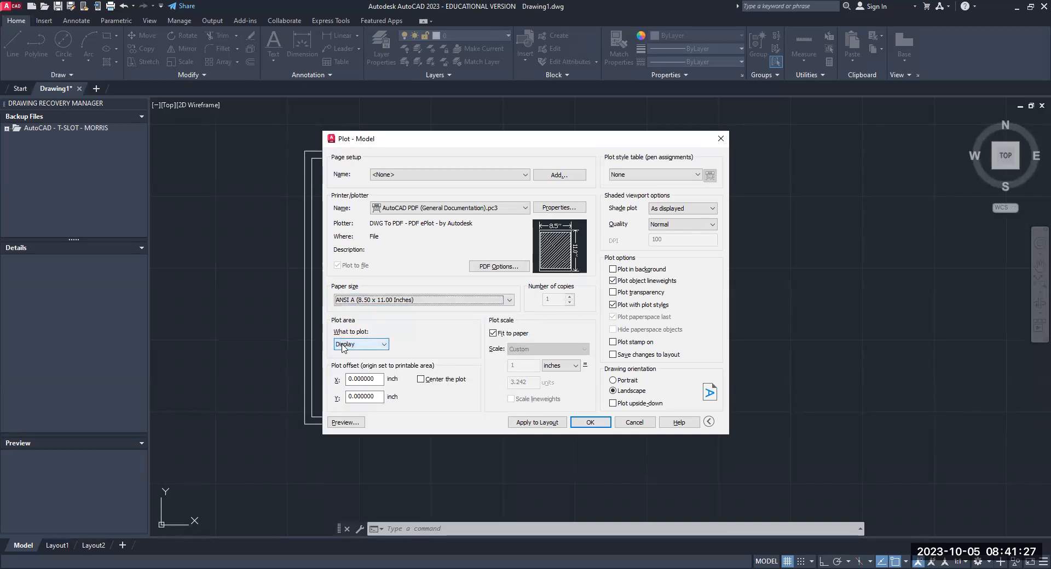
- Set the plot area to a window across the outer border's opposite corners, and center the plot on the sheet
{"action": "left_click", "coordinate": [384, 346]}
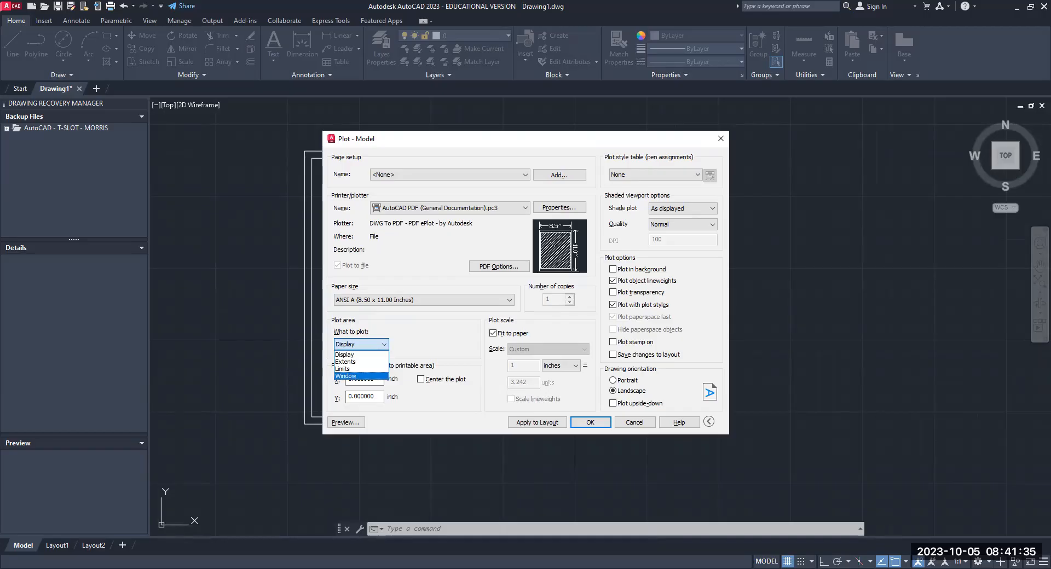
{"action": "left_click", "coordinate": [350, 376]}
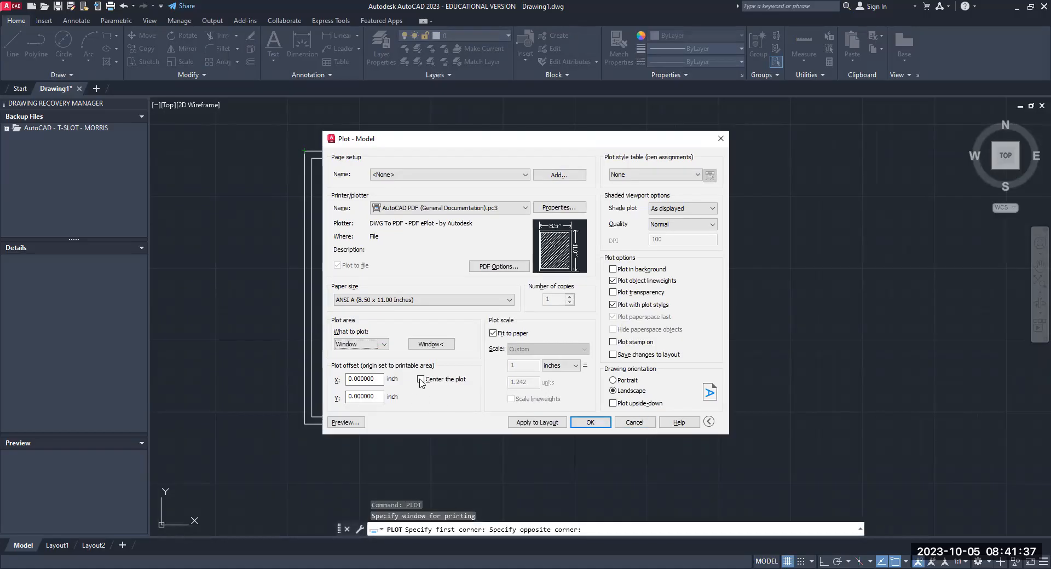
{"action": "left_click", "coordinate": [422, 380]}
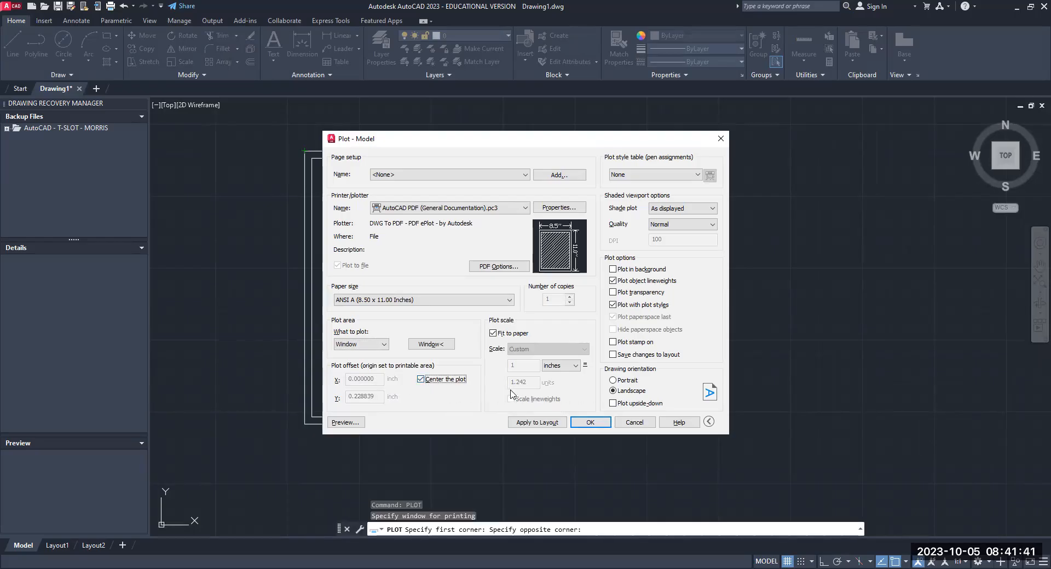
- Preview the plotted sheet with the magenta inner square, and return to the plot settings
{"action": "left_click", "coordinate": [351, 424]}
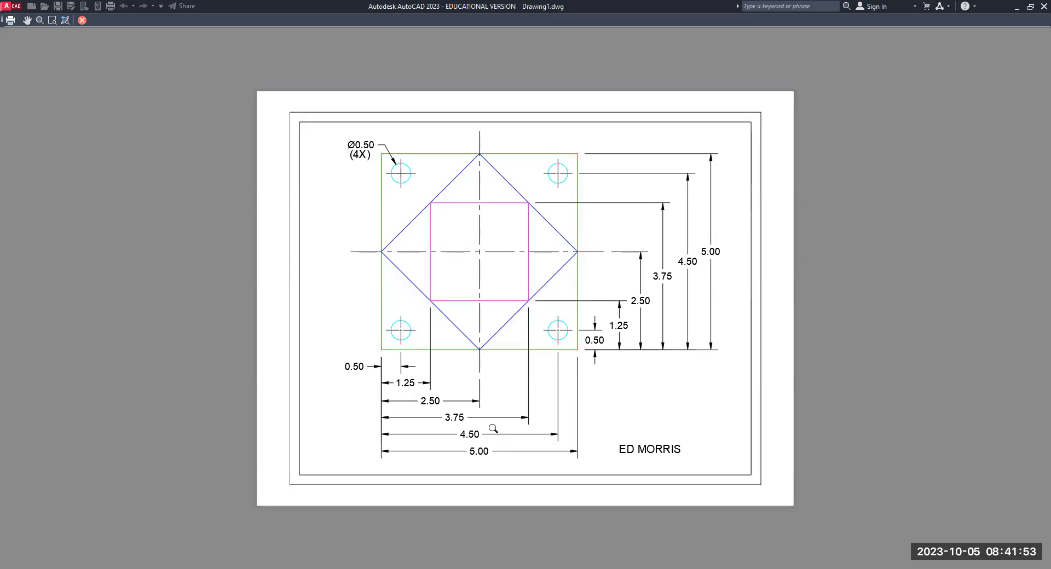
{"action": "key", "text": "Escape"}
{"action": "key", "text": "Escape"}
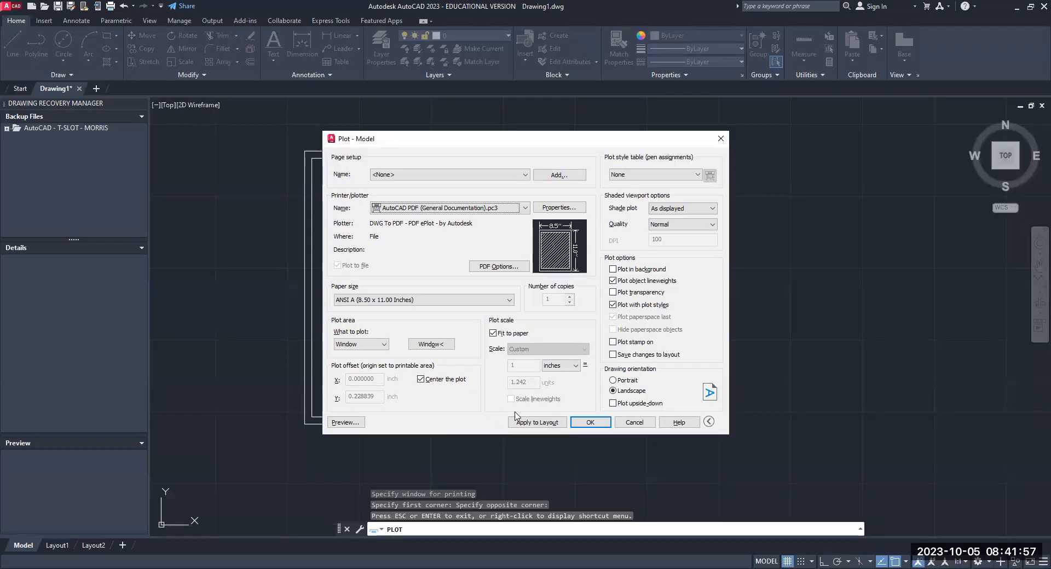
- Plot the drawing to a PDF in Documents, naming the file EX-2-10- followed by the drafter's surname
{"action": "left_click", "coordinate": [589, 424]}
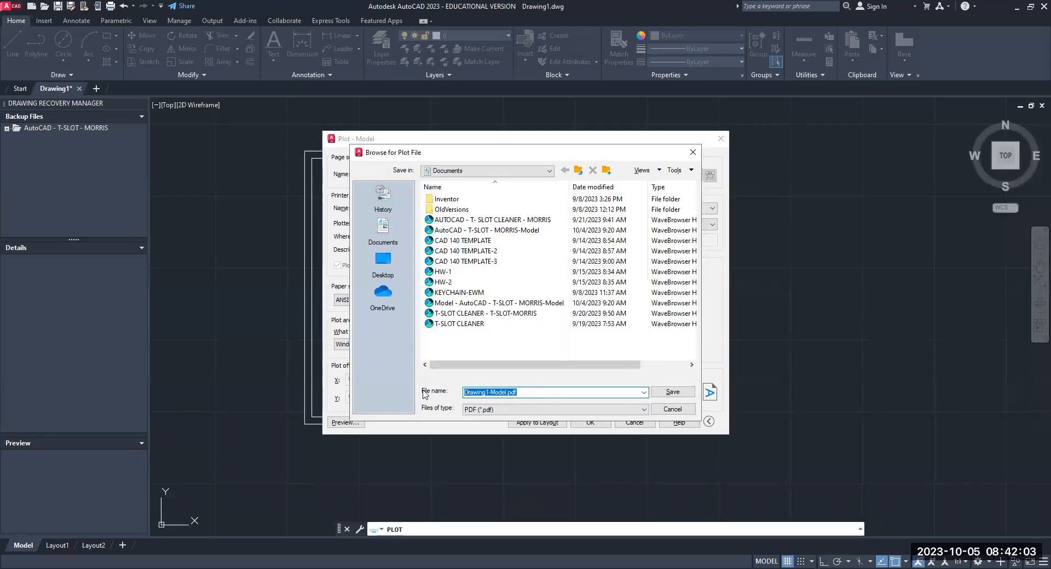
{"action": "key", "text": "BackSpace"}
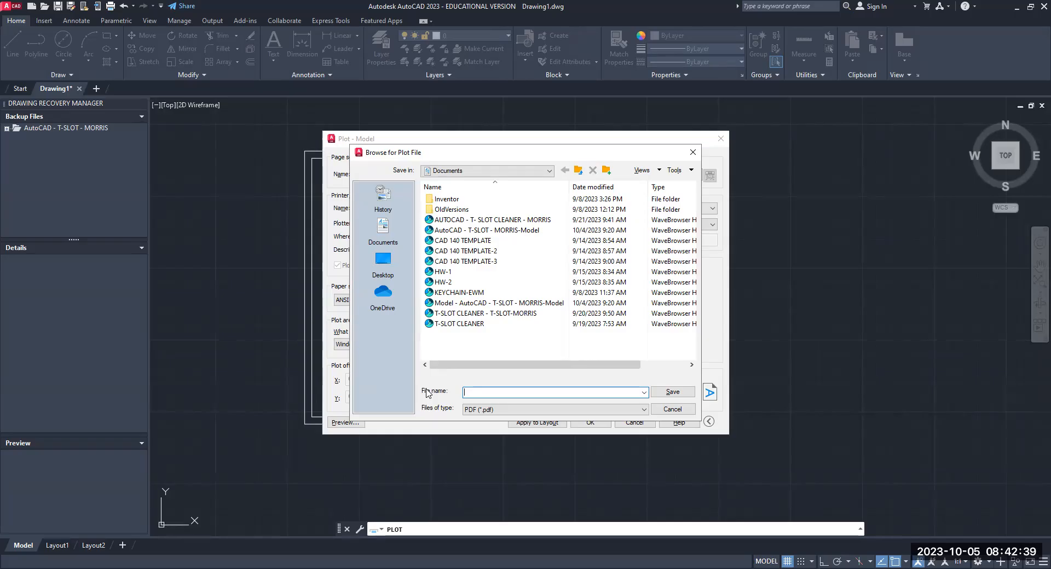
{"action": "type", "text": "EX-2-10-MORRIS"}
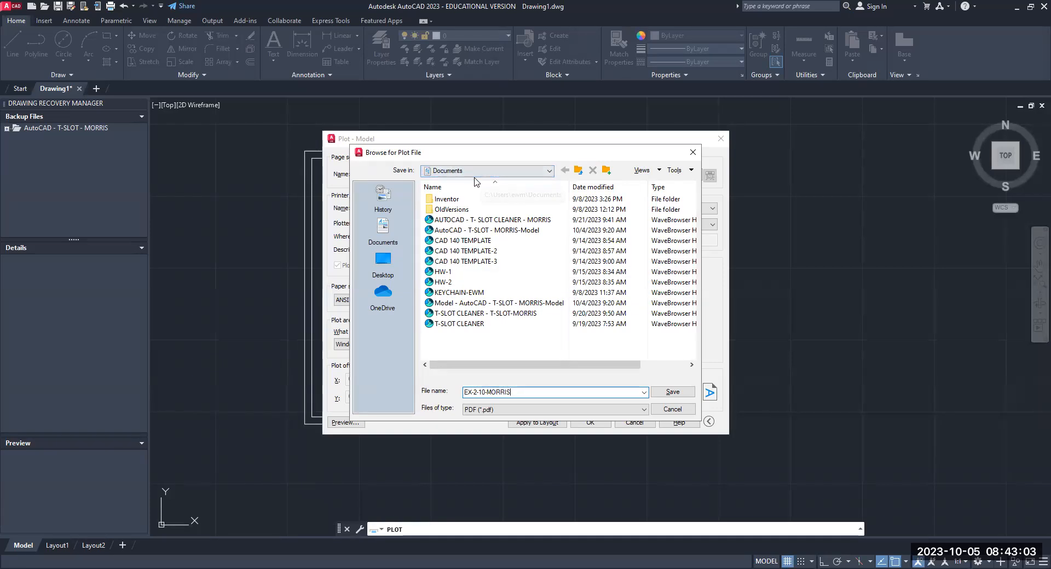
{"action": "left_click", "coordinate": [669, 395]}
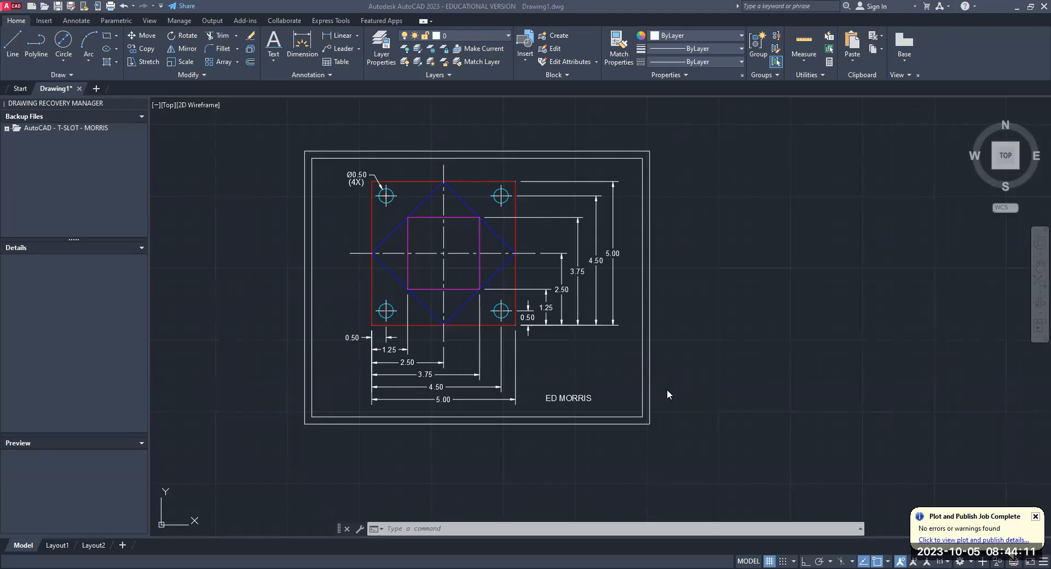
- Copy the entire bordered drawing to the right of the original, using the outer border's lower-left corner as base point
{"action": "left_click", "coordinate": [825, 171]}
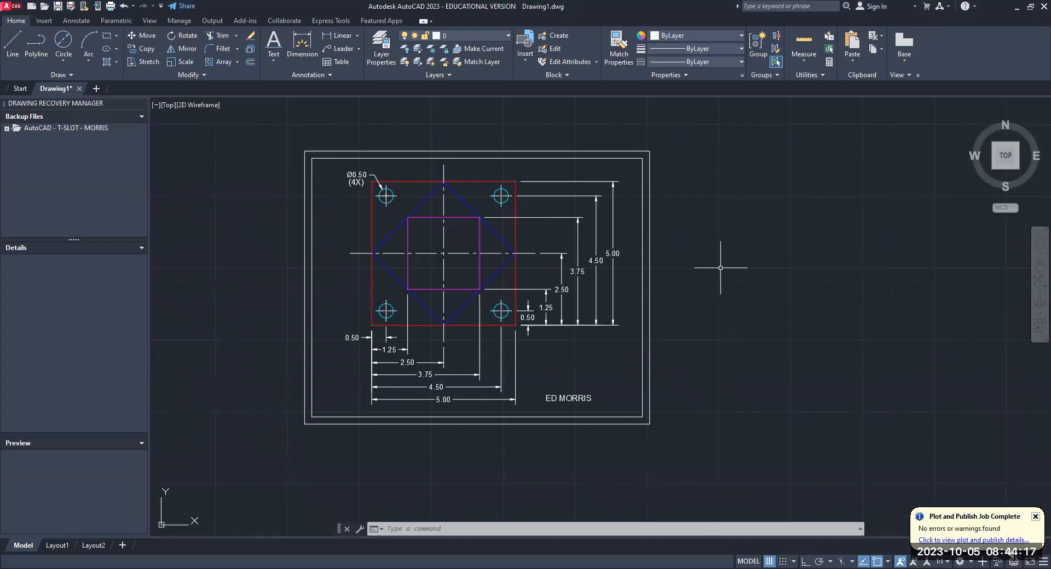
{"action": "middle_click_drag", "start_coordinate": [684, 282], "coordinate": [586, 283]}
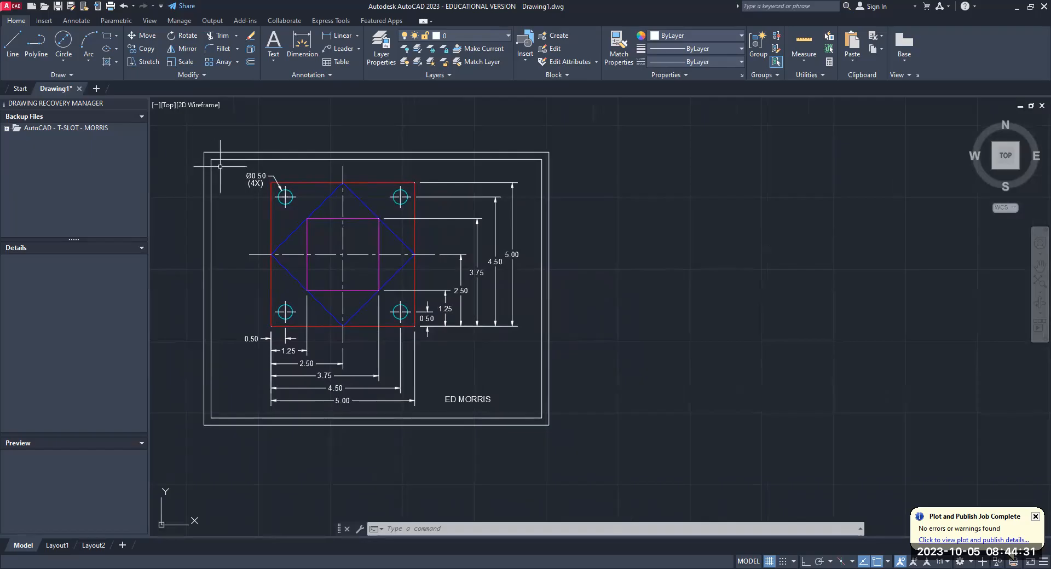
{"action": "type", "text": "CP"}
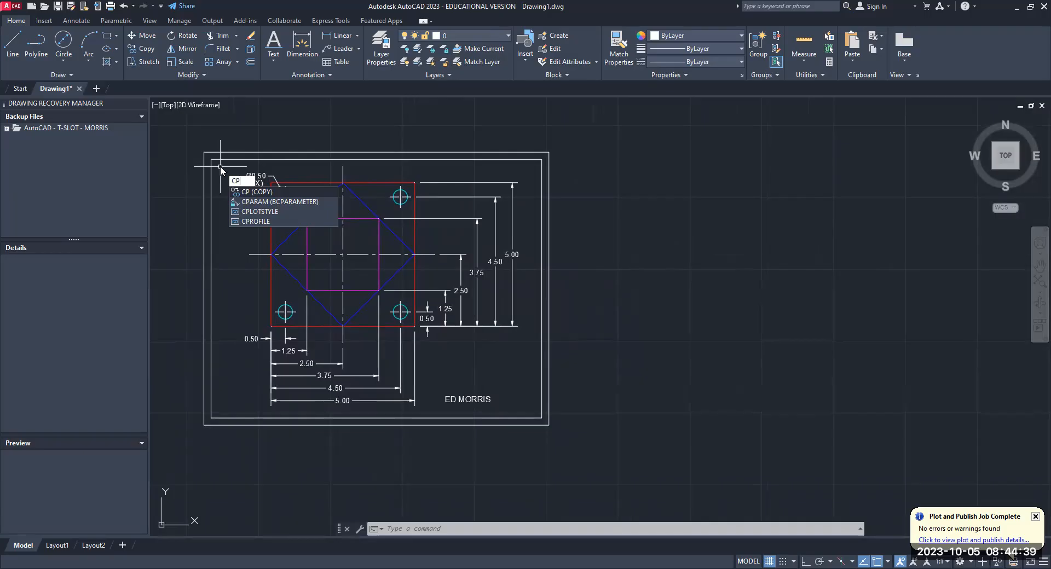
{"action": "key", "text": "Return"}
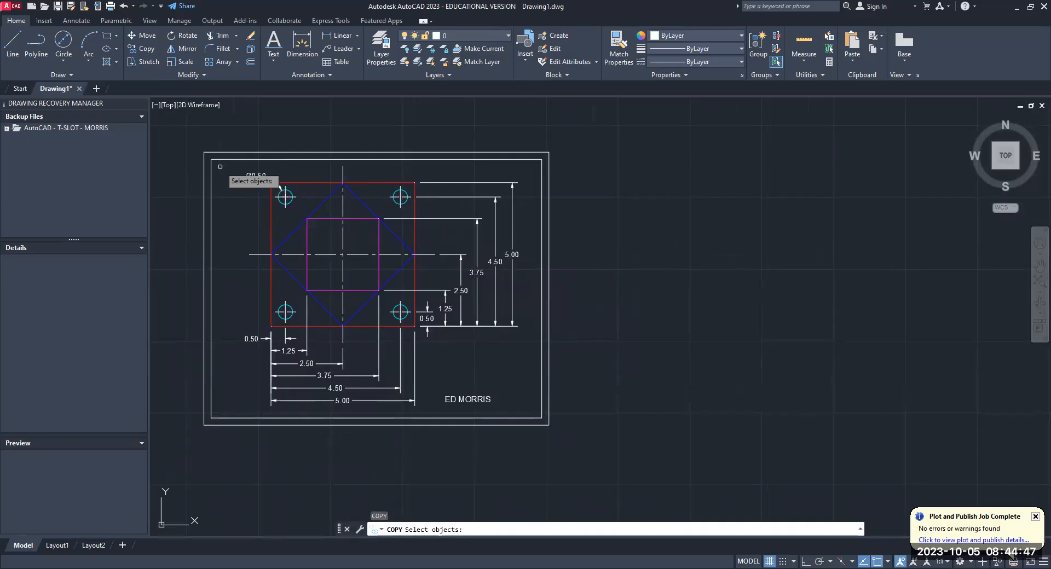
{"action": "left_click", "coordinate": [195, 142]}
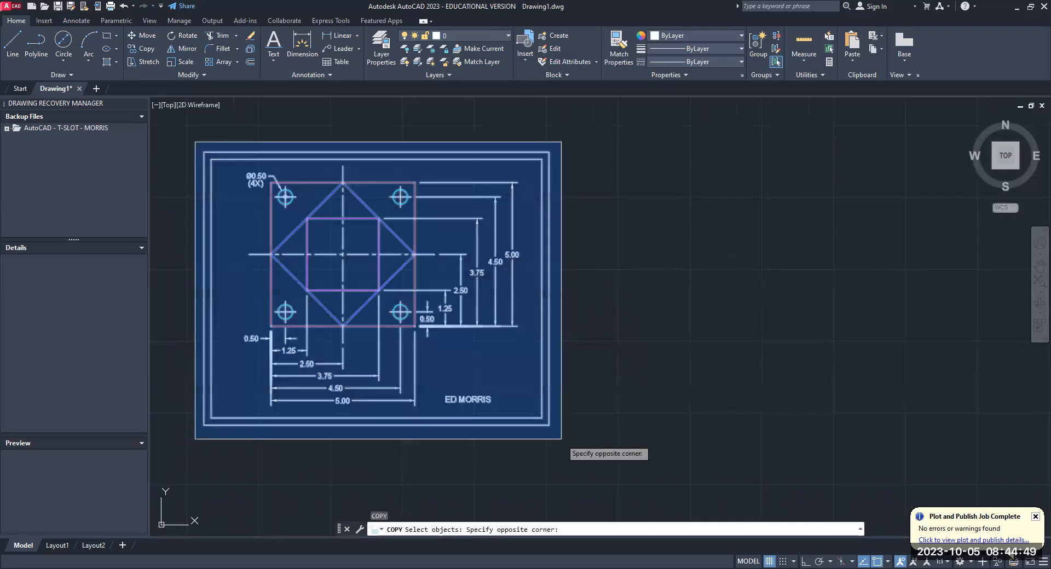
{"action": "left_click", "coordinate": [561, 439]}
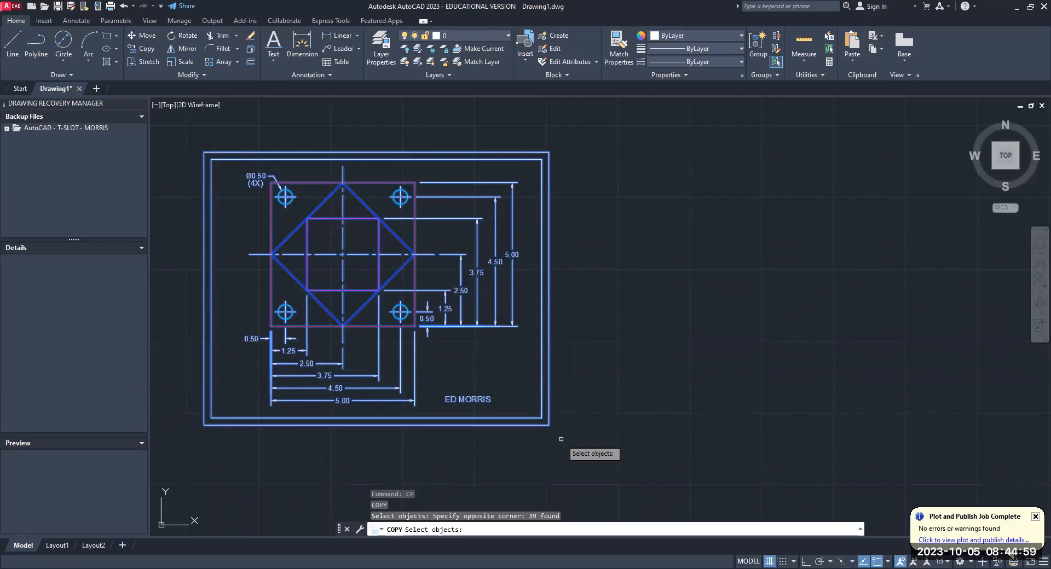
{"action": "key", "text": "Return"}
{"action": "left_click", "coordinate": [205, 426]}
{"action": "left_click", "coordinate": [591, 425]}
{"action": "key", "text": "Escape"}
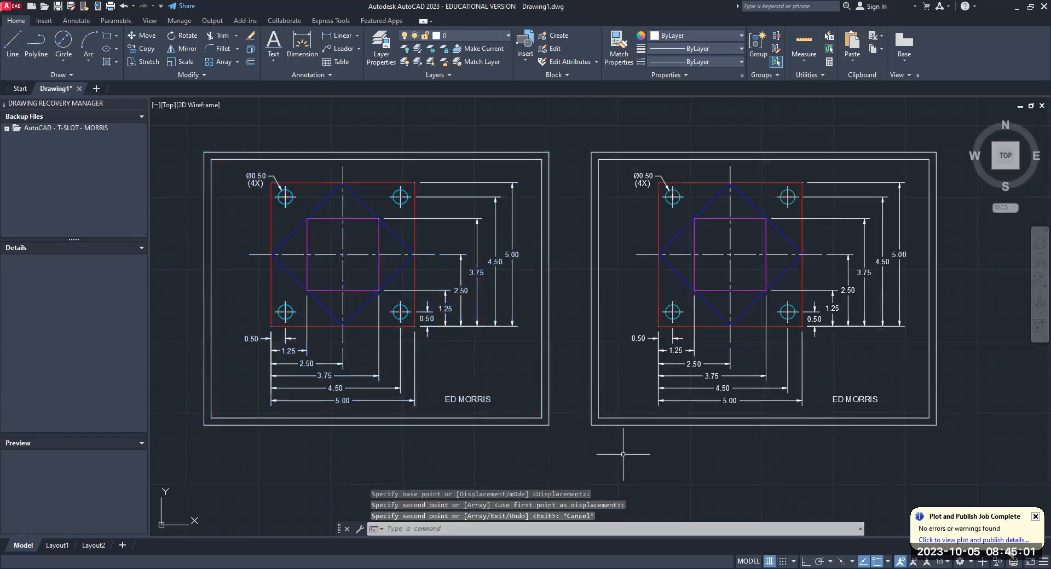
- Try erasing the vertical dimensions on the copied drawing with a fence selection, and undo the erase
{"action": "scroll", "coordinate": [622, 456], "scroll_direction": "down", "scroll_amount": 3}
{"action": "mouse_move", "coordinate": [622, 456]}
{"action": "middle_mouse_down"}
{"action": "mouse_move", "coordinate": [559, 429]}
{"action": "mouse_move", "coordinate": [437, 416]}
{"action": "mouse_move", "coordinate": [499, 412]}
{"action": "middle_mouse_up"}
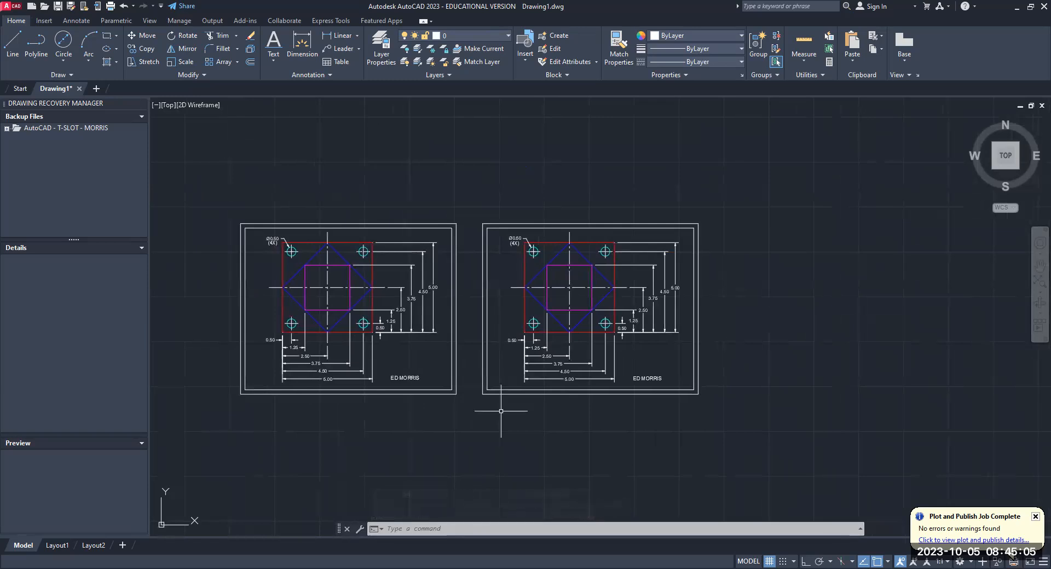
{"action": "scroll", "coordinate": [606, 335], "scroll_direction": "down", "scroll_amount": 2}
{"action": "scroll", "coordinate": [608, 336], "scroll_direction": "up", "scroll_amount": 6}
{"action": "scroll", "coordinate": [607, 336], "scroll_direction": "down", "scroll_amount": 2}
{"action": "middle_click_drag", "start_coordinate": [608, 337], "coordinate": [573, 341]}
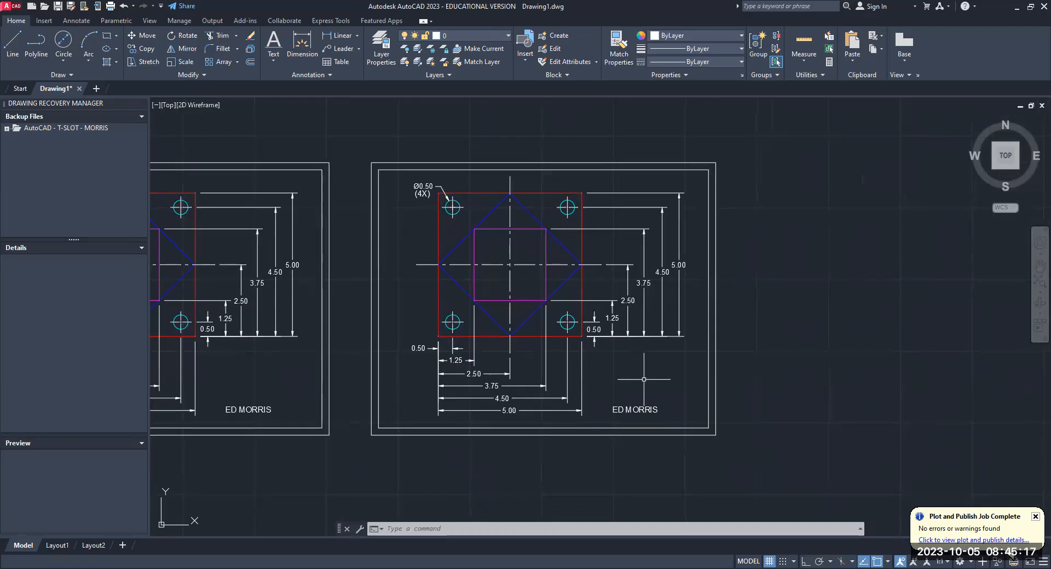
{"action": "type", "text": "E"}
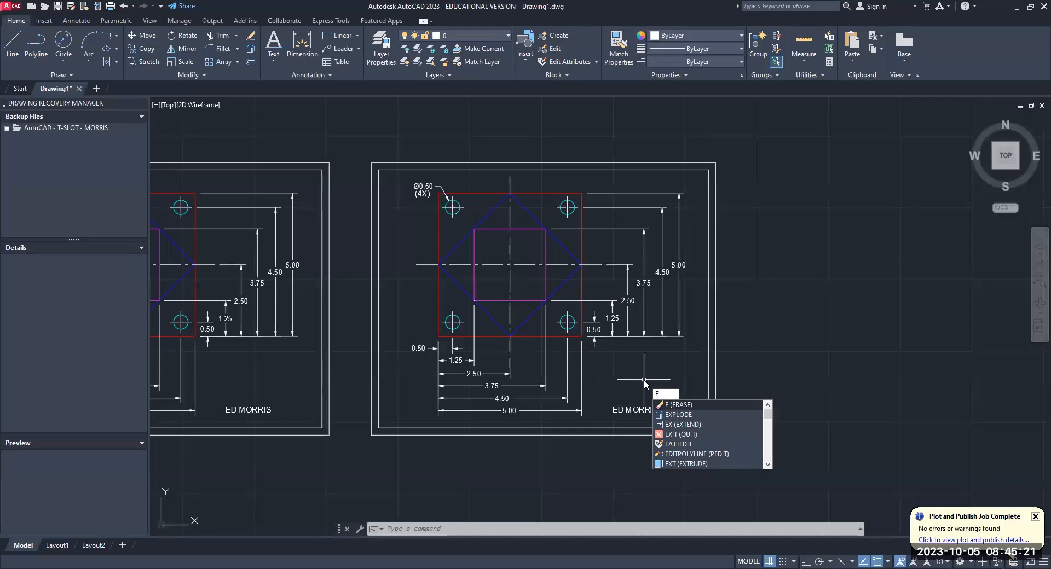
{"action": "key", "text": "Return"}
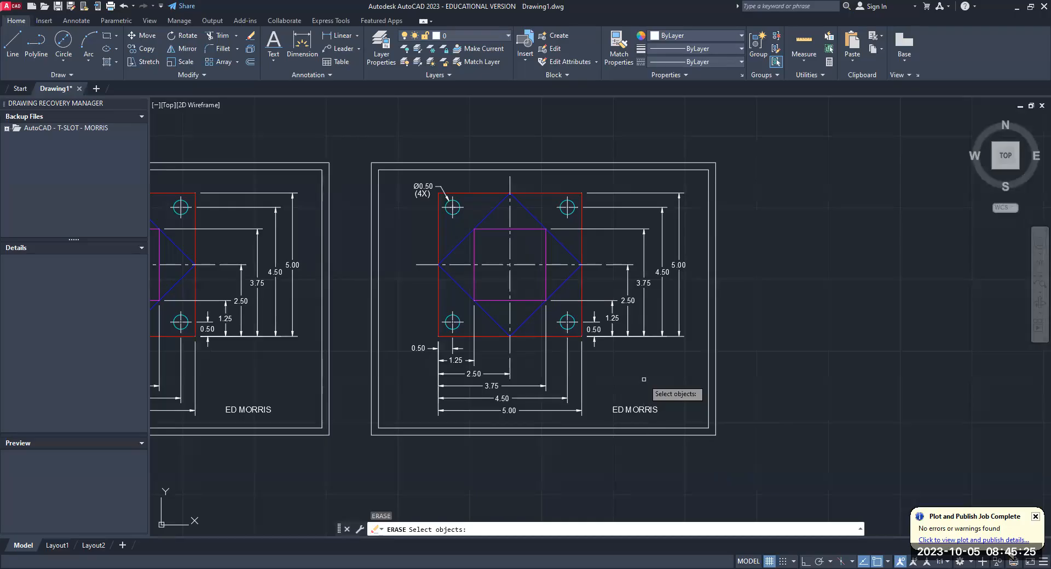
{"action": "type", "text": "f"}
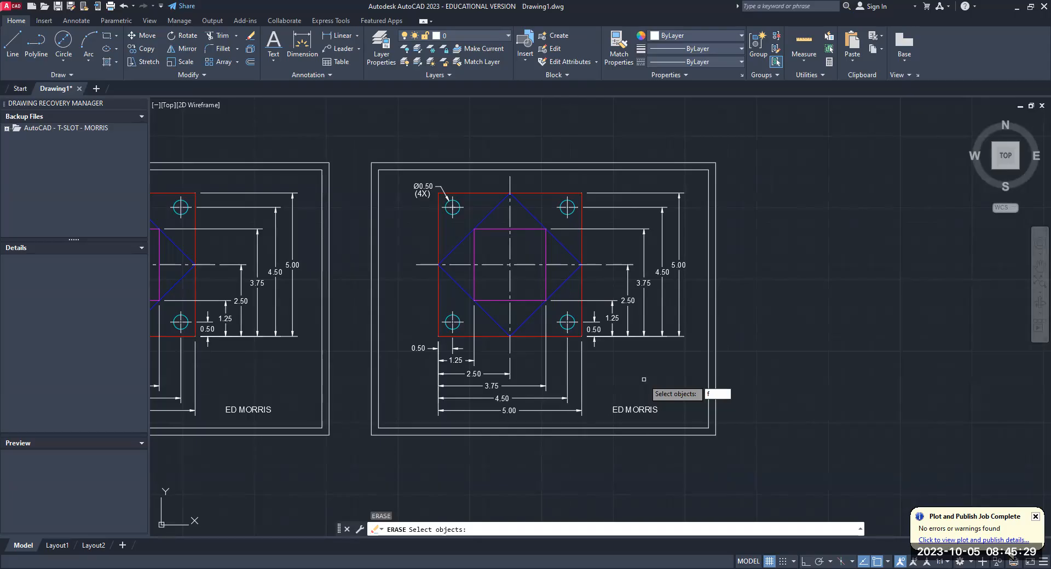
{"action": "key", "text": "Return"}
{"action": "left_click", "coordinate": [628, 183]}
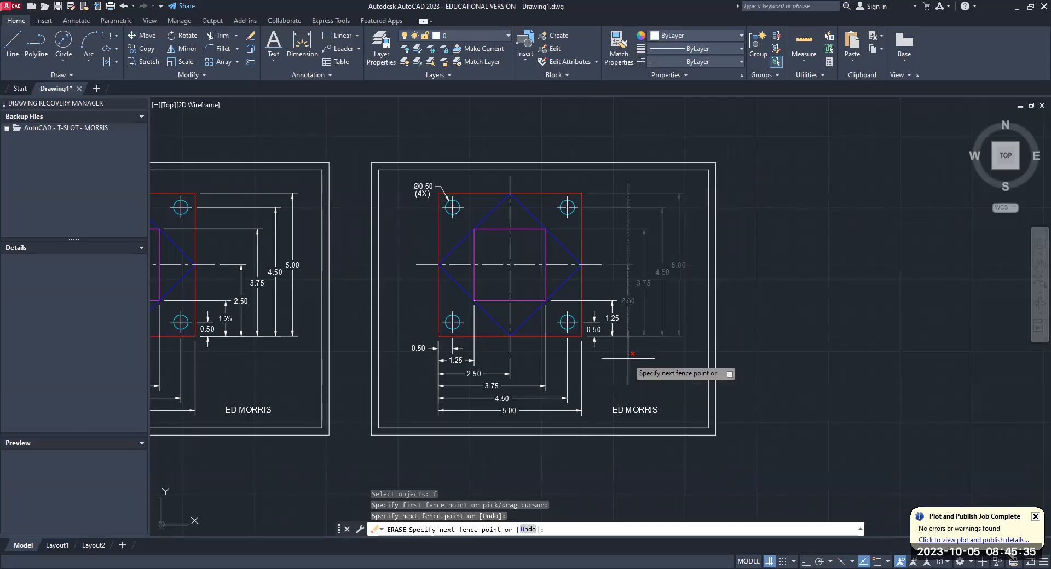
{"action": "left_click", "coordinate": [594, 357]}
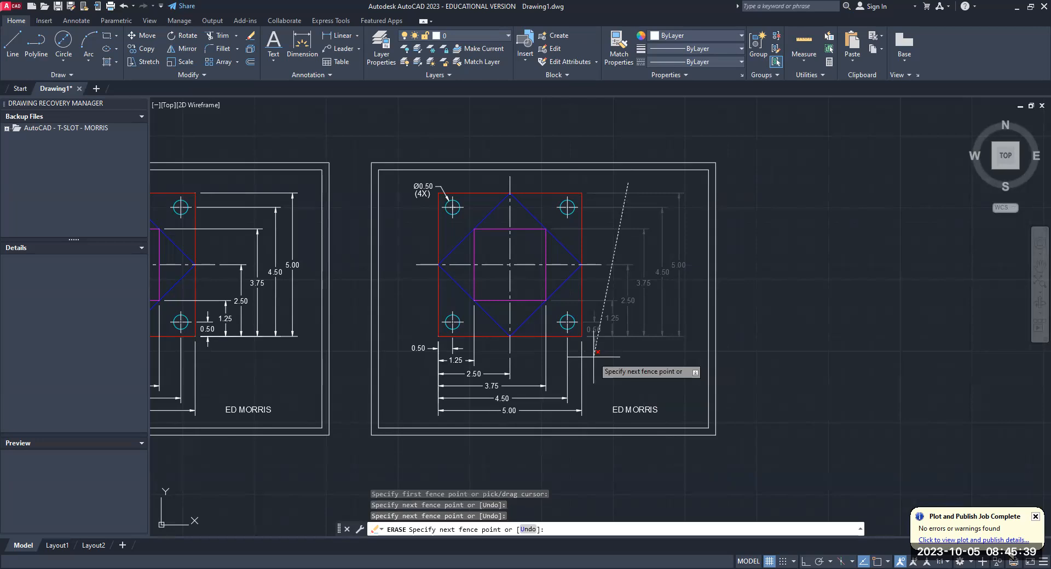
{"action": "key", "text": "Return"}
{"action": "key", "text": "Return"}
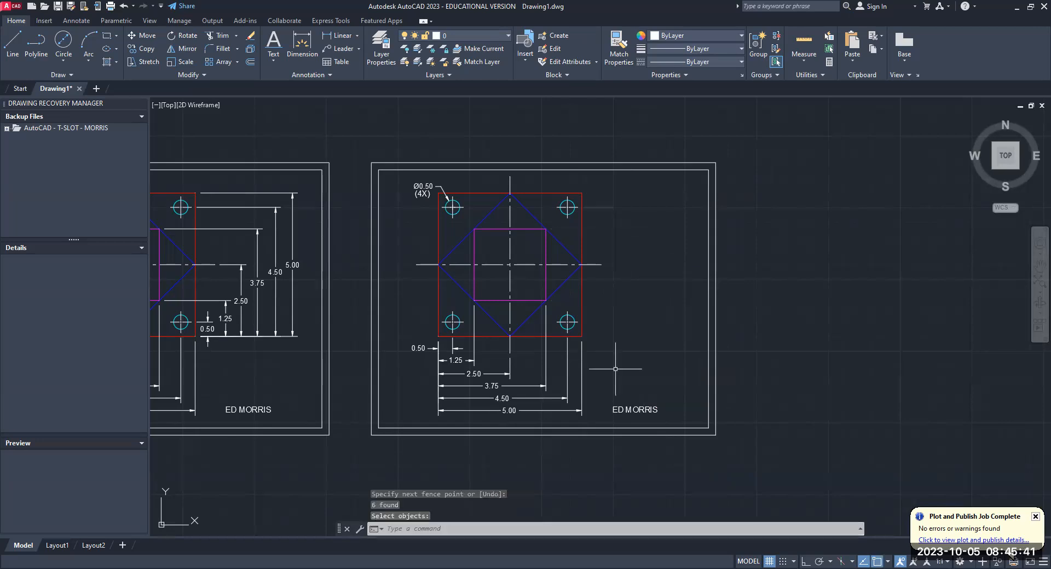
{"action": "type", "text": "u"}
{"action": "key", "text": "Return"}
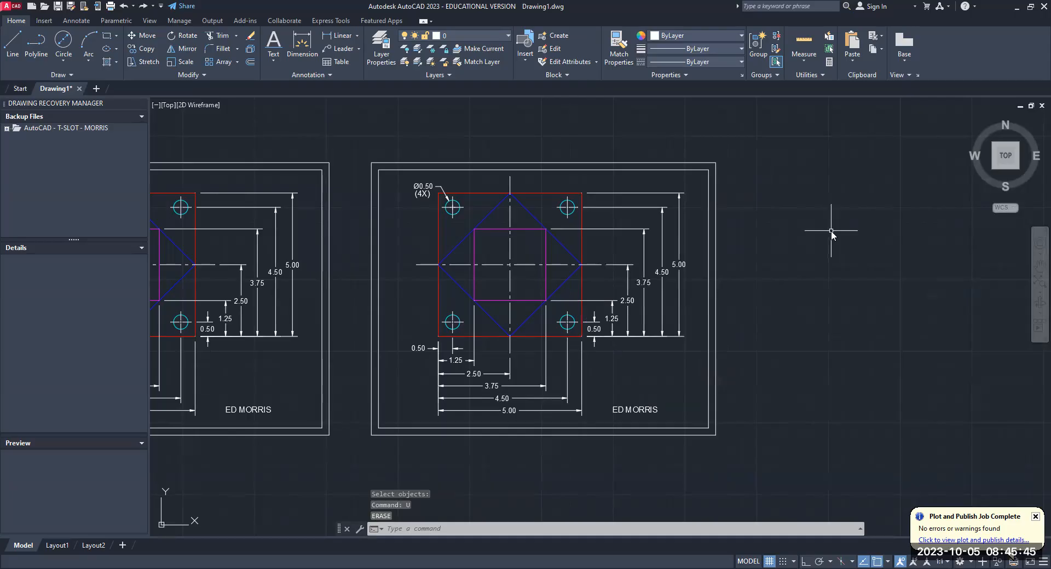
- Erase all the vertical dimensions beside the copied plate with a fence selection crossing them diagonally
{"action": "type", "text": "e"}
{"action": "key", "text": "Return"}
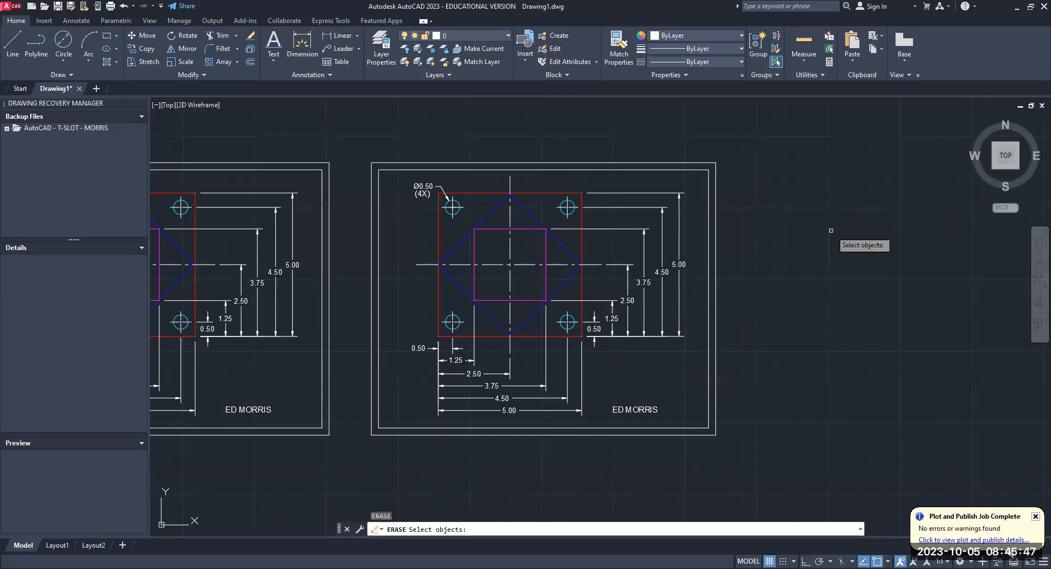
{"action": "type", "text": "f"}
{"action": "key", "text": "Return"}
{"action": "left_click", "coordinate": [670, 189]}
{"action": "left_click", "coordinate": [593, 338]}
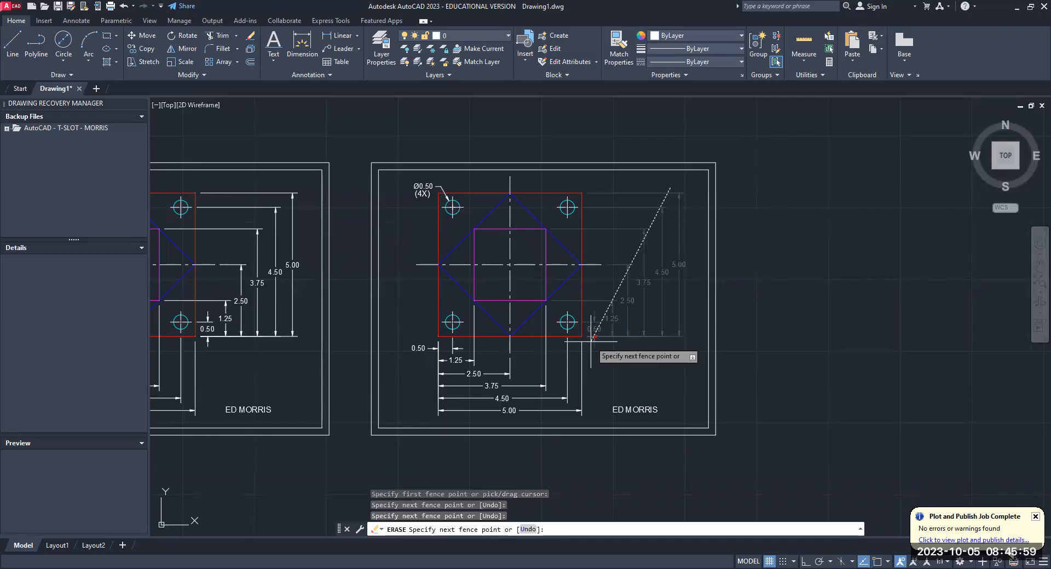
{"action": "key", "text": "Return"}
{"action": "key", "text": "Return"}
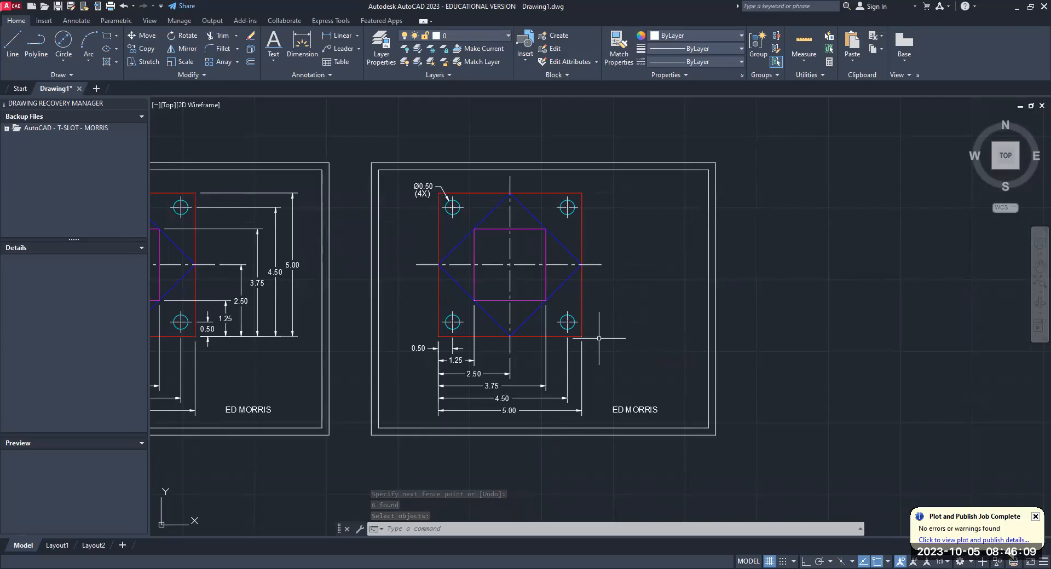
- Erase the inner and outer border rectangles around the copied drawing
{"action": "key", "text": "Return"}
{"action": "left_click", "coordinate": [615, 169]}
{"action": "left_click", "coordinate": [615, 163]}
{"action": "key", "text": "Return"}
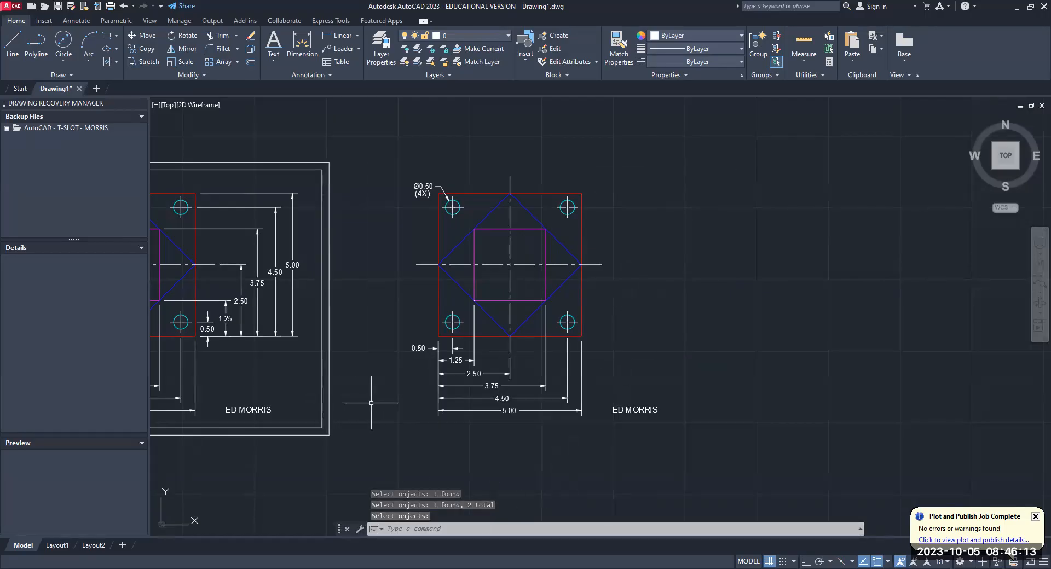
- Erase all the horizontal dimensions below the copied plate and the drafter's name text with one diagonal fence selection
{"action": "type", "text": "E"}
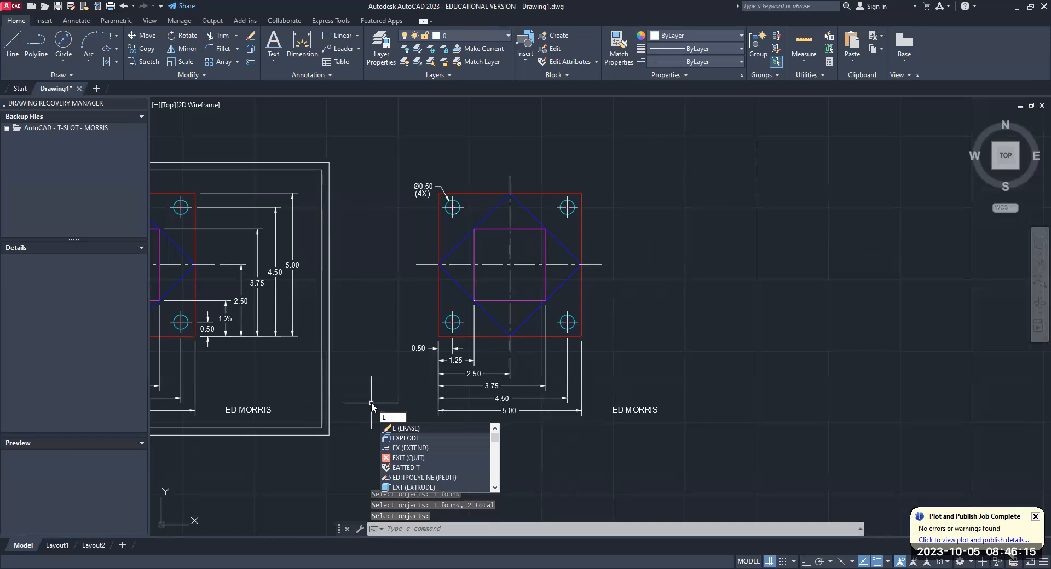
{"action": "key", "text": "Return"}
{"action": "type", "text": "f"}
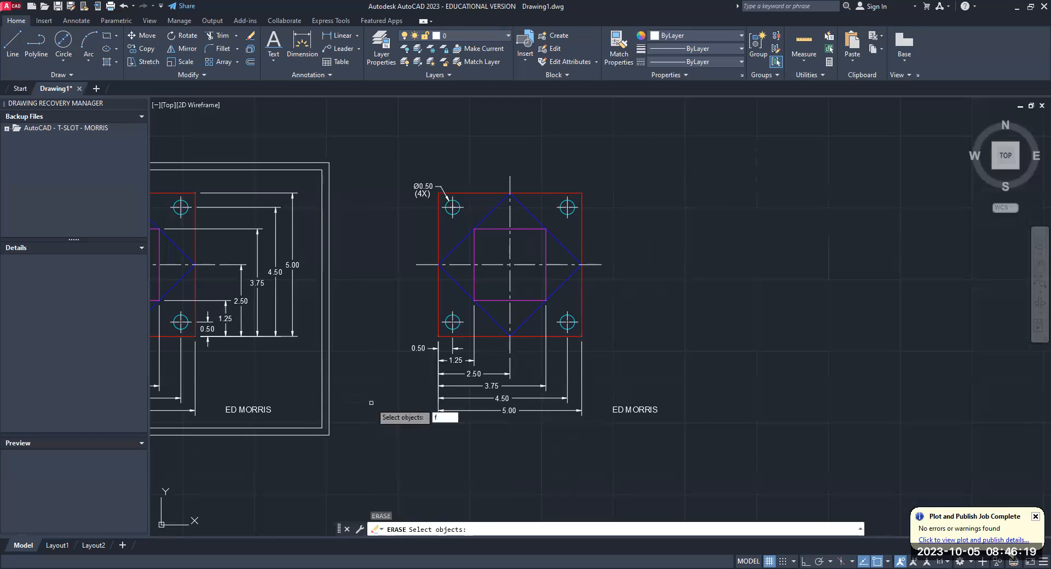
{"action": "key", "text": "Return"}
{"action": "left_click", "coordinate": [419, 344]}
{"action": "left_click", "coordinate": [684, 425]}
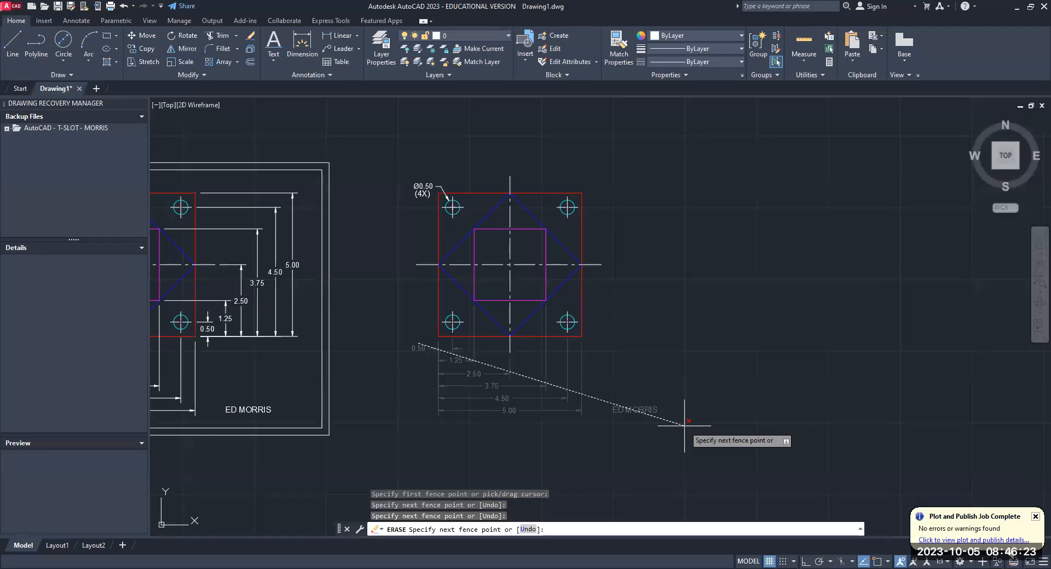
{"action": "key", "text": "Return"}
{"action": "key", "text": "Return"}
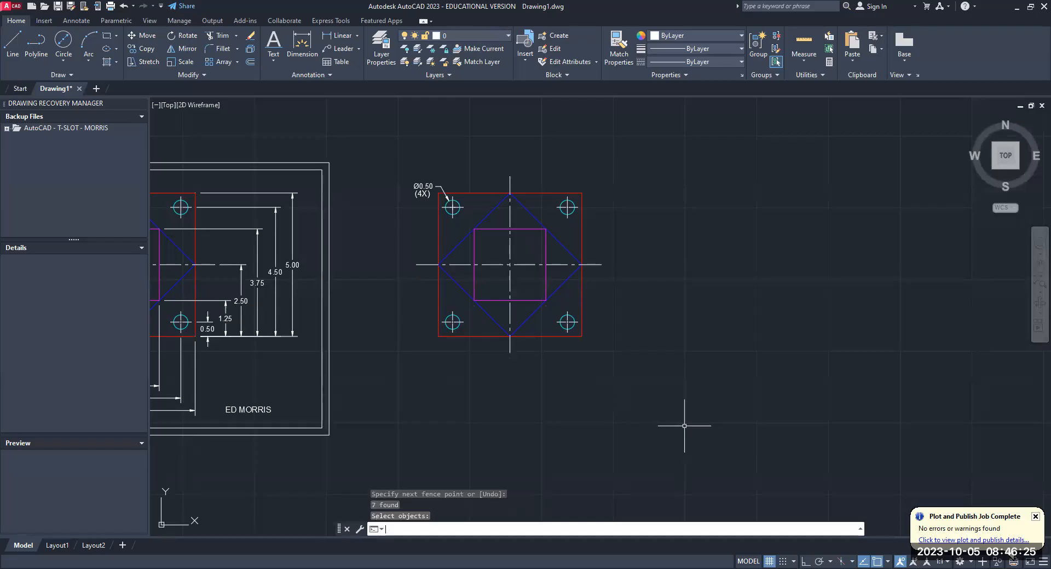
{"action": "scroll", "coordinate": [639, 301], "scroll_direction": "up", "scroll_amount": 2}
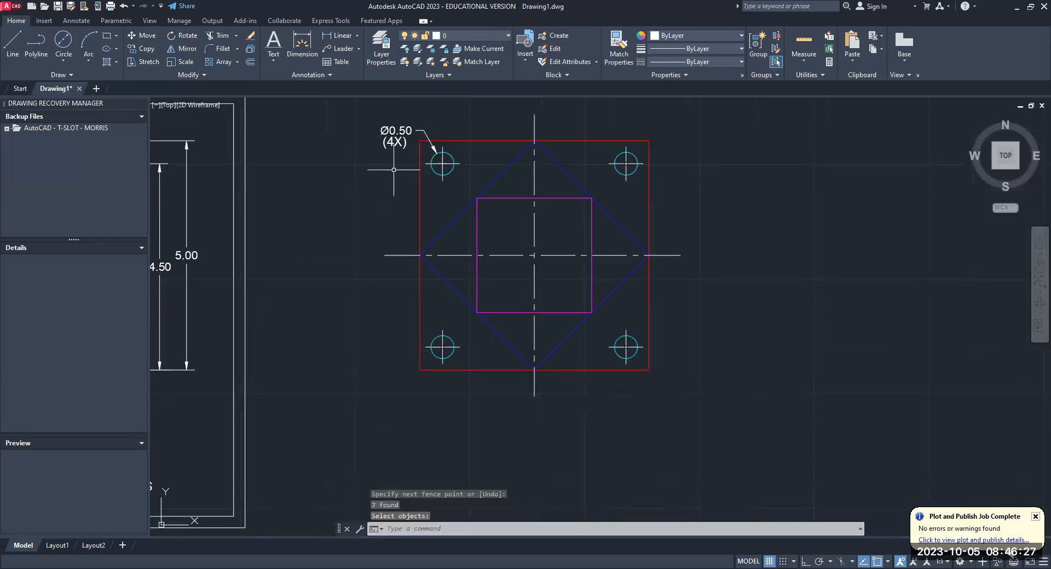
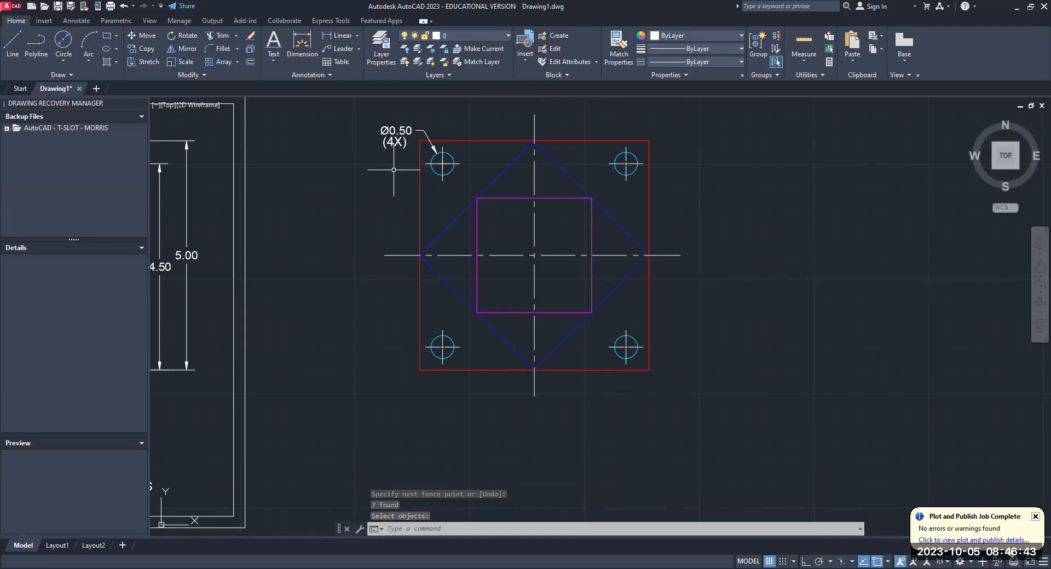
- Erase the centerlines, the hole center marks and the hole-diameter leader note from the copied plate
{"action": "key", "text": "Return"}
{"action": "scroll", "coordinate": [676, 291], "scroll_direction": "down", "scroll_amount": 5}
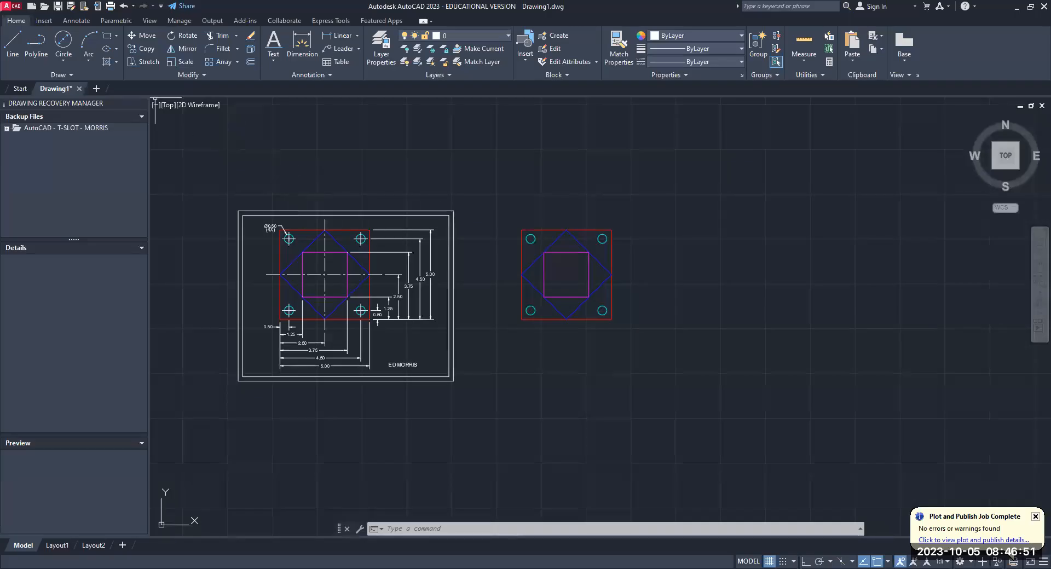
- Start a hatch and look through the available hatch patterns, returning to the beginning of the pattern list
{"action": "left_click", "coordinate": [118, 64]}
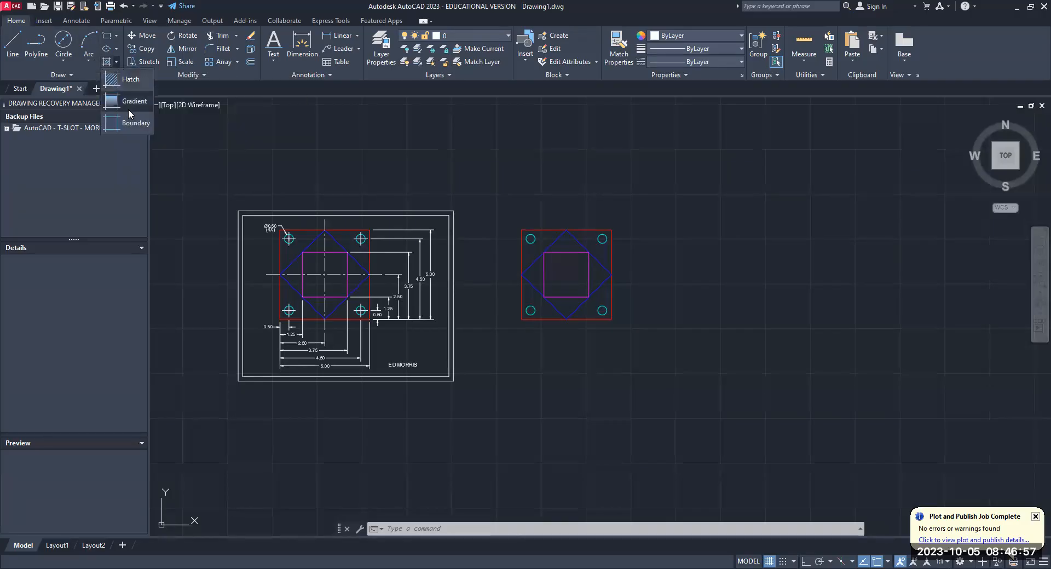
{"action": "left_click", "coordinate": [130, 81]}
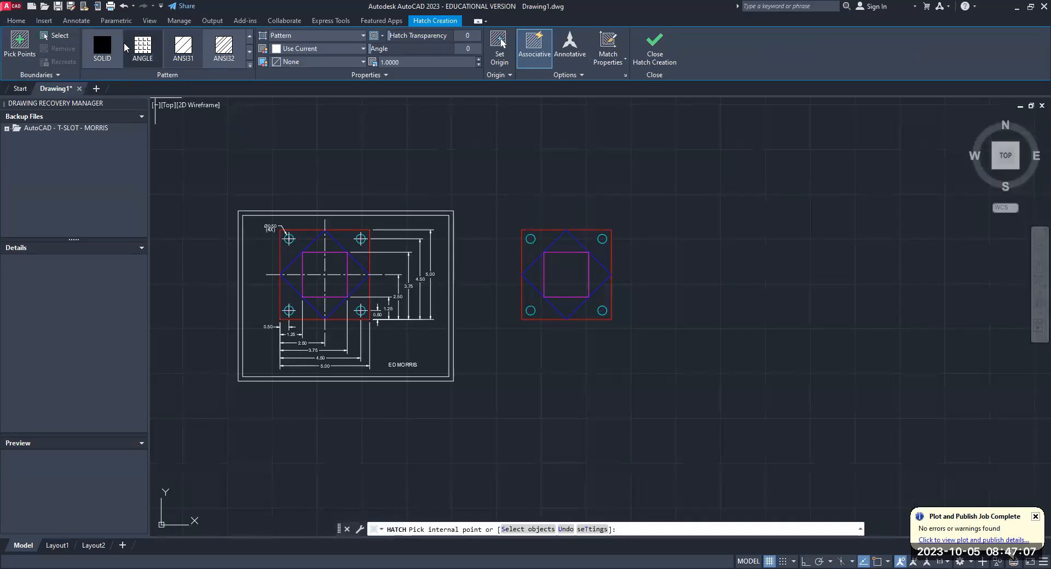
{"action": "left_click", "coordinate": [250, 52]}
{"action": "left_click", "coordinate": [250, 52]}
{"action": "left_click", "coordinate": [250, 52]}
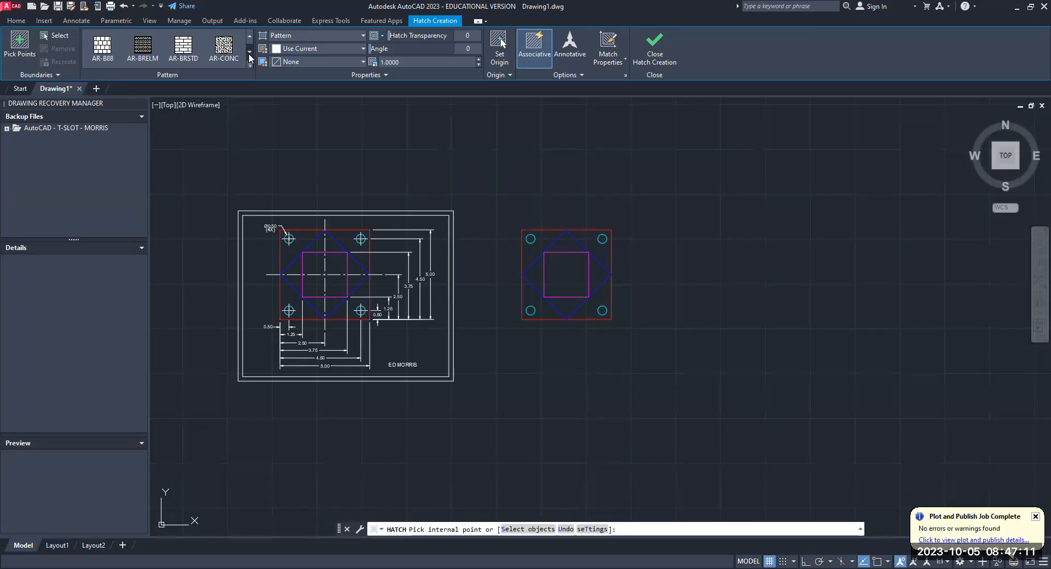
{"action": "left_click", "coordinate": [249, 55]}
{"action": "left_click", "coordinate": [249, 55]}
{"action": "left_click", "coordinate": [249, 55]}
{"action": "left_click", "coordinate": [250, 55]}
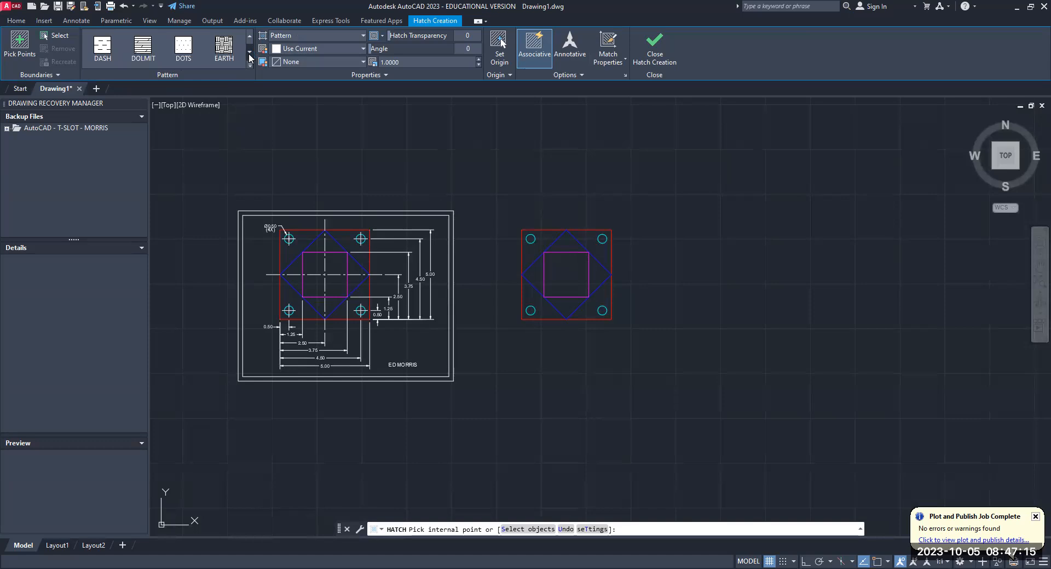
{"action": "left_click", "coordinate": [249, 55]}
{"action": "left_click", "coordinate": [249, 55]}
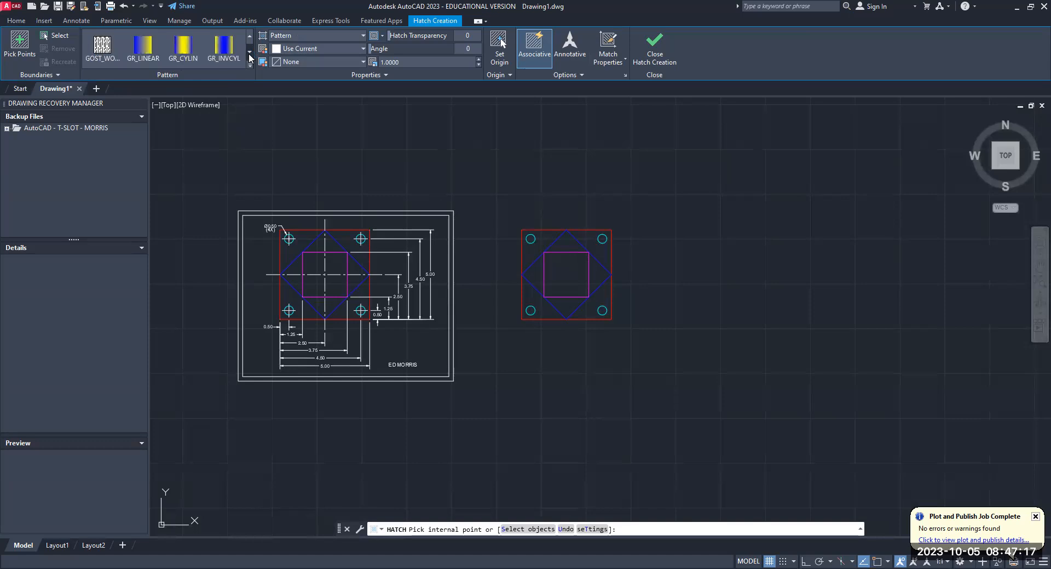
{"action": "left_click", "coordinate": [249, 55]}
{"action": "left_click", "coordinate": [249, 55]}
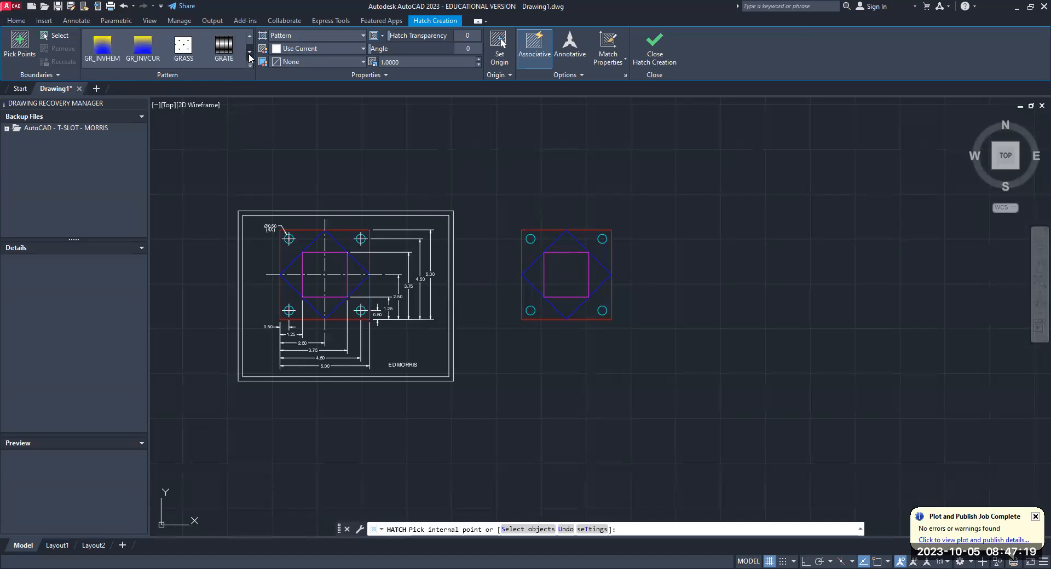
{"action": "left_click", "coordinate": [249, 55]}
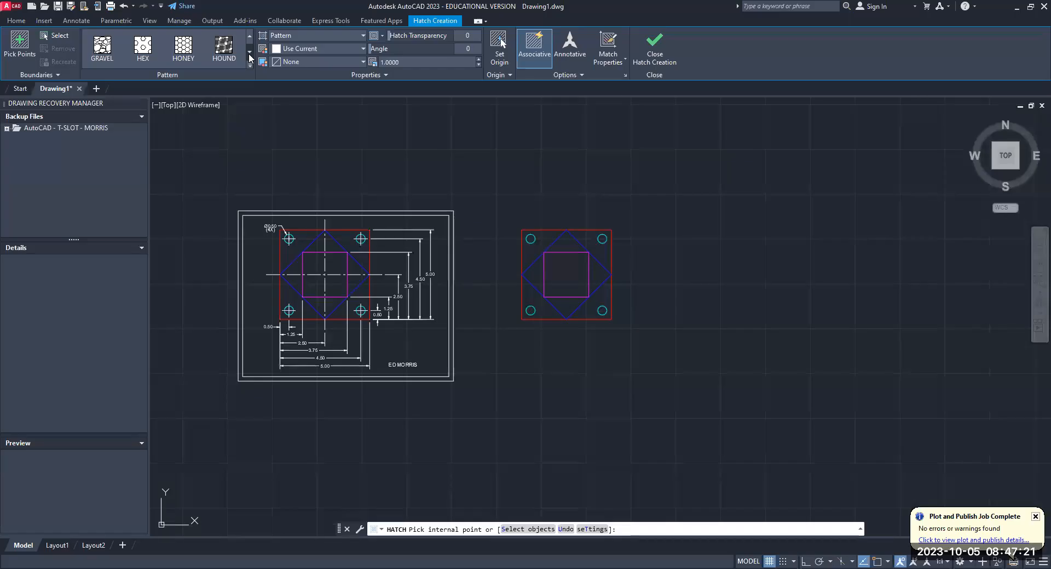
{"action": "left_click", "coordinate": [250, 37]}
{"action": "left_click", "coordinate": [249, 38]}
{"action": "left_click", "coordinate": [250, 37]}
{"action": "left_click", "coordinate": [250, 37]}
{"action": "left_click", "coordinate": [249, 37]}
{"action": "left_click", "coordinate": [250, 38]}
{"action": "left_click", "coordinate": [250, 37]}
{"action": "left_click", "coordinate": [249, 37]}
{"action": "left_click", "coordinate": [249, 37]}
{"action": "left_click", "coordinate": [249, 37]}
{"action": "left_click", "coordinate": [250, 37]}
{"action": "left_click", "coordinate": [249, 37]}
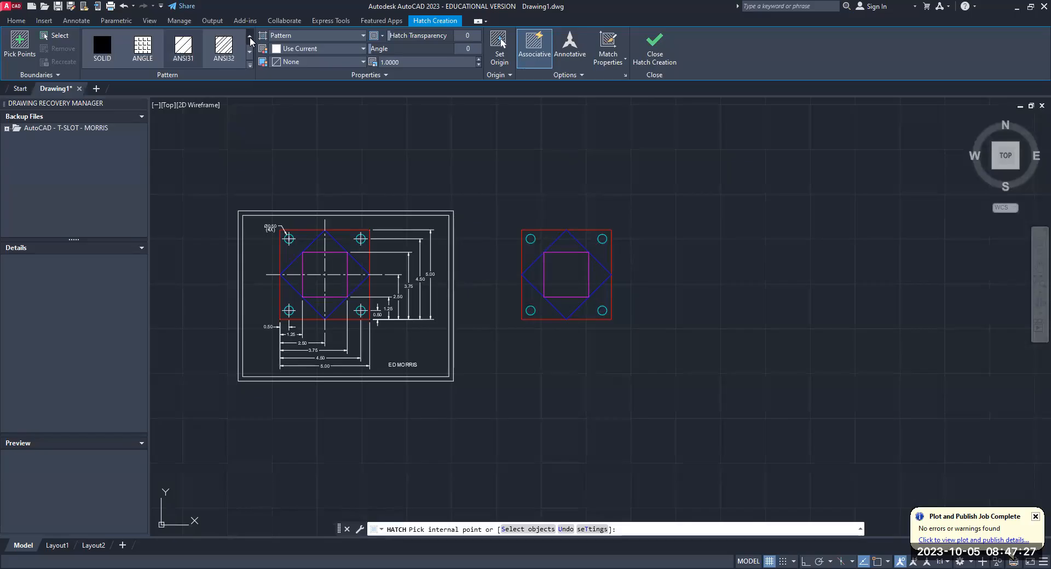
- Fill the inner square of the copied plate with the SOLID hatch pattern
{"action": "left_click", "coordinate": [103, 44]}
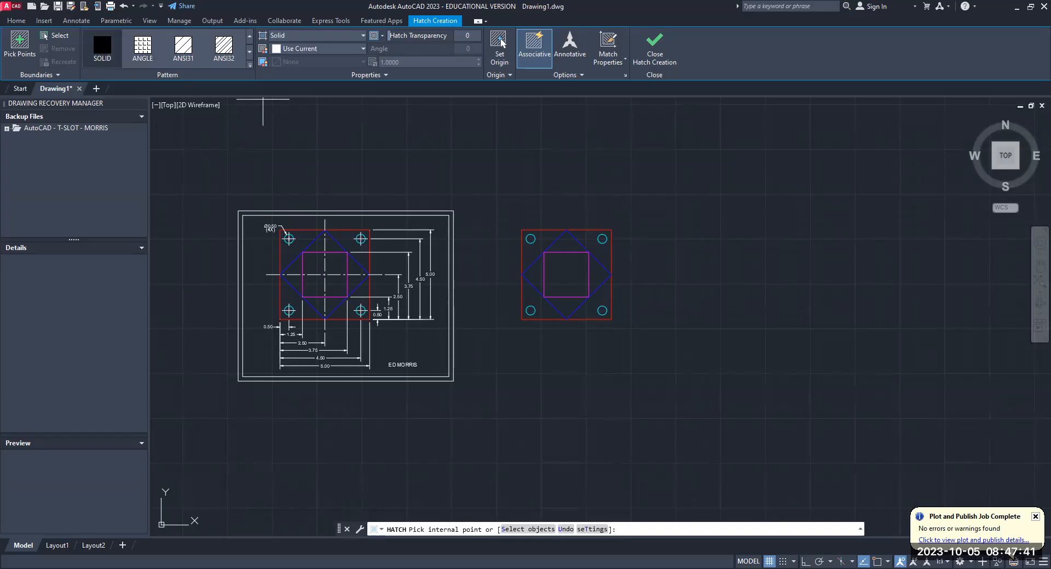
{"action": "left_click", "coordinate": [564, 277]}
{"action": "key", "text": "Return"}
{"action": "scroll", "coordinate": [559, 302], "scroll_direction": "up", "scroll_amount": 4}
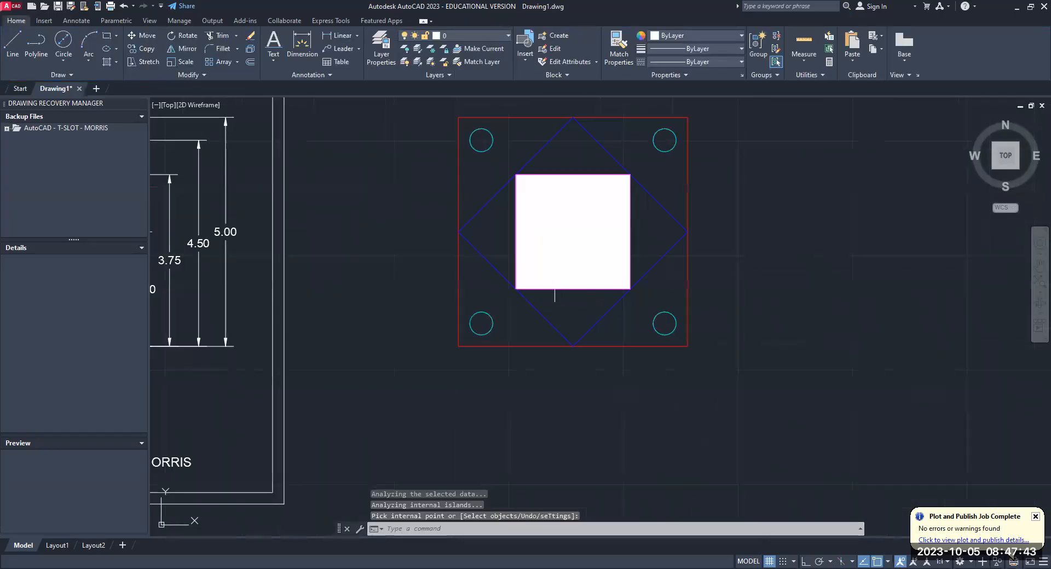
{"action": "scroll", "coordinate": [542, 380], "scroll_direction": "down", "scroll_amount": 2}
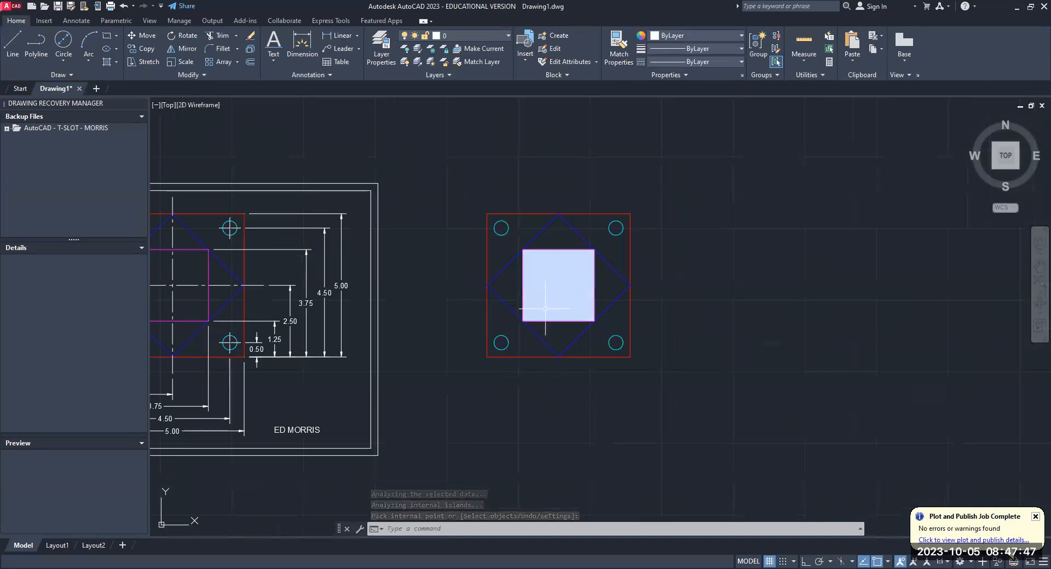
- Change the color property of the solid hatch in the copied plate's inner square to magenta
{"action": "type", "text": "change"}
{"action": "key", "text": "Return"}
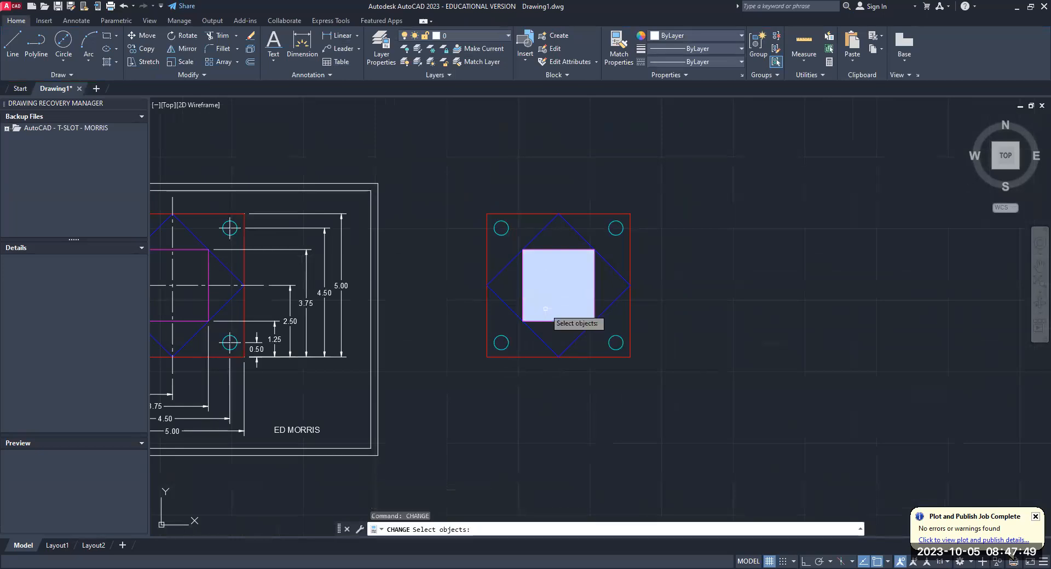
{"action": "left_click", "coordinate": [546, 309]}
{"action": "key", "text": "Return"}
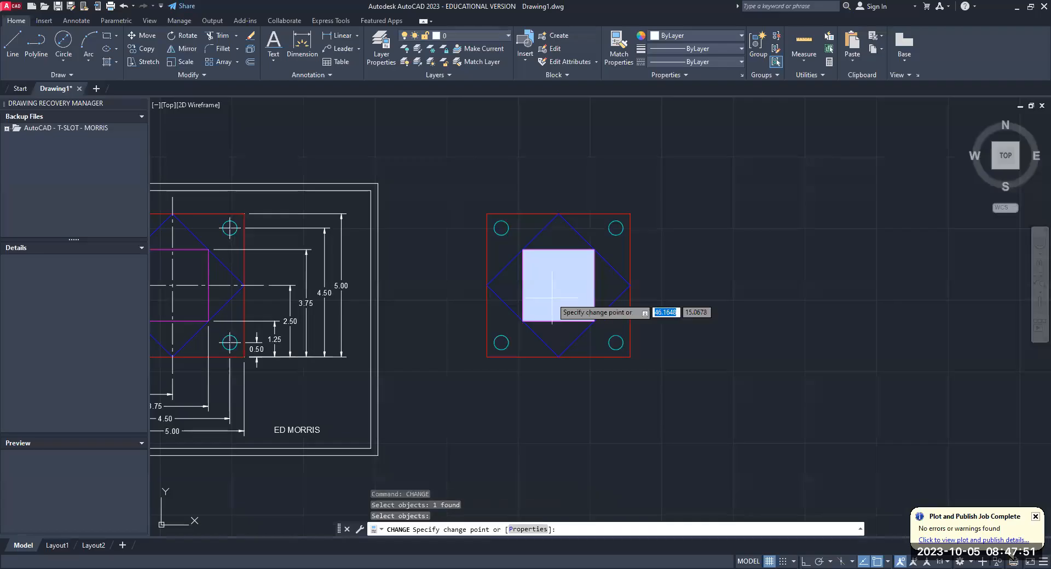
{"action": "type", "text": "p"}
{"action": "key", "text": "Return"}
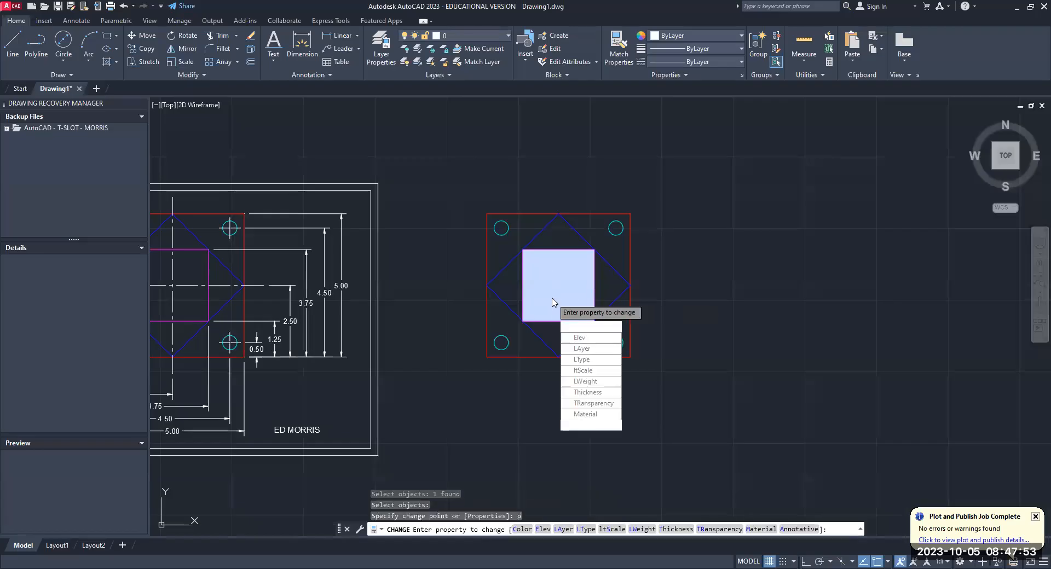
{"action": "type", "text": "c"}
{"action": "key", "text": "Return"}
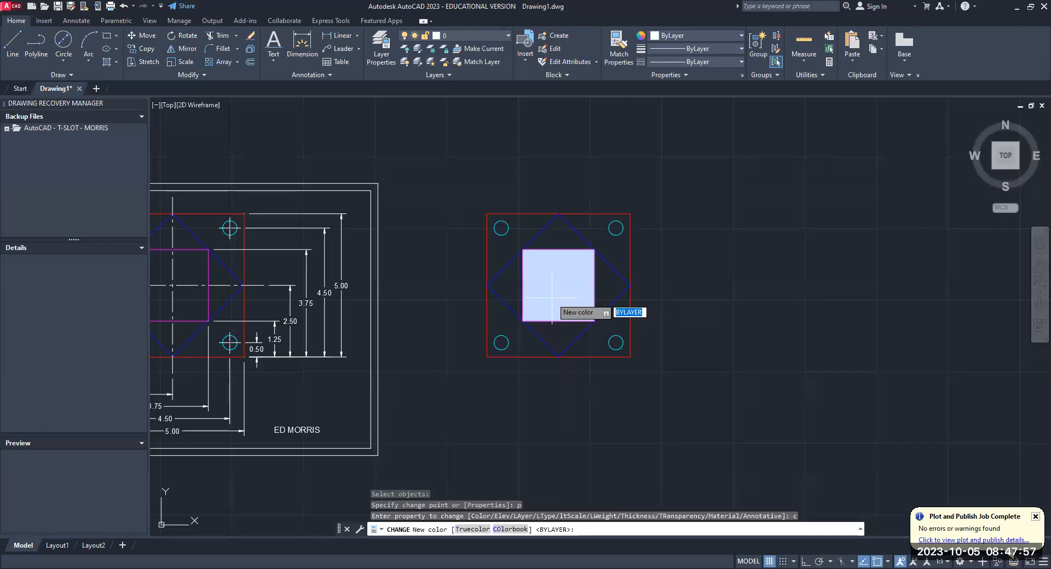
{"action": "type", "text": "magenta"}
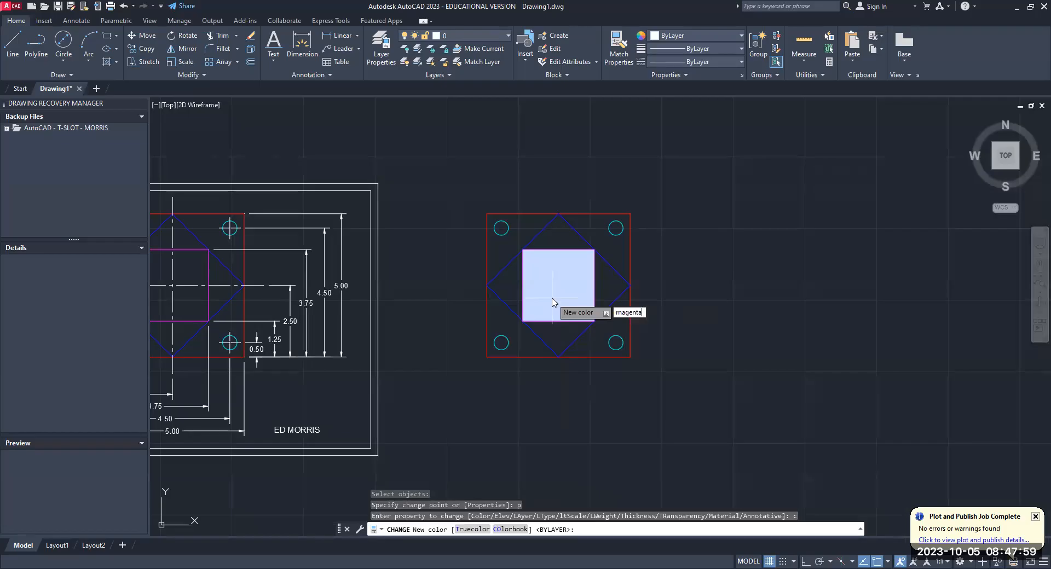
{"action": "key", "text": "Return"}
{"action": "key", "text": "Escape"}
{"action": "left_click", "coordinate": [669, 240]}
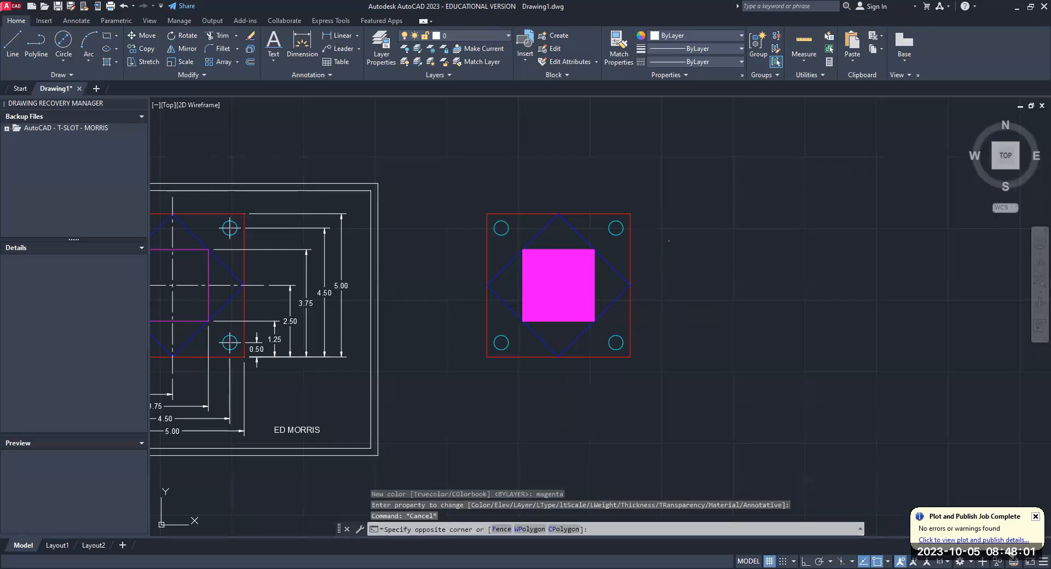
{"action": "key", "text": "Escape"}
{"action": "key", "text": "Escape"}
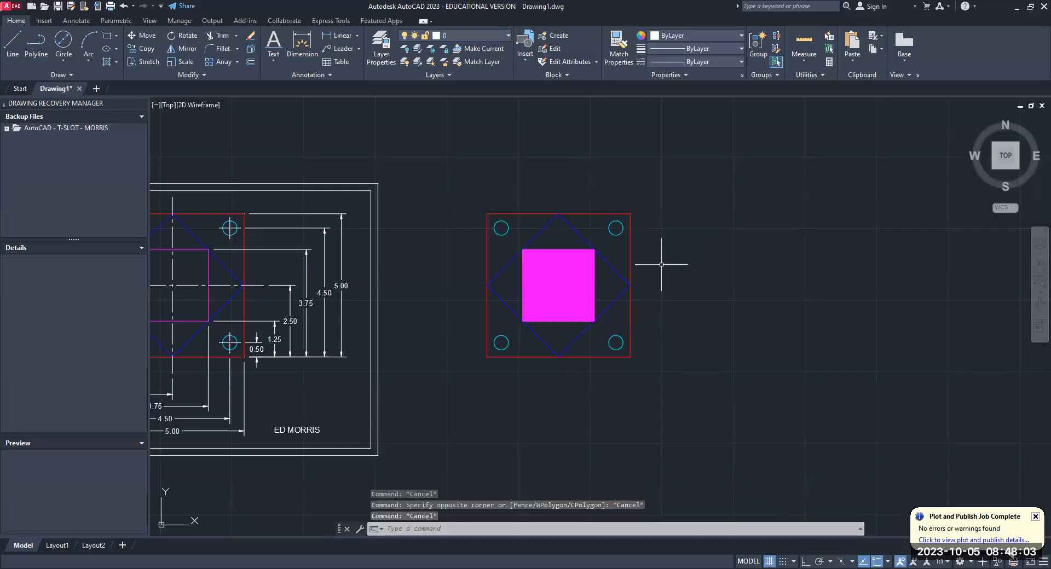
- Undo the hatch's color change and the solid fill of the inner square
{"action": "left_click", "coordinate": [125, 8]}
{"action": "left_click", "coordinate": [124, 7]}
- Hatch the copied plate's inner square again with the SOLID pattern
{"action": "left_click", "coordinate": [116, 63]}
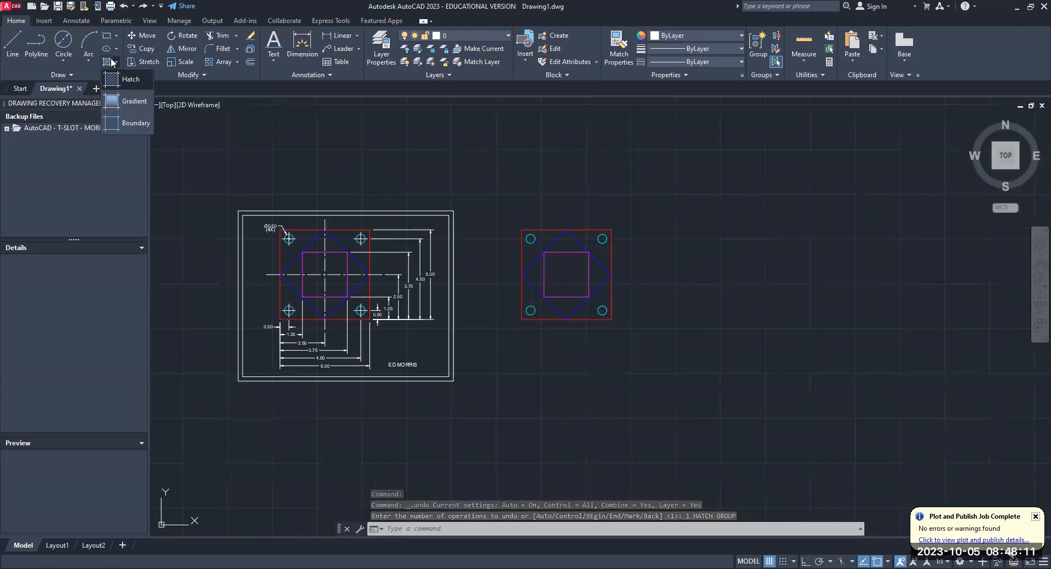
{"action": "left_click", "coordinate": [132, 80]}
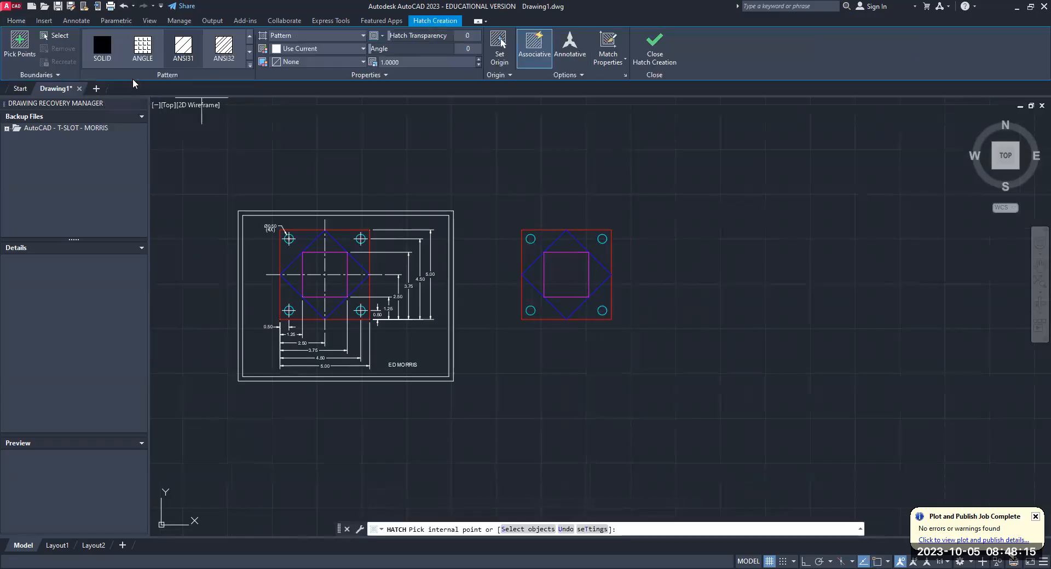
{"action": "left_click", "coordinate": [102, 48]}
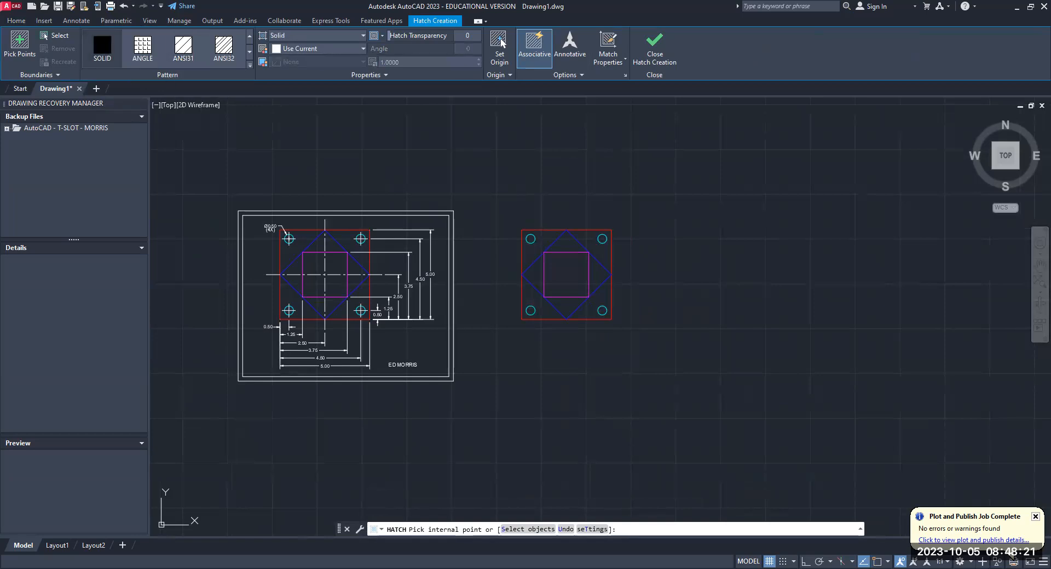
{"action": "left_click", "coordinate": [579, 275]}
{"action": "key", "text": "Return"}
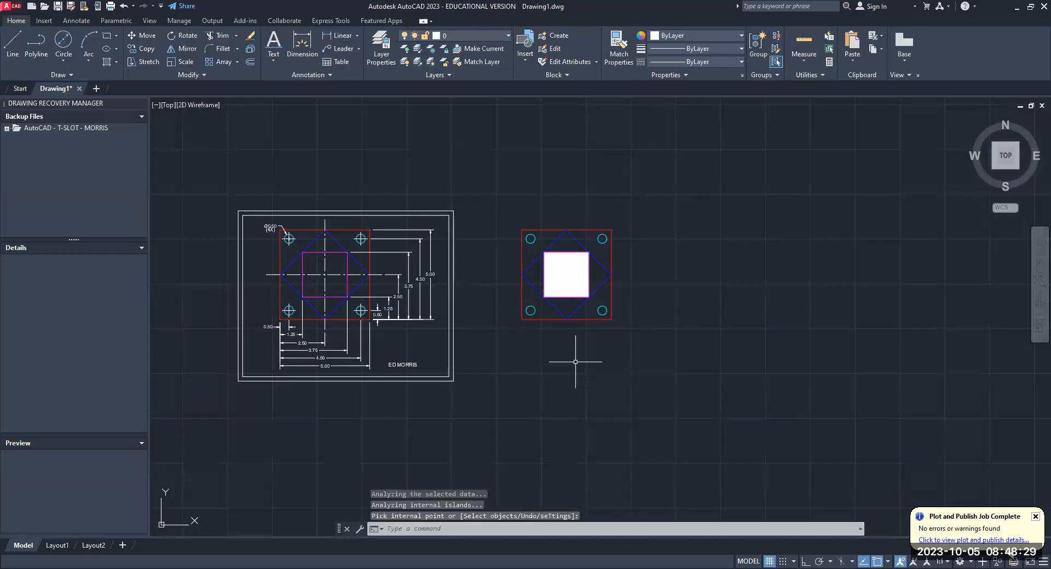
- Use the Change command's properties to set the inner square's solid hatch color to magenta
{"action": "type", "text": "chang"}
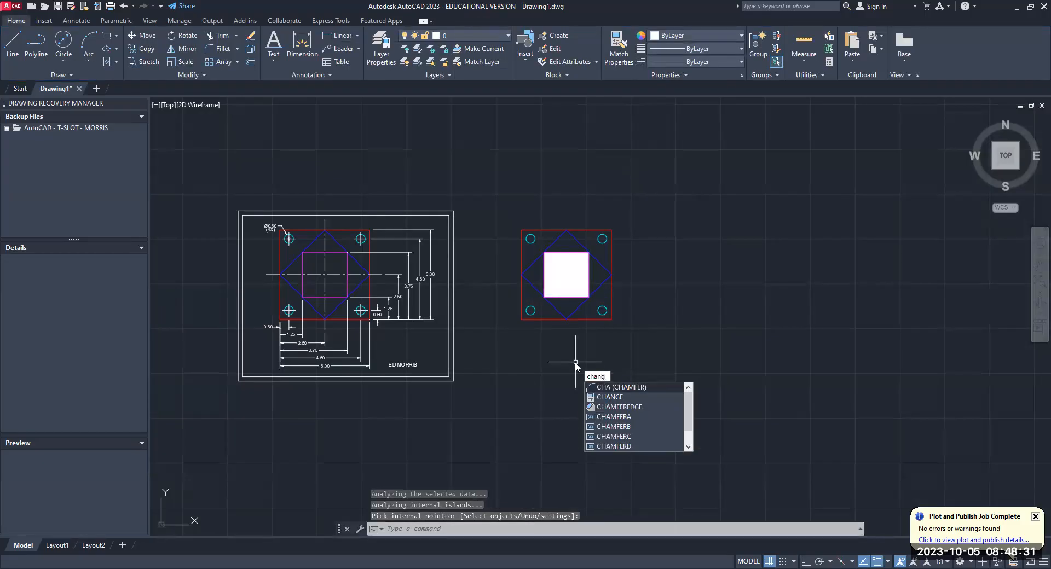
{"action": "type", "text": "e"}
{"action": "key", "text": "Return"}
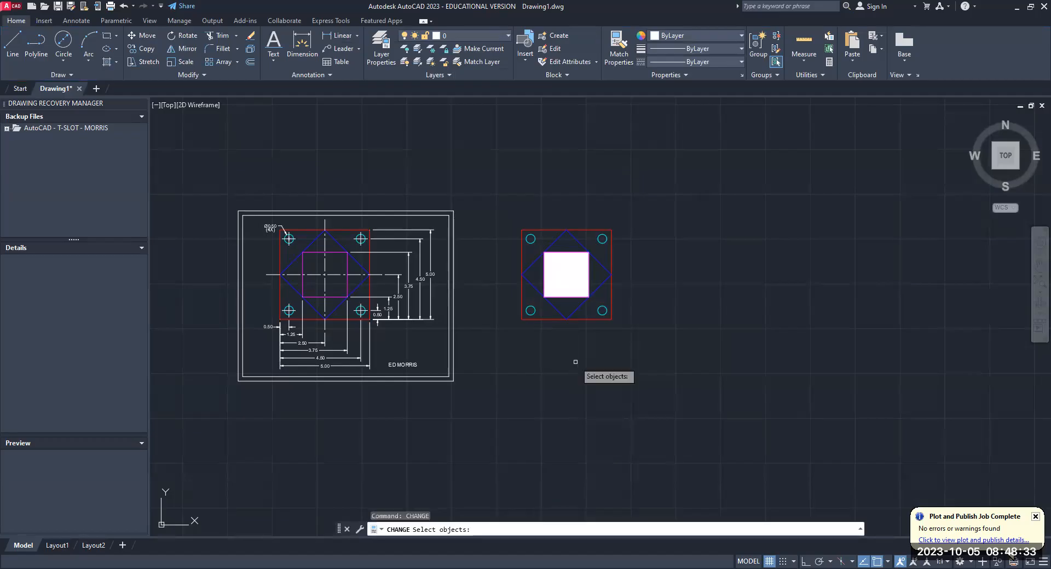
{"action": "left_click", "coordinate": [567, 277]}
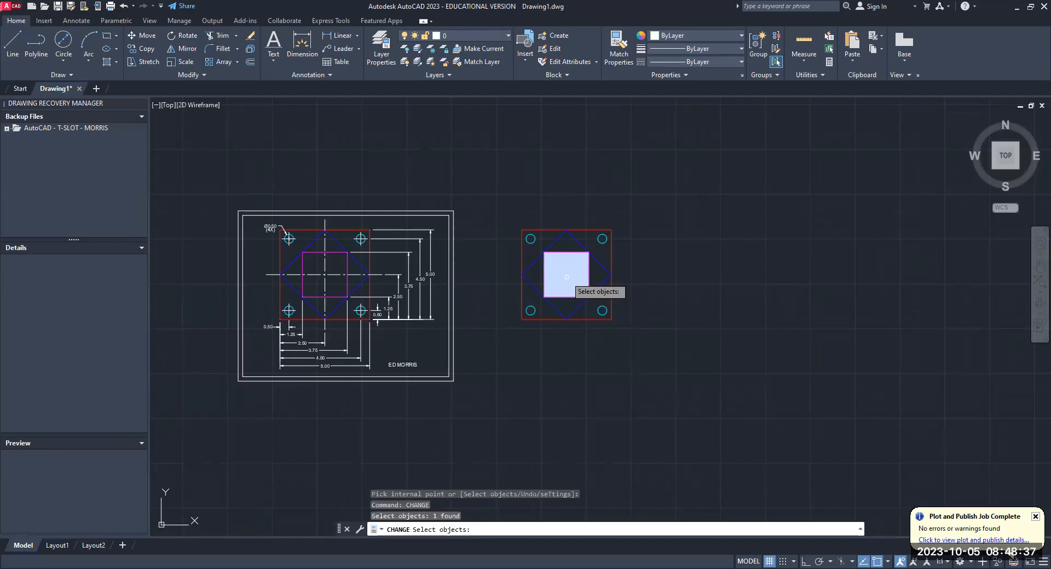
{"action": "key", "text": "Return"}
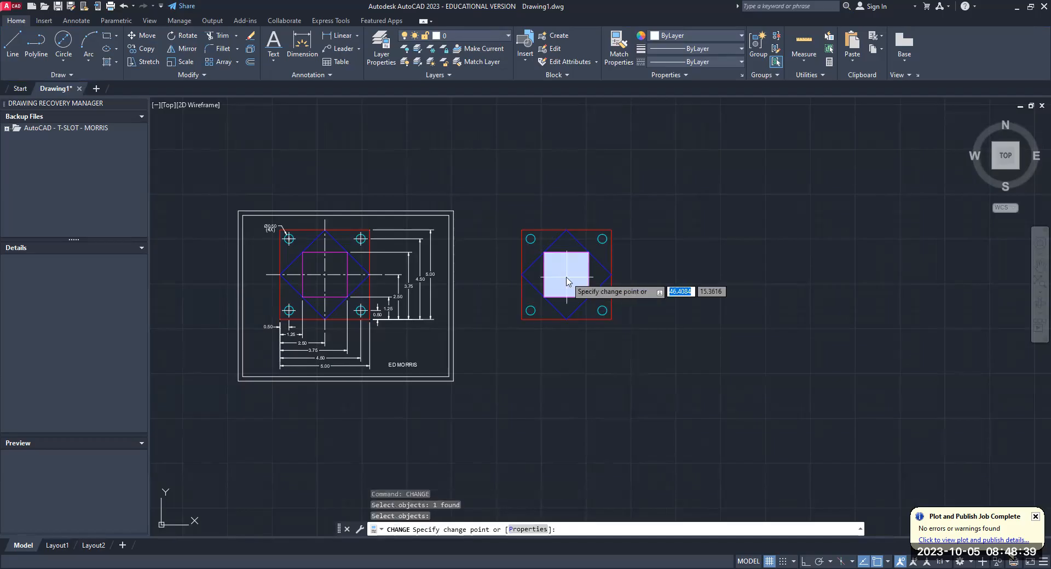
{"action": "type", "text": "p"}
{"action": "key", "text": "Return"}
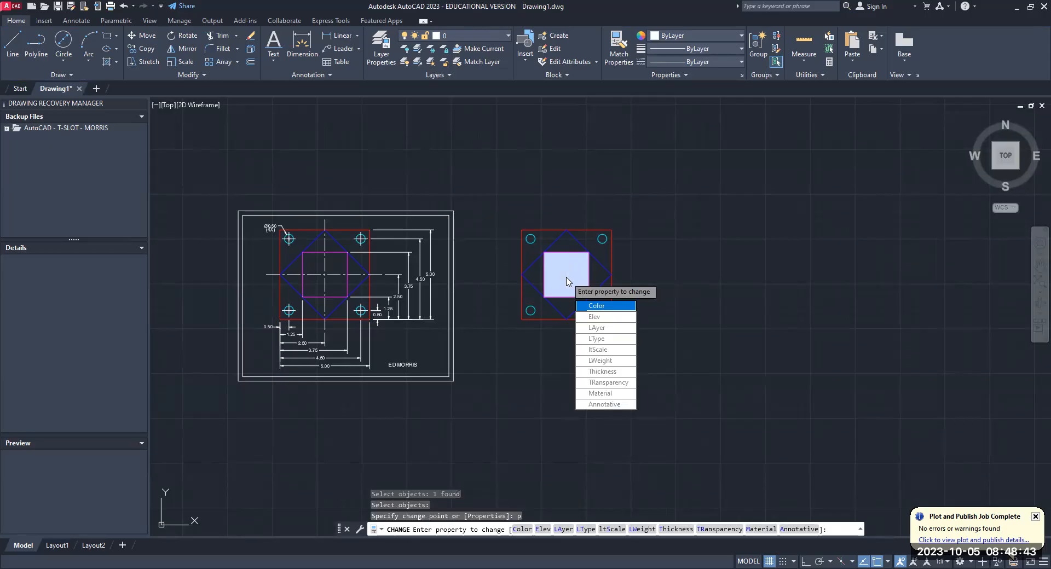
{"action": "type", "text": "c"}
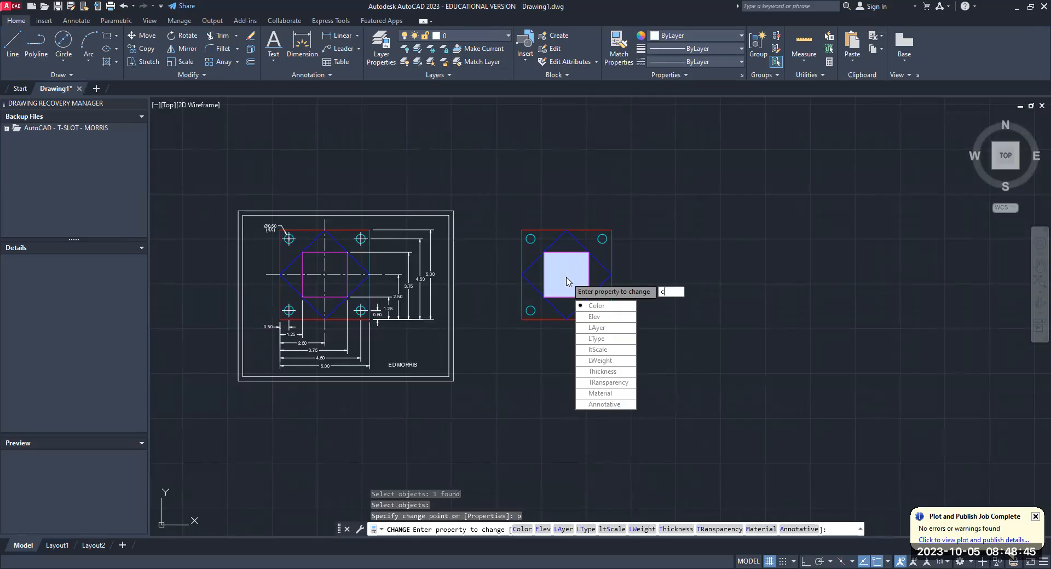
{"action": "key", "text": "Return"}
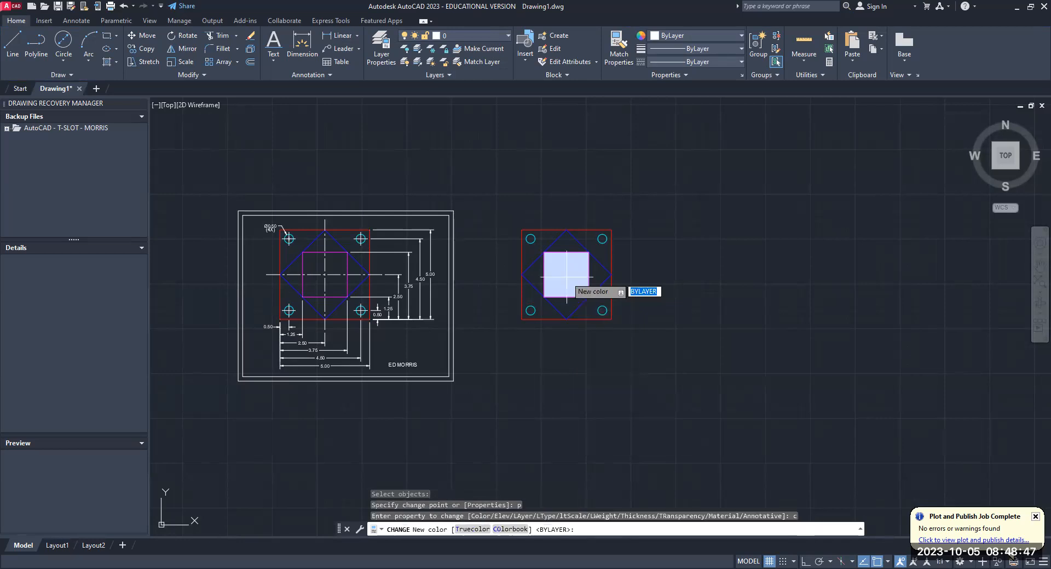
{"action": "type", "text": "magenta"}
{"action": "key", "text": "Return"}
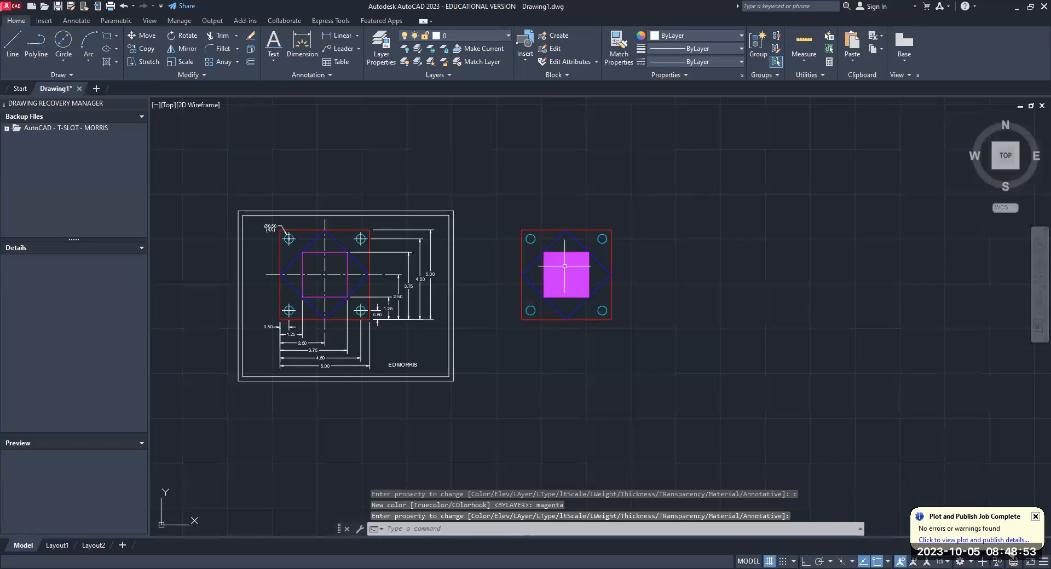
- Fill the four triangles between the copied plate's diamond and inner square with a blue and yellow GR_SPHER gradient
{"action": "scroll", "coordinate": [565, 266], "scroll_direction": "up", "scroll_amount": 4}
{"action": "scroll", "coordinate": [377, 318], "scroll_direction": "down", "scroll_amount": 2}
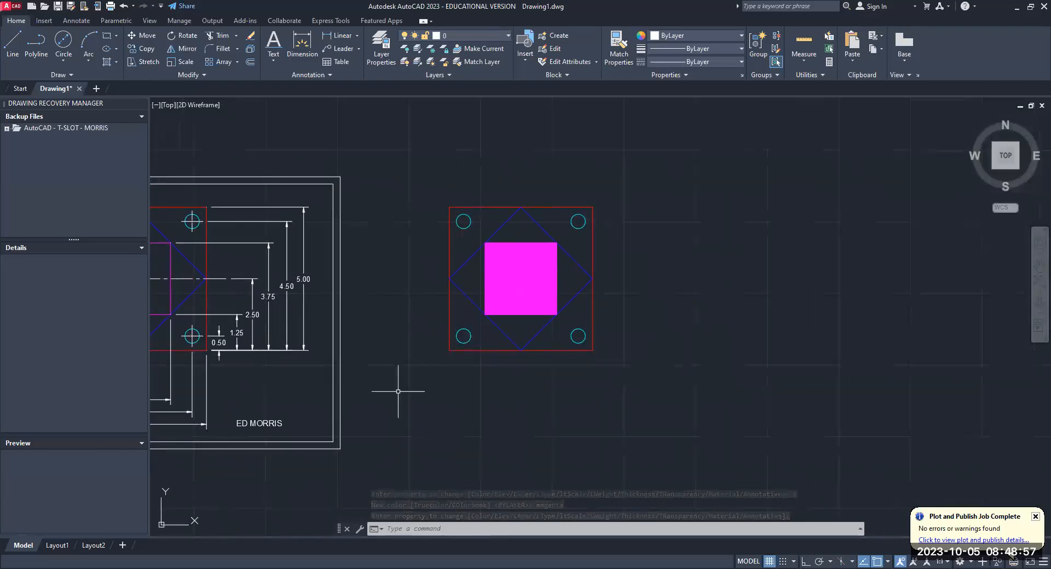
{"action": "middle_click_drag", "start_coordinate": [398, 391], "coordinate": [441, 389]}
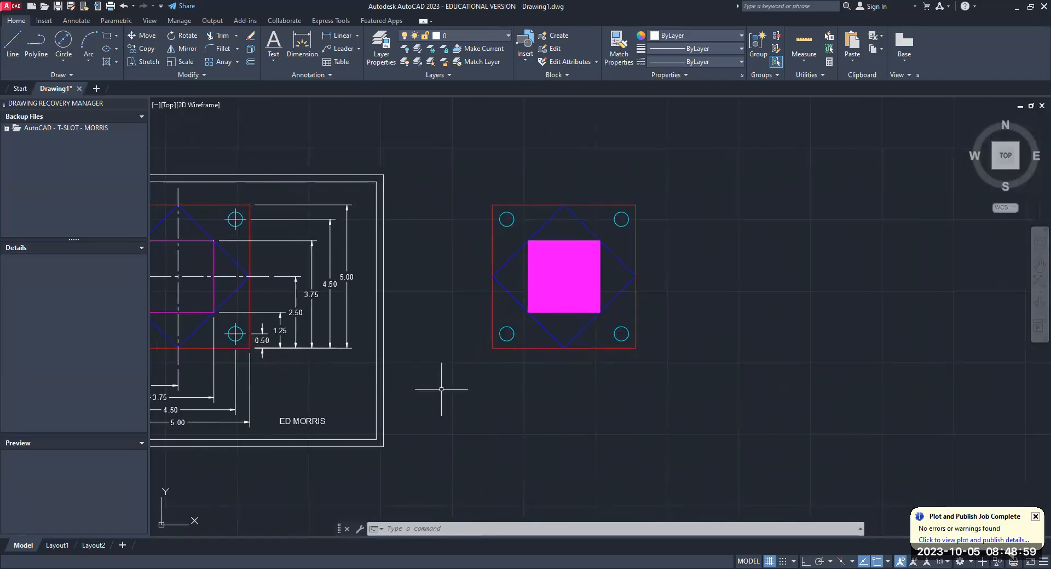
{"action": "left_click", "coordinate": [118, 63]}
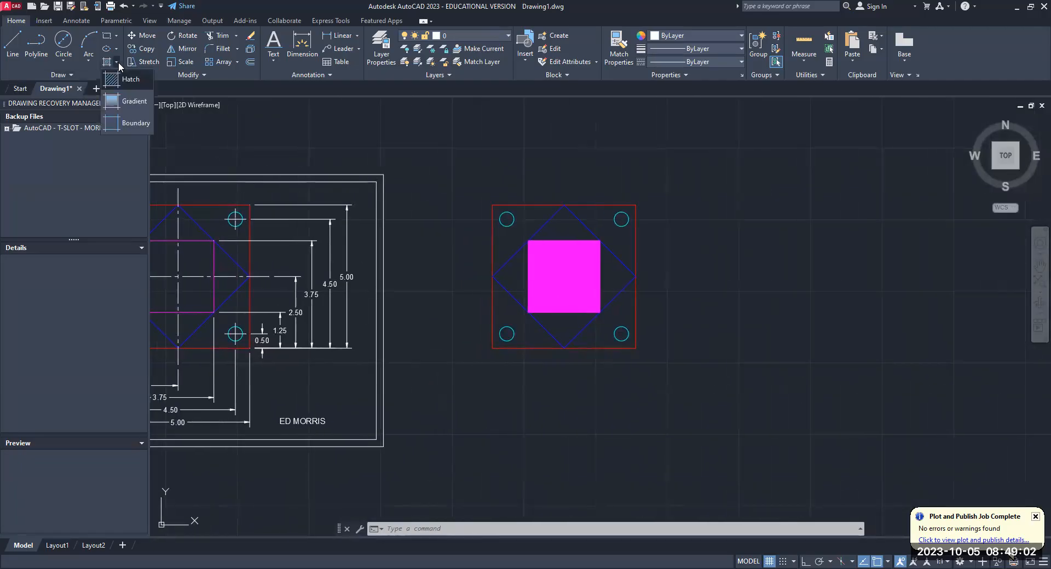
{"action": "left_click", "coordinate": [131, 102]}
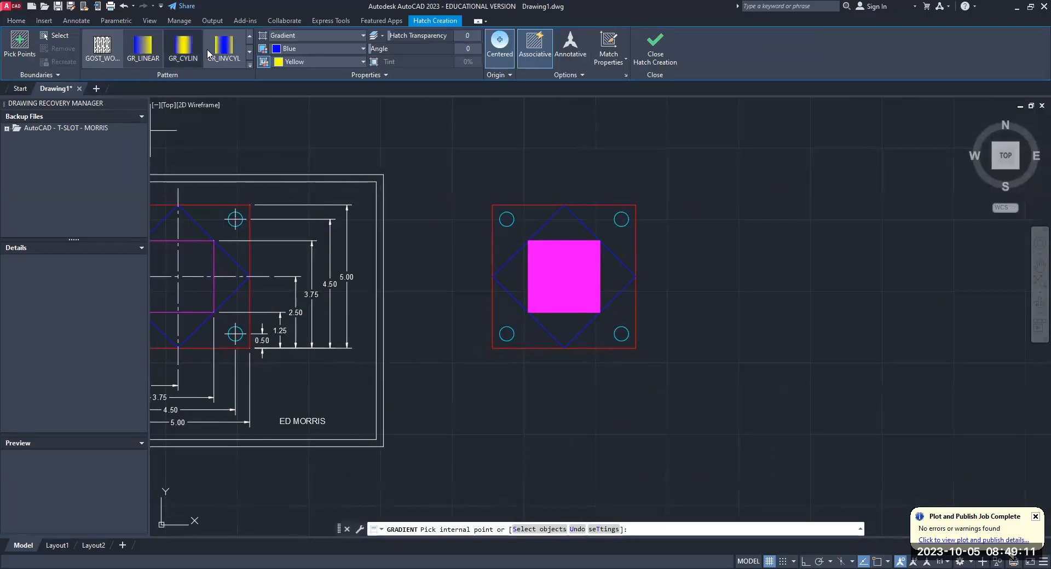
{"action": "left_click", "coordinate": [249, 52]}
{"action": "left_click", "coordinate": [249, 52]}
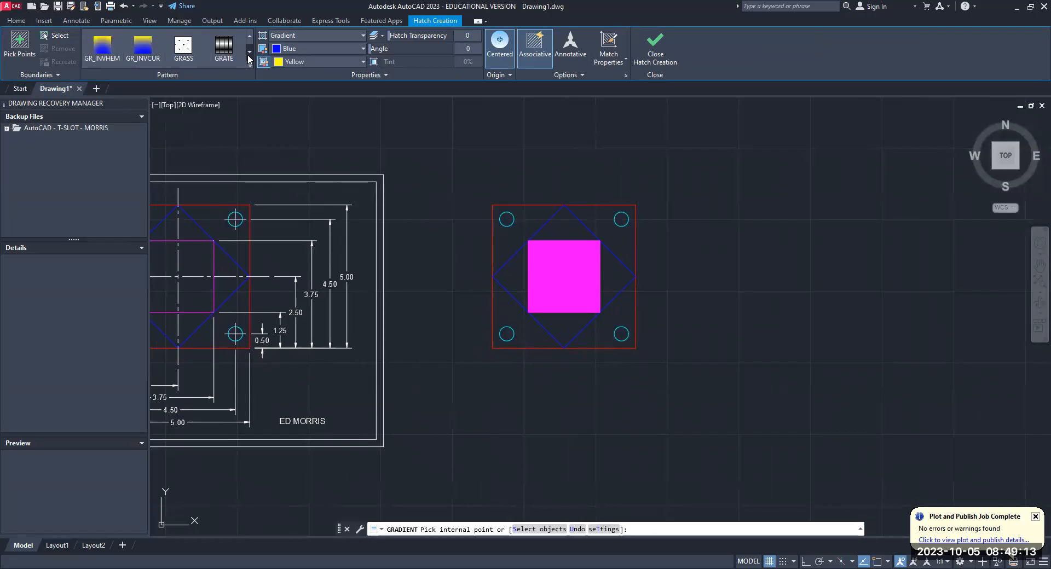
{"action": "left_click", "coordinate": [249, 53]}
{"action": "left_click", "coordinate": [249, 53]}
{"action": "left_click", "coordinate": [249, 35]}
{"action": "left_click", "coordinate": [249, 35]}
{"action": "left_click", "coordinate": [249, 35]}
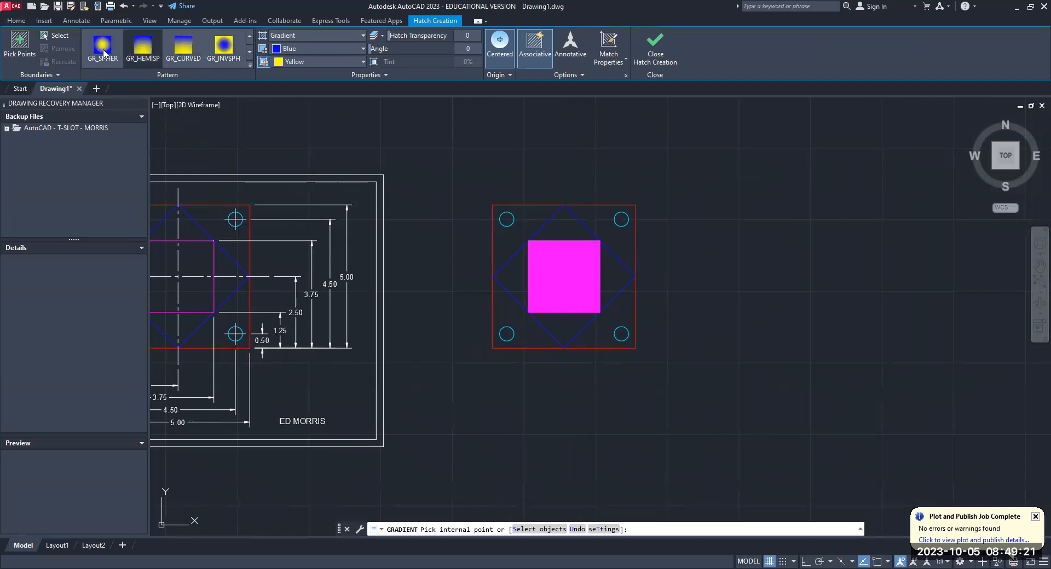
{"action": "left_click", "coordinate": [103, 48]}
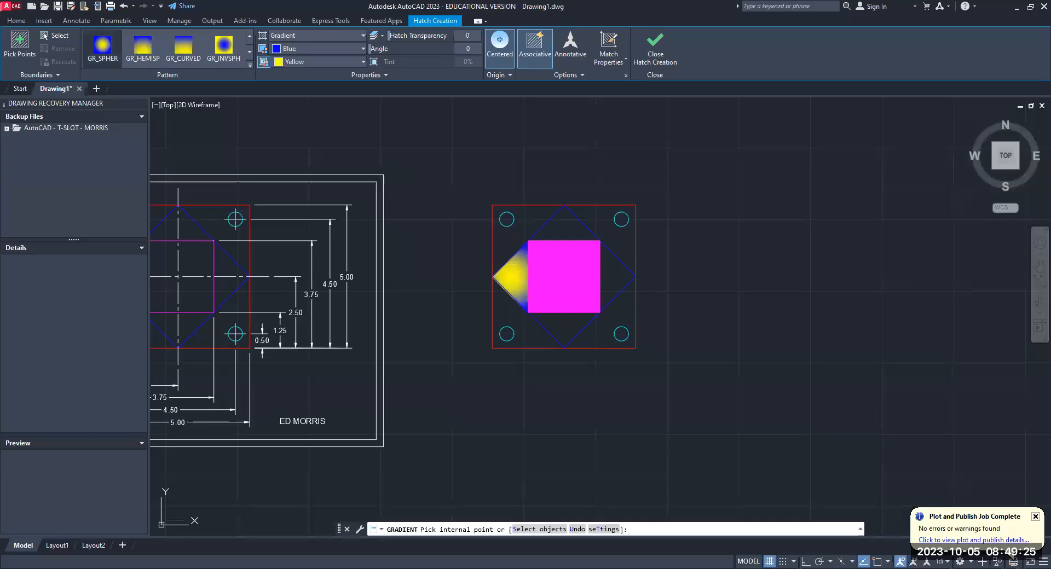
{"action": "left_click", "coordinate": [555, 232]}
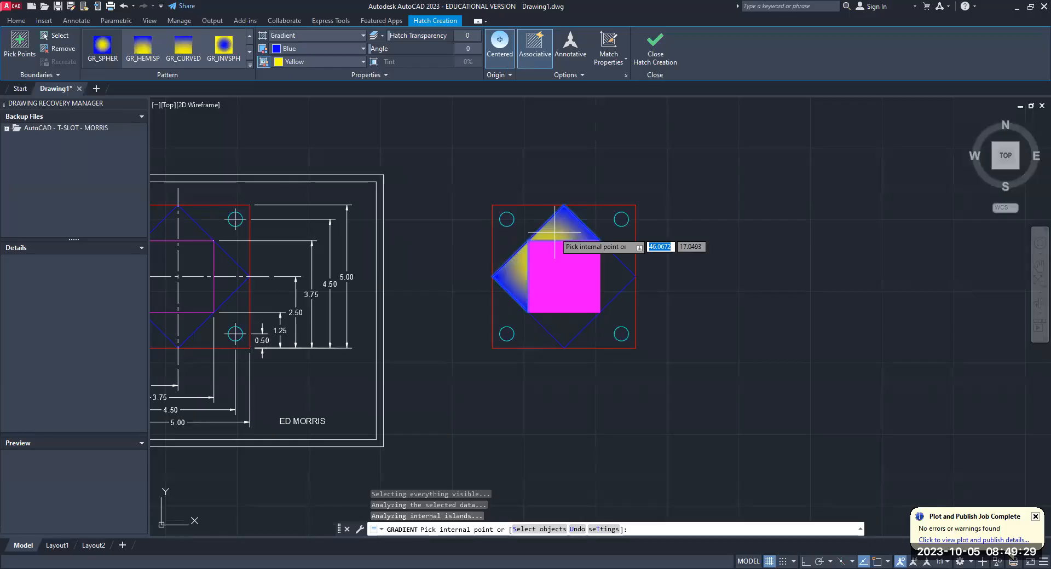
{"action": "left_click", "coordinate": [612, 277]}
{"action": "left_click", "coordinate": [565, 325]}
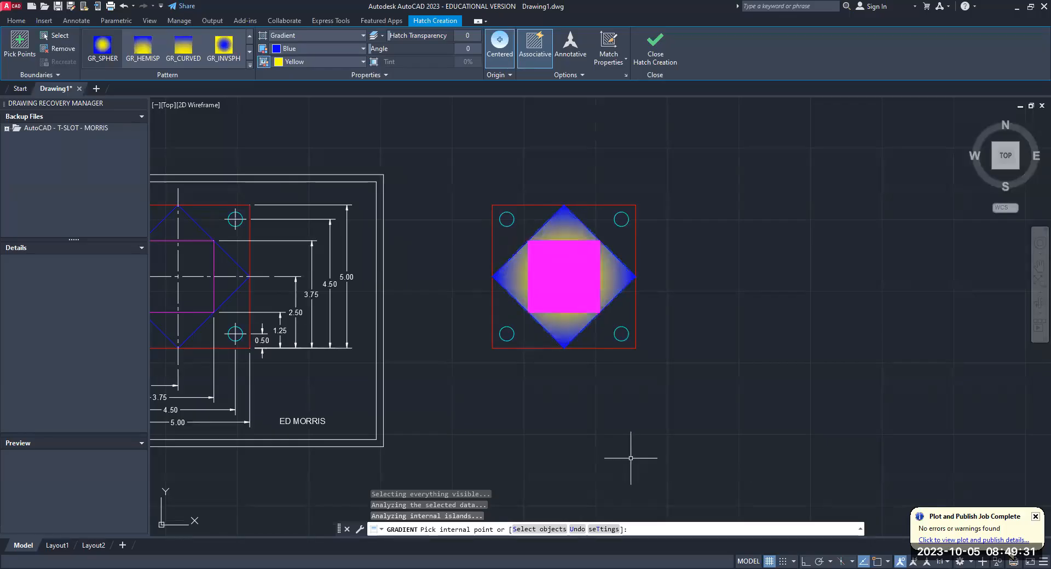
{"action": "key", "text": "Return"}
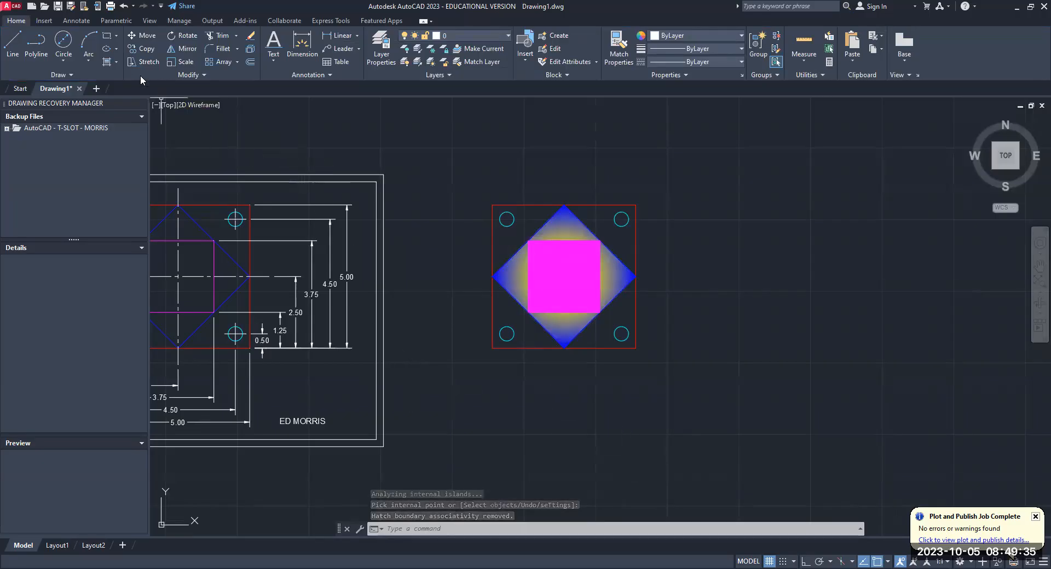
- Hatch the copied plate's upper-left corner region outside the diamond with the AR-PARQ1 pattern, leaving the hole empty
{"action": "left_click", "coordinate": [116, 61]}
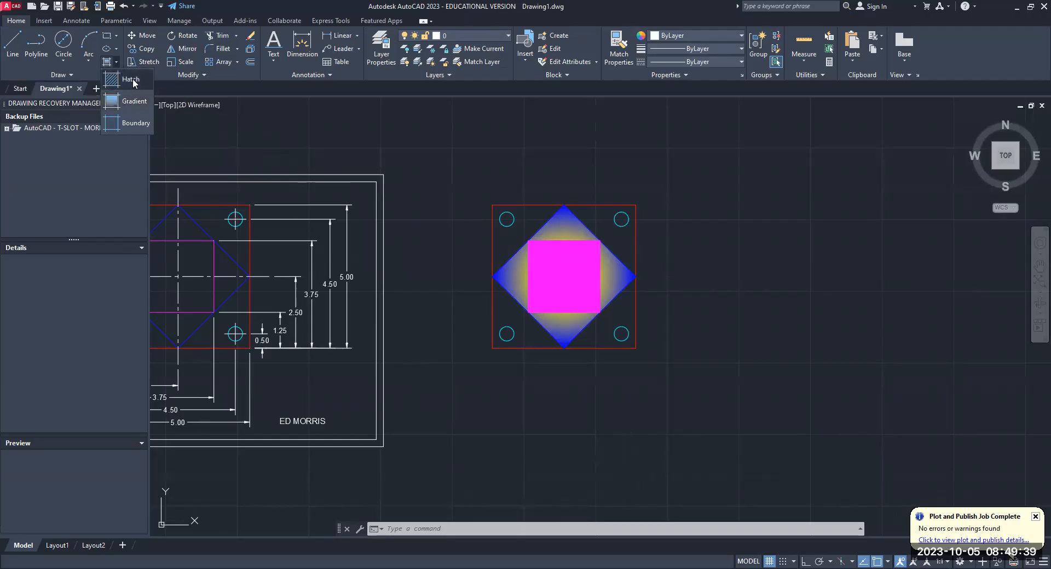
{"action": "left_click", "coordinate": [132, 80]}
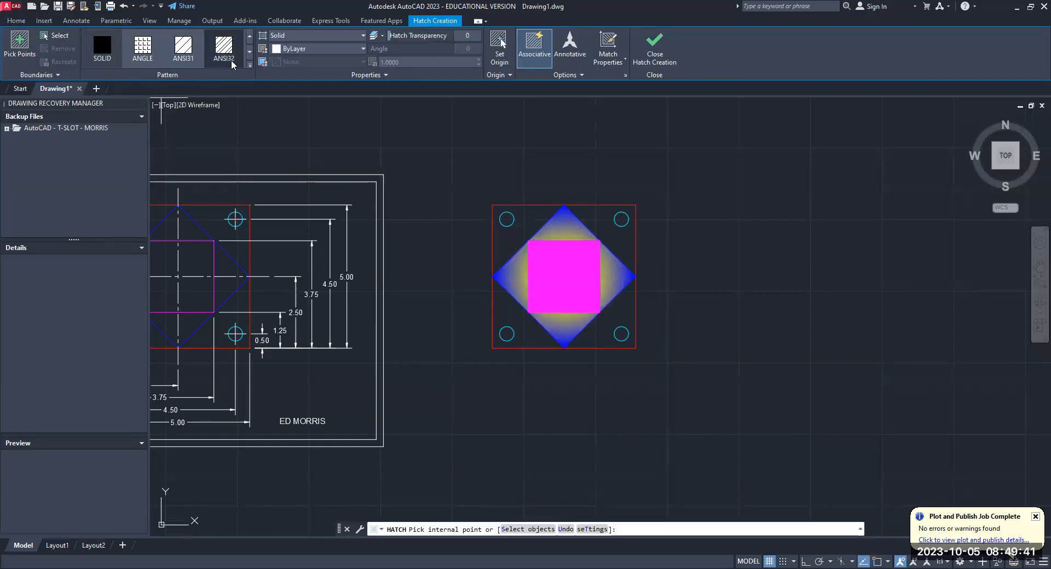
{"action": "left_click", "coordinate": [250, 53]}
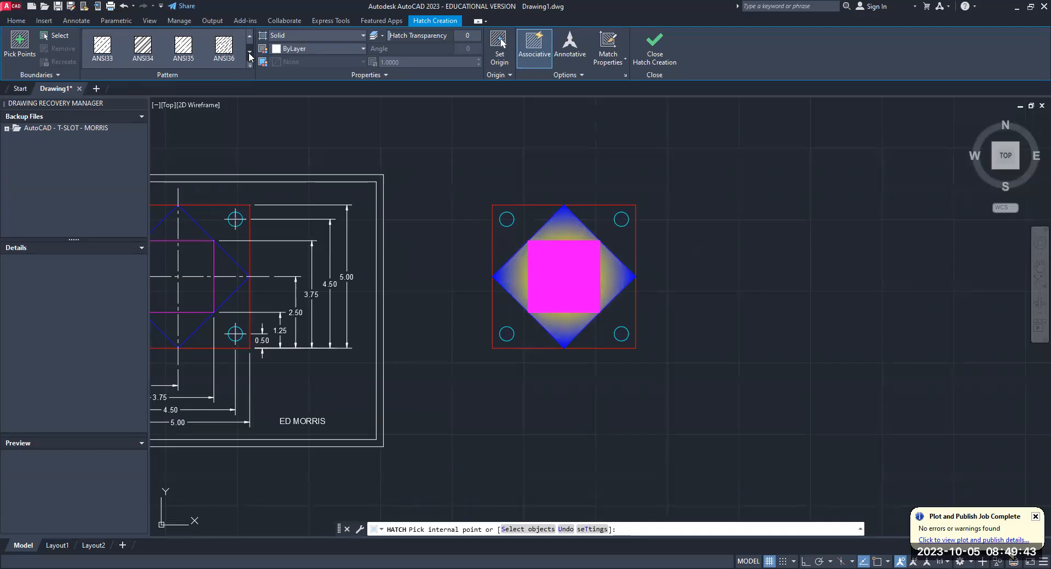
{"action": "left_click", "coordinate": [250, 53]}
{"action": "left_click", "coordinate": [250, 53]}
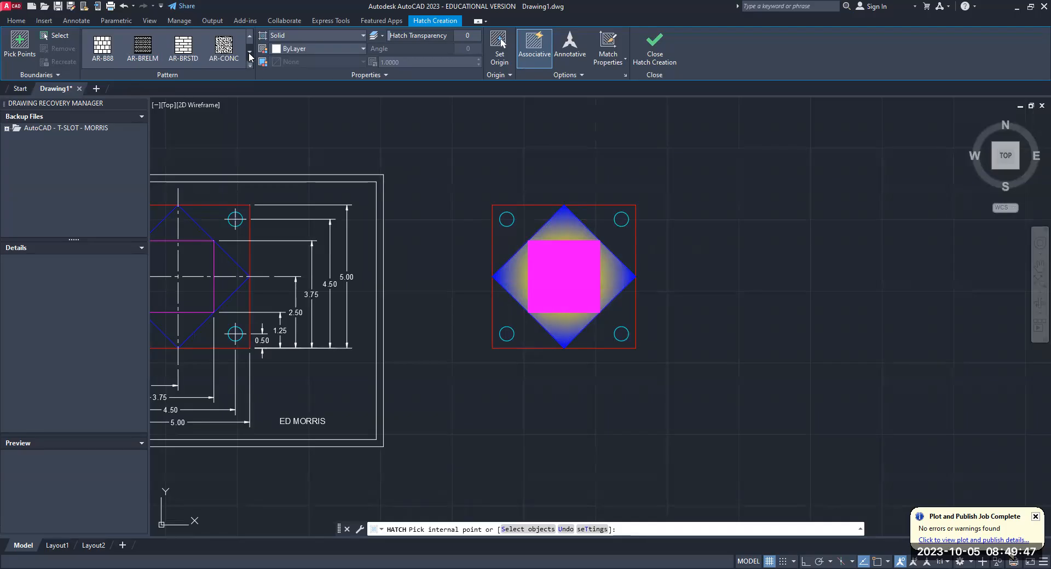
{"action": "left_click", "coordinate": [249, 53]}
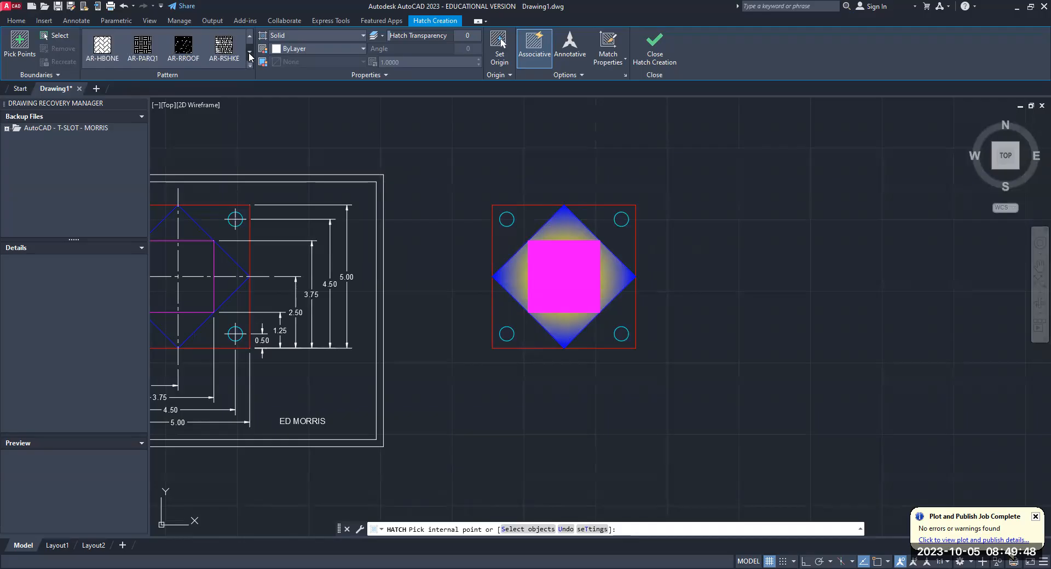
{"action": "left_click", "coordinate": [143, 48]}
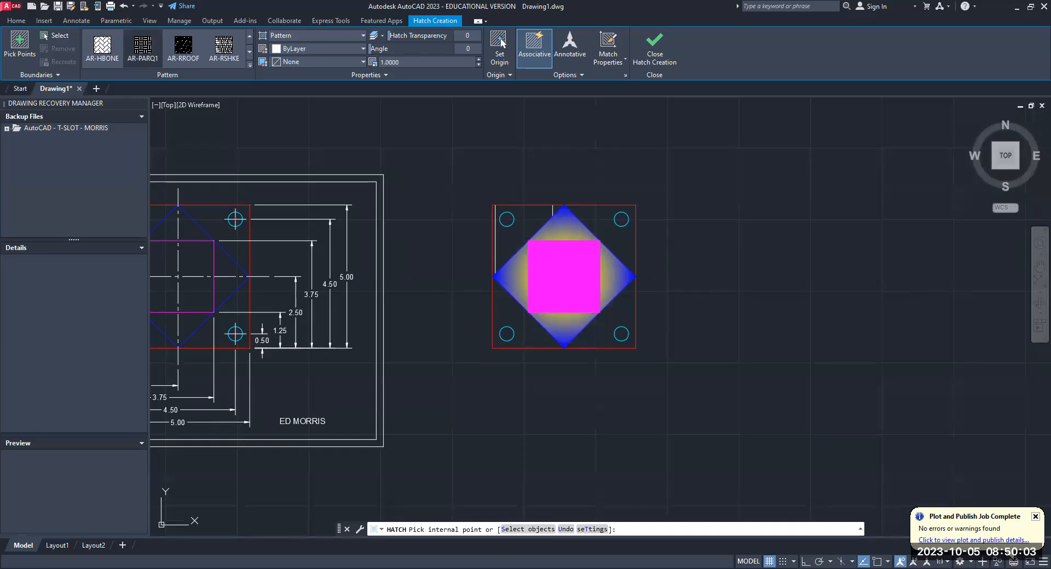
{"action": "left_click", "coordinate": [503, 235]}
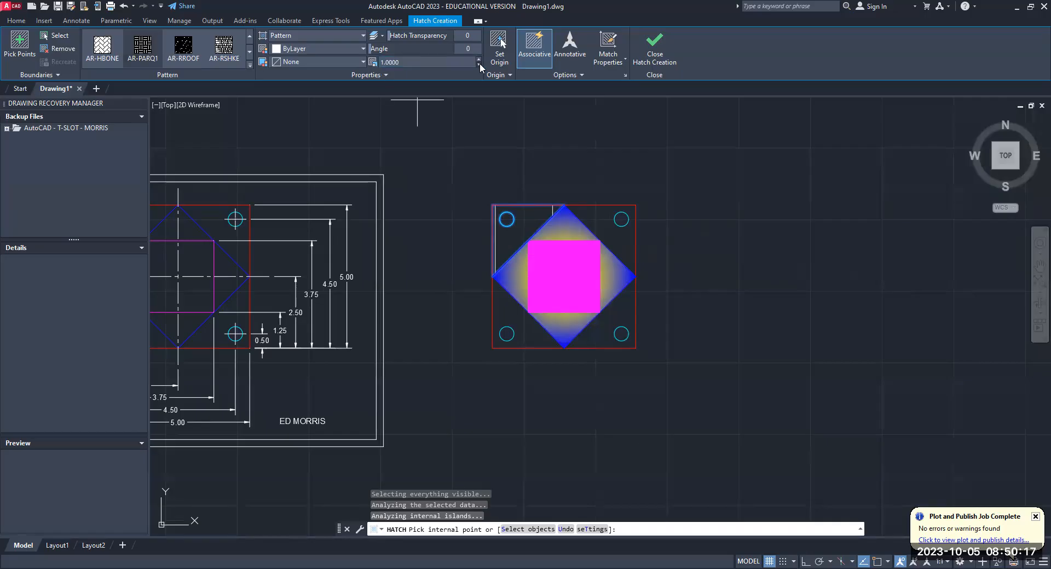
- Set the scale of the AR-PARQ1 hatch to 0.0625
{"action": "left_click", "coordinate": [426, 65]}
{"action": "key", "text": "BackSpace"}
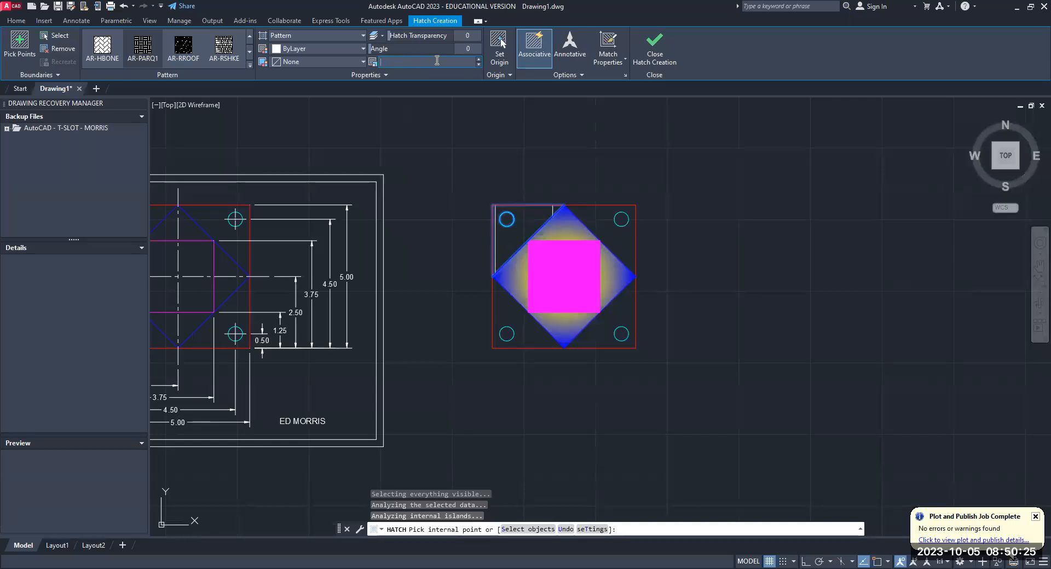
{"action": "type", "text": ".0625"}
{"action": "key", "text": "Return"}
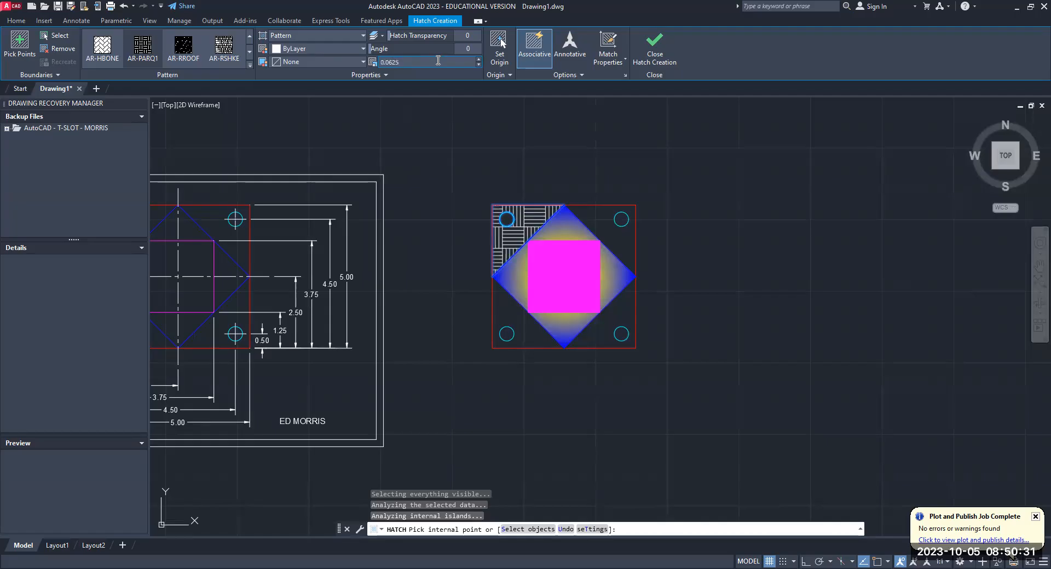
- Return the AR-PARQ1 hatch scale to 1
{"action": "left_click", "coordinate": [411, 62]}
{"action": "key", "text": "BackSpace"}
{"action": "key", "text": "BackSpace"}
{"action": "key", "text": "BackSpace"}
{"action": "key", "text": "BackSpace"}
{"action": "key", "text": "BackSpace"}
{"action": "key", "text": "BackSpace"}
{"action": "type", "text": "1"}
{"action": "key", "text": "Return"}
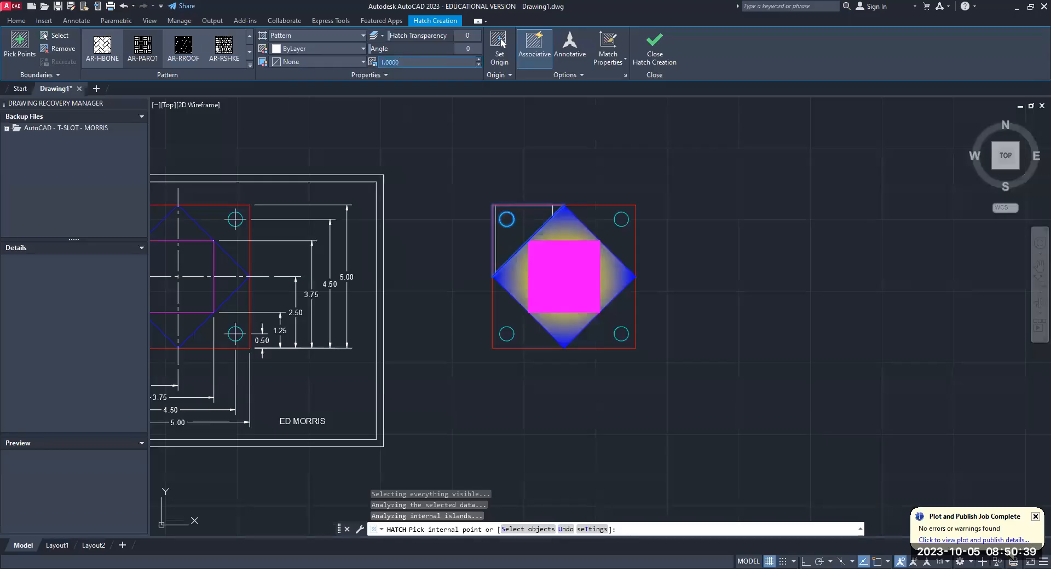
- Set the AR-PARQ1 hatch scale to 0.0625 again and extend the hatch to the plate's other three corner regions
{"action": "left_click", "coordinate": [414, 63]}
{"action": "key", "text": "BackSpace"}
{"action": "type", "text": ".0625"}
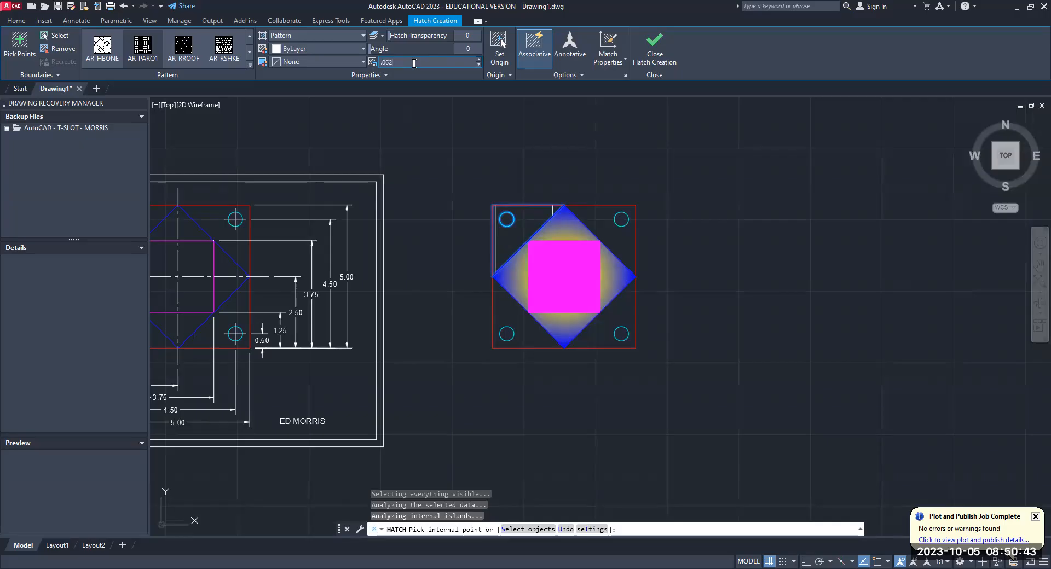
{"action": "key", "text": "Return"}
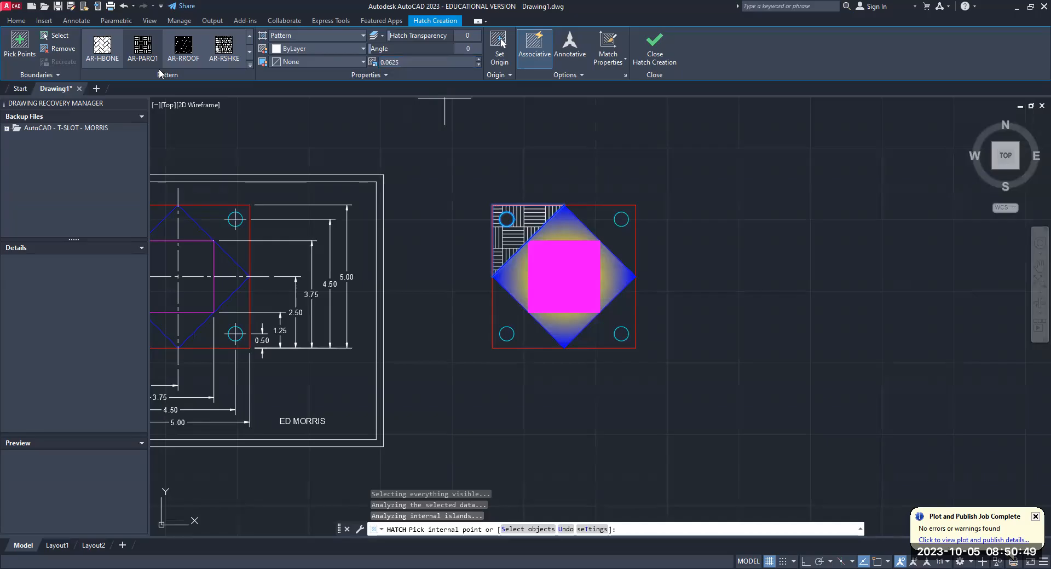
{"action": "left_click", "coordinate": [143, 49]}
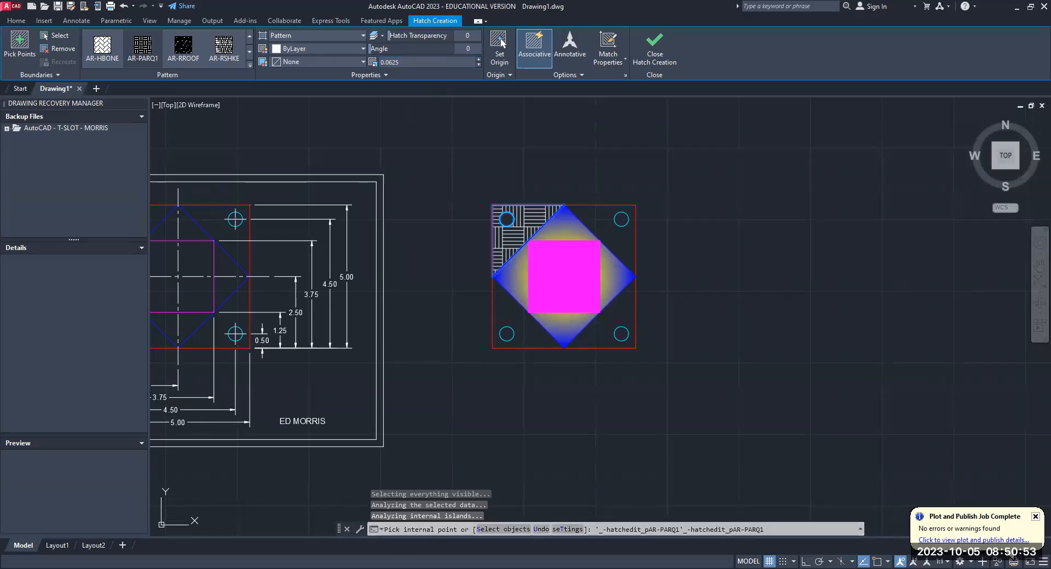
{"action": "key", "text": "Escape"}
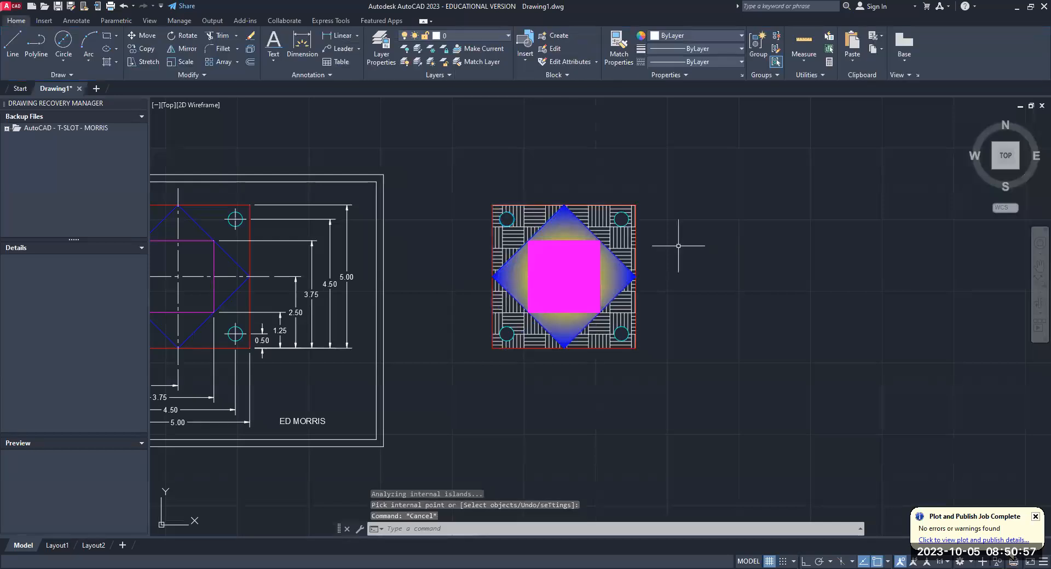
- Use the Change command's properties to set the corner regions' AR-PARQ1 hatch color to red
{"action": "type", "text": "change"}
{"action": "key", "text": "Return"}
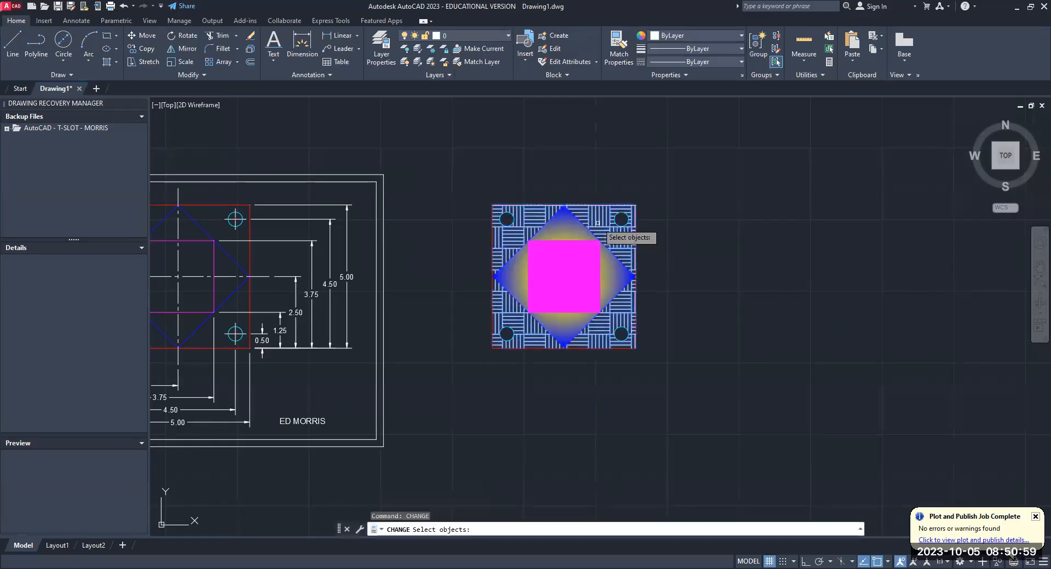
{"action": "left_click", "coordinate": [598, 223]}
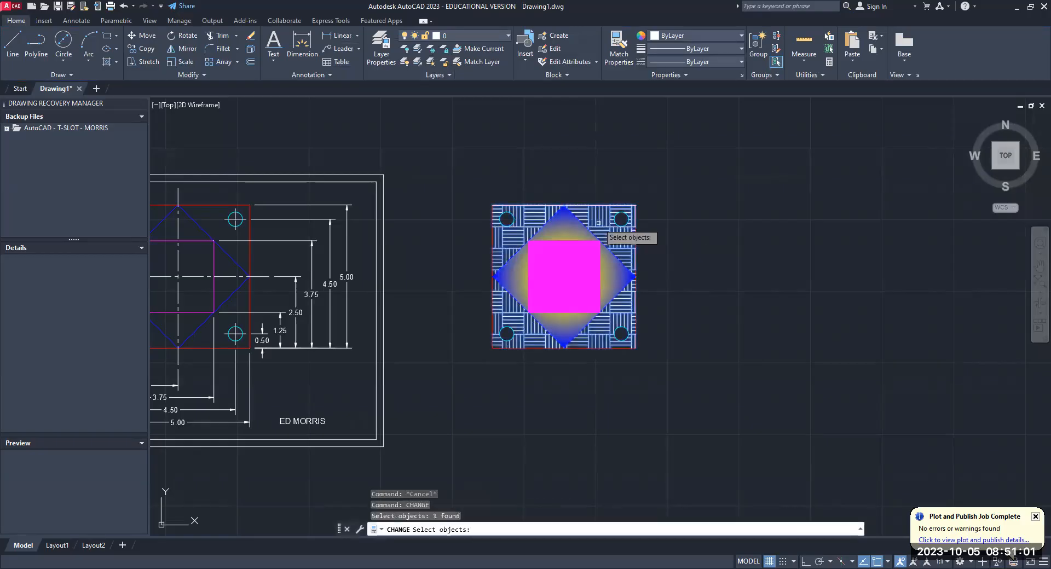
{"action": "key", "text": "Return"}
{"action": "type", "text": "c"}
{"action": "key", "text": "Return"}
{"action": "type", "text": "r"}
{"action": "key", "text": "Return"}
- Hatch the copied plate's four holes with the SOLID pattern and change the hatch color to cyan
{"action": "scroll", "coordinate": [545, 244], "scroll_direction": "up", "scroll_amount": 5}
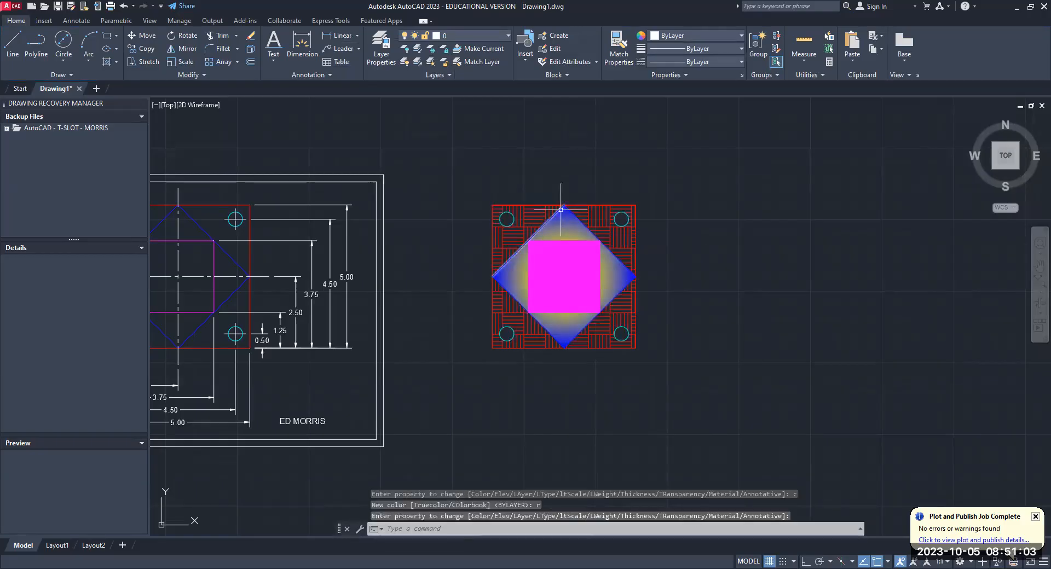
{"action": "middle_click_drag", "start_coordinate": [498, 195], "coordinate": [467, 147]}
{"action": "scroll", "coordinate": [467, 146], "scroll_direction": "down", "scroll_amount": 2}
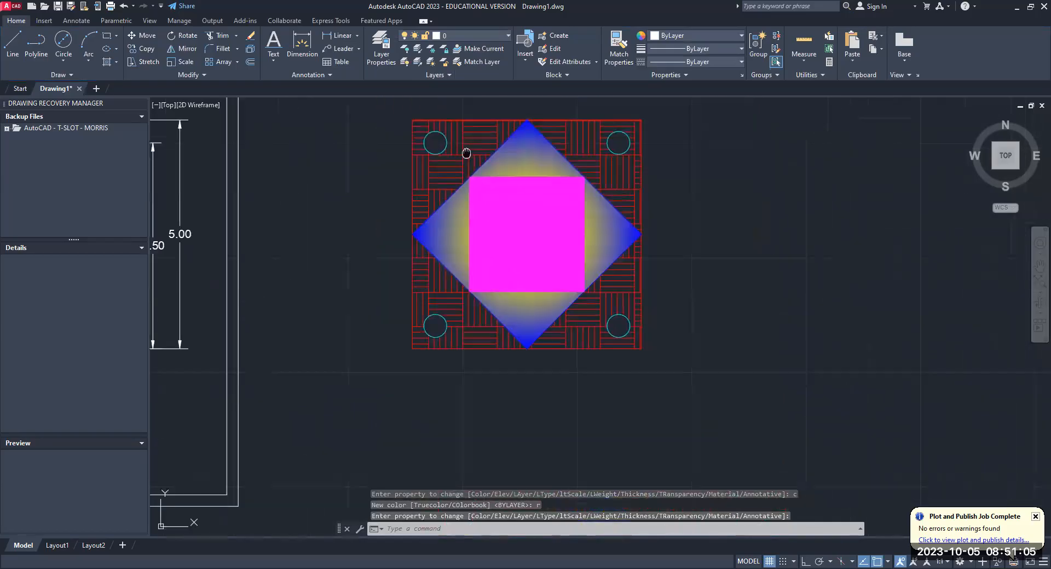
{"action": "scroll", "coordinate": [466, 151], "scroll_direction": "up", "scroll_amount": 2}
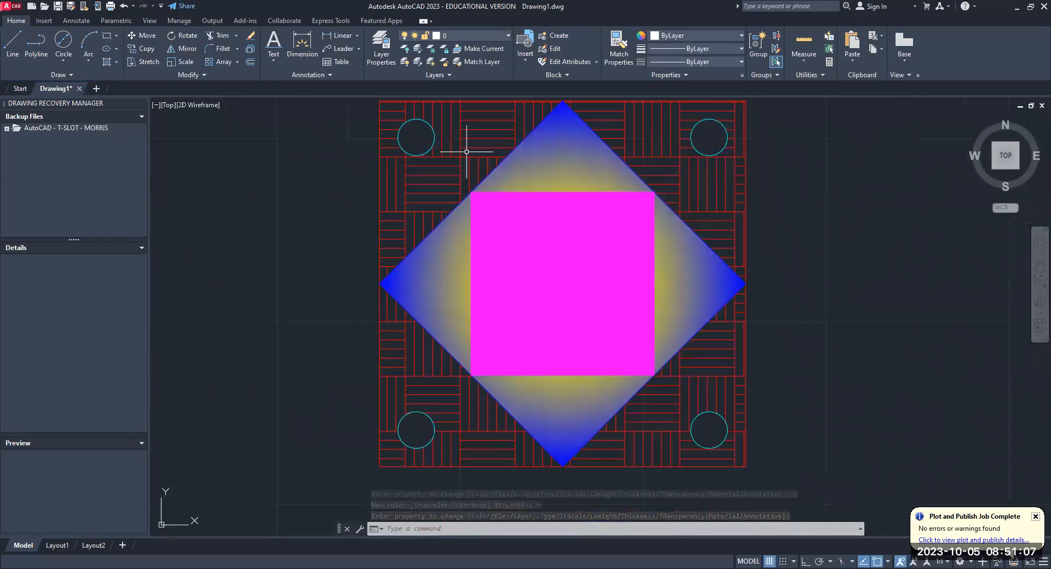
{"action": "left_click", "coordinate": [115, 64]}
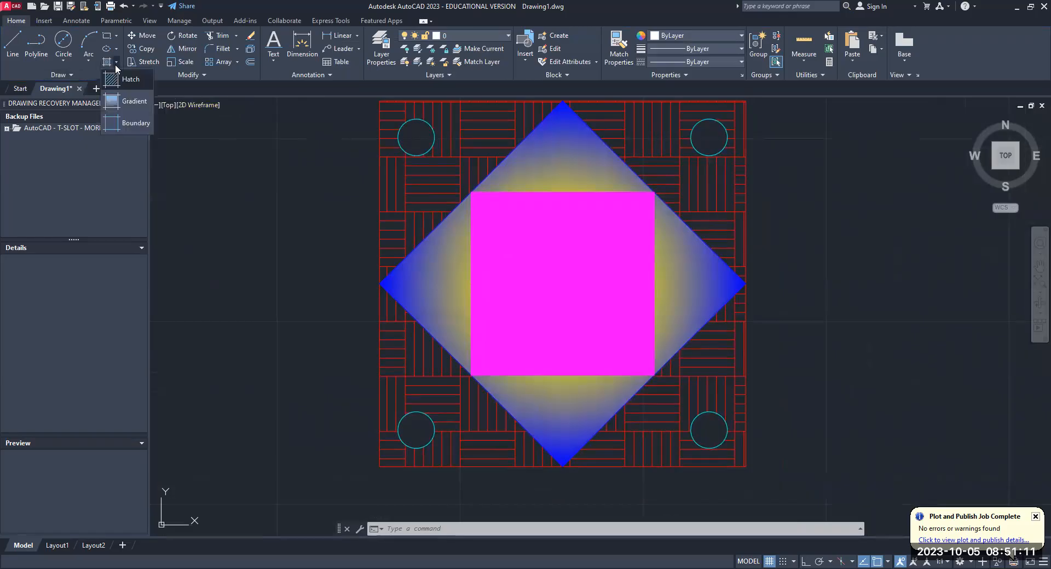
{"action": "left_click", "coordinate": [117, 78]}
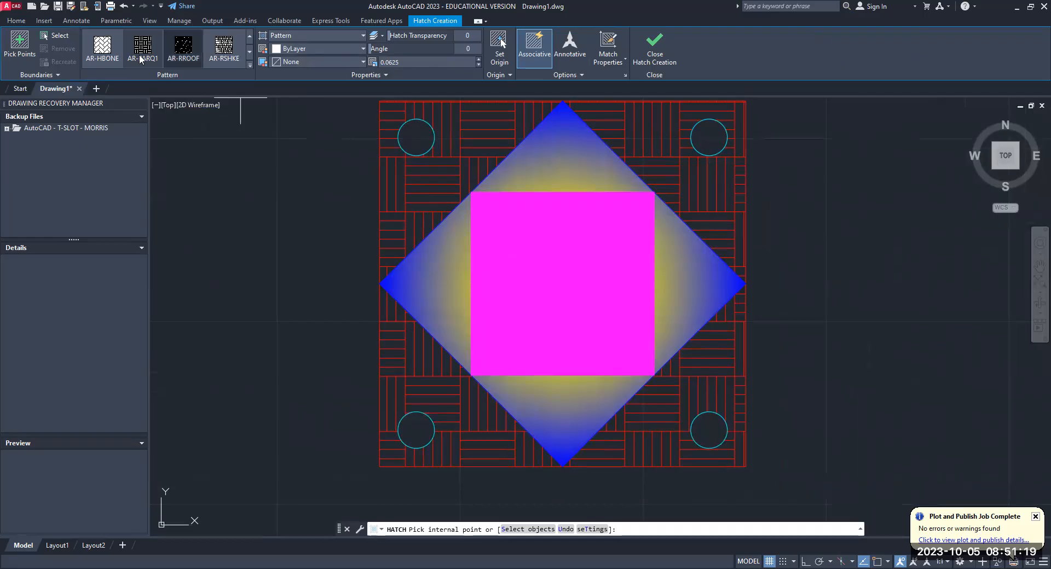
{"action": "left_click", "coordinate": [250, 36]}
{"action": "left_click", "coordinate": [94, 44]}
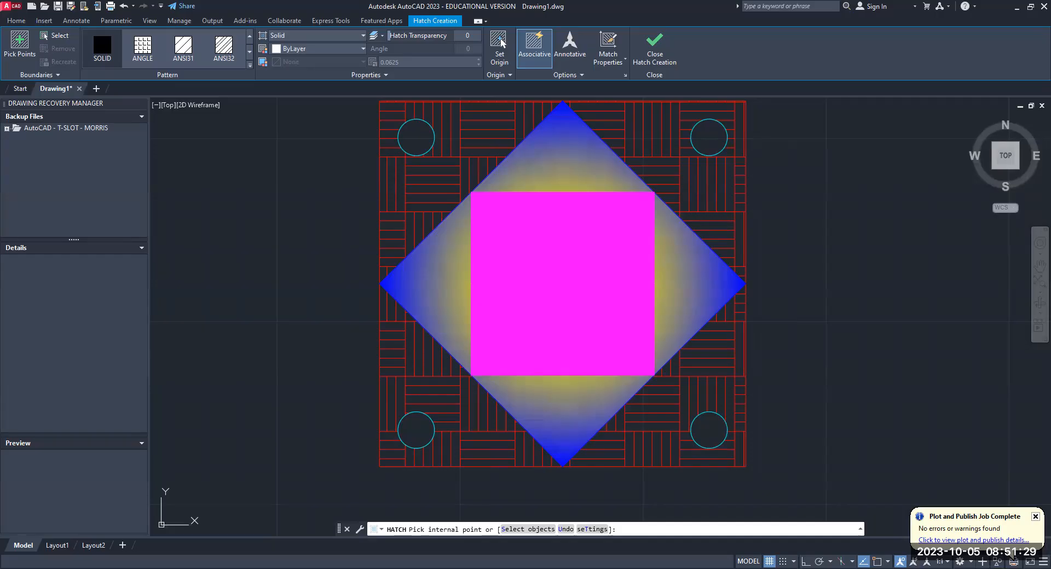
{"action": "left_click", "coordinate": [417, 137]}
{"action": "left_click", "coordinate": [709, 138]}
{"action": "left_click", "coordinate": [709, 430]}
{"action": "left_click", "coordinate": [416, 430]}
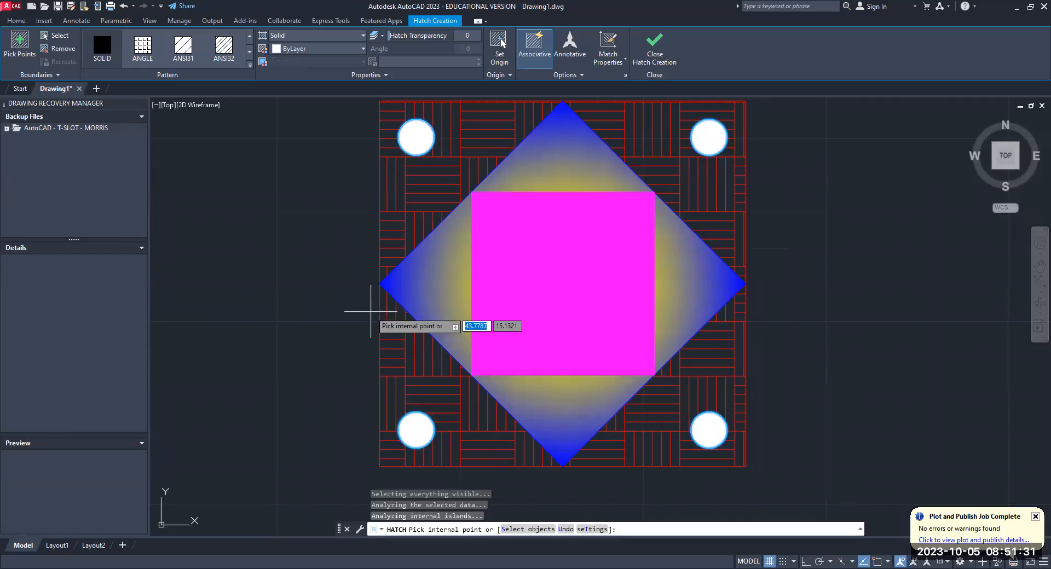
{"action": "key", "text": "Return"}
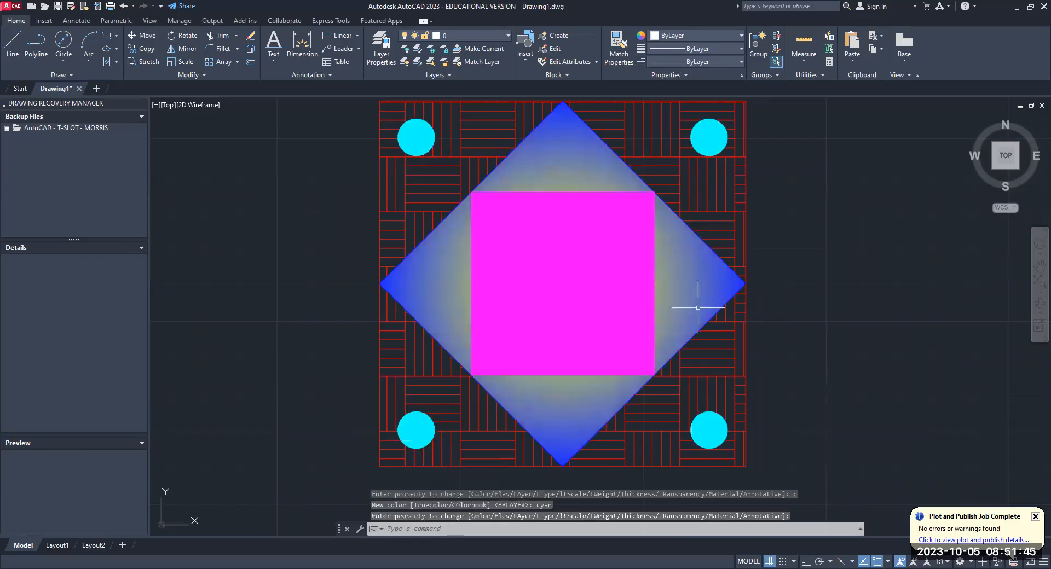
{"action": "key", "text": "Escape"}
{"action": "scroll", "coordinate": [711, 257], "scroll_direction": "down", "scroll_amount": 5}
{"action": "scroll", "coordinate": [652, 251], "scroll_direction": "up", "scroll_amount": 1}
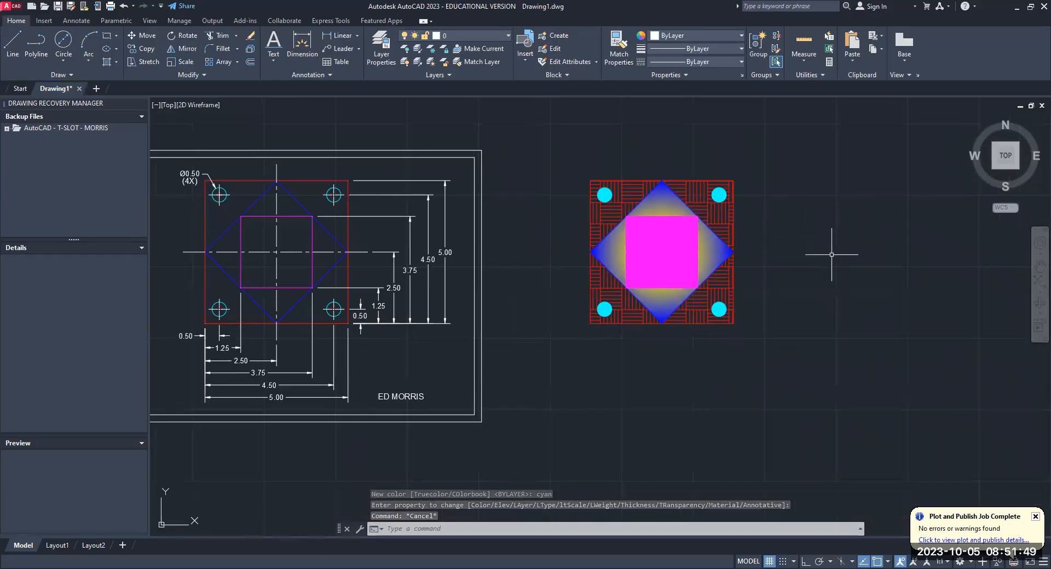
{"action": "scroll", "coordinate": [356, 187], "scroll_direction": "down", "scroll_amount": 2}
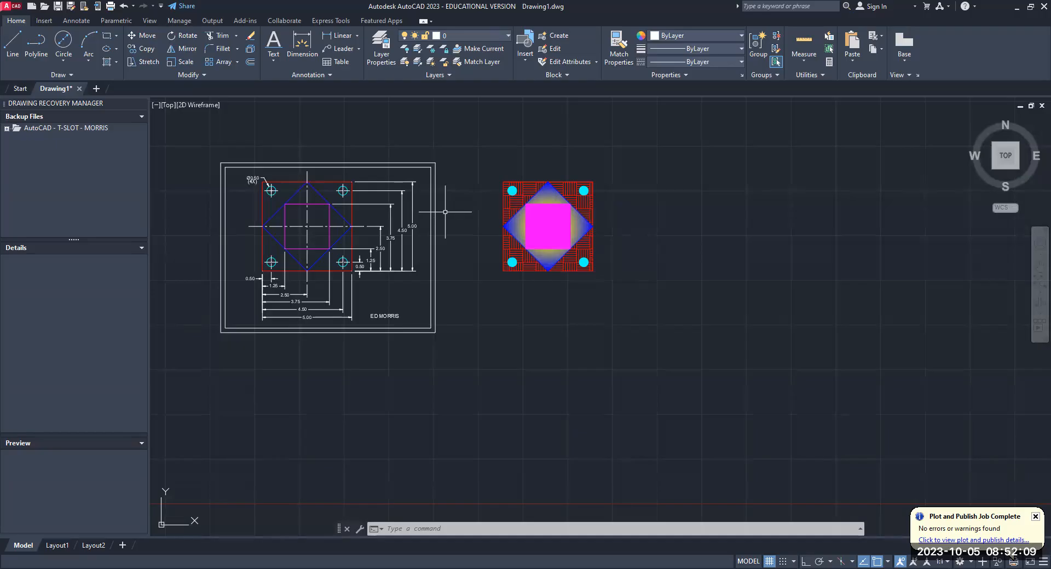
{"action": "scroll", "coordinate": [307, 189], "scroll_direction": "up", "scroll_amount": 3}
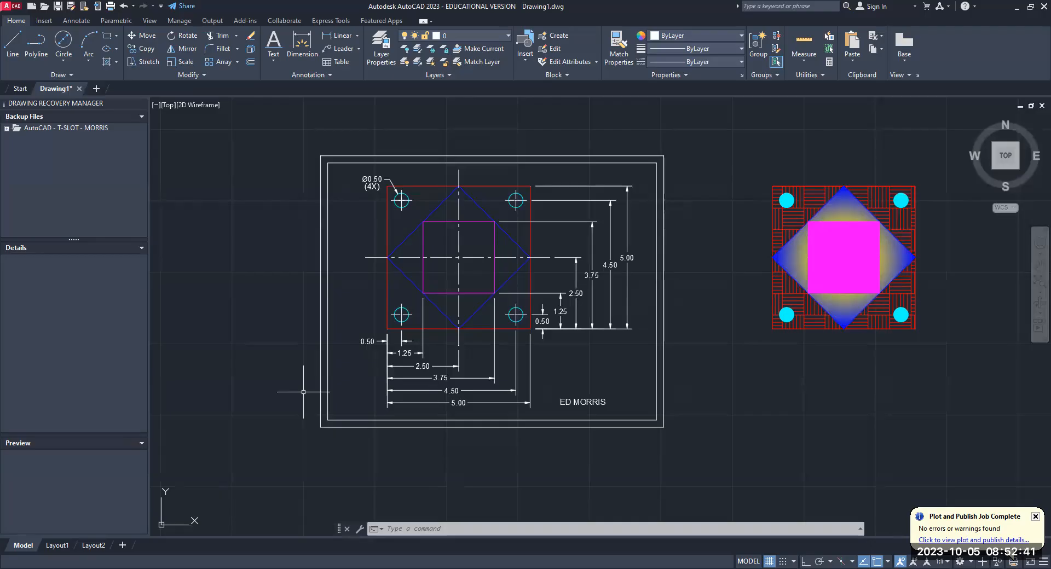
{"action": "scroll", "coordinate": [490, 348], "scroll_direction": "down", "scroll_amount": 2}
{"action": "mouse_move", "coordinate": [490, 348]}
{"action": "middle_mouse_down"}
{"action": "mouse_move", "coordinate": [366, 314]}
{"action": "mouse_move", "coordinate": [215, 316]}
{"action": "mouse_move", "coordinate": [248, 324]}
{"action": "middle_mouse_up"}
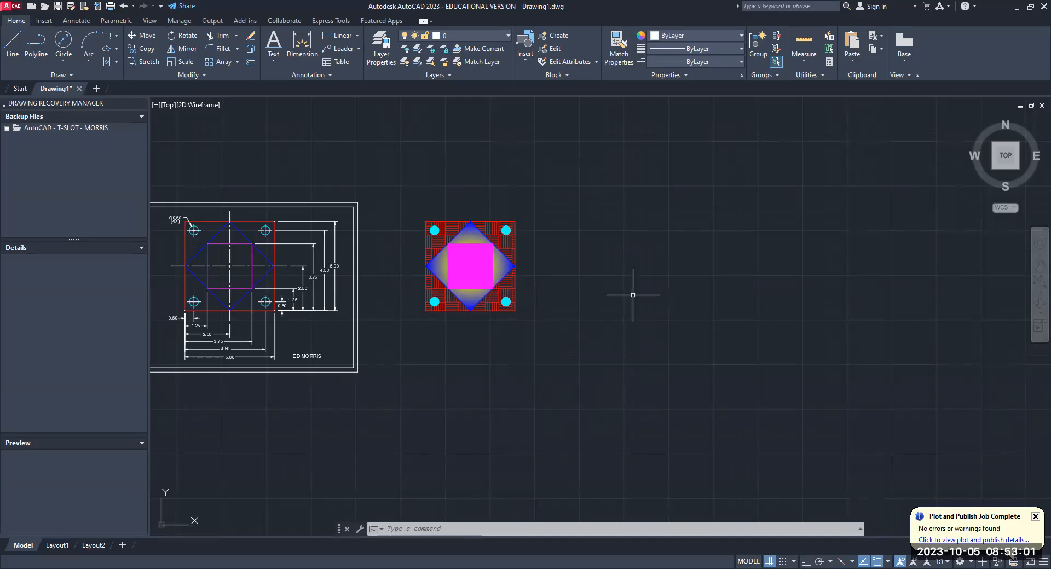
- Save the drawing in Documents as an AutoCAD 2018 DWG, named EX2-10 followed by a hyphen and the author's surname
{"action": "left_click", "coordinate": [8, 10]}
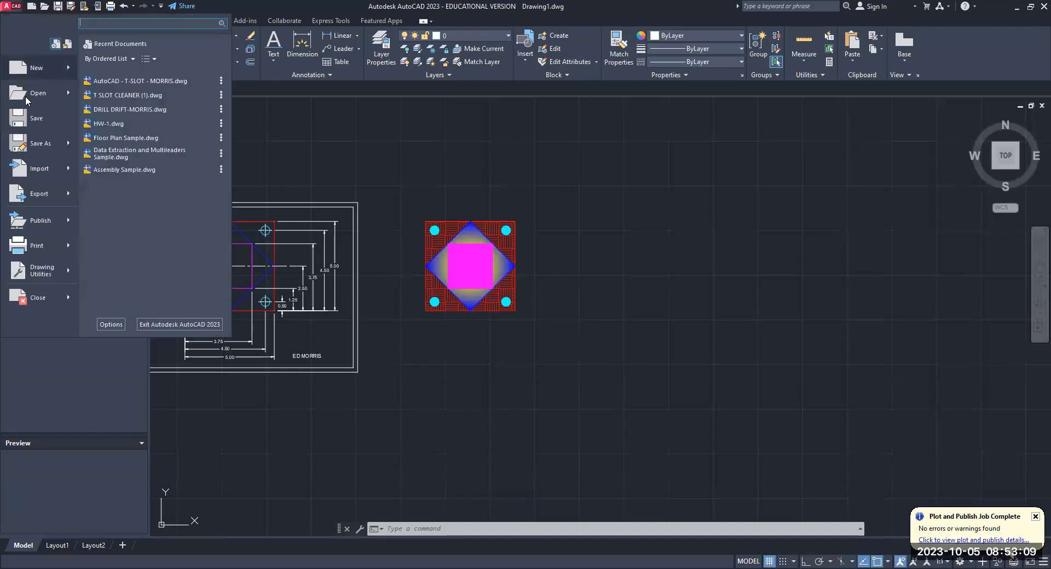
{"action": "key", "text": "ctrl+shift+s"}
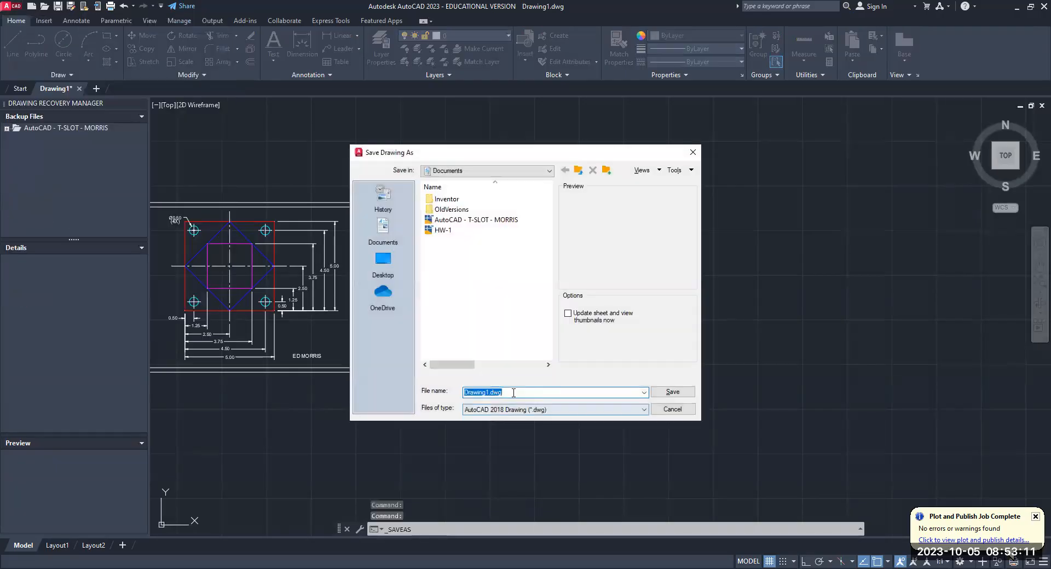
{"action": "key", "text": "BackSpace"}
{"action": "type", "text": "E"}
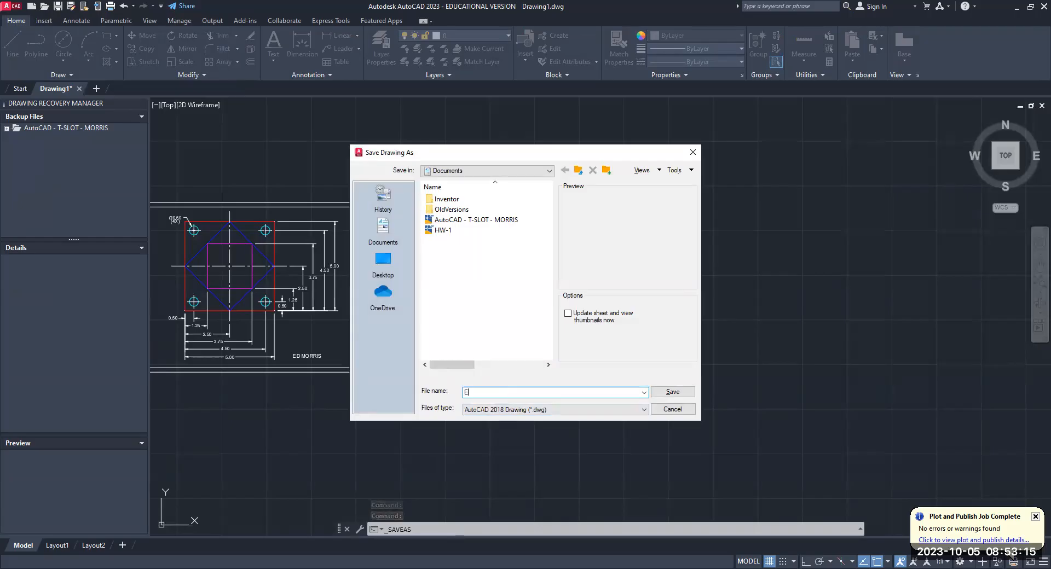
{"action": "type", "text": "X2"}
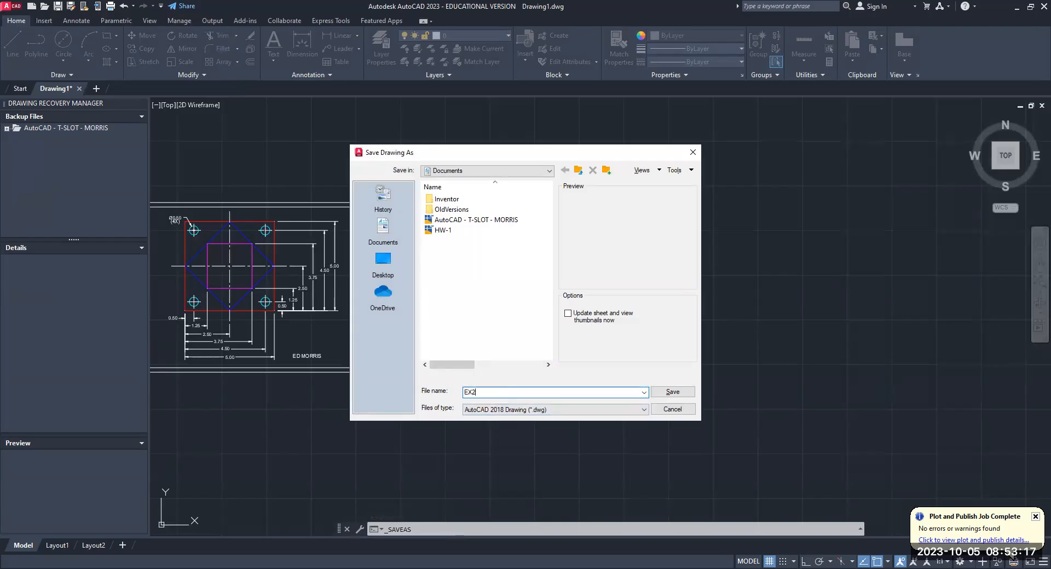
{"action": "type", "text": "-10-MORRIS"}
{"action": "left_click", "coordinate": [672, 392]}
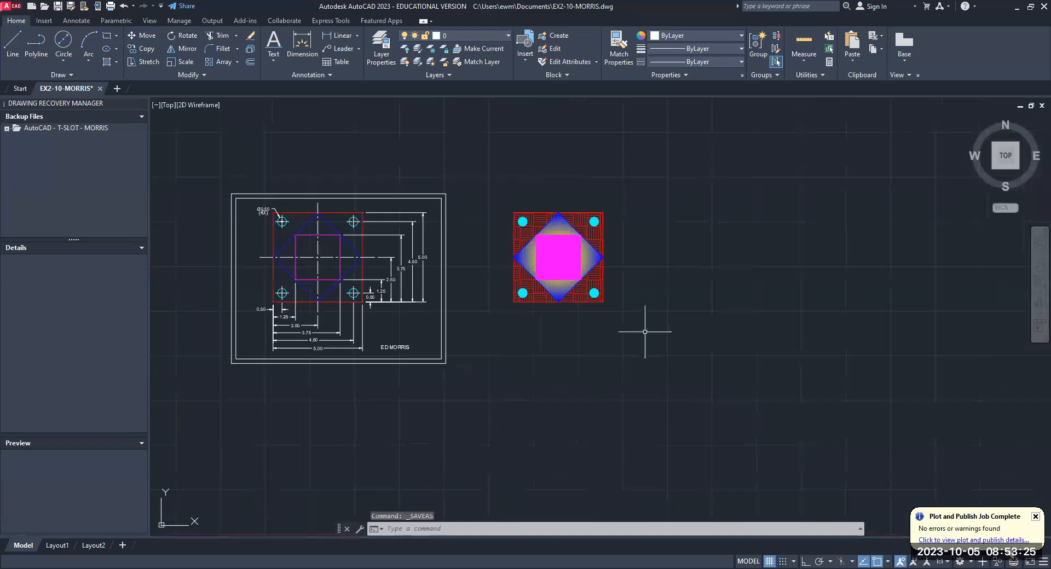
- Create a new drawing from the acad template
{"action": "left_click", "coordinate": [14, 9]}
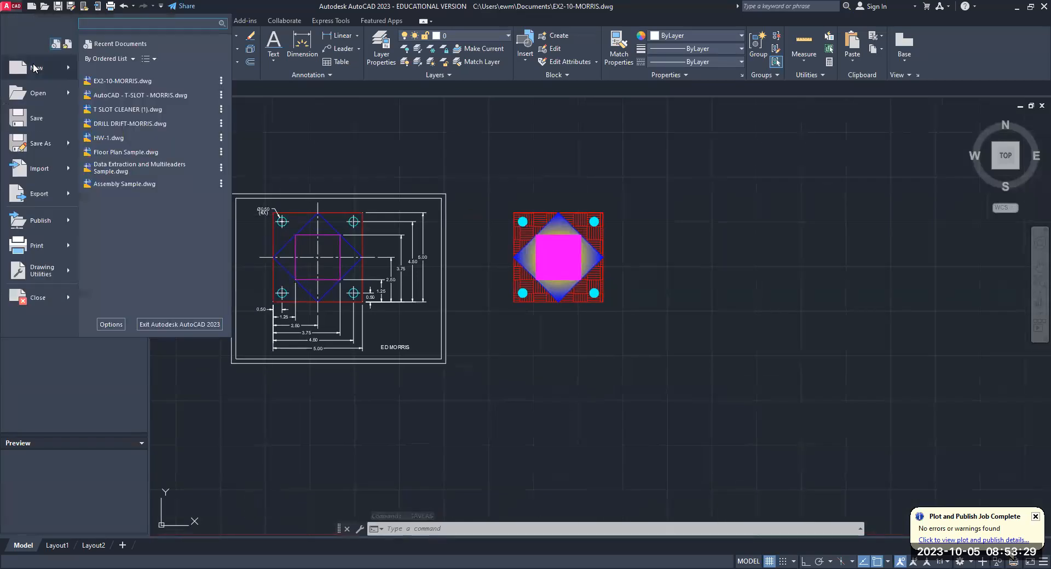
{"action": "left_click", "coordinate": [34, 68]}
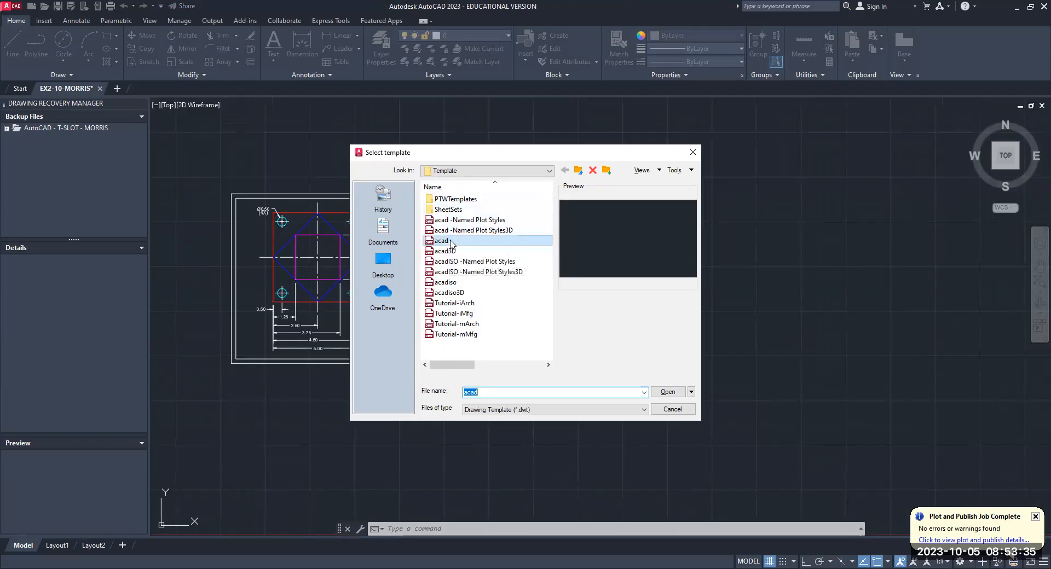
{"action": "left_click", "coordinate": [662, 394]}
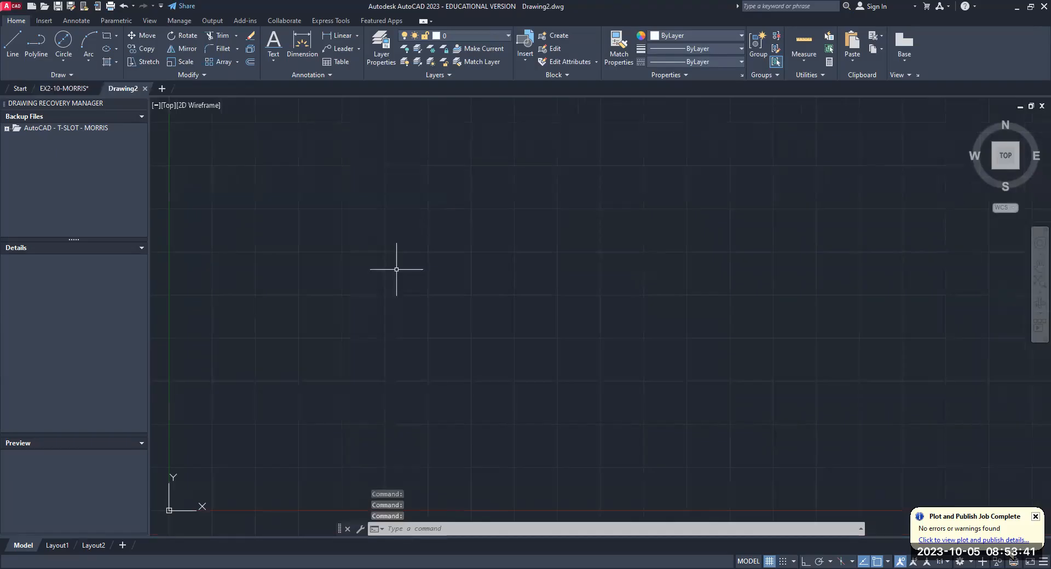
- Configure the new drawing's units with millimeters as the insertion scale and a length precision of 0.00
{"action": "type", "text": "unit"}
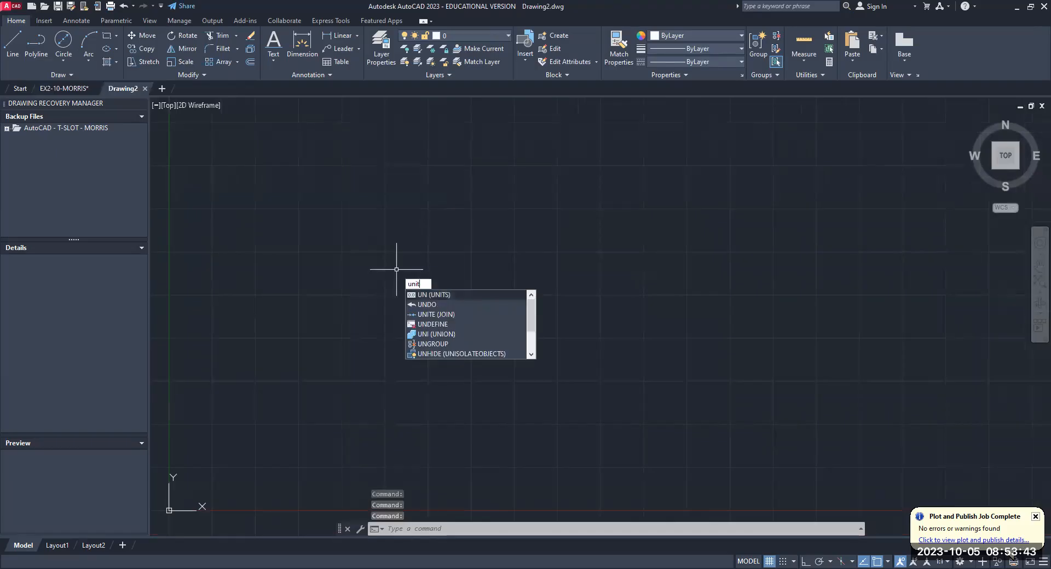
{"action": "type", "text": "s"}
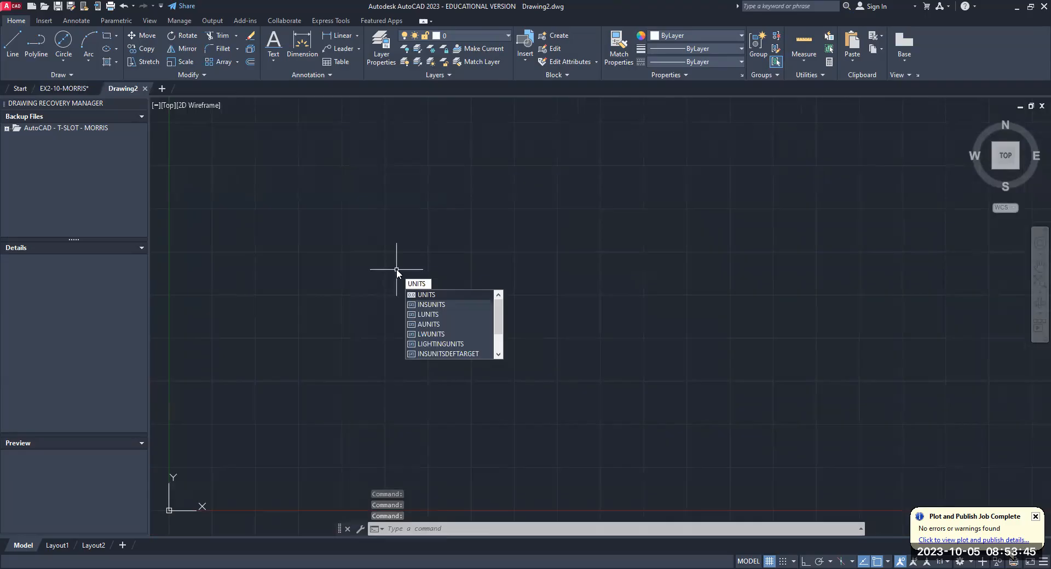
{"action": "key", "text": "Return"}
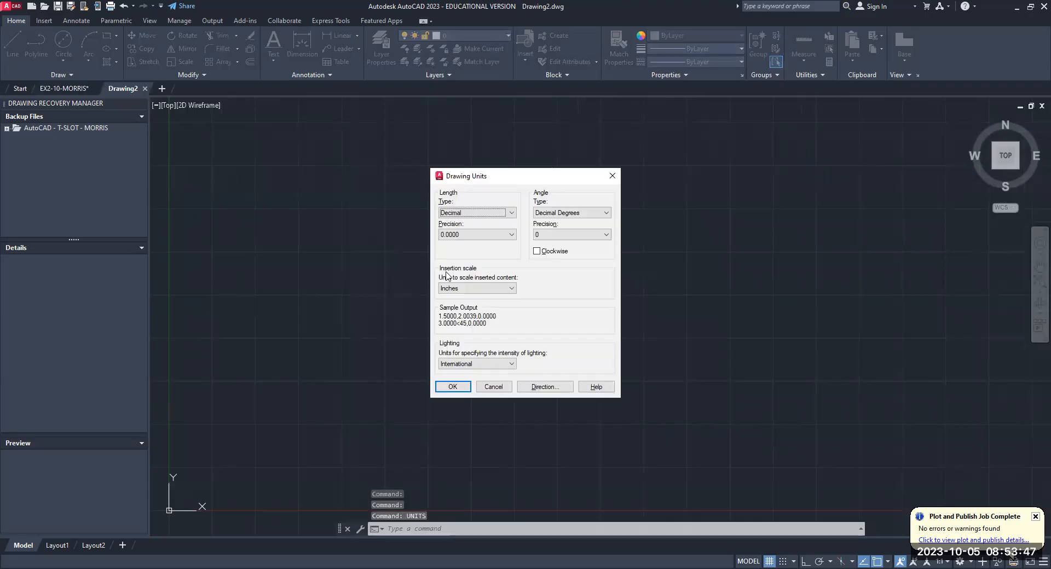
{"action": "left_click", "coordinate": [512, 289]}
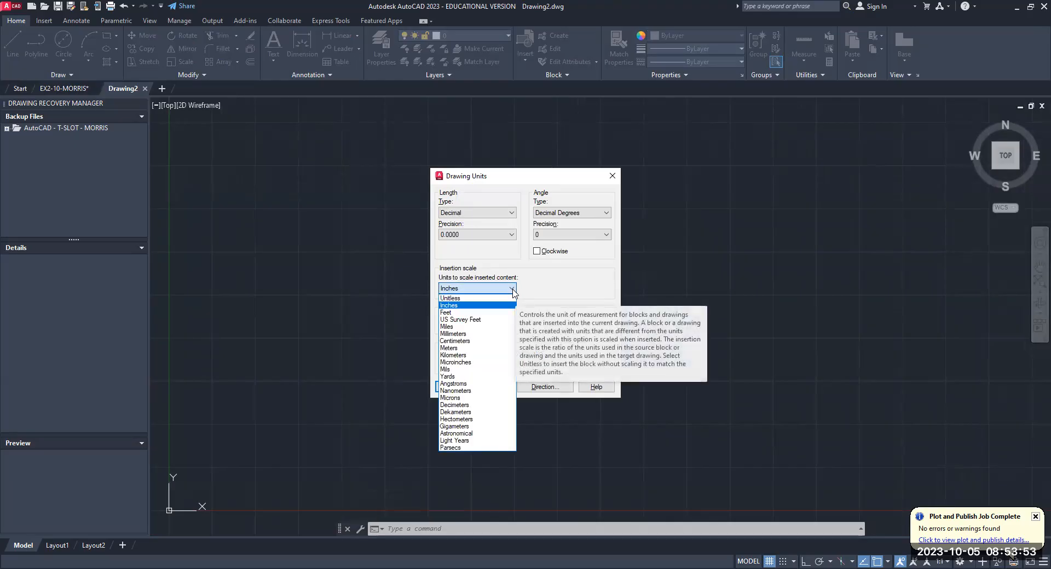
{"action": "left_click", "coordinate": [476, 334]}
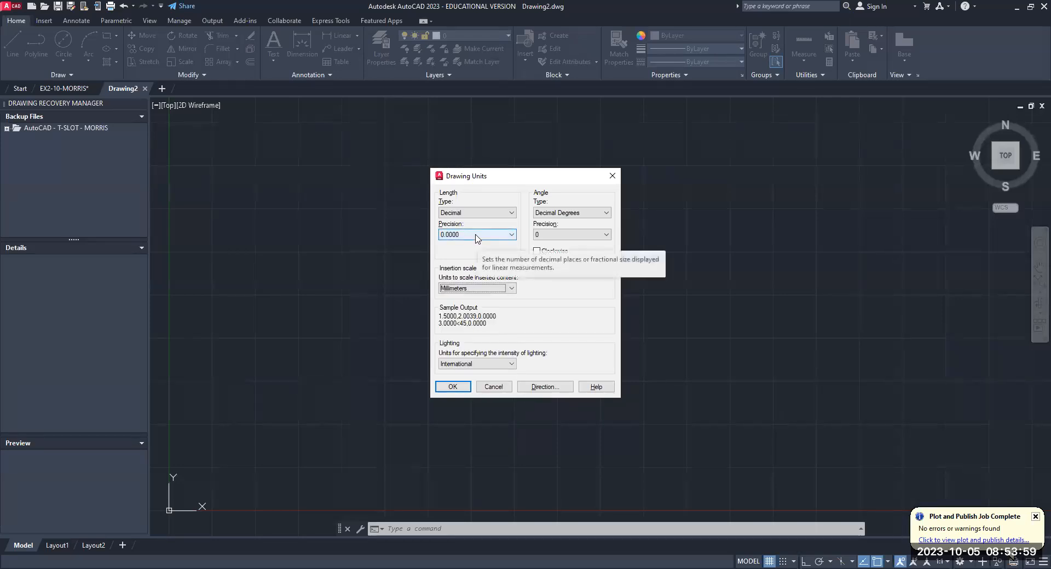
{"action": "left_click", "coordinate": [513, 236]}
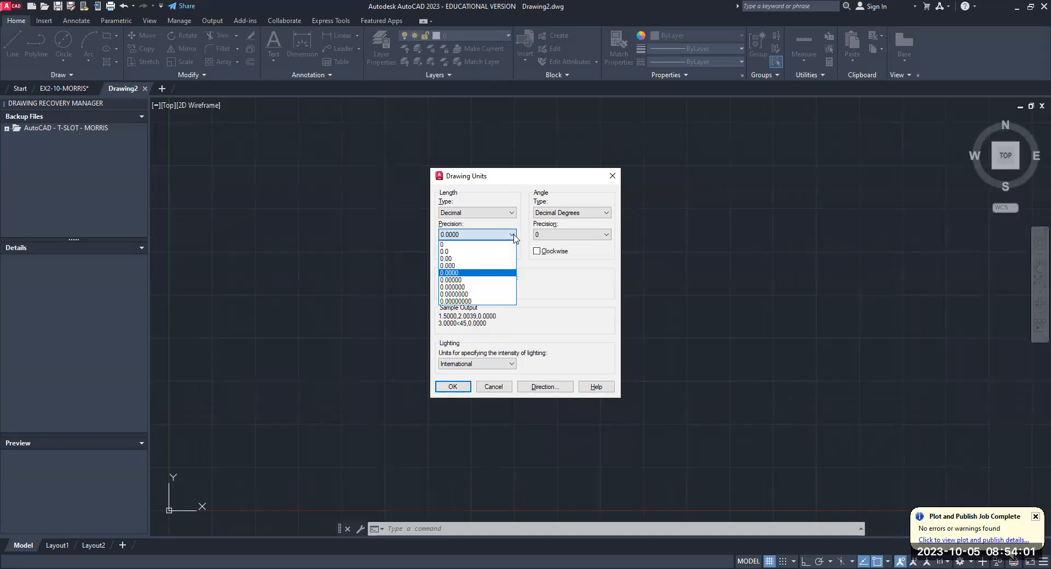
{"action": "left_click", "coordinate": [490, 259]}
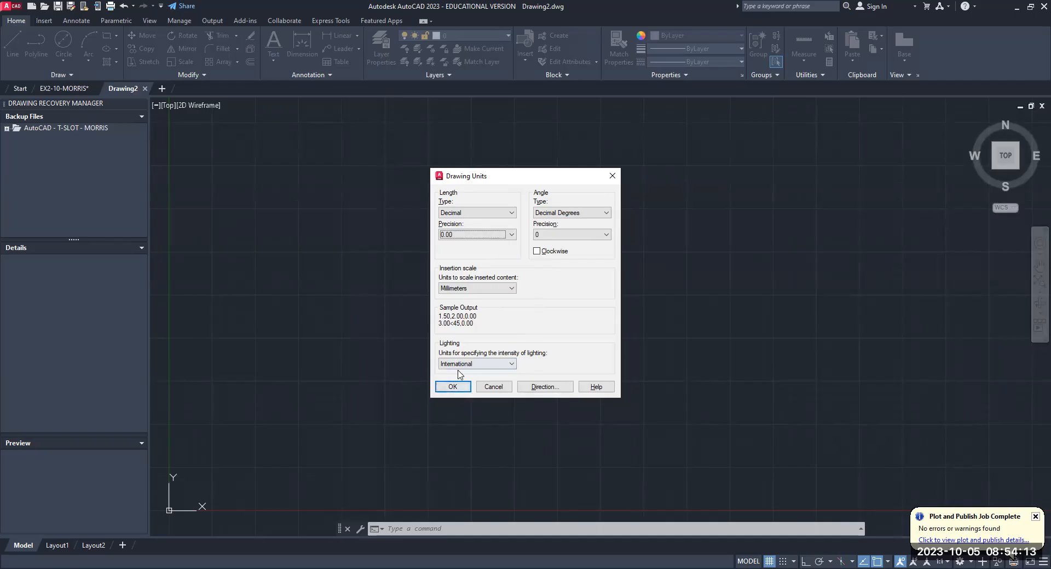
{"action": "left_click", "coordinate": [459, 389]}
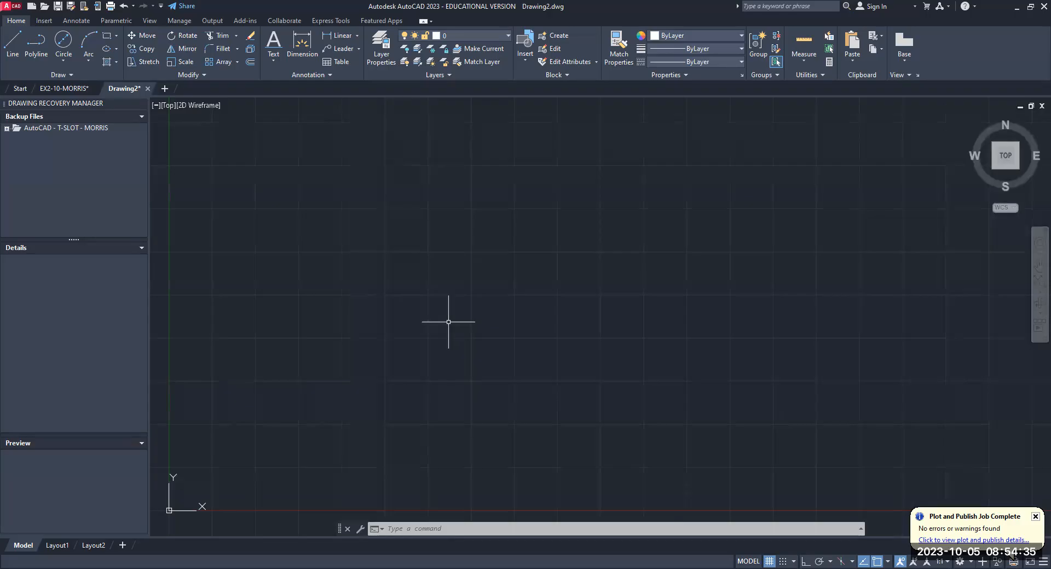
- Draw a circle of diameter 50 by center and diameter, slightly up and across from the origin in the positive X direction
{"action": "left_click", "coordinate": [62, 57]}
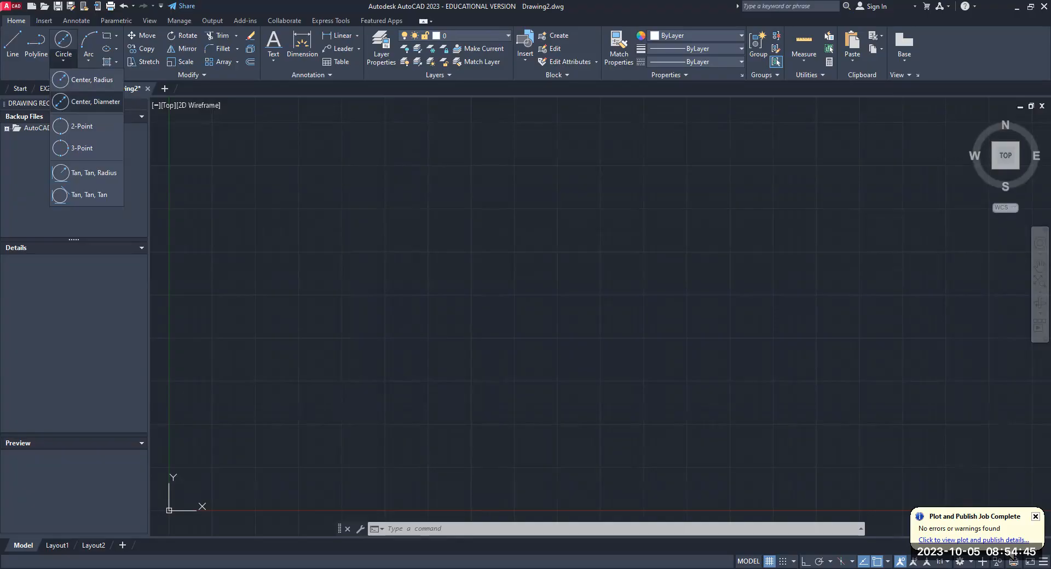
{"action": "left_click", "coordinate": [88, 101]}
{"action": "left_click", "coordinate": [775, 339]}
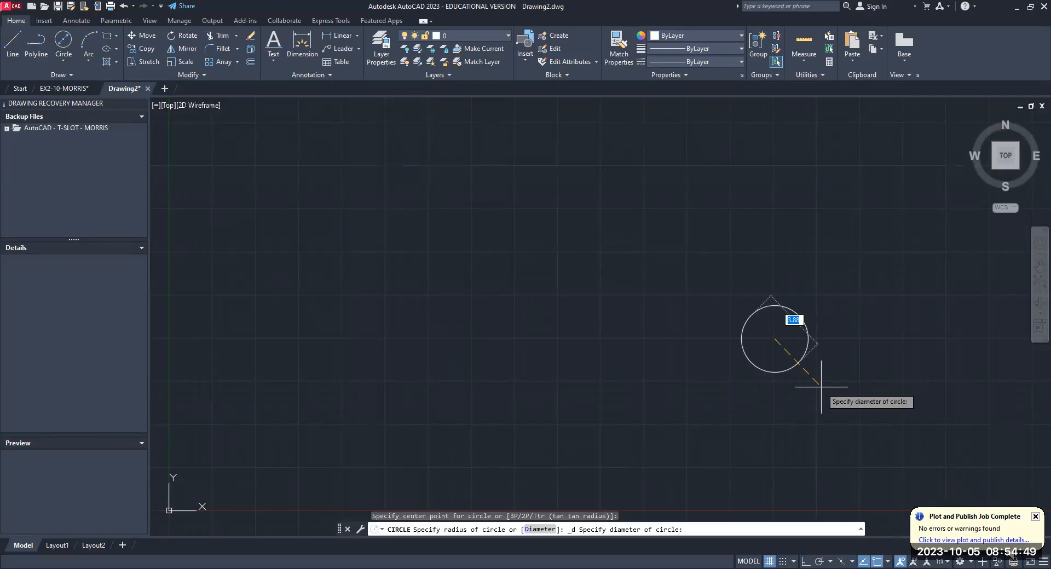
{"action": "type", "text": "50"}
{"action": "key", "text": "Return"}
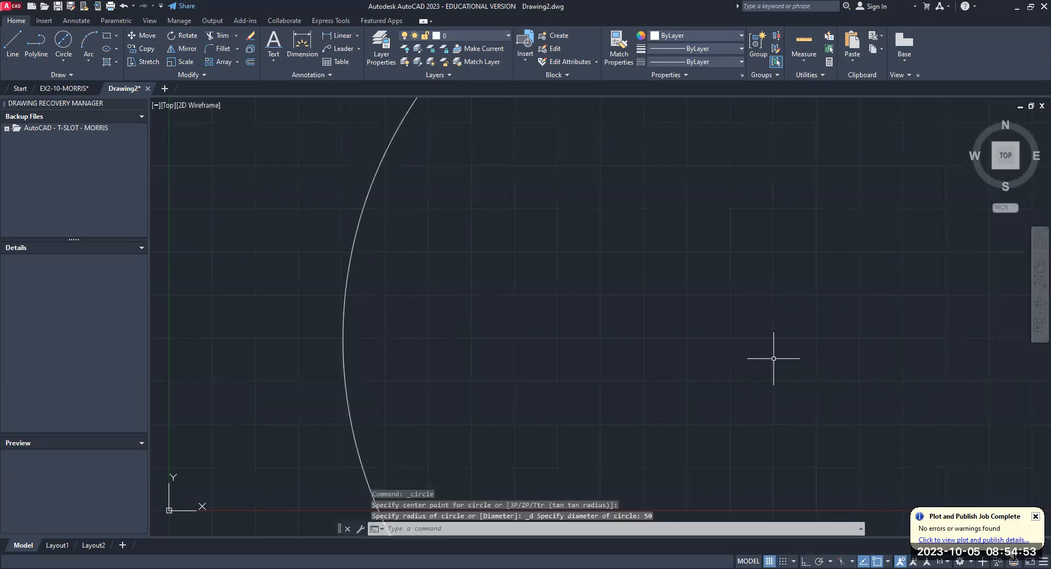
{"action": "scroll", "coordinate": [774, 359], "scroll_direction": "down", "scroll_amount": 10}
{"action": "middle_click_drag", "start_coordinate": [770, 347], "coordinate": [672, 317]}
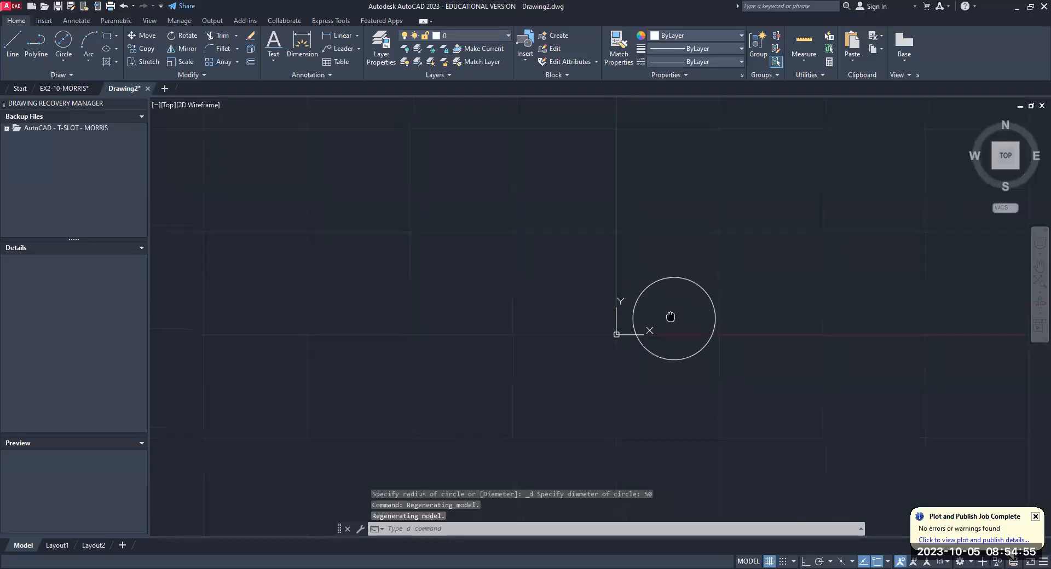
{"action": "right_click", "coordinate": [673, 237]}
{"action": "key", "text": "Escape"}
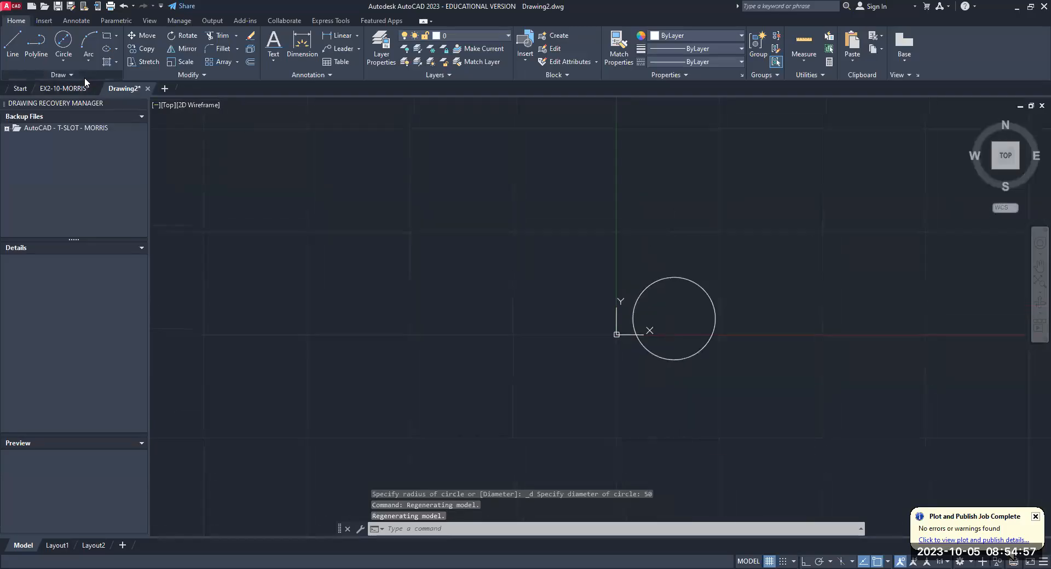
{"action": "key", "text": "Escape"}
{"action": "key", "text": "Escape"}
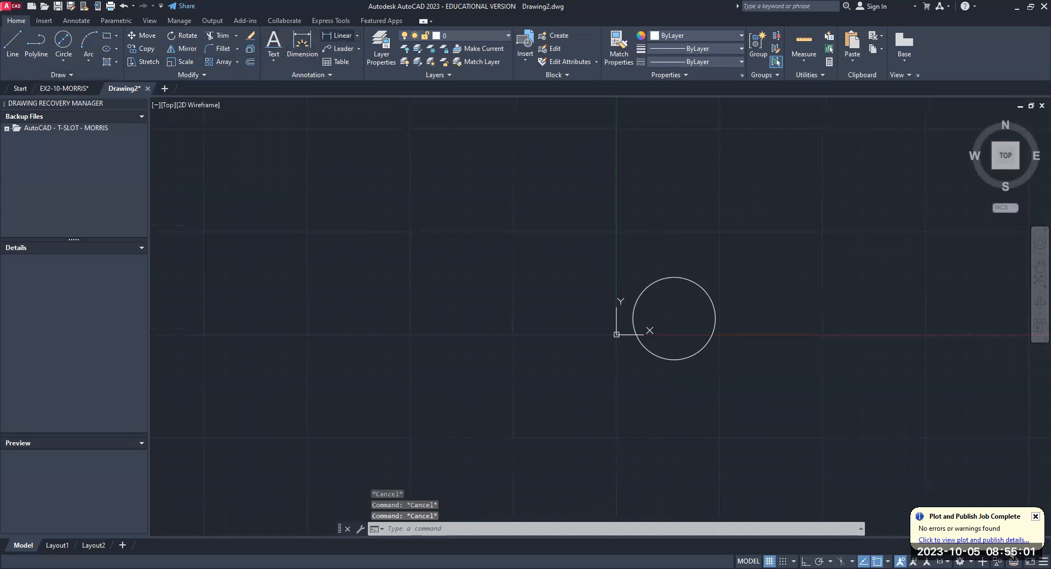
- Try a diameter dimension on the 50 mm circle, then delete that dimension
{"action": "left_click", "coordinate": [338, 35]}
{"action": "left_click", "coordinate": [357, 36]}
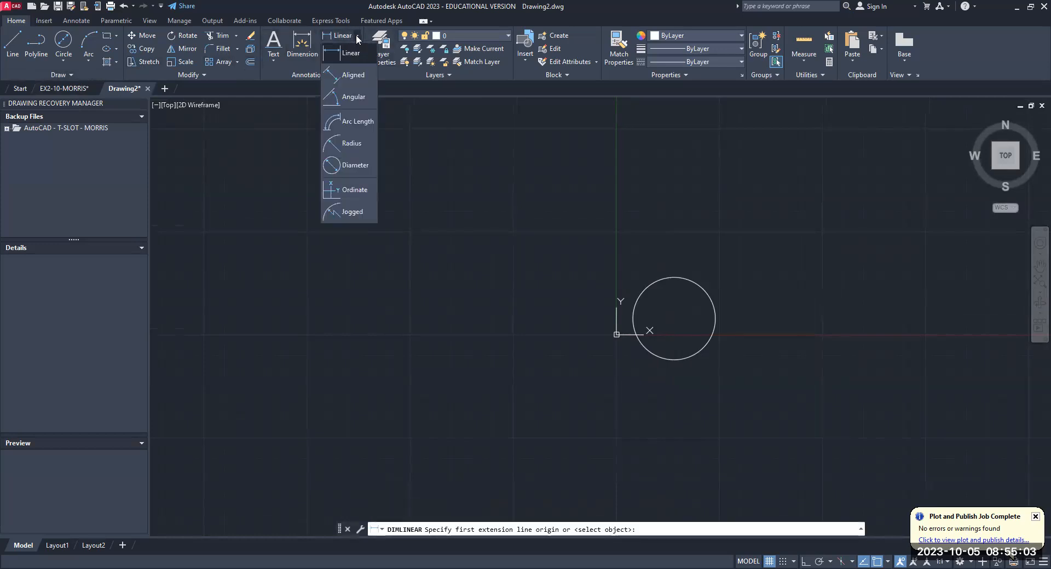
{"action": "key", "text": "Escape"}
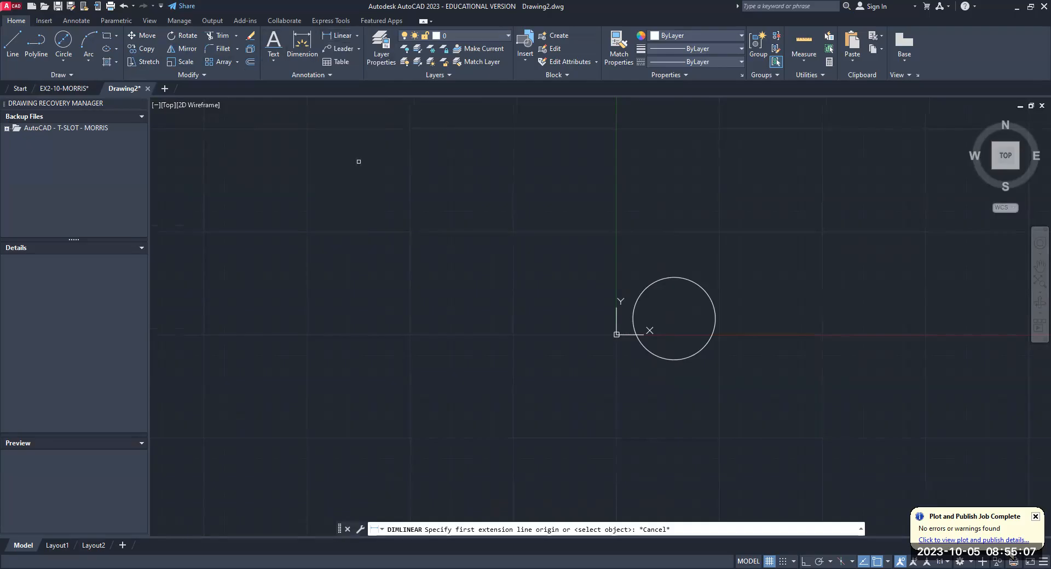
{"action": "scroll", "coordinate": [642, 249], "scroll_direction": "up", "scroll_amount": 15}
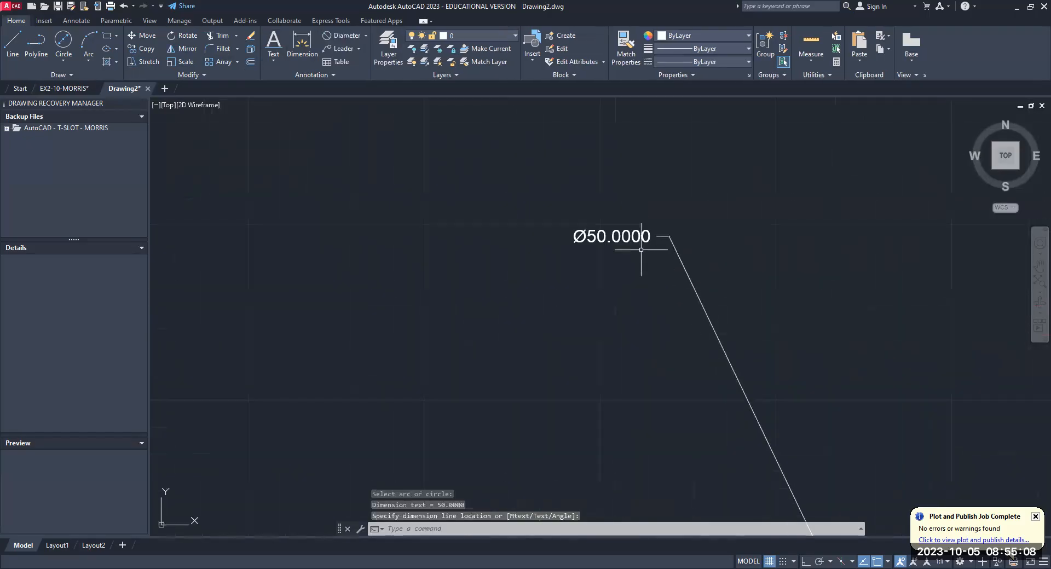
{"action": "scroll", "coordinate": [642, 250], "scroll_direction": "down", "scroll_amount": 8}
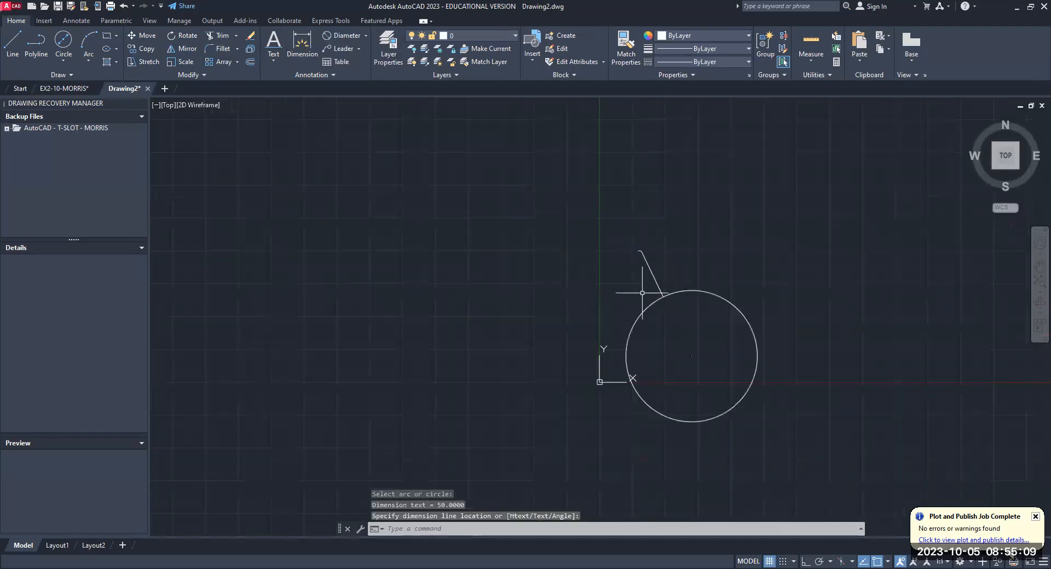
{"action": "key", "text": "Escape"}
{"action": "left_click", "coordinate": [658, 283]}
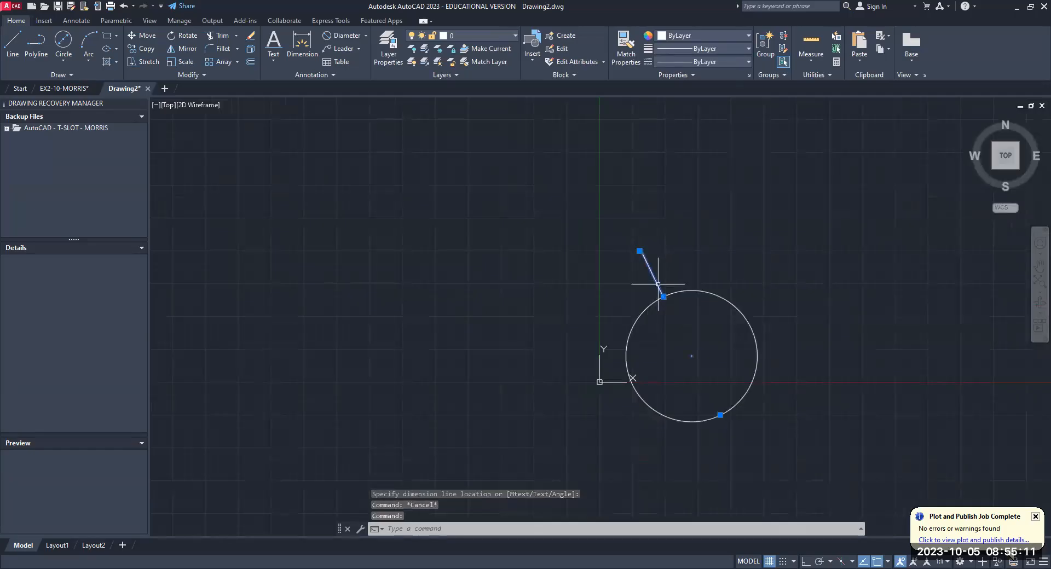
{"action": "key", "text": "Delete"}
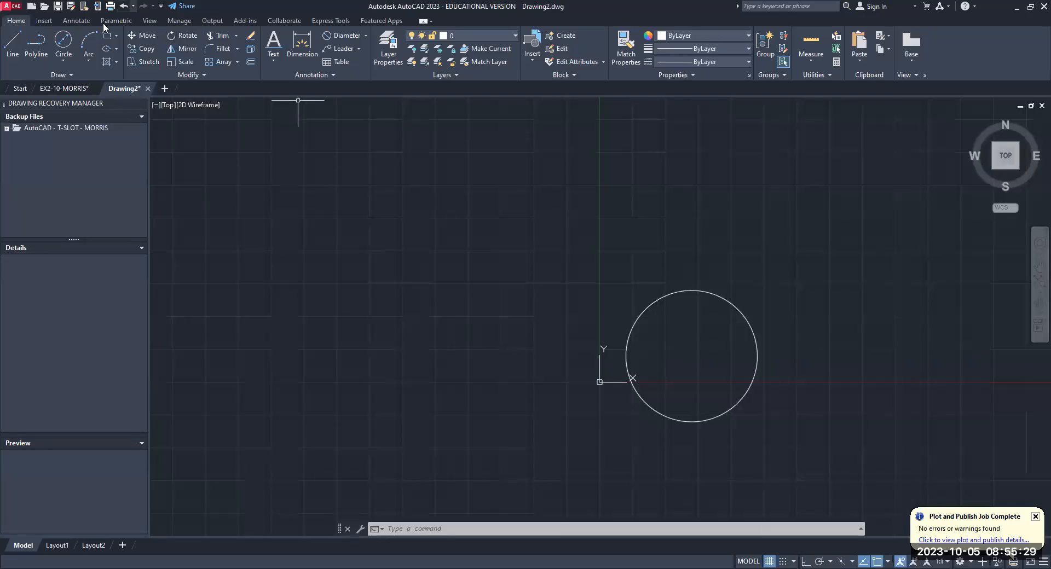
- Draw a 130 mm horizontal line from the 50 mm circle's center in the negative X direction, with Ortho on
{"action": "left_click", "coordinate": [13, 50]}
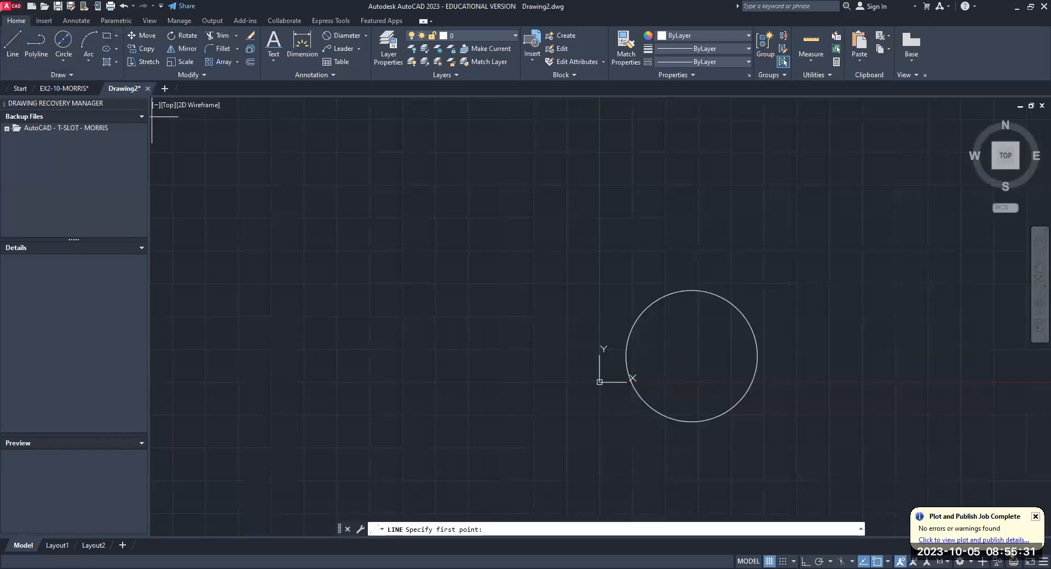
{"action": "left_click", "coordinate": [758, 377]}
{"action": "key", "text": "F8"}
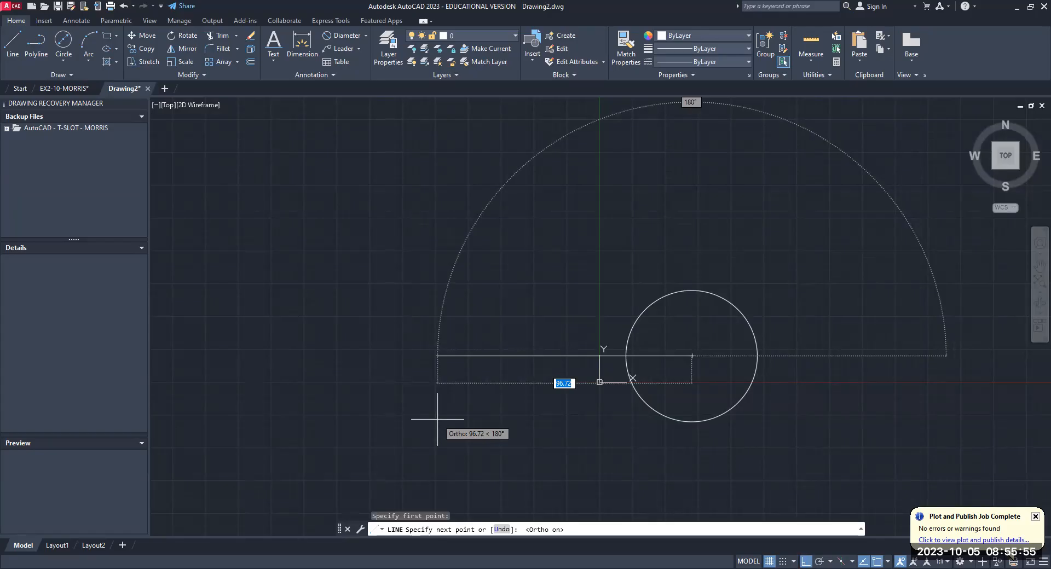
{"action": "key", "text": "F8"}
{"action": "key", "text": "F8"}
{"action": "key", "text": "F8"}
{"action": "key", "text": "F8"}
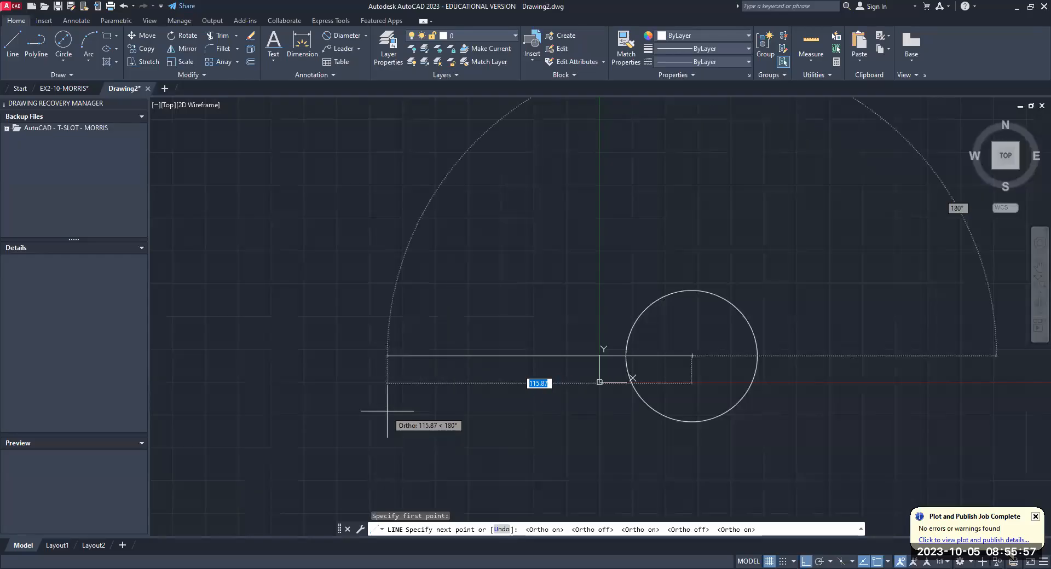
{"action": "type", "text": "130"}
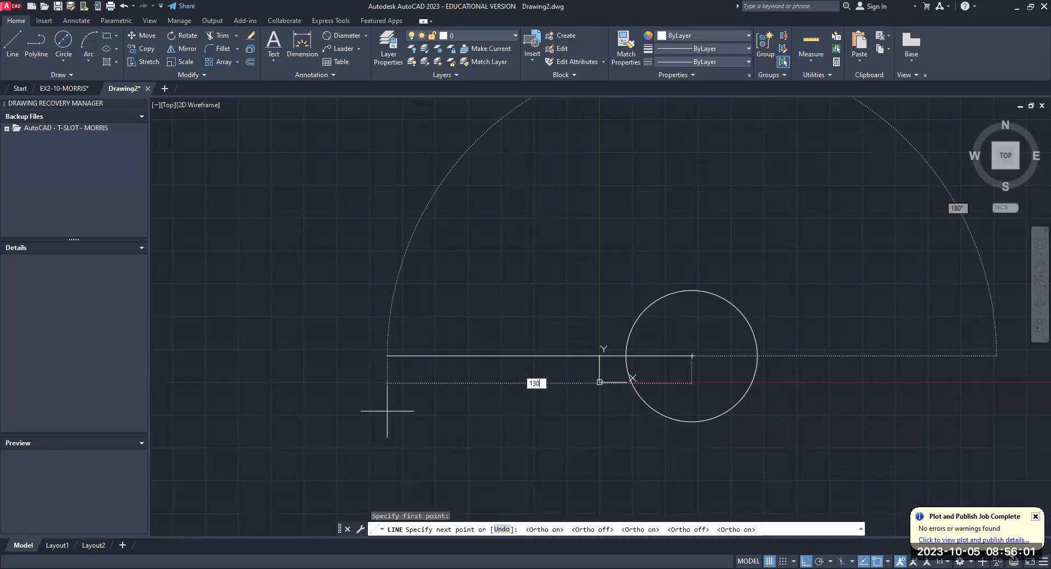
{"action": "key", "text": "Return"}
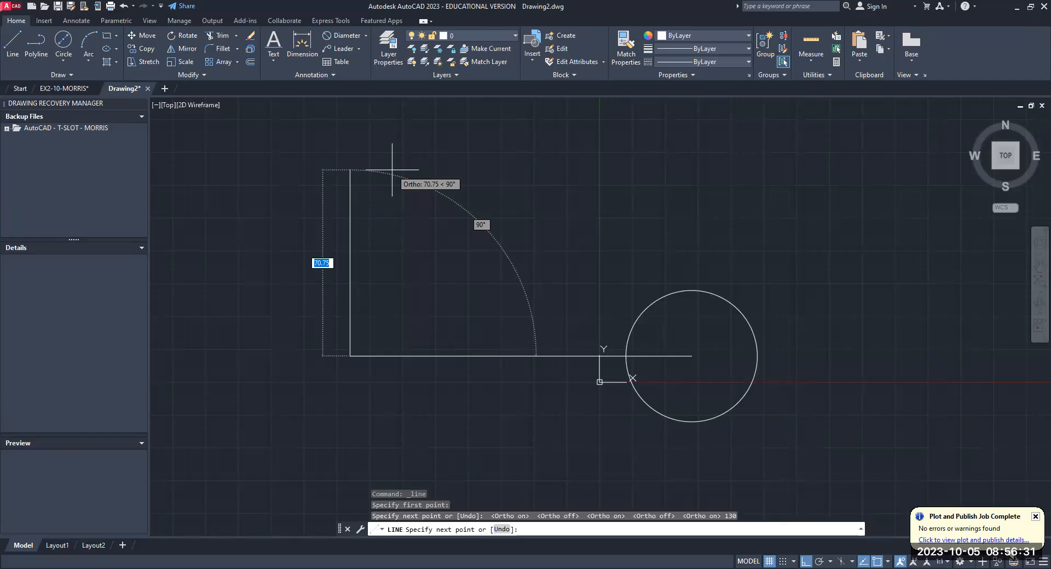
- Continue from the 130 mm line's far end with two consecutive 35 mm segments straight up and finish the line
{"action": "type", "text": "35"}
{"action": "key", "text": "Return"}
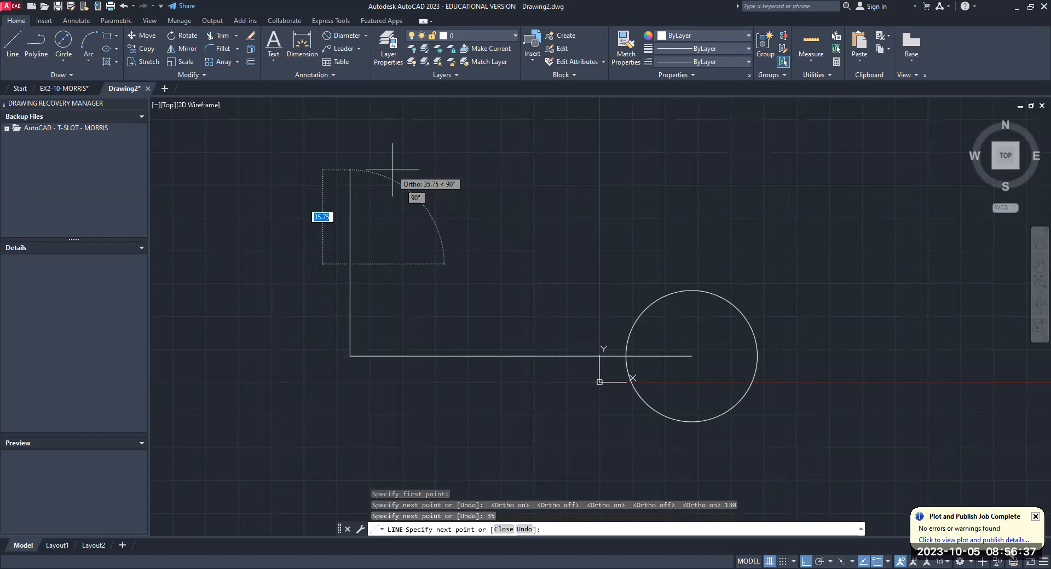
{"action": "type", "text": "35"}
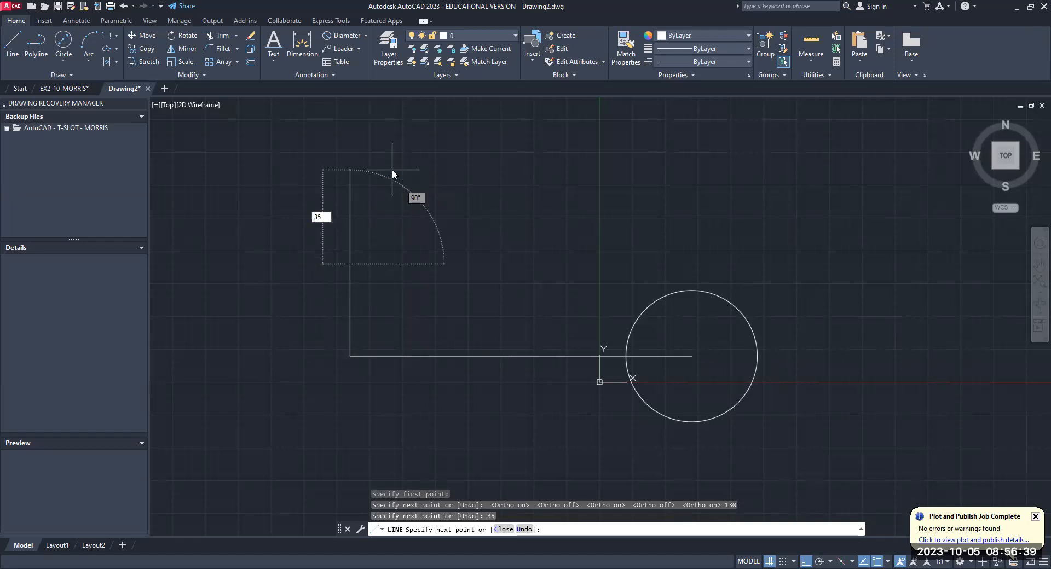
{"action": "key", "text": "Return"}
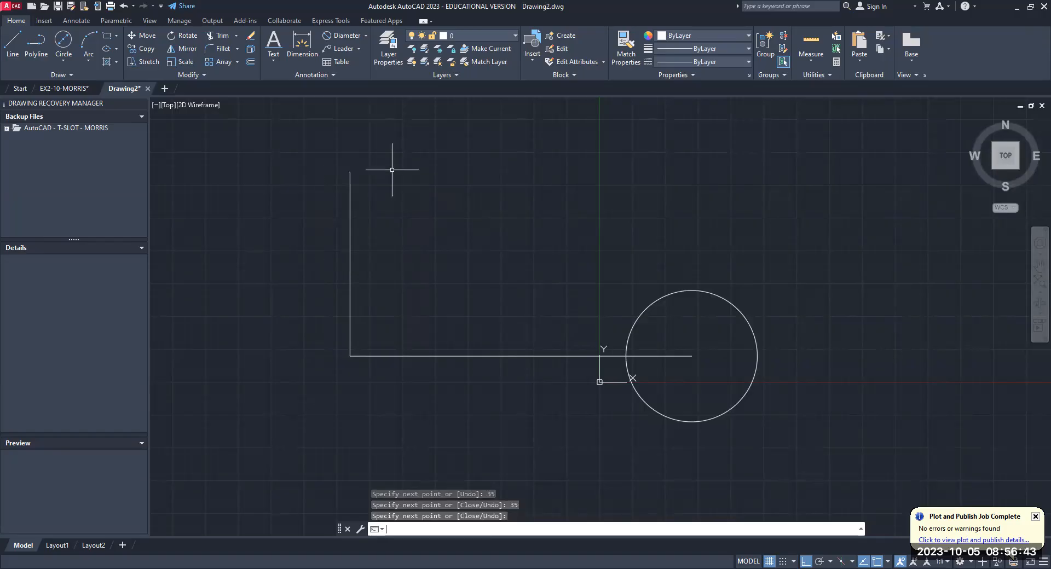
{"action": "key", "text": "Return"}
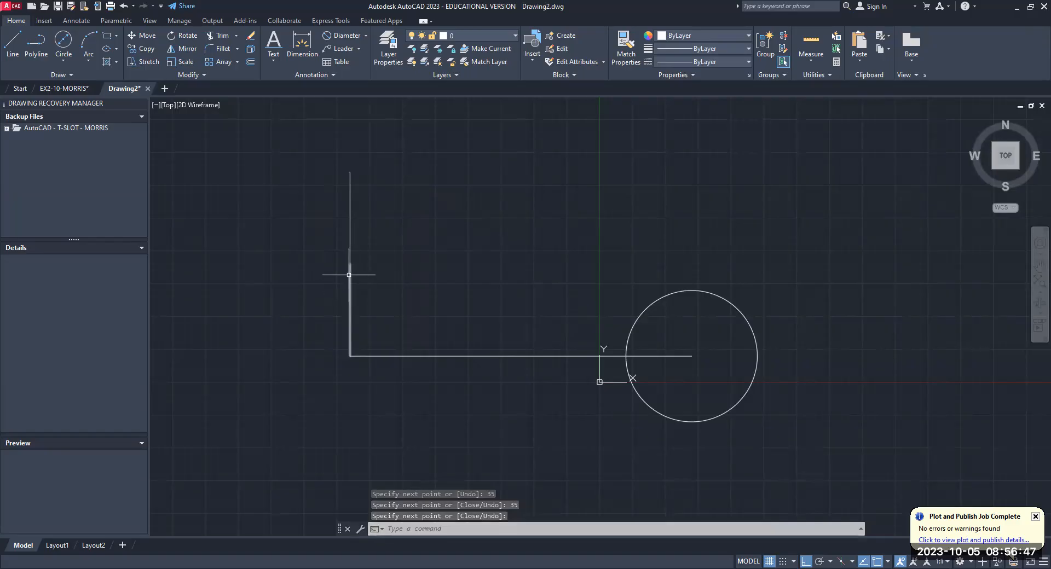
- Erase both stacked 35 mm vertical segments above the far end of the 130 mm line
{"action": "left_click", "coordinate": [350, 290]}
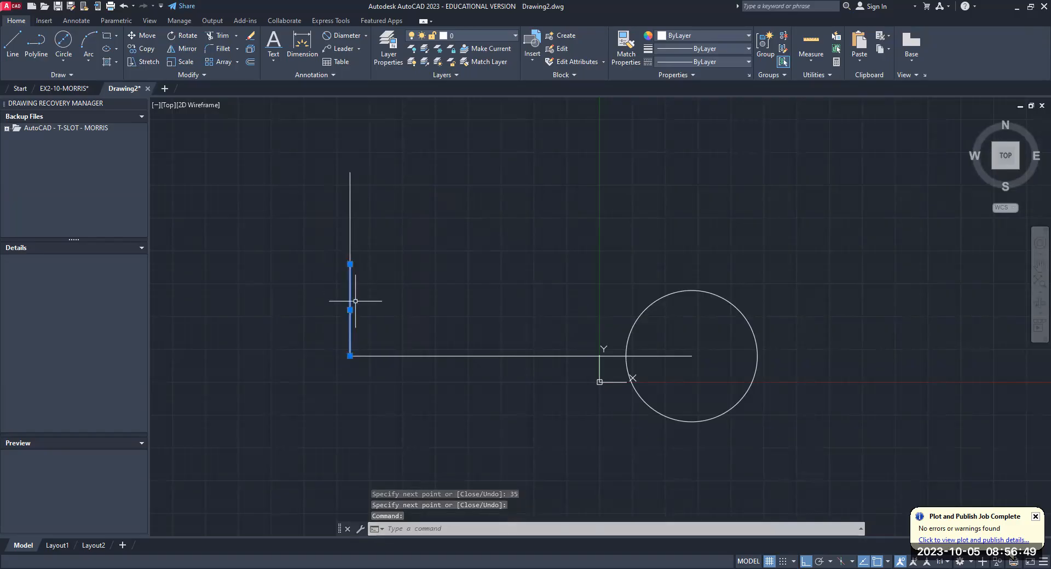
{"action": "key", "text": "Escape"}
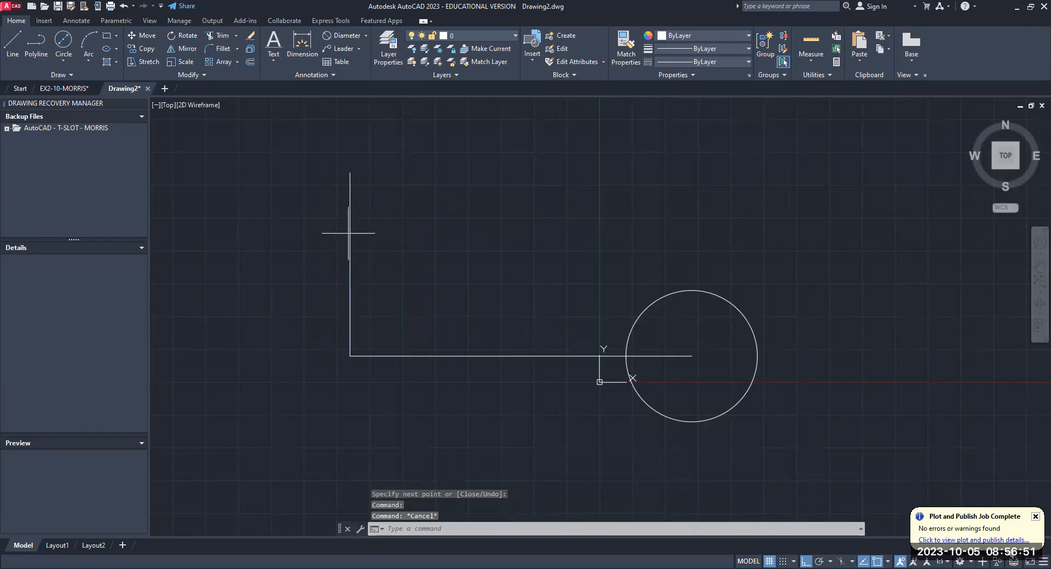
{"action": "left_click", "coordinate": [348, 234]}
{"action": "left_click", "coordinate": [350, 239]}
{"action": "key", "text": "Delete"}
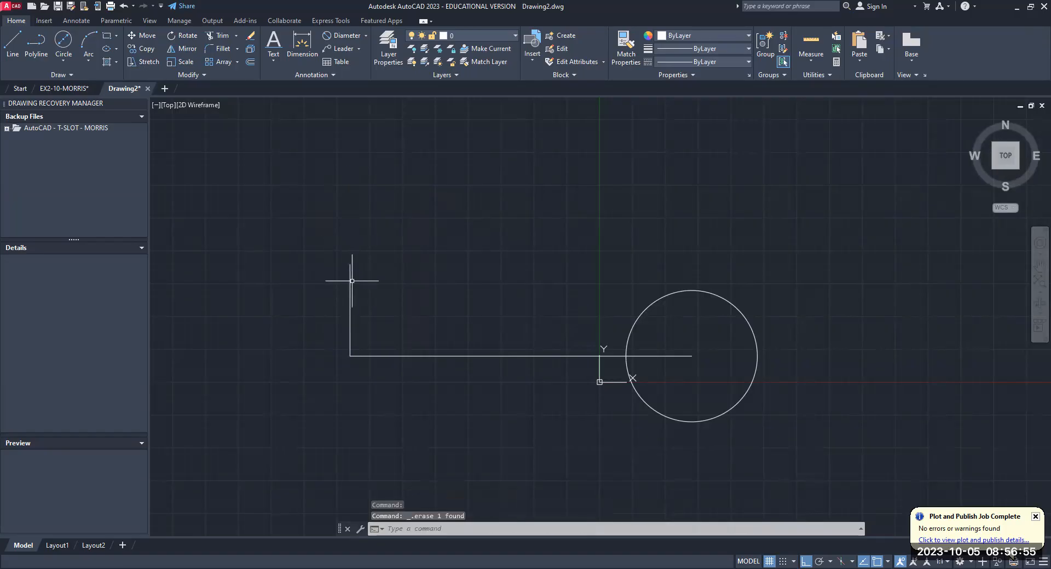
{"action": "left_click", "coordinate": [350, 281]}
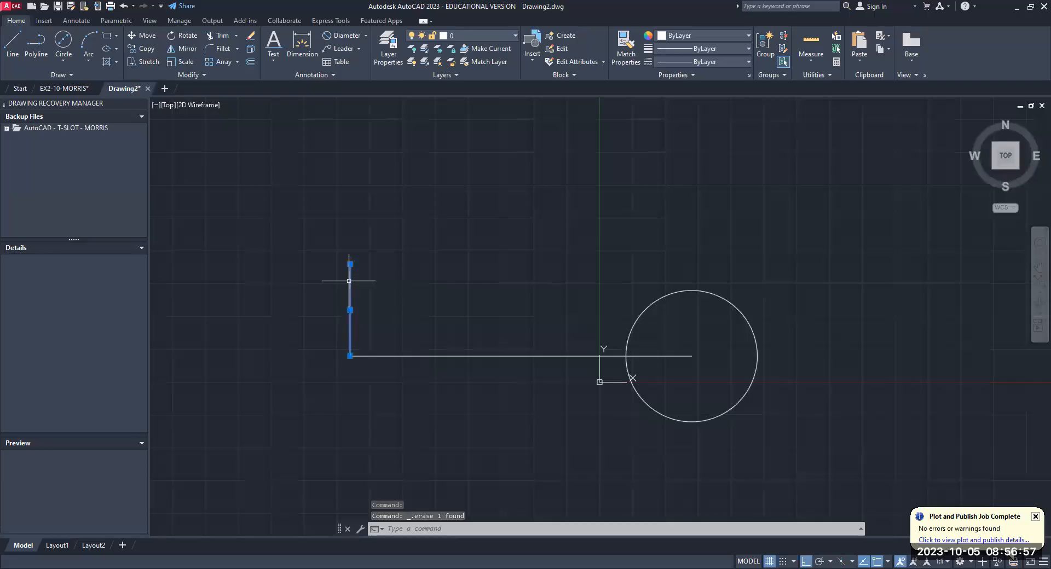
{"action": "key", "text": "Delete"}
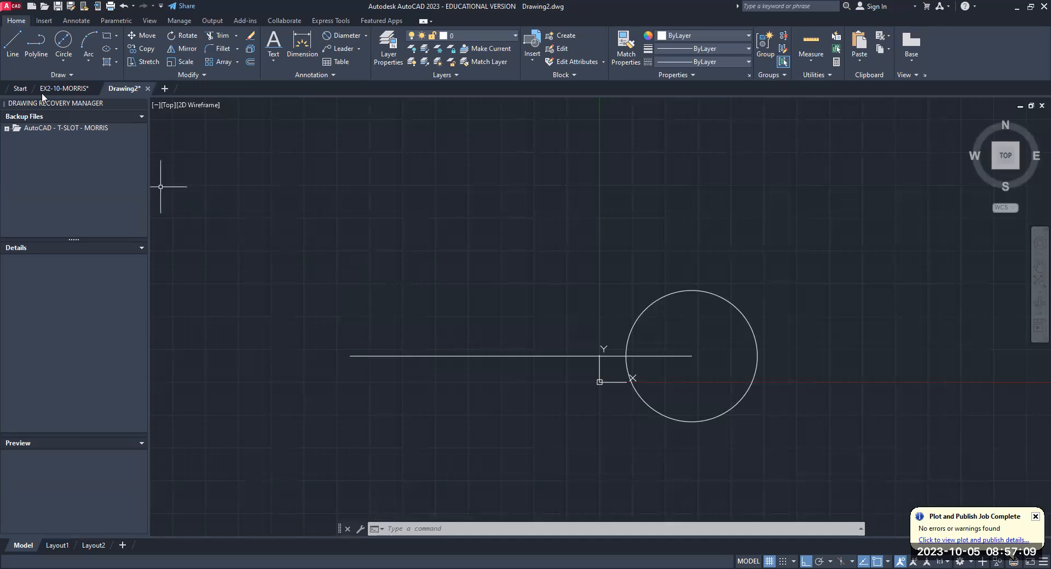
- Draw a single 35 mm line vertically upward from the far end of the 130 mm horizontal line
{"action": "left_click", "coordinate": [13, 46]}
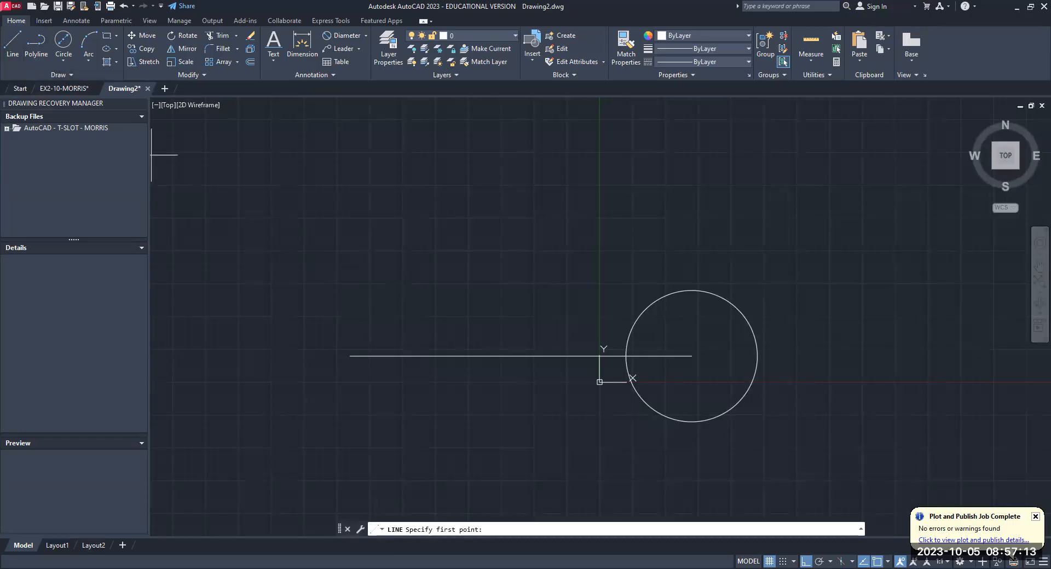
{"action": "left_click", "coordinate": [350, 356]}
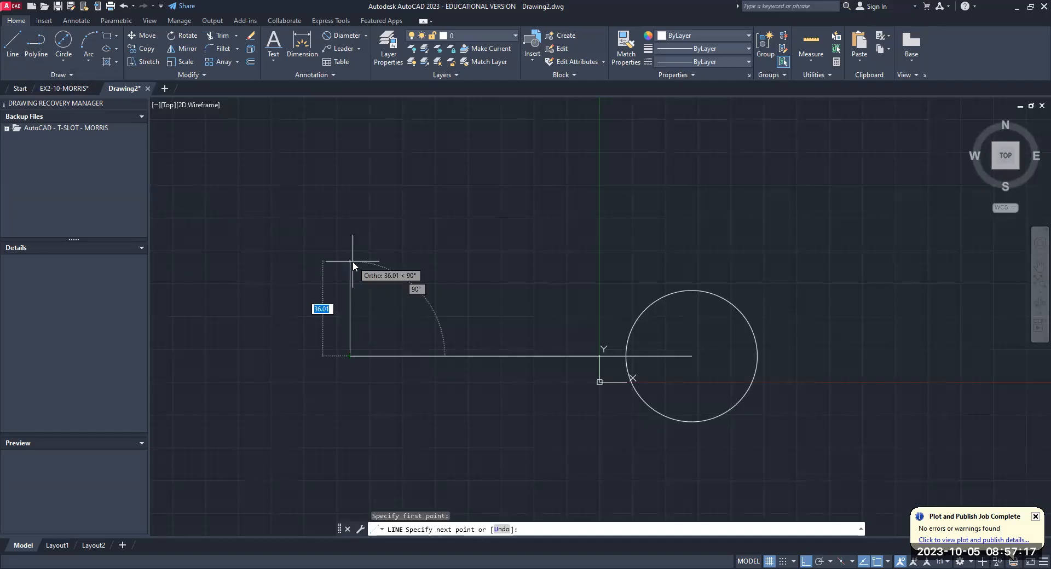
{"action": "type", "text": "35"}
{"action": "key", "text": "Return"}
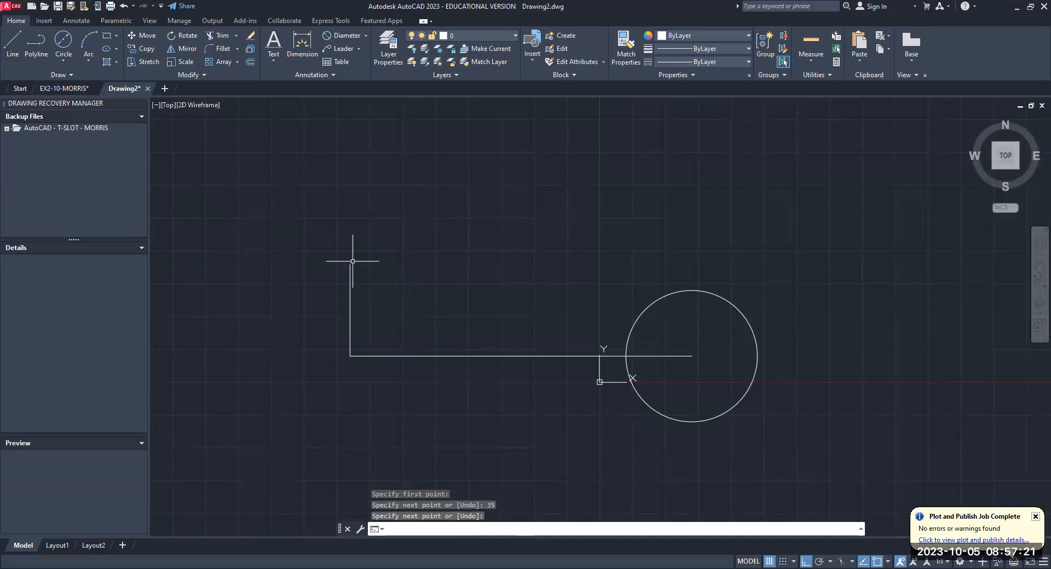
{"action": "key", "text": "Return"}
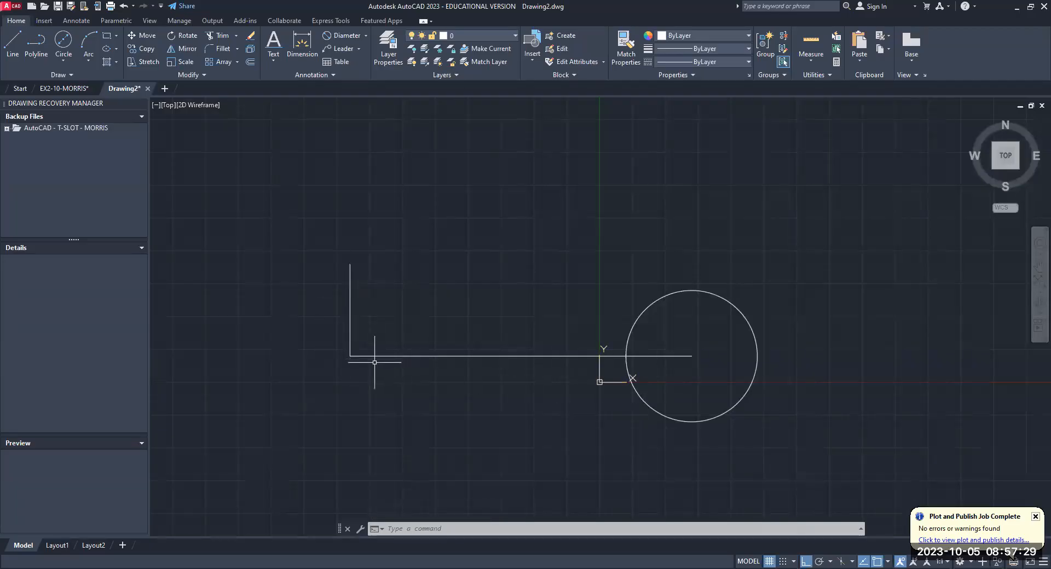
- Draw a circle of diameter 40 centered on the upper end of the 35 mm vertical line, by center and diameter
{"action": "left_click", "coordinate": [65, 59]}
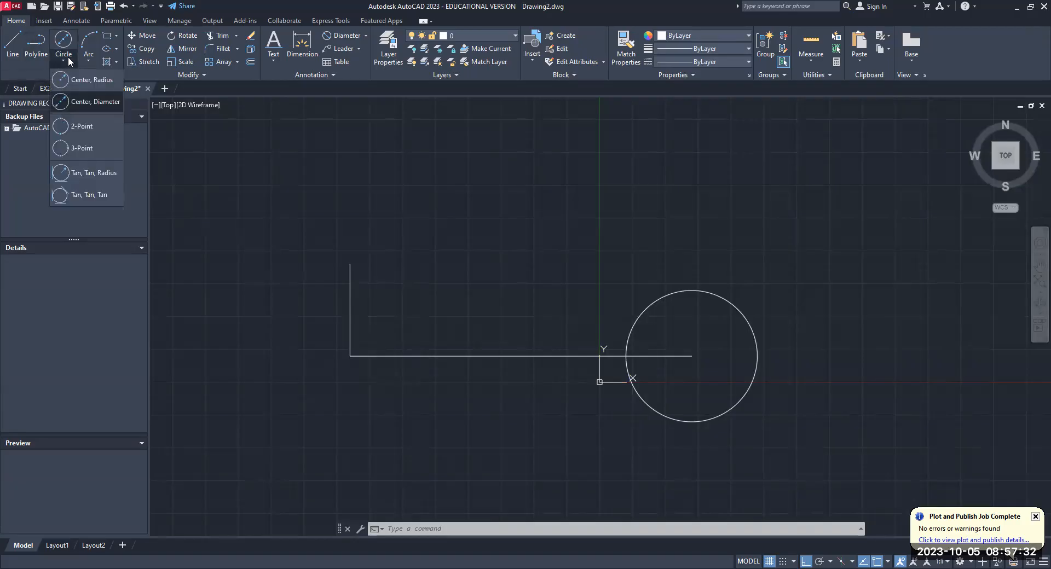
{"action": "left_click", "coordinate": [75, 104]}
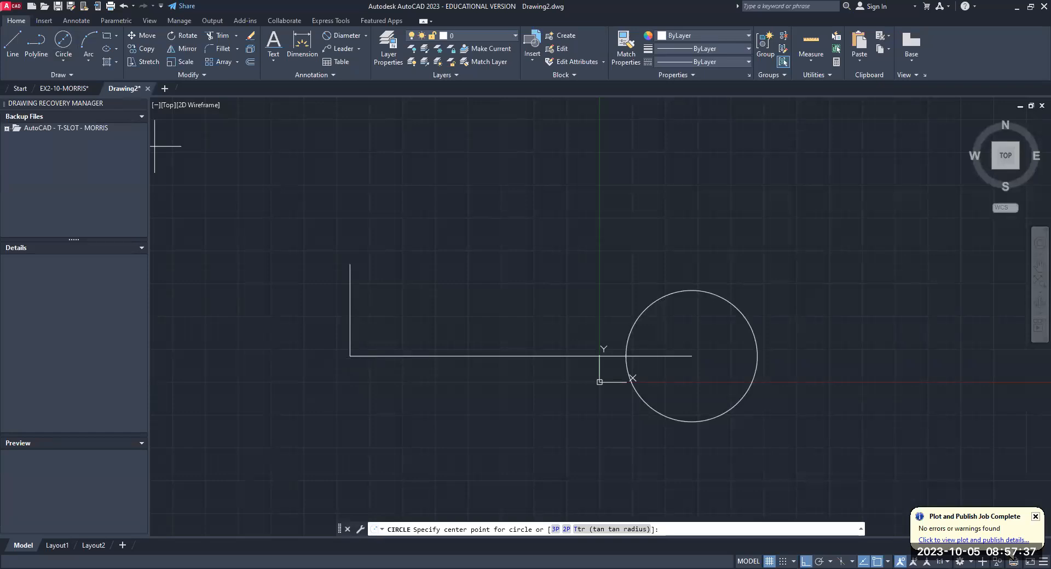
{"action": "left_click", "coordinate": [350, 264]}
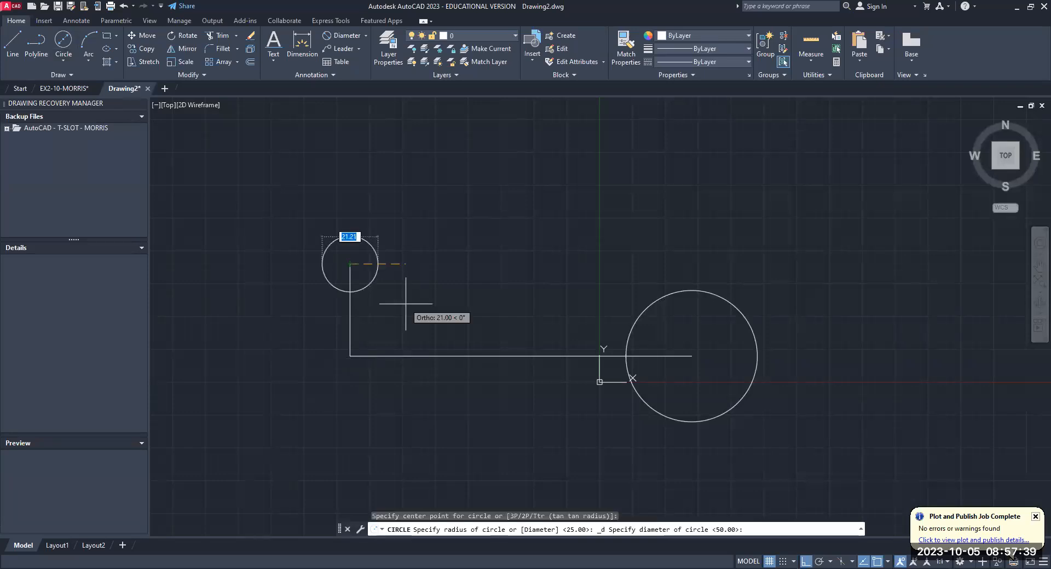
{"action": "type", "text": "40"}
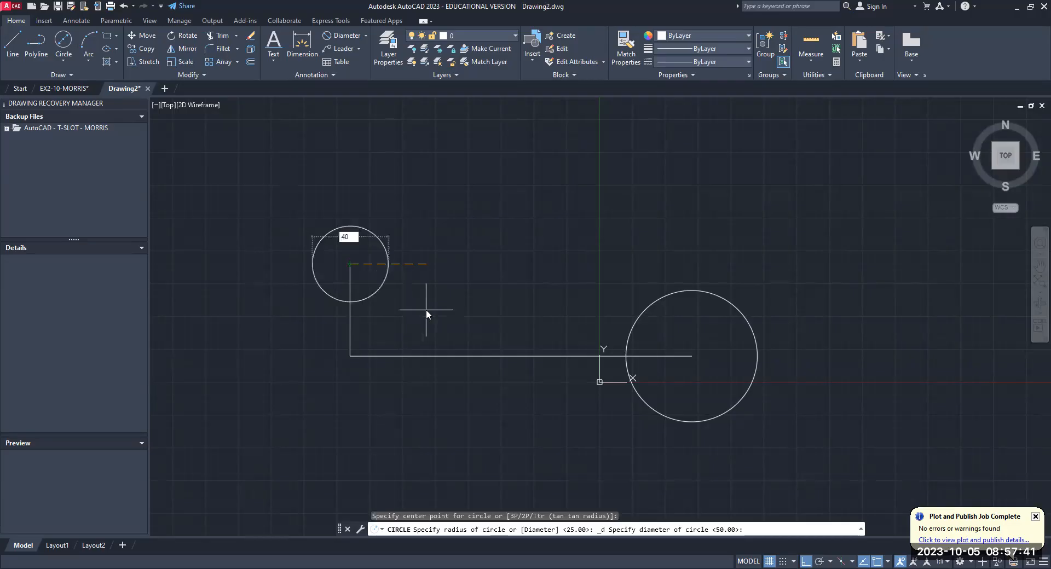
{"action": "key", "text": "Return"}
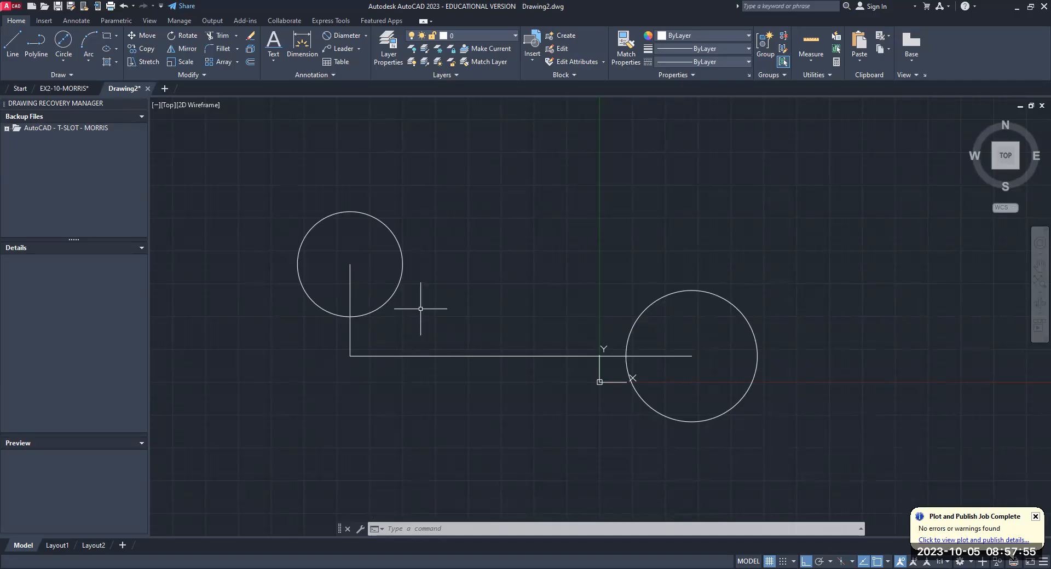
- Draw a straight line joining the centers of the 40 mm and 50 mm circles
{"action": "left_click", "coordinate": [12, 53]}
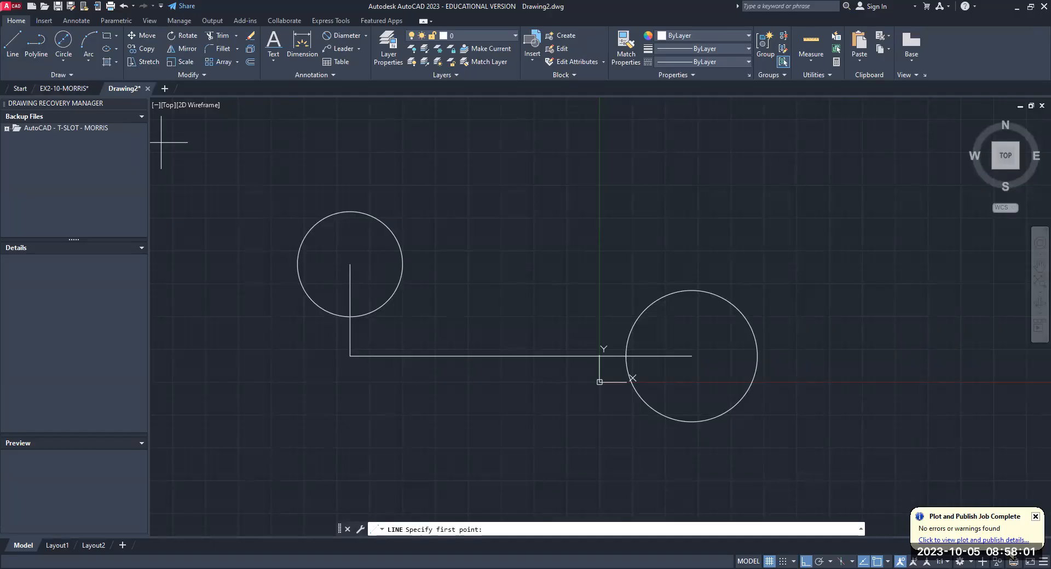
{"action": "left_click", "coordinate": [692, 355]}
{"action": "right_click", "coordinate": [518, 126]}
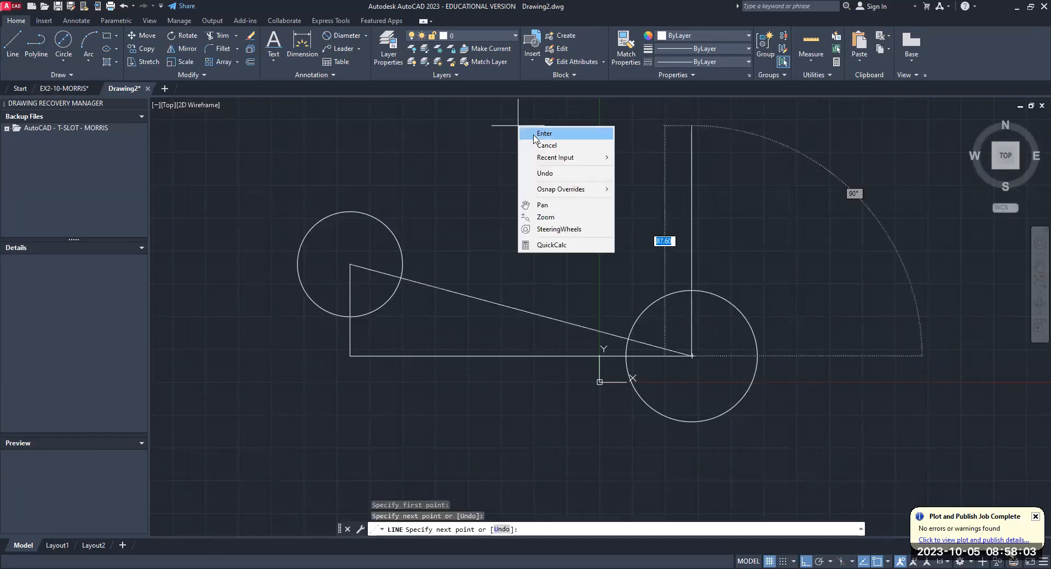
{"action": "left_click", "coordinate": [544, 133]}
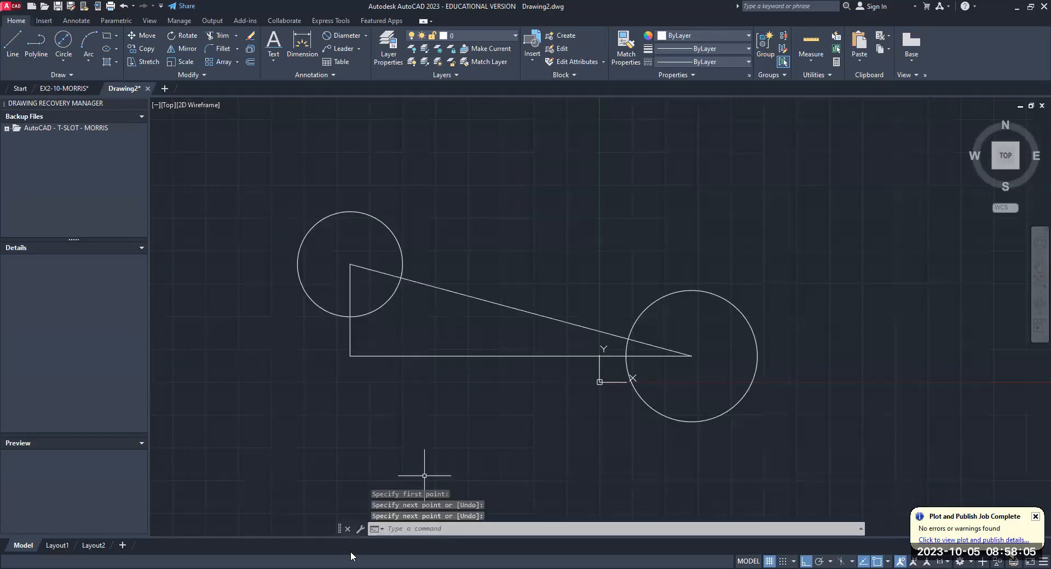
- Erase the 130 mm horizontal and 35 mm vertical construction lines
{"action": "left_click", "coordinate": [454, 356]}
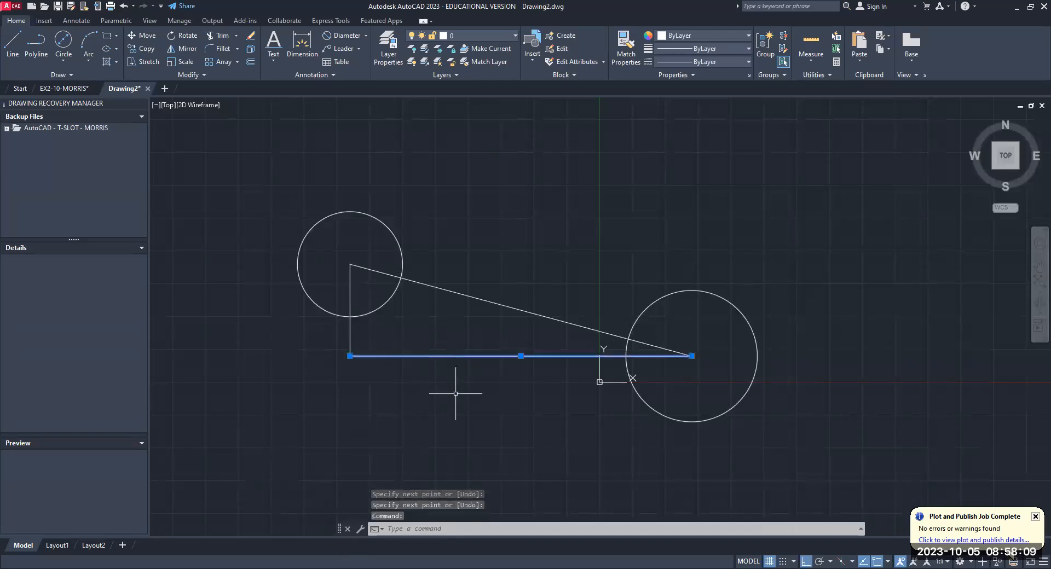
{"action": "key", "text": "Delete"}
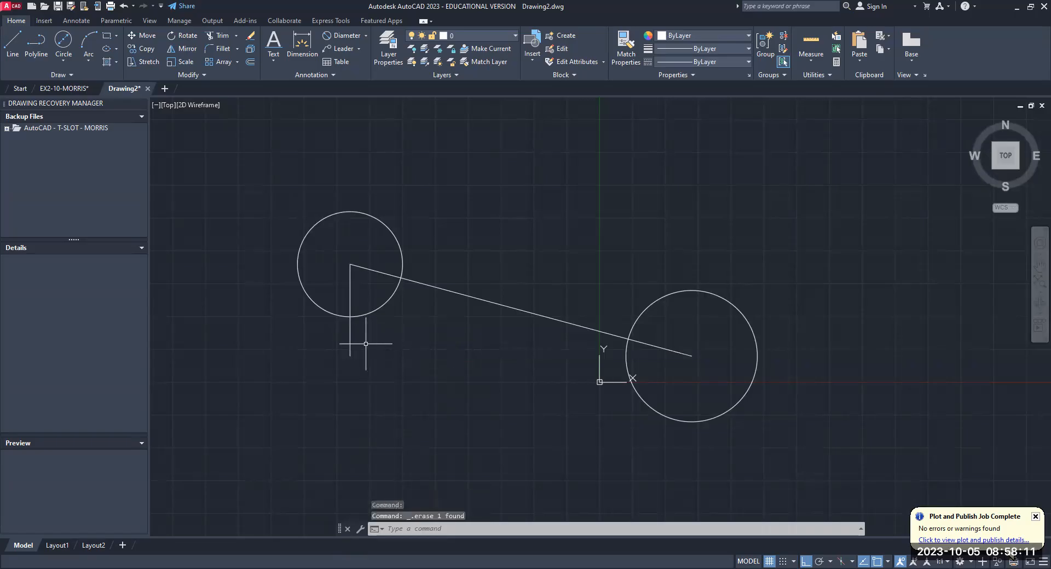
{"action": "left_click", "coordinate": [350, 341]}
{"action": "key", "text": "Delete"}
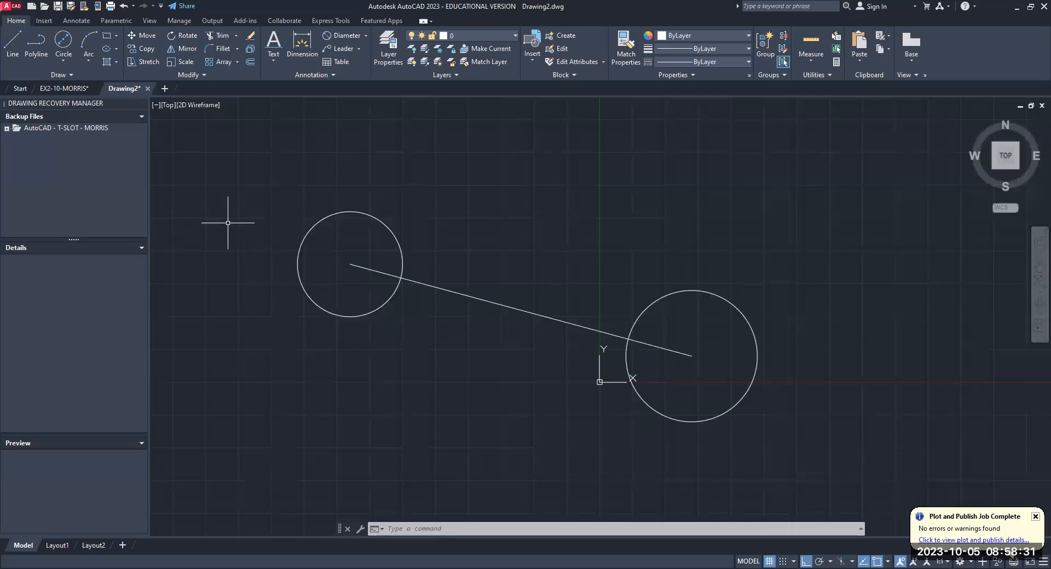
- Offset the sloped line joining the two circle centers by 10 mm to its upper side
{"action": "type", "text": "offset"}
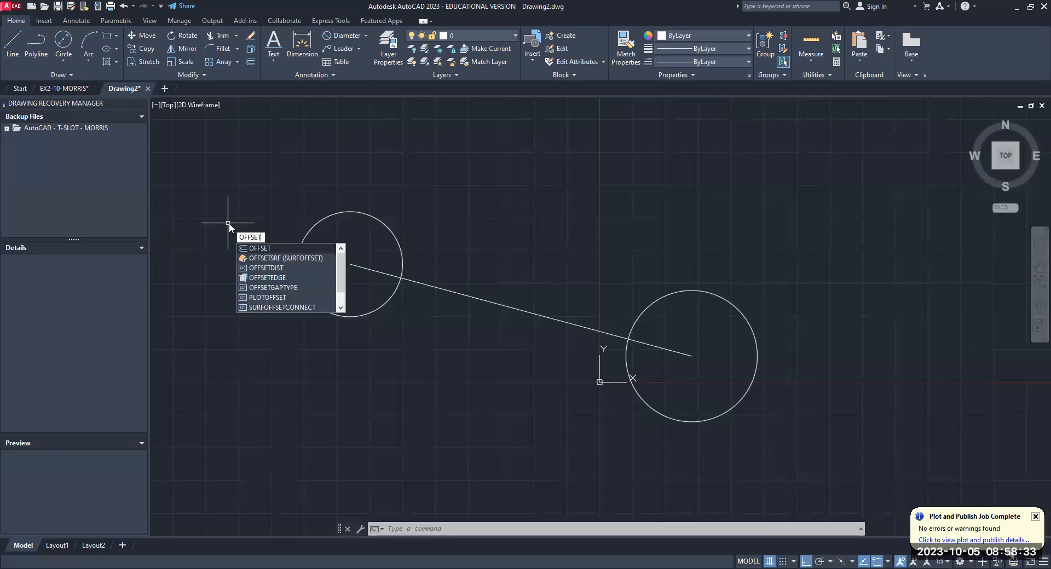
{"action": "key", "text": "Return"}
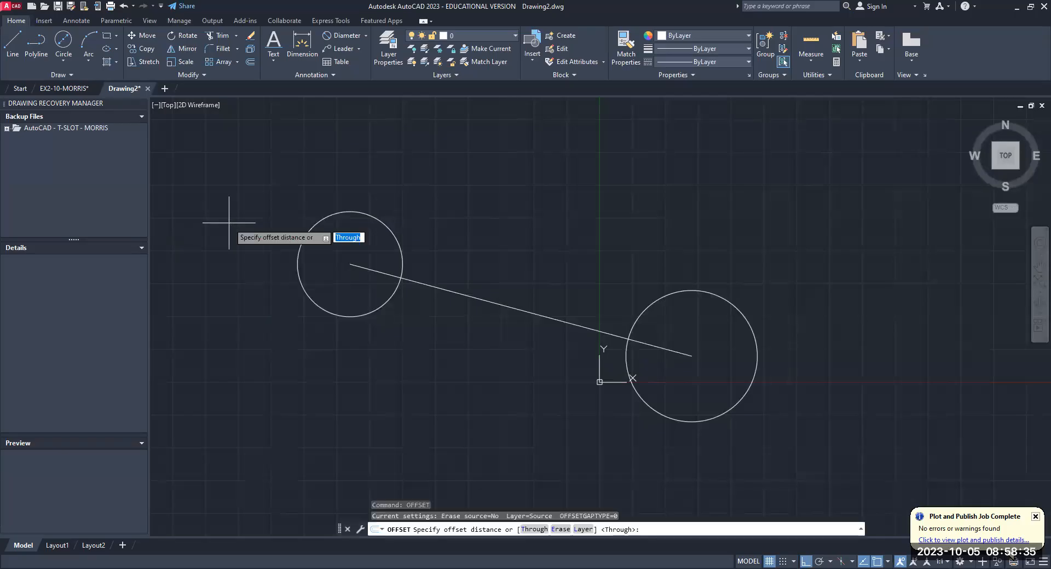
{"action": "type", "text": "10"}
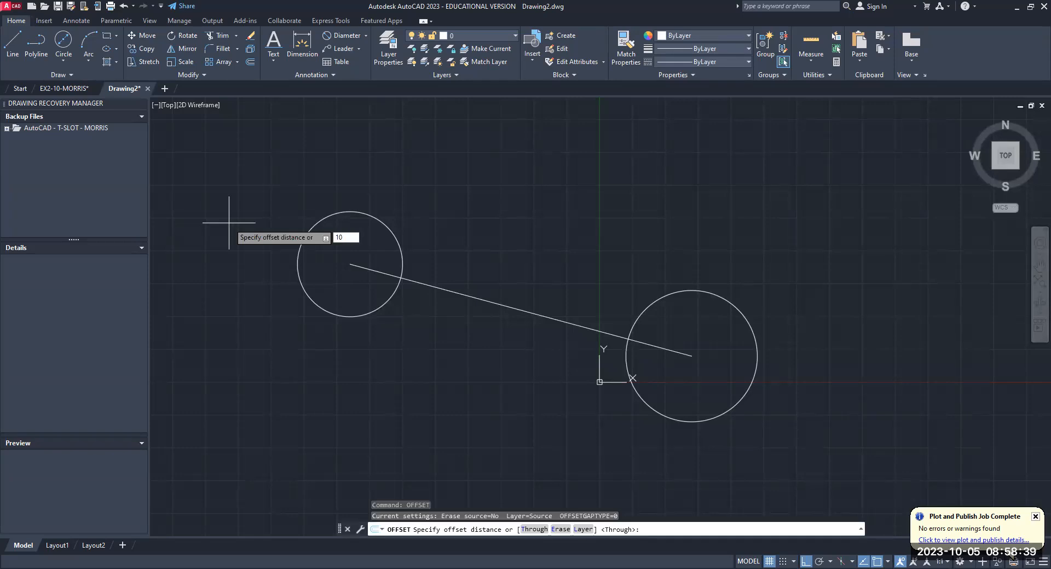
{"action": "key", "text": "Return"}
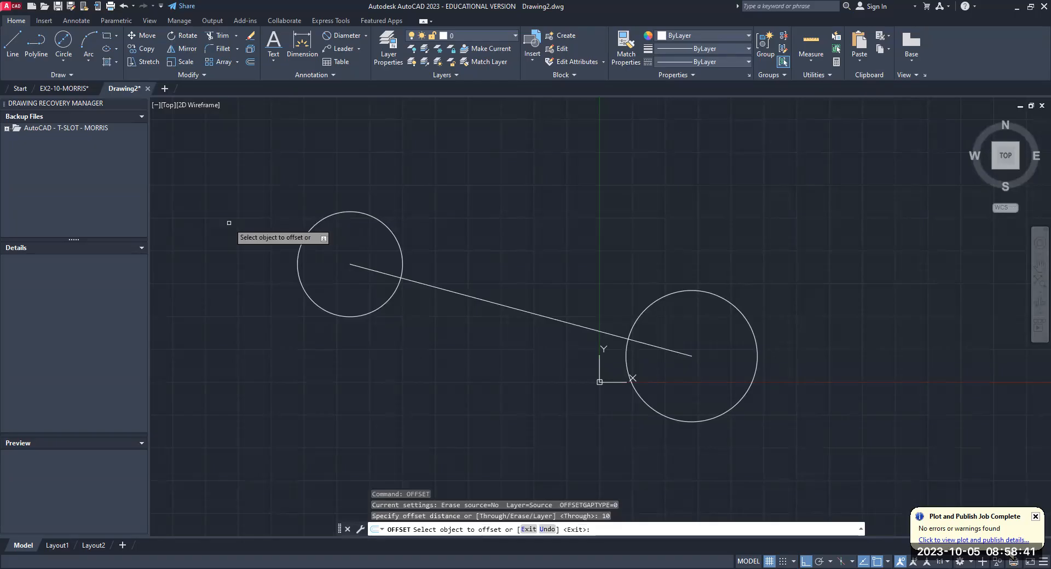
{"action": "left_click", "coordinate": [466, 296]}
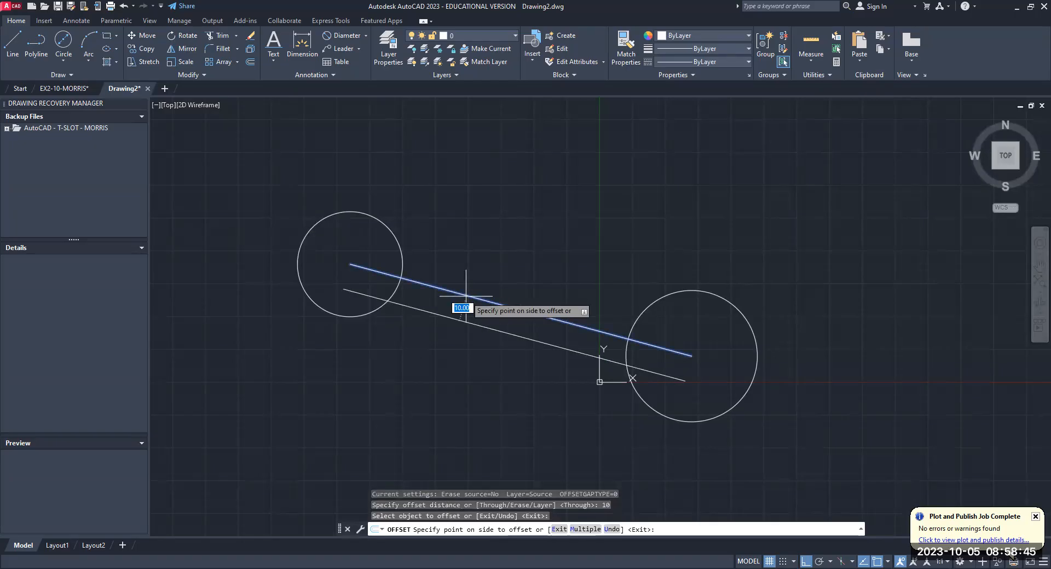
{"action": "left_click", "coordinate": [504, 240]}
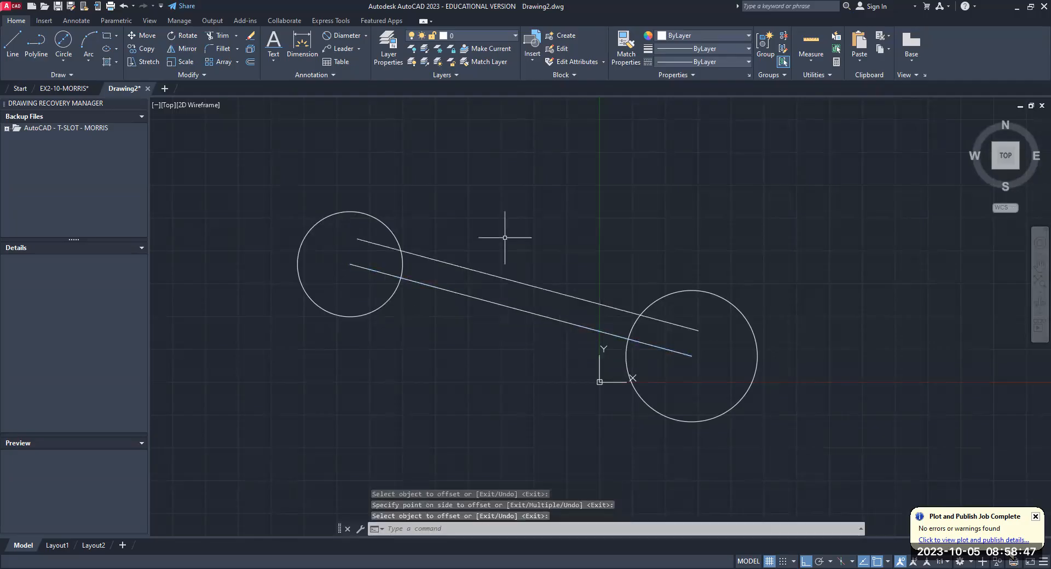
- Cancel the repeated Offset command and undo the last offset of the sloped center line
{"action": "key", "text": "Return"}
{"action": "key", "text": "Return"}
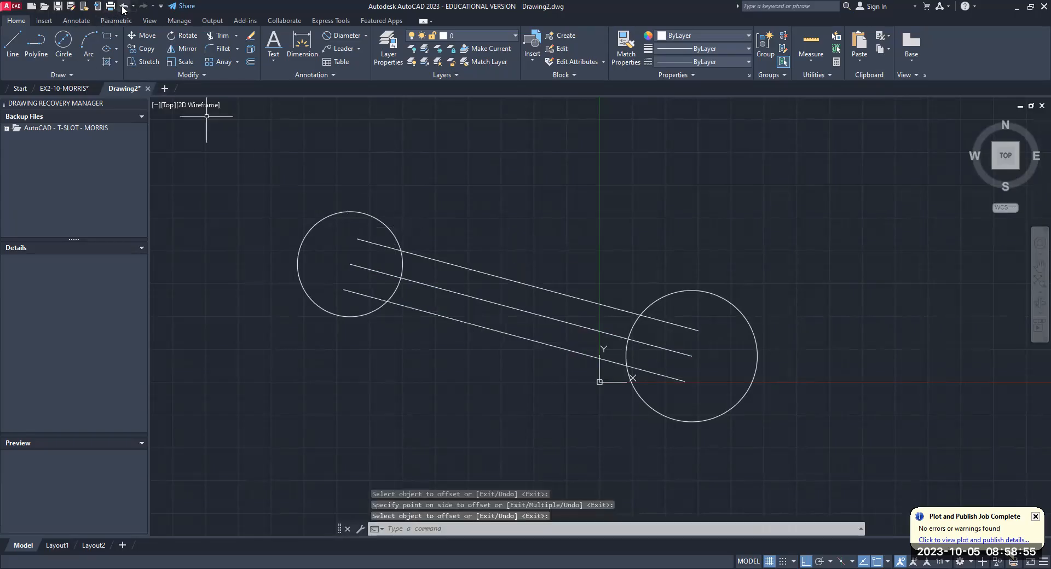
{"action": "left_click", "coordinate": [123, 7]}
{"action": "left_click", "coordinate": [122, 6]}
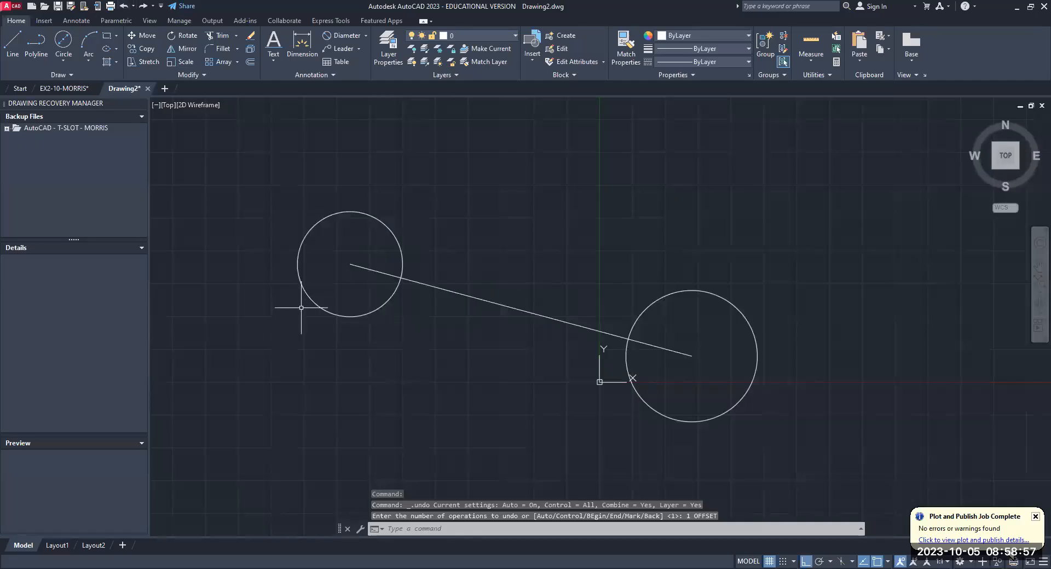
- Offset the sloped line joining the two circle centers by 10 mm to its upper side
{"action": "type", "text": "offset"}
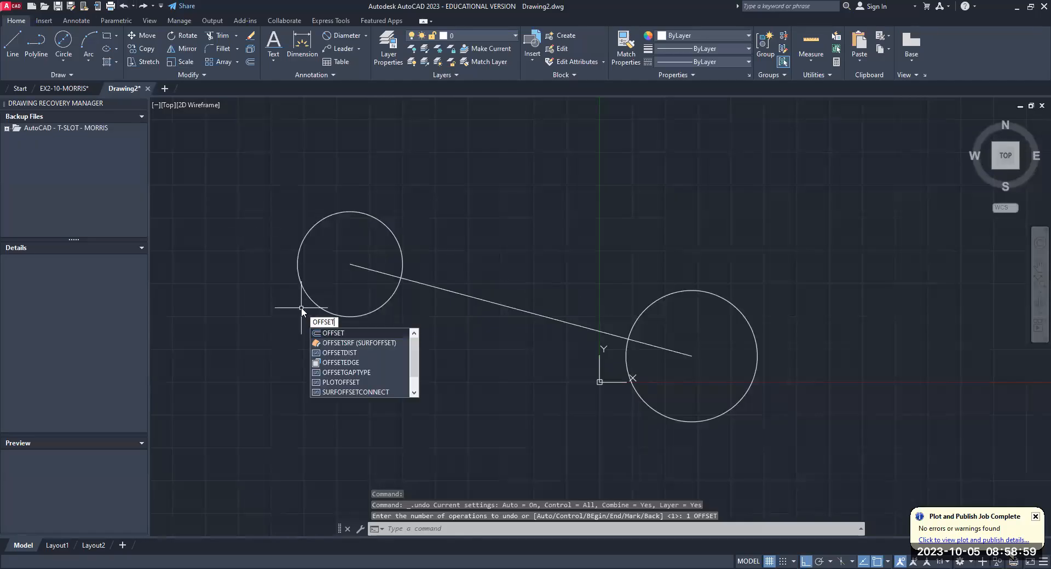
{"action": "key", "text": "Return"}
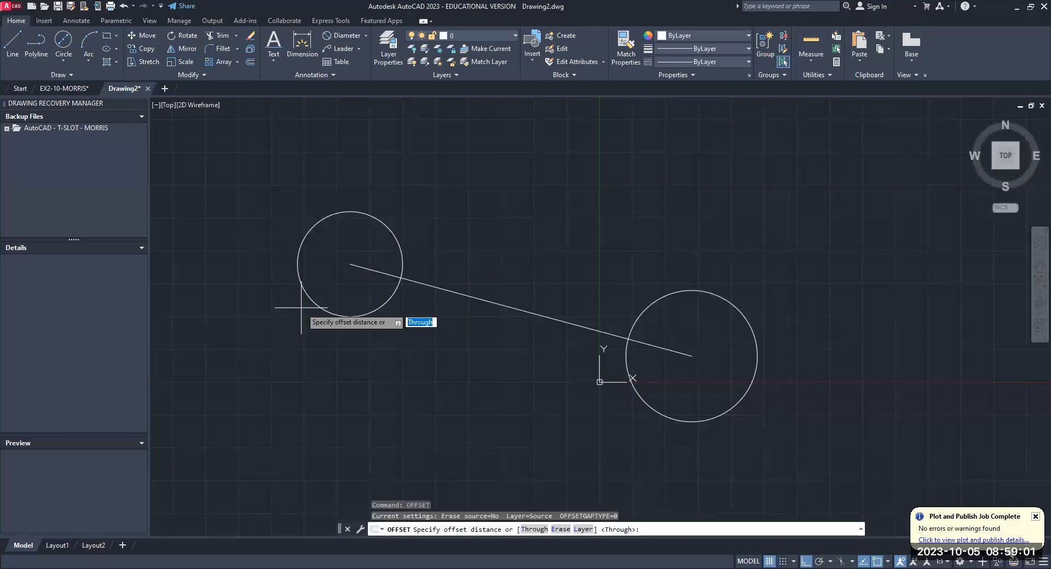
{"action": "type", "text": "10"}
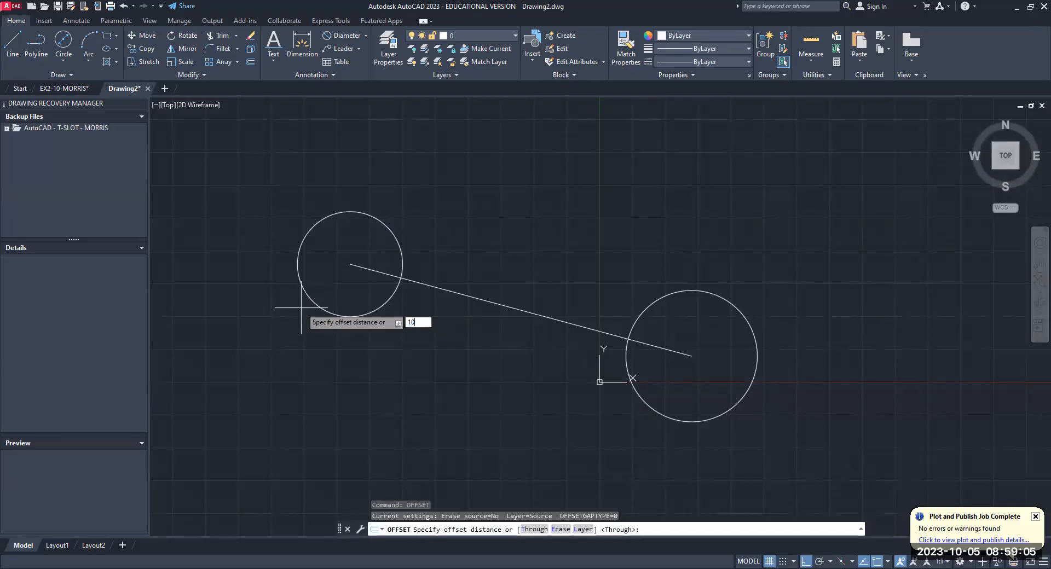
{"action": "key", "text": "Return"}
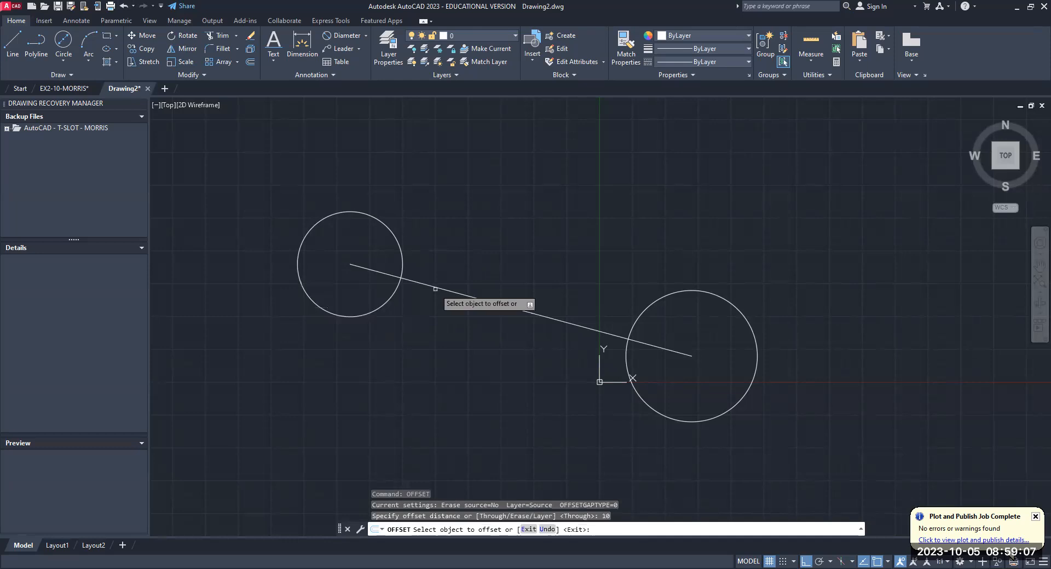
{"action": "left_click", "coordinate": [435, 289]}
{"action": "left_click", "coordinate": [493, 225]}
{"action": "key", "text": "Return"}
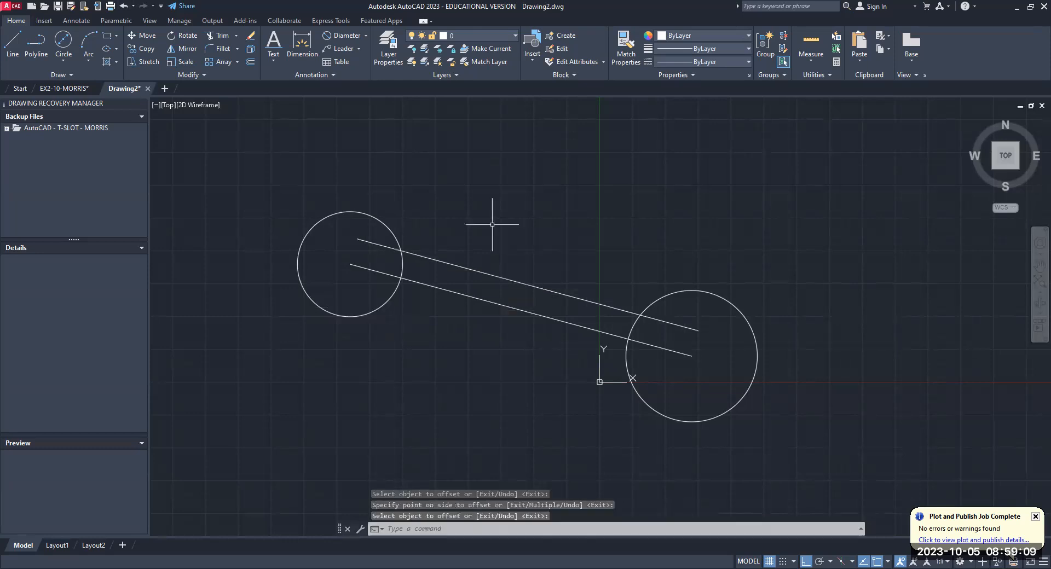
{"action": "key", "text": "Escape"}
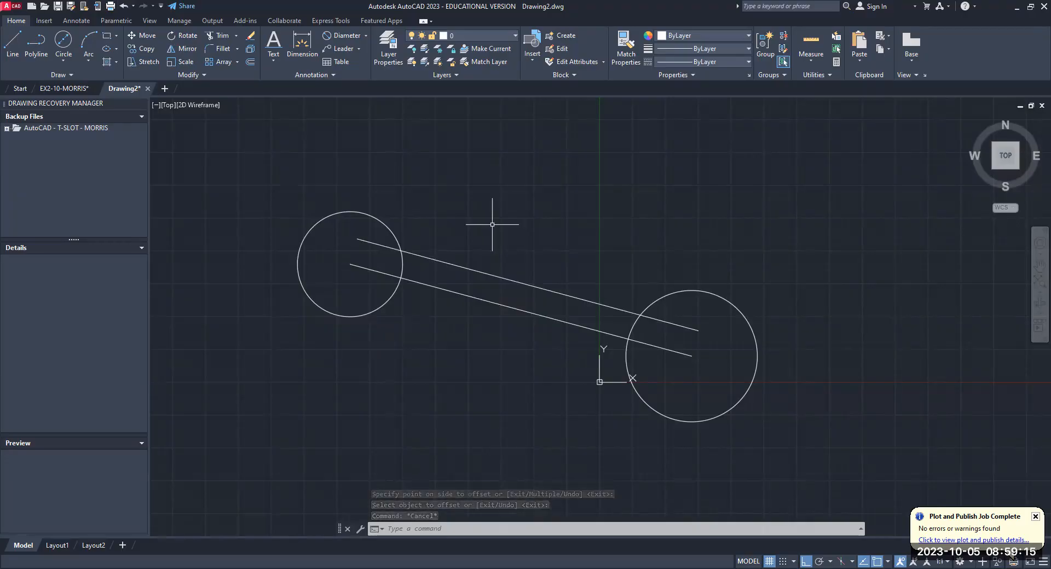
- Offset the line joining the circle centers by 10 mm to its lower side
{"action": "type", "text": "off"}
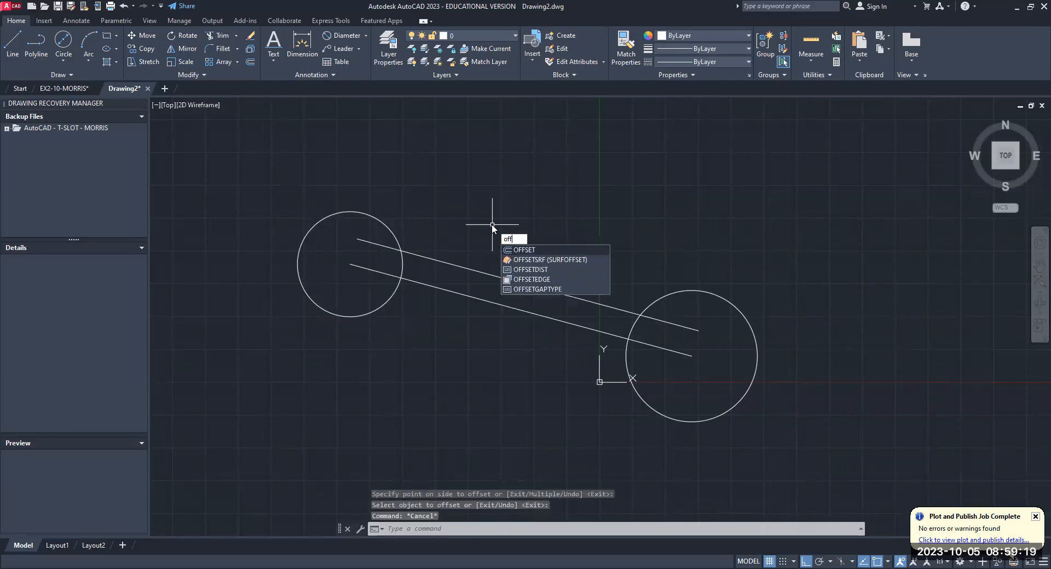
{"action": "type", "text": "set"}
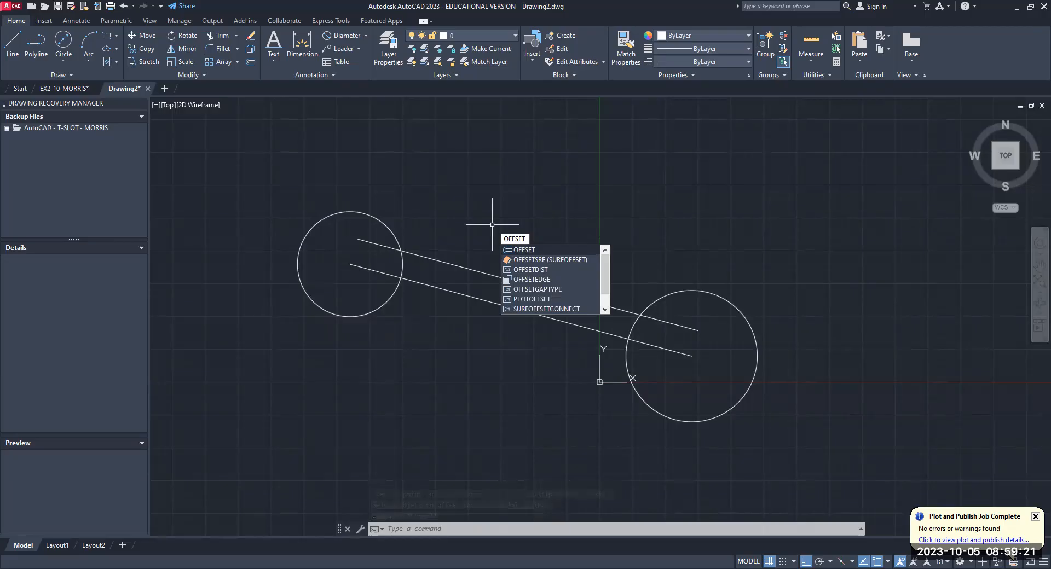
{"action": "key", "text": "Return"}
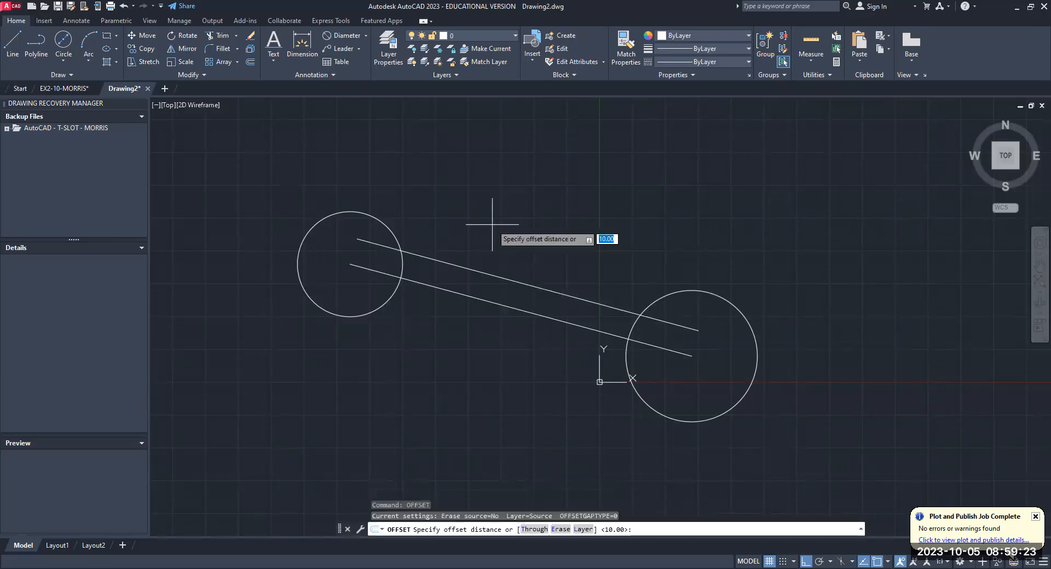
{"action": "key", "text": "Return"}
{"action": "left_click", "coordinate": [468, 297]}
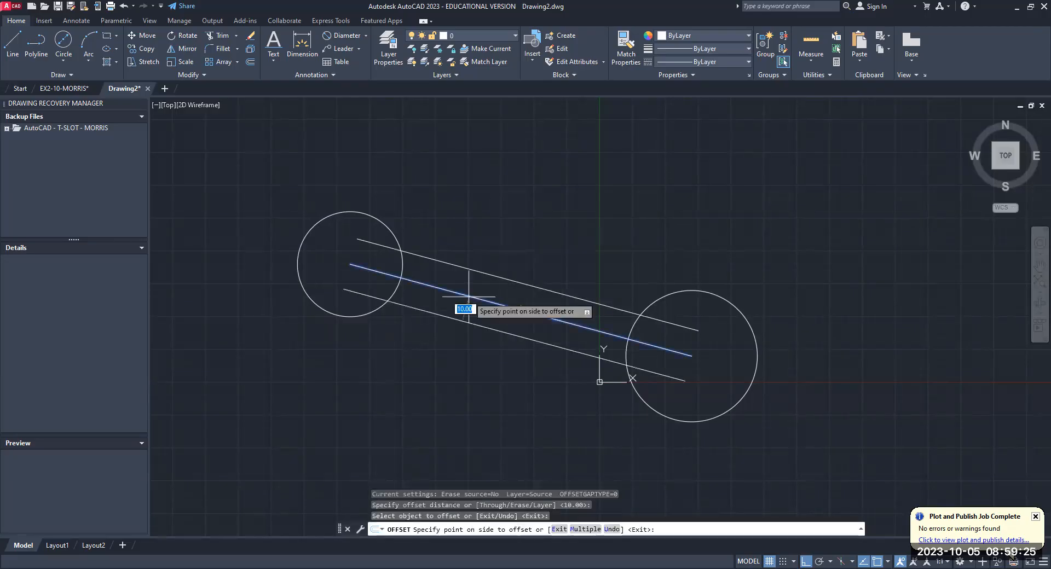
{"action": "left_click", "coordinate": [433, 364]}
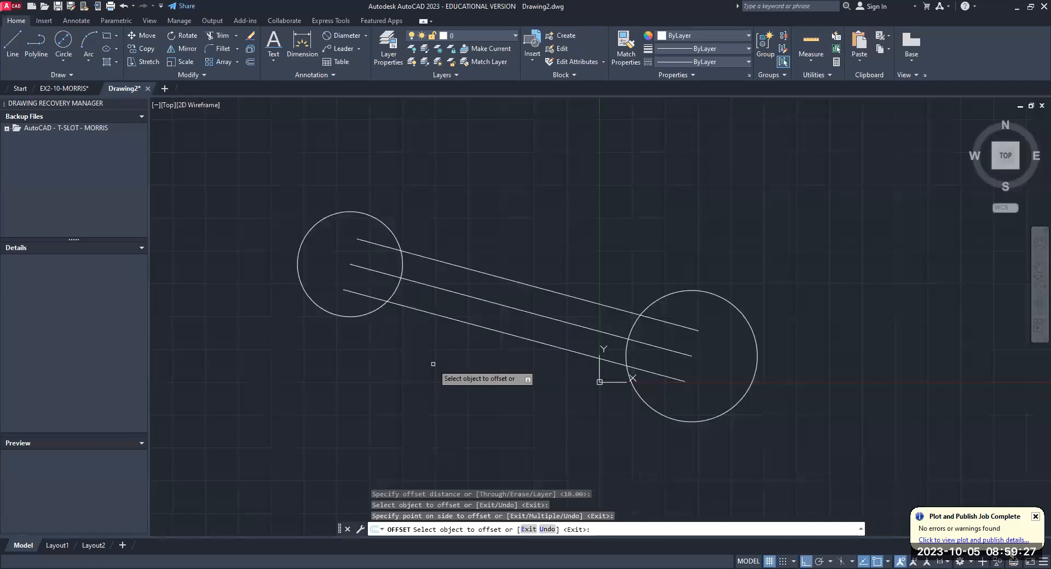
{"action": "key", "text": "Escape"}
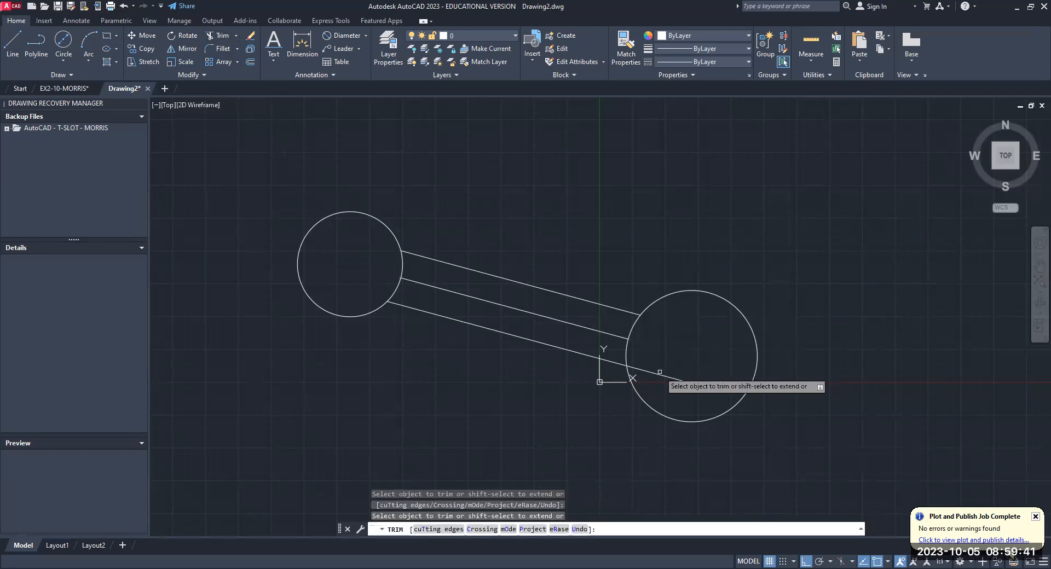
- Trim away the end of the lower sloped line that lies inside the 50 mm circle
{"action": "left_click", "coordinate": [660, 371]}
{"action": "key", "text": "Escape"}
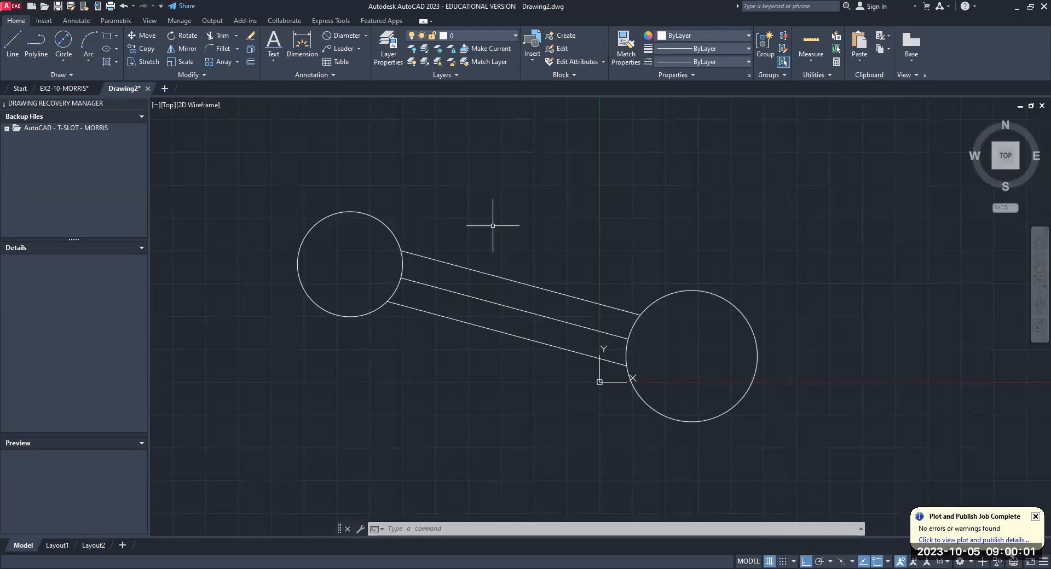
- Draw a circle of diameter 30 concentric with the 50 mm circle, by center and diameter
{"action": "left_click", "coordinate": [65, 61]}
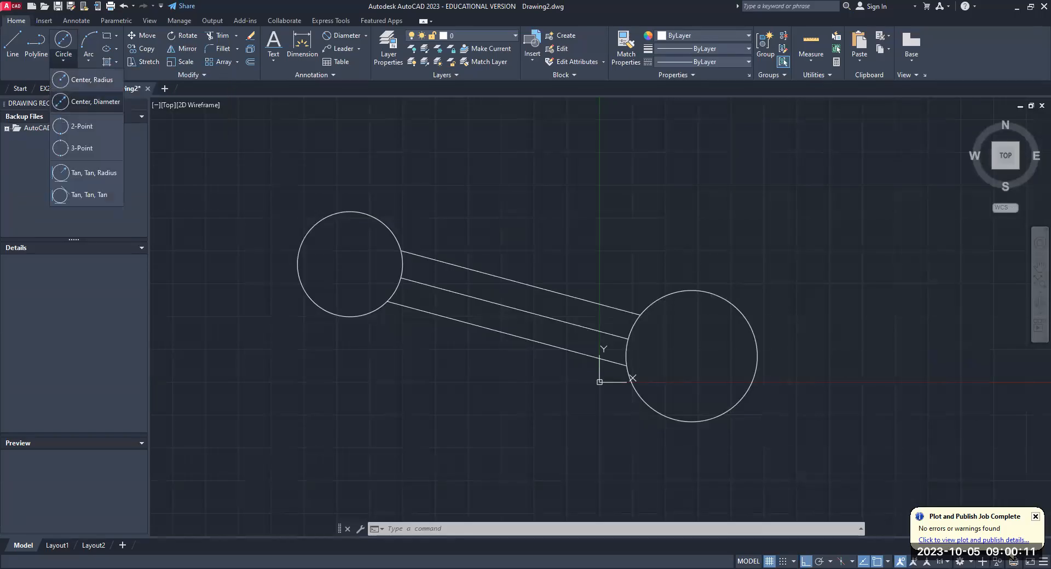
{"action": "left_click", "coordinate": [95, 101]}
{"action": "left_click", "coordinate": [692, 356]}
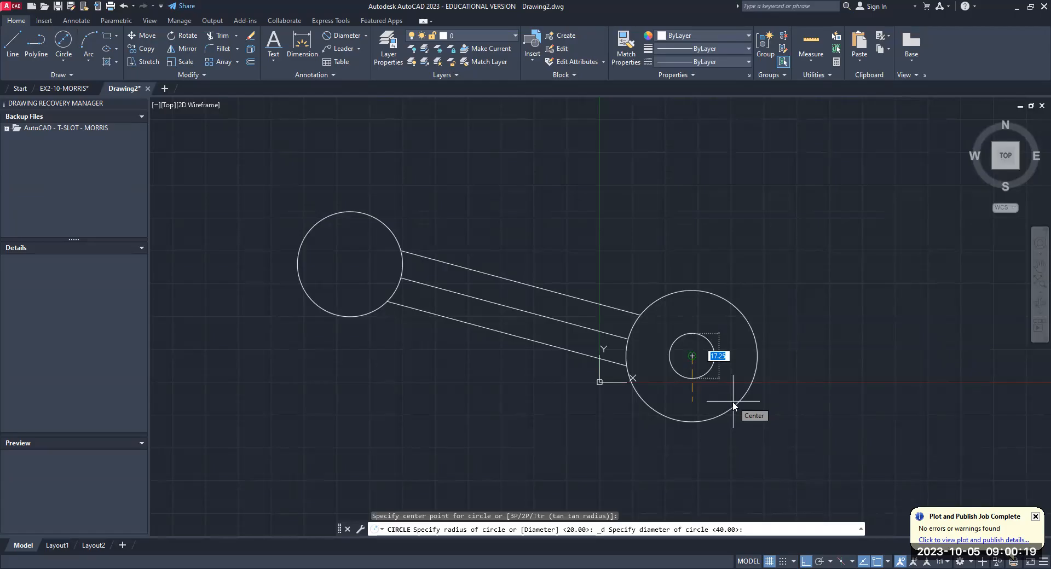
{"action": "type", "text": "30"}
{"action": "key", "text": "Return"}
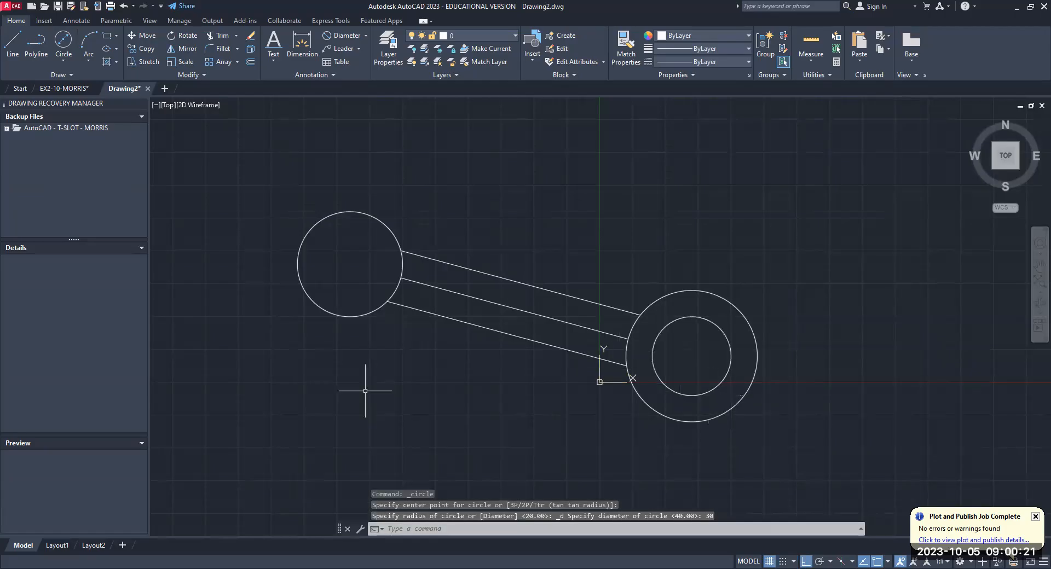
- Draw a circle of diameter 25 concentric with the 40 mm circle, by center and diameter
{"action": "left_click", "coordinate": [62, 59]}
{"action": "left_click", "coordinate": [74, 102]}
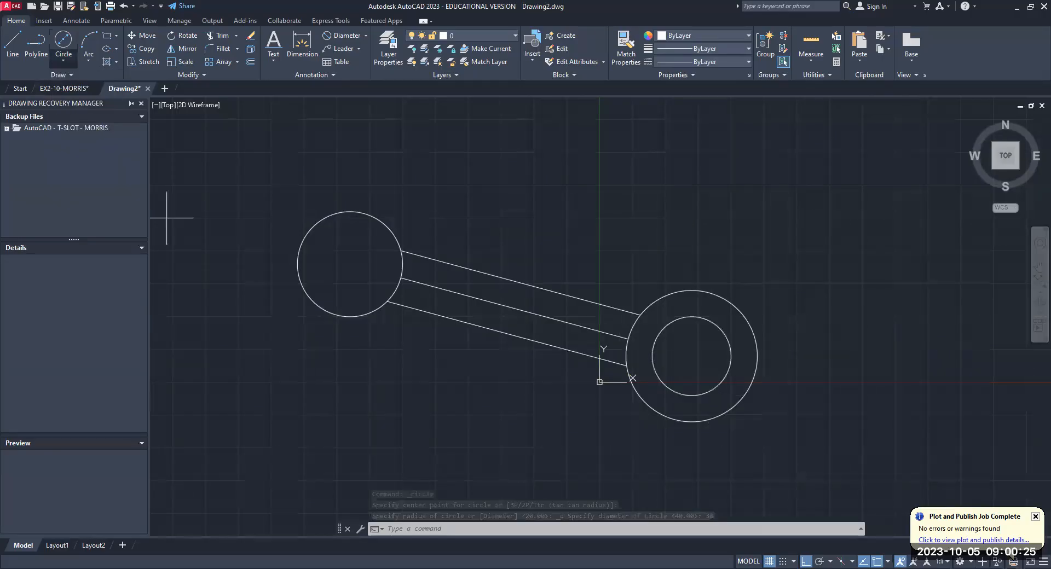
{"action": "left_click", "coordinate": [350, 265]}
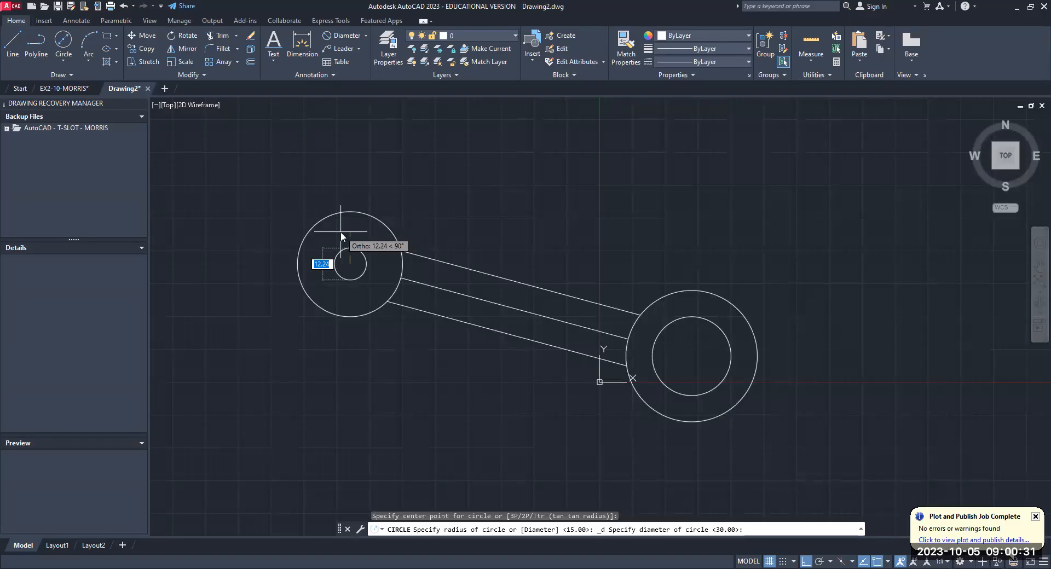
{"action": "type", "text": "25"}
{"action": "key", "text": "Return"}
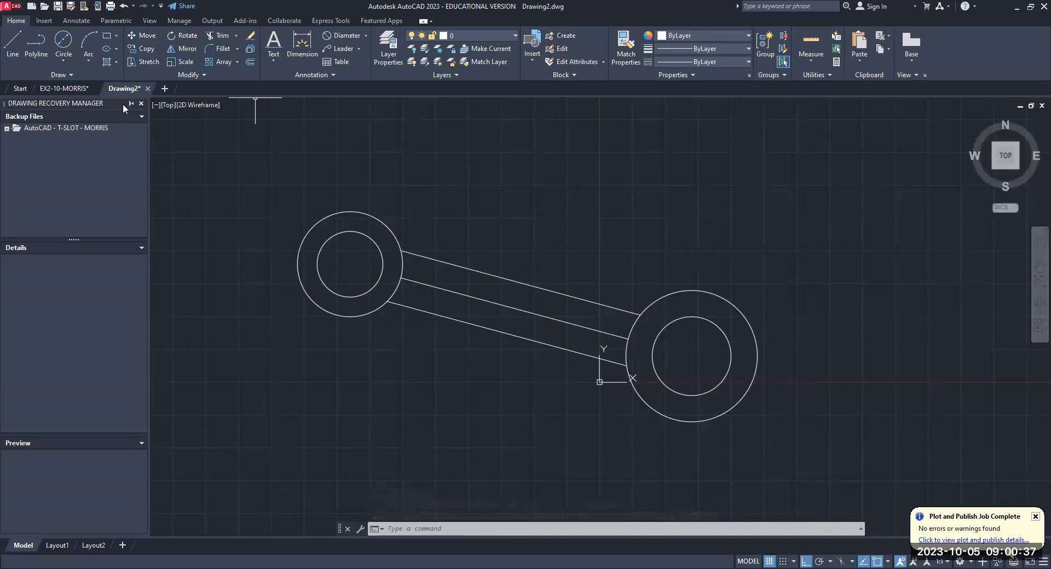
{"action": "left_click", "coordinate": [116, 37]}
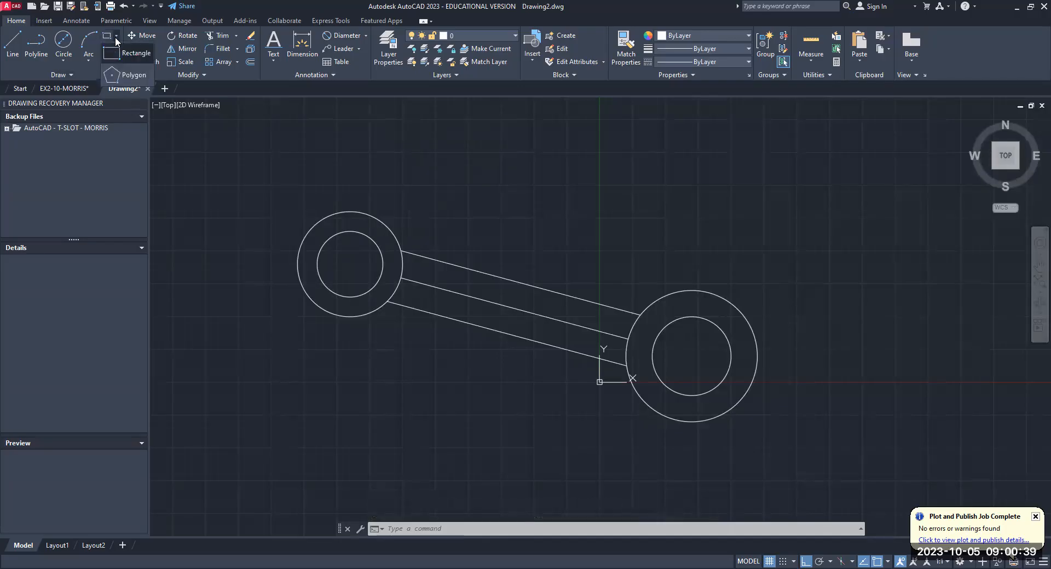
{"action": "left_click", "coordinate": [119, 77]}
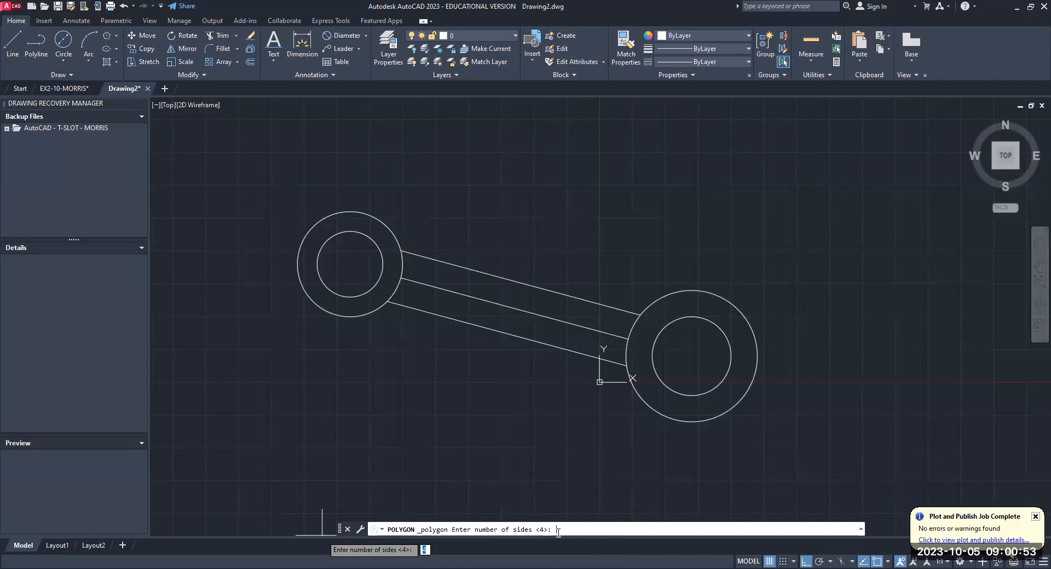
{"action": "type", "text": "6"}
{"action": "key", "text": "Escape"}
{"action": "key", "text": "Escape"}
{"action": "key", "text": "Escape"}
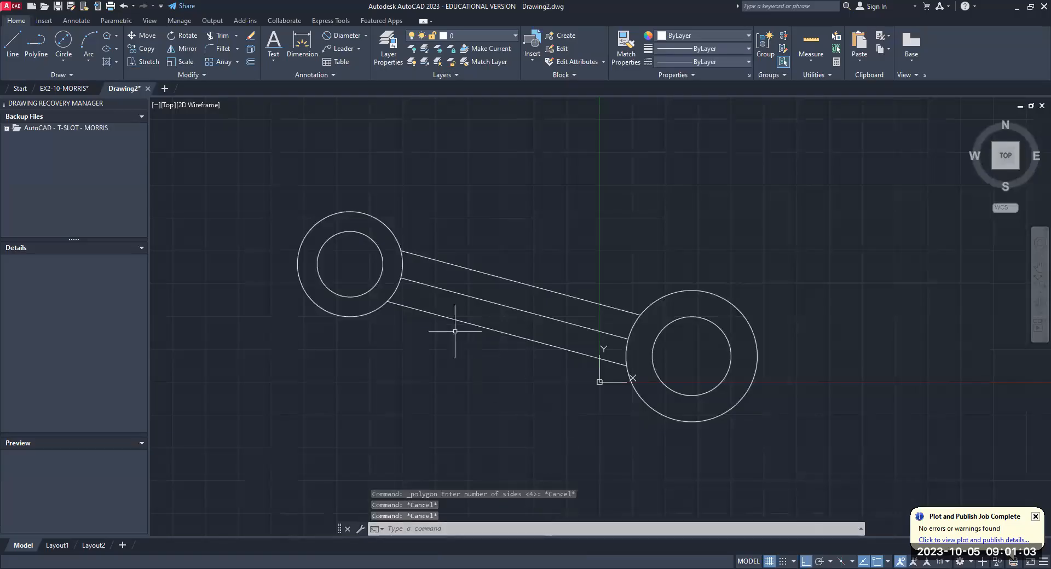
- Draw a 6-sided polygon circumscribed about the 30 mm circle, centered on it and sized to its upper quadrant point
{"action": "left_click", "coordinate": [117, 35]}
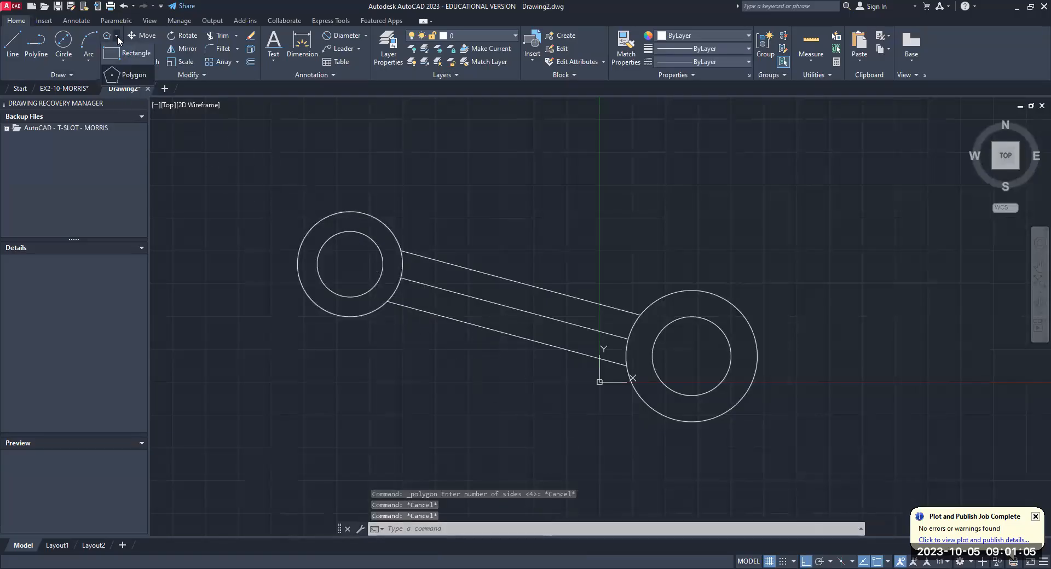
{"action": "left_click", "coordinate": [111, 70]}
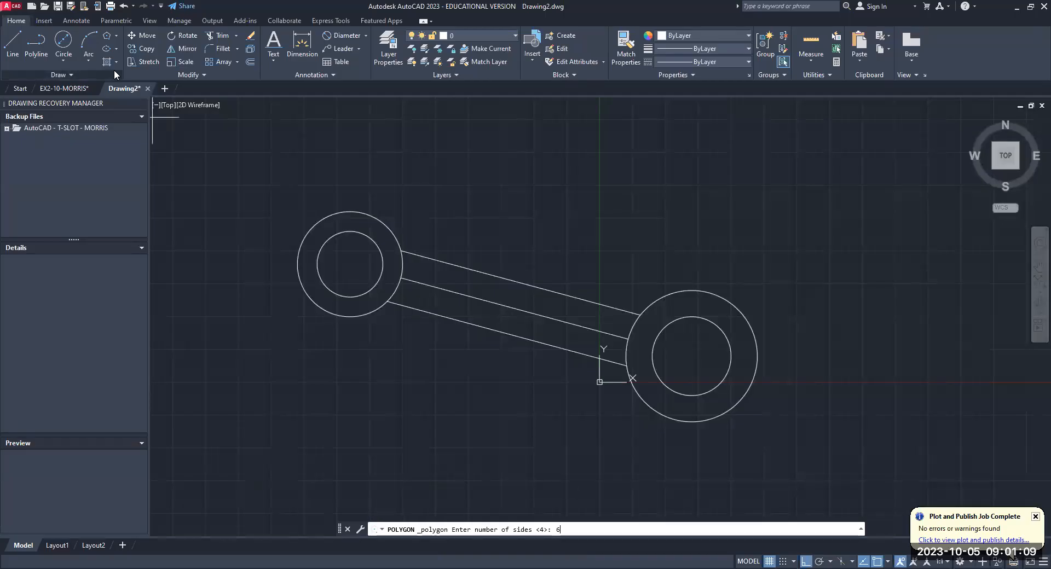
{"action": "type", "text": "6"}
{"action": "key", "text": "Return"}
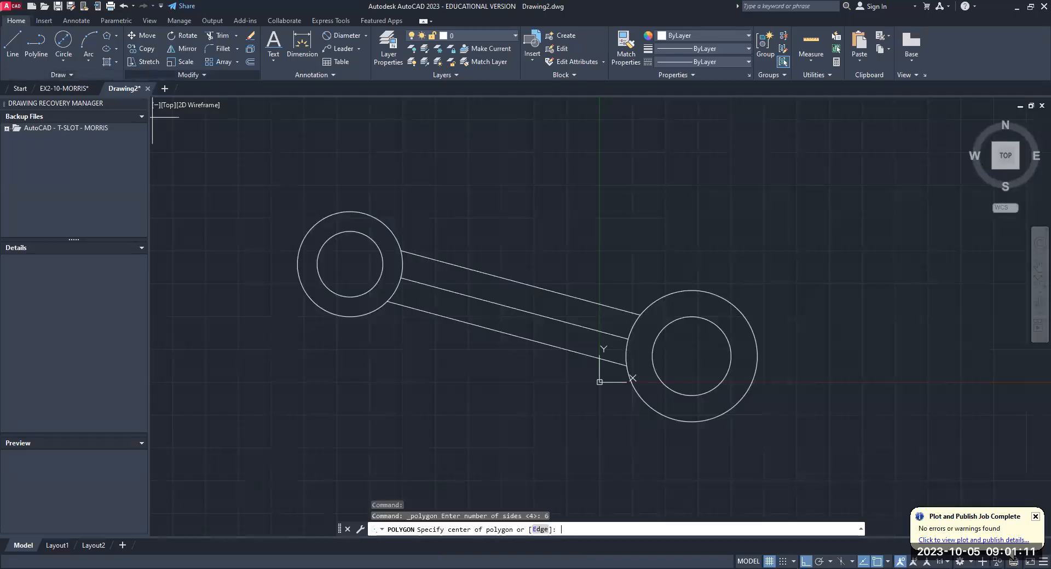
{"action": "left_click", "coordinate": [695, 356]}
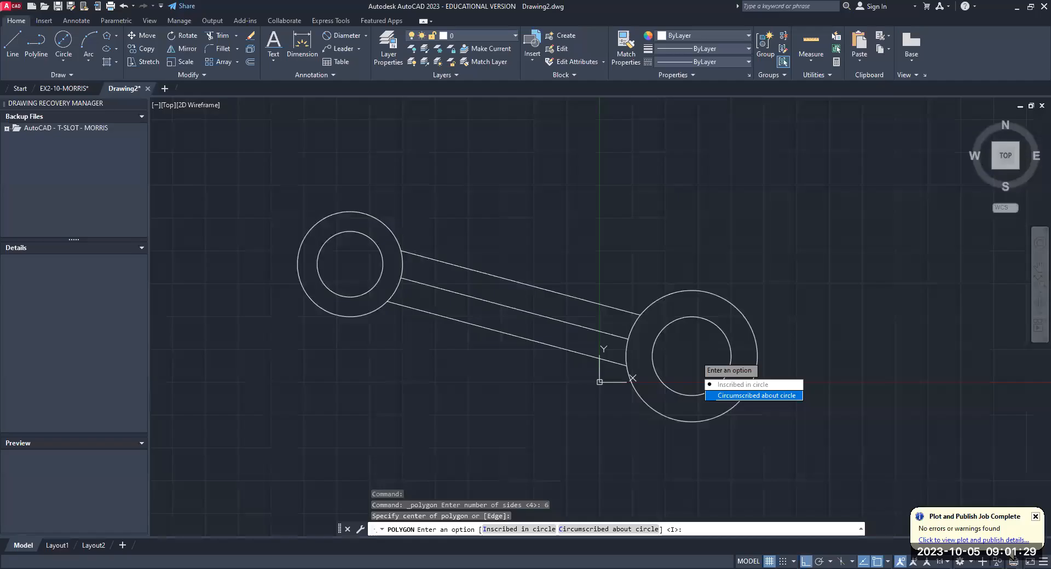
{"action": "left_click", "coordinate": [756, 395]}
{"action": "scroll", "coordinate": [695, 320], "scroll_direction": "up", "scroll_amount": 2}
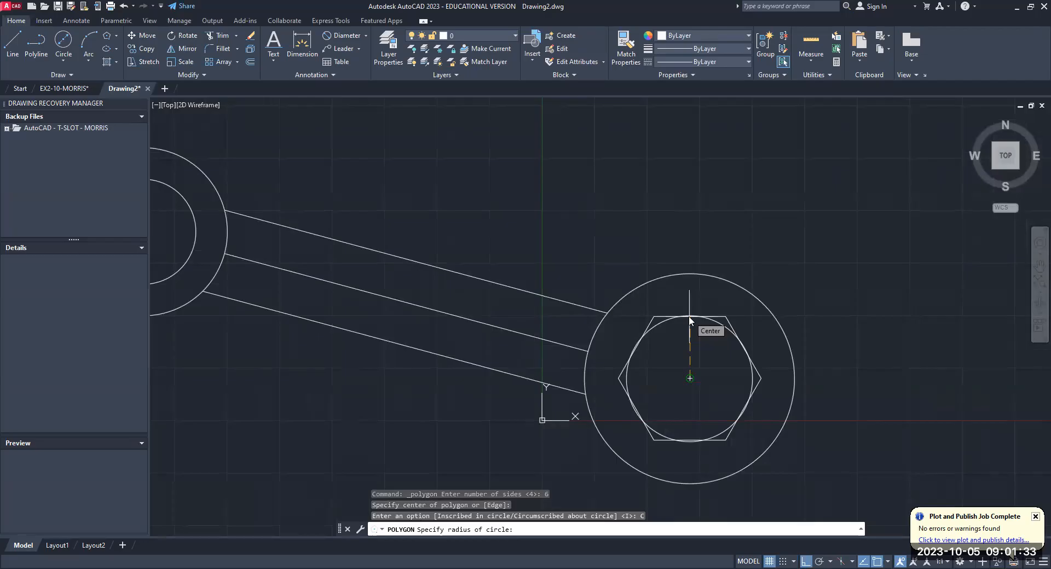
{"action": "type", "text": "quad"}
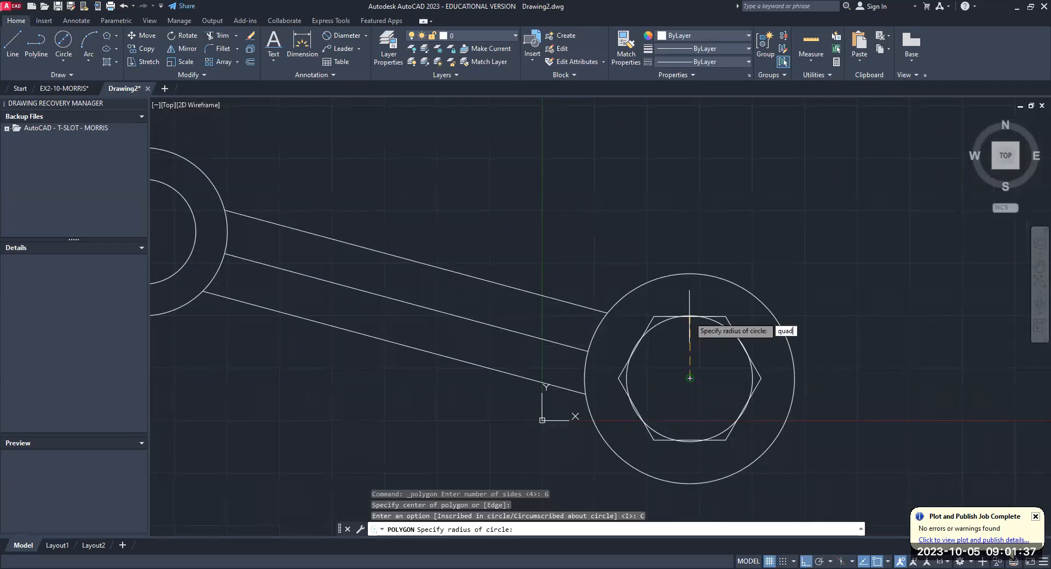
{"action": "key", "text": "Return"}
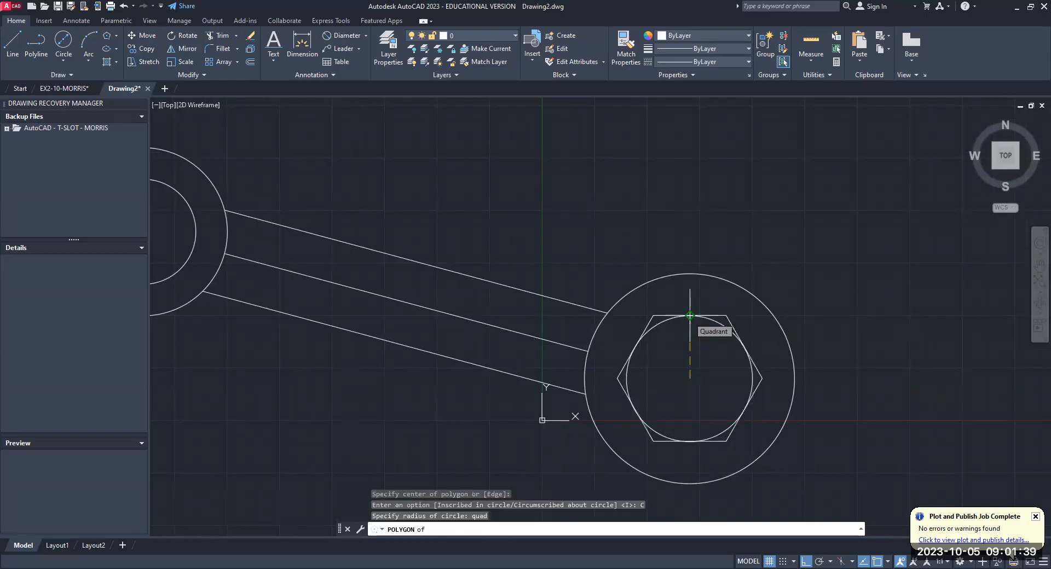
{"action": "left_click", "coordinate": [690, 315]}
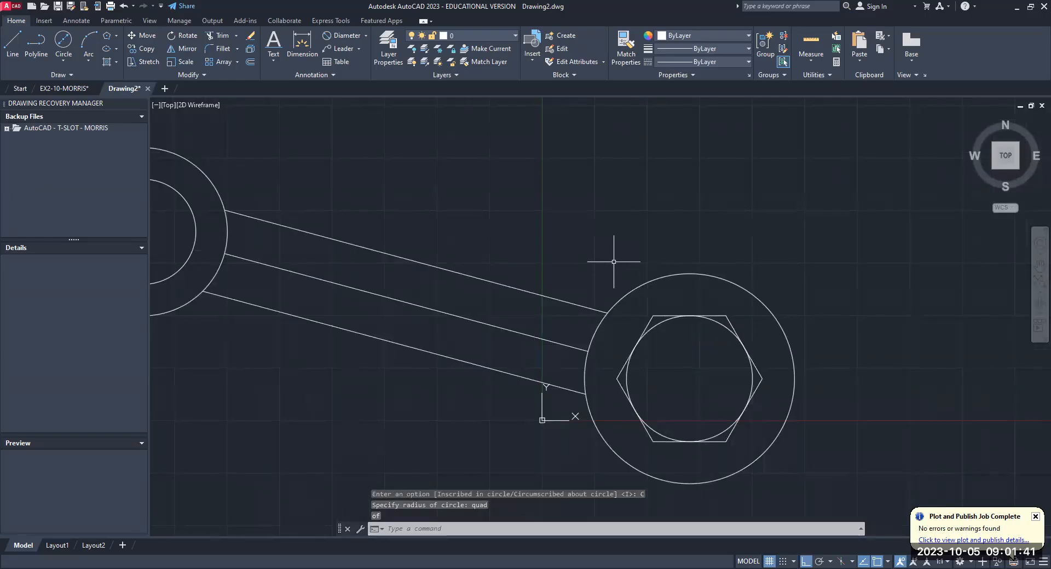
{"action": "scroll", "coordinate": [612, 262], "scroll_direction": "down", "scroll_amount": 2}
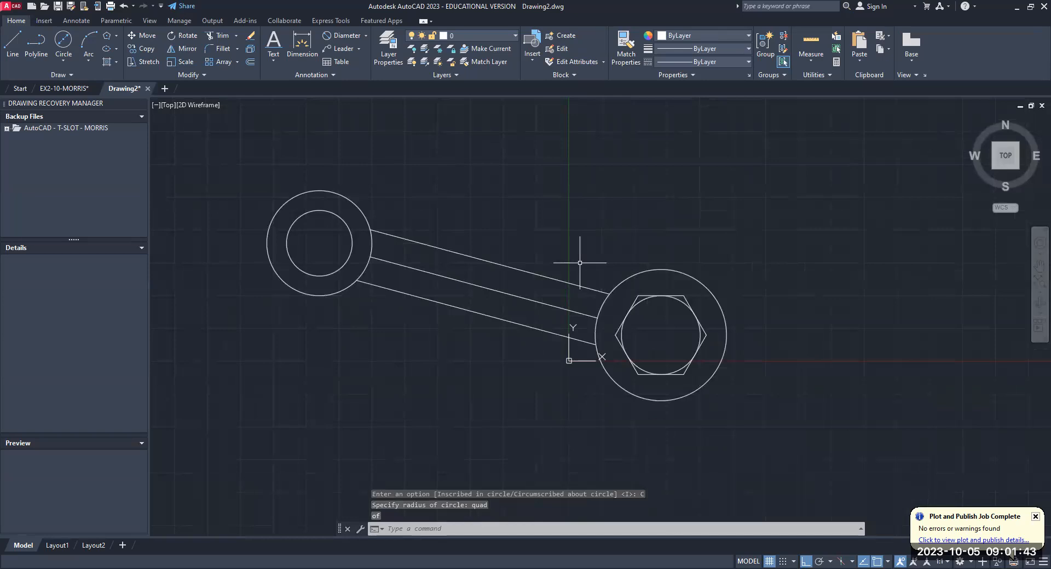
{"action": "middle_click_drag", "start_coordinate": [506, 271], "coordinate": [571, 276]}
{"action": "scroll", "coordinate": [792, 330], "scroll_direction": "up", "scroll_amount": 2}
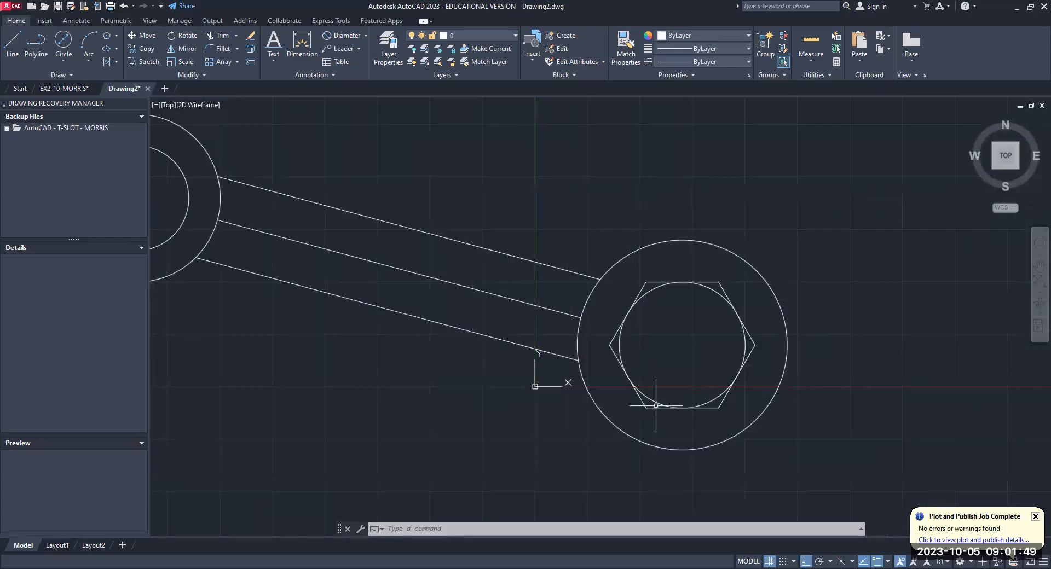
{"action": "scroll", "coordinate": [656, 405], "scroll_direction": "down", "scroll_amount": 2}
{"action": "middle_click_drag", "start_coordinate": [551, 426], "coordinate": [642, 422]}
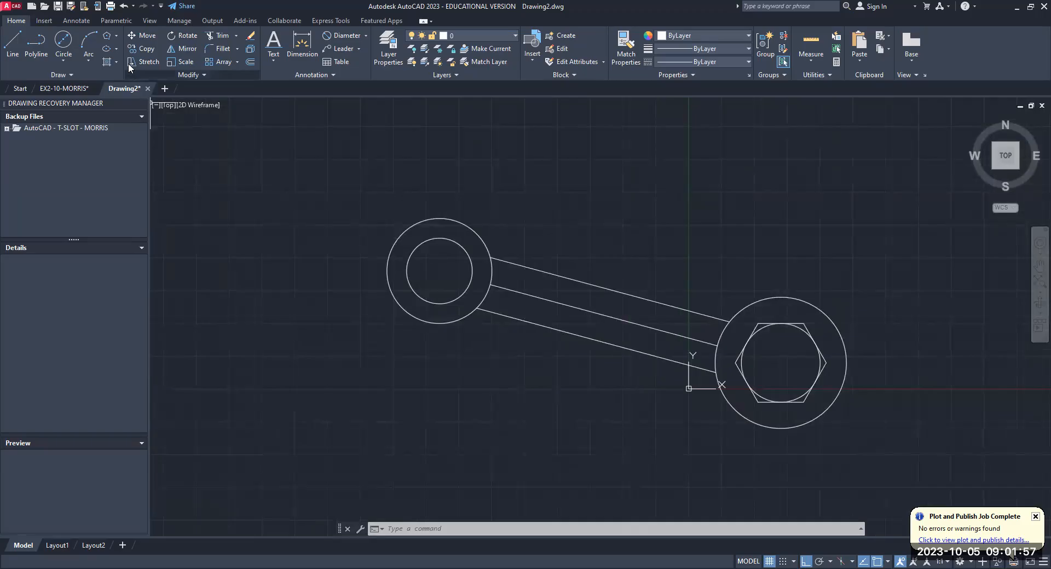
- Draw a 6-sided polygon circumscribed about the 25 mm circle, centered on it and sized to its upper quadrant point
{"action": "left_click", "coordinate": [117, 36]}
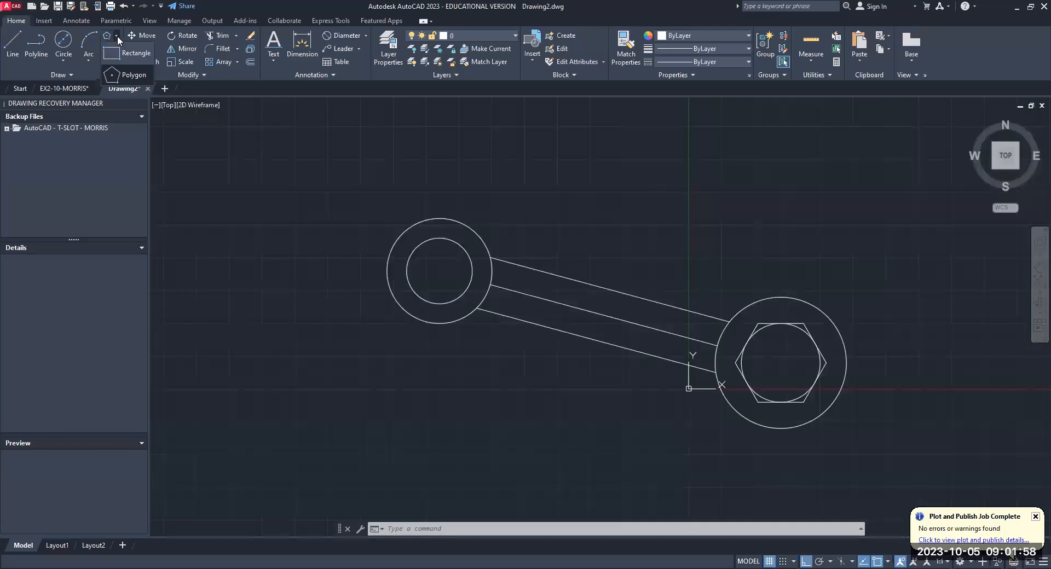
{"action": "left_click", "coordinate": [126, 71]}
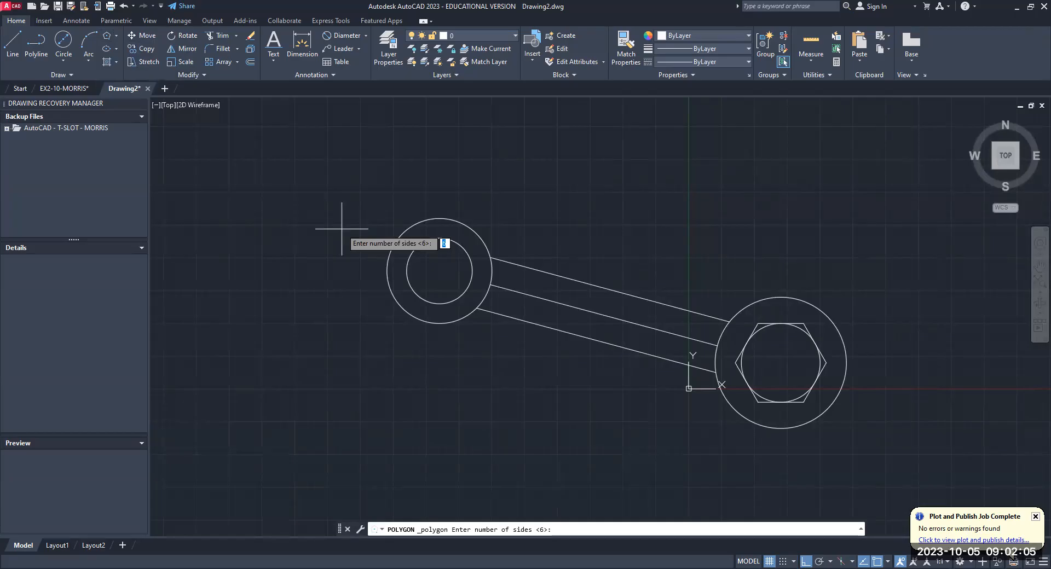
{"action": "key", "text": "Return"}
{"action": "left_click", "coordinate": [440, 272]}
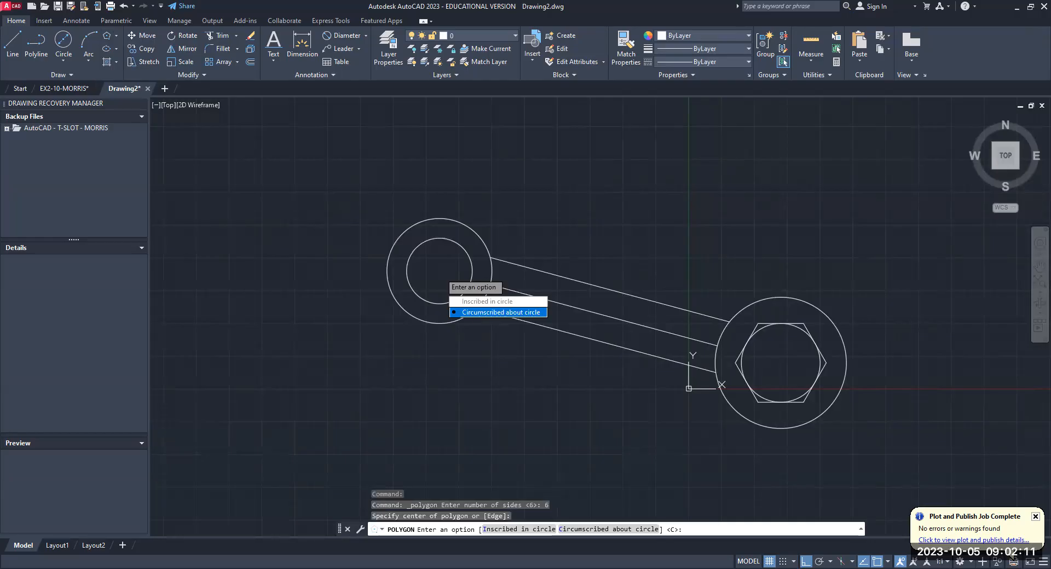
{"action": "key", "text": "Return"}
{"action": "scroll", "coordinate": [441, 232], "scroll_direction": "up", "scroll_amount": 2}
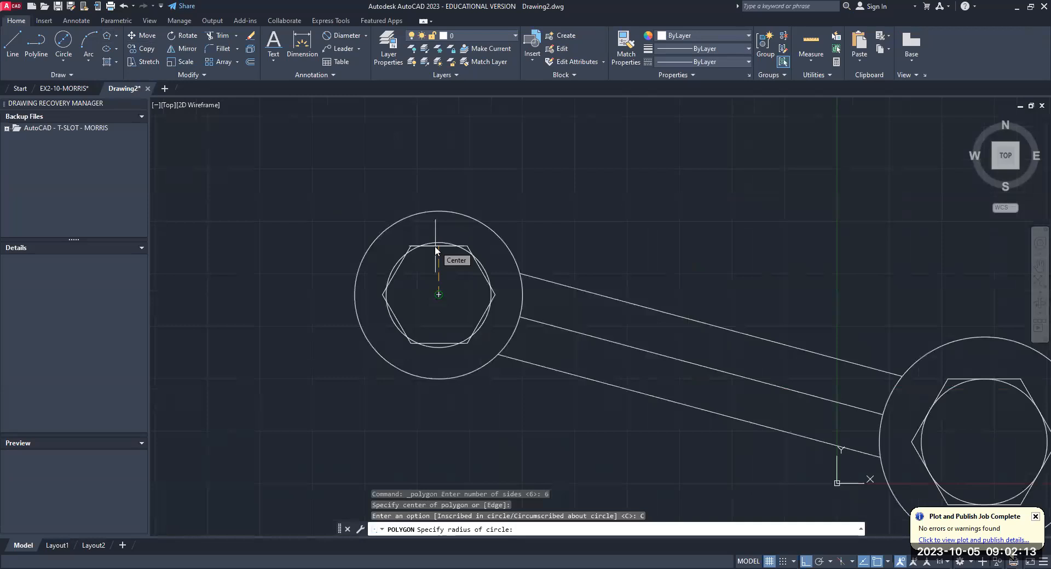
{"action": "type", "text": "quad"}
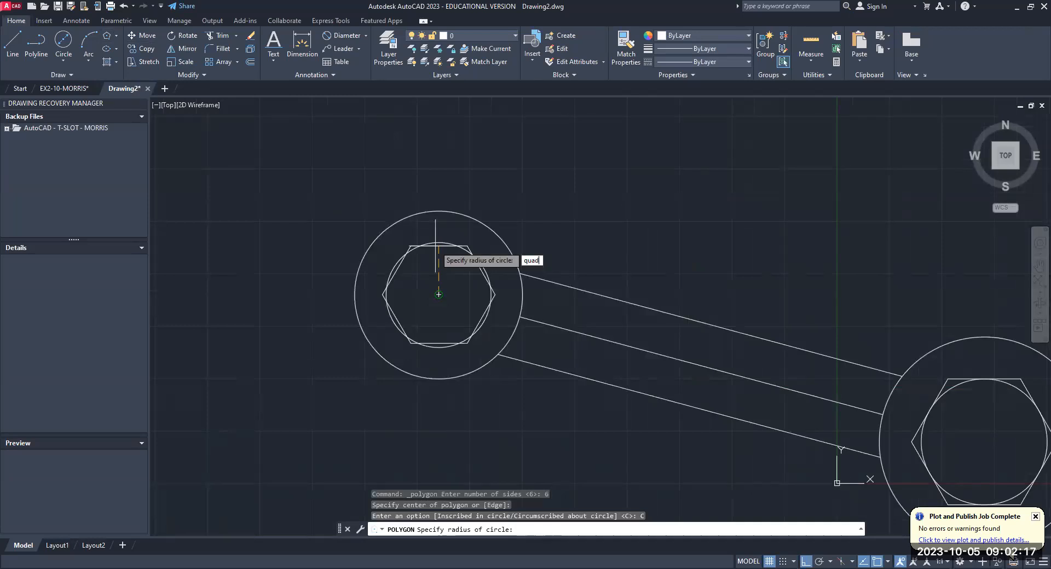
{"action": "key", "text": "Return"}
{"action": "scroll", "coordinate": [606, 230], "scroll_direction": "down", "scroll_amount": 3}
{"action": "middle_click_drag", "start_coordinate": [605, 230], "coordinate": [524, 222]}
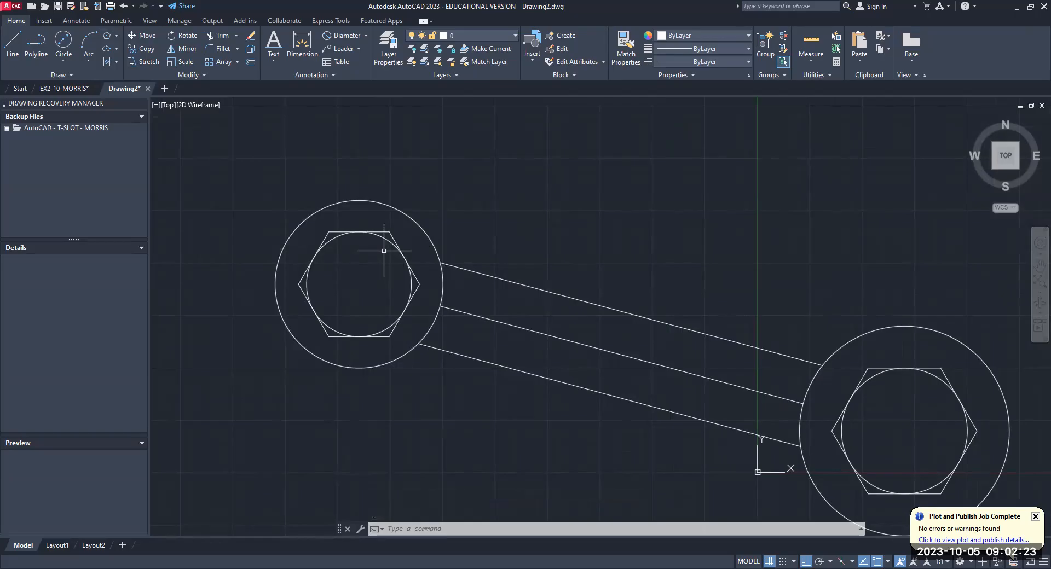
- Erase the 25 mm and 30 mm inner circles, keeping the hexagons around them
{"action": "type", "text": "e"}
{"action": "key", "text": "Return"}
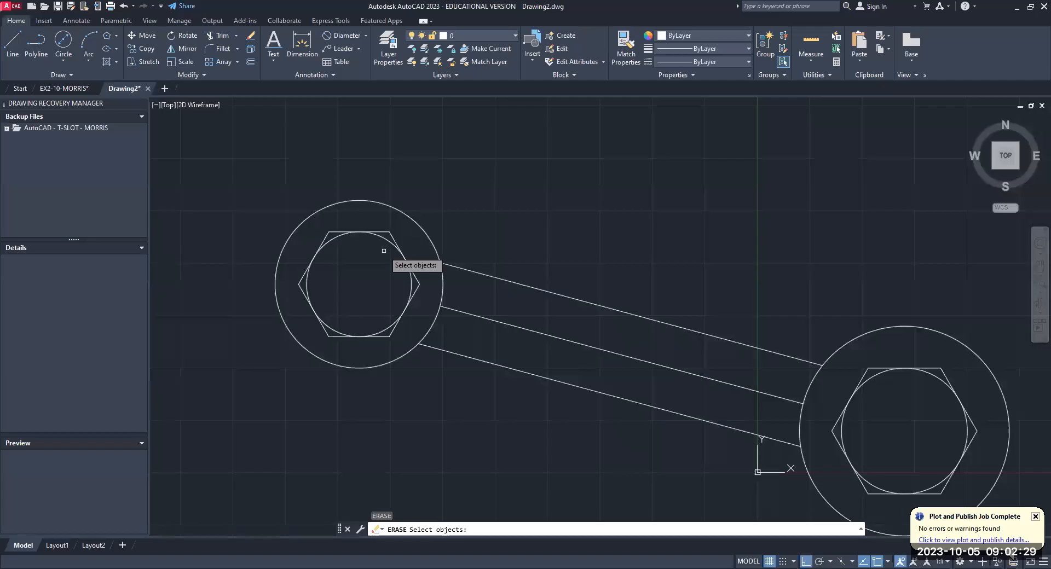
{"action": "left_click", "coordinate": [391, 242]}
{"action": "key", "text": "Return"}
{"action": "key", "text": "Return"}
{"action": "left_click", "coordinate": [860, 387]}
{"action": "key", "text": "Return"}
{"action": "scroll", "coordinate": [428, 179], "scroll_direction": "down", "scroll_amount": 4}
{"action": "scroll", "coordinate": [491, 240], "scroll_direction": "up", "scroll_amount": 4}
{"action": "middle_click_drag", "start_coordinate": [488, 237], "coordinate": [533, 265]}
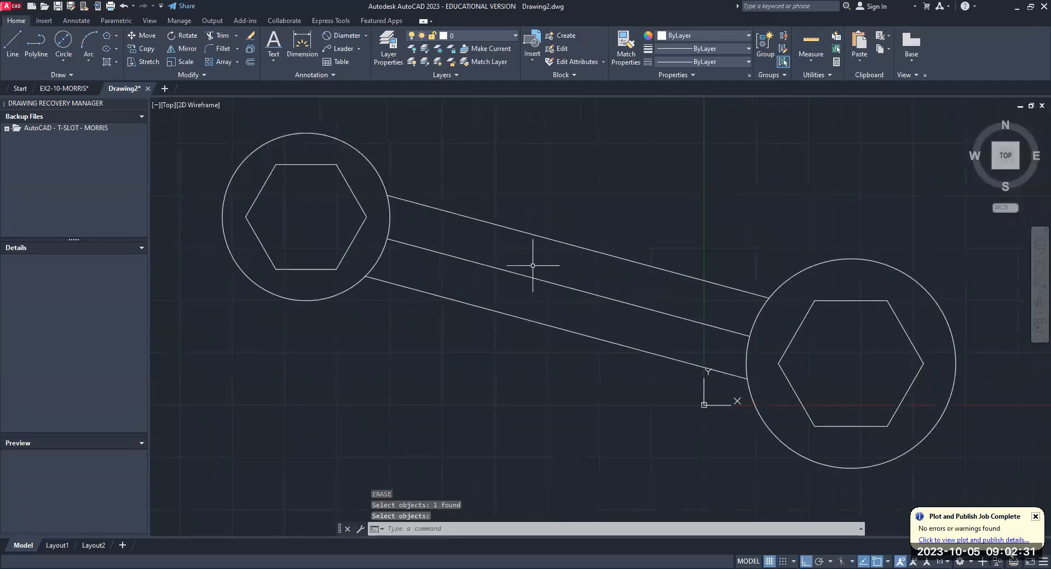
{"action": "scroll", "coordinate": [532, 266], "scroll_direction": "down", "scroll_amount": 2}
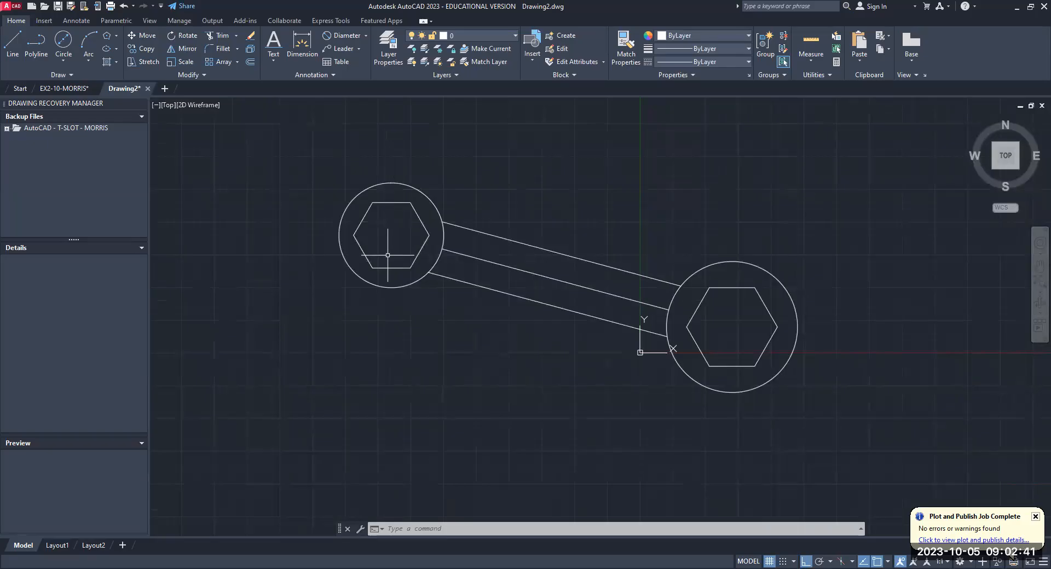
- Explode both hexagons into separate lines
{"action": "type", "text": "EXPLODE"}
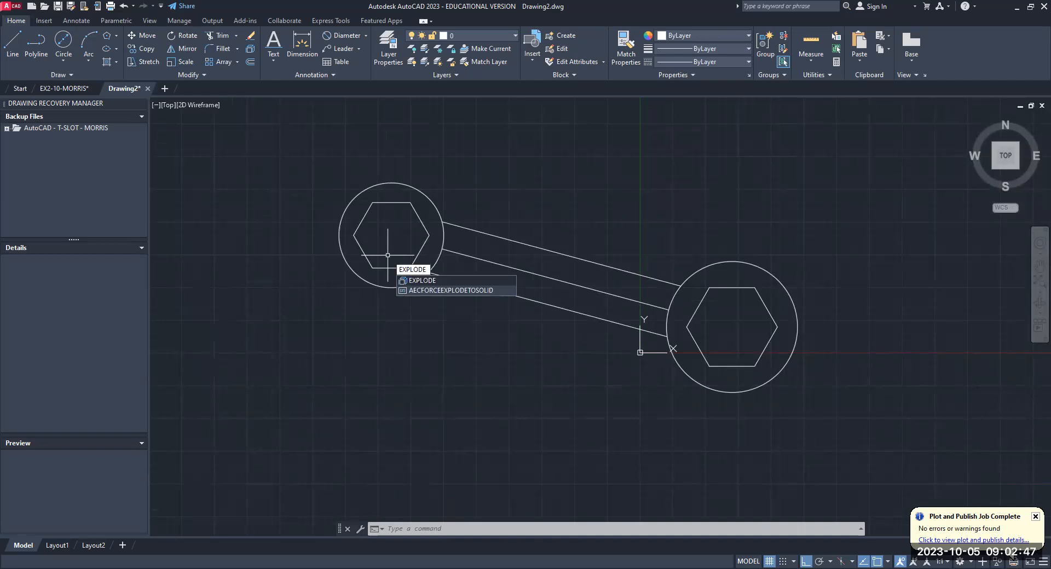
{"action": "key", "text": "Return"}
{"action": "key", "text": "Escape"}
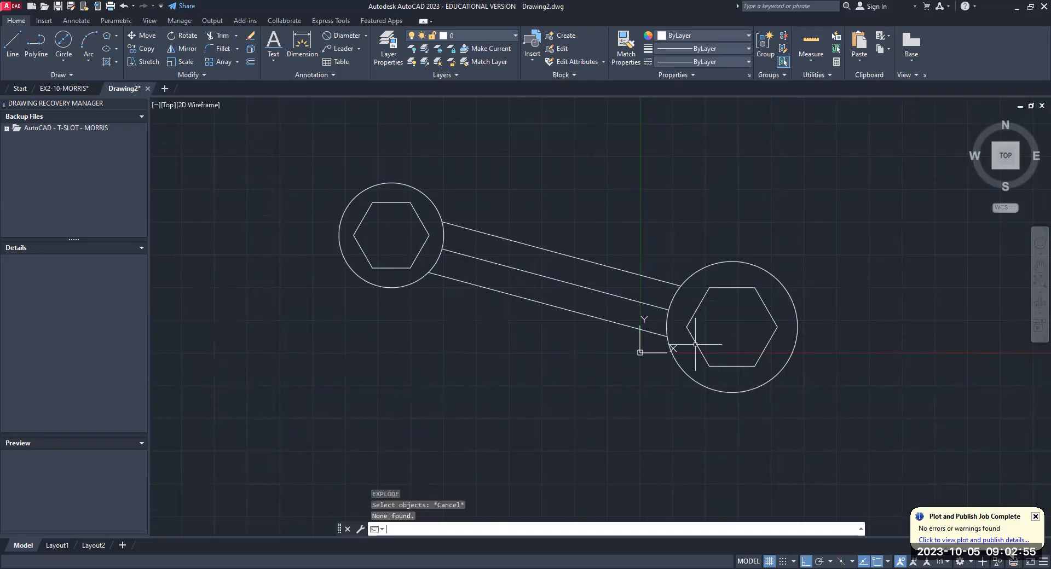
- Erase the two outward-facing slanted sides of each hexagon, away from the handle, to open both ends
{"action": "type", "text": "e"}
{"action": "key", "text": "Return"}
{"action": "left_click", "coordinate": [363, 219]}
{"action": "left_click", "coordinate": [363, 252]}
{"action": "left_click", "coordinate": [765, 346]}
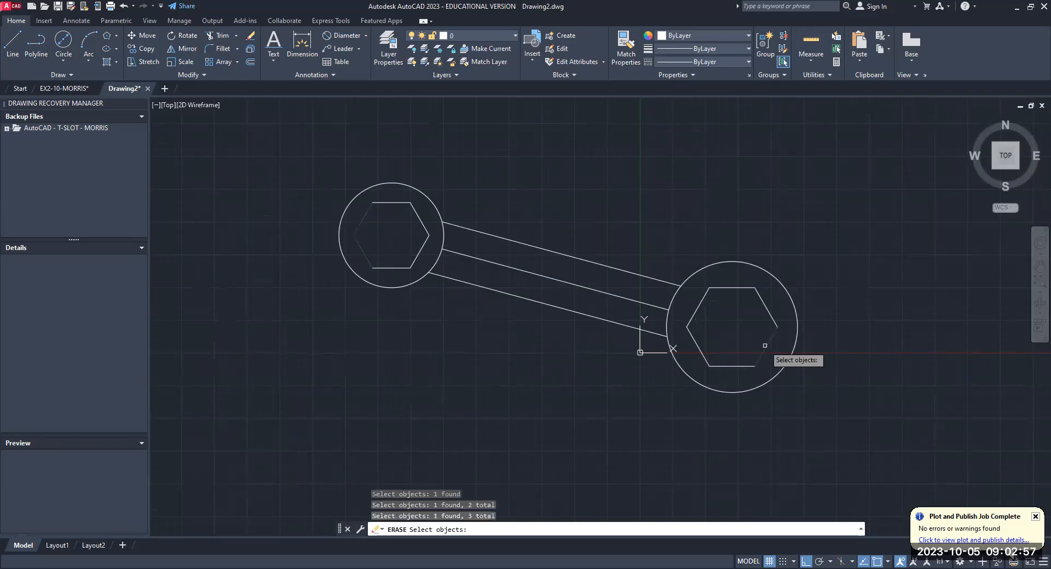
{"action": "left_click", "coordinate": [772, 318]}
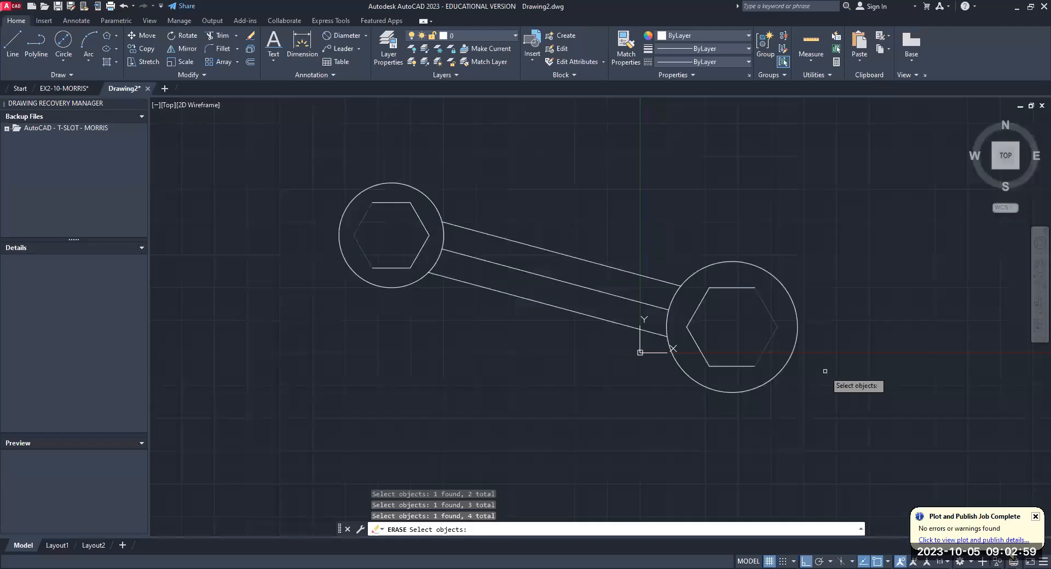
{"action": "key", "text": "Return"}
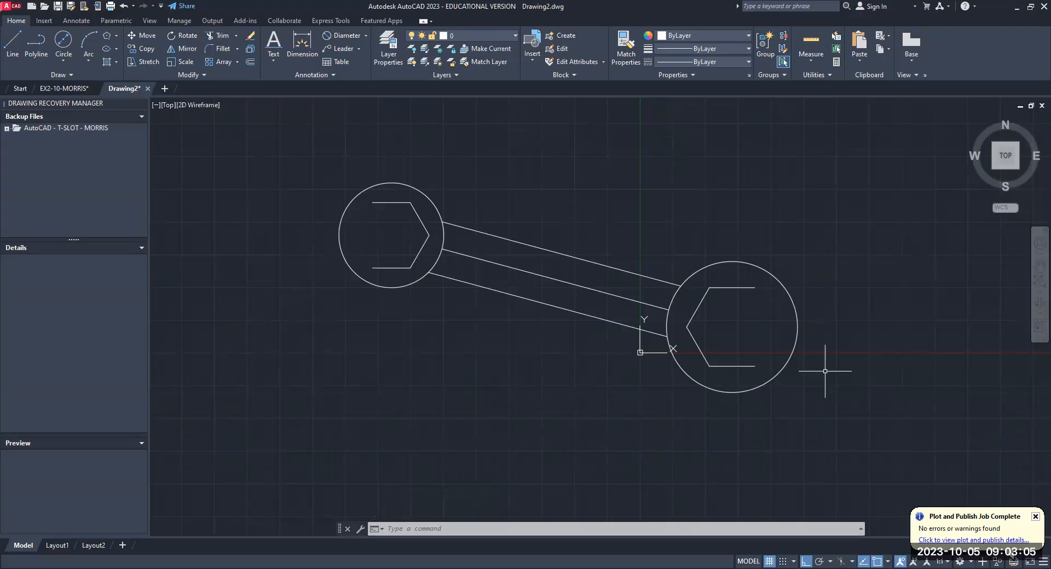
- Extend the four open horizontal hexagon sides outward to the 40 mm and 50 mm circles
{"action": "type", "text": "exte"}
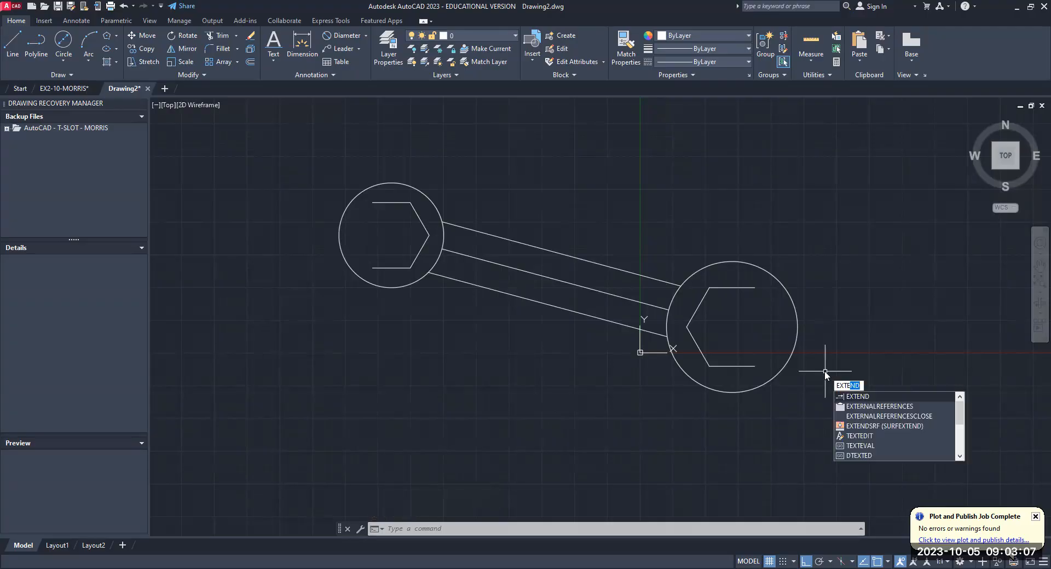
{"action": "type", "text": "nd"}
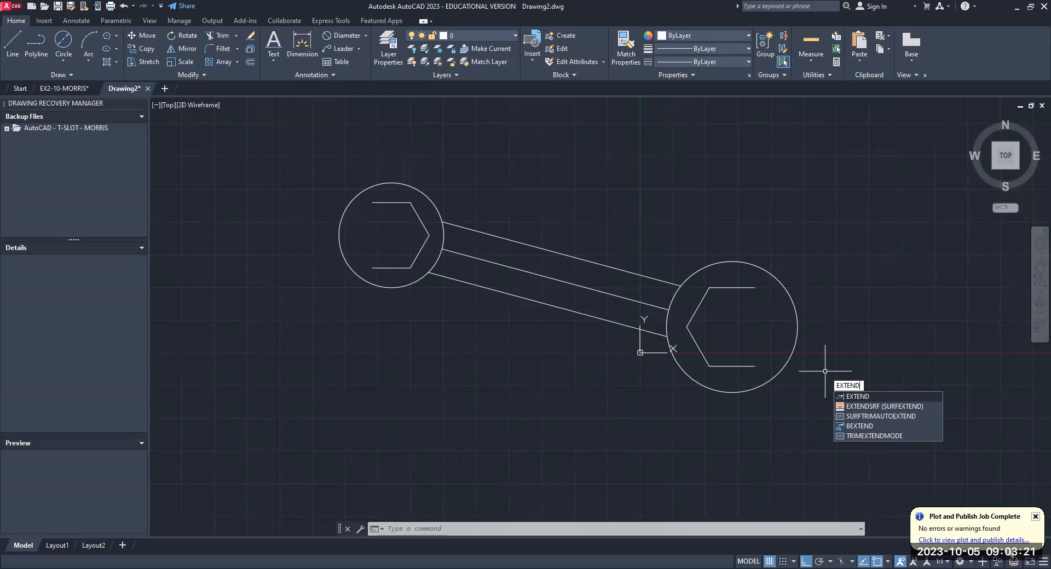
{"action": "key", "text": "Return"}
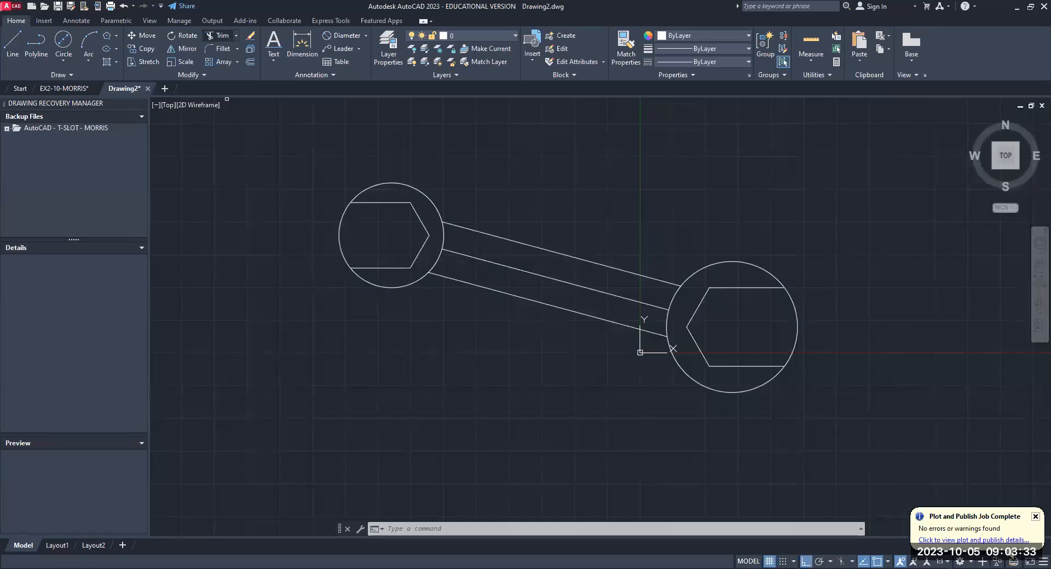
- Trim the outer arcs of the 40 mm and 50 mm circles between the extended lines to open the wrench jaws
{"action": "left_click", "coordinate": [221, 36]}
{"action": "left_click", "coordinate": [339, 235]}
{"action": "left_click", "coordinate": [798, 327]}
{"action": "key", "text": "Return"}
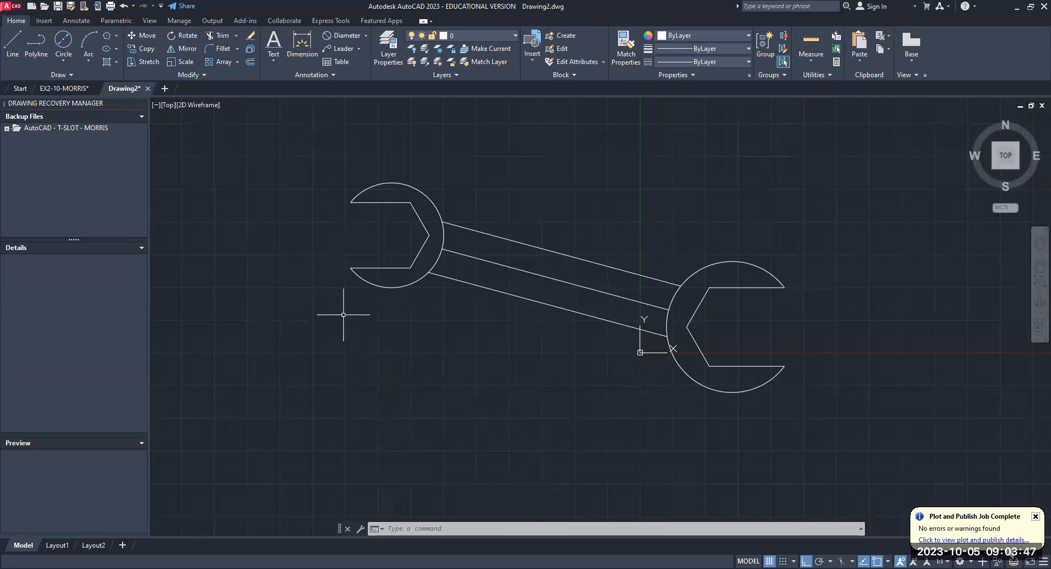
{"action": "type", "text": "FILLET"}
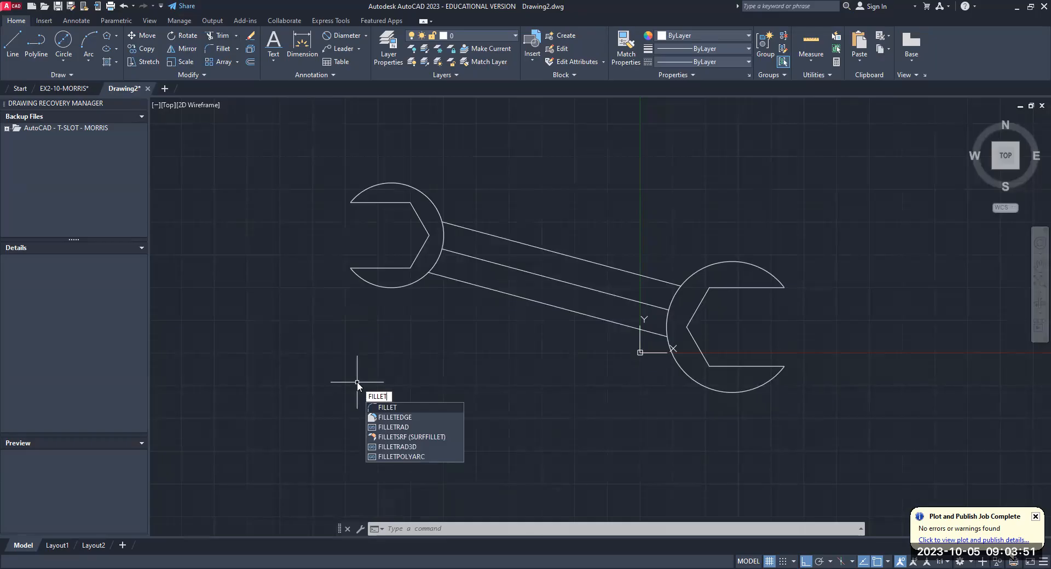
{"action": "key", "text": "Return"}
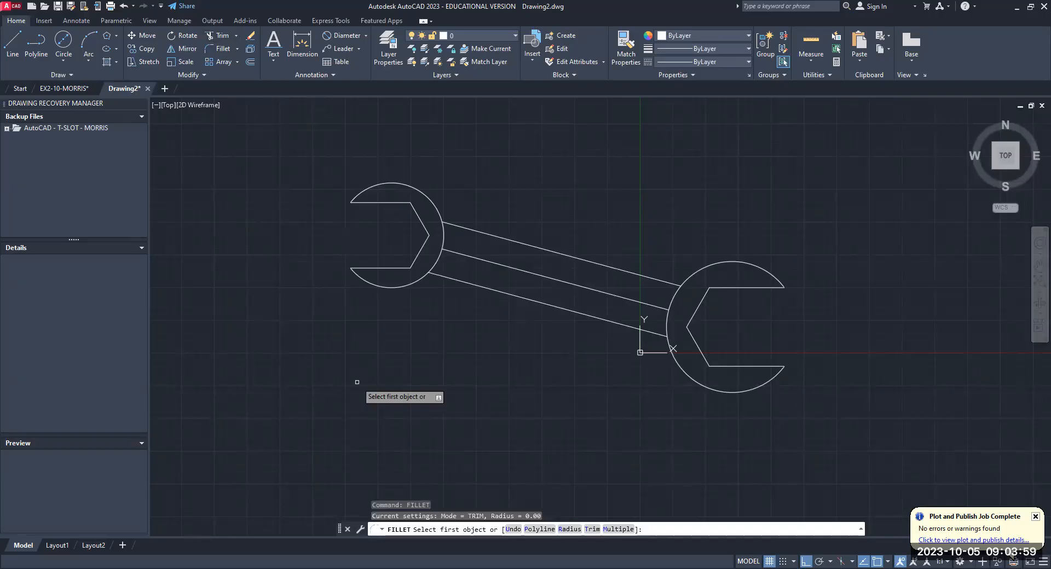
{"action": "key", "text": "Escape"}
{"action": "key", "text": "Escape"}
{"action": "key", "text": "Escape"}
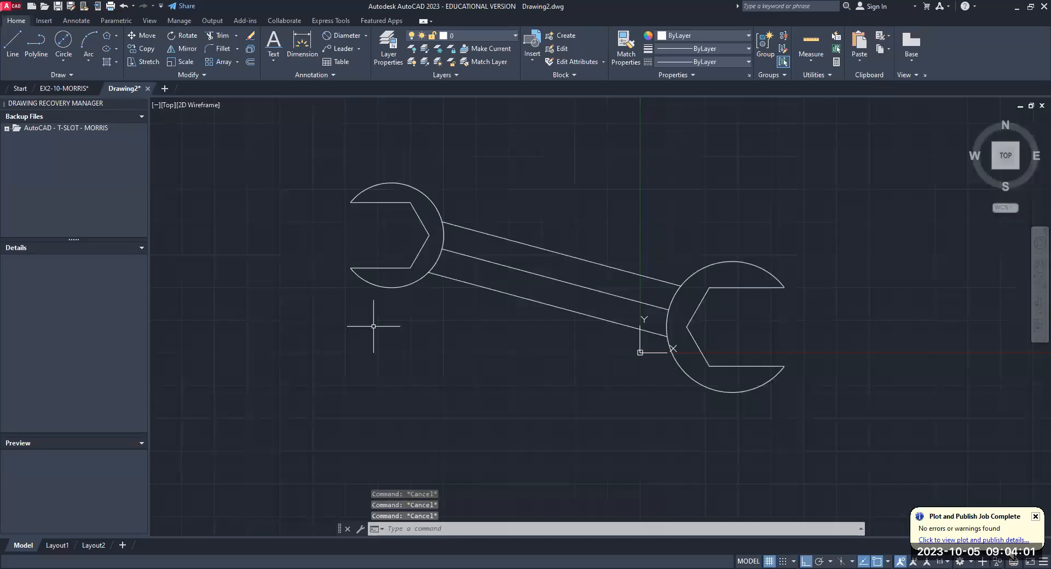
- Fillet the lower jaw tip of the 40 mm end with a radius of 3
{"action": "type", "text": "FILLET"}
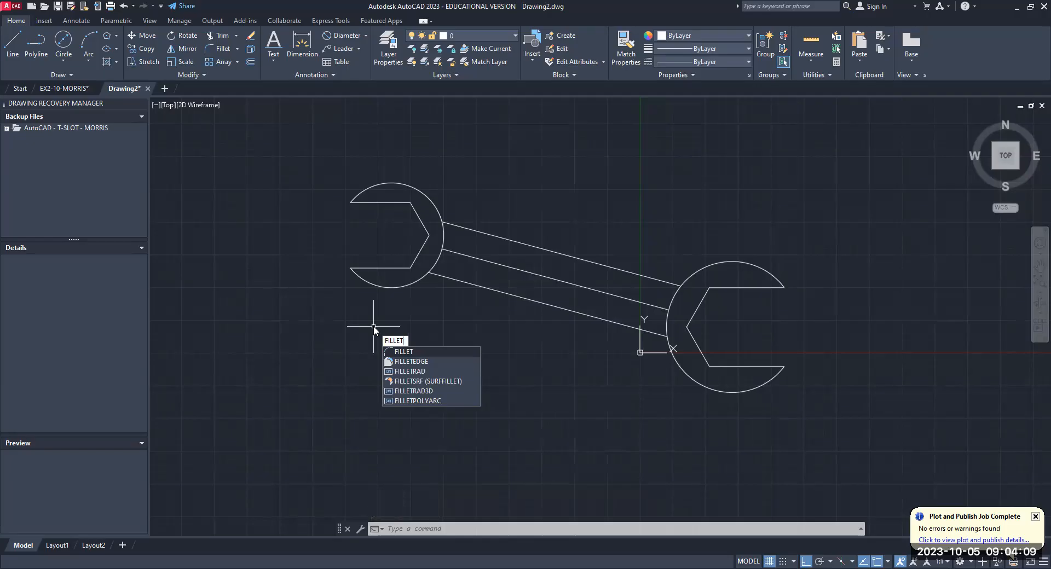
{"action": "key", "text": "Return"}
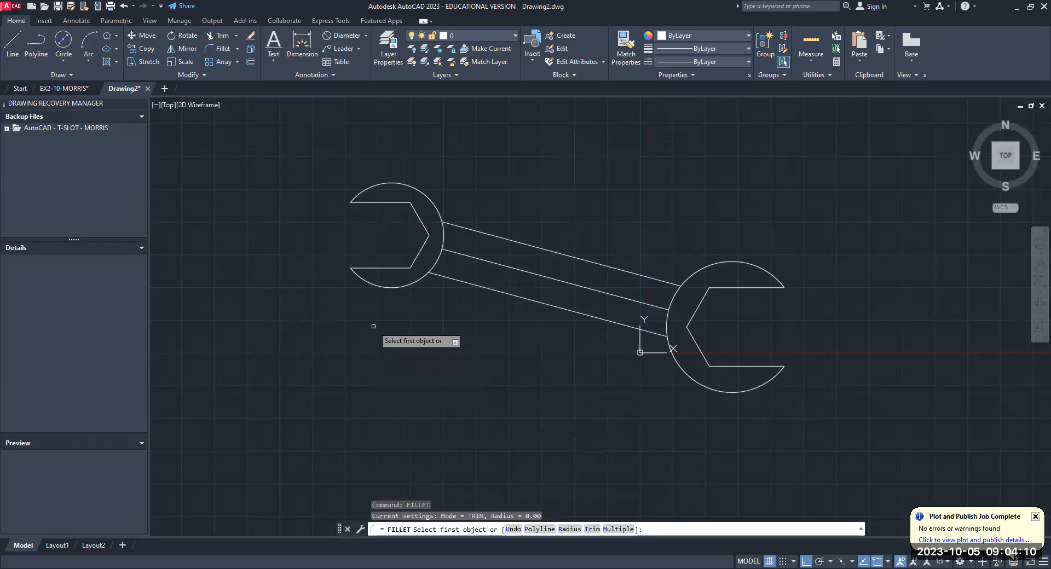
{"action": "left_click", "coordinate": [565, 532]}
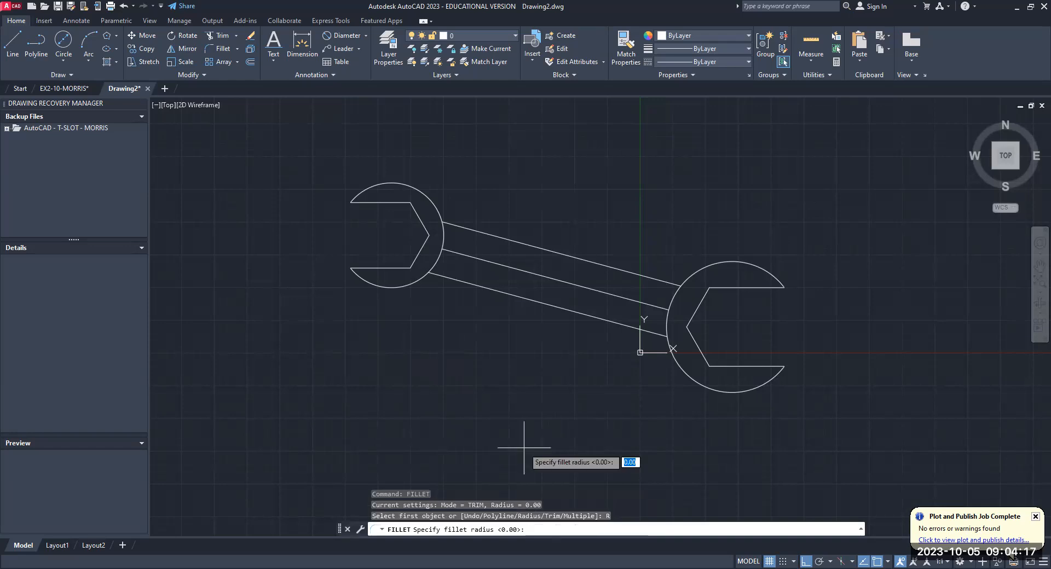
{"action": "type", "text": "3"}
{"action": "key", "text": "Return"}
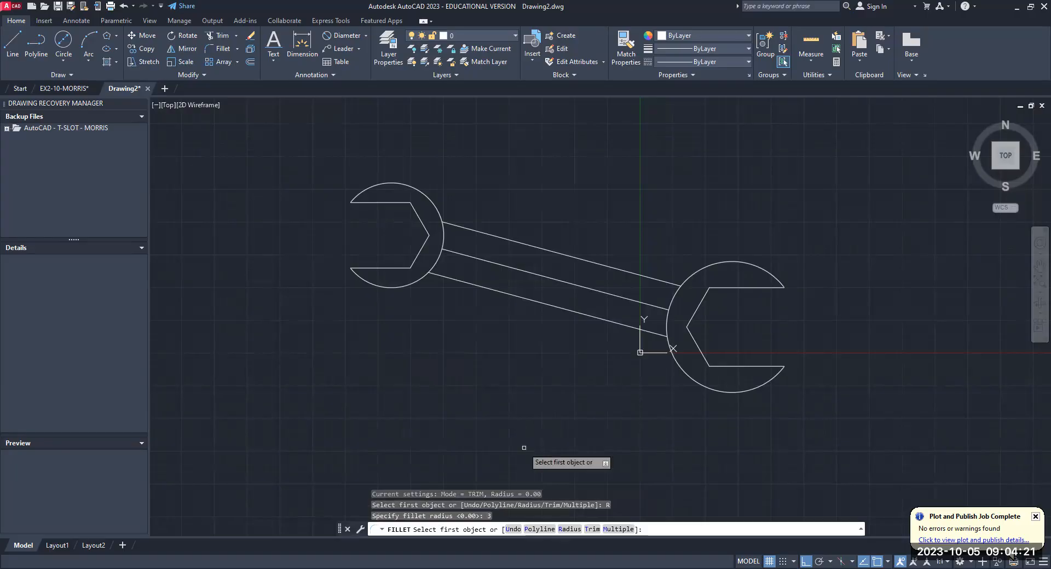
{"action": "left_click", "coordinate": [372, 268]}
{"action": "left_click", "coordinate": [365, 281]}
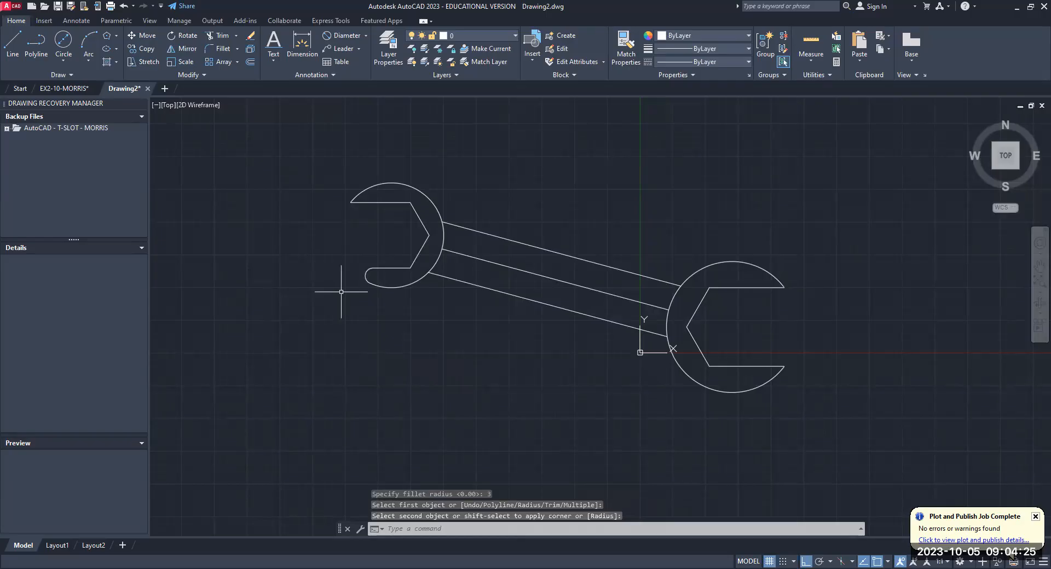
- Fillet the upper jaw tip of the 40 mm end and both jaw tips of the 50 mm end with the same radius
{"action": "key", "text": "Return"}
{"action": "left_click", "coordinate": [372, 202]}
{"action": "left_click", "coordinate": [365, 189]}
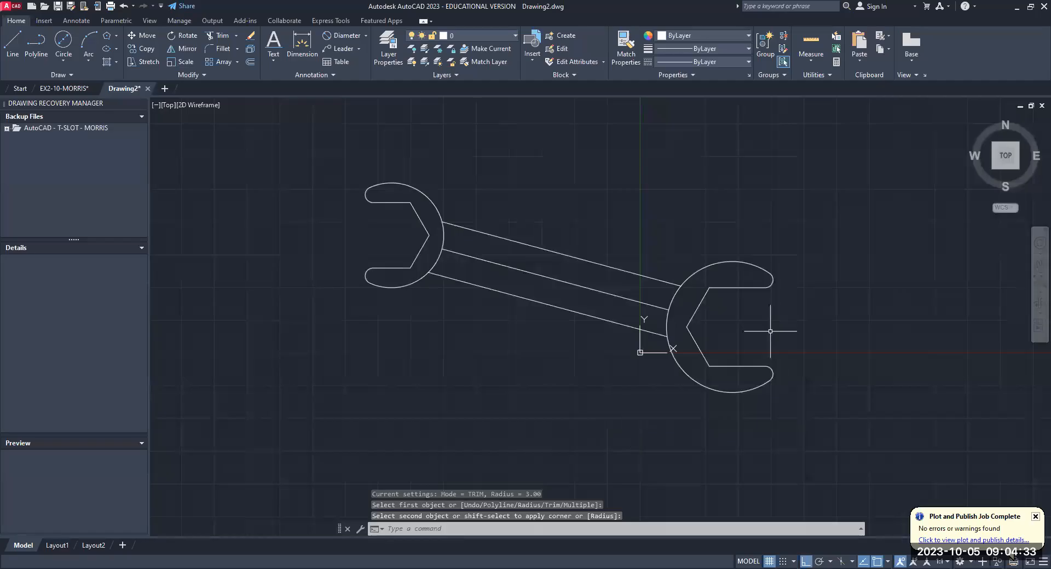
{"action": "key", "text": "Return"}
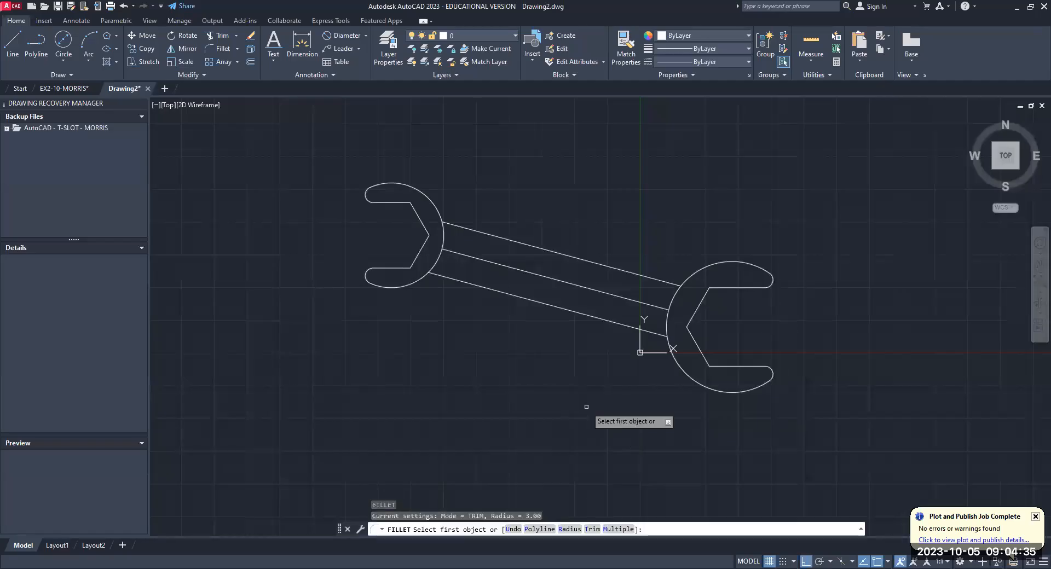
{"action": "key", "text": "Return"}
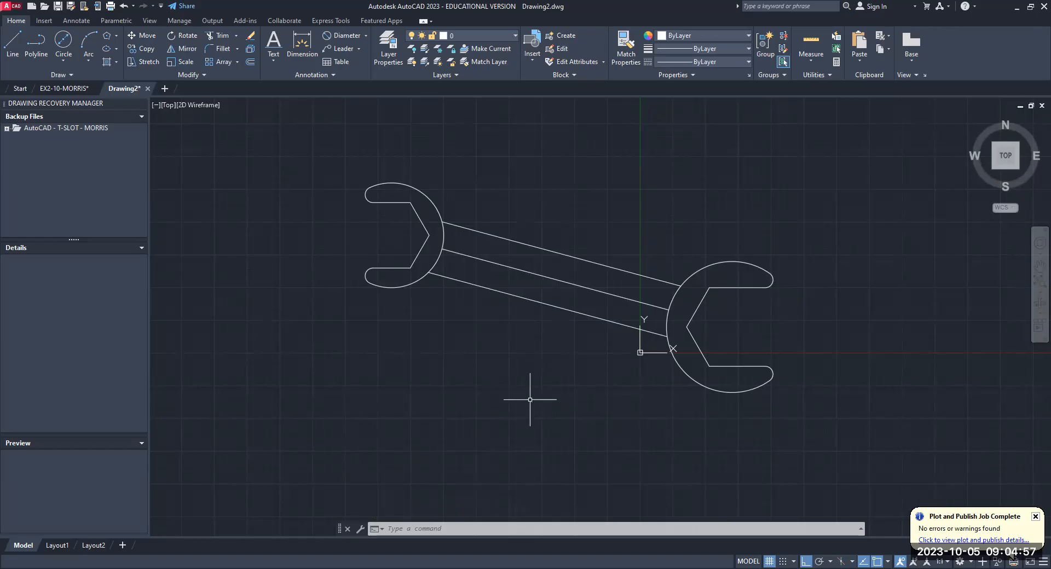
- Change the linetype of the handle's middle sloped line to center using the Change command
{"action": "type", "text": "change"}
{"action": "key", "text": "Return"}
{"action": "left_click", "coordinate": [558, 280]}
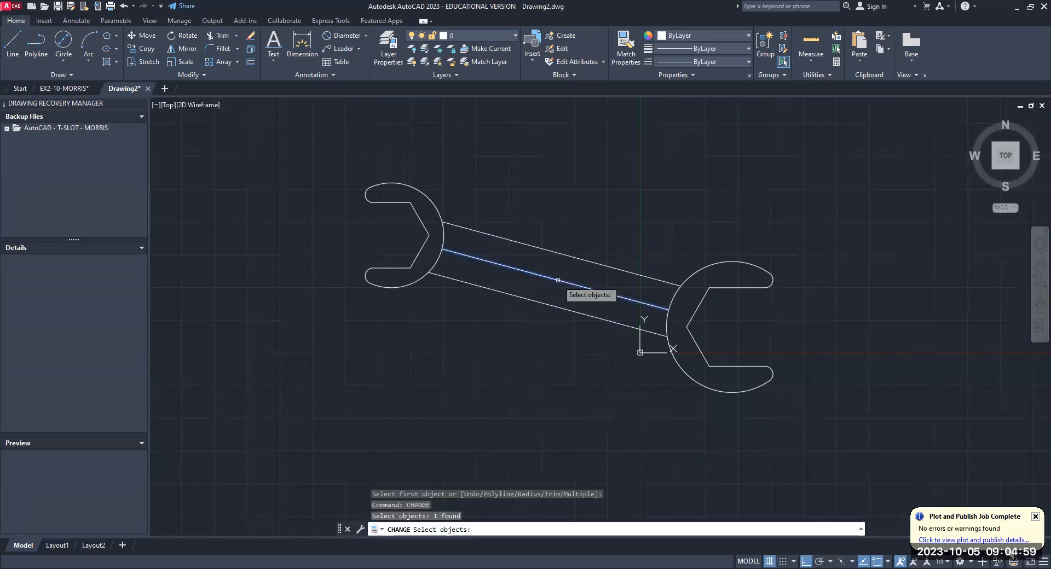
{"action": "key", "text": "Return"}
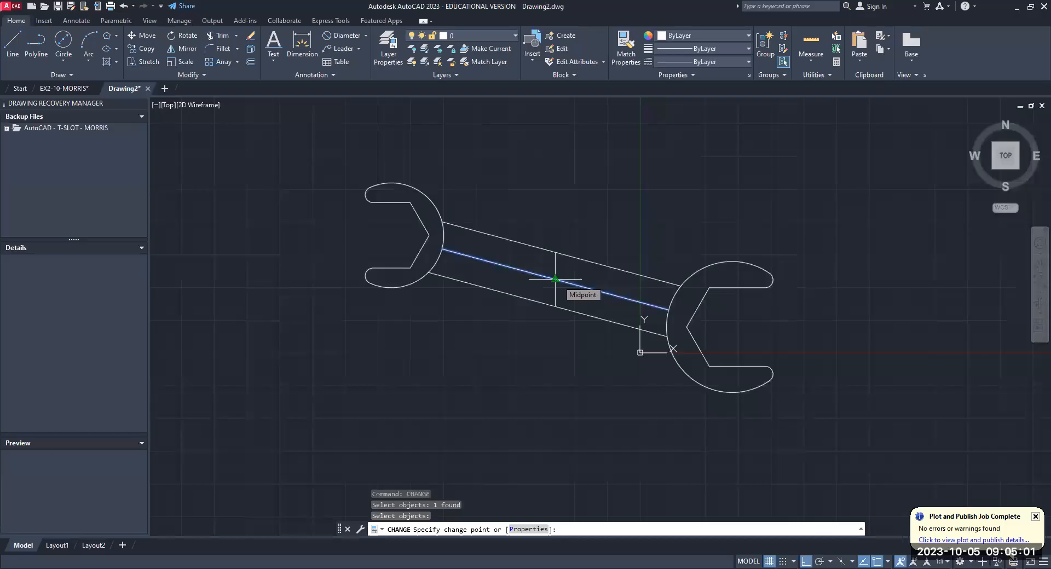
{"action": "type", "text": "p"}
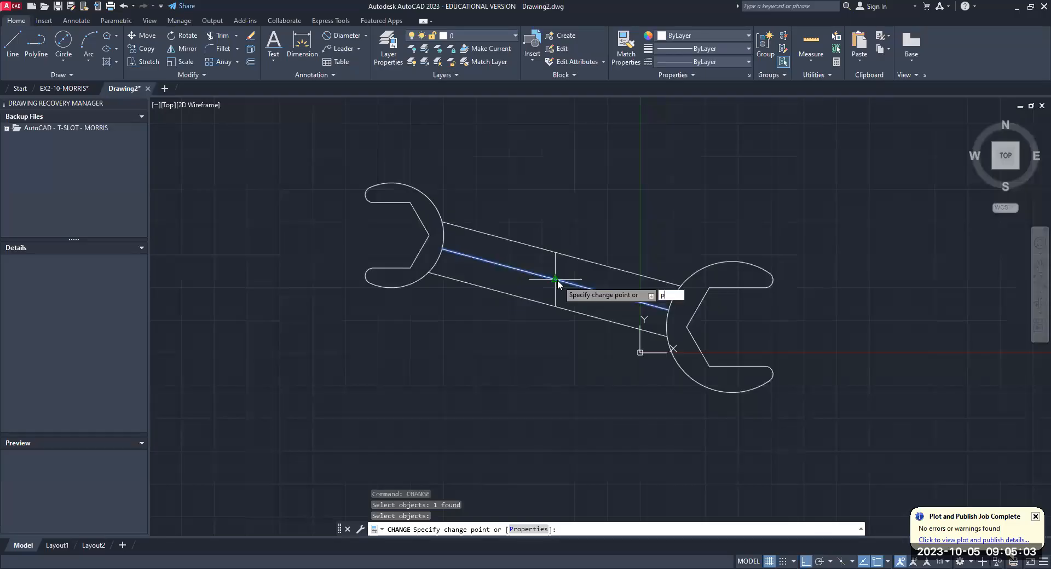
{"action": "key", "text": "Return"}
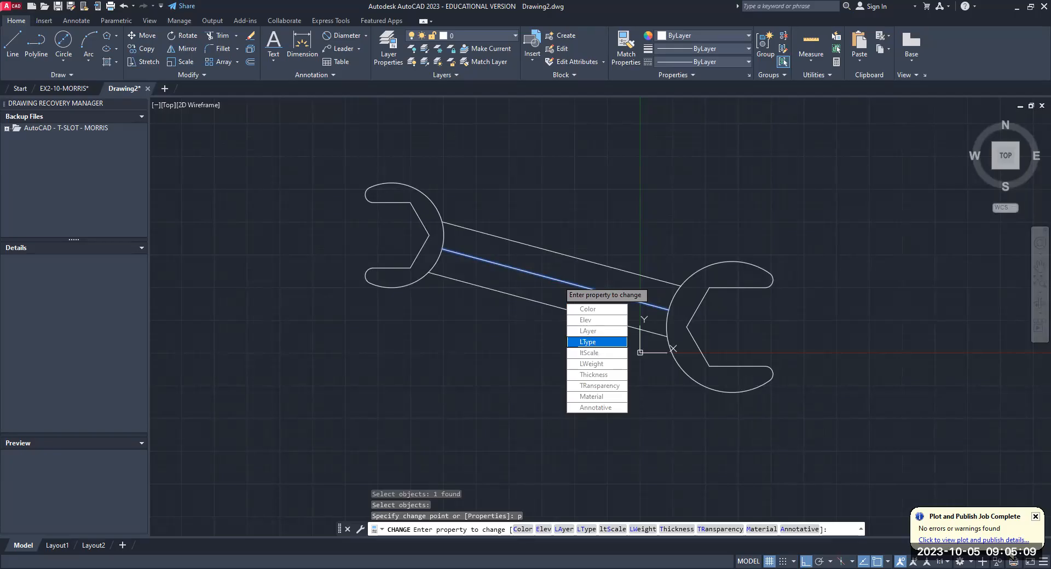
{"action": "left_click", "coordinate": [587, 341]}
{"action": "type", "text": "center"}
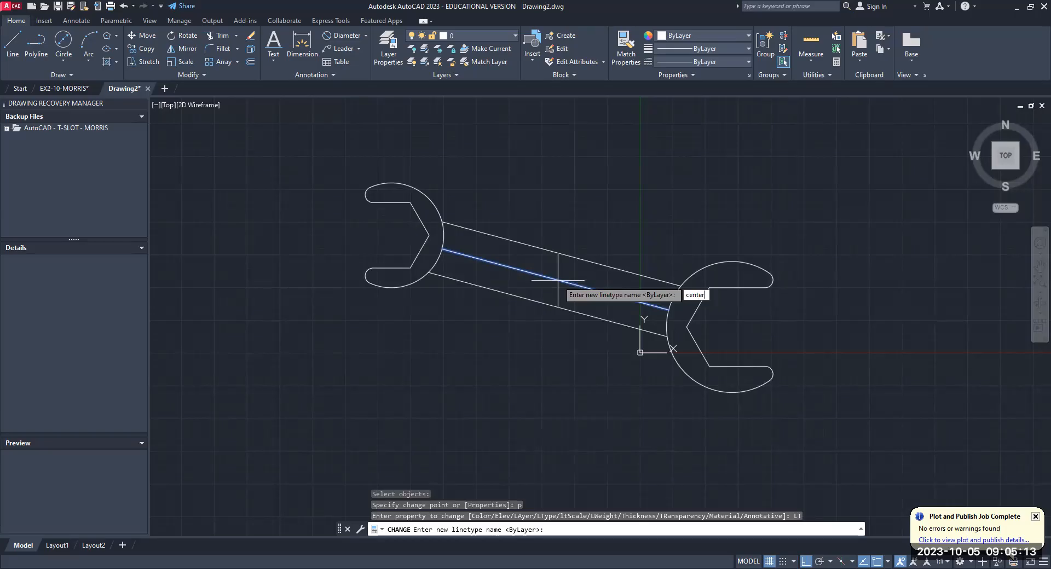
{"action": "key", "text": "Return"}
{"action": "scroll", "coordinate": [538, 270], "scroll_direction": "up", "scroll_amount": 2}
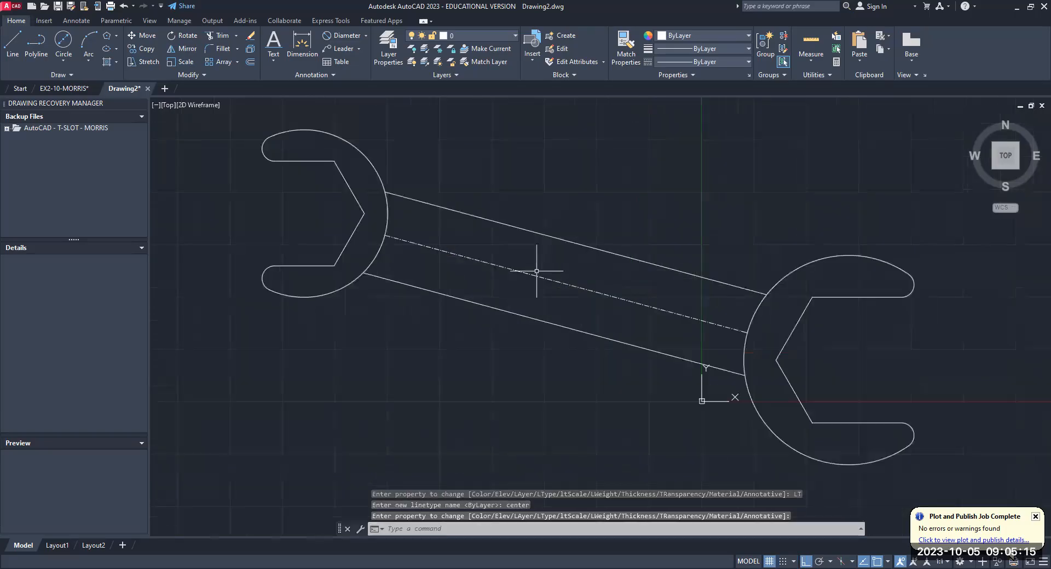
- Set the linetype scale of the handle's centerline to 6 using the Change command
{"action": "scroll", "coordinate": [533, 275], "scroll_direction": "up", "scroll_amount": 3}
{"action": "scroll", "coordinate": [531, 276], "scroll_direction": "down", "scroll_amount": 1}
{"action": "scroll", "coordinate": [531, 276], "scroll_direction": "down", "scroll_amount": 2}
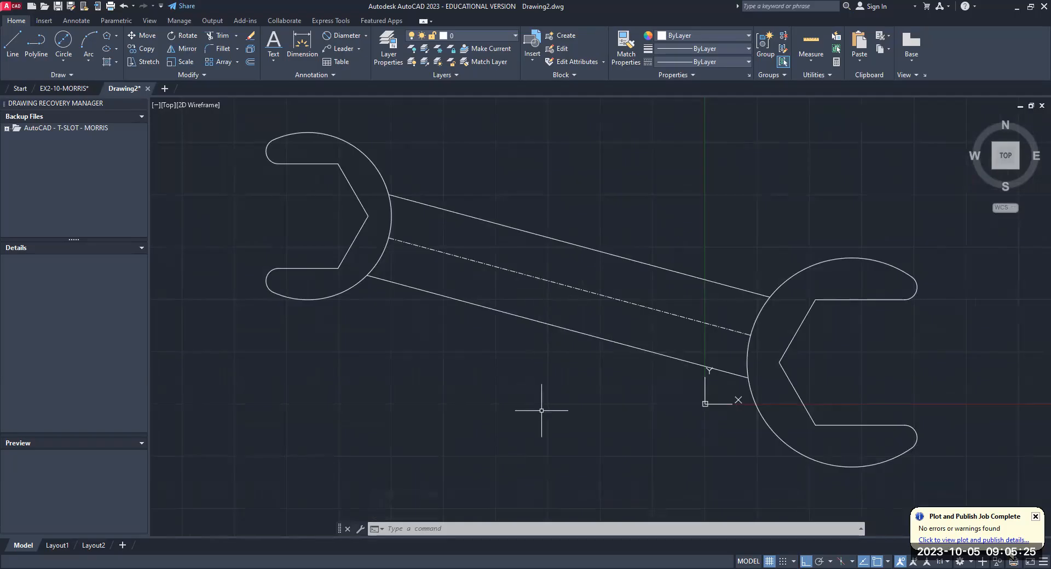
{"action": "type", "text": "change"}
{"action": "key", "text": "Return"}
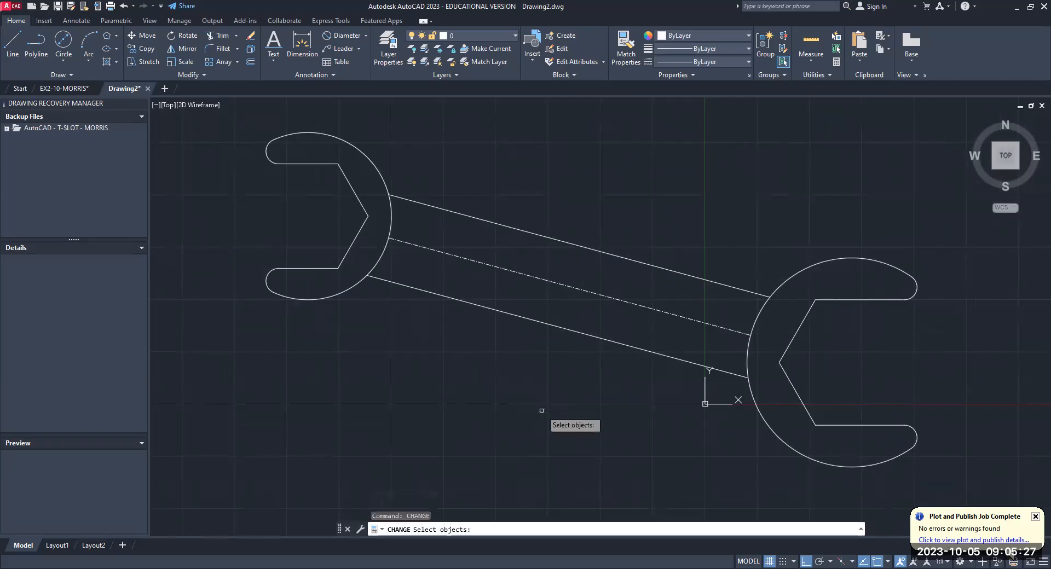
{"action": "left_click", "coordinate": [560, 285]}
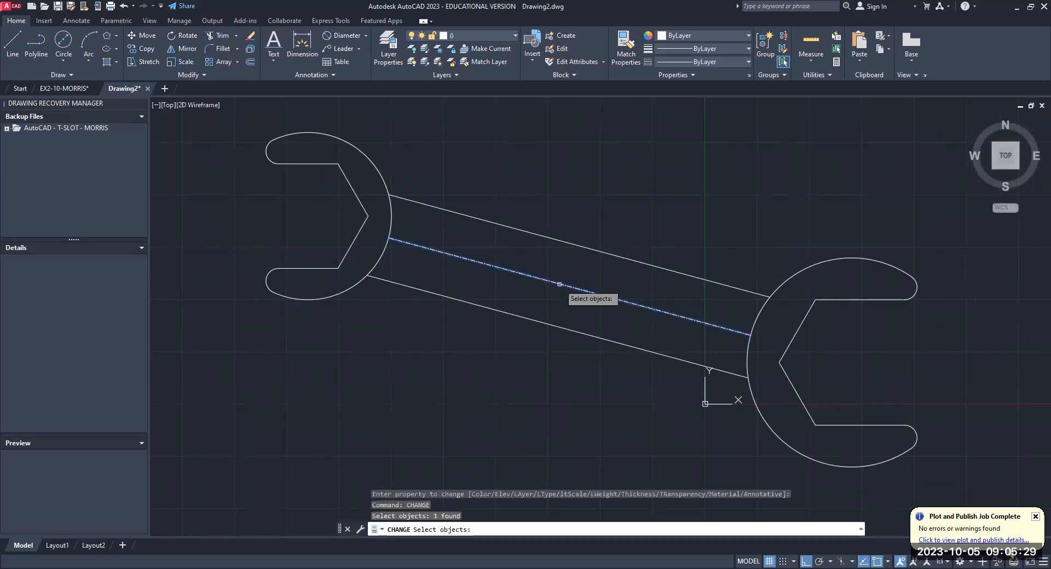
{"action": "key", "text": "Return"}
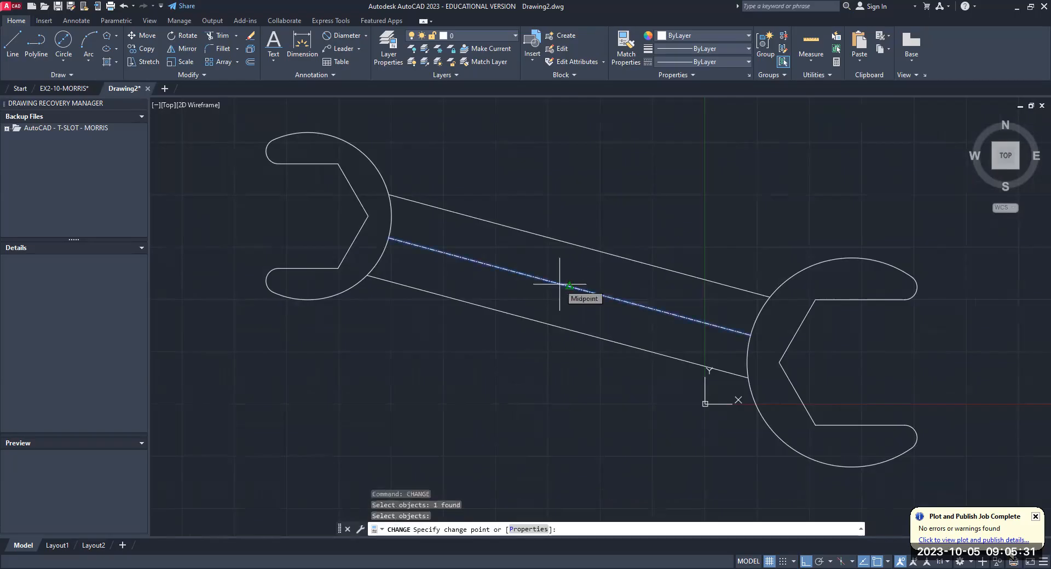
{"action": "type", "text": "p"}
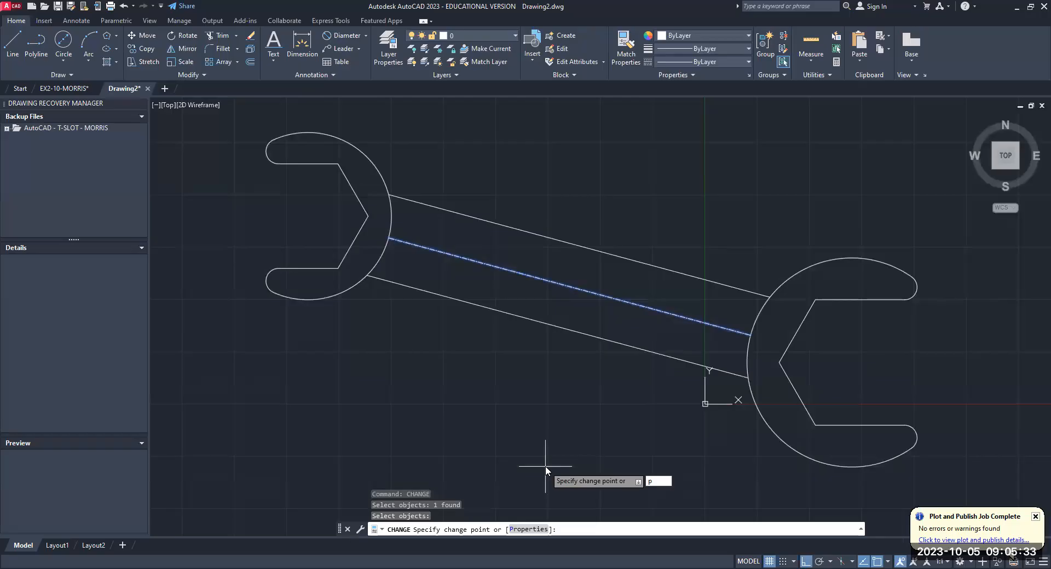
{"action": "key", "text": "Return"}
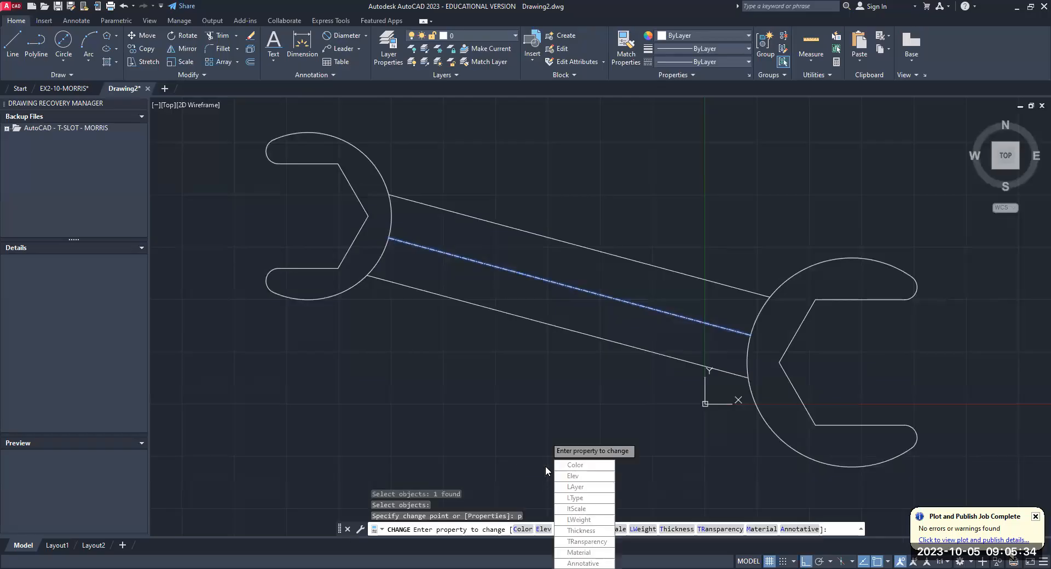
{"action": "left_click", "coordinate": [574, 509]}
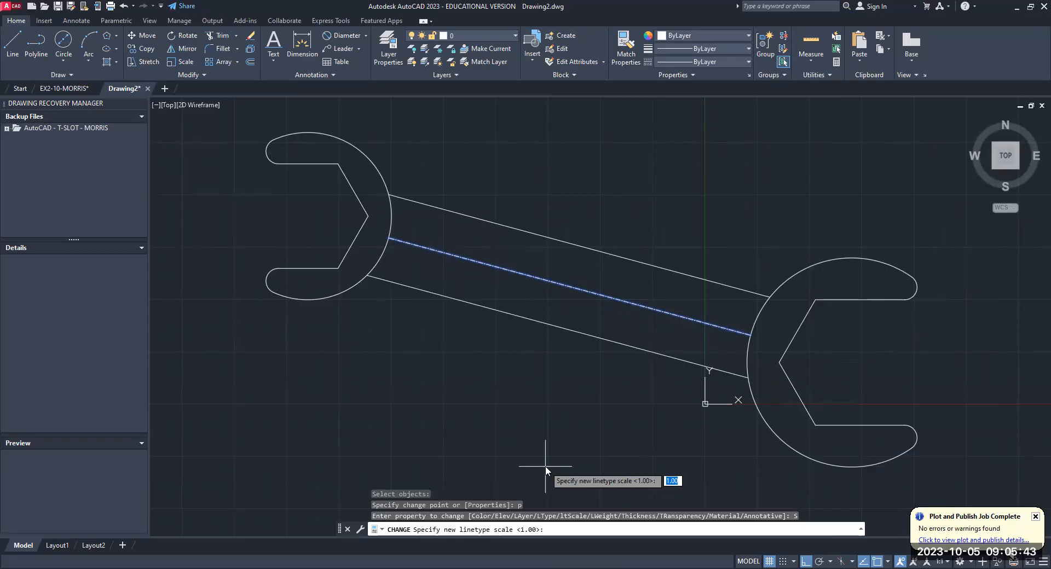
{"action": "type", "text": "6"}
{"action": "key", "text": "Return"}
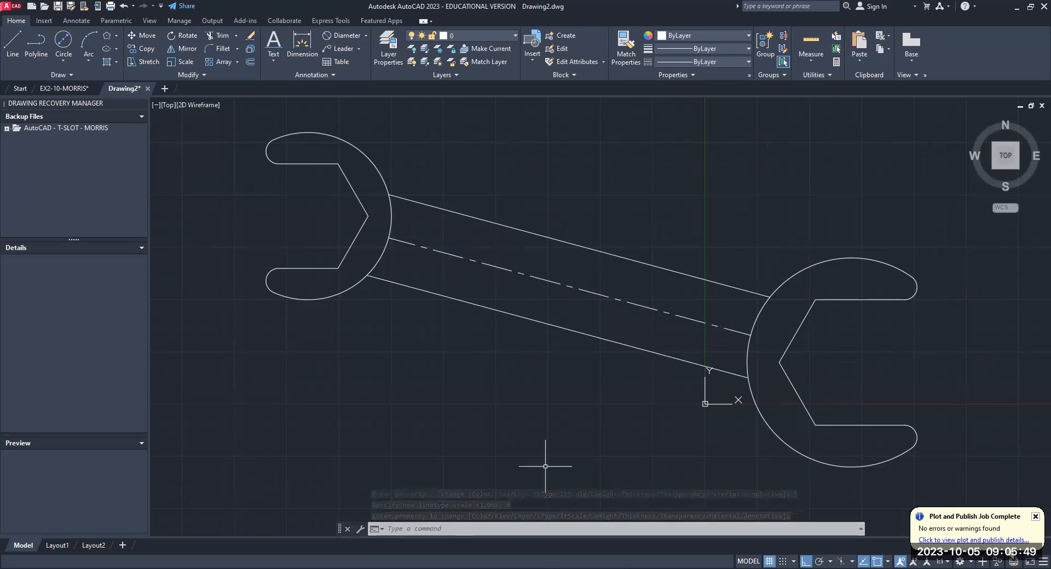
- Try to stretch both ends of the handle's centerline to the jaw arc centers, and undo the stretching
{"action": "left_click", "coordinate": [409, 243]}
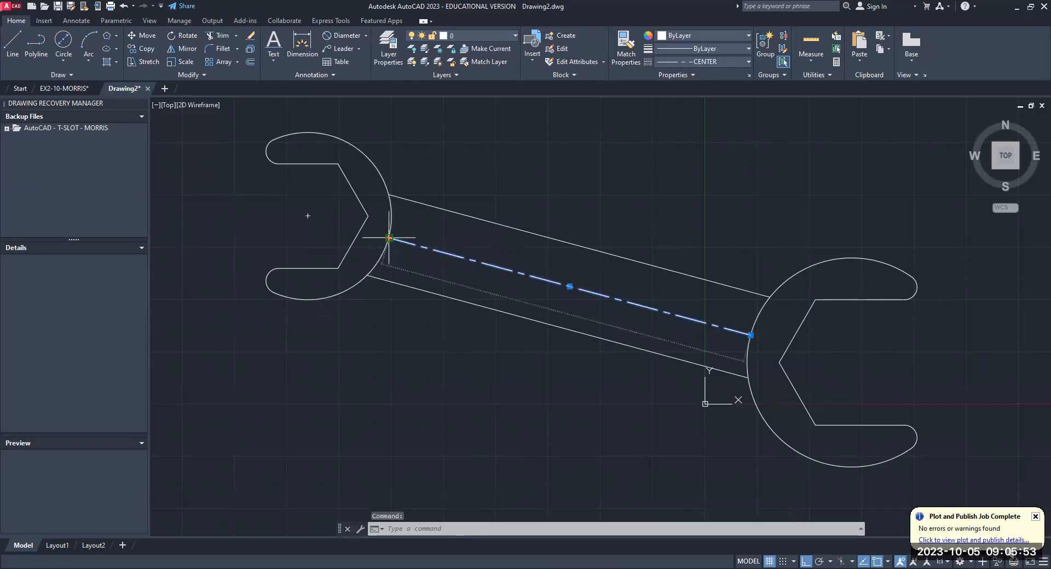
{"action": "left_click", "coordinate": [389, 237]}
{"action": "left_click", "coordinate": [308, 215]}
{"action": "left_click", "coordinate": [751, 335]}
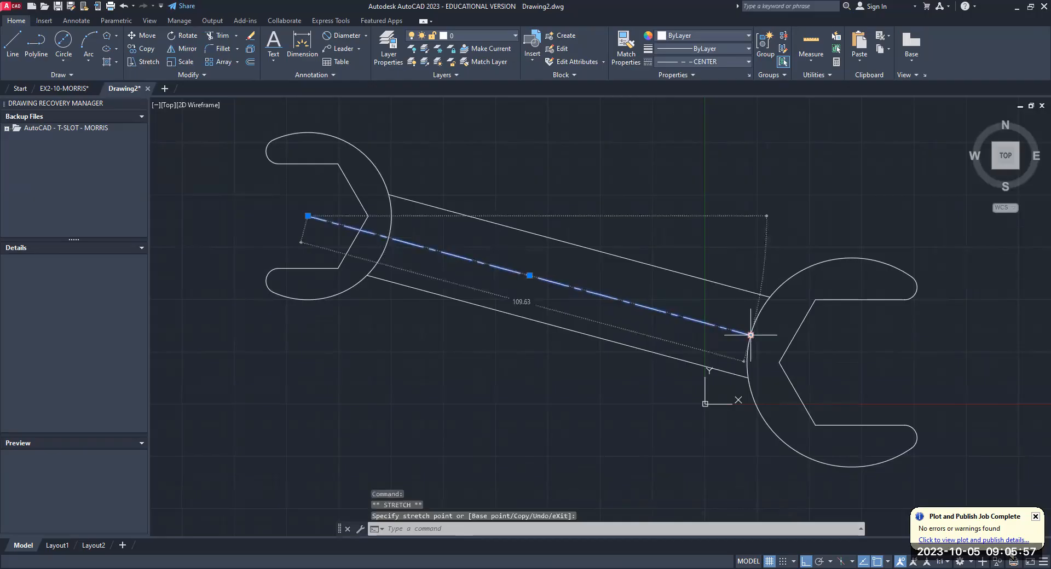
{"action": "key", "text": "Escape"}
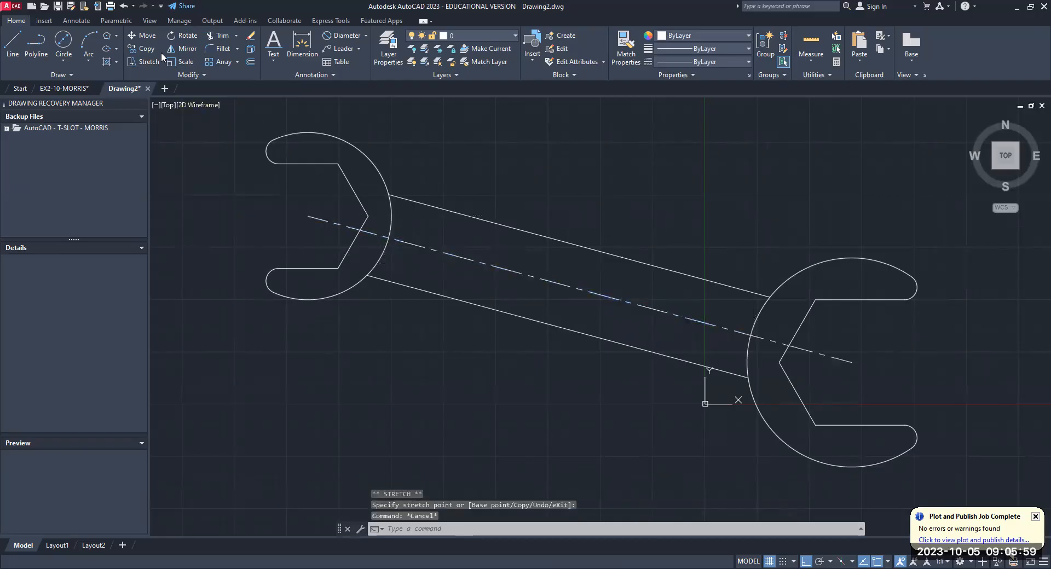
{"action": "left_click", "coordinate": [123, 7]}
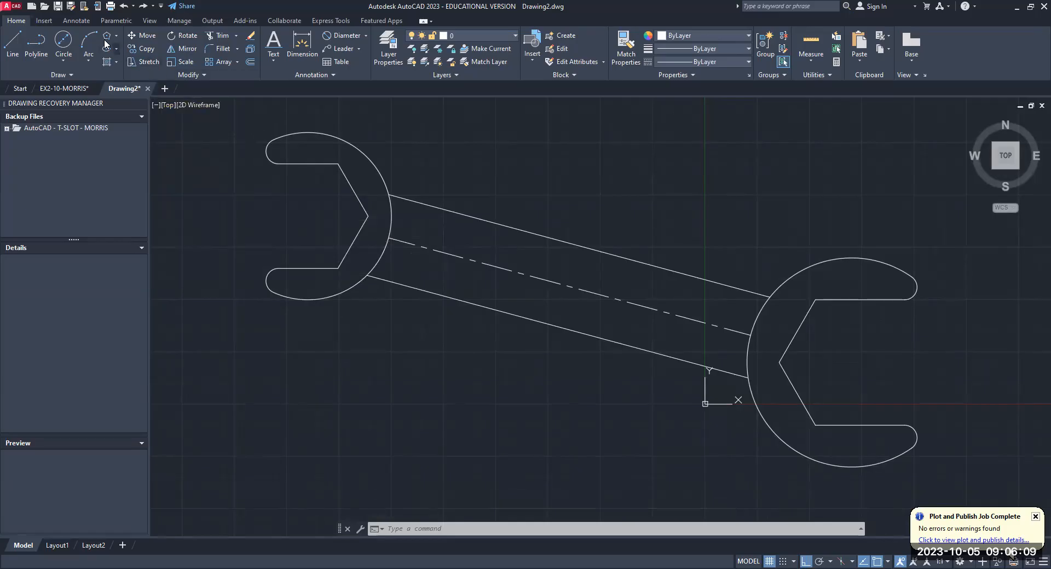
- Add center marks to the large outer arcs of the 40 mm and 50 mm wrench ends
{"action": "left_click", "coordinate": [77, 22]}
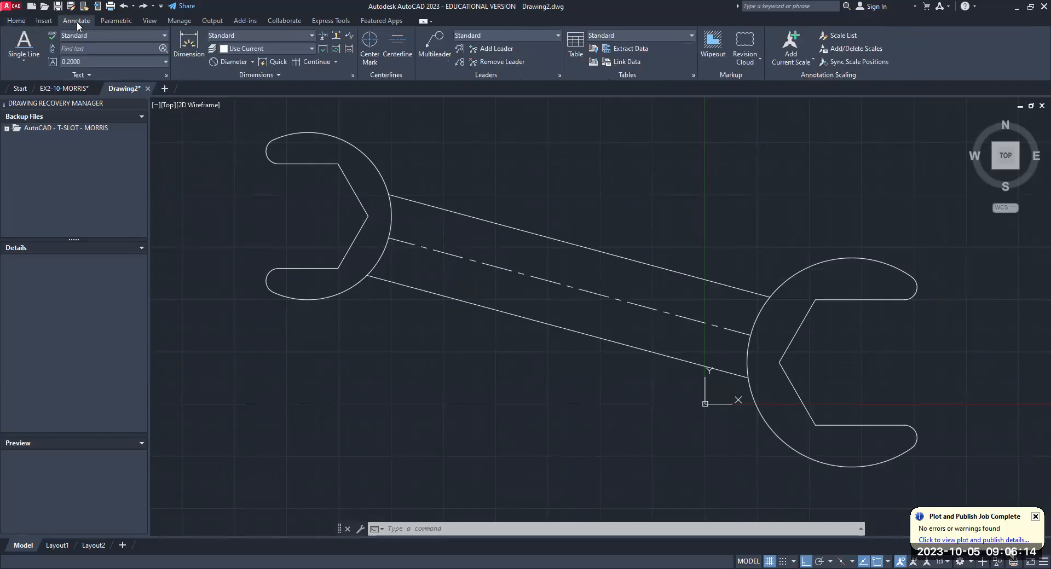
{"action": "left_click", "coordinate": [366, 55]}
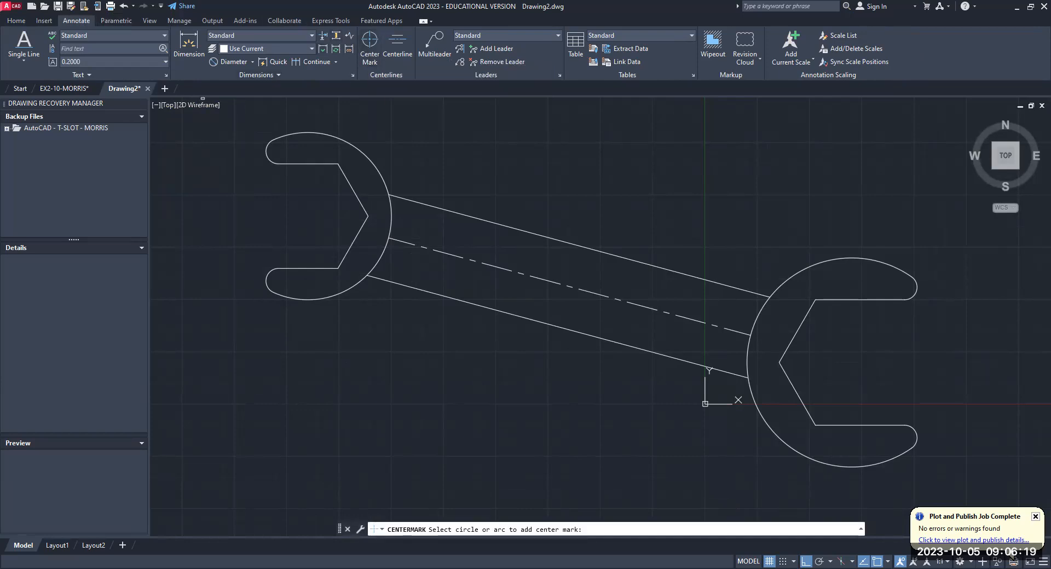
{"action": "left_click", "coordinate": [313, 132]}
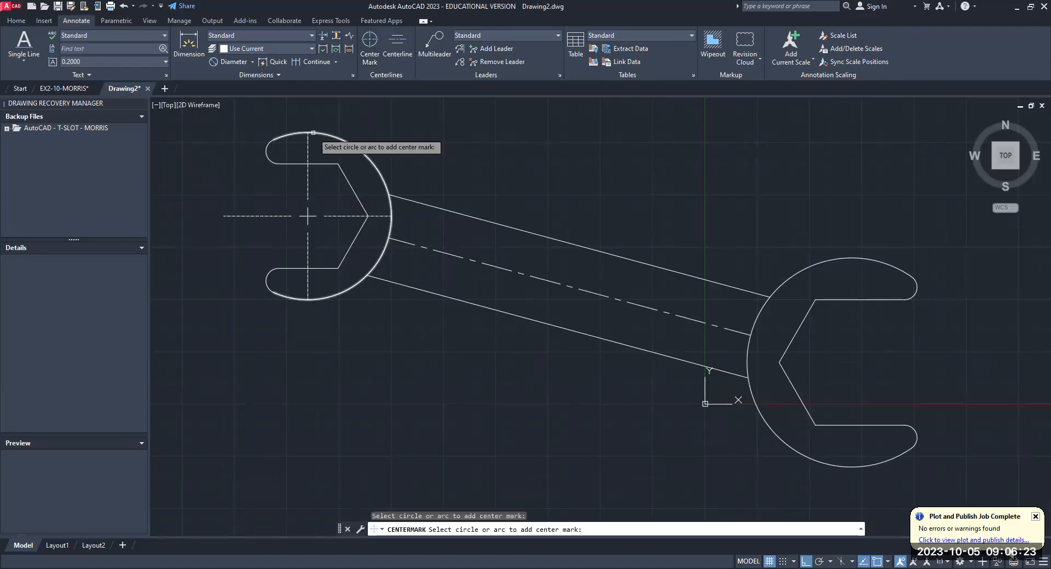
{"action": "left_click", "coordinate": [788, 279]}
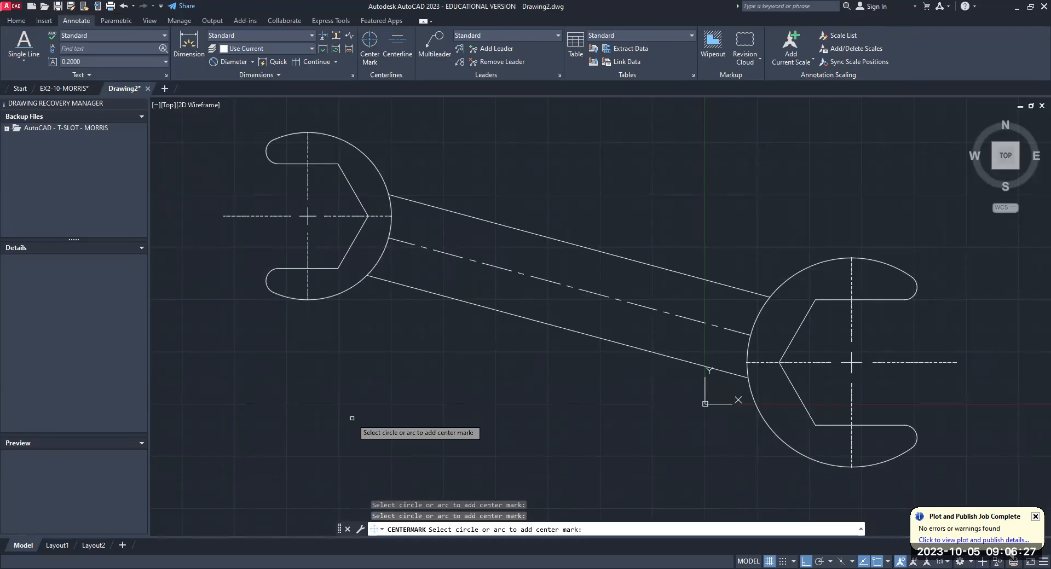
{"action": "key", "text": "Escape"}
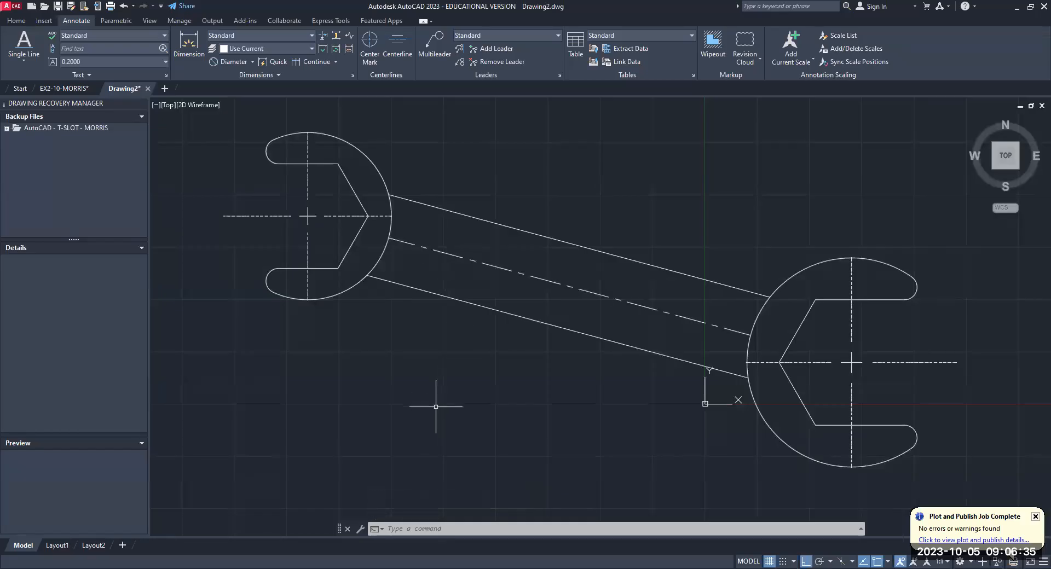
- Match the properties of the handle's centerline onto both center marks with MATCHPROP
{"action": "type", "text": "MATCHPROP"}
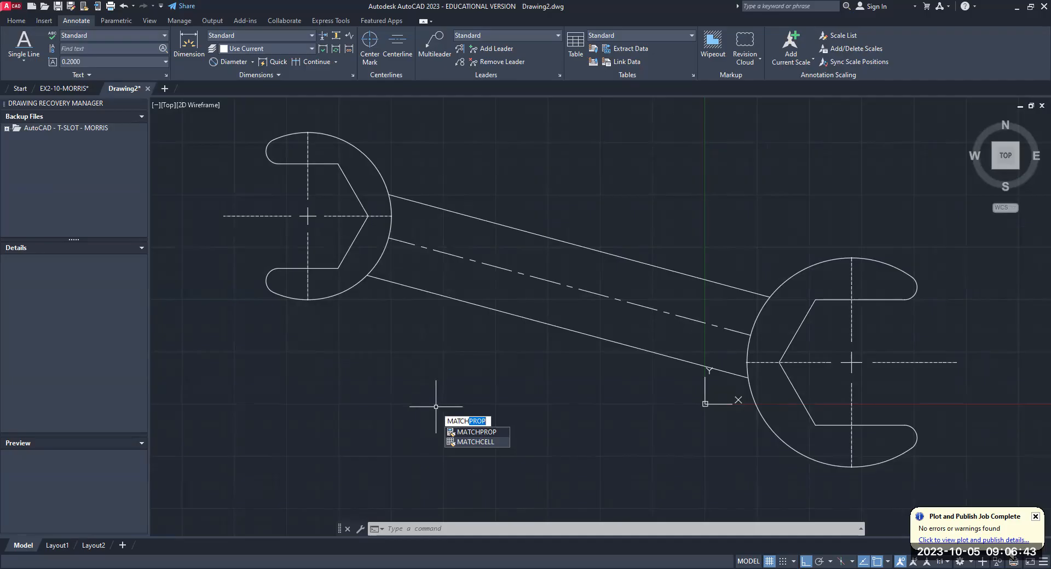
{"action": "key", "text": "Return"}
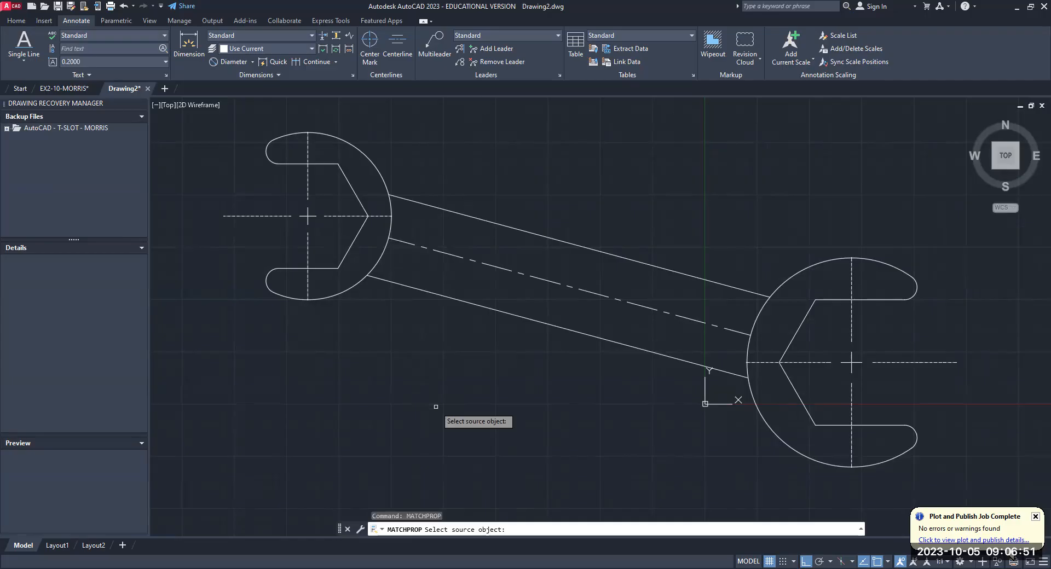
{"action": "left_click", "coordinate": [495, 267]}
{"action": "left_click", "coordinate": [308, 247]}
{"action": "left_click", "coordinate": [851, 326]}
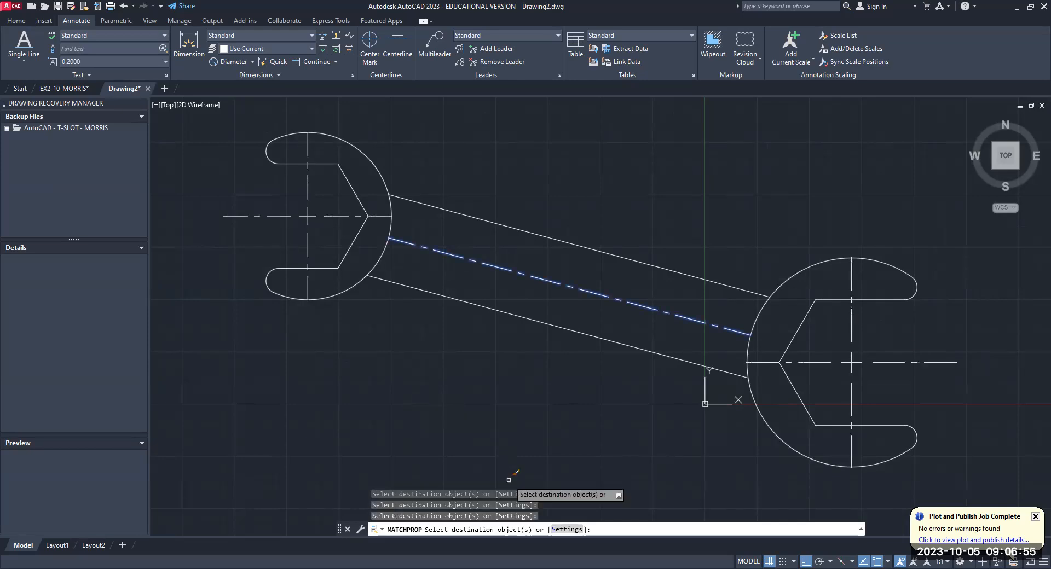
{"action": "key", "text": "Return"}
- Lengthen the vertical lines of both center marks slightly beyond the upper and lower edges of the jaw arcs
{"action": "left_click", "coordinate": [309, 261]}
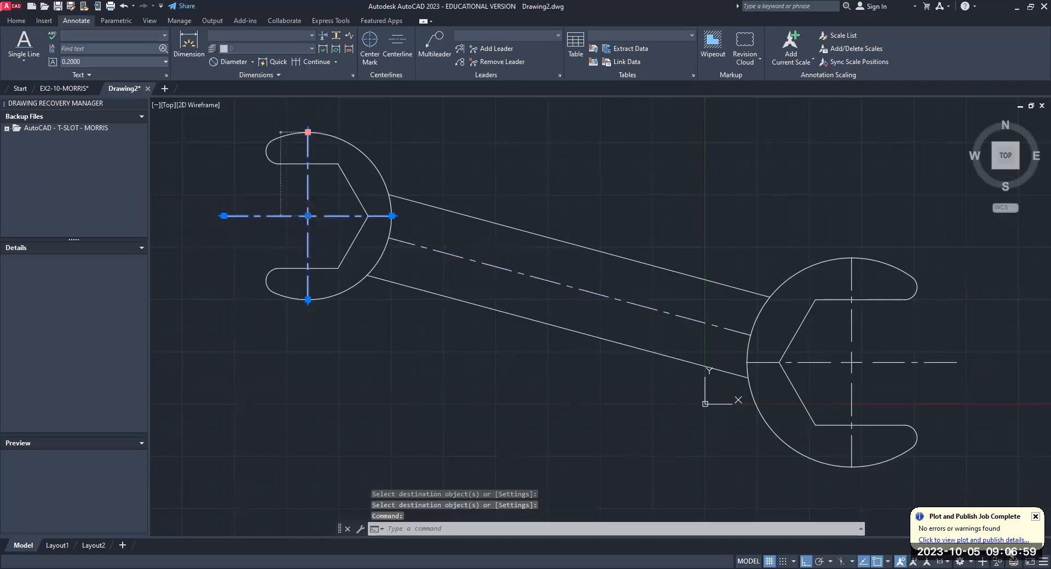
{"action": "left_click", "coordinate": [307, 132]}
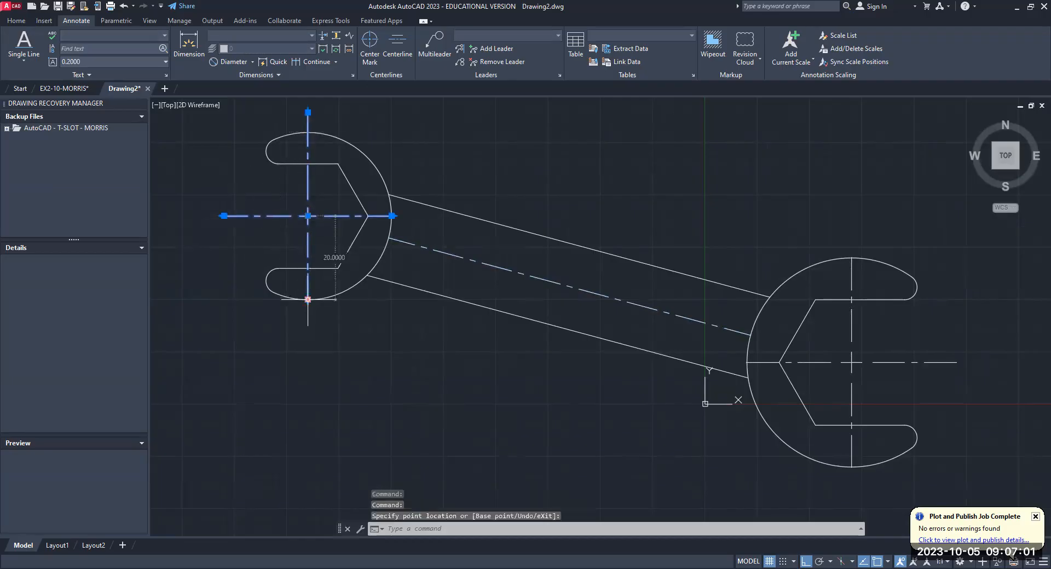
{"action": "left_click", "coordinate": [307, 299]}
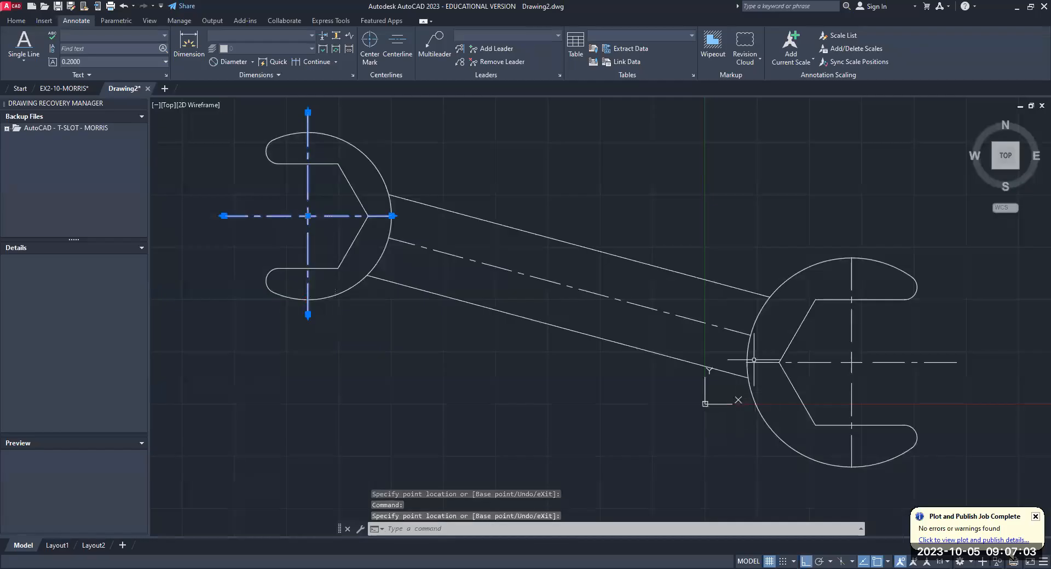
{"action": "left_click", "coordinate": [852, 277]}
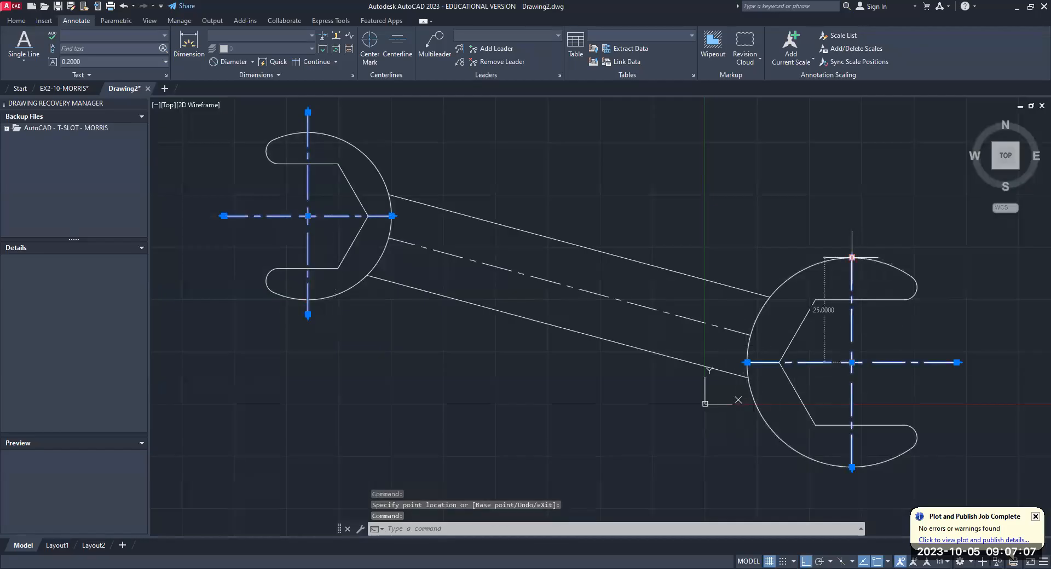
{"action": "left_click_drag", "start_coordinate": [852, 257], "coordinate": [852, 238]}
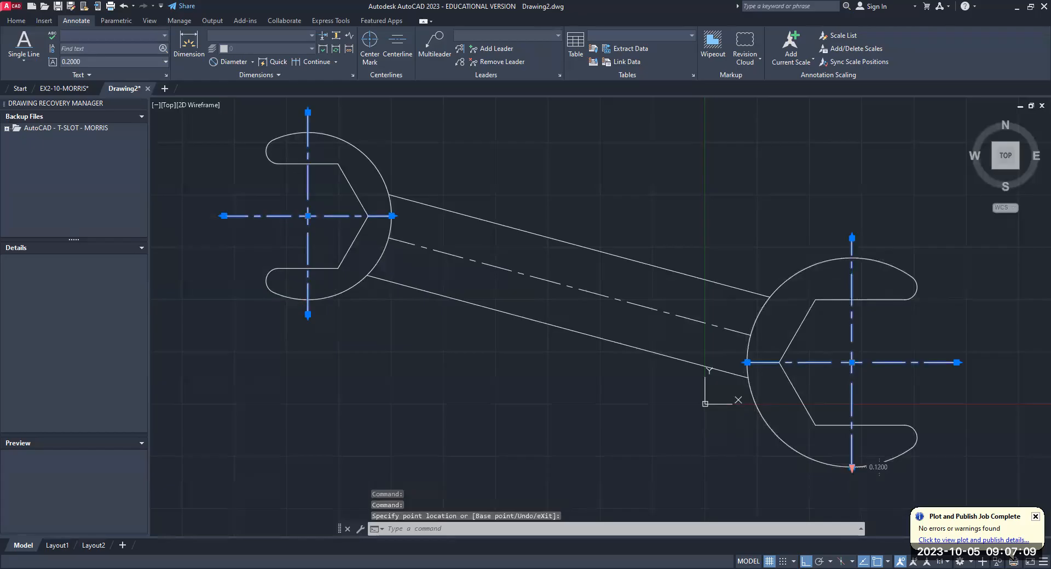
{"action": "left_click", "coordinate": [852, 467]}
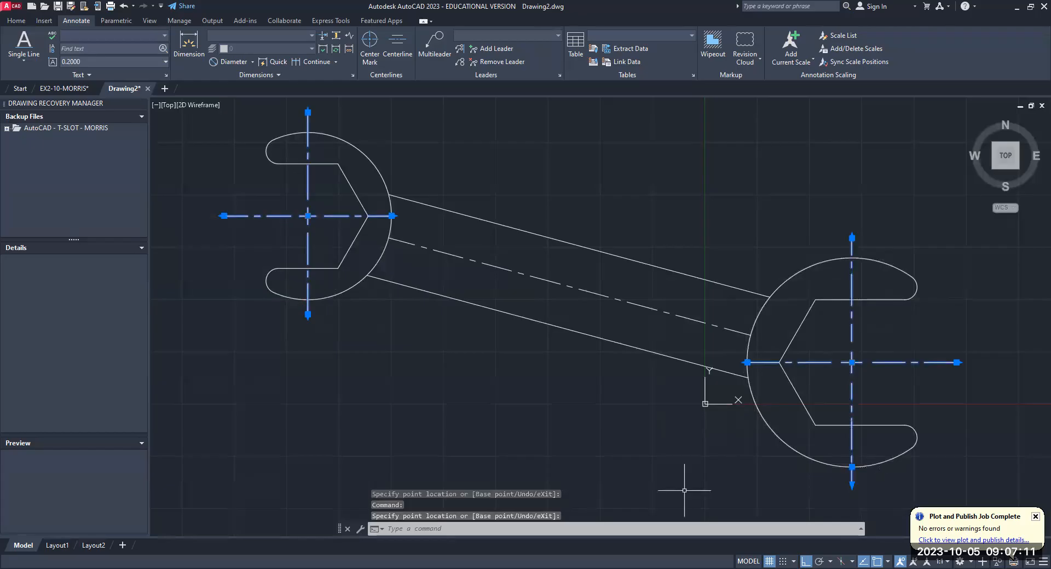
{"action": "left_click", "coordinate": [684, 490]}
{"action": "type", "text": "ma"}
{"action": "key", "text": "Return"}
{"action": "key", "text": "Escape"}
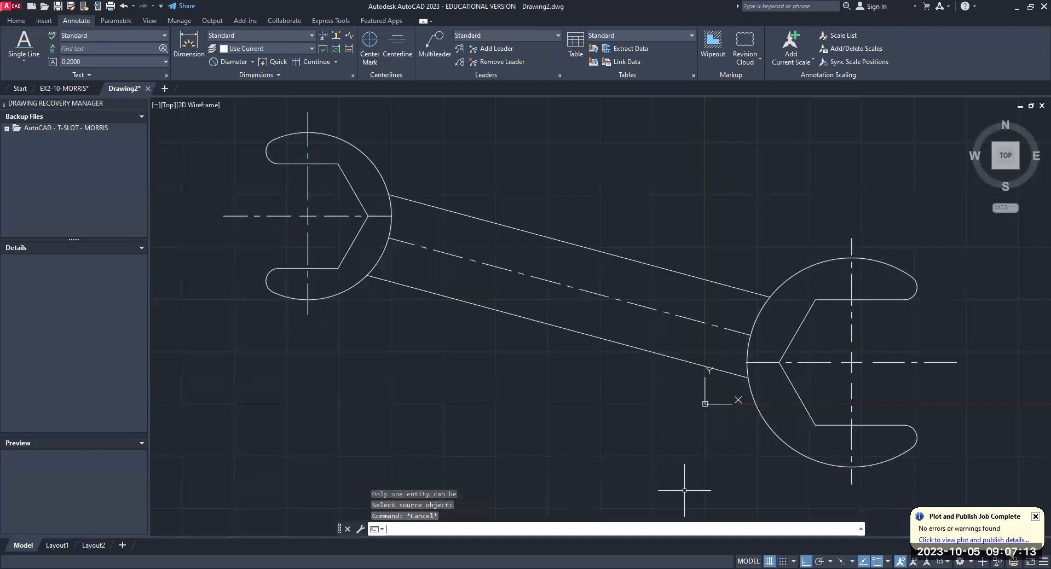
{"action": "key", "text": "Escape"}
{"action": "key", "text": "Escape"}
- Stretch both ends of the handle's centerline to the centers of the 40 mm and 50 mm end center marks
{"action": "scroll", "coordinate": [385, 415], "scroll_direction": "down", "scroll_amount": 1}
{"action": "scroll", "coordinate": [399, 400], "scroll_direction": "up", "scroll_amount": 1}
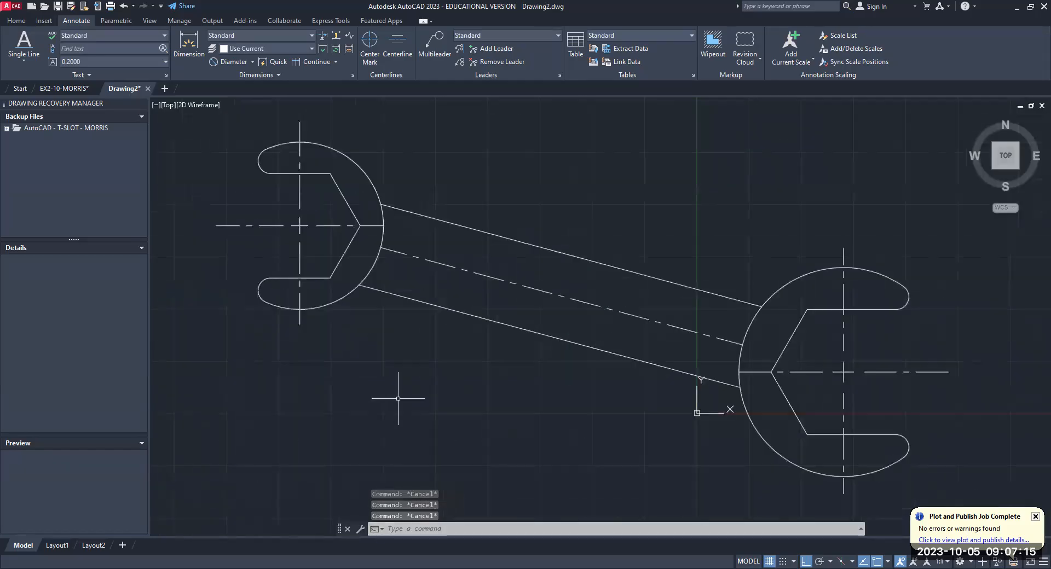
{"action": "left_click", "coordinate": [408, 255]}
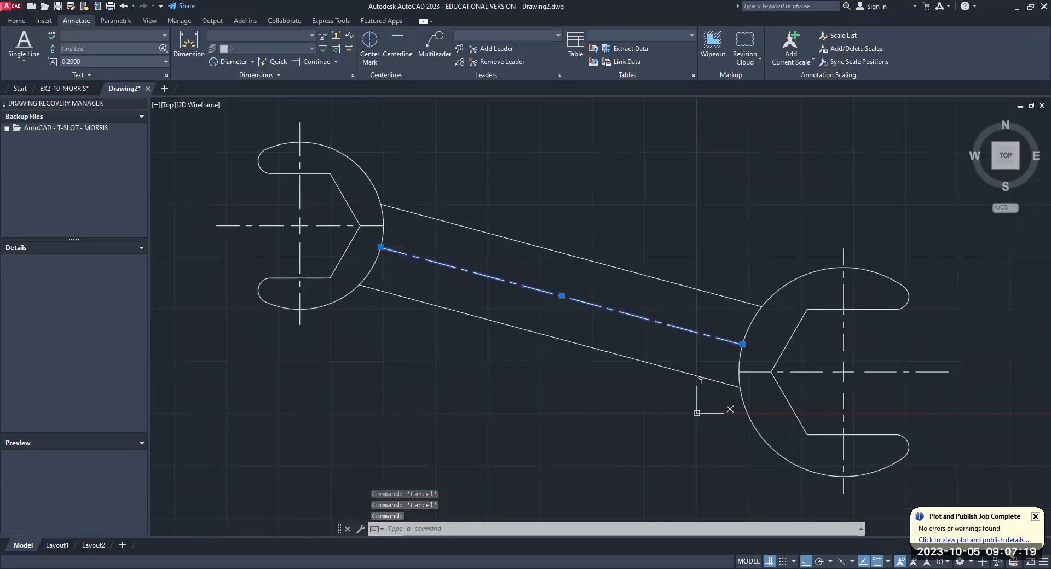
{"action": "left_click", "coordinate": [380, 247]}
{"action": "left_click", "coordinate": [300, 226]}
{"action": "left_click", "coordinate": [742, 345]}
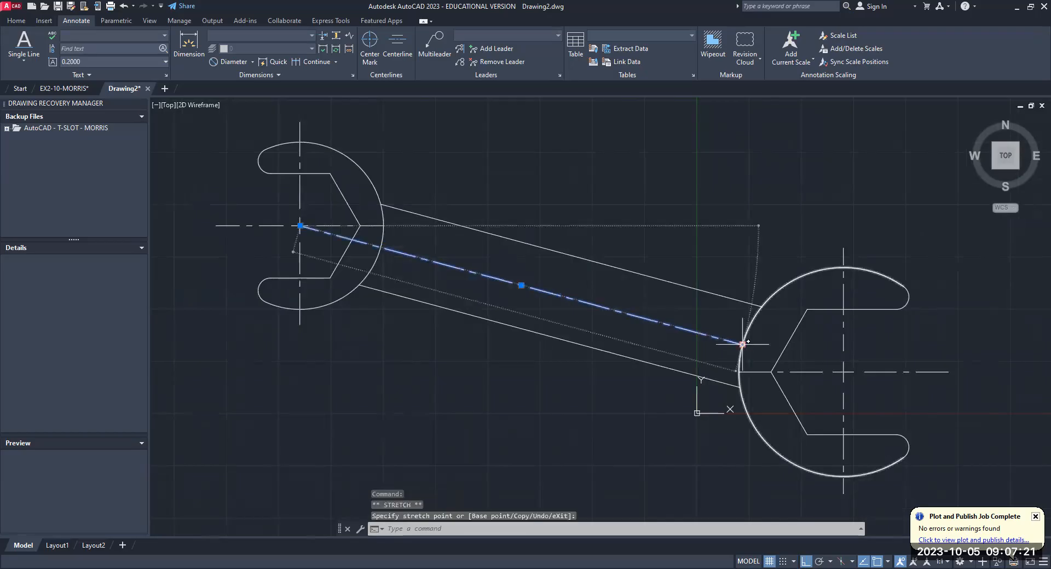
{"action": "left_click", "coordinate": [843, 372]}
{"action": "key", "text": "Escape"}
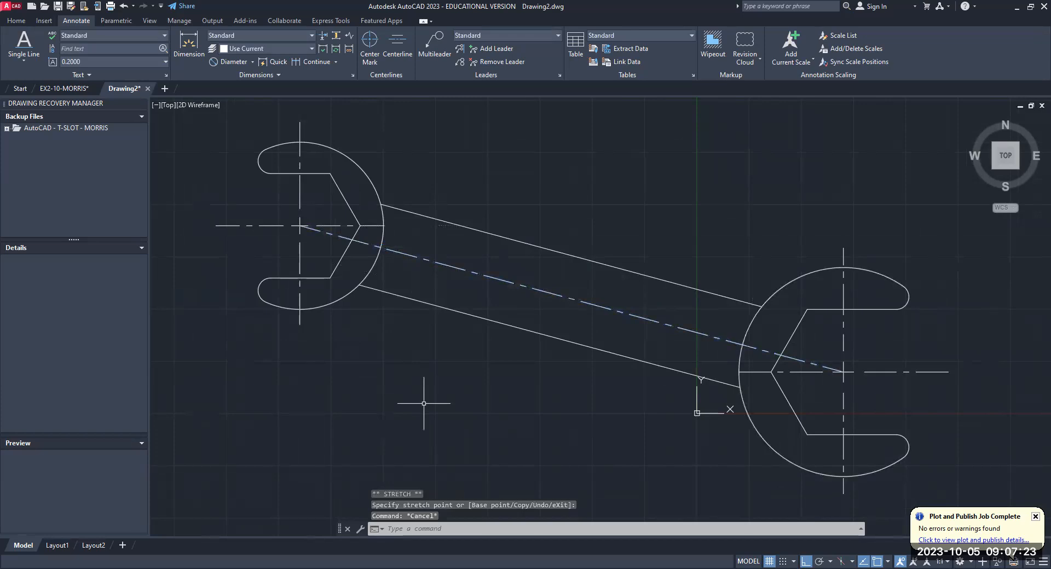
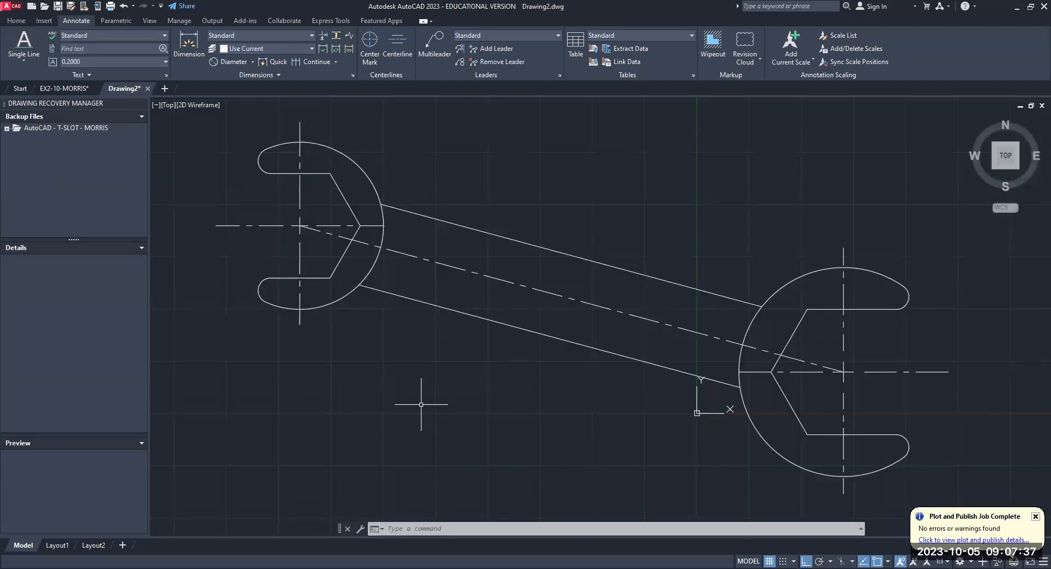
- Add a diameter dimension to the large outer arc of the 50 mm end, placed above its upper jaw tip
{"action": "middle_click_drag", "start_coordinate": [422, 370], "coordinate": [331, 393]}
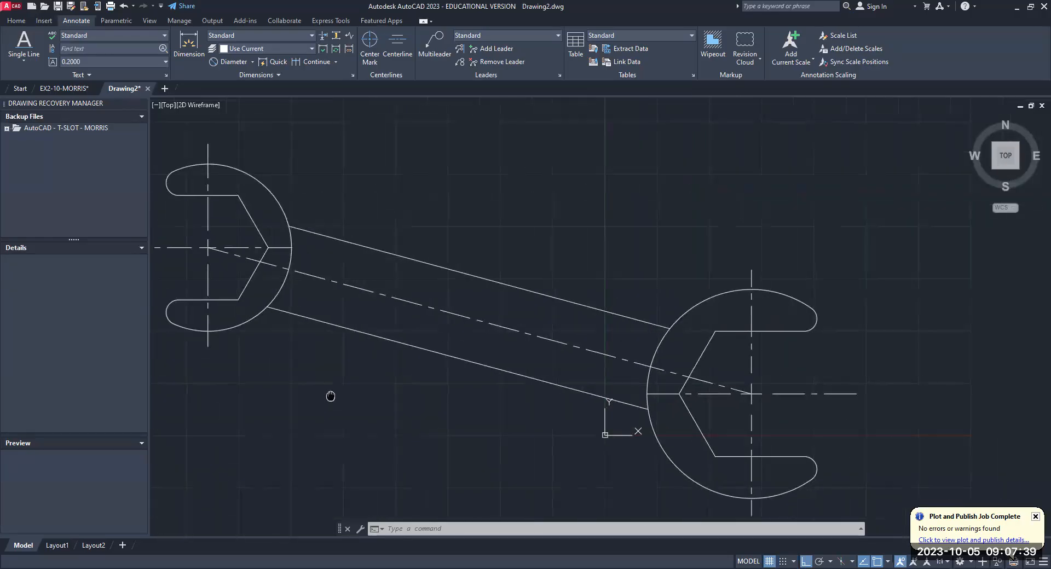
{"action": "left_click", "coordinate": [253, 61]}
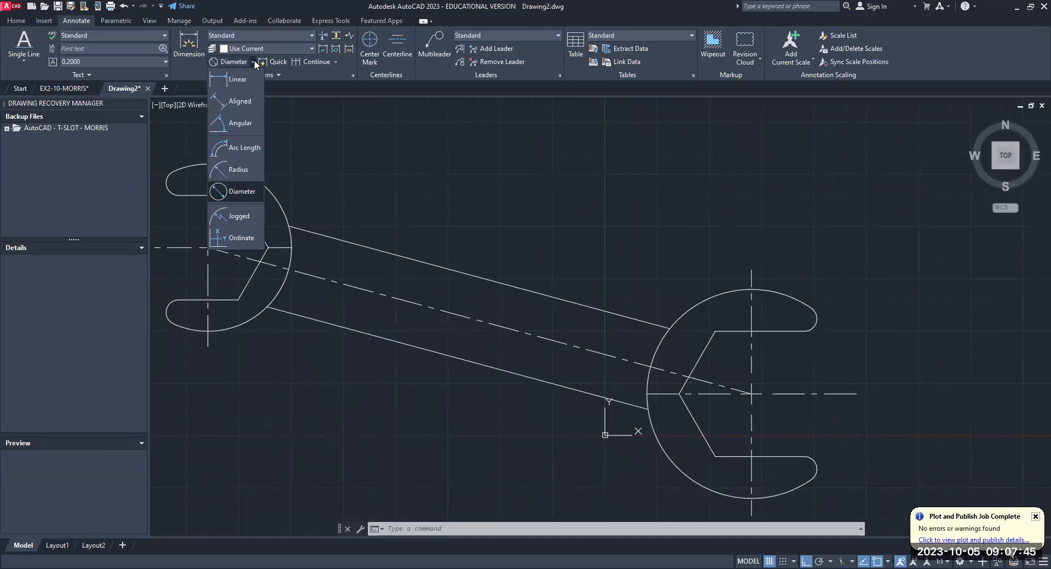
{"action": "left_click", "coordinate": [239, 192]}
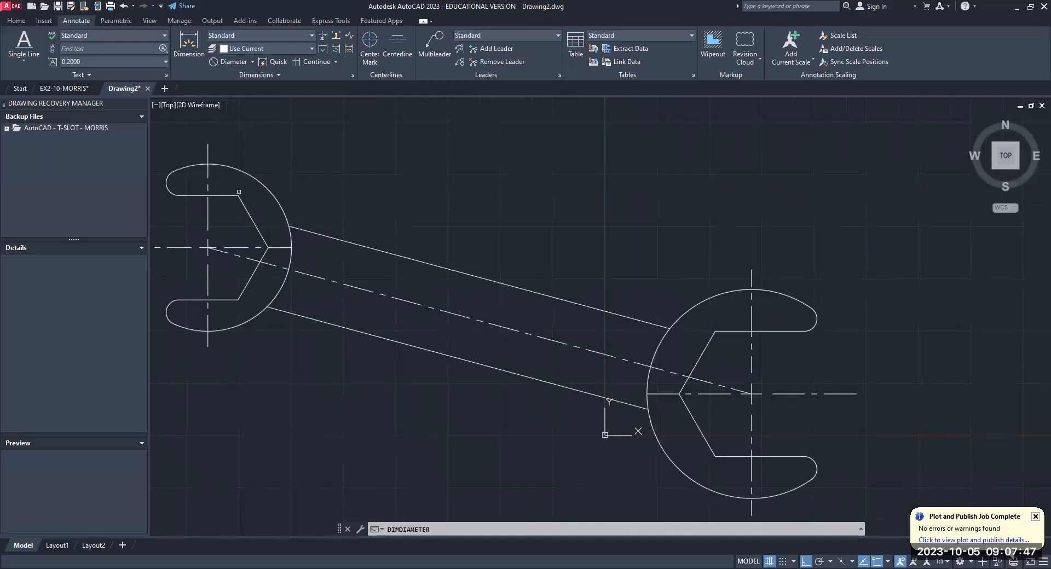
{"action": "left_click", "coordinate": [794, 299]}
{"action": "left_click", "coordinate": [808, 272]}
{"action": "scroll", "coordinate": [819, 292], "scroll_direction": "up", "scroll_amount": 3}
{"action": "scroll", "coordinate": [808, 243], "scroll_direction": "up", "scroll_amount": 3}
{"action": "scroll", "coordinate": [807, 243], "scroll_direction": "down", "scroll_amount": 1}
{"action": "middle_click_drag", "start_coordinate": [808, 243], "coordinate": [707, 258]}
{"action": "scroll", "coordinate": [673, 284], "scroll_direction": "down", "scroll_amount": 4}
{"action": "middle_click_drag", "start_coordinate": [569, 361], "coordinate": [352, 270]}
{"action": "scroll", "coordinate": [350, 262], "scroll_direction": "up", "scroll_amount": 5}
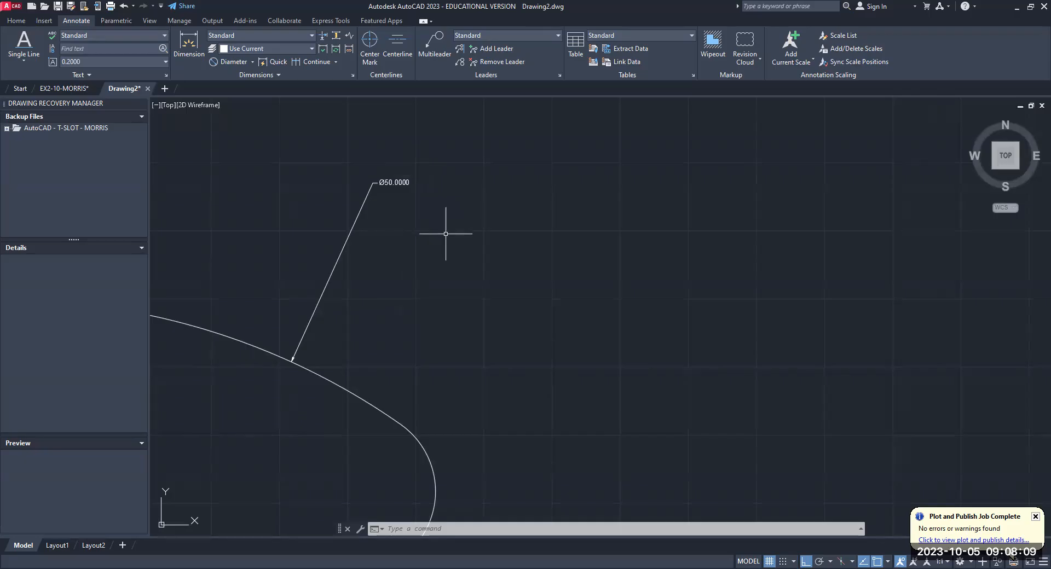
{"action": "key", "text": "Escape"}
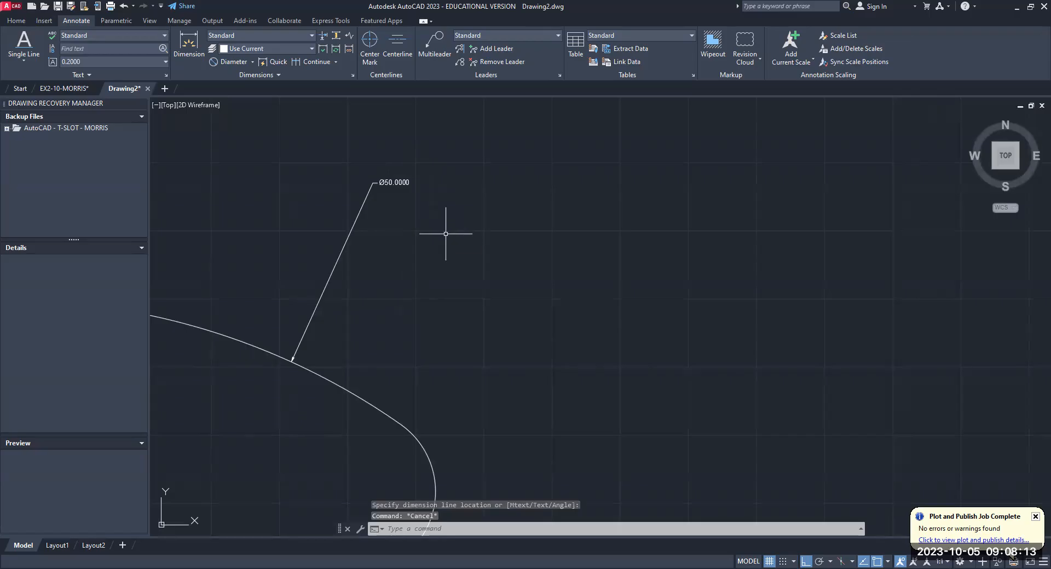
{"action": "type", "text": "dimtxt"}
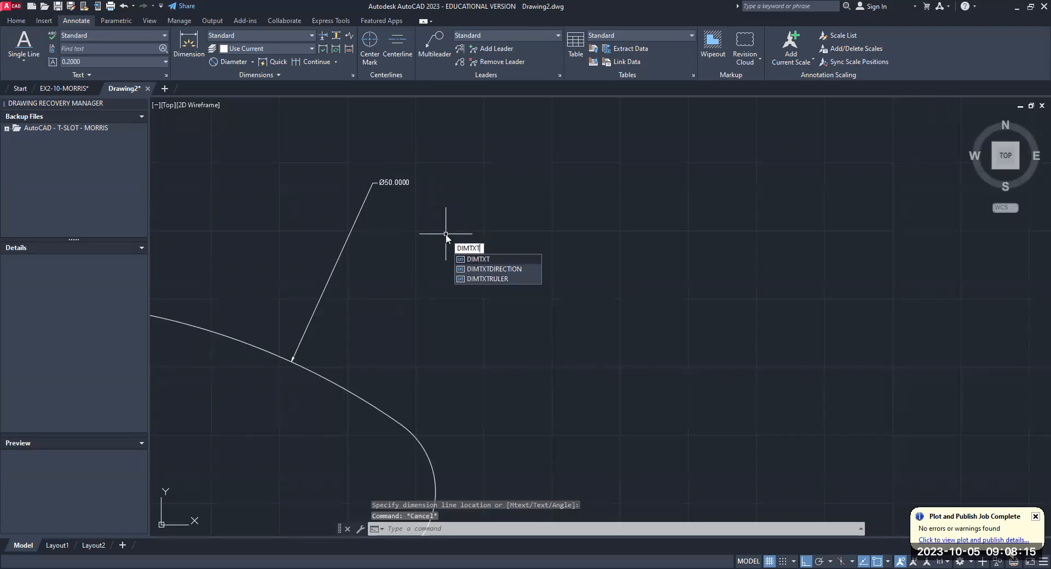
{"action": "key", "text": "Return"}
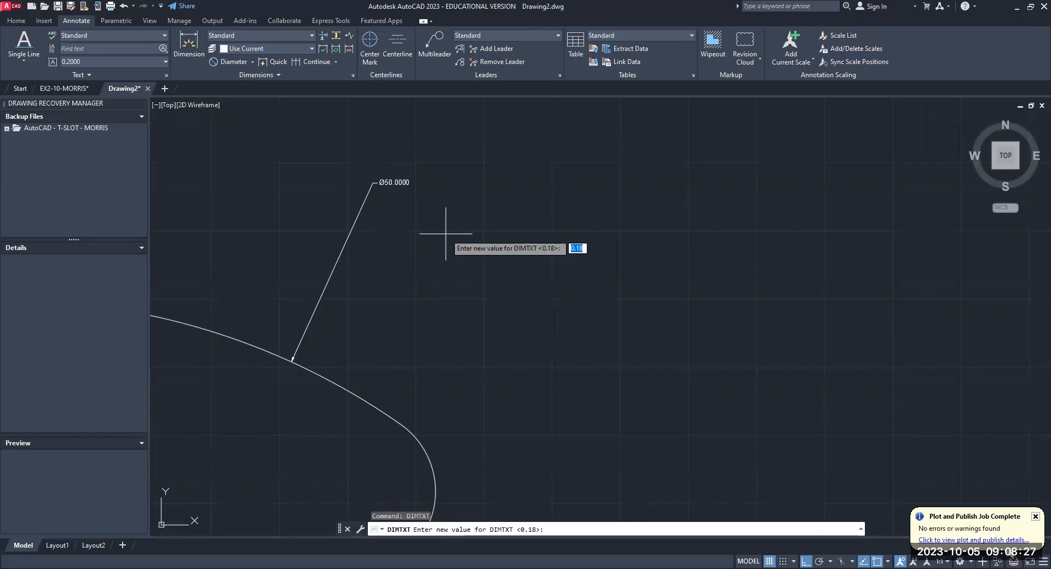
{"action": "key", "text": "Escape"}
{"action": "key", "text": "Escape"}
{"action": "key", "text": "Escape"}
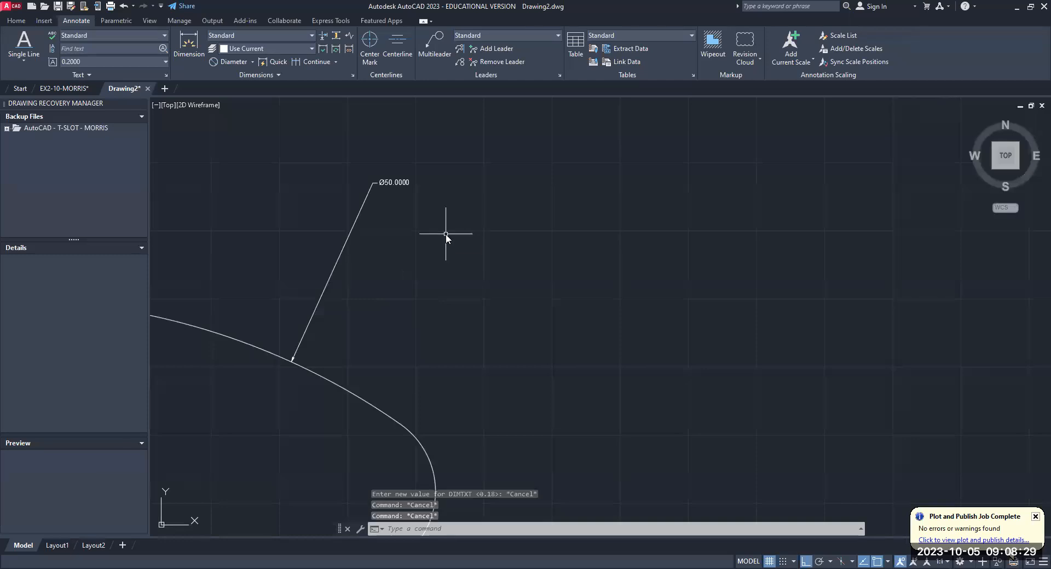
- Set the dimension text height variable DIMTXT to .72
{"action": "type", "text": "DIMt"}
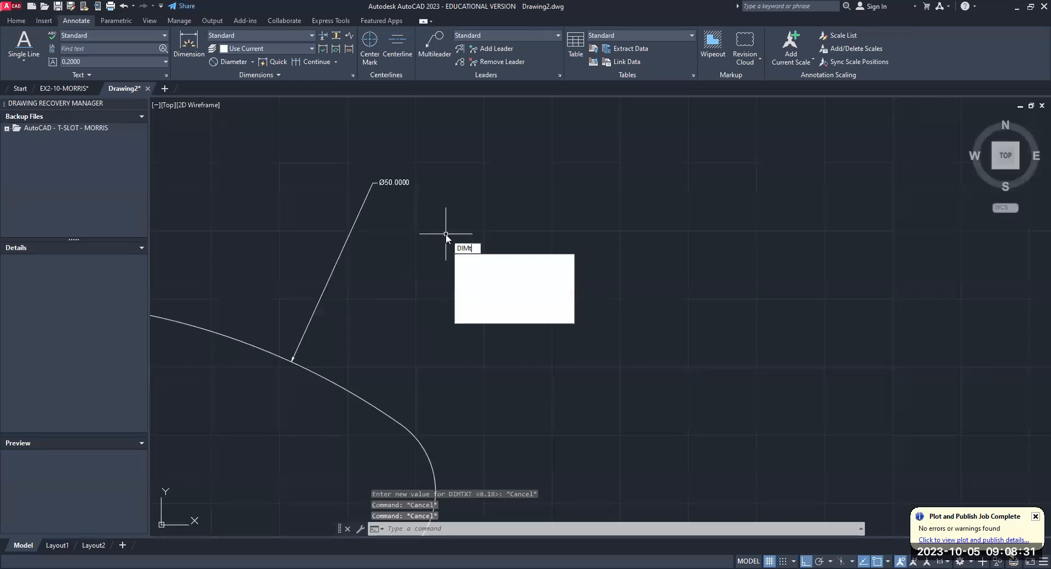
{"action": "type", "text": "xt"}
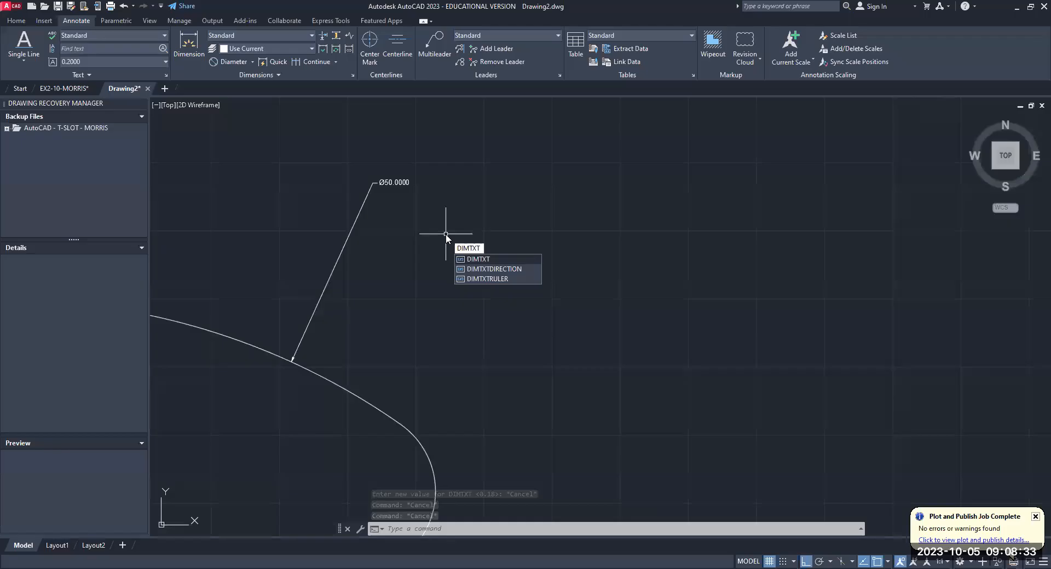
{"action": "key", "text": "Return"}
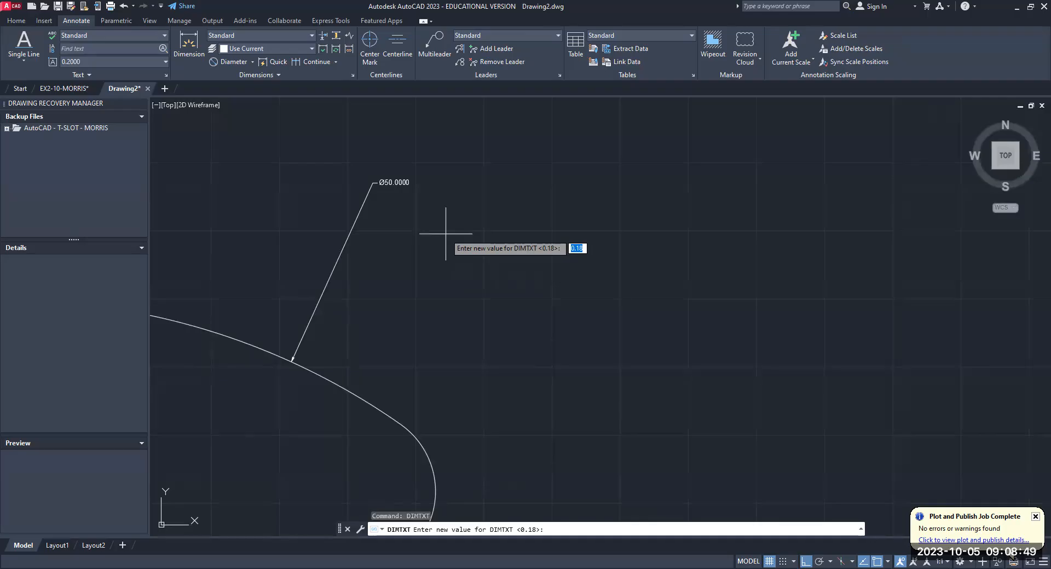
{"action": "type", "text": ".72"}
{"action": "key", "text": "Return"}
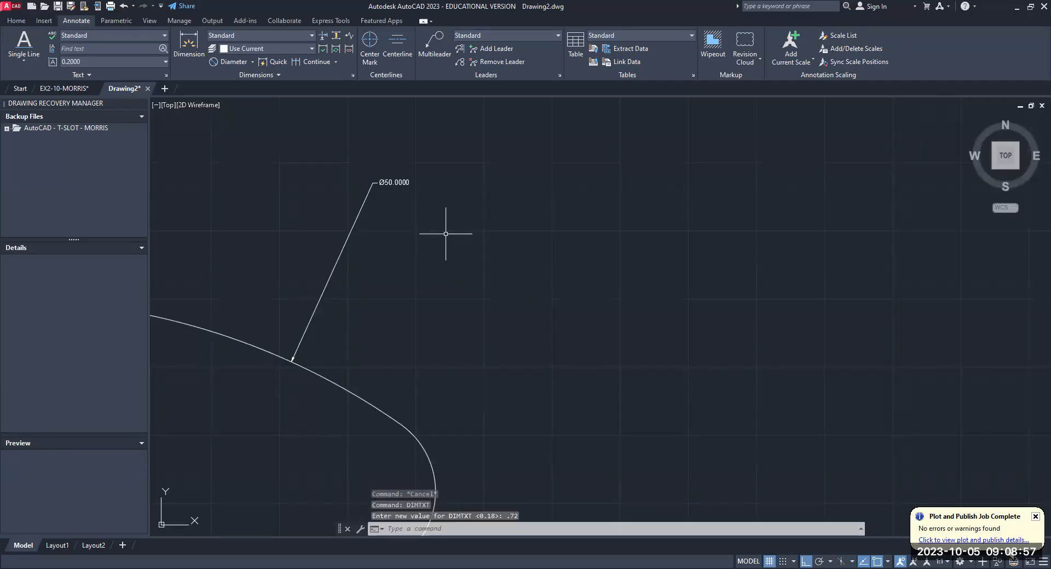
- Set the dimension arrow size variable DIMASZ to .72
{"action": "type", "text": "dimasz"}
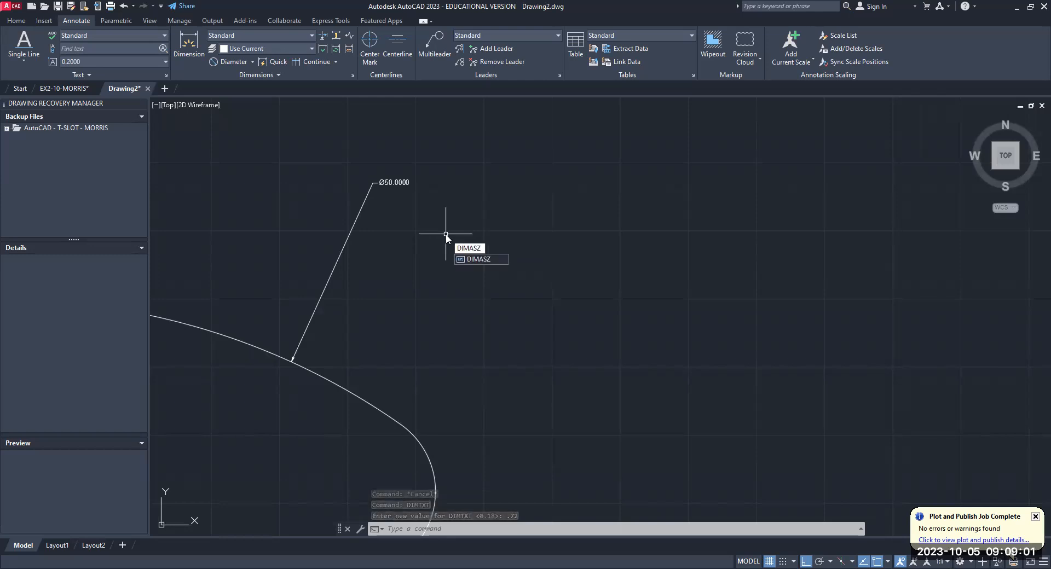
{"action": "key", "text": "Return"}
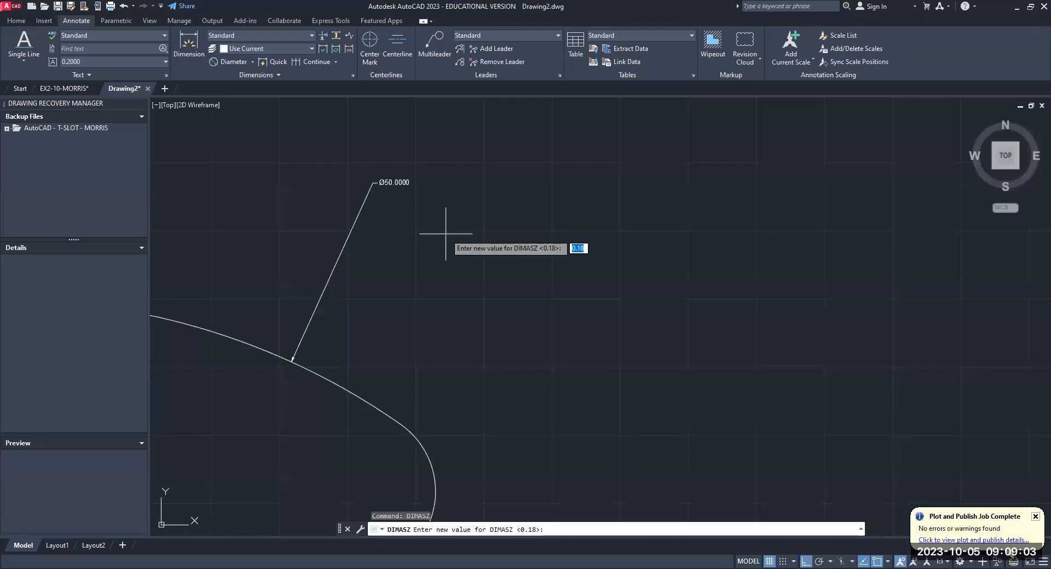
{"action": "type", "text": ".72"}
{"action": "key", "text": "Return"}
- Set both the extension line extension DIMEXE and the extension line offset DIMEXO to .72
{"action": "type", "text": "DIMEX"}
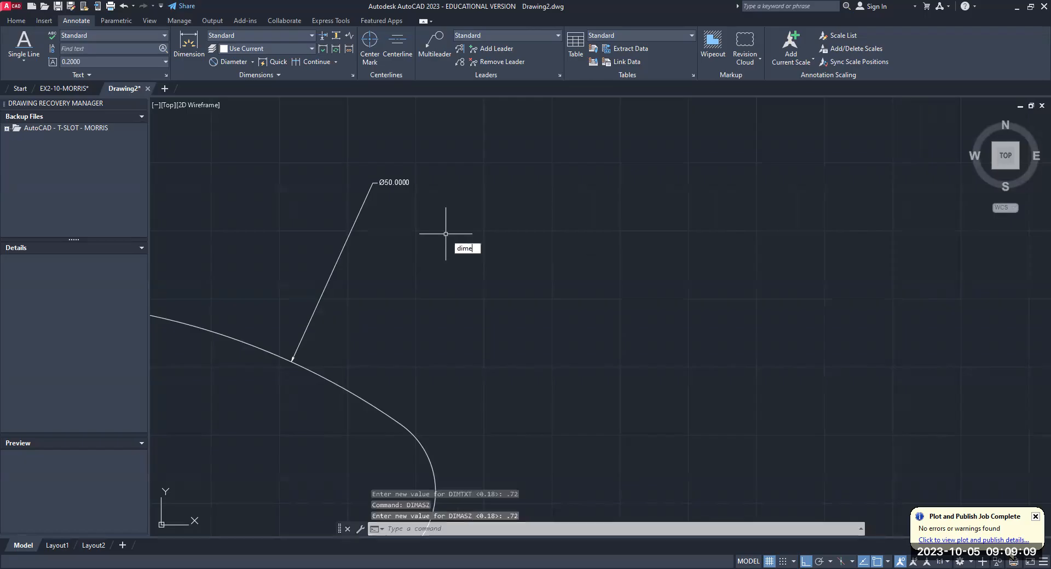
{"action": "type", "text": "E"}
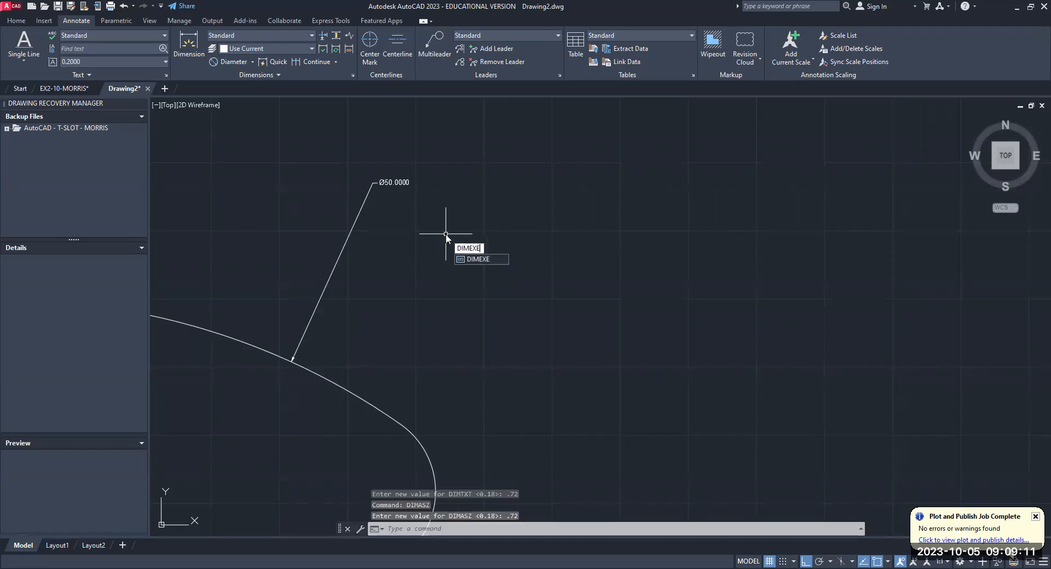
{"action": "key", "text": "Return"}
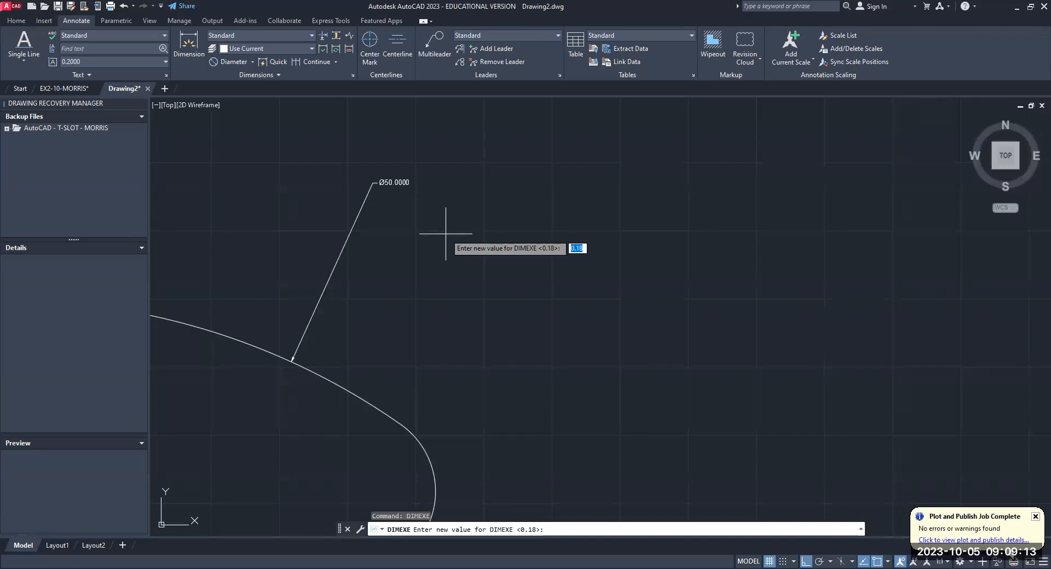
{"action": "type", "text": ".72"}
{"action": "key", "text": "Return"}
{"action": "type", "text": "DIMEXO"}
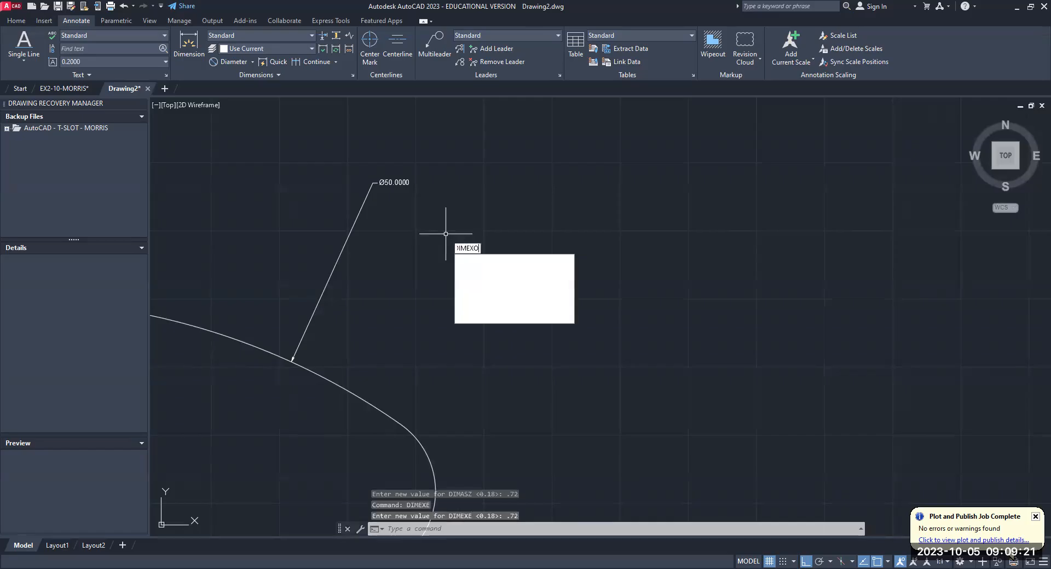
{"action": "key", "text": "Return"}
{"action": "type", "text": ".72"}
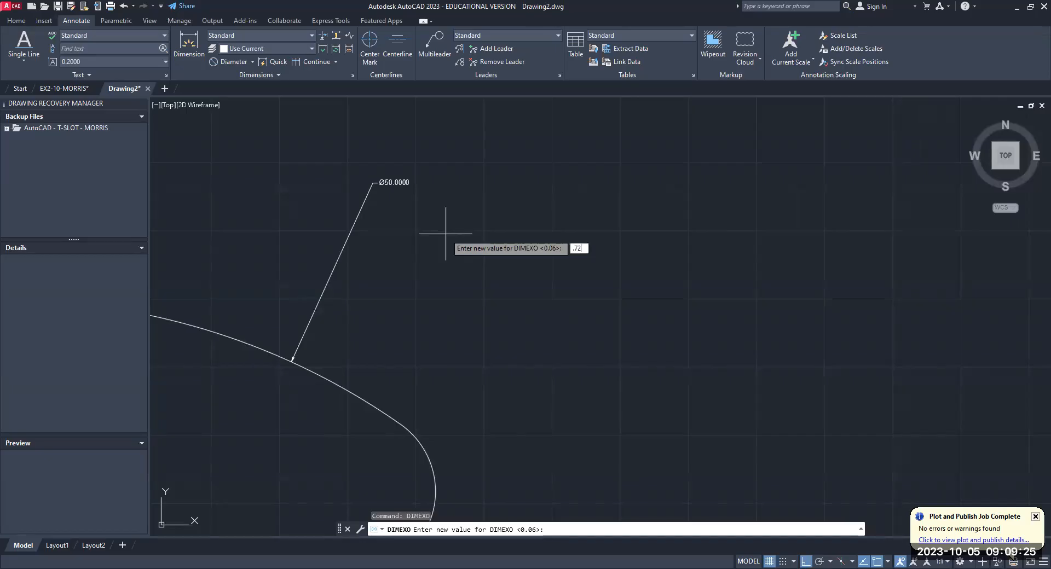
{"action": "key", "text": "Return"}
- Place another diameter dimension on the 50 mm end's outer arc, just beside the existing small one
{"action": "scroll", "coordinate": [472, 262], "scroll_direction": "down", "scroll_amount": 5}
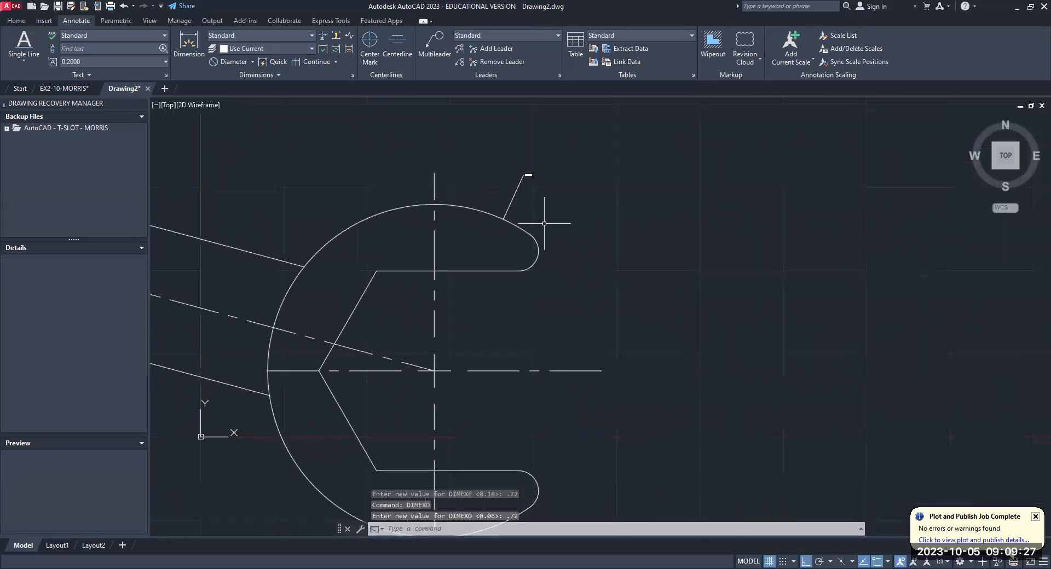
{"action": "scroll", "coordinate": [543, 222], "scroll_direction": "up", "scroll_amount": 2}
{"action": "middle_click_drag", "start_coordinate": [543, 223], "coordinate": [551, 332]}
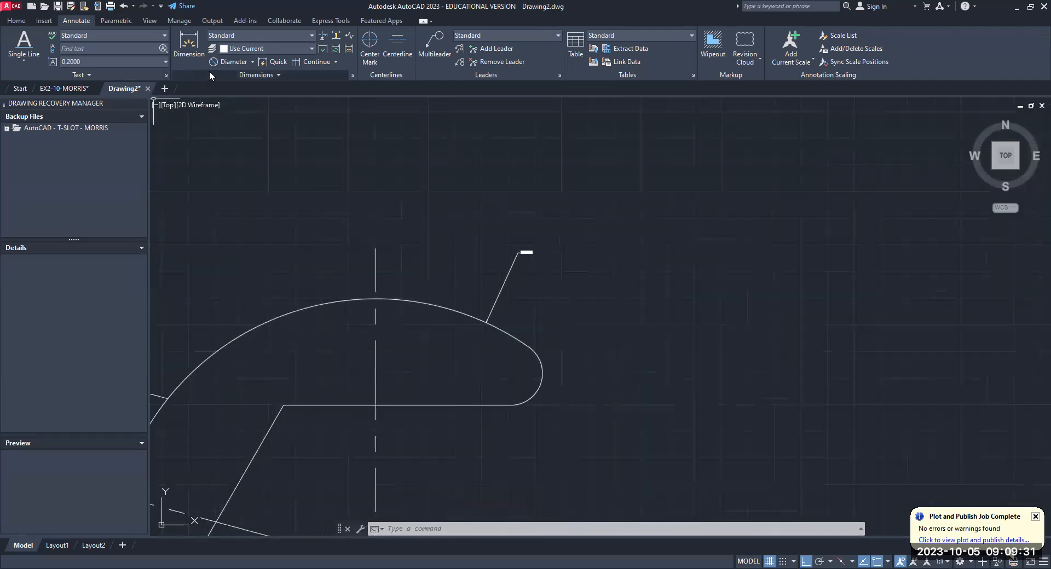
{"action": "left_click", "coordinate": [252, 61]}
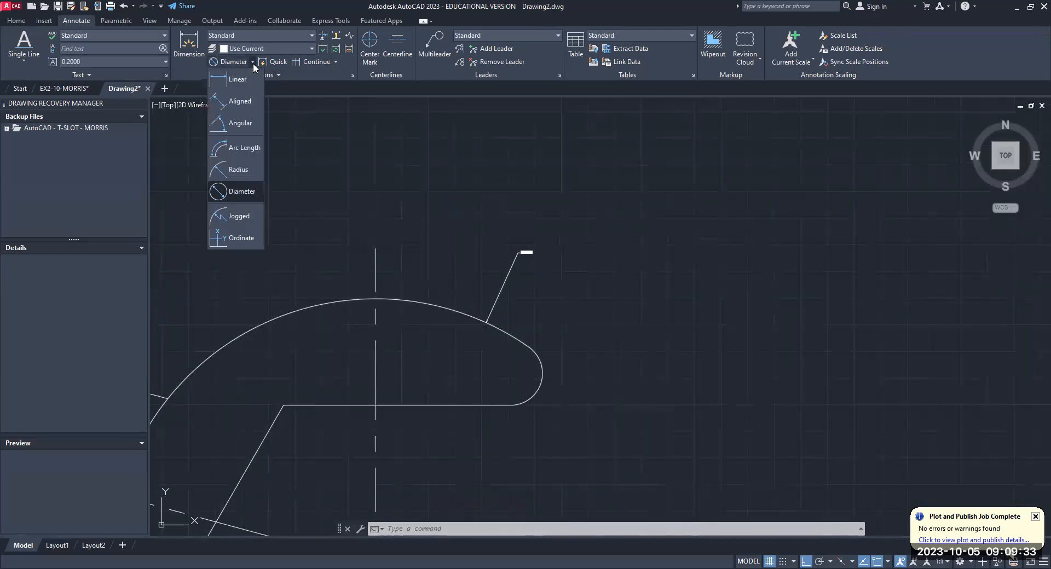
{"action": "left_click", "coordinate": [249, 184]}
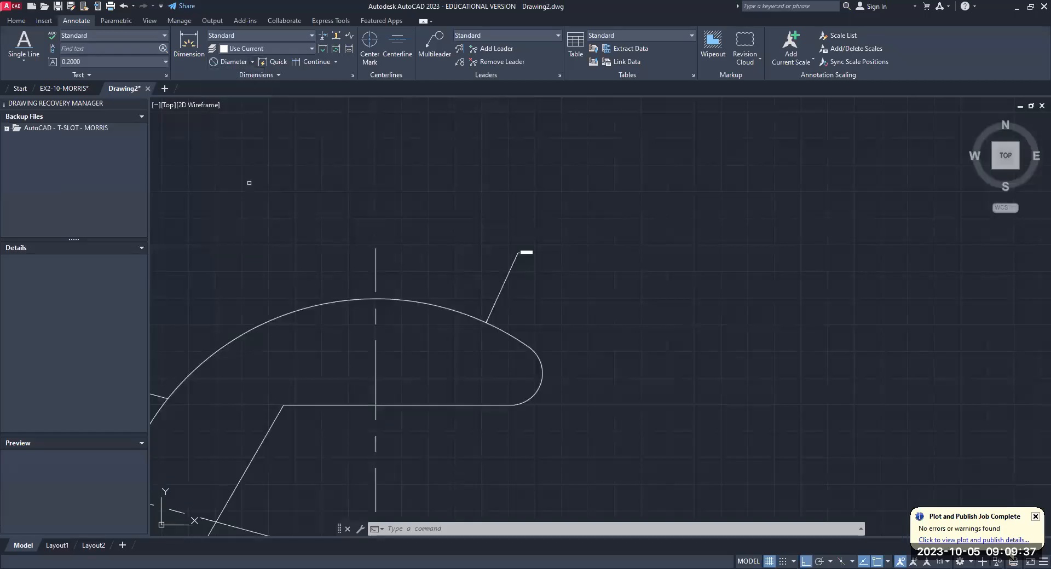
{"action": "left_click", "coordinate": [476, 317]}
{"action": "left_click", "coordinate": [511, 228]}
{"action": "scroll", "coordinate": [524, 287], "scroll_direction": "up", "scroll_amount": 2}
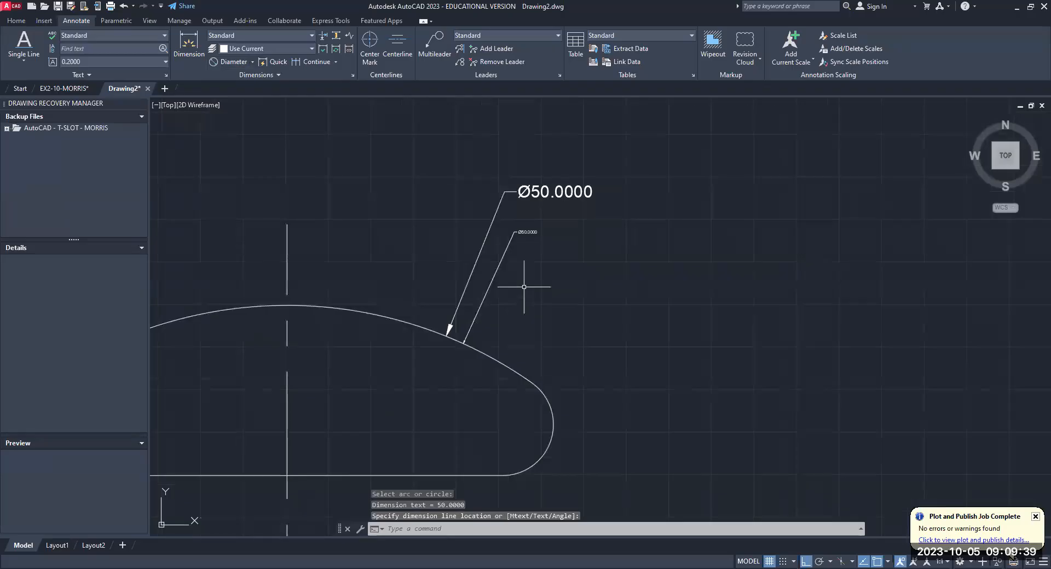
- Delete the original diameter dimension with the tiny text from the 50 mm end's outer arc
{"action": "scroll", "coordinate": [528, 288], "scroll_direction": "down", "scroll_amount": 3}
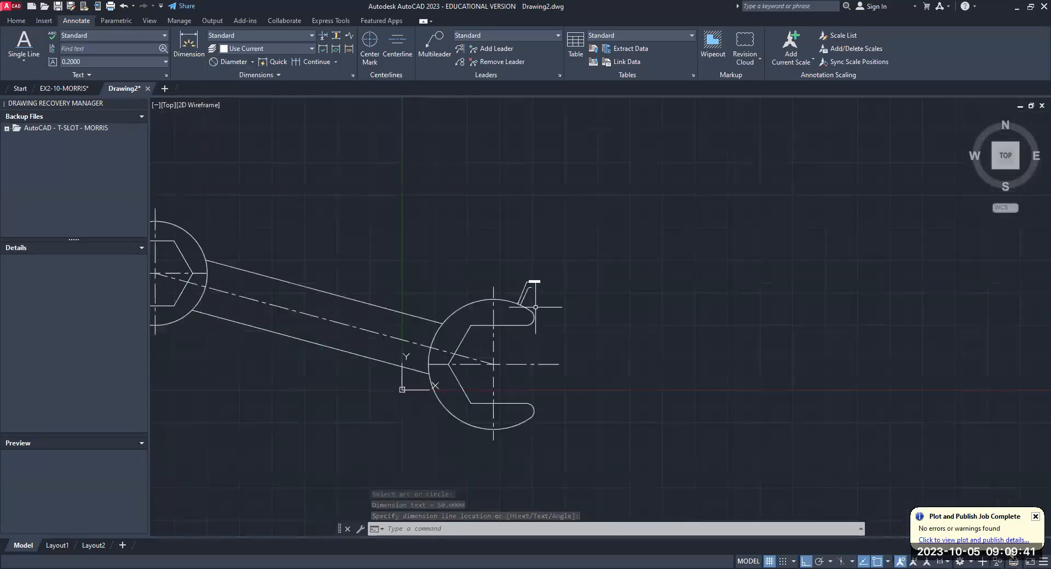
{"action": "scroll", "coordinate": [535, 307], "scroll_direction": "up", "scroll_amount": 3}
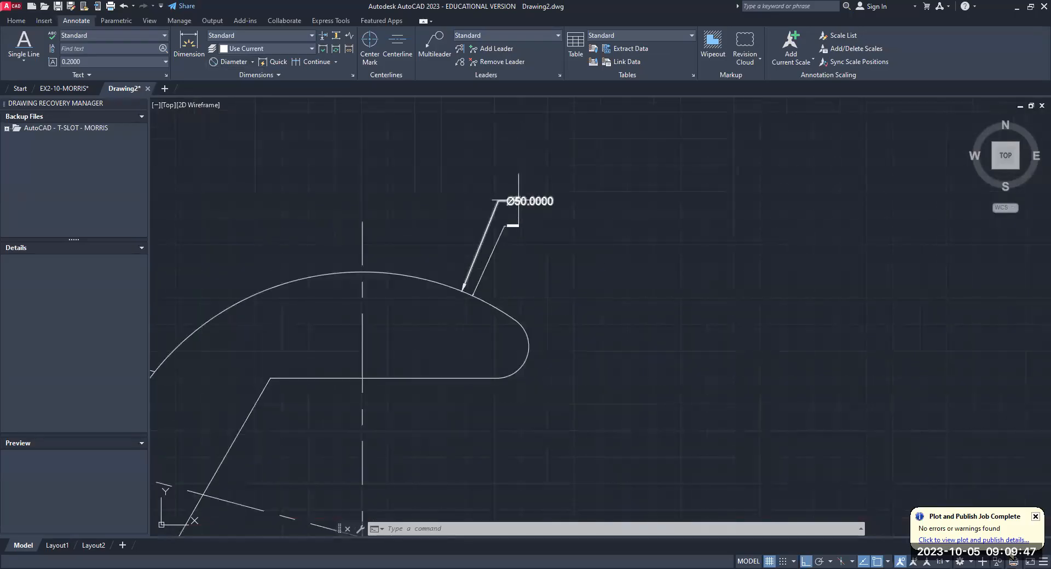
{"action": "scroll", "coordinate": [540, 318], "scroll_direction": "down", "scroll_amount": 3}
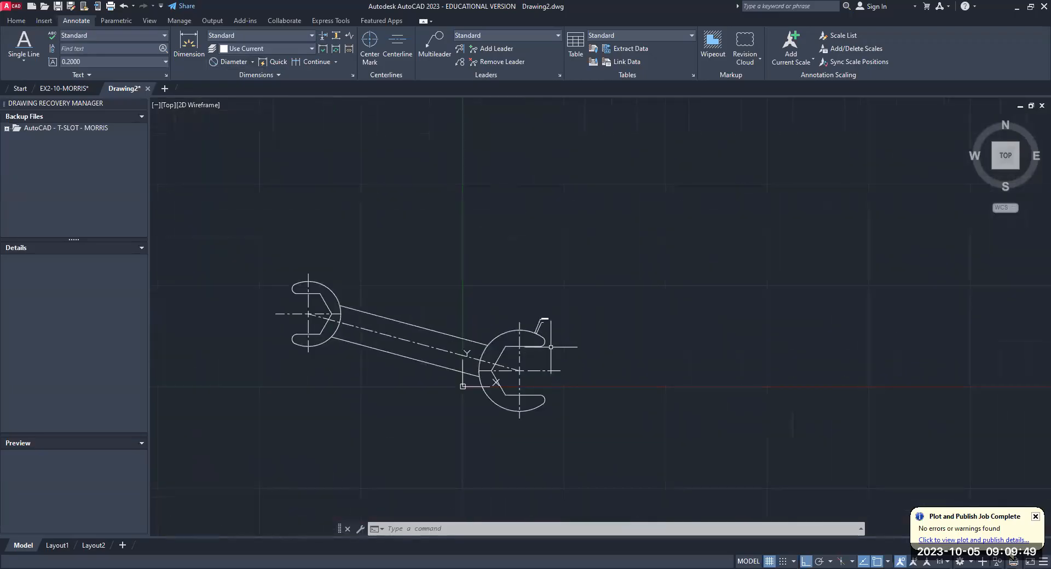
{"action": "scroll", "coordinate": [552, 359], "scroll_direction": "up", "scroll_amount": 5}
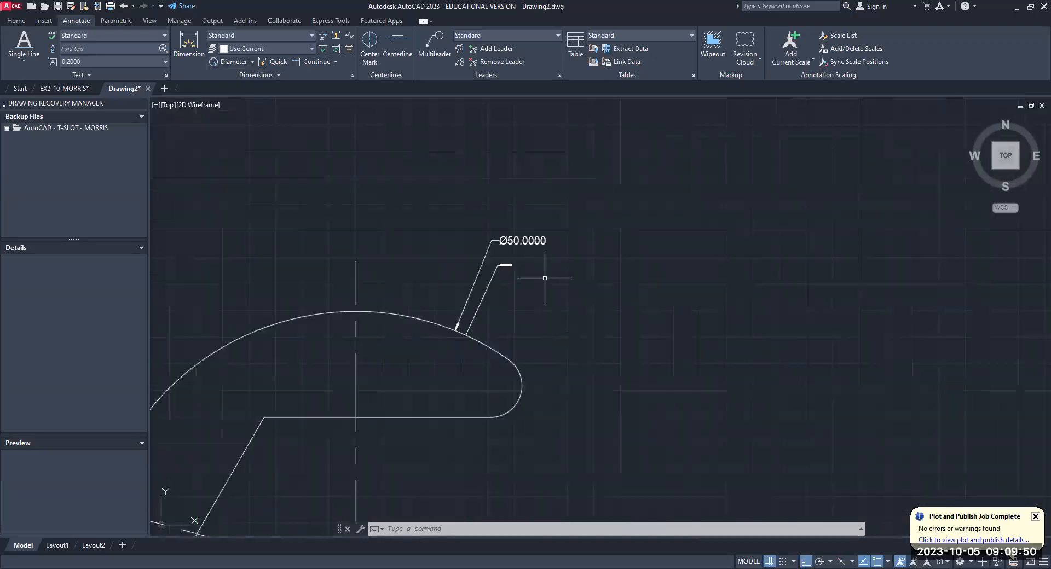
{"action": "left_click", "coordinate": [527, 241]}
{"action": "left_click", "coordinate": [505, 267]}
{"action": "key", "text": "Delete"}
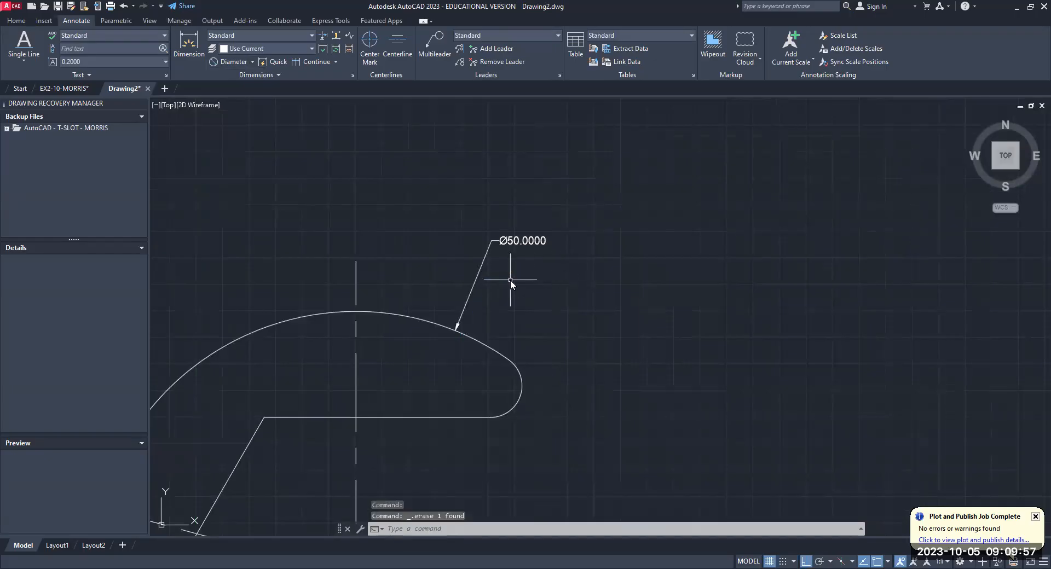
- Set the dimension text height variable DIMTXT to 1.25
{"action": "type", "text": "DIMTXT"}
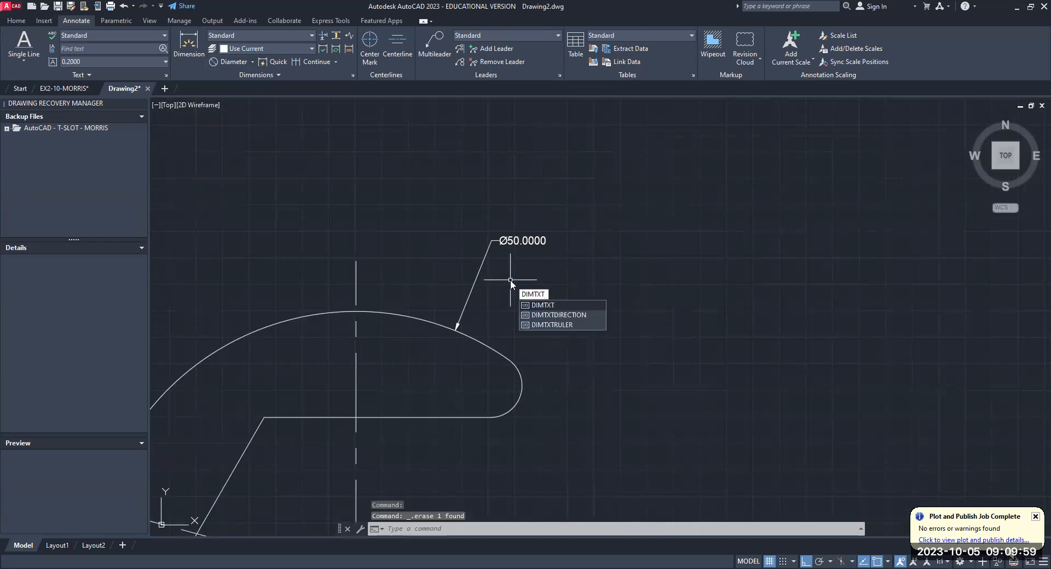
{"action": "key", "text": "Return"}
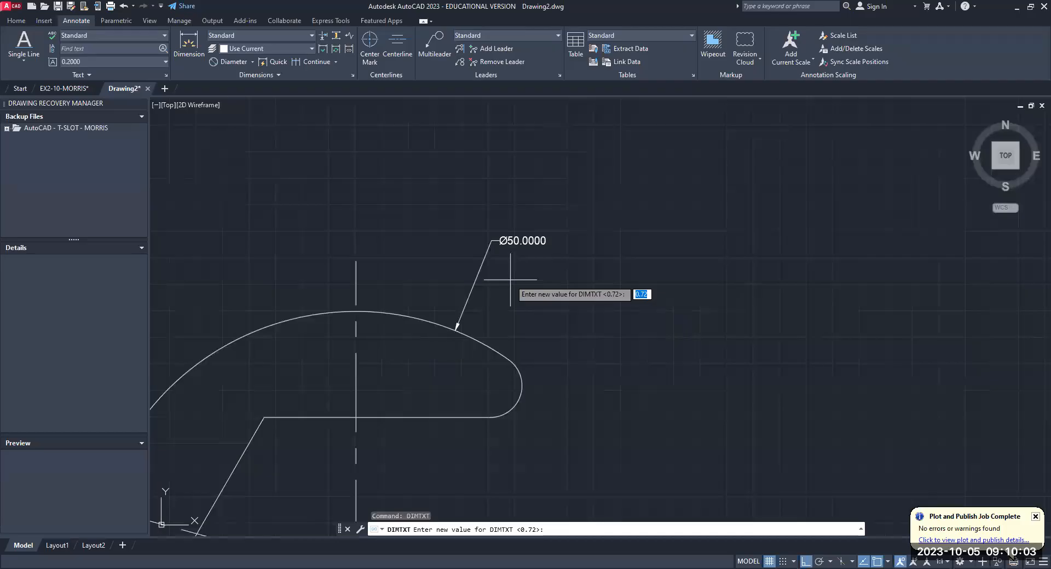
{"action": "type", "text": "1.25"}
{"action": "key", "text": "Return"}
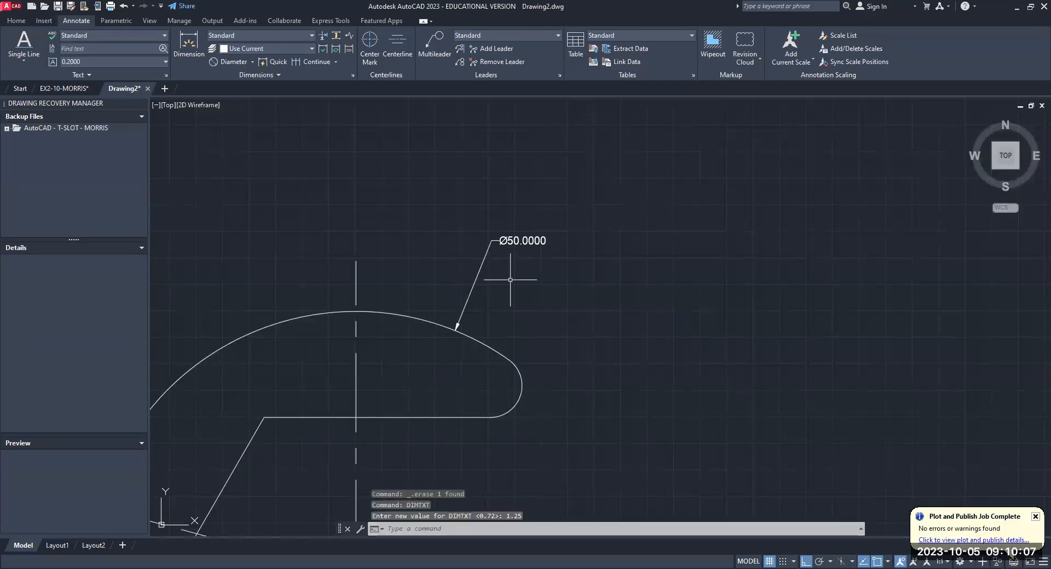
- Set the dimension arrow size variable DIMASZ to 1.25
{"action": "type", "text": "DIMASZ"}
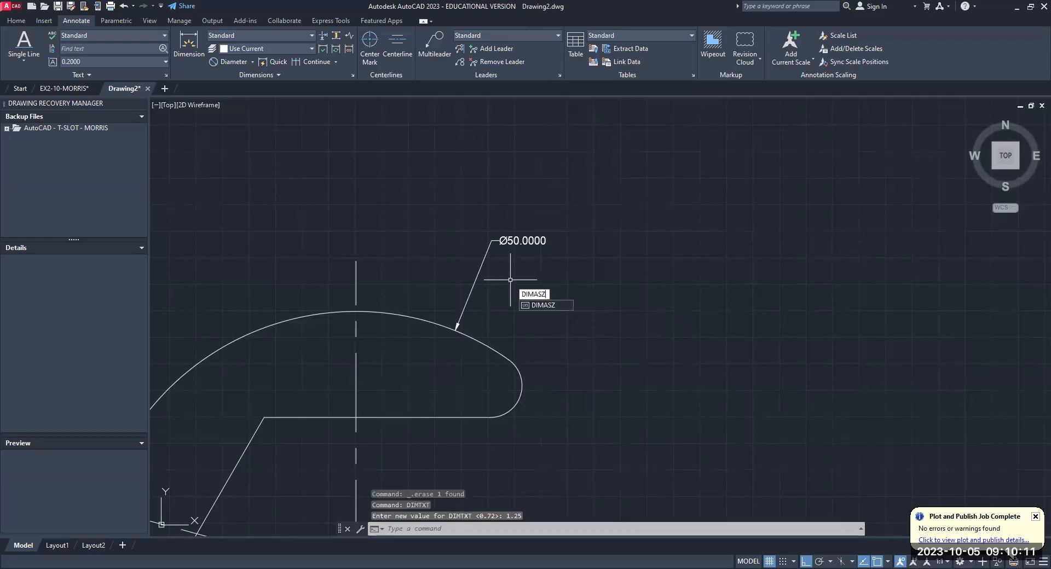
{"action": "key", "text": "Return"}
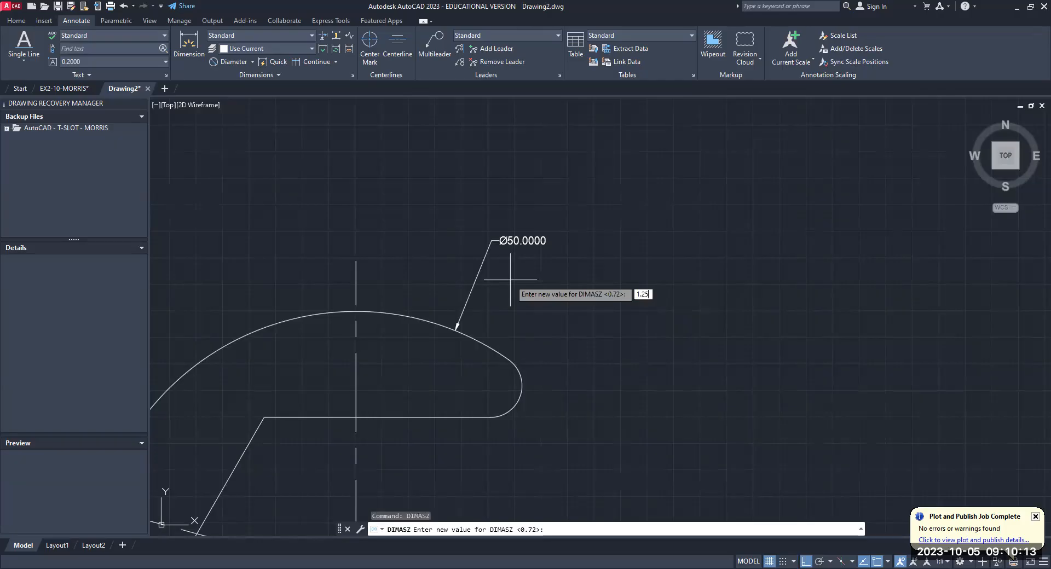
{"action": "key", "text": "Return"}
- Set both the extension line extension DIMEXE and the extension line offset DIMEXO to 1.25
{"action": "type", "text": "DIMEX"}
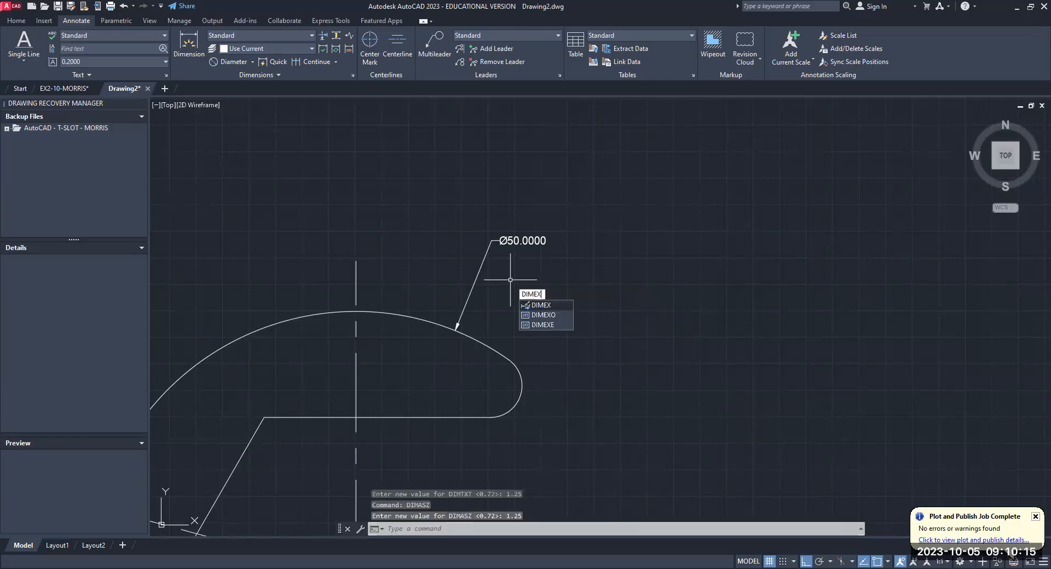
{"action": "type", "text": "E"}
{"action": "key", "text": "Return"}
{"action": "type", "text": "1.25"}
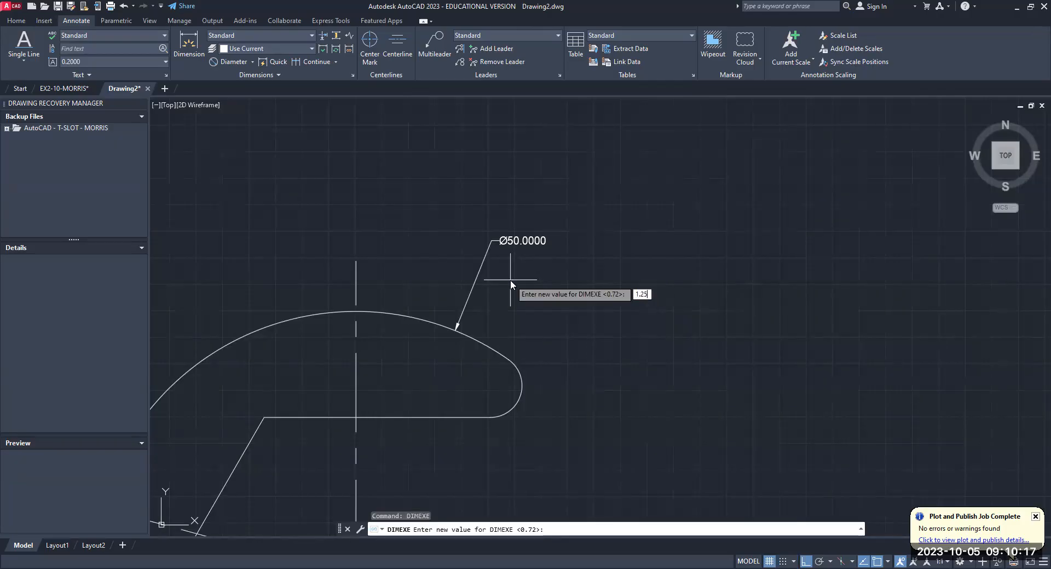
{"action": "key", "text": "Return"}
{"action": "type", "text": "dimex"}
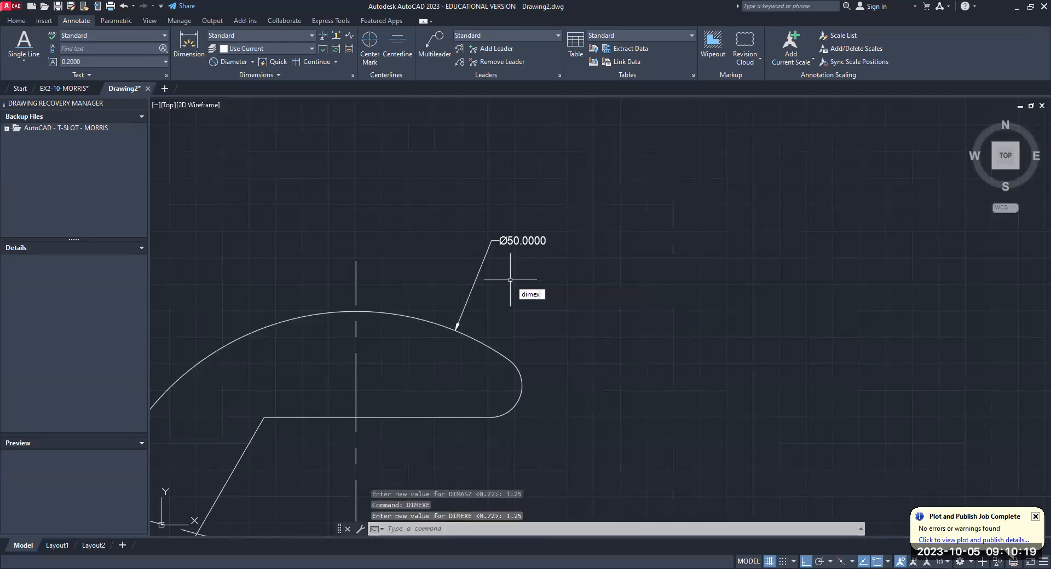
{"action": "type", "text": "o"}
{"action": "key", "text": "Return"}
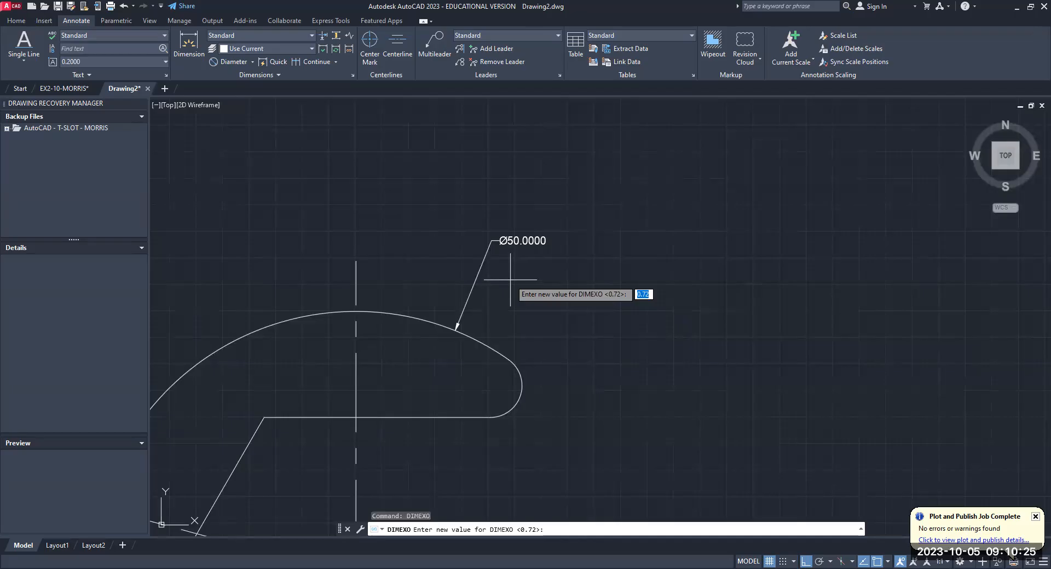
{"action": "type", "text": "1.25"}
{"action": "key", "text": "Return"}
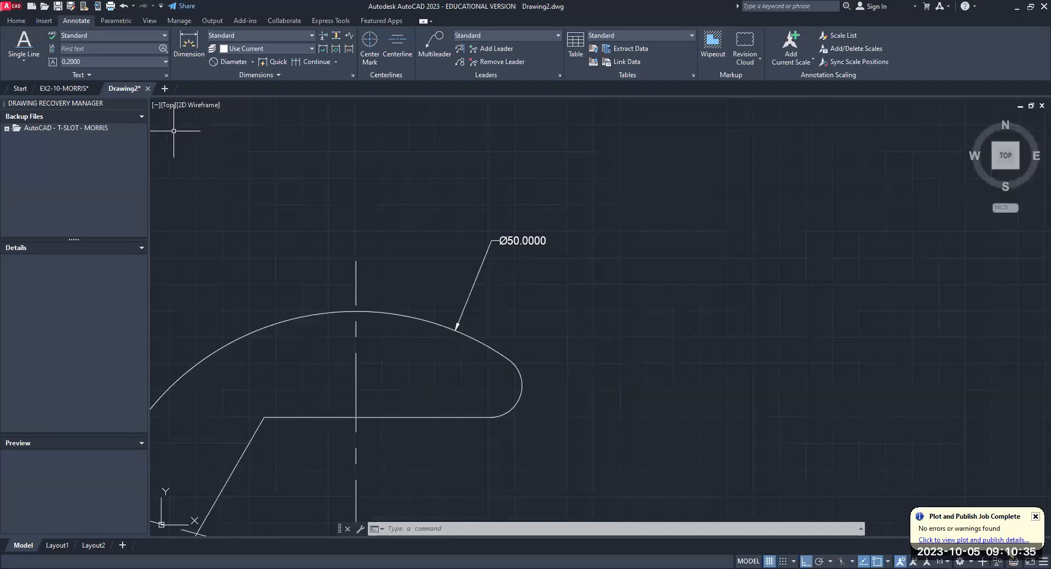
- Add a second diameter dimension to the 50 mm end's outer arc, slightly above the existing one
{"action": "left_click", "coordinate": [252, 62]}
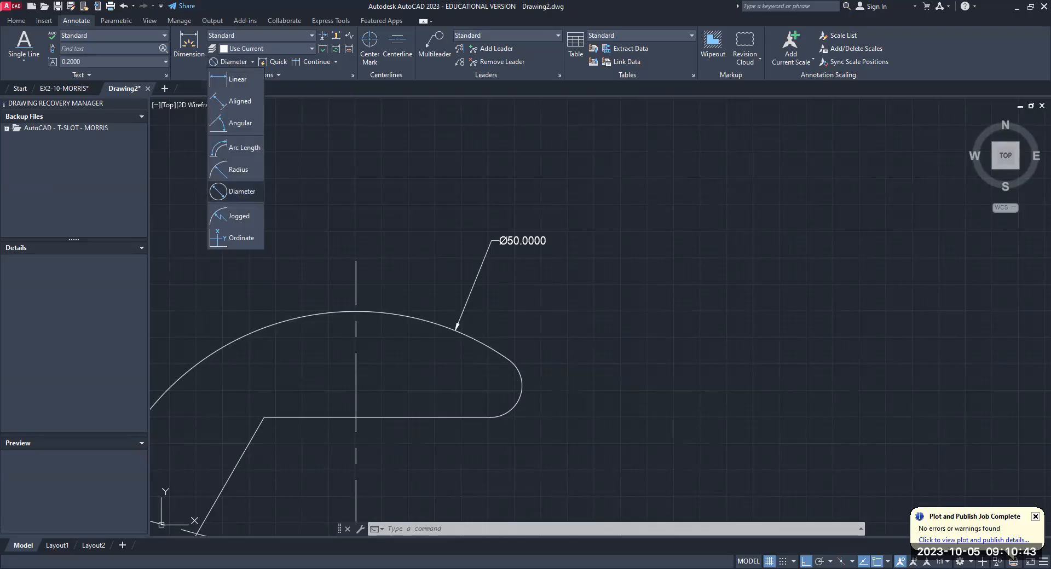
{"action": "left_click", "coordinate": [235, 192]}
{"action": "left_click", "coordinate": [446, 324]}
{"action": "left_click", "coordinate": [486, 217]}
- Delete the diameter dimension with the smaller text from the 50 mm end's outer arc
{"action": "scroll", "coordinate": [569, 240], "scroll_direction": "down", "scroll_amount": 6}
{"action": "scroll", "coordinate": [577, 230], "scroll_direction": "up", "scroll_amount": 2}
{"action": "middle_click_drag", "start_coordinate": [550, 249], "coordinate": [639, 229]}
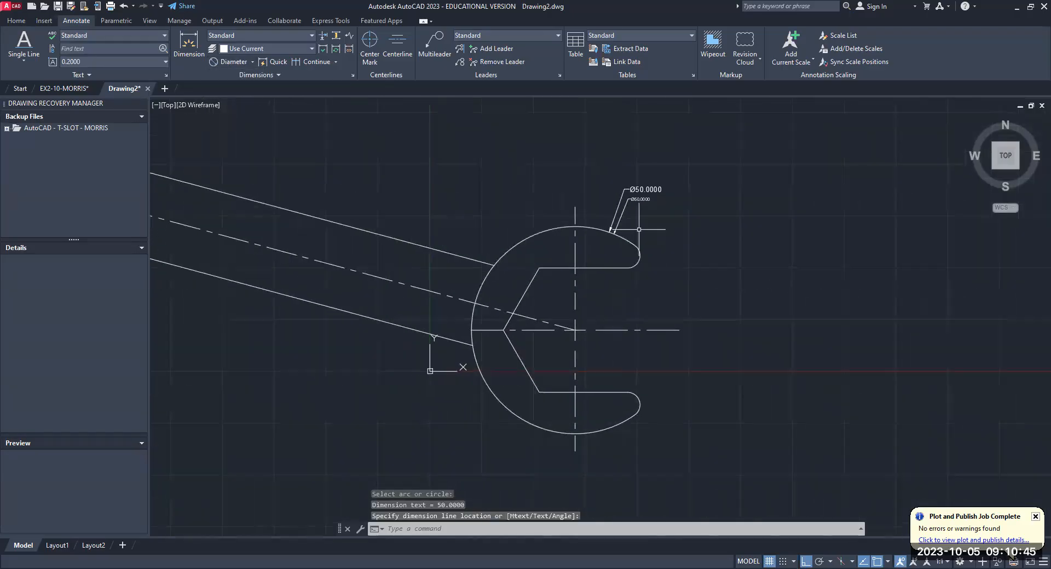
{"action": "scroll", "coordinate": [639, 230], "scroll_direction": "down", "scroll_amount": 2}
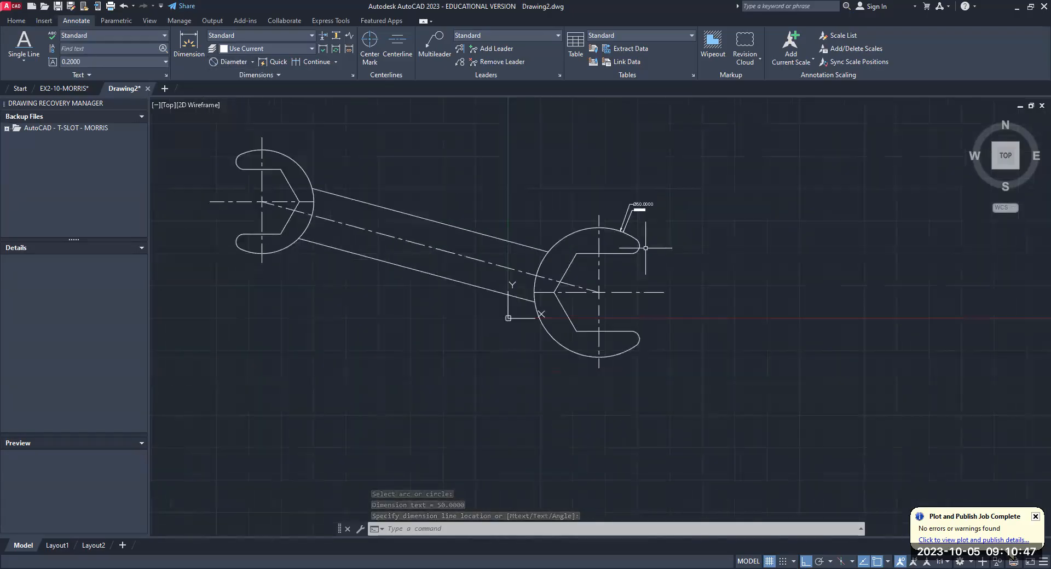
{"action": "scroll", "coordinate": [646, 248], "scroll_direction": "up", "scroll_amount": 2}
{"action": "scroll", "coordinate": [646, 248], "scroll_direction": "up", "scroll_amount": 2}
{"action": "middle_click_drag", "start_coordinate": [646, 248], "coordinate": [600, 315]}
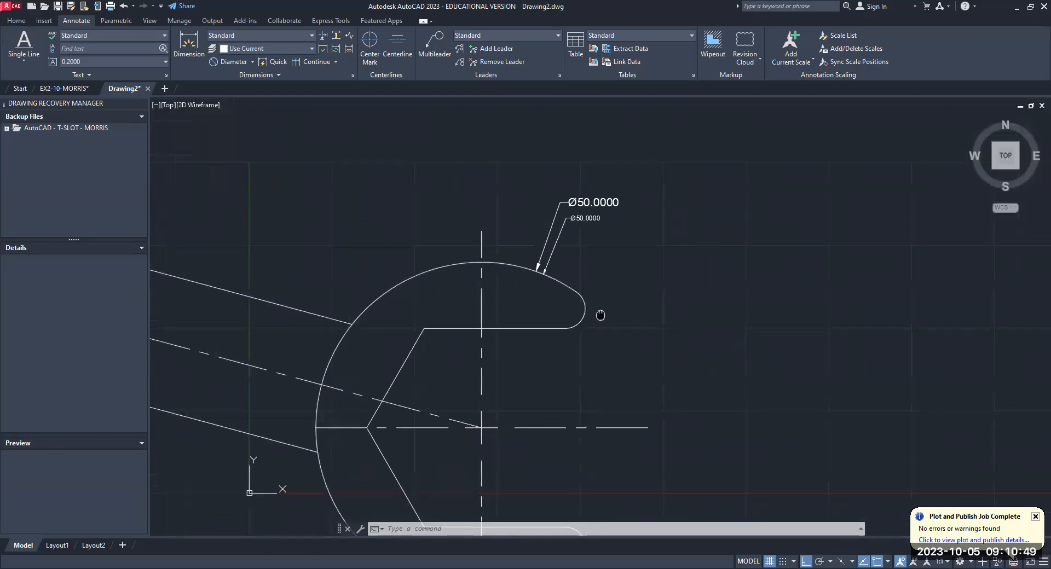
{"action": "scroll", "coordinate": [582, 217], "scroll_direction": "up", "scroll_amount": 4}
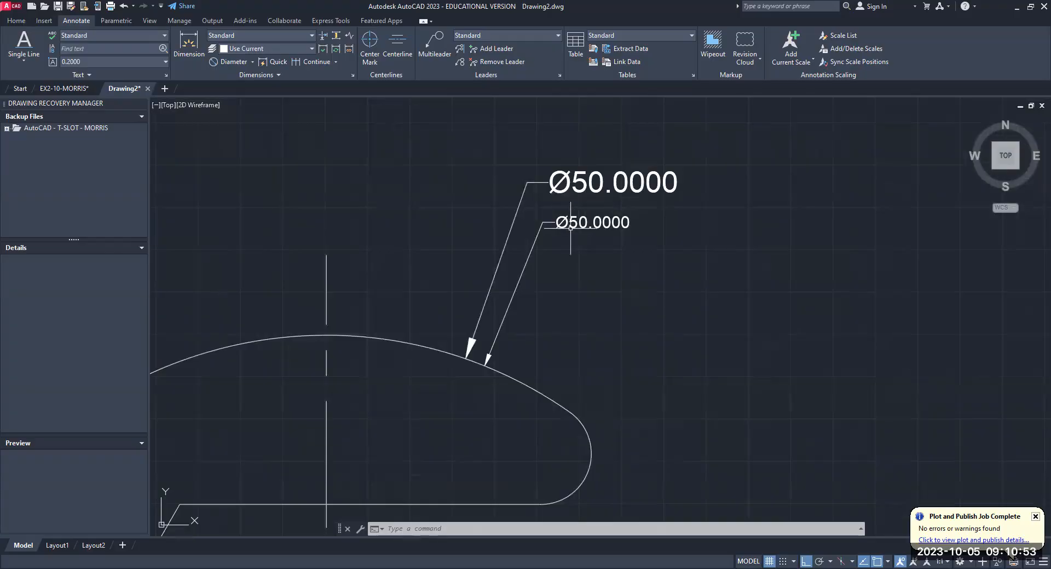
{"action": "left_click", "coordinate": [571, 227]}
{"action": "key", "text": "Delete"}
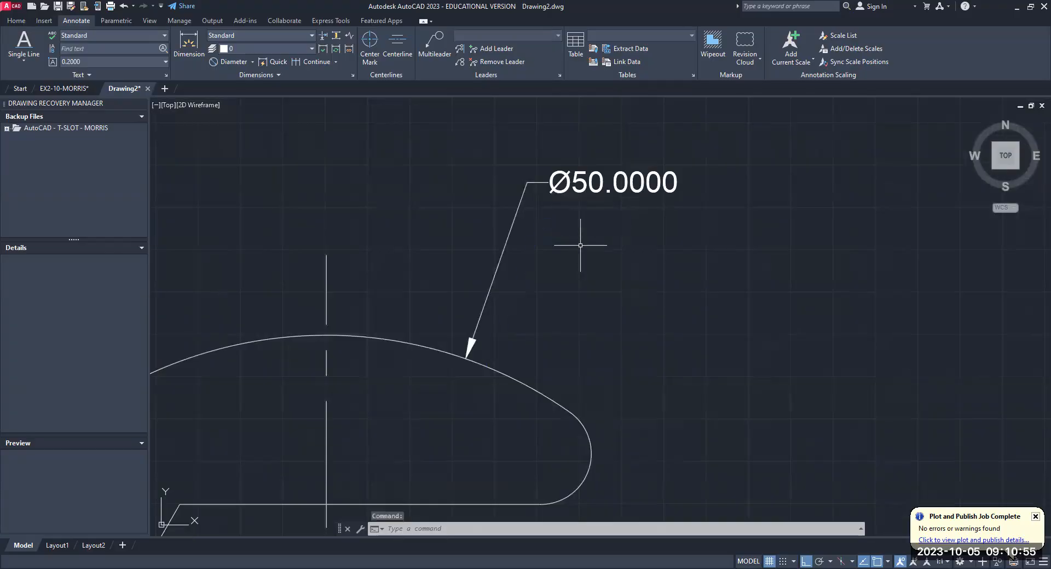
- Set the dimension text height variable DIMTXT to 5
{"action": "scroll", "coordinate": [581, 246], "scroll_direction": "down", "scroll_amount": 9}
{"action": "scroll", "coordinate": [510, 307], "scroll_direction": "up", "scroll_amount": 2}
{"action": "middle_click_drag", "start_coordinate": [510, 307], "coordinate": [597, 307]}
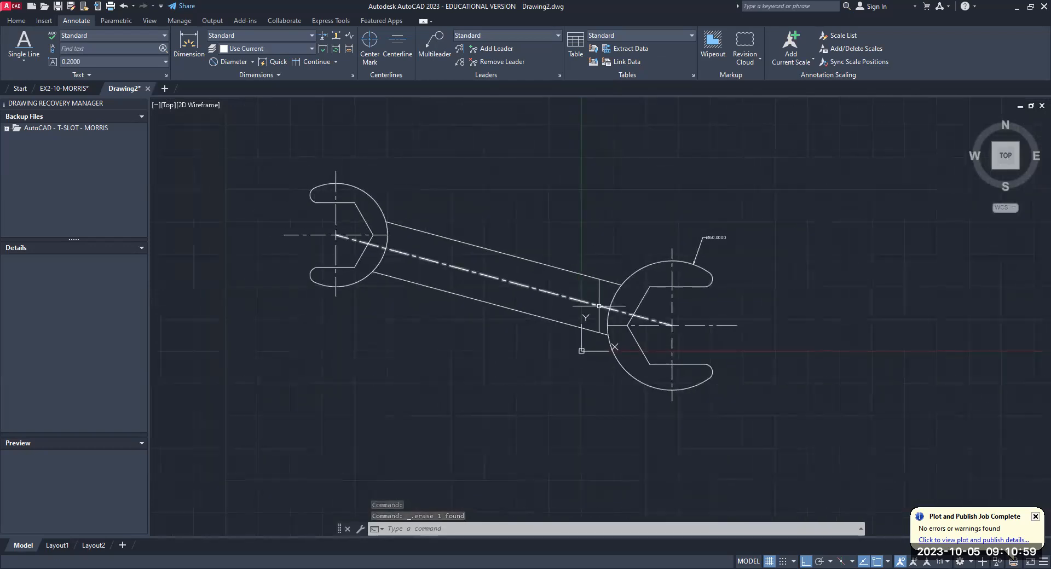
{"action": "scroll", "coordinate": [705, 237], "scroll_direction": "up", "scroll_amount": 2}
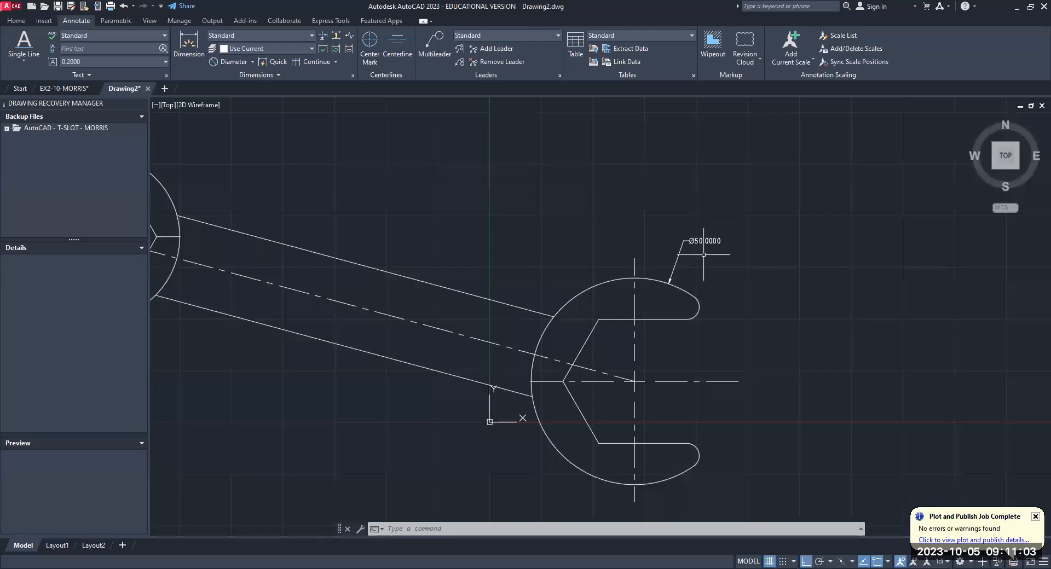
{"action": "scroll", "coordinate": [704, 255], "scroll_direction": "up", "scroll_amount": 2}
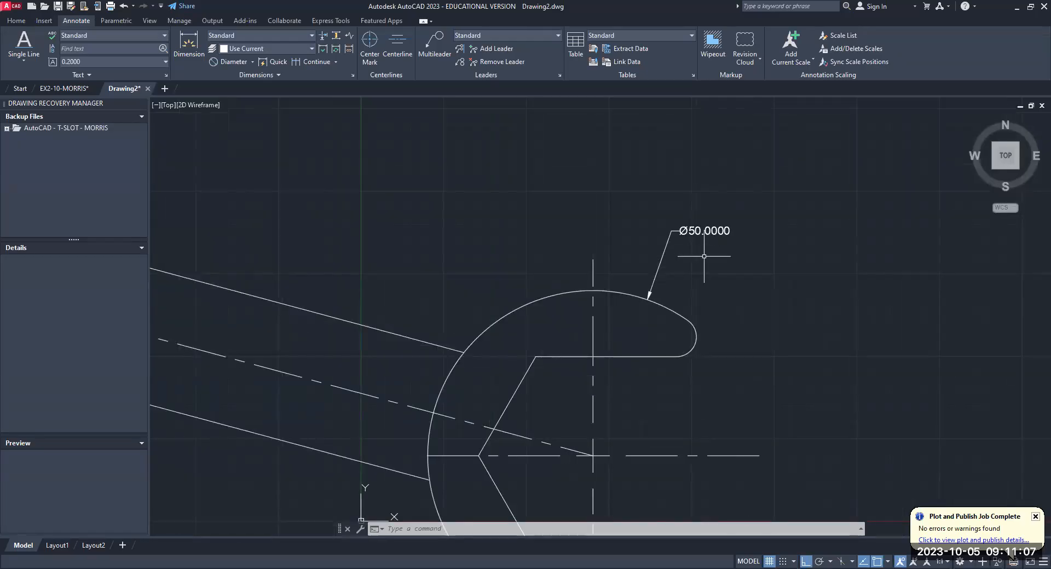
{"action": "key", "text": "Escape"}
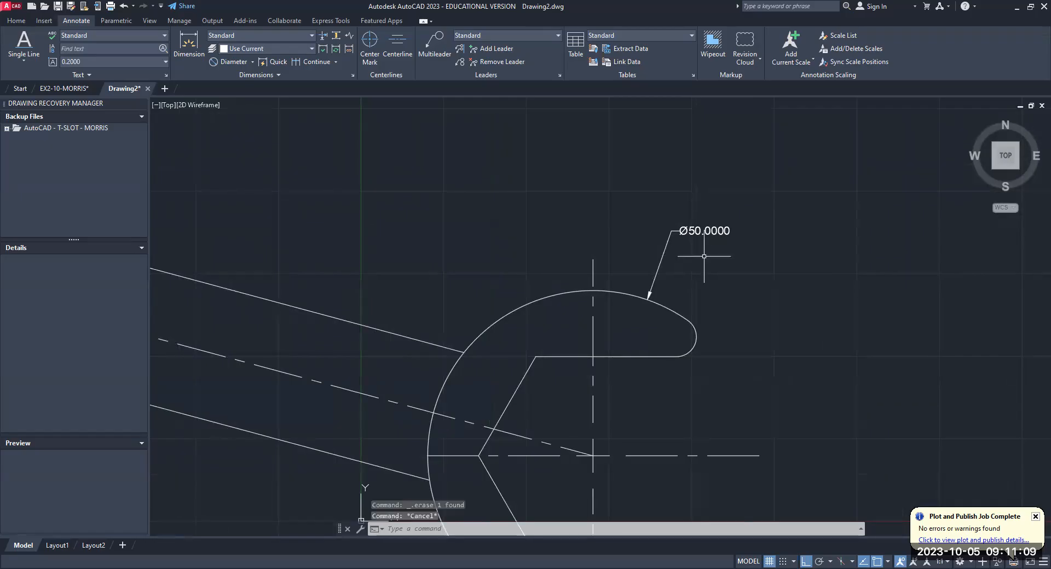
{"action": "type", "text": "dimt"}
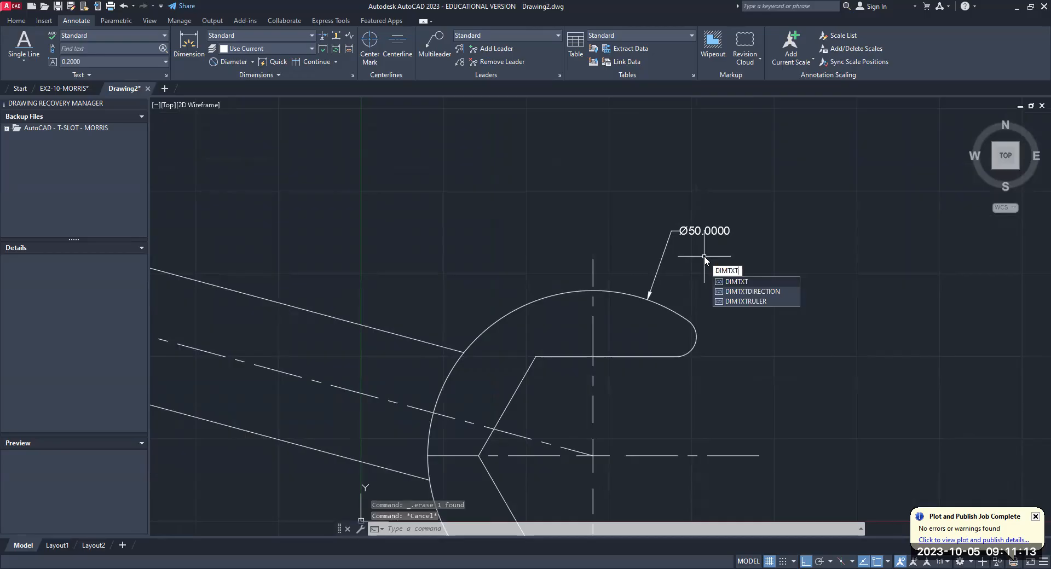
{"action": "key", "text": "Return"}
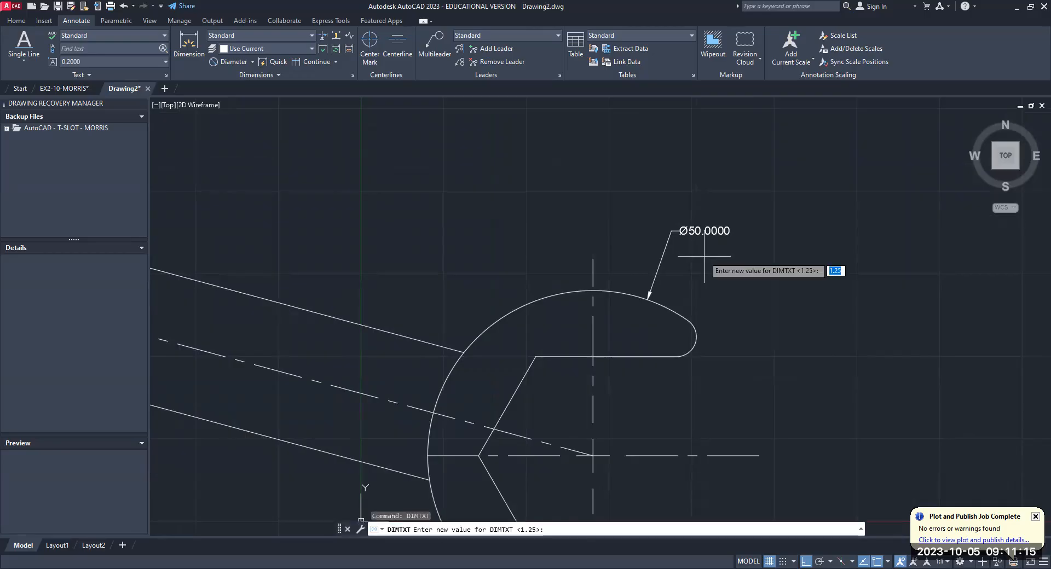
{"action": "type", "text": "5"}
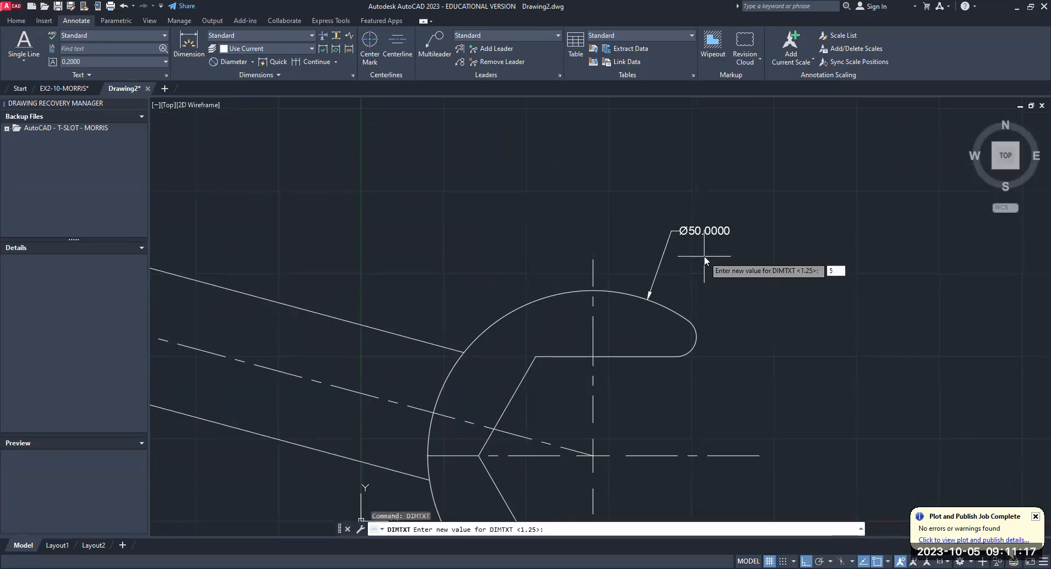
{"action": "key", "text": "Return"}
- Set the dimension arrow size variable DIMASZ to 5
{"action": "type", "text": "dimasz"}
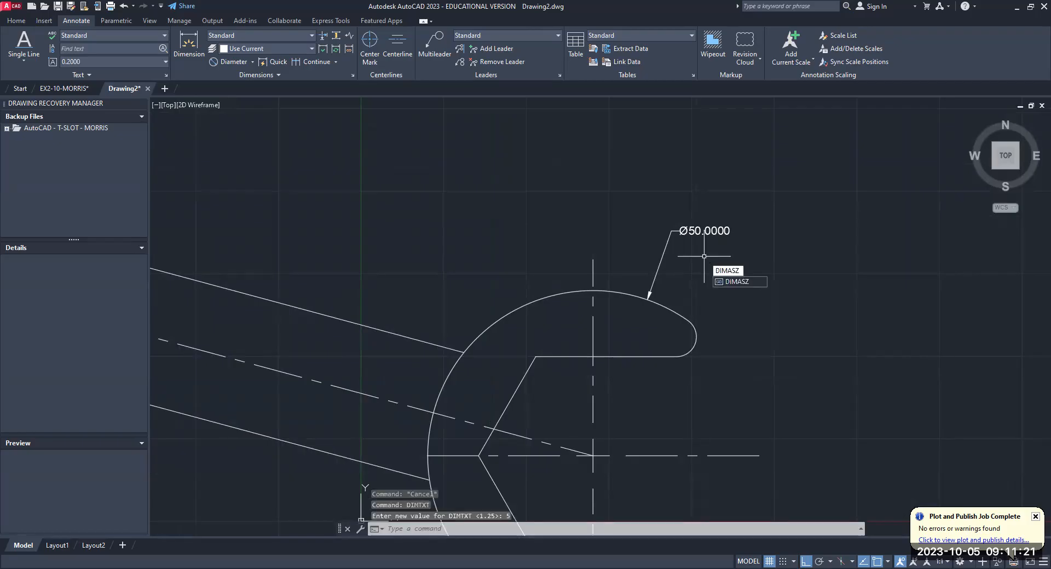
{"action": "key", "text": "Return"}
{"action": "type", "text": "56"}
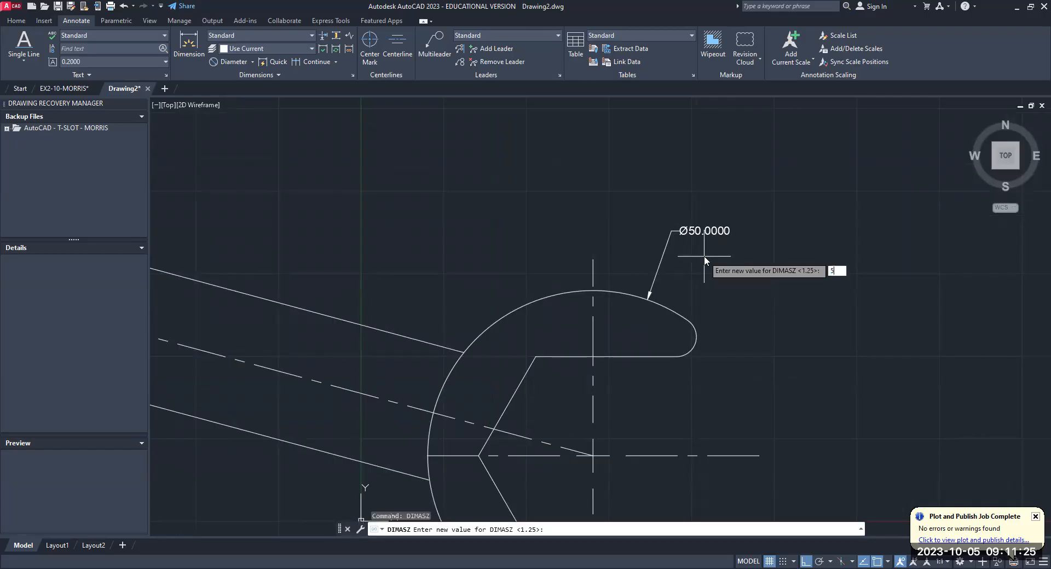
{"action": "key", "text": "Return"}
- Set both the extension line extension DIMEXE and the extension line offset DIMEXO to 5
{"action": "type", "text": "DIMe"}
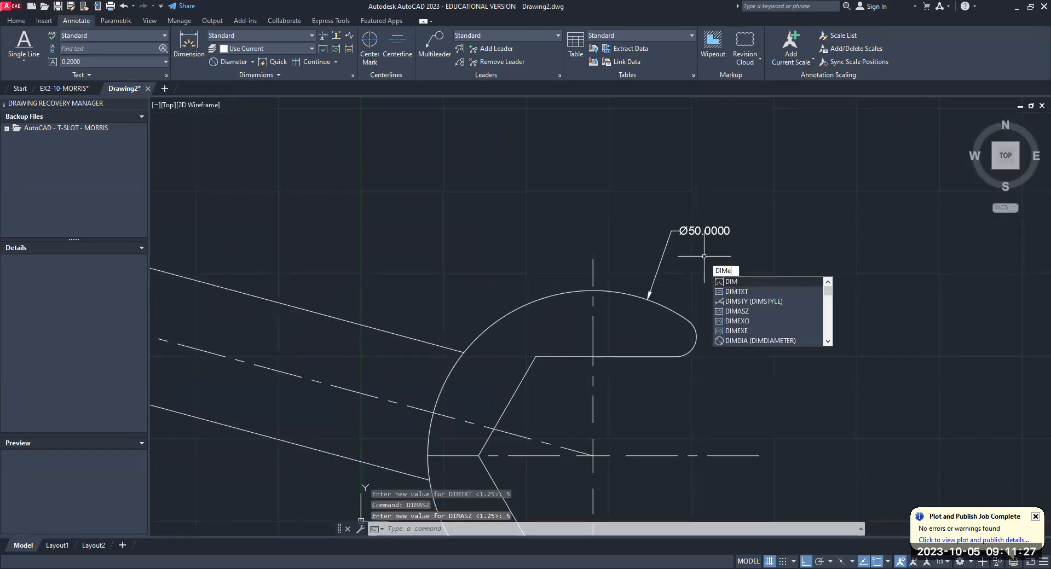
{"action": "type", "text": "xe"}
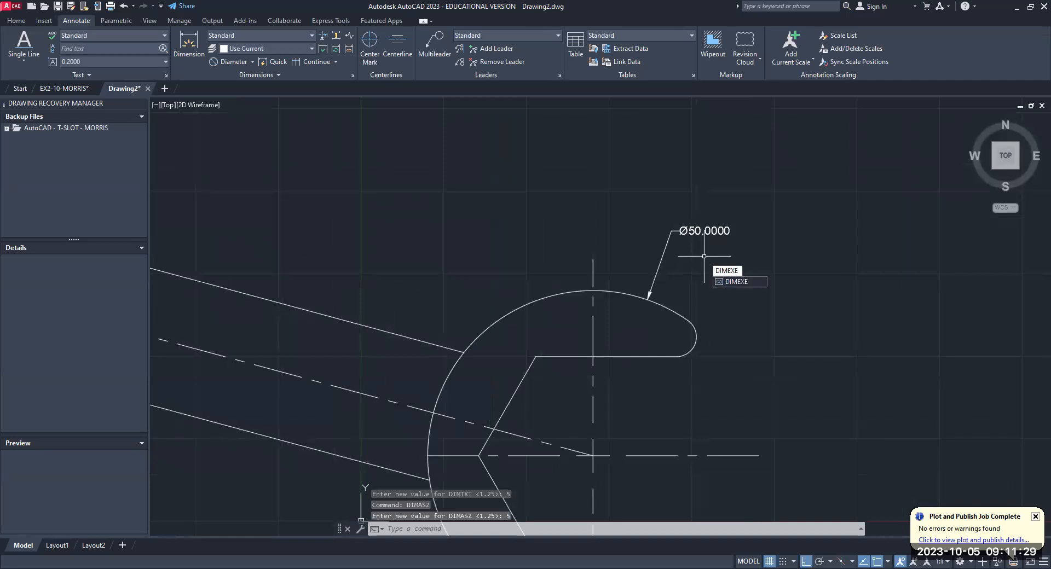
{"action": "key", "text": "Return"}
{"action": "type", "text": "5"}
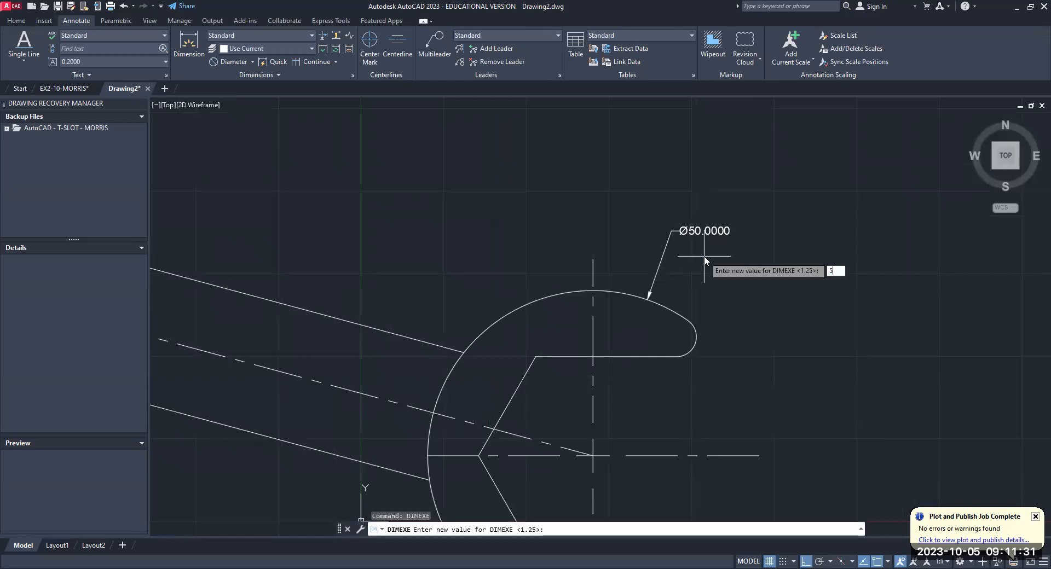
{"action": "key", "text": "Return"}
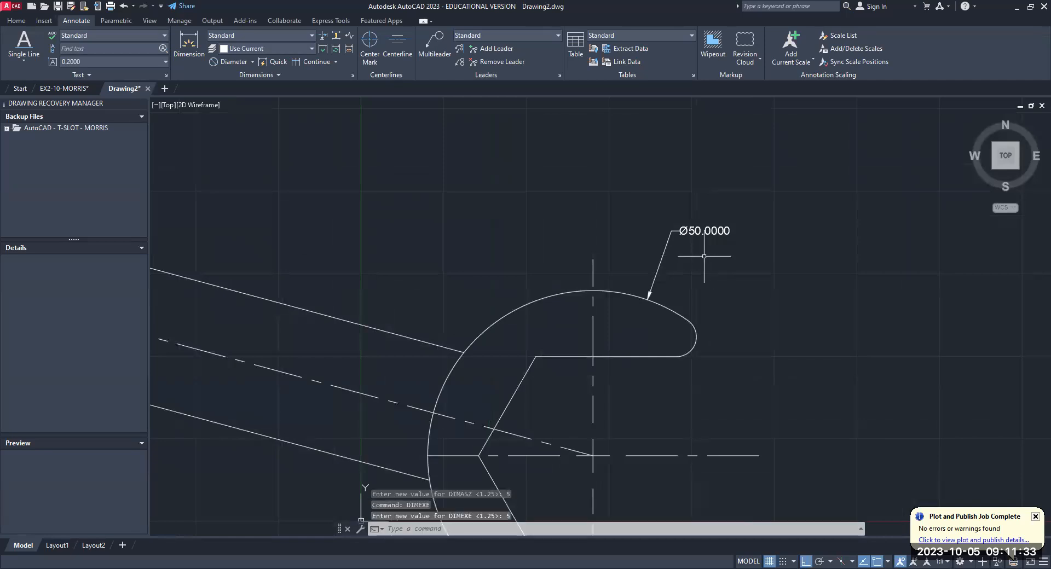
{"action": "type", "text": "DIMe"}
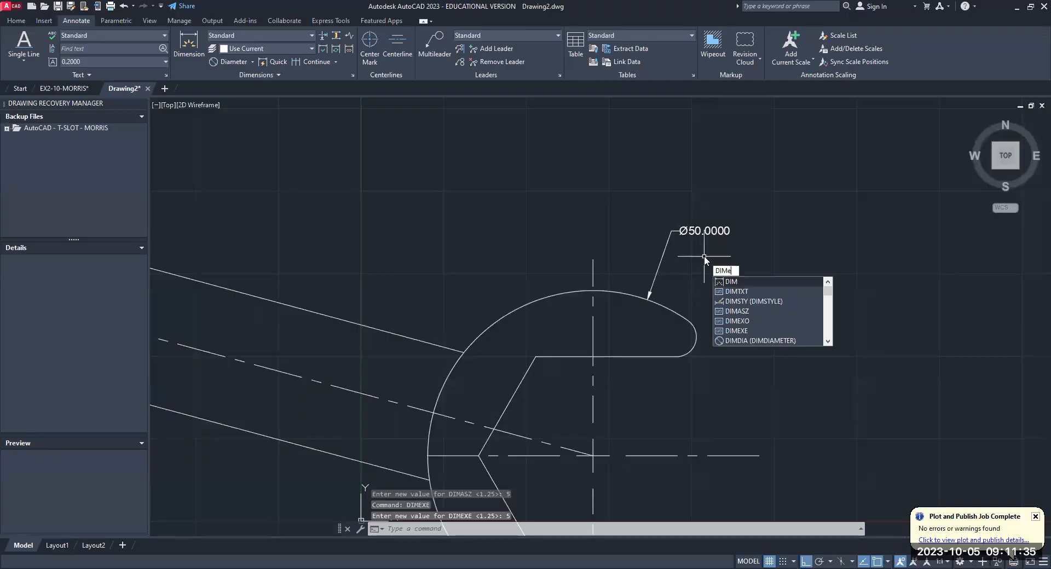
{"action": "type", "text": "xo"}
{"action": "key", "text": "Return"}
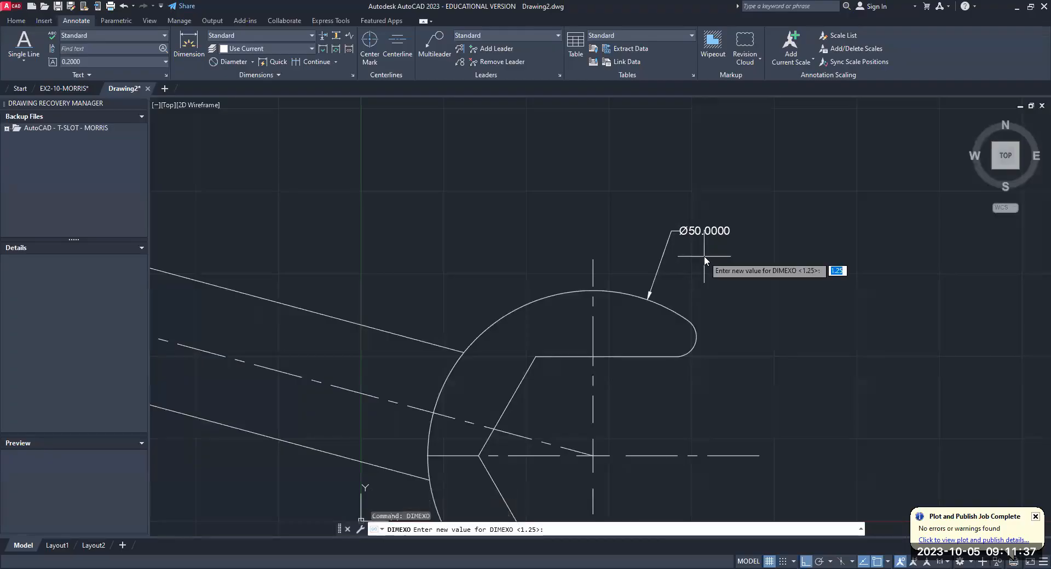
{"action": "type", "text": "5"}
{"action": "key", "text": "Return"}
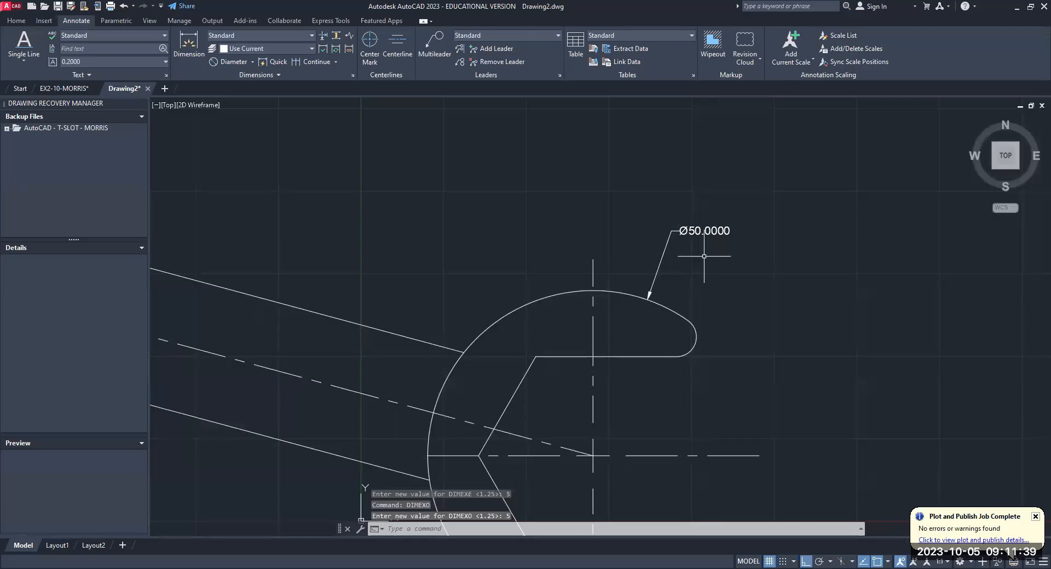
- Place a new diameter dimension on the 50 mm end's outer arc, above the existing one, using the current dimension settings
{"action": "left_click", "coordinate": [253, 62]}
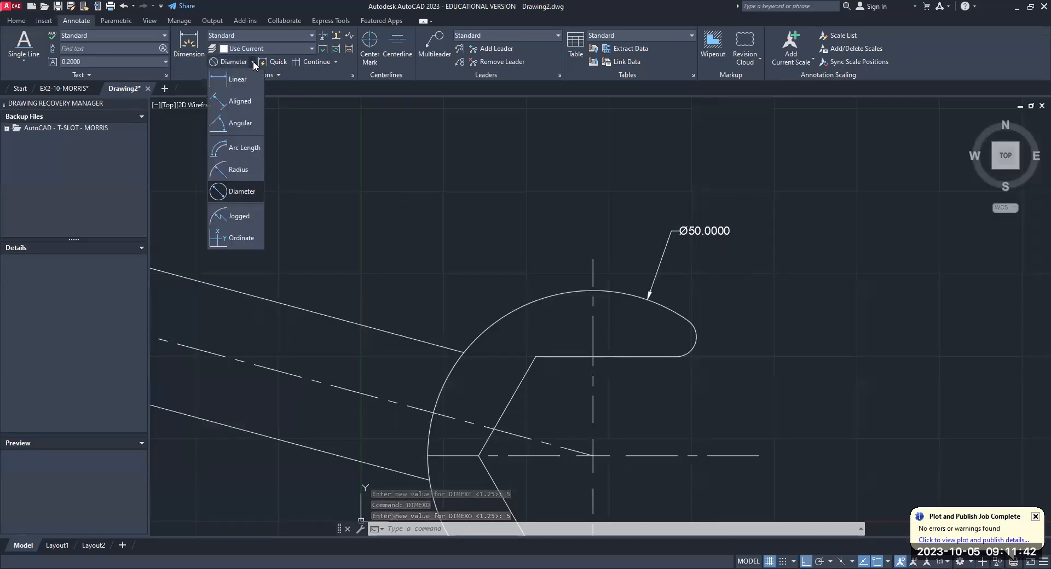
{"action": "left_click", "coordinate": [241, 189]}
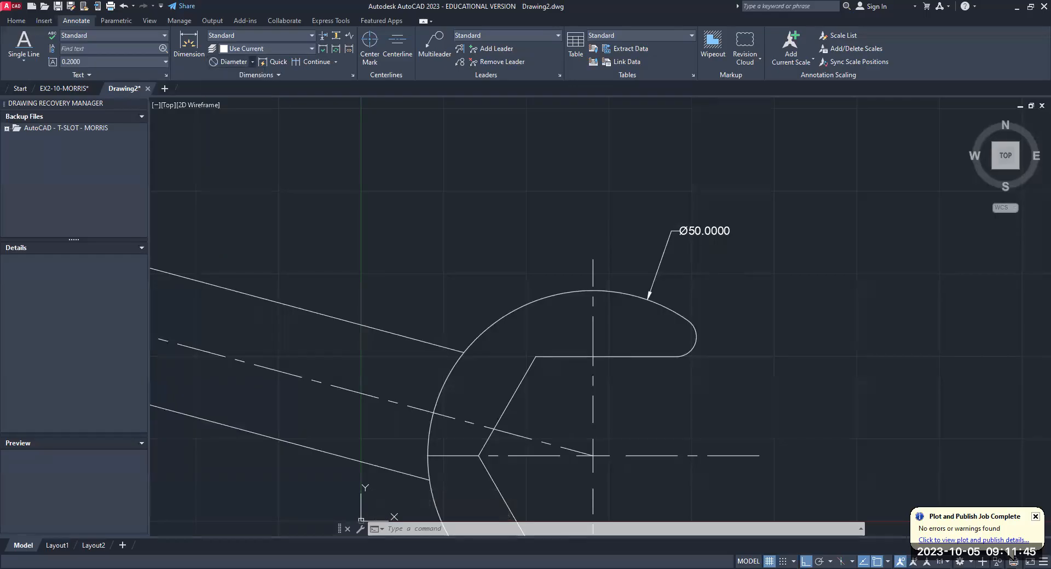
{"action": "left_click", "coordinate": [638, 296]}
{"action": "left_click", "coordinate": [669, 184]}
- Delete the older, smaller diameter dimension from the 50 mm end's outer arc, keeping the larger one
{"action": "scroll", "coordinate": [712, 186], "scroll_direction": "down", "scroll_amount": 3}
{"action": "middle_click_drag", "start_coordinate": [727, 224], "coordinate": [697, 303]}
{"action": "scroll", "coordinate": [697, 303], "scroll_direction": "up", "scroll_amount": 1}
{"action": "scroll", "coordinate": [690, 268], "scroll_direction": "up", "scroll_amount": 1}
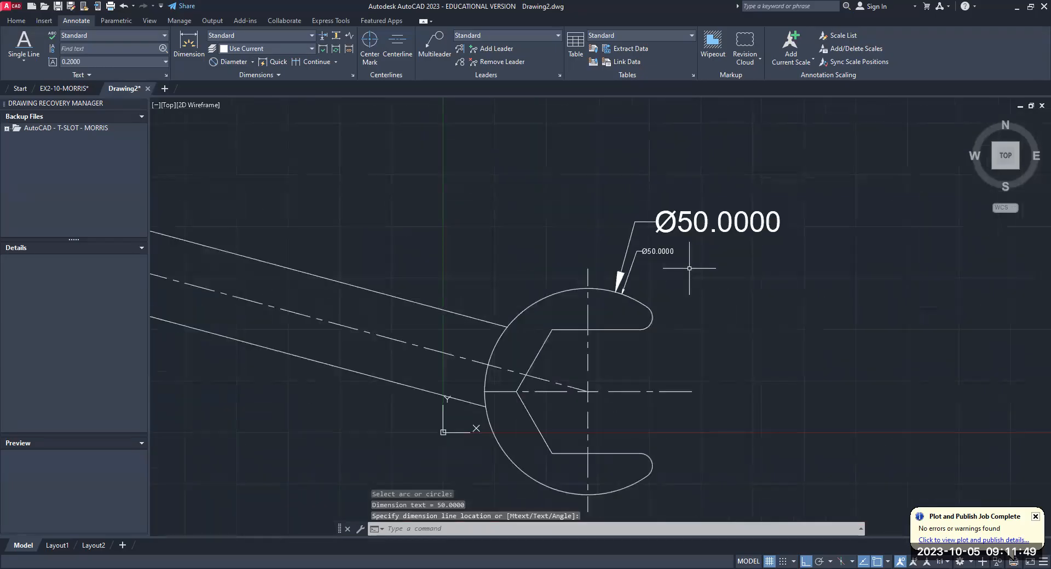
{"action": "scroll", "coordinate": [689, 268], "scroll_direction": "up", "scroll_amount": 2}
{"action": "left_click", "coordinate": [647, 243]}
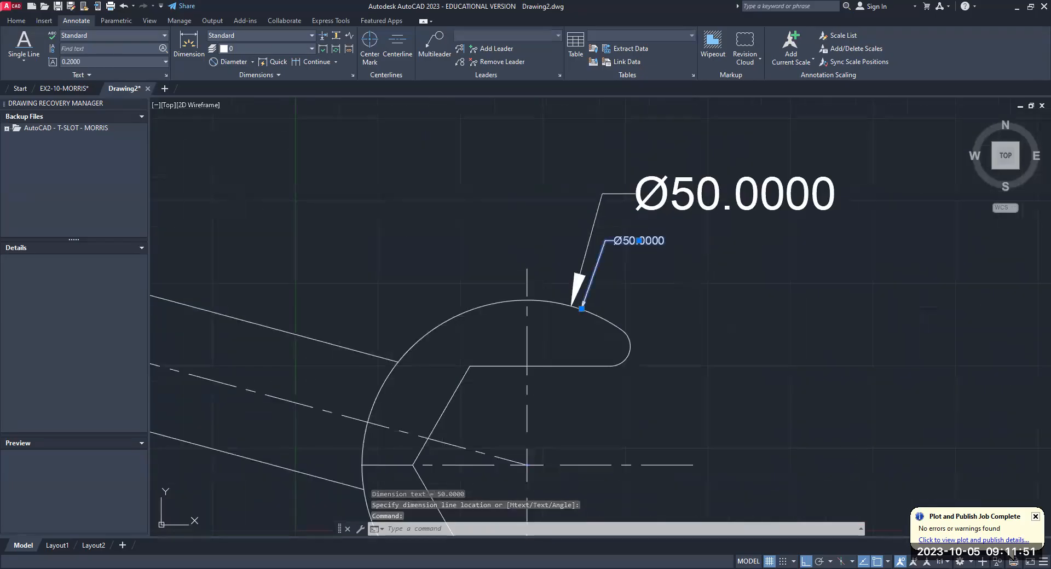
{"action": "key", "text": "Delete"}
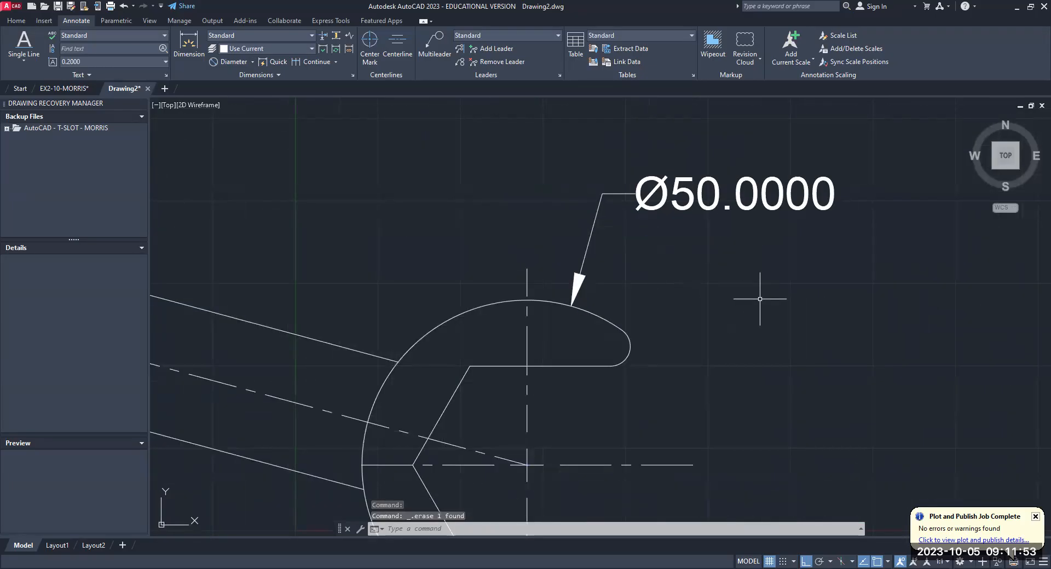
{"action": "scroll", "coordinate": [760, 299], "scroll_direction": "down", "scroll_amount": 4}
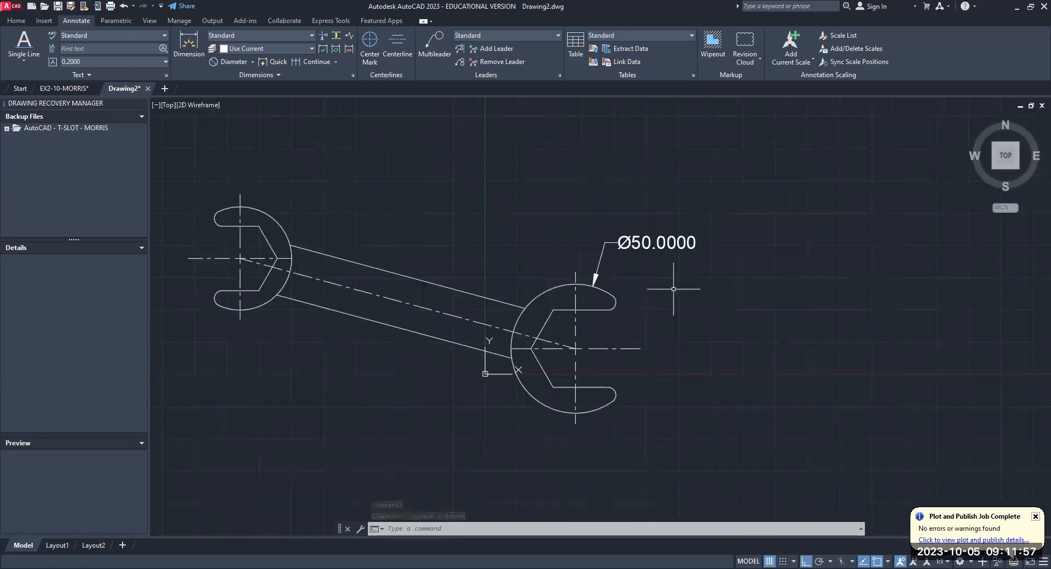
- Override the current dimension style so linear dimensions use a primary-unit precision of 0 decimal places
{"action": "type", "text": "ddim"}
{"action": "key", "text": "Return"}
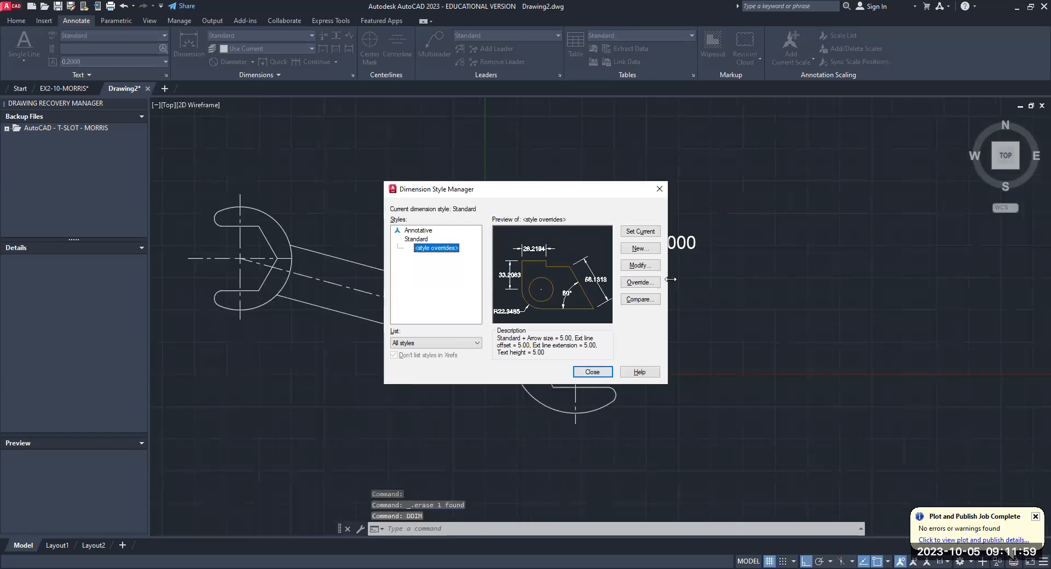
{"action": "left_click", "coordinate": [628, 266]}
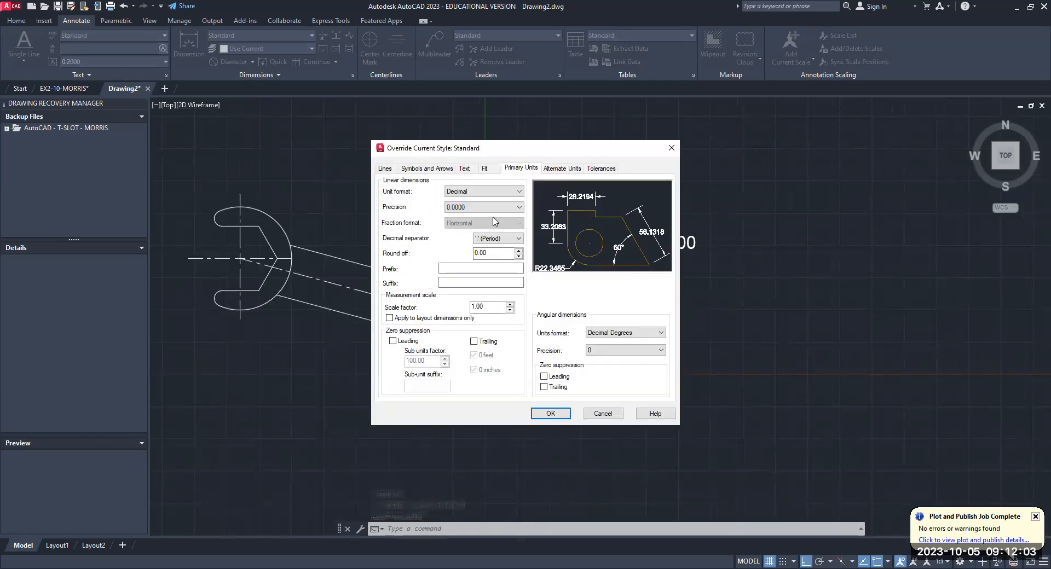
{"action": "left_click", "coordinate": [519, 209]}
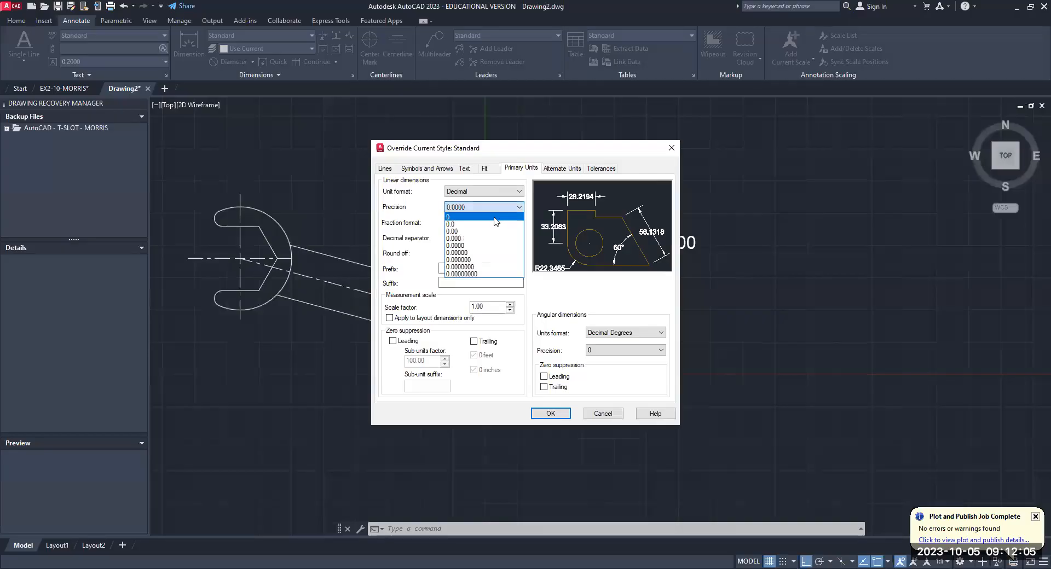
{"action": "left_click", "coordinate": [494, 218]}
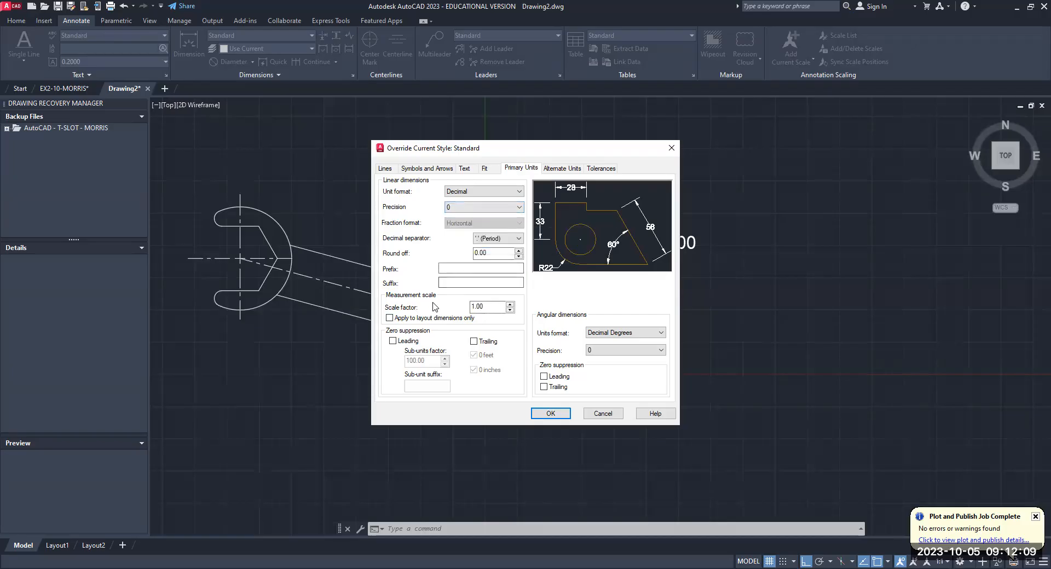
{"action": "left_click", "coordinate": [551, 415]}
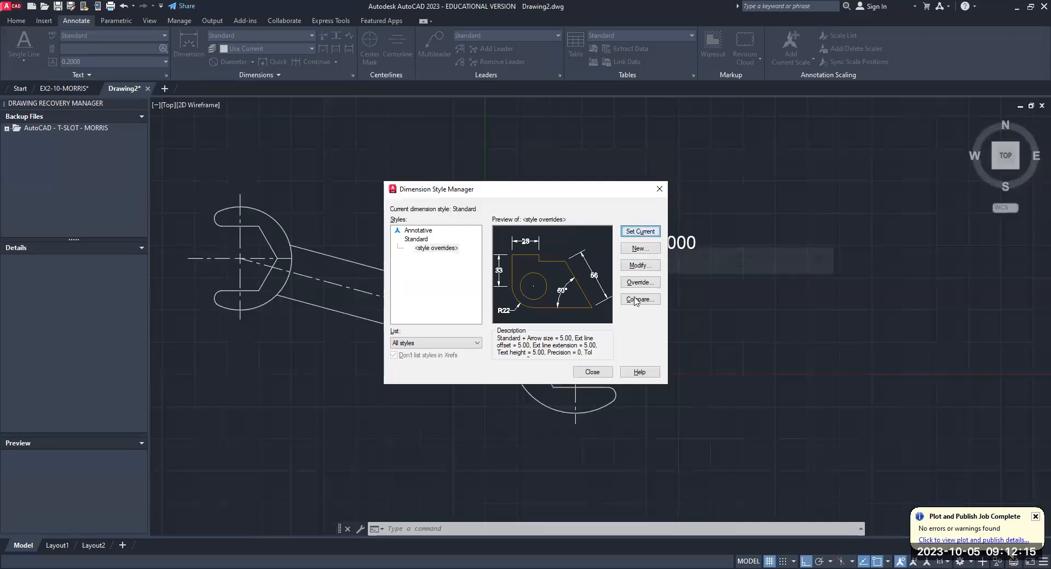
{"action": "left_click", "coordinate": [594, 372]}
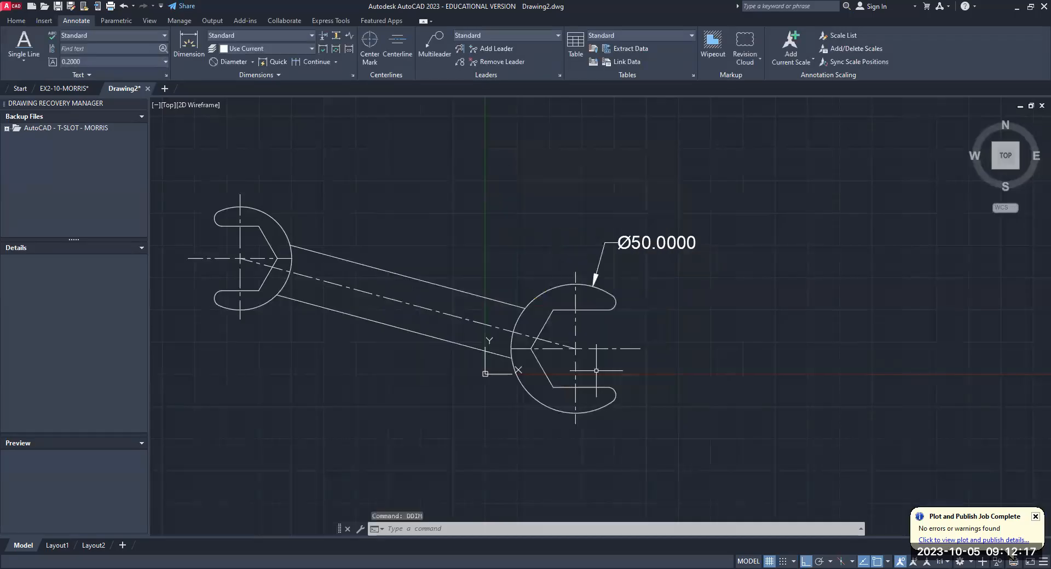
- Replace the four-decimal diameter dimension on the 50 mm end's outer arc with a new one using the current precision
{"action": "left_click", "coordinate": [656, 243]}
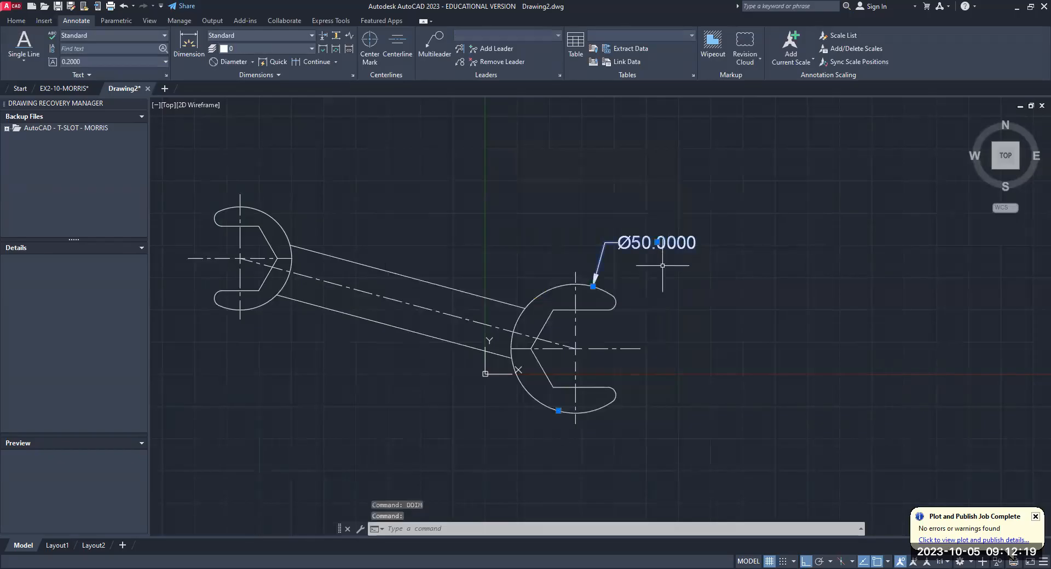
{"action": "key", "text": "Delete"}
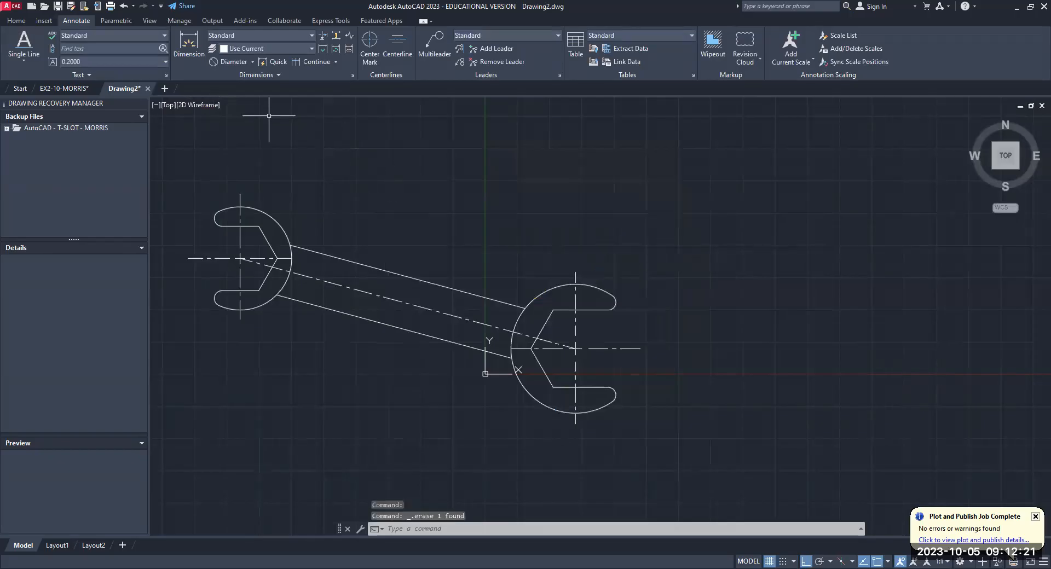
{"action": "left_click", "coordinate": [251, 62]}
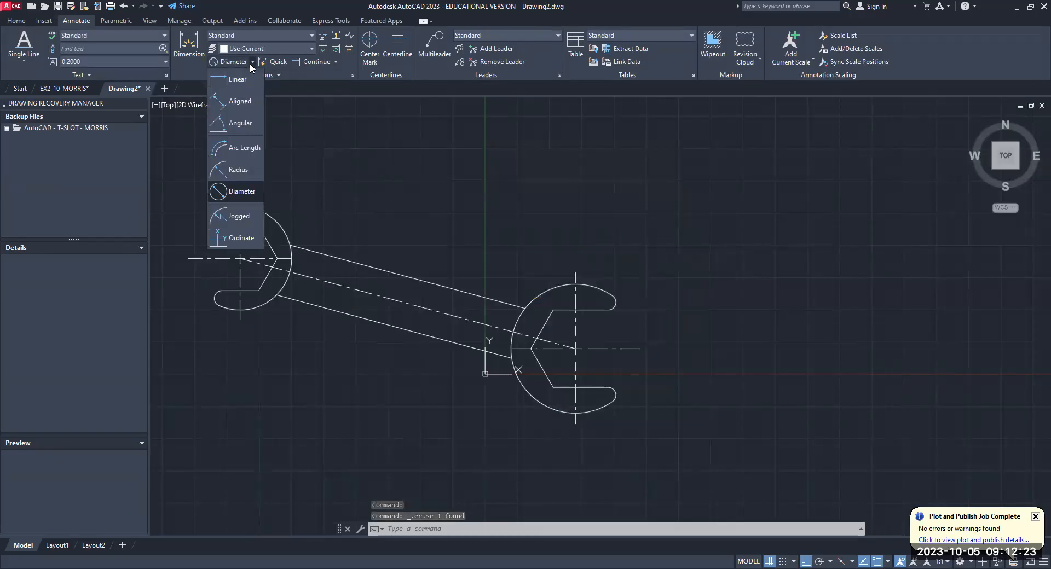
{"action": "left_click", "coordinate": [244, 191]}
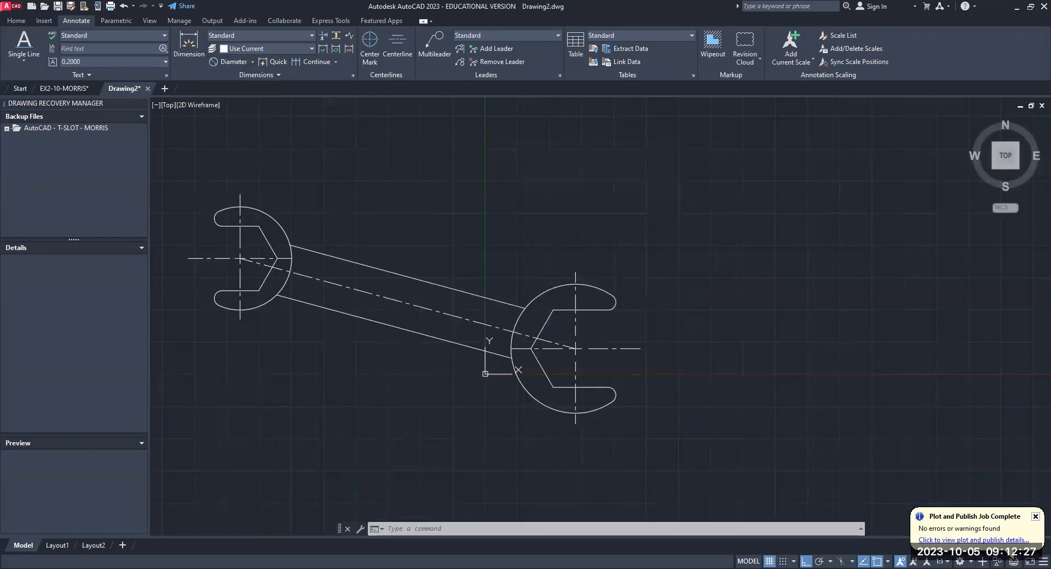
{"action": "scroll", "coordinate": [574, 386], "scroll_direction": "down", "scroll_amount": 2}
{"action": "mouse_move", "coordinate": [573, 386]}
{"action": "middle_mouse_down"}
{"action": "mouse_move", "coordinate": [647, 349]}
{"action": "mouse_move", "coordinate": [575, 386]}
{"action": "middle_mouse_up"}
{"action": "scroll", "coordinate": [572, 373], "scroll_direction": "up", "scroll_amount": 2}
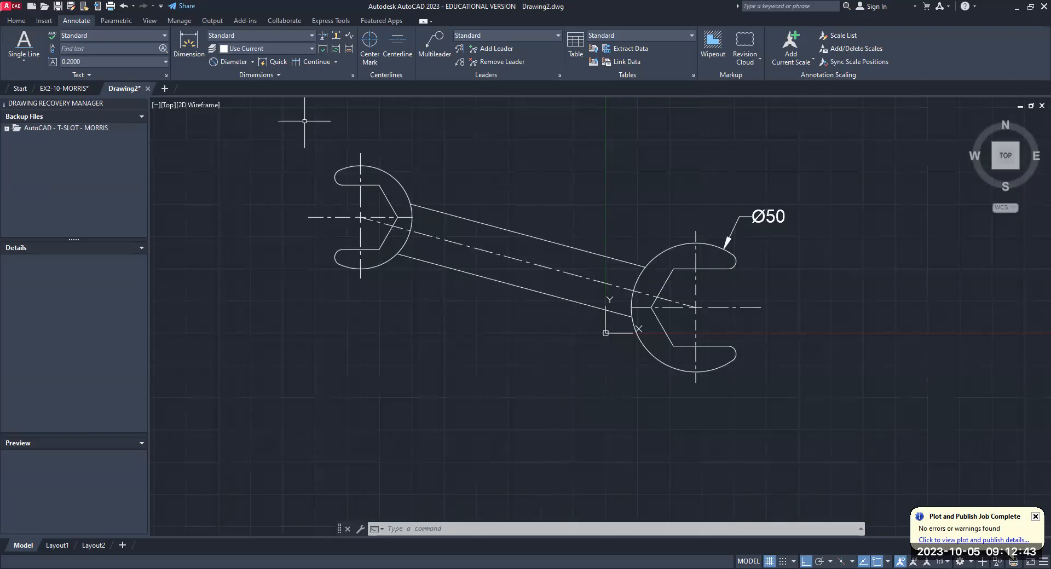
- Place a vertical linear dimension across the jaw opening of the 50 mm end, just outside the jaw tips
{"action": "left_click", "coordinate": [253, 62]}
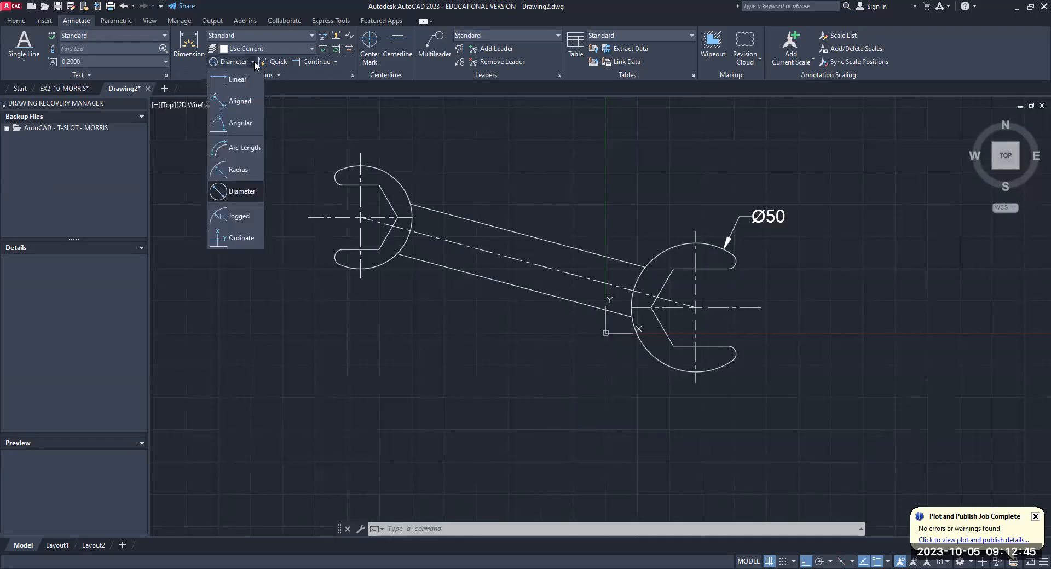
{"action": "left_click", "coordinate": [242, 77]}
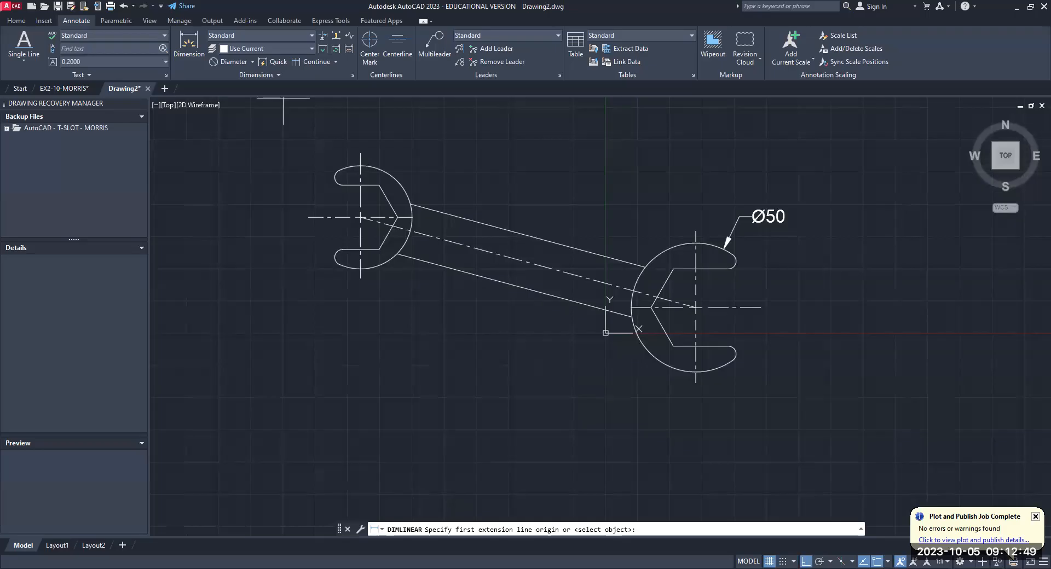
{"action": "left_click", "coordinate": [729, 269]}
{"action": "left_click", "coordinate": [729, 347]}
{"action": "left_click", "coordinate": [781, 346]}
{"action": "scroll", "coordinate": [689, 425], "scroll_direction": "down", "scroll_amount": 2}
{"action": "middle_click_drag", "start_coordinate": [689, 425], "coordinate": [706, 385]}
{"action": "scroll", "coordinate": [752, 276], "scroll_direction": "up", "scroll_amount": 2}
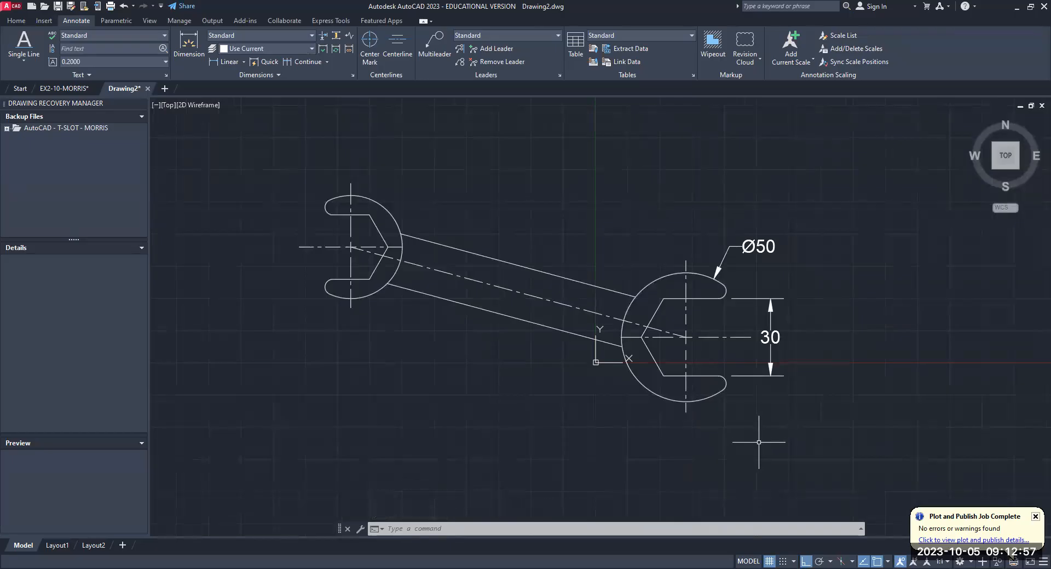
- Turn Ortho off and move the 50 mm end's diameter dimension text higher above the arc
{"action": "left_click", "coordinate": [722, 269]}
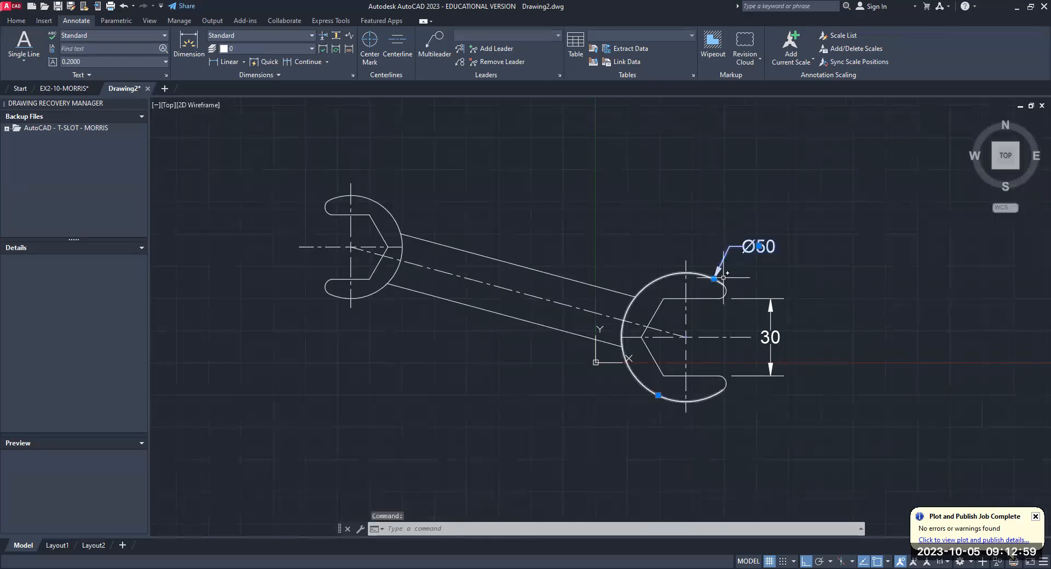
{"action": "left_click", "coordinate": [759, 247]}
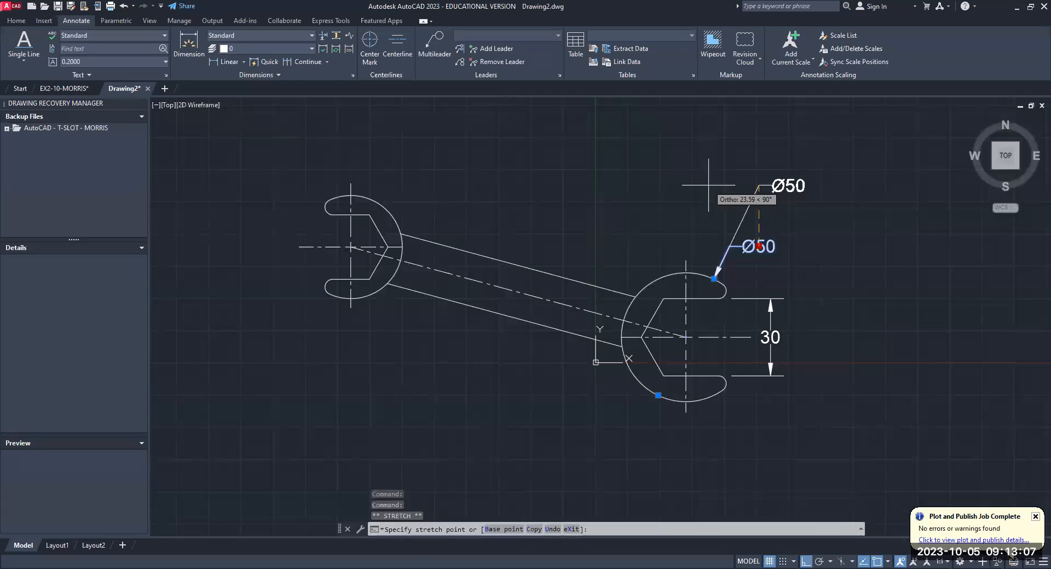
{"action": "key", "text": "F8"}
{"action": "left_click", "coordinate": [746, 204]}
{"action": "key", "text": "Escape"}
{"action": "key", "text": "Escape"}
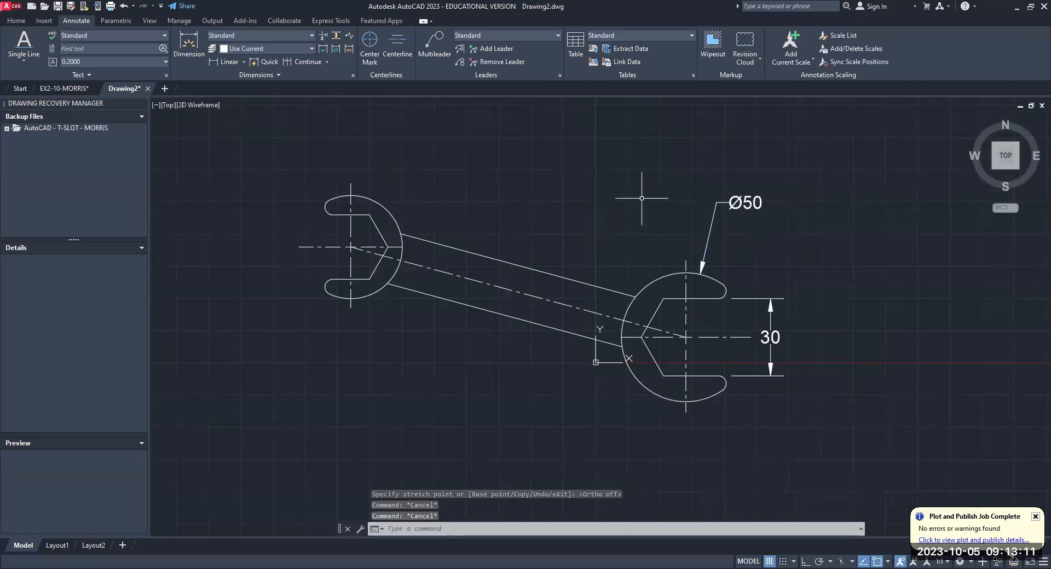
- Move the diameter dimension text to the upper-left side of the 50 mm end, above the handle
{"action": "left_click", "coordinate": [725, 204]}
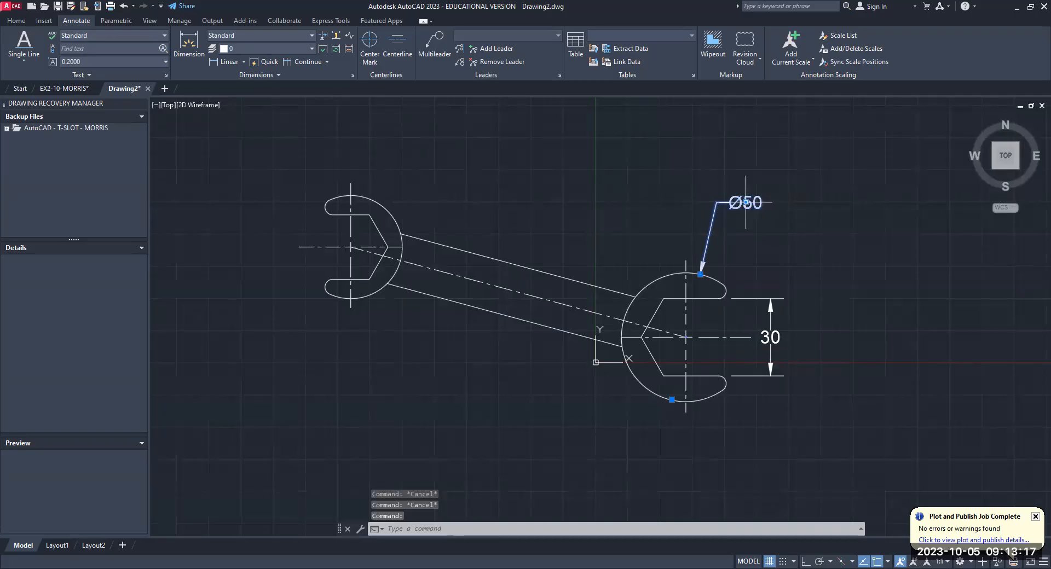
{"action": "left_click", "coordinate": [745, 202]}
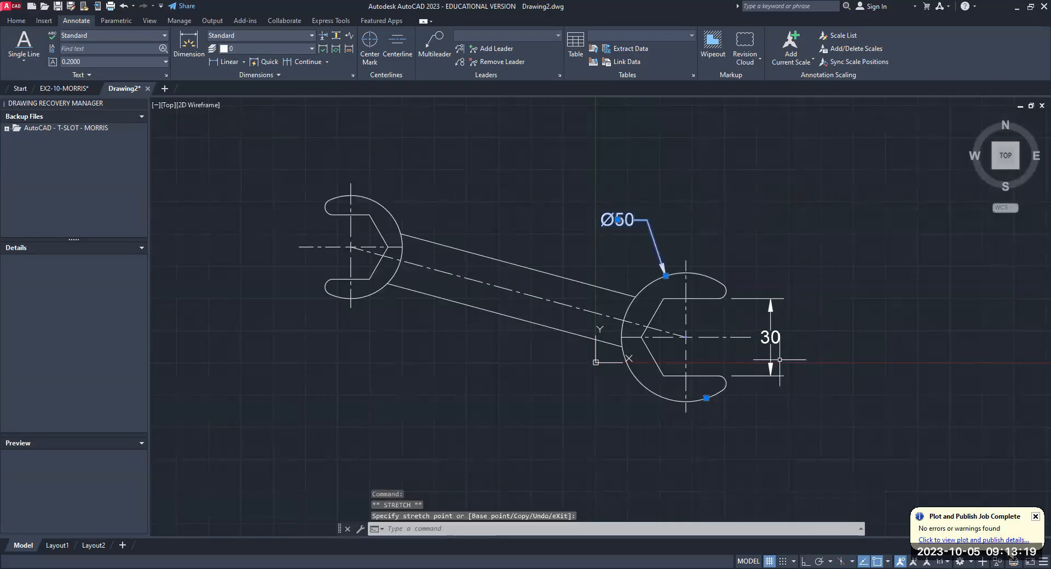
{"action": "left_click", "coordinate": [757, 238]}
{"action": "key", "text": "Escape"}
{"action": "key", "text": "Escape"}
{"action": "key", "text": "Escape"}
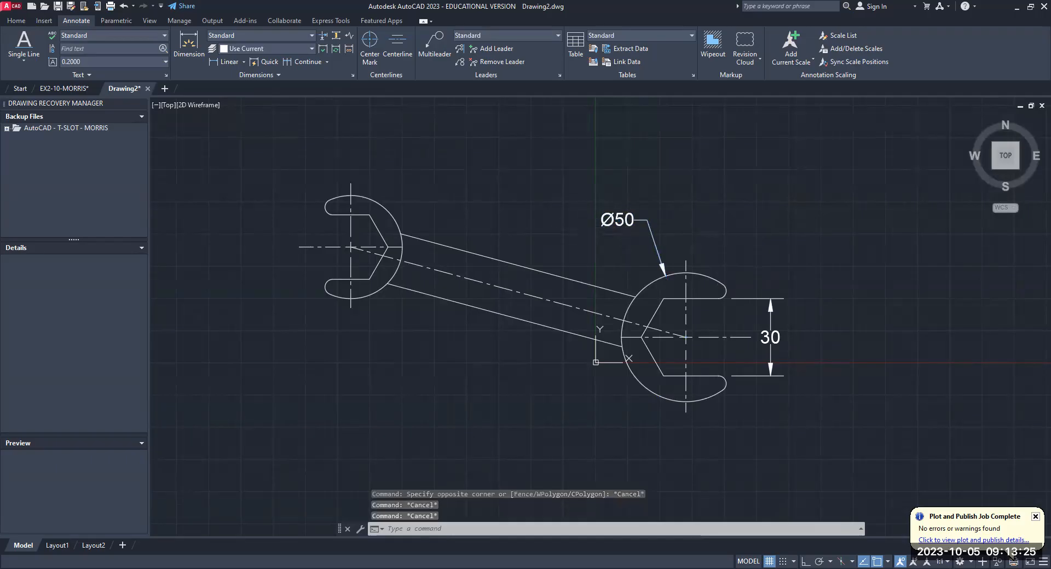
{"action": "key", "text": "Escape"}
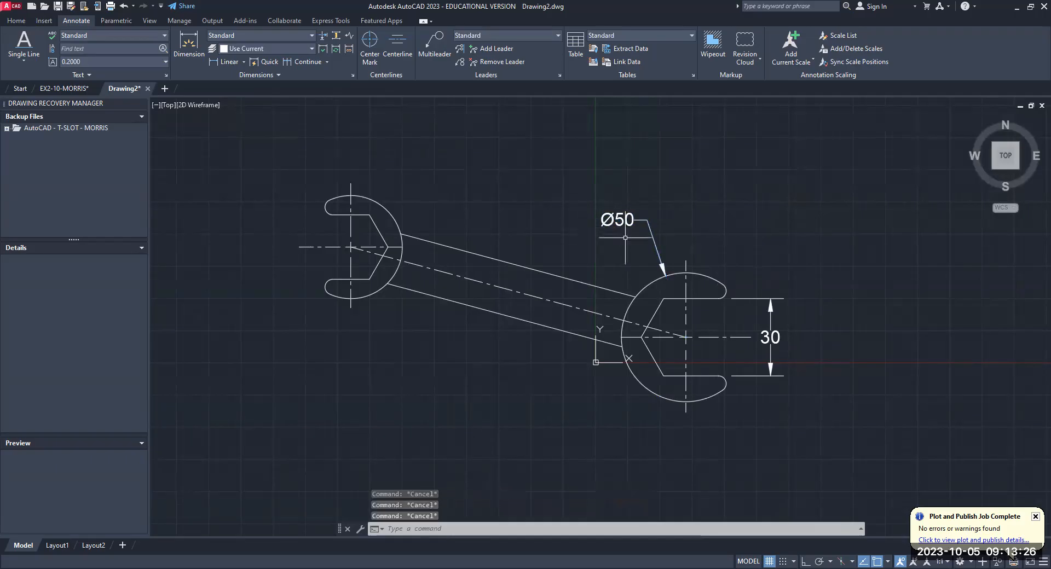
- Add a radius dimension to the rounded upper jaw tip of the 50 mm end, placed above and outside it
{"action": "left_click", "coordinate": [244, 62]}
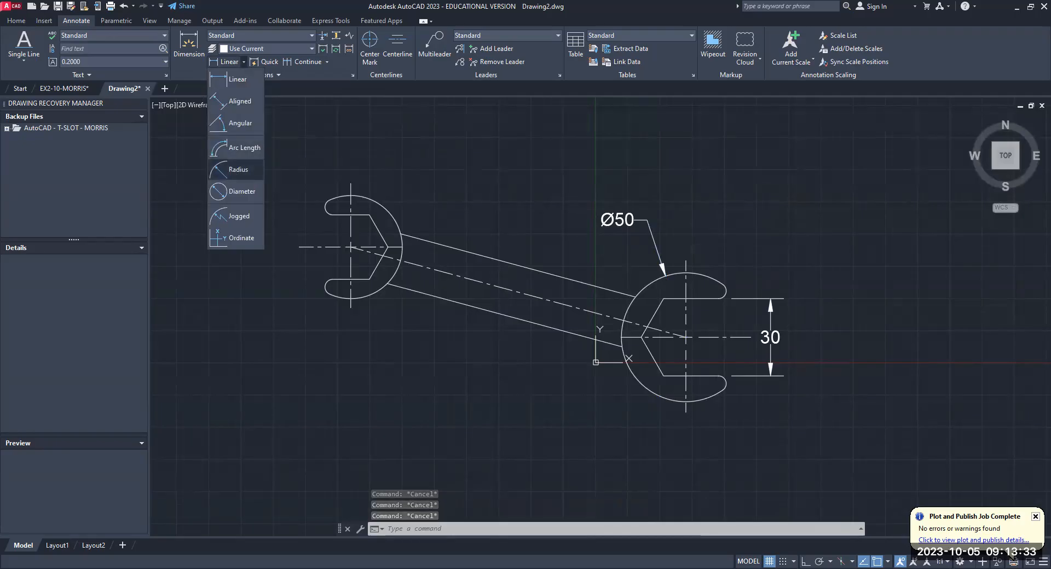
{"action": "left_click", "coordinate": [238, 169]}
{"action": "left_click", "coordinate": [719, 290]}
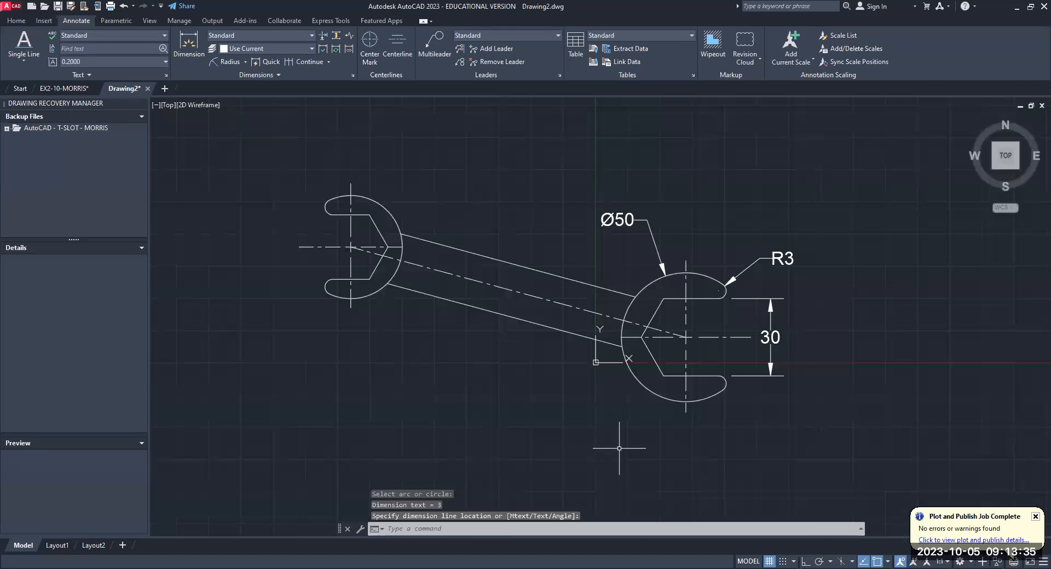
{"action": "left_click", "coordinate": [246, 62]}
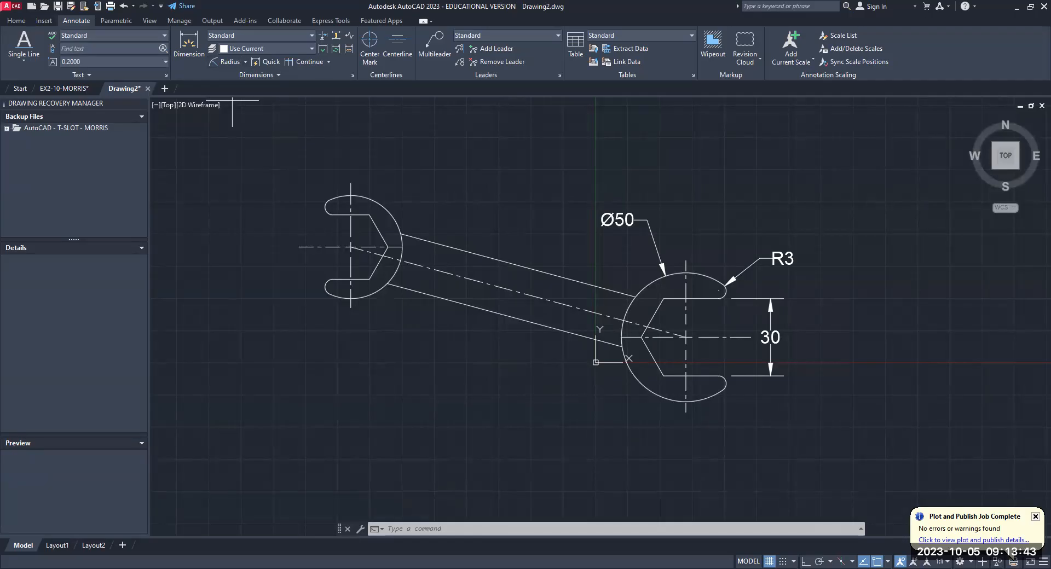
{"action": "key", "text": "Escape"}
{"action": "key", "text": "Escape"}
{"action": "key", "text": "Escape"}
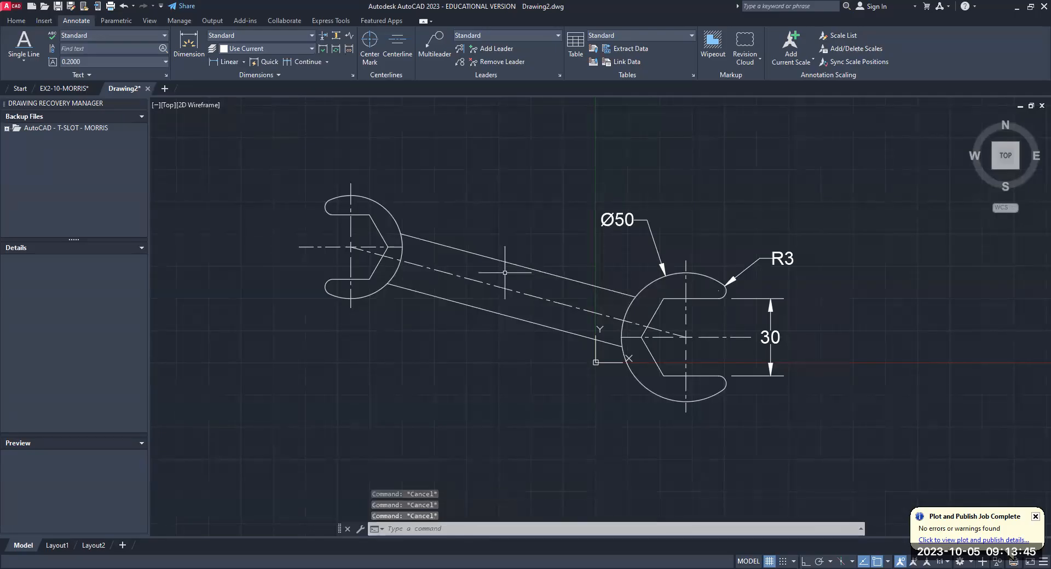
{"action": "type", "text": "DIM"}
{"action": "key", "text": "Return"}
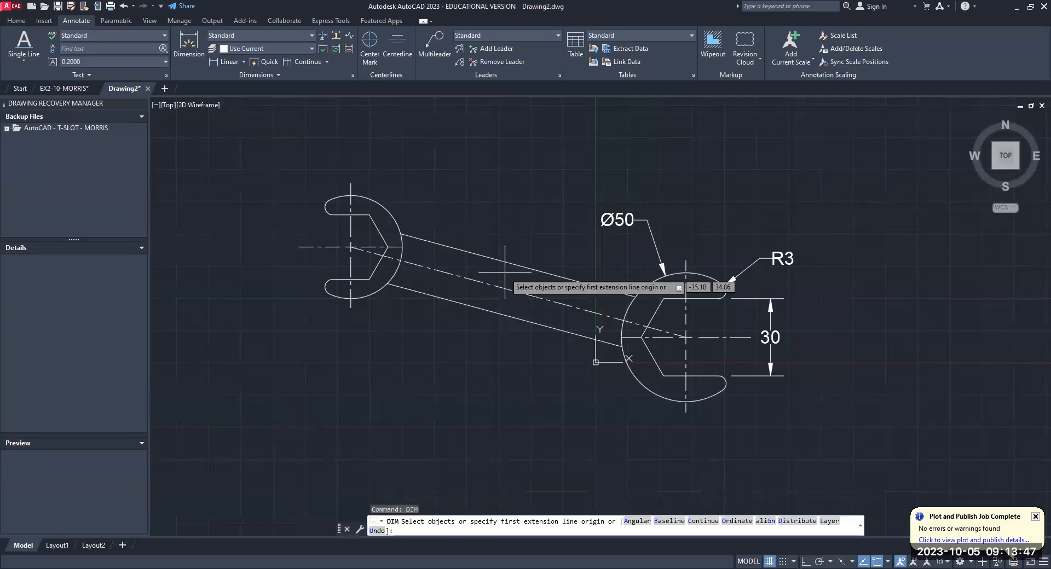
{"action": "key", "text": "Escape"}
{"action": "left_click", "coordinate": [243, 62]}
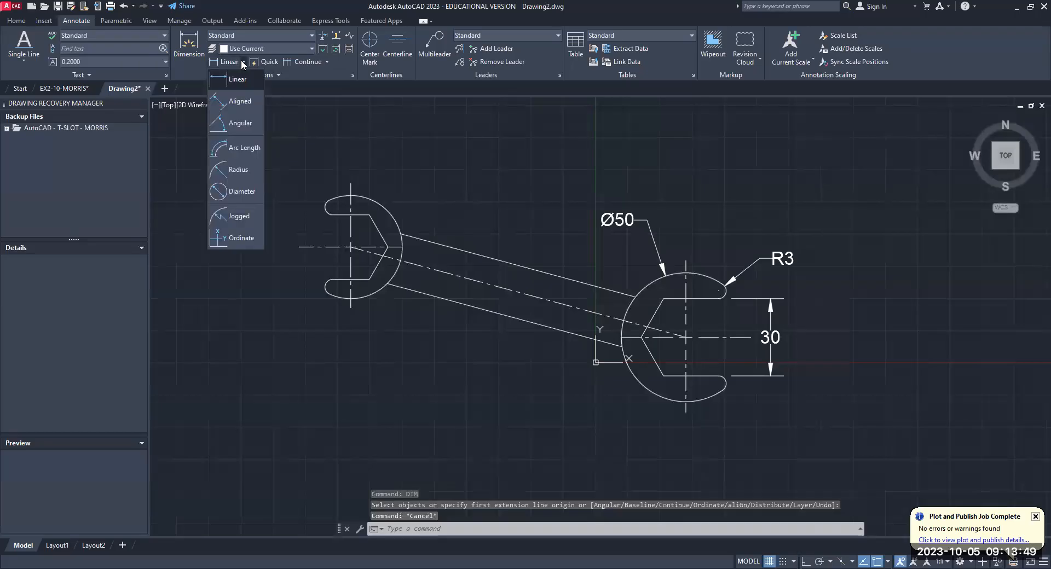
{"action": "left_click", "coordinate": [235, 102]}
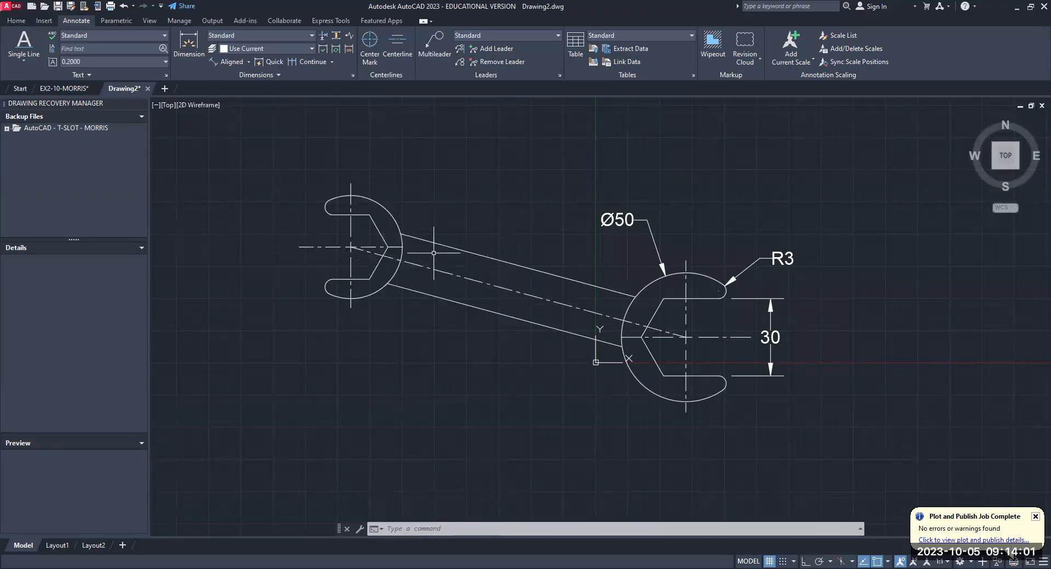
{"action": "scroll", "coordinate": [438, 260], "scroll_direction": "up", "scroll_amount": 4}
{"action": "scroll", "coordinate": [448, 263], "scroll_direction": "down", "scroll_amount": 2}
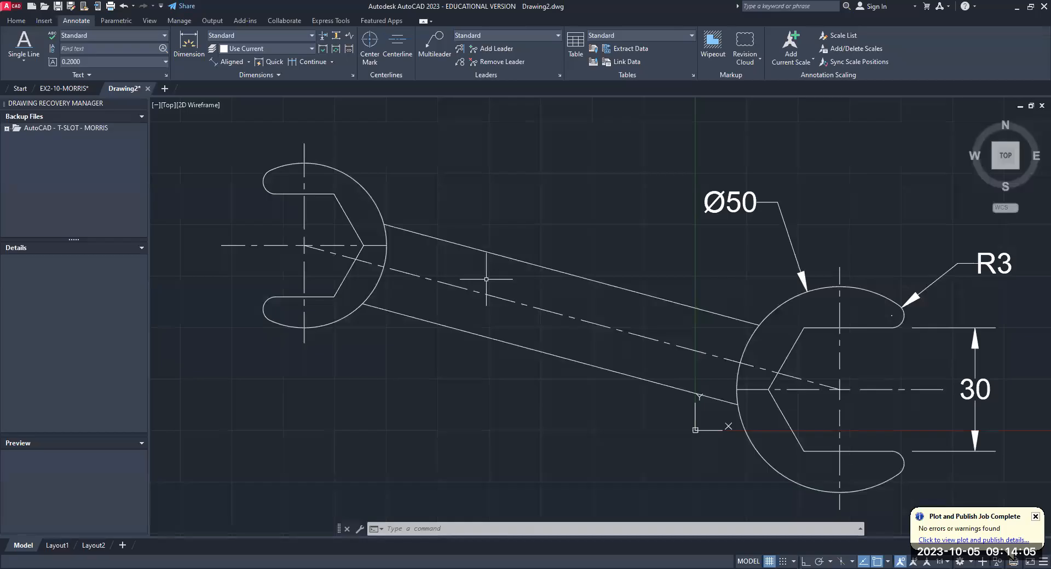
{"action": "type", "text": "DIM"}
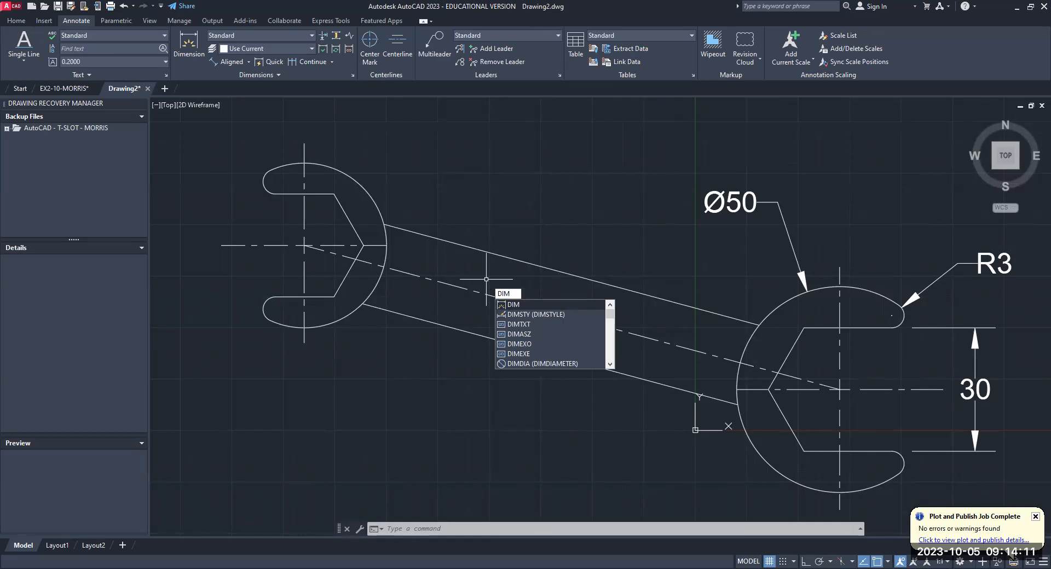
{"action": "key", "text": "Return"}
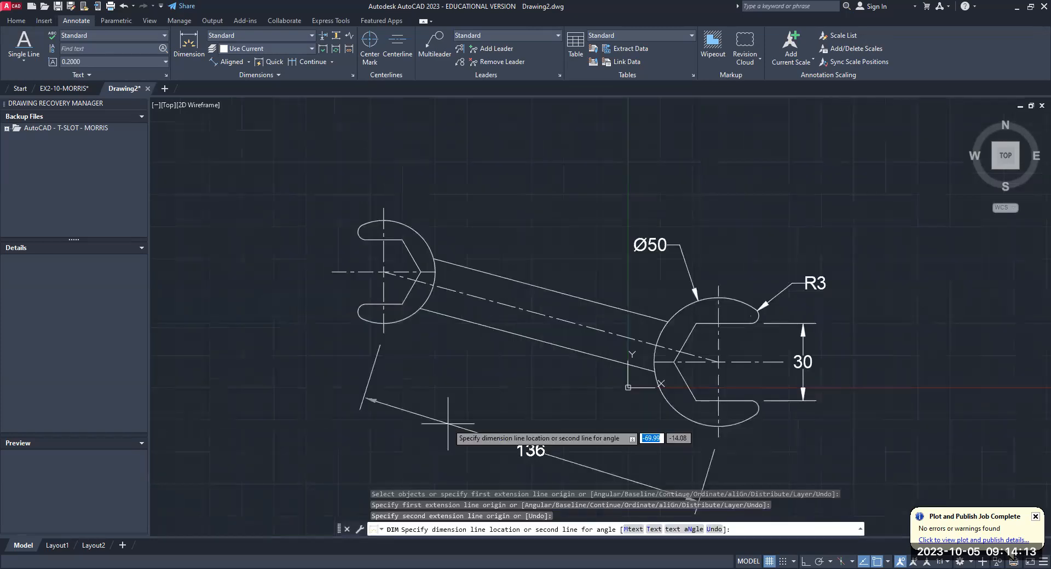
{"action": "key", "text": "Escape"}
{"action": "middle_click_drag", "start_coordinate": [448, 423], "coordinate": [414, 330]}
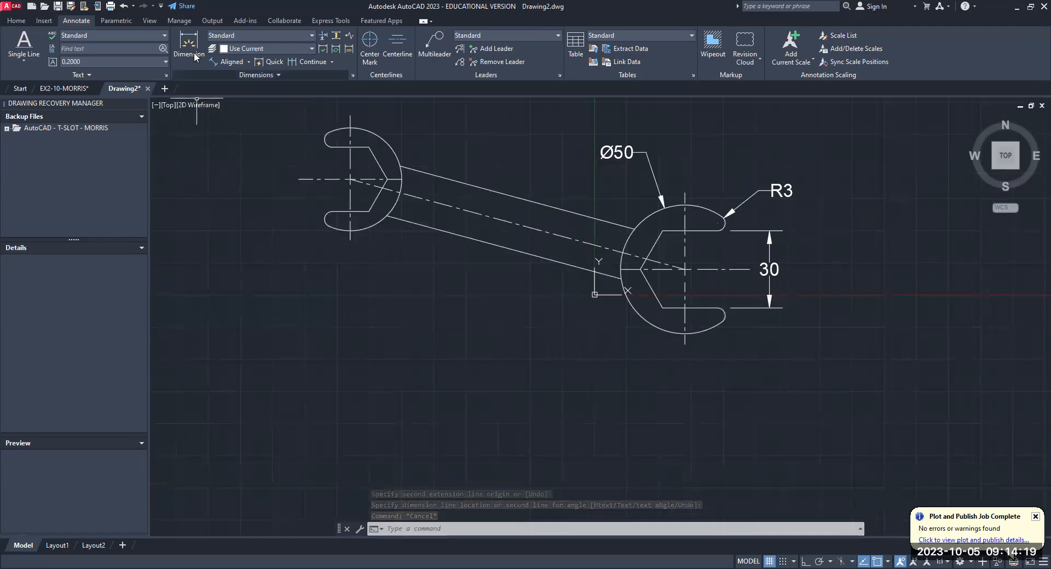
- Place a horizontal linear dimension between the vertical centerlines of the two wrench ends, below the wrench
{"action": "left_click", "coordinate": [251, 62]}
{"action": "left_click", "coordinate": [241, 86]}
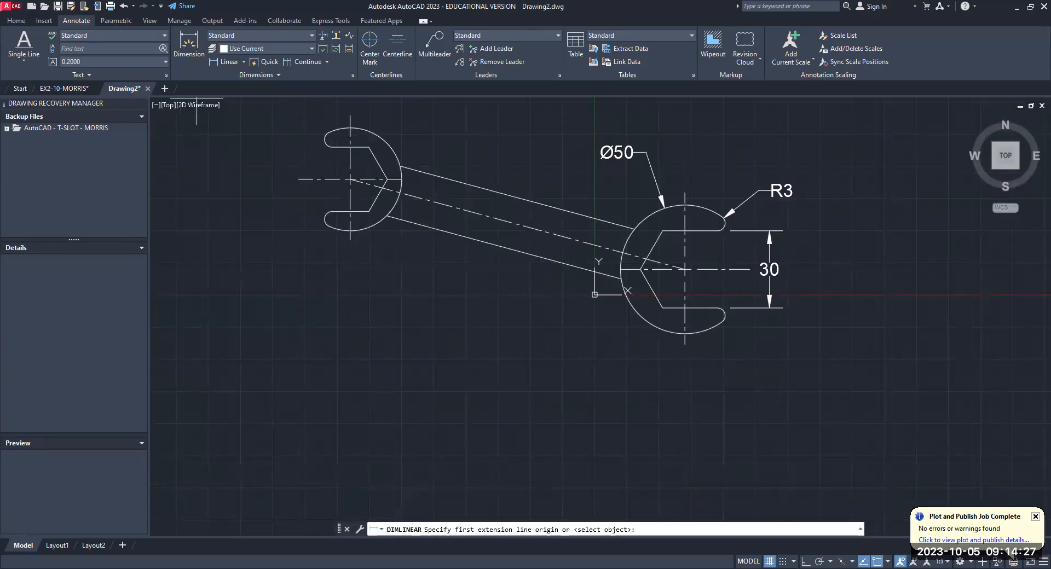
{"action": "left_click", "coordinate": [350, 240]}
{"action": "left_click", "coordinate": [685, 344]}
{"action": "left_click", "coordinate": [507, 371]}
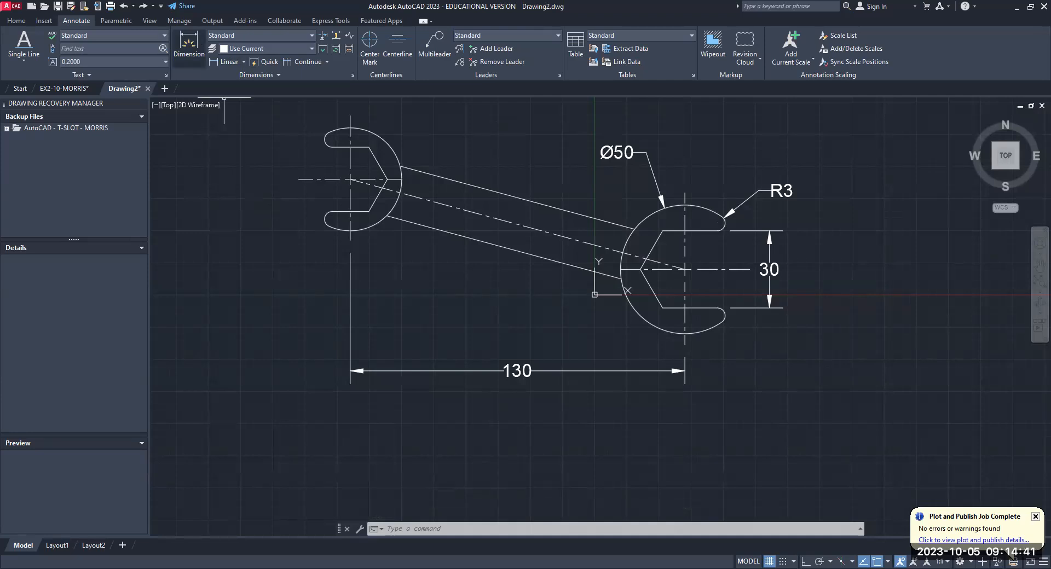
{"action": "right_click", "coordinate": [539, 195]}
{"action": "key", "text": "Escape"}
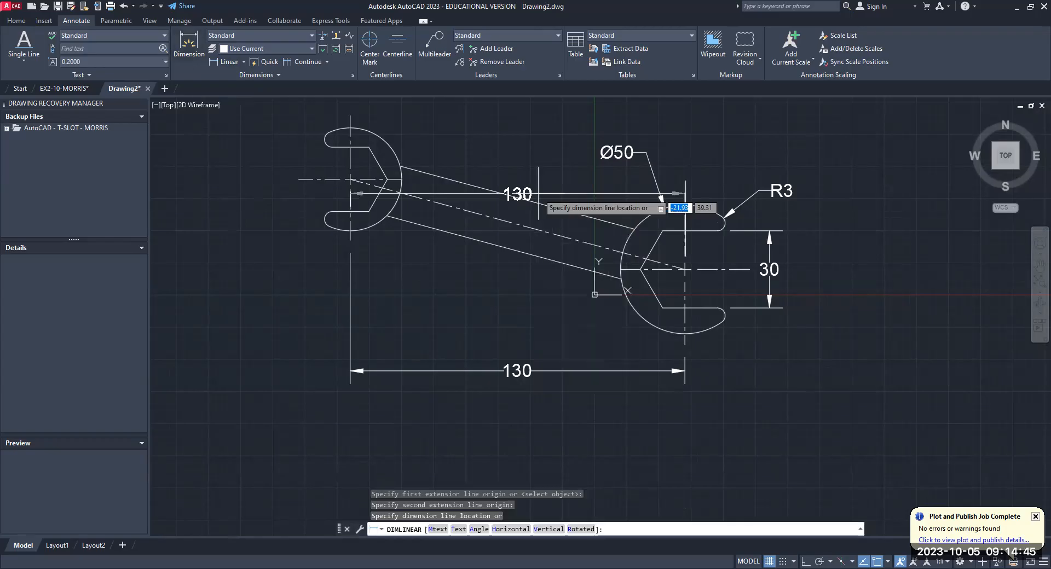
{"action": "key", "text": "Escape"}
{"action": "left_click", "coordinate": [245, 63]}
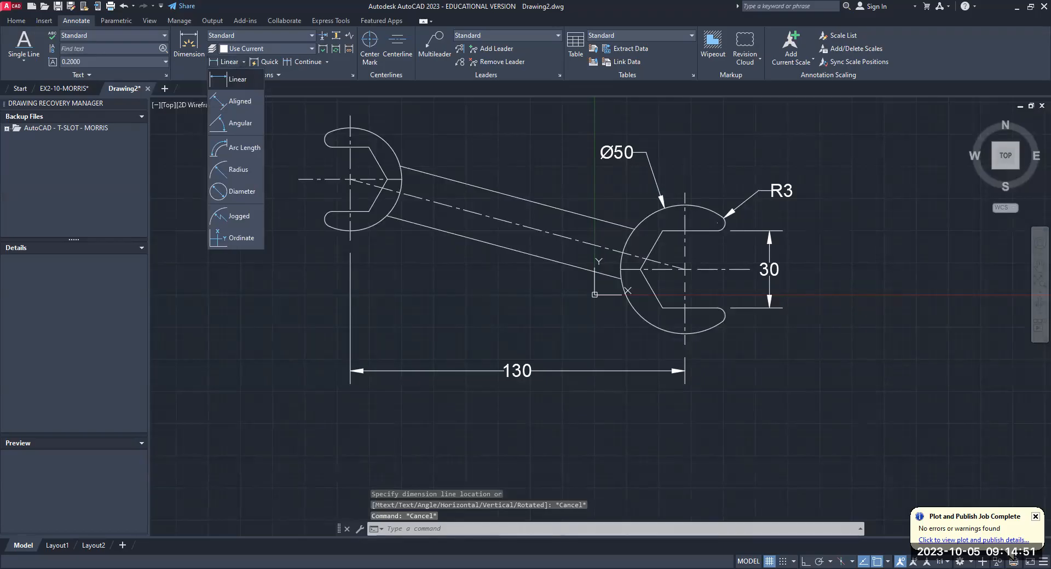
{"action": "left_click", "coordinate": [202, 63]}
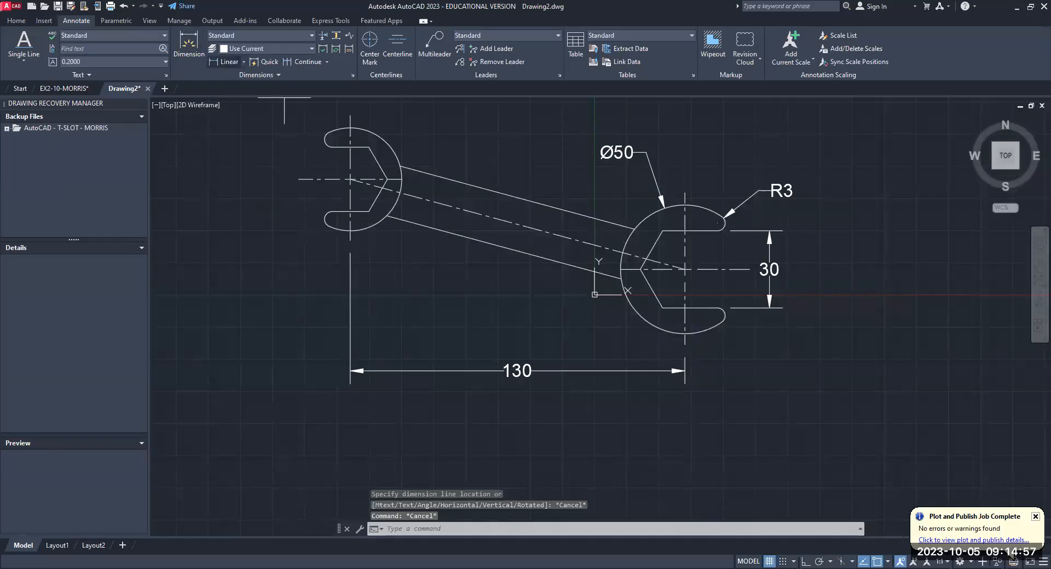
{"action": "left_click", "coordinate": [229, 62]}
{"action": "left_click", "coordinate": [351, 179]}
{"action": "left_click", "coordinate": [685, 269]}
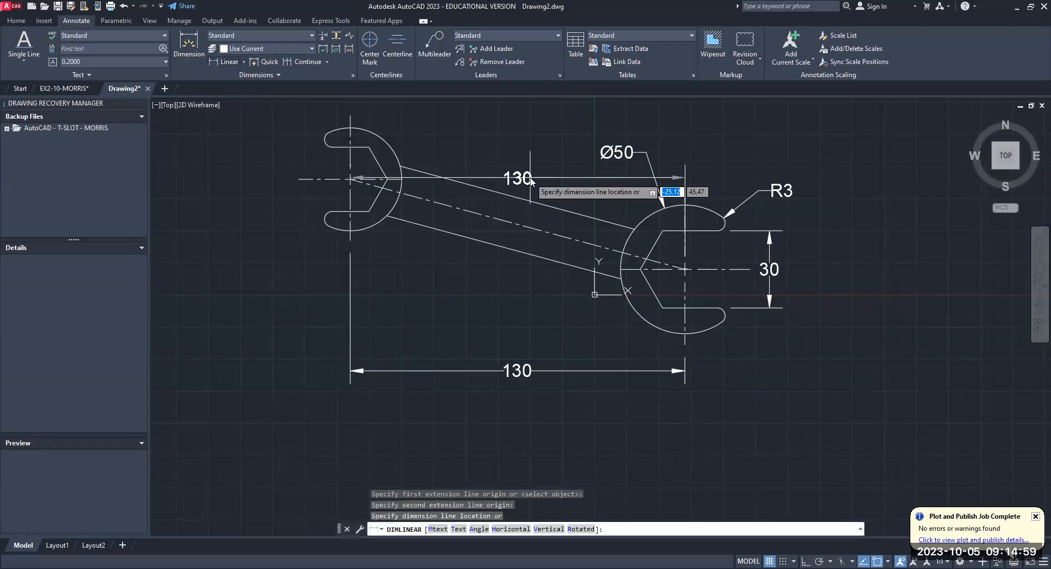
{"action": "right_click", "coordinate": [531, 181]}
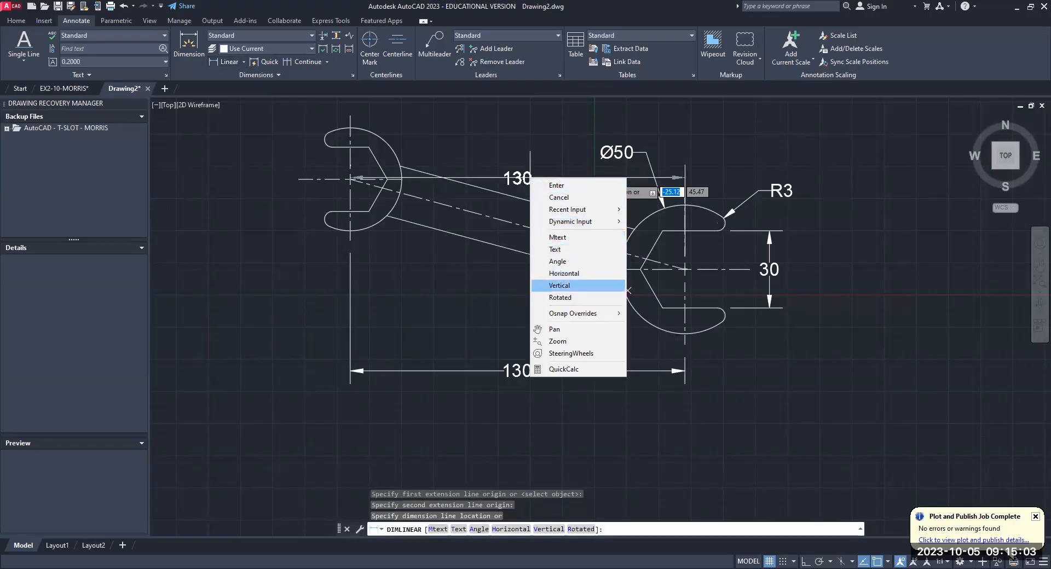
{"action": "left_click", "coordinate": [559, 285]}
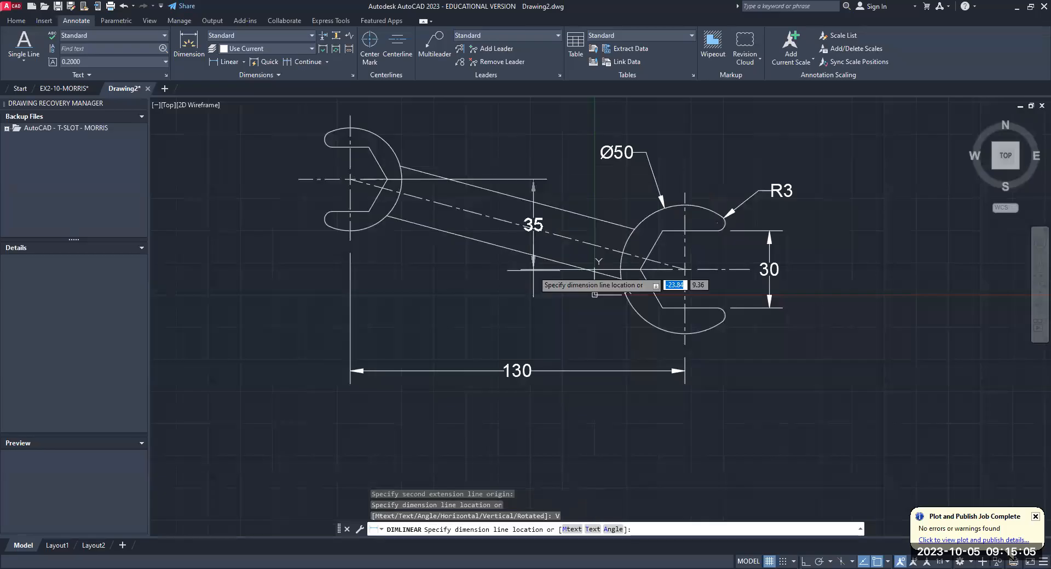
{"action": "key", "text": "Escape"}
{"action": "key", "text": "Escape"}
{"action": "key", "text": "Escape"}
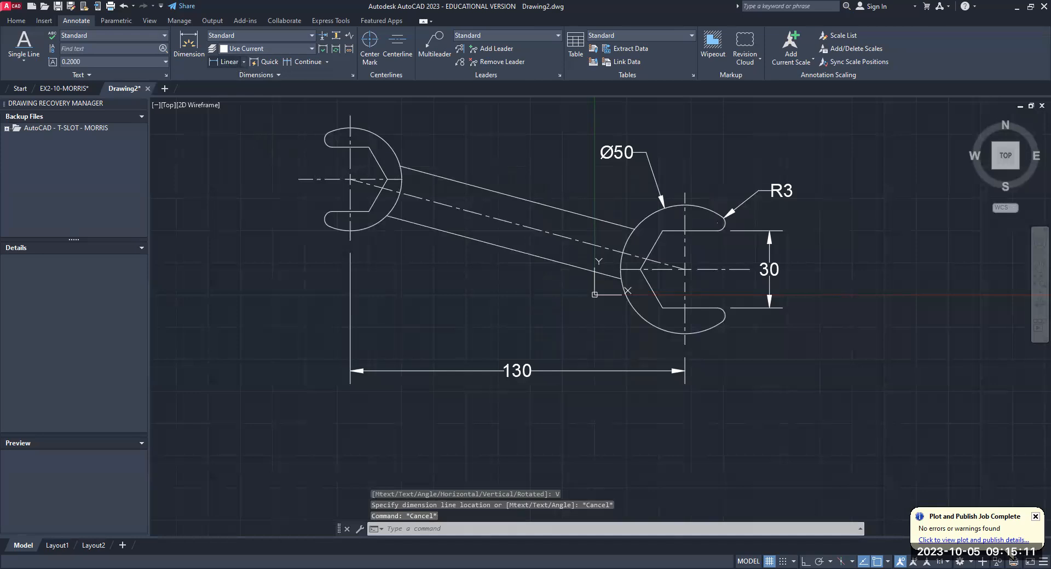
- Place a vertical linear dimension between the centers of the two wrench ends, across the middle of the handle
{"action": "right_click", "coordinate": [510, 279]}
{"action": "left_click", "coordinate": [552, 387]}
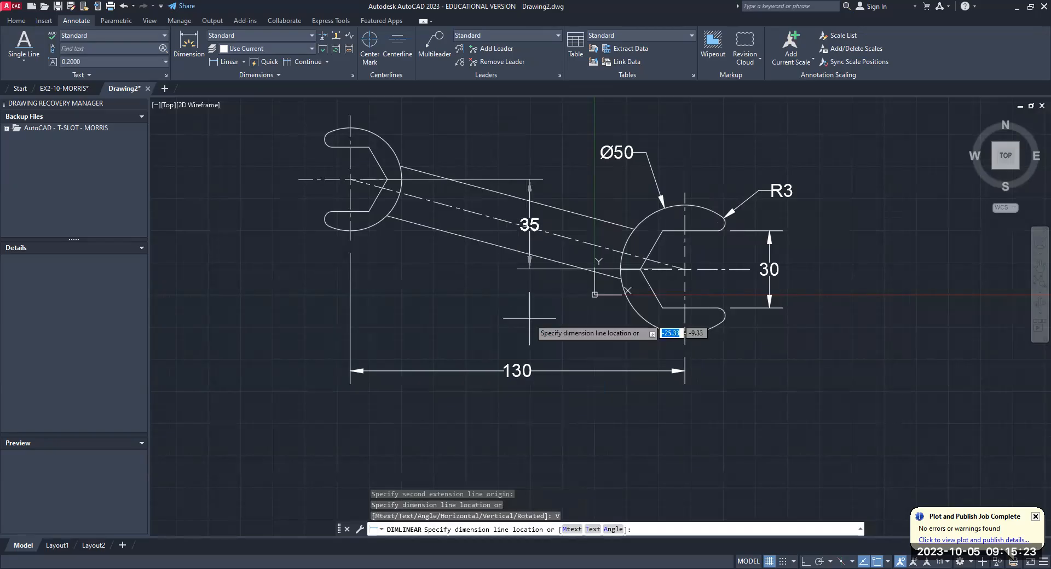
{"action": "left_click", "coordinate": [529, 317]}
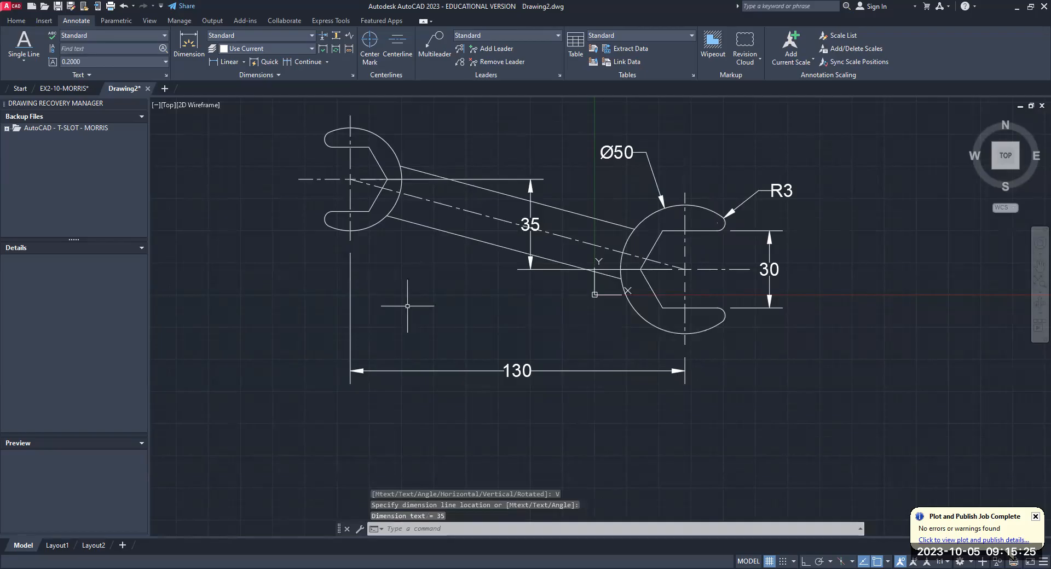
{"action": "key", "text": "Escape"}
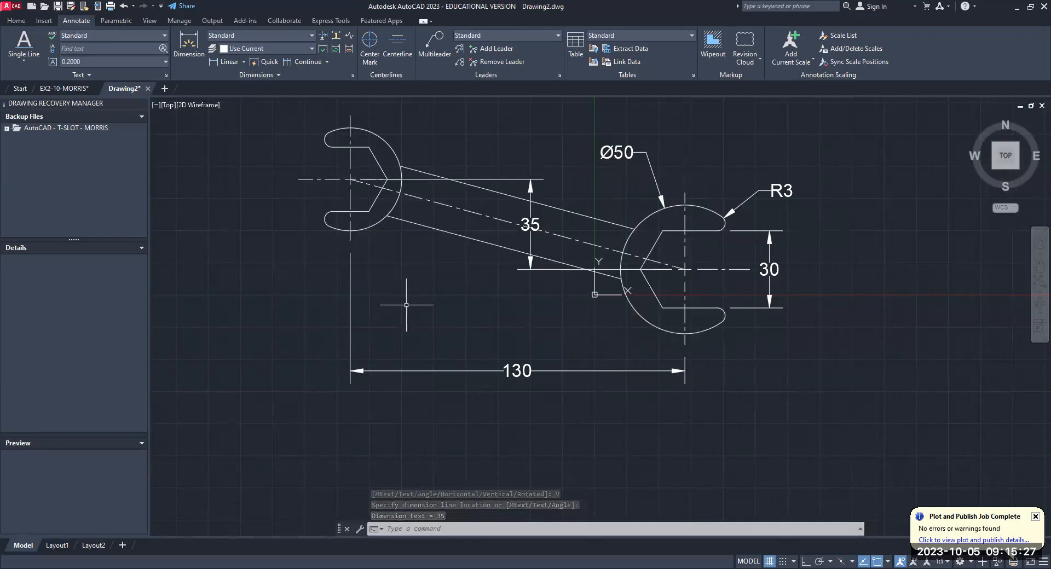
- Move the vertical center-to-center dimension's text above the handle, clear of the wrench outline
{"action": "left_click", "coordinate": [530, 224]}
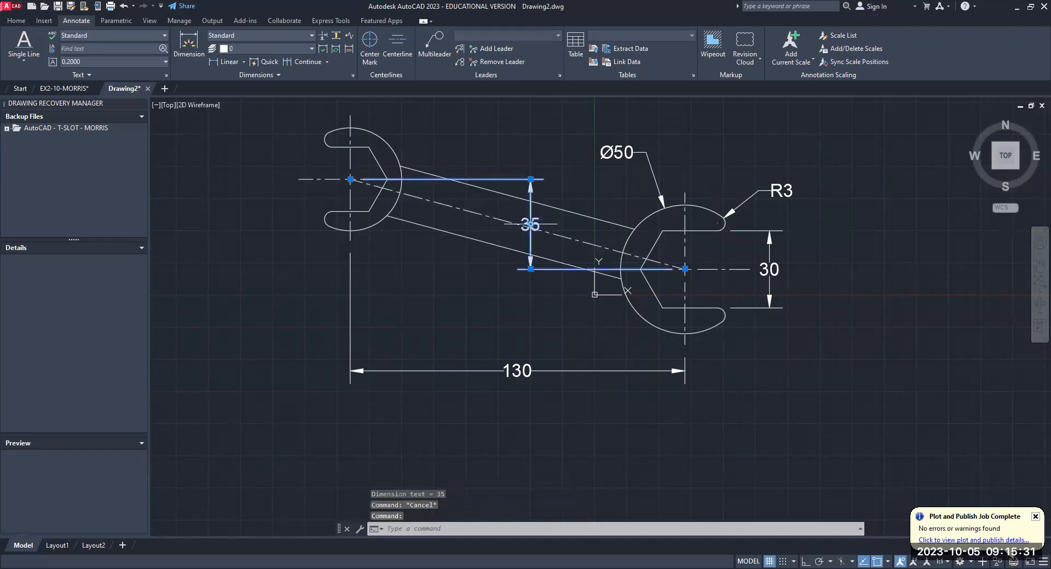
{"action": "left_click", "coordinate": [530, 225]}
{"action": "left_click", "coordinate": [539, 162]}
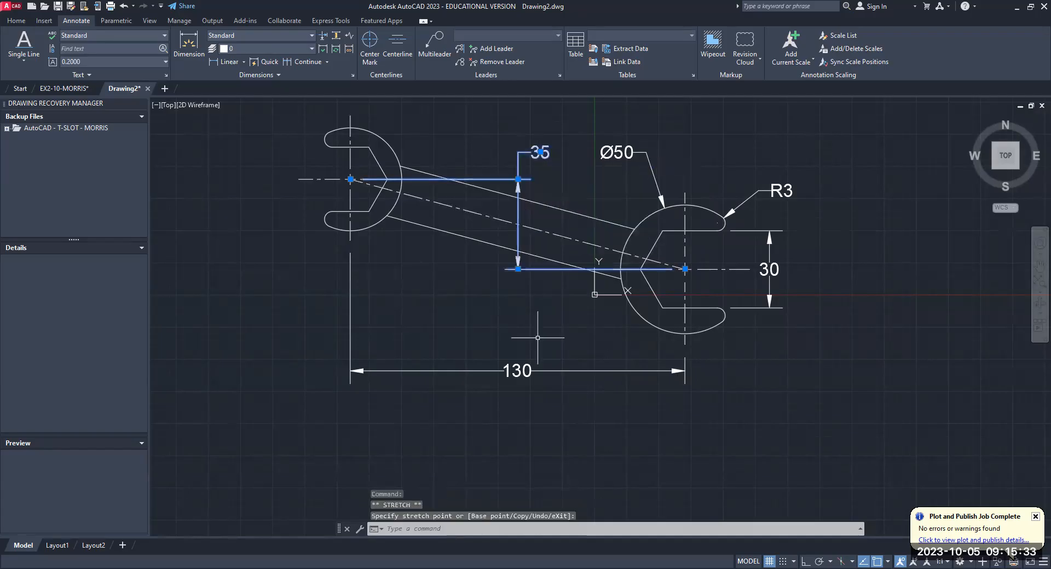
{"action": "key", "text": "Escape"}
{"action": "key", "text": "Escape"}
{"action": "key", "text": "Escape"}
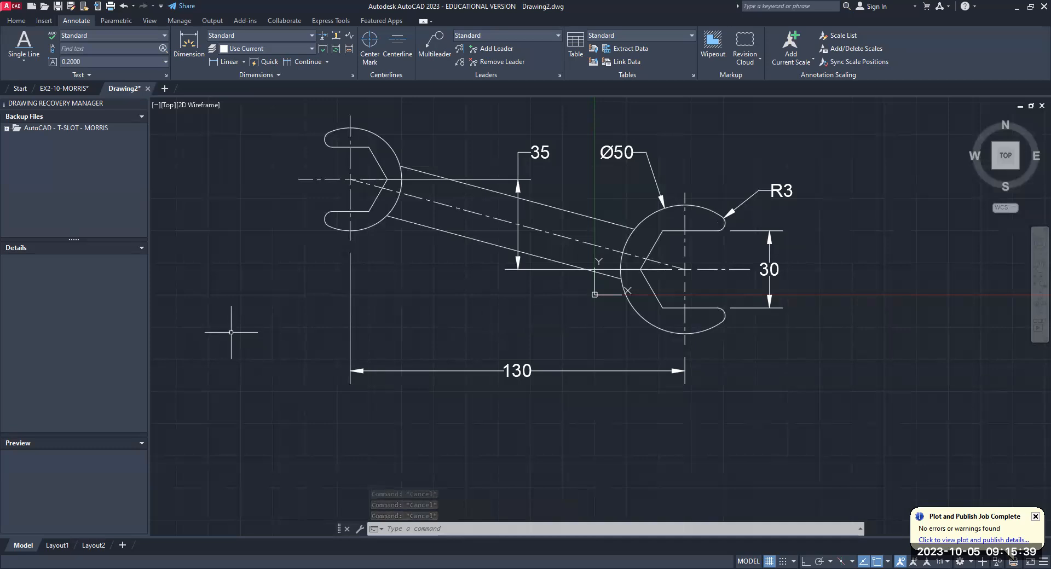
- Add a vertical linear dimension to the jaw opening of the smaller wrench end, placed outside the opening
{"action": "left_click", "coordinate": [242, 63]}
{"action": "left_click", "coordinate": [236, 79]}
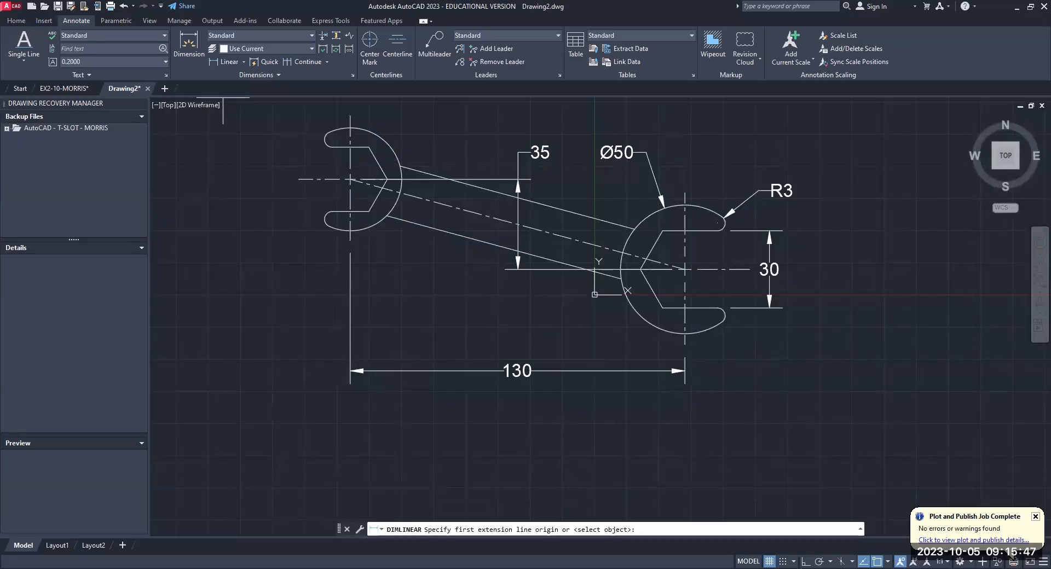
{"action": "scroll", "coordinate": [287, 284], "scroll_direction": "down", "scroll_amount": 2}
{"action": "middle_click_drag", "start_coordinate": [287, 283], "coordinate": [319, 306]}
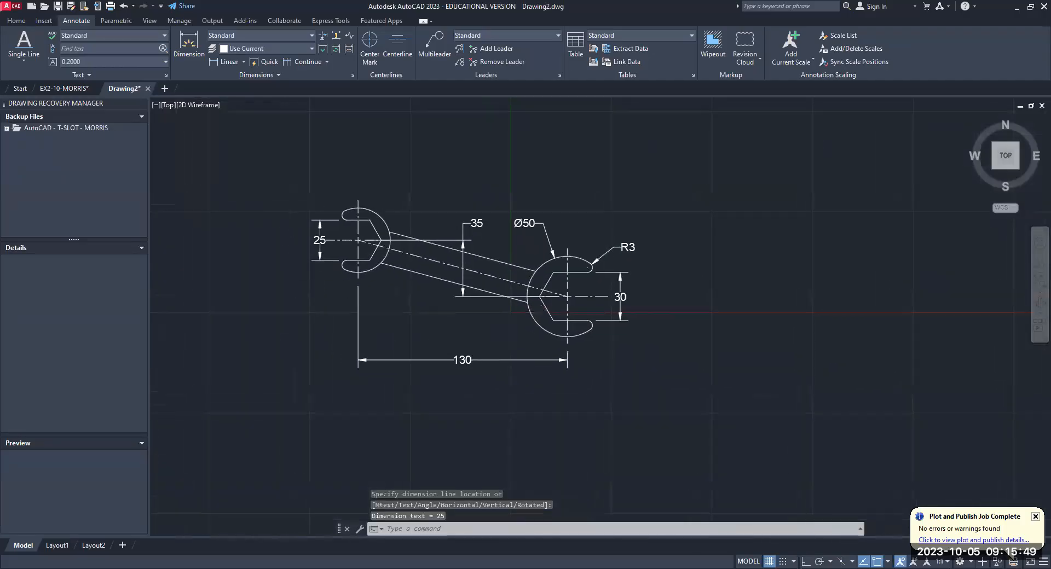
{"action": "scroll", "coordinate": [291, 211], "scroll_direction": "up", "scroll_amount": 2}
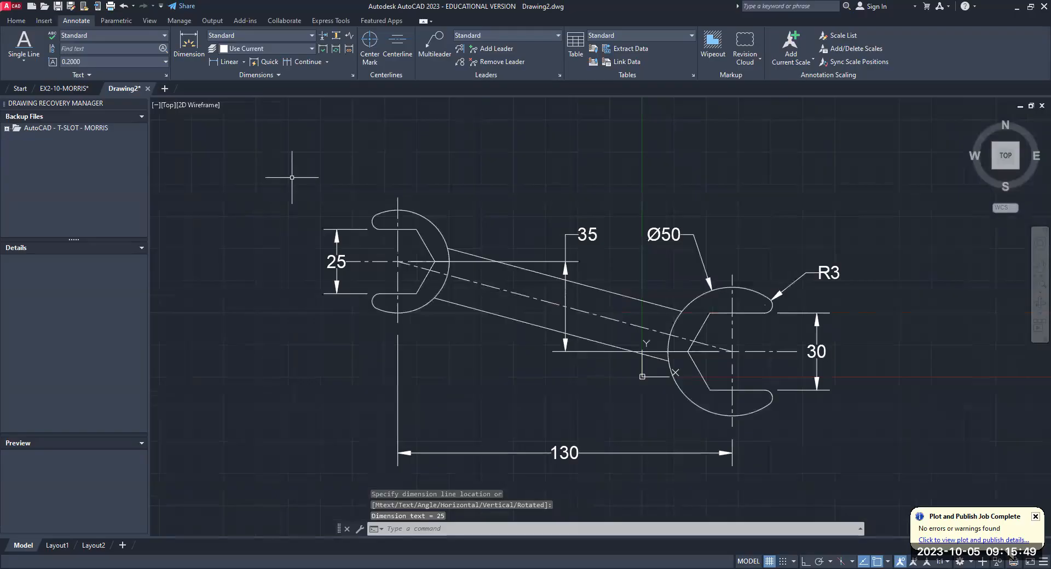
- Add a radius dimension to the rounded lower jaw tip of the smaller end, placed below and outside it
{"action": "left_click", "coordinate": [240, 62]}
{"action": "left_click", "coordinate": [243, 62]}
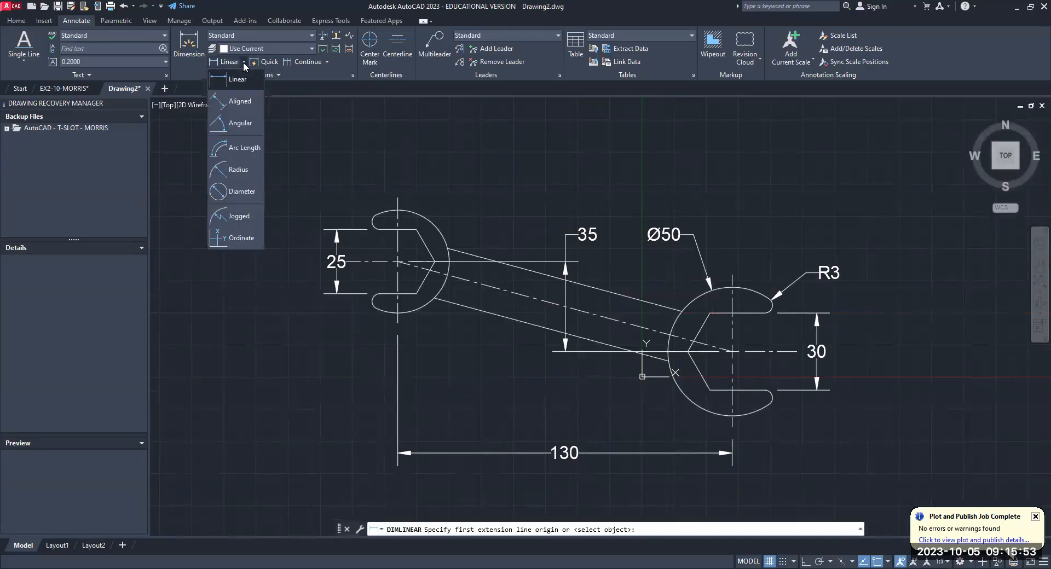
{"action": "left_click", "coordinate": [241, 175]}
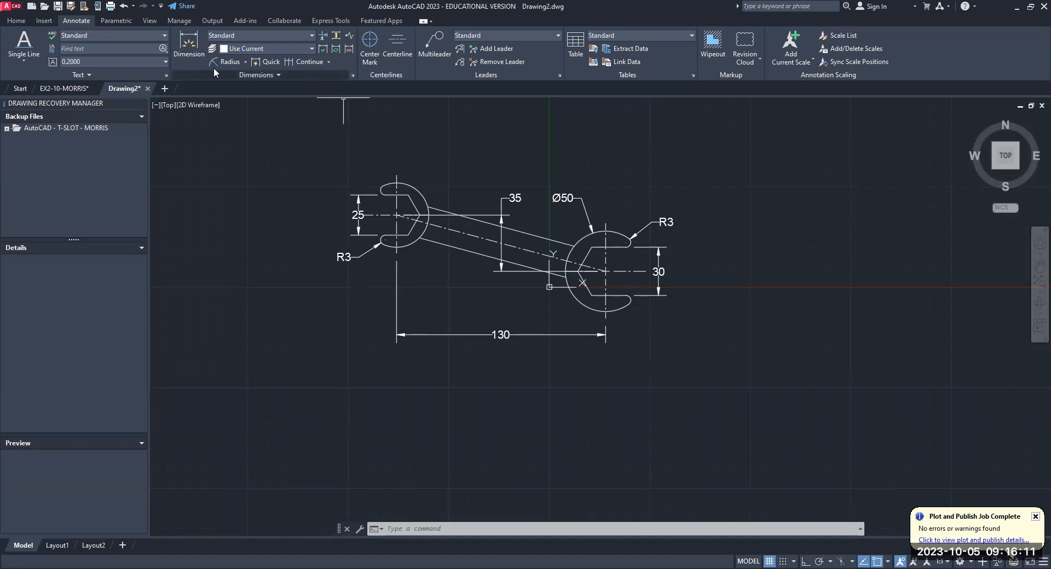
- Add a diameter dimension to the outer arc of the smaller wrench end, placed above it
{"action": "left_click", "coordinate": [245, 63]}
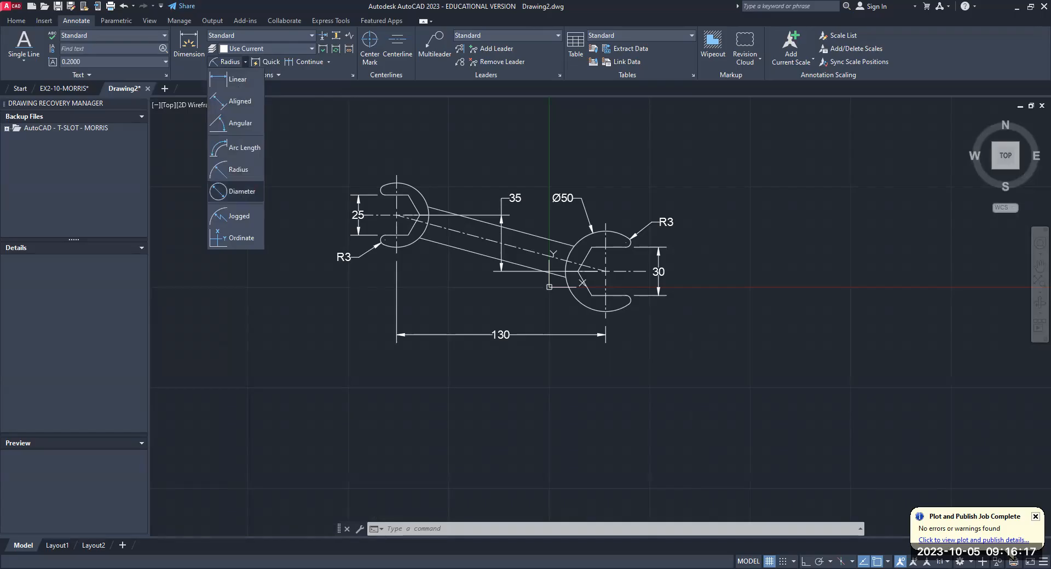
{"action": "left_click", "coordinate": [236, 192]}
{"action": "left_click", "coordinate": [418, 192]}
{"action": "left_click", "coordinate": [420, 155]}
{"action": "scroll", "coordinate": [436, 357], "scroll_direction": "down", "scroll_amount": 2}
{"action": "middle_click_drag", "start_coordinate": [436, 357], "coordinate": [399, 345]}
{"action": "middle_click_drag", "start_coordinate": [427, 299], "coordinate": [353, 286]}
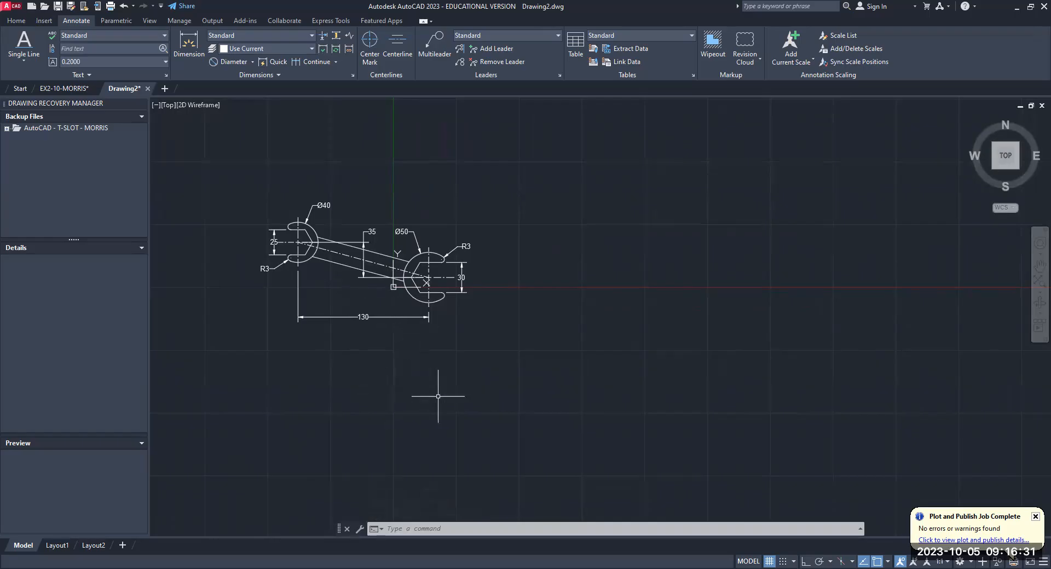
{"action": "key", "text": "Escape"}
{"action": "middle_click_drag", "start_coordinate": [393, 270], "coordinate": [421, 245]}
{"action": "scroll", "coordinate": [421, 245], "scroll_direction": "up", "scroll_amount": 5}
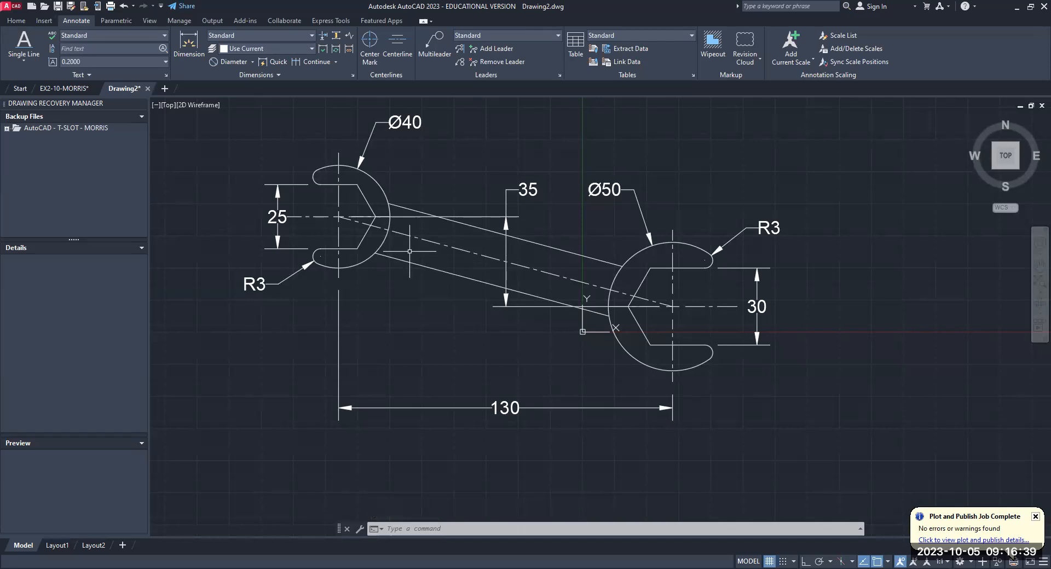
{"action": "type", "text": "l"}
{"action": "key", "text": "Return"}
{"action": "key", "text": "Escape"}
{"action": "key", "text": "Escape"}
{"action": "key", "text": "Escape"}
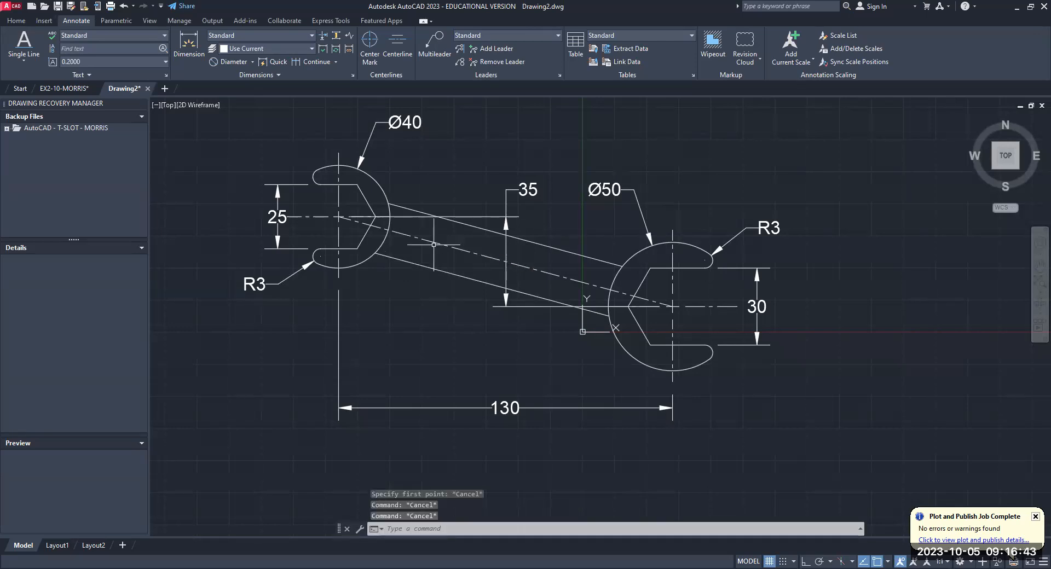
- Draw a trial line from the handle's centerline perpendicular to its lower edge using Nearest and Perpendicular snaps, and erase it
{"action": "left_click", "coordinate": [21, 16]}
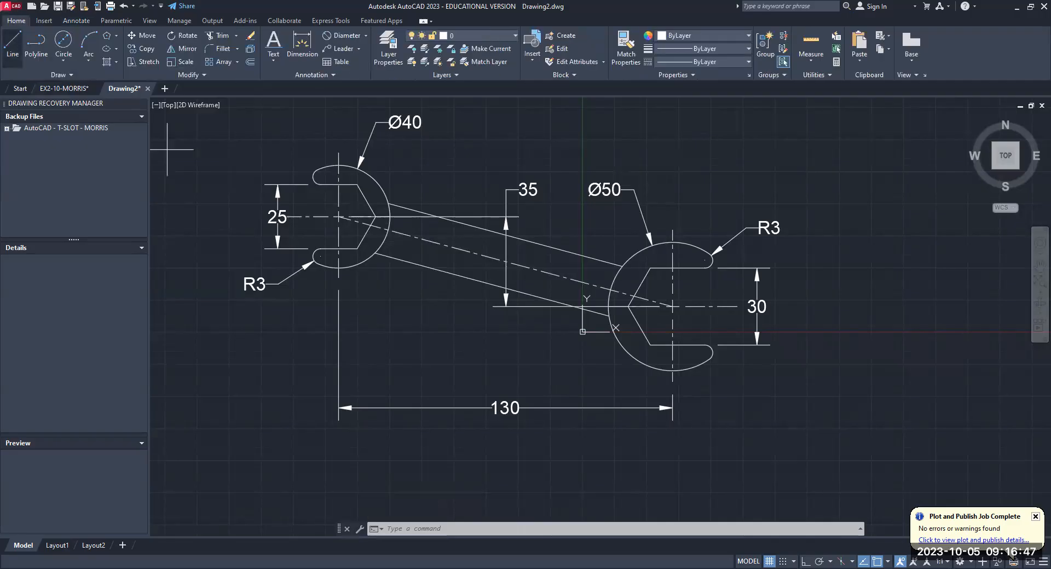
{"action": "type", "text": "l"}
{"action": "key", "text": "Return"}
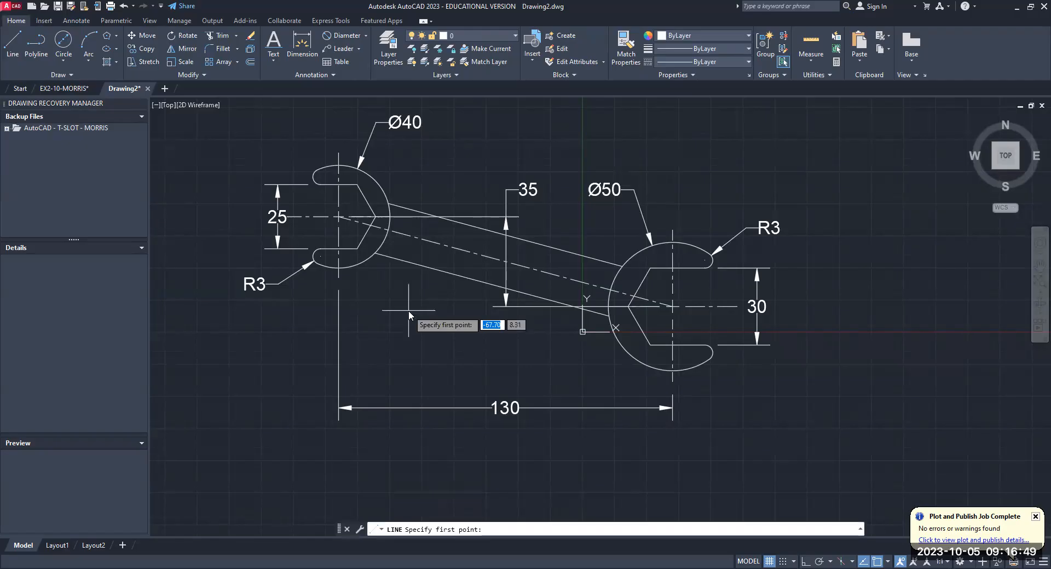
{"action": "type", "text": "near"}
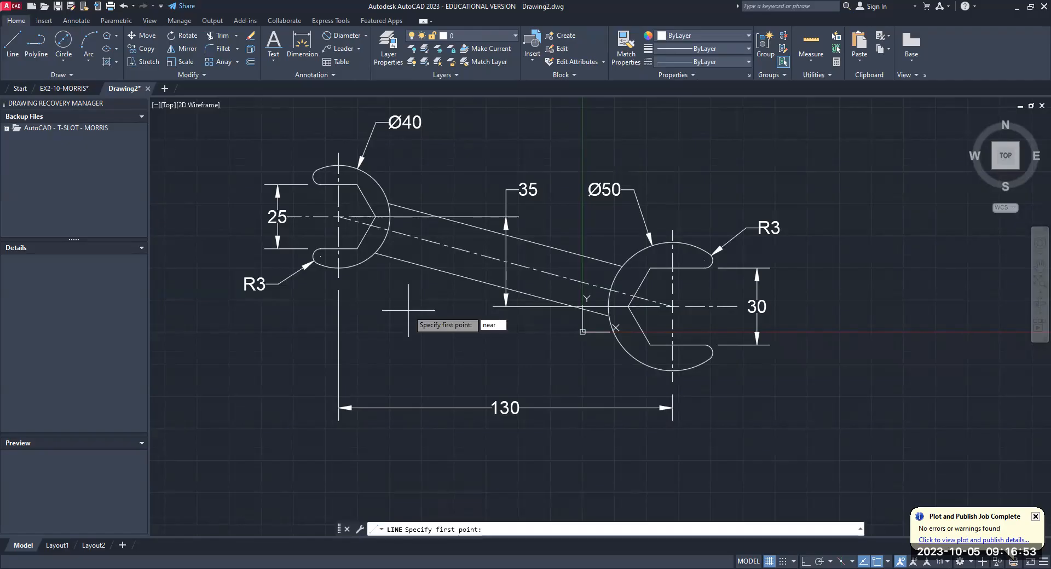
{"action": "key", "text": "Return"}
{"action": "left_click", "coordinate": [451, 246]}
{"action": "type", "text": "per"}
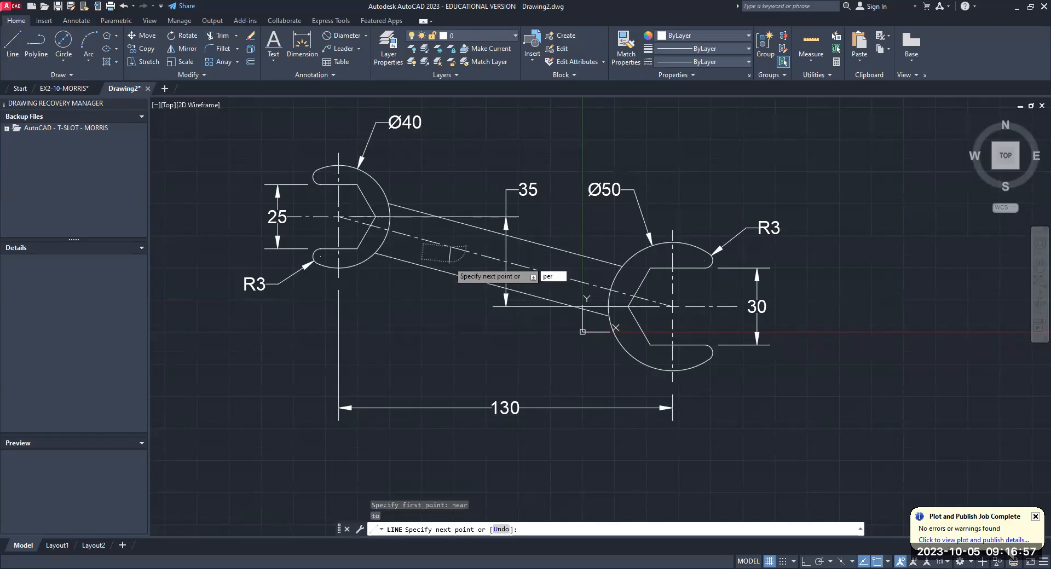
{"action": "key", "text": "Return"}
{"action": "left_click", "coordinate": [438, 270]}
{"action": "right_click", "coordinate": [409, 297]}
{"action": "left_click", "coordinate": [425, 304]}
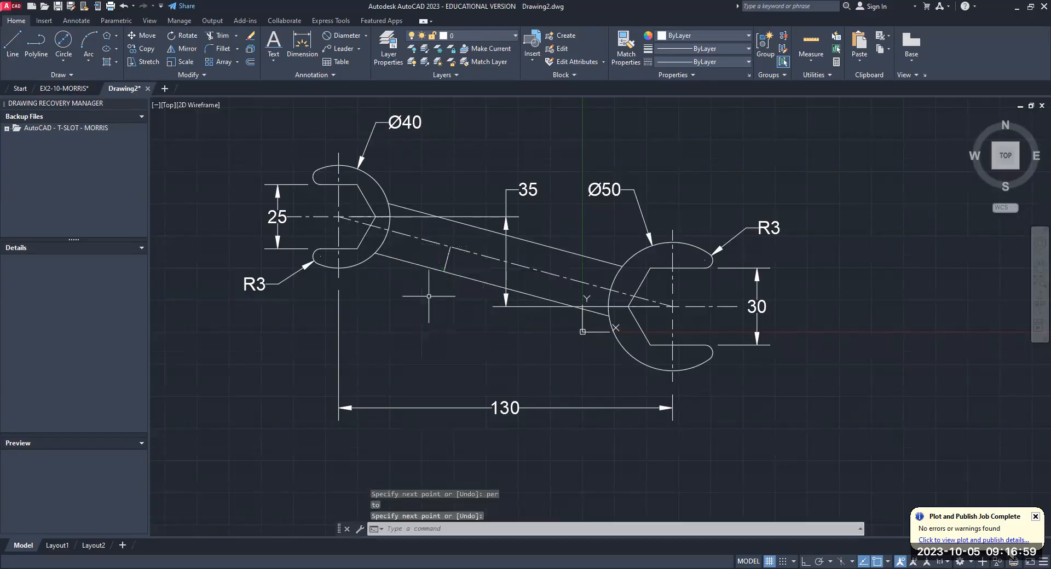
{"action": "left_click", "coordinate": [448, 259]}
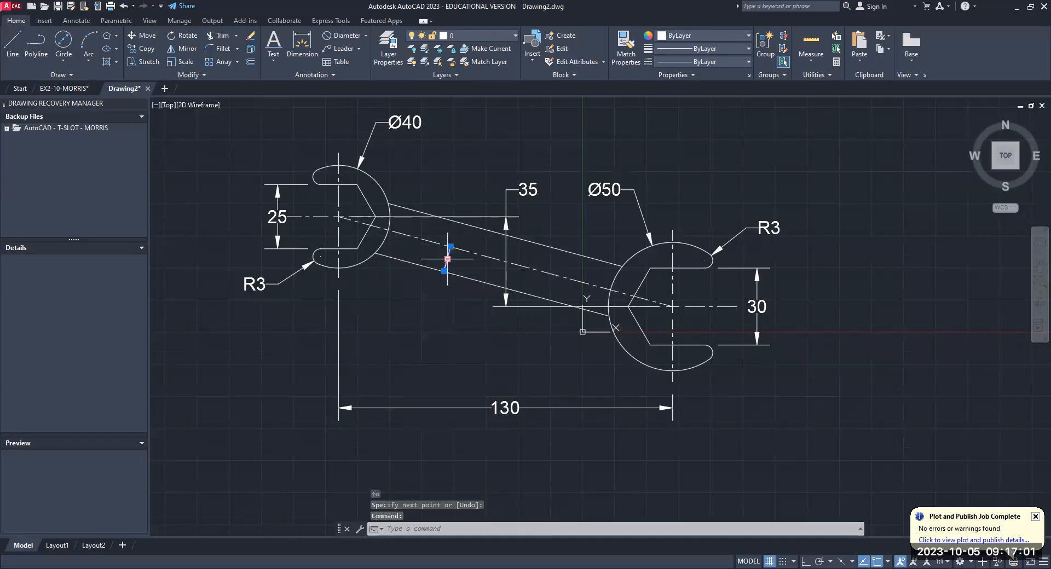
{"action": "key", "text": "Delete"}
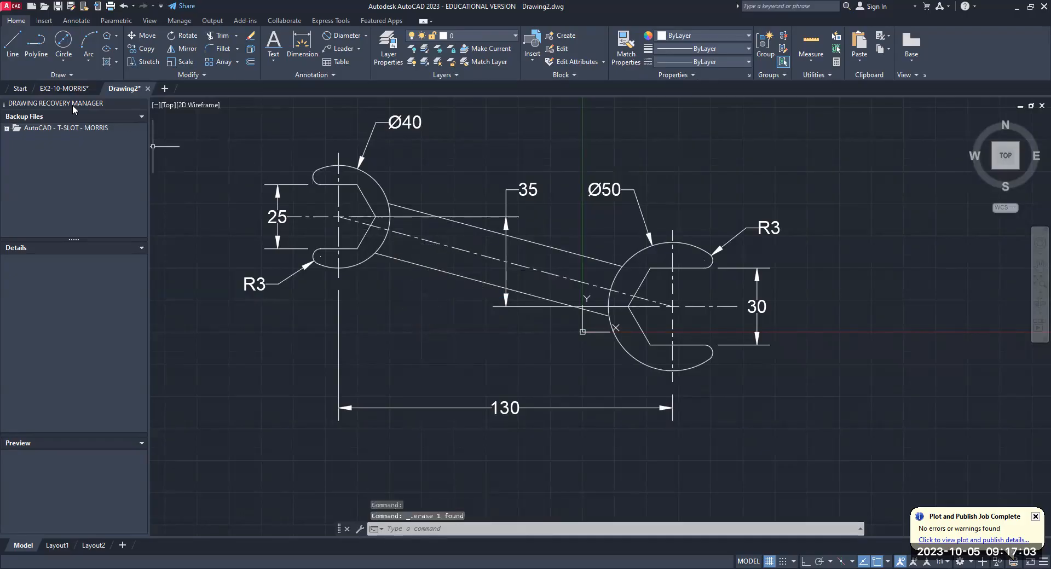
- Draw a short line from the nearest point on the handle's centerline perpendicular to its lower edge, near the smaller end
{"action": "left_click", "coordinate": [12, 44]}
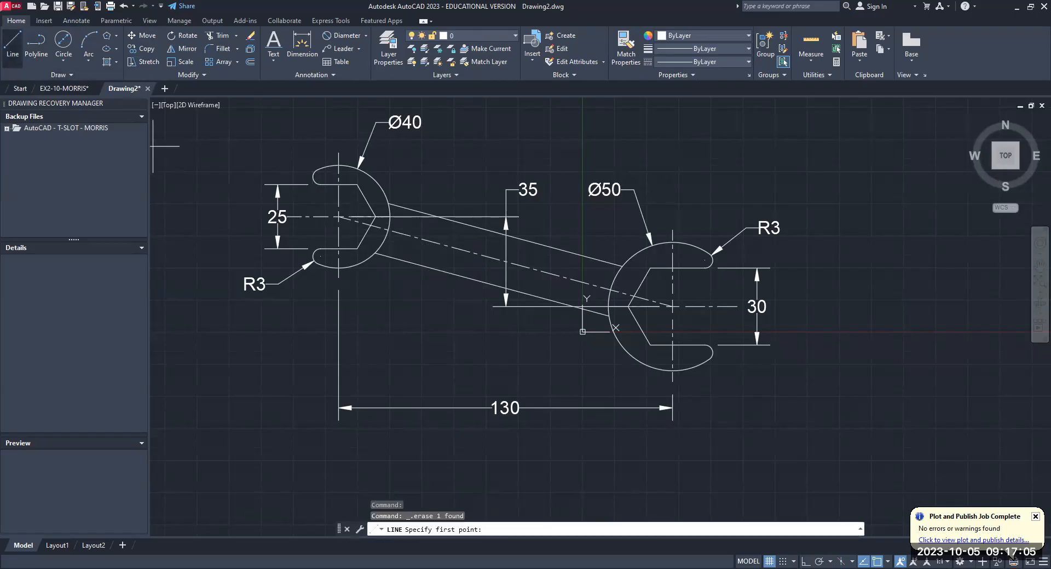
{"action": "type", "text": "near"}
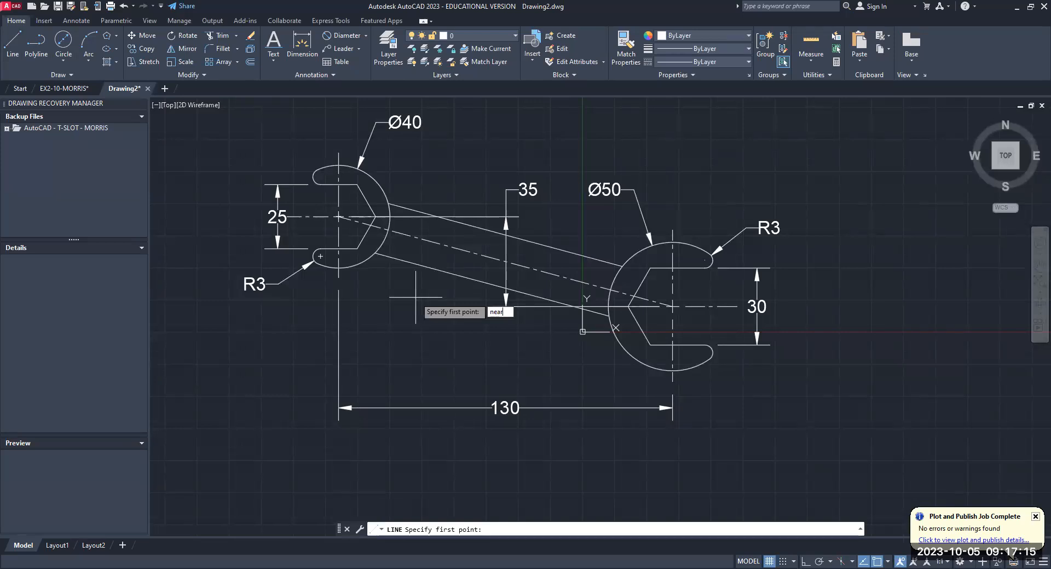
{"action": "key", "text": "Return"}
{"action": "left_click", "coordinate": [405, 256]}
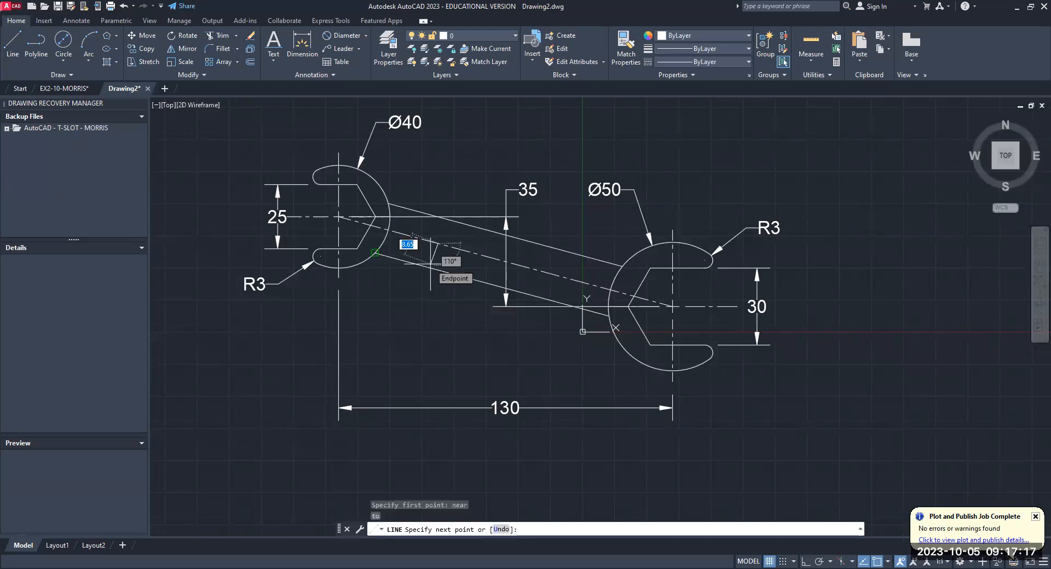
{"action": "type", "text": "per"}
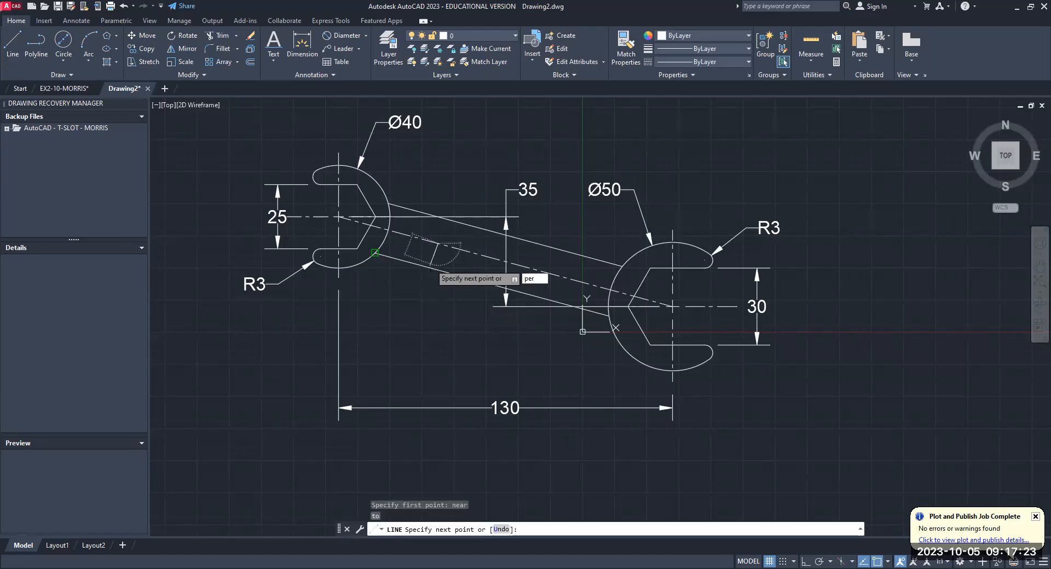
{"action": "key", "text": "Return"}
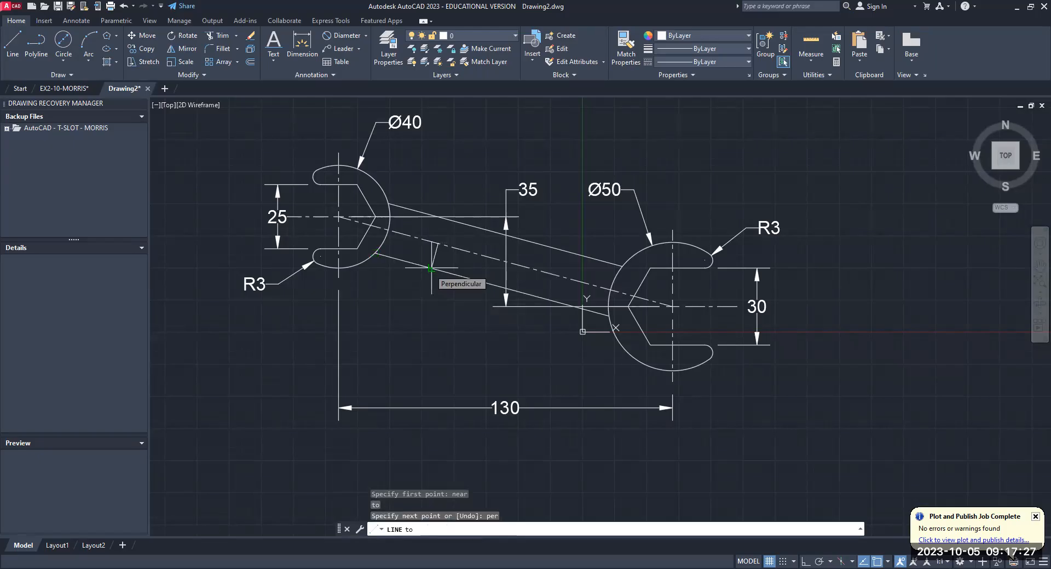
{"action": "left_click", "coordinate": [431, 269]}
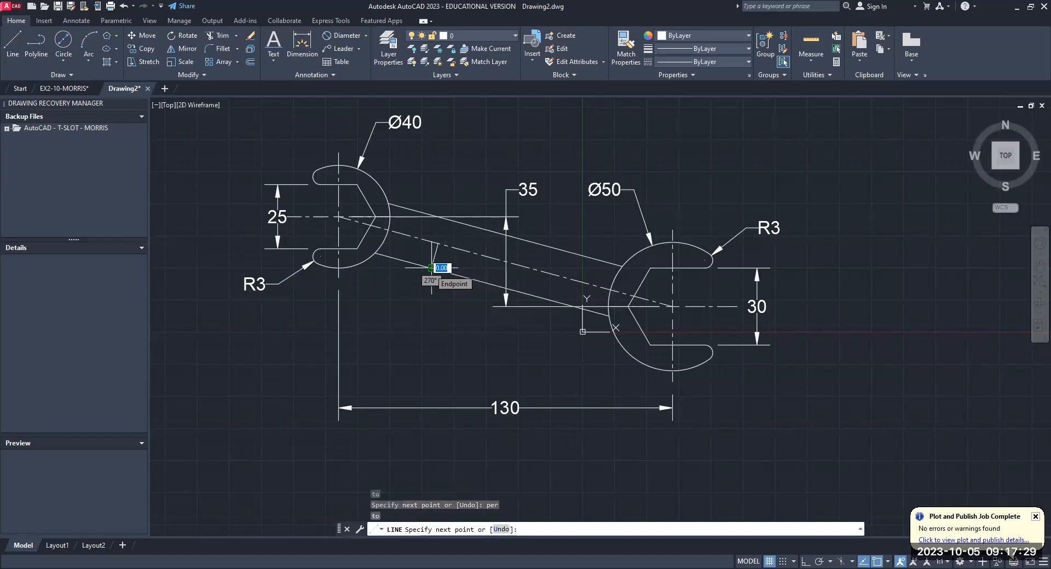
{"action": "key", "text": "Return"}
{"action": "key", "text": "Return"}
{"action": "key", "text": "Escape"}
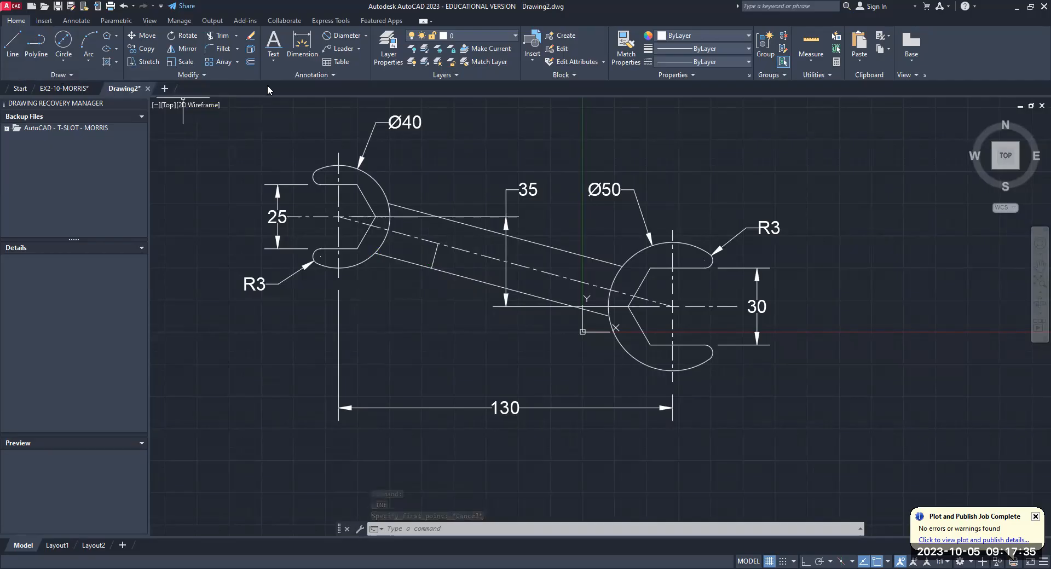
- Add an aligned dimension along the short perpendicular line in the handle, placed beside it toward the larger end
{"action": "left_click", "coordinate": [70, 20]}
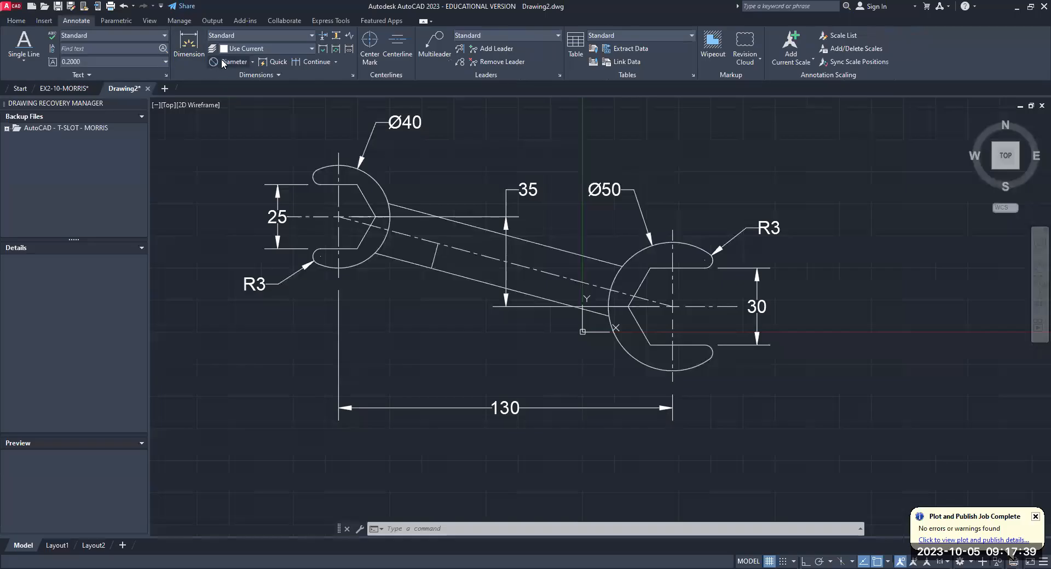
{"action": "left_click", "coordinate": [253, 62]}
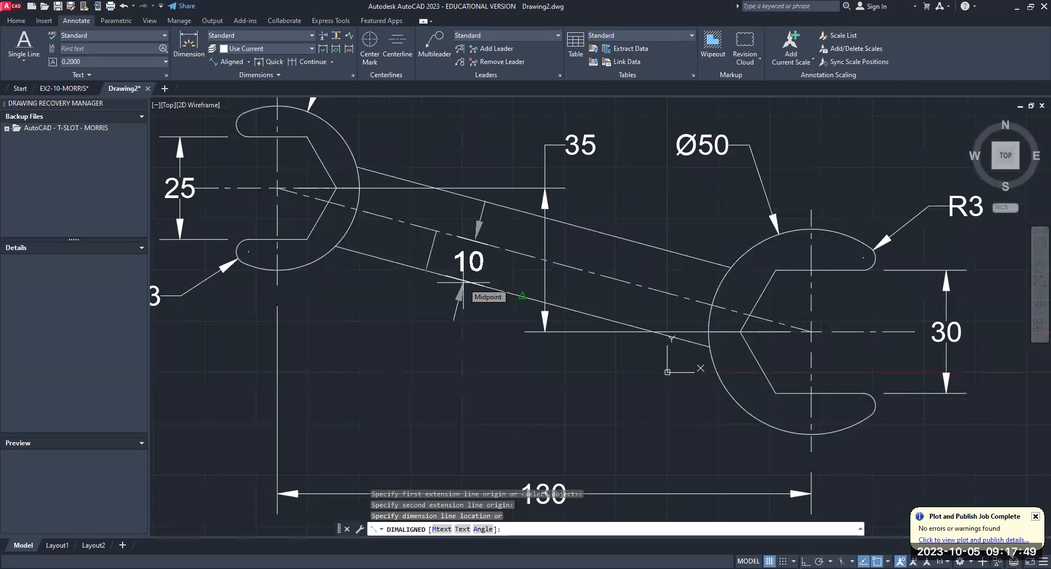
{"action": "left_click", "coordinate": [460, 286]}
{"action": "key", "text": "Escape"}
- Erase the short perpendicular helper line between the handle's centerline and its lower edge
{"action": "left_click", "coordinate": [429, 259]}
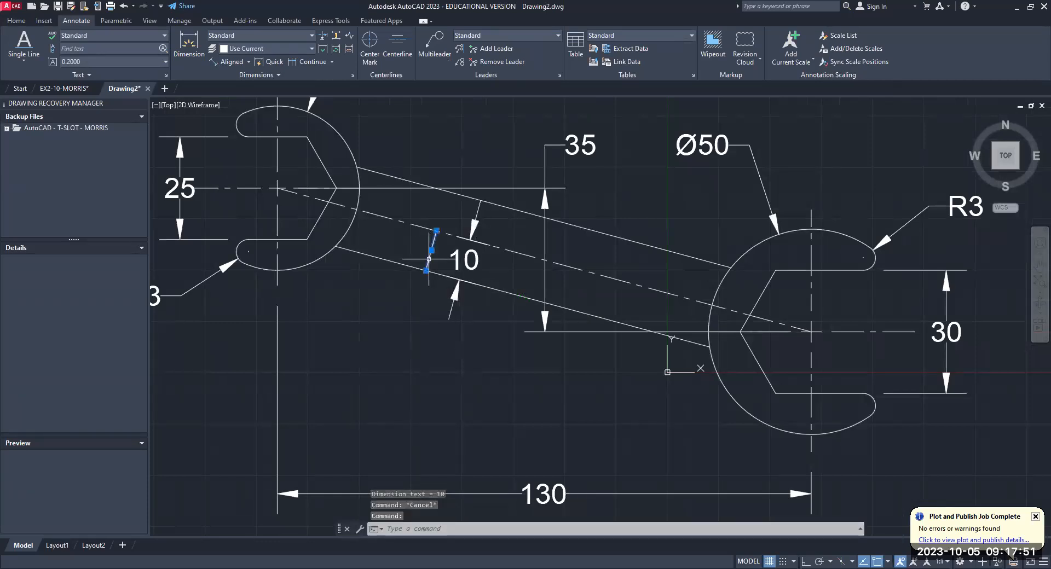
{"action": "key", "text": "Delete"}
{"action": "key", "text": "Escape"}
- Draw a rectangular border around the whole dimensioned wrench
{"action": "scroll", "coordinate": [444, 262], "scroll_direction": "down", "scroll_amount": 2}
{"action": "scroll", "coordinate": [444, 263], "scroll_direction": "down", "scroll_amount": 4}
{"action": "middle_click_drag", "start_coordinate": [454, 259], "coordinate": [400, 255]}
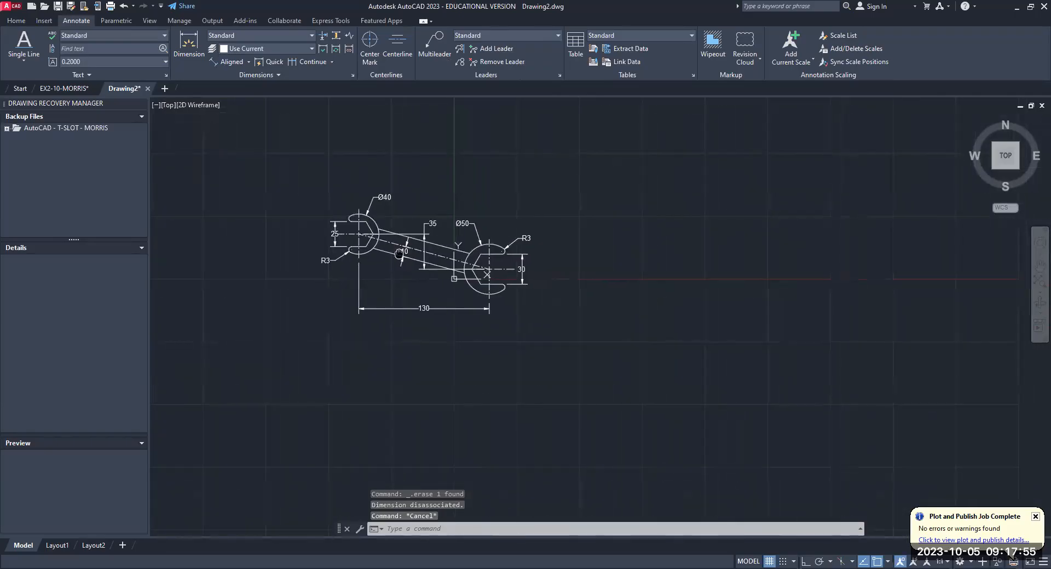
{"action": "scroll", "coordinate": [400, 254], "scroll_direction": "up", "scroll_amount": 2}
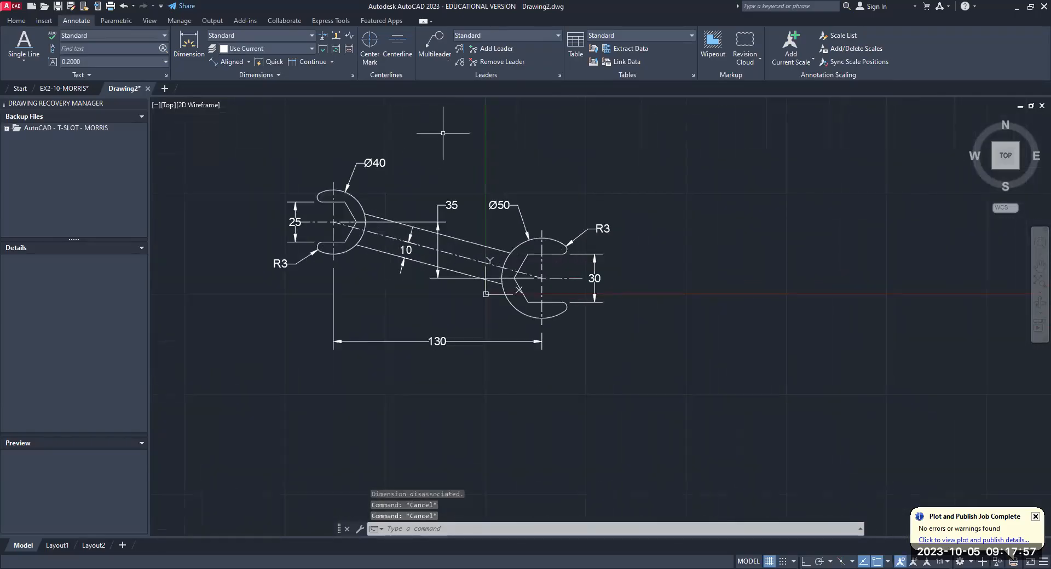
{"action": "left_click", "coordinate": [15, 22]}
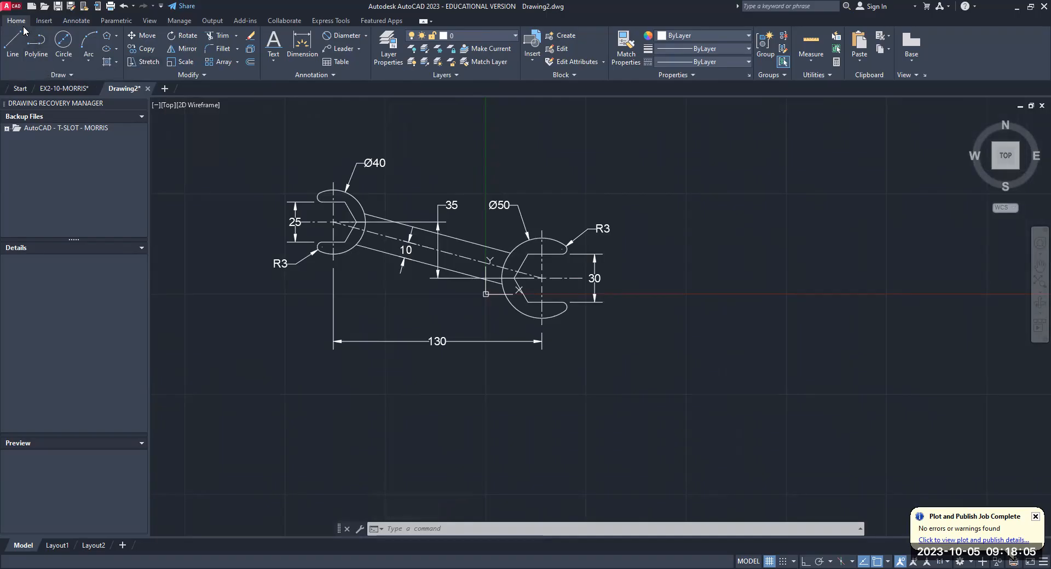
{"action": "left_click", "coordinate": [116, 35]}
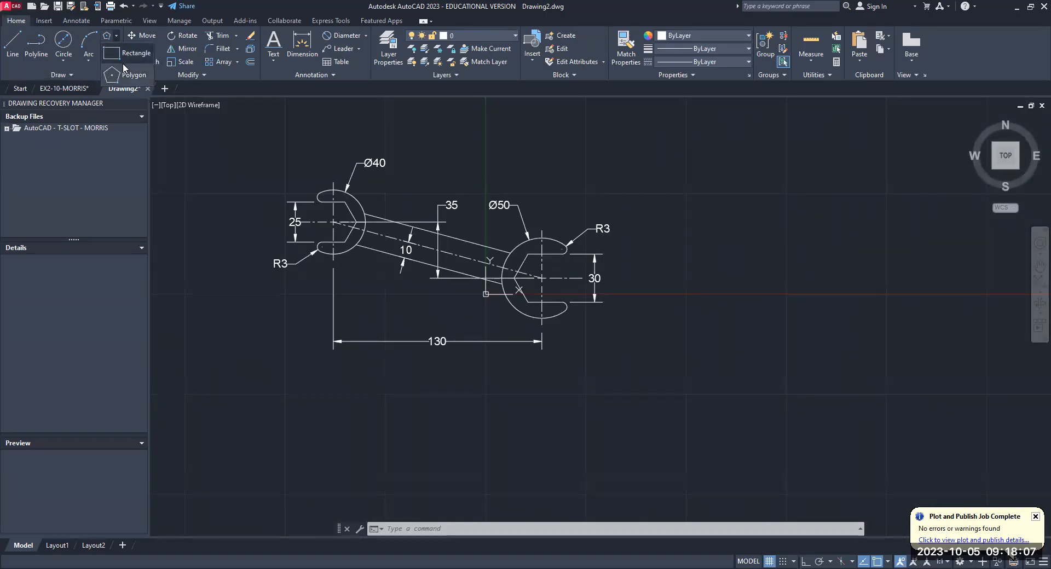
{"action": "left_click", "coordinate": [127, 54]}
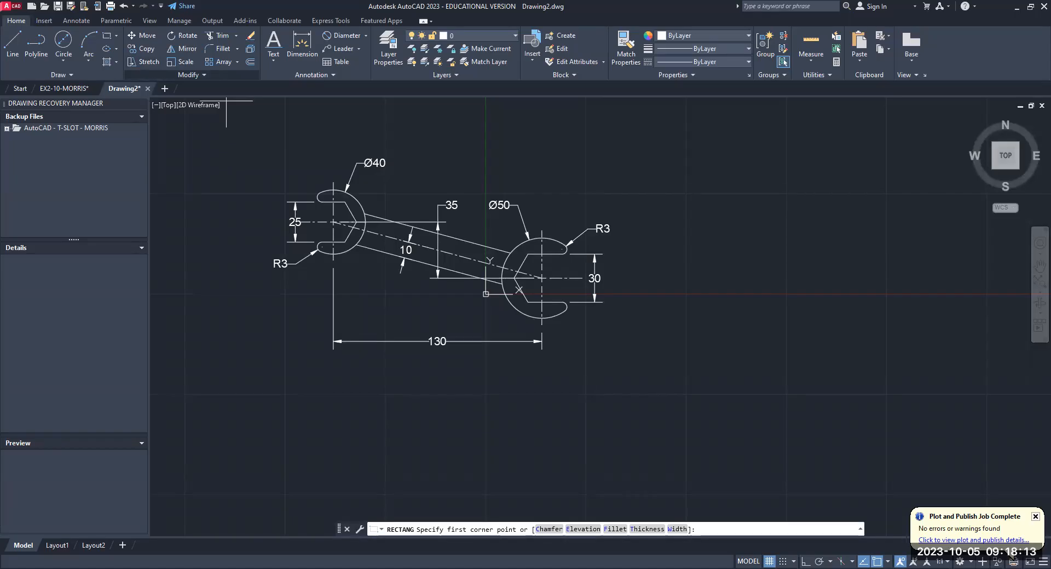
{"action": "left_click", "coordinate": [265, 150]}
{"action": "left_click", "coordinate": [620, 361]}
- Set up a plot with AutoCAD PDF (General Documentation).pc3, windowing the border rectangle and centering the plot, and preview it
{"action": "key", "text": "ctrl+p"}
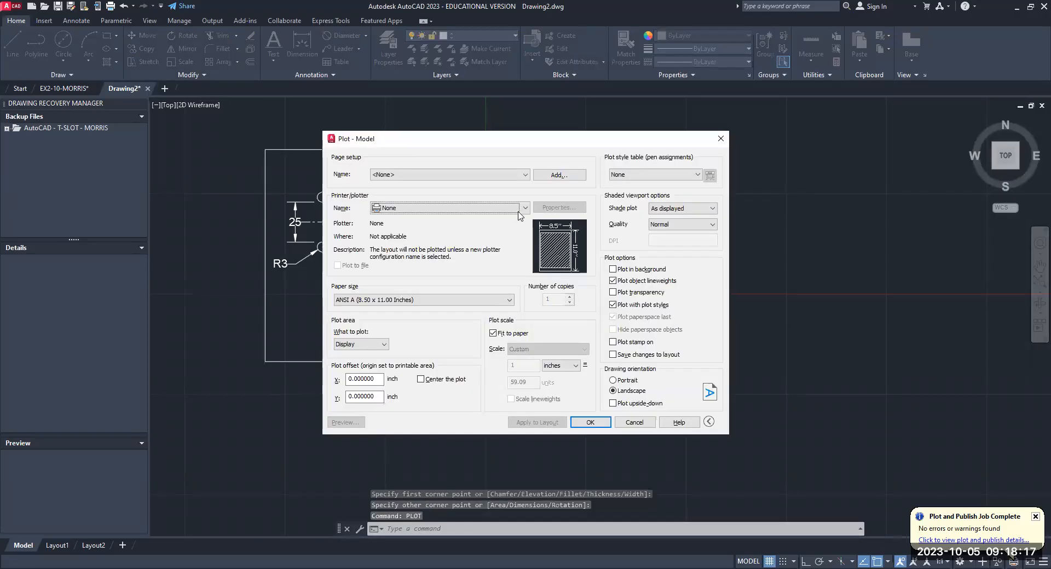
{"action": "left_click", "coordinate": [525, 208]}
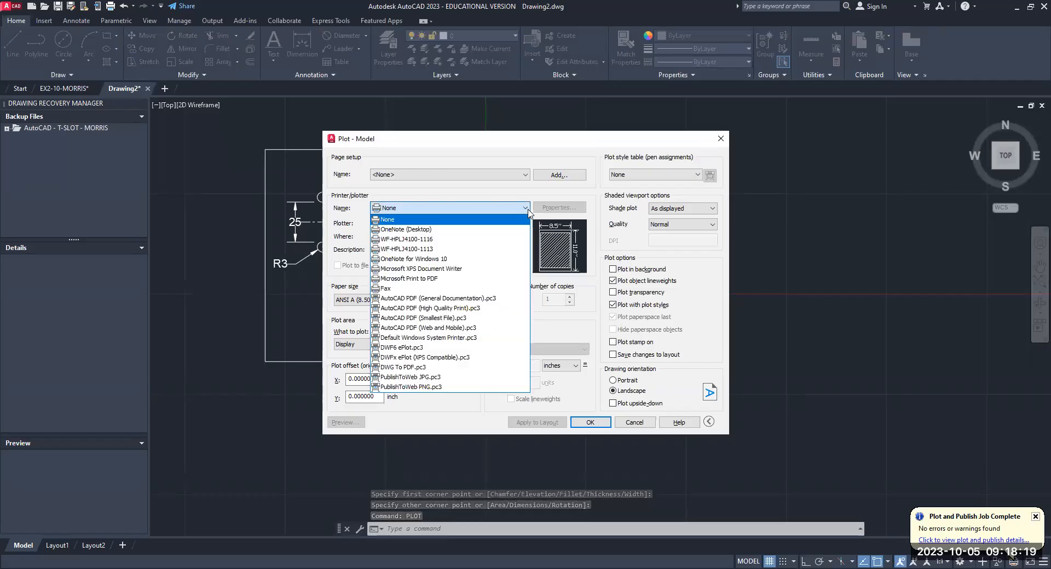
{"action": "left_click", "coordinate": [464, 300]}
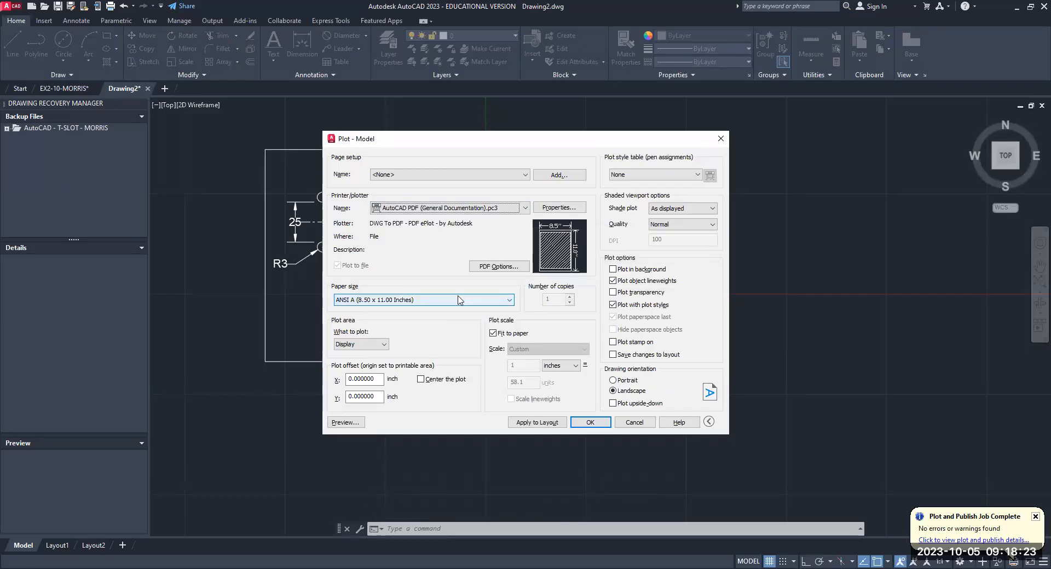
{"action": "left_click", "coordinate": [379, 345]}
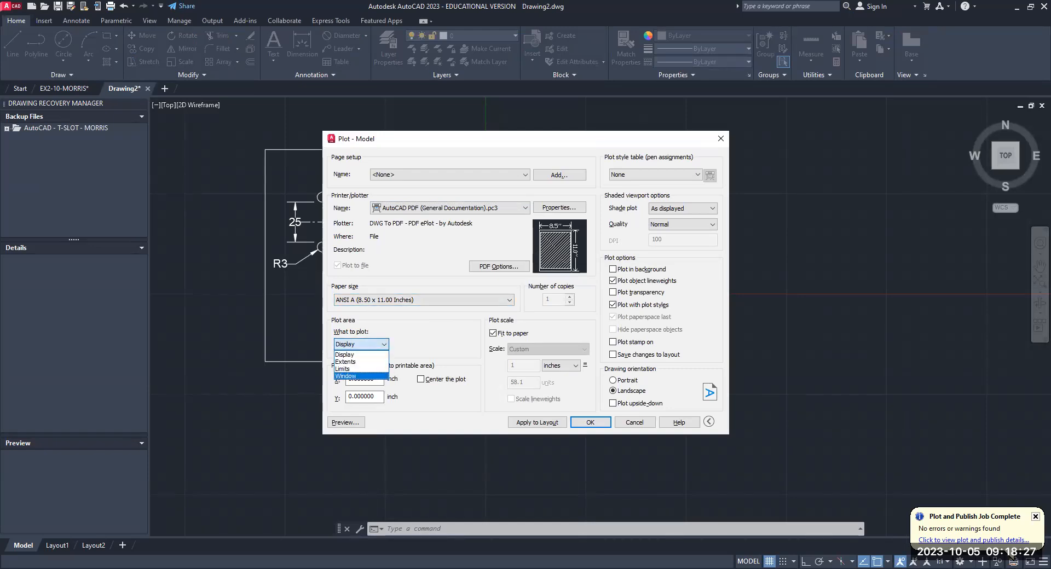
{"action": "left_click", "coordinate": [351, 377]}
{"action": "left_click", "coordinate": [420, 380]}
{"action": "left_click", "coordinate": [361, 422]}
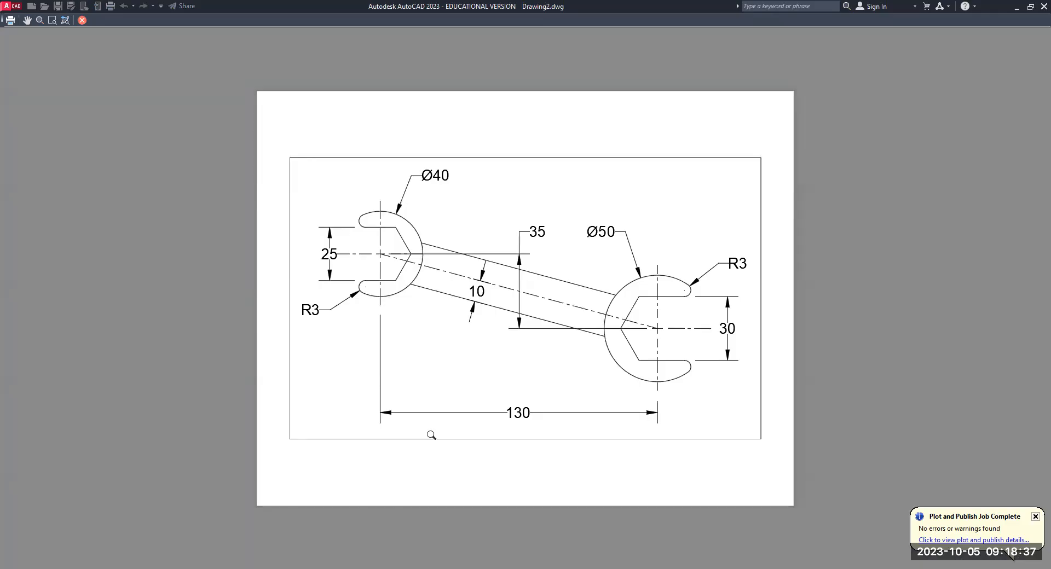
{"action": "key", "text": "Escape"}
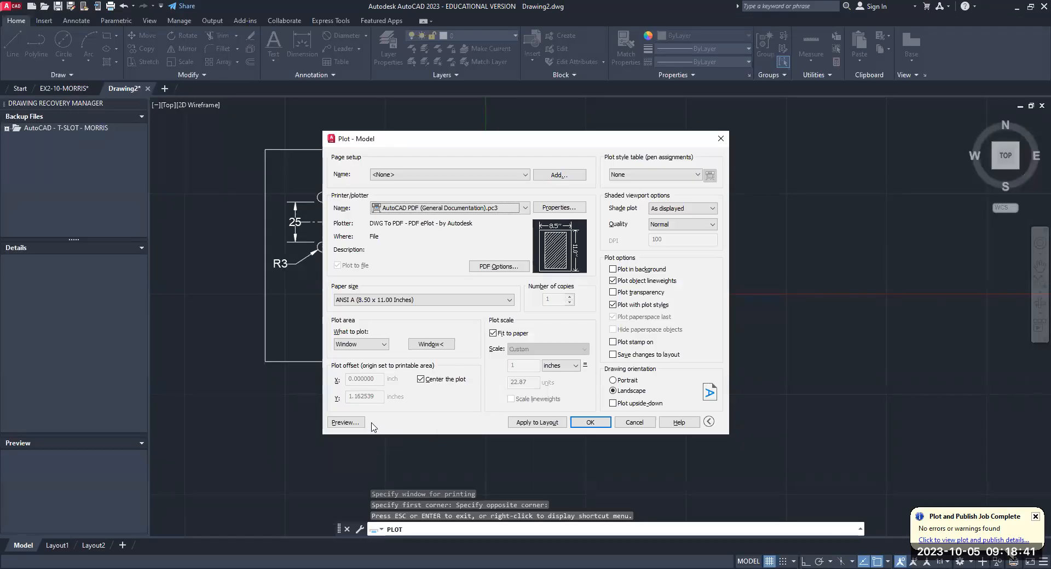
- Plot the drawing to a PDF in Documents, naming the file WRENCH followed by a hyphen and the drafter's surname
{"action": "left_click", "coordinate": [594, 425]}
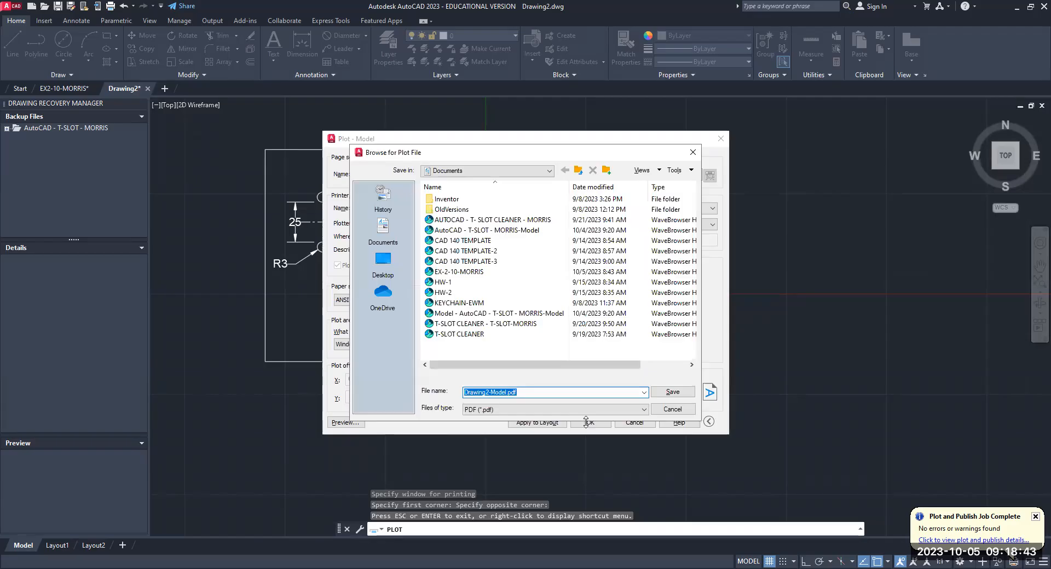
{"action": "key", "text": "BackSpace"}
{"action": "type", "text": "WRENCE"}
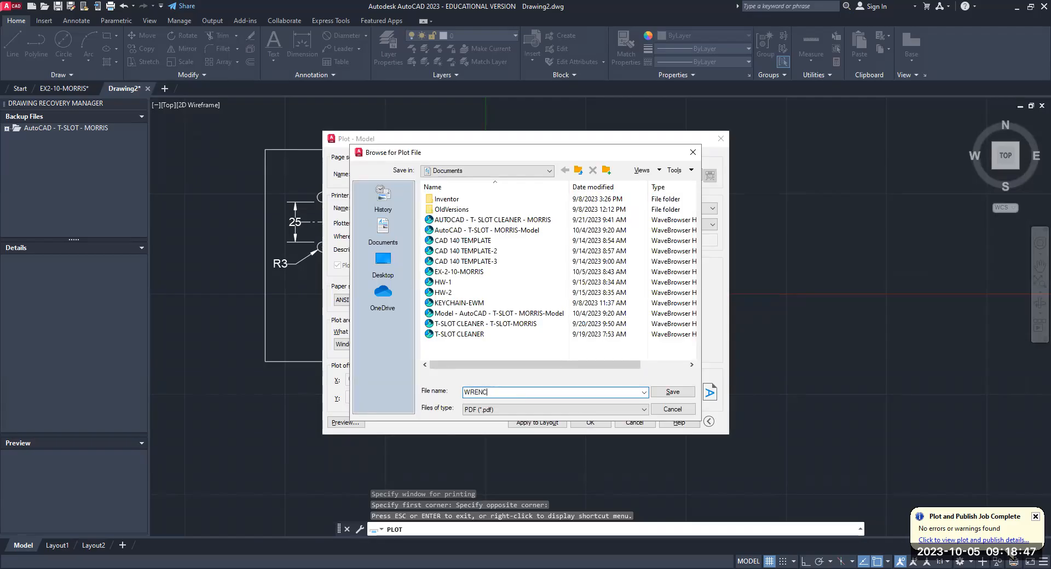
{"action": "key", "text": "BackSpace"}
{"action": "type", "text": "H-MORRIS"}
{"action": "left_click", "coordinate": [672, 392]}
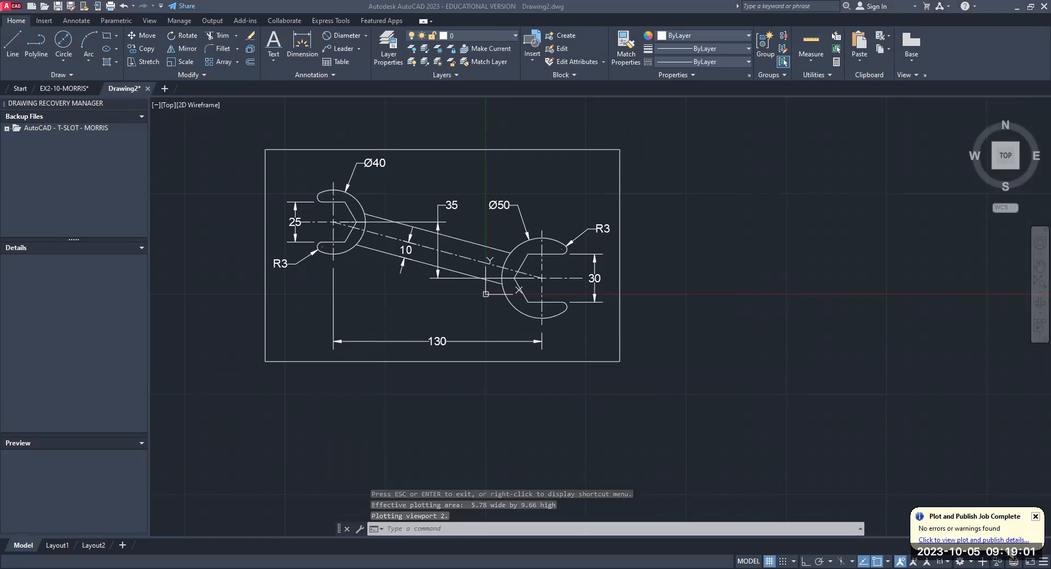
{"action": "key", "text": "Escape"}
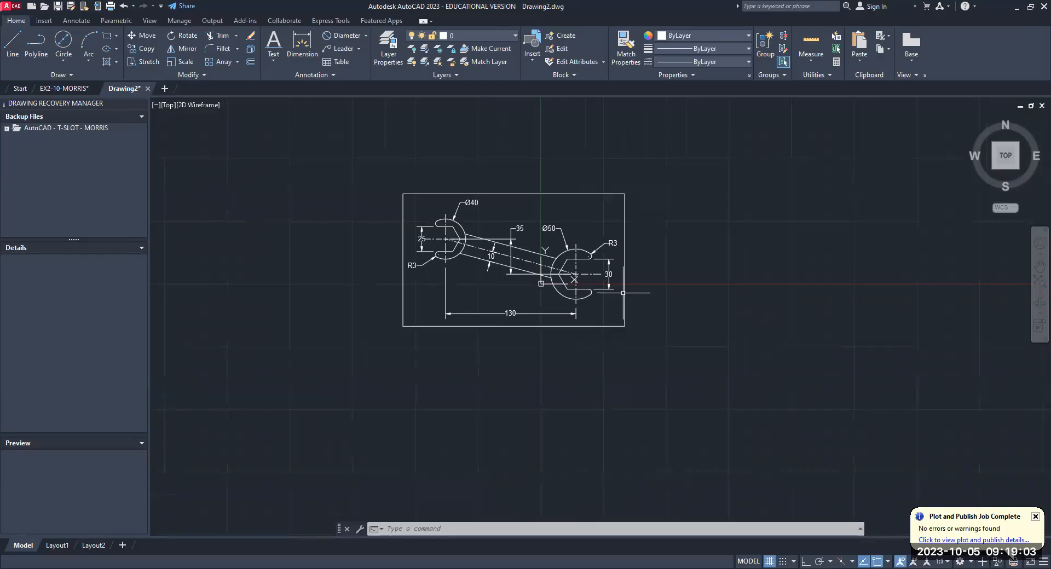